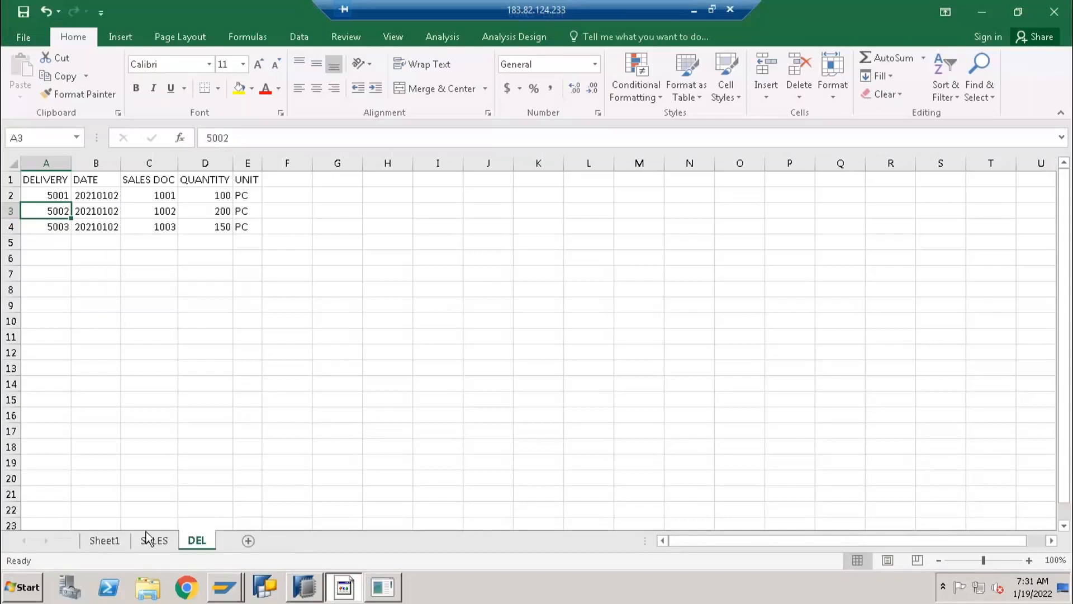
Open Sheet1 and widen column H to fit its list of topics.
{"action": "left_click", "coordinate": [107, 540]}
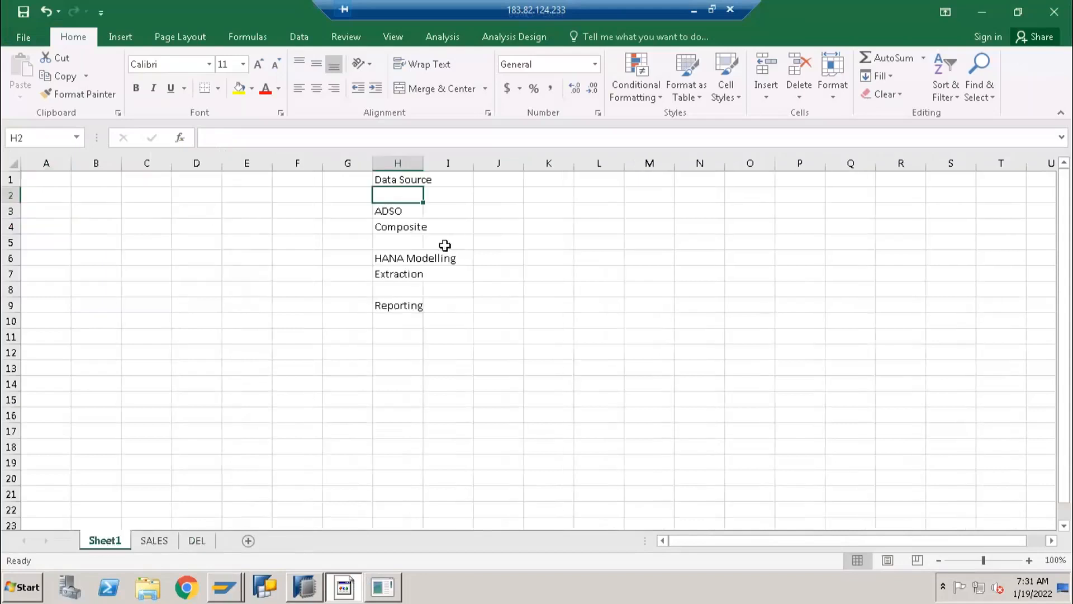
{"action": "left_click", "coordinate": [403, 180]}
{"action": "left_click", "coordinate": [390, 210]}
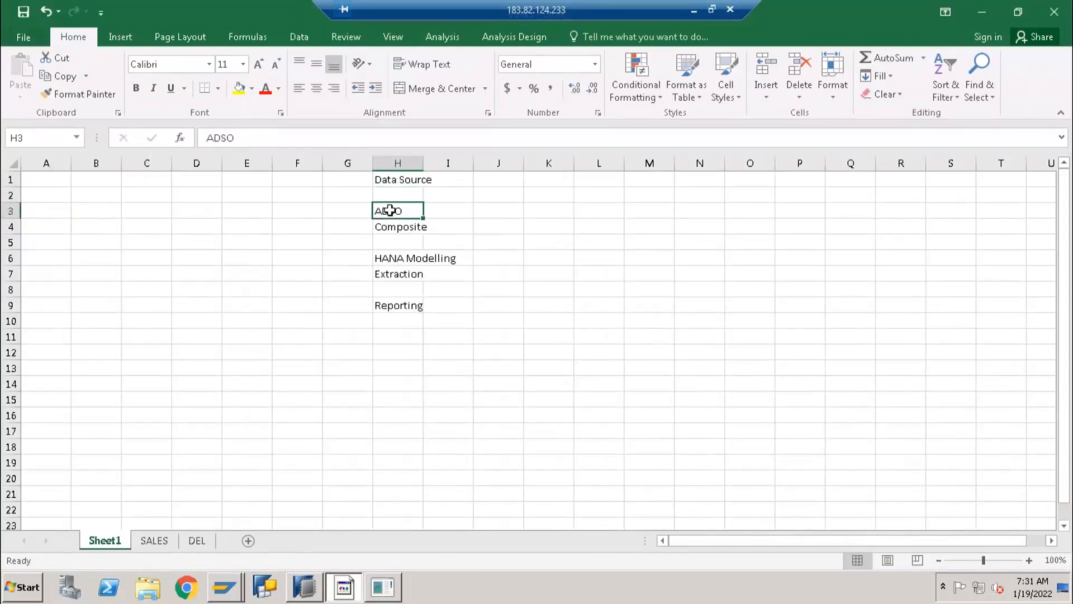
{"action": "left_click_drag", "start_coordinate": [424, 168], "coordinate": [484, 179]}
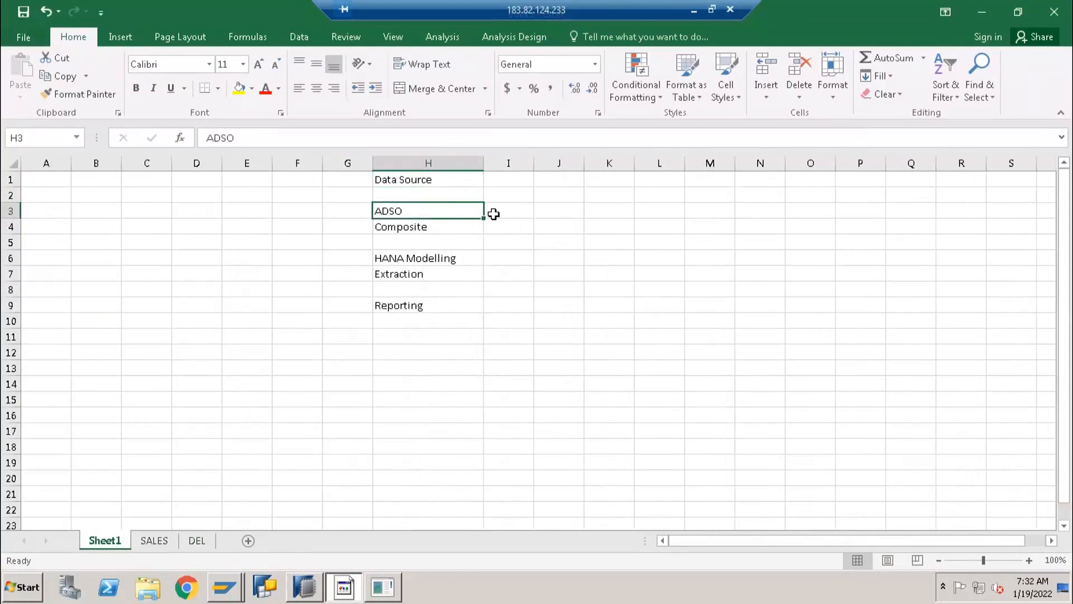
{"action": "left_click", "coordinate": [492, 214]}
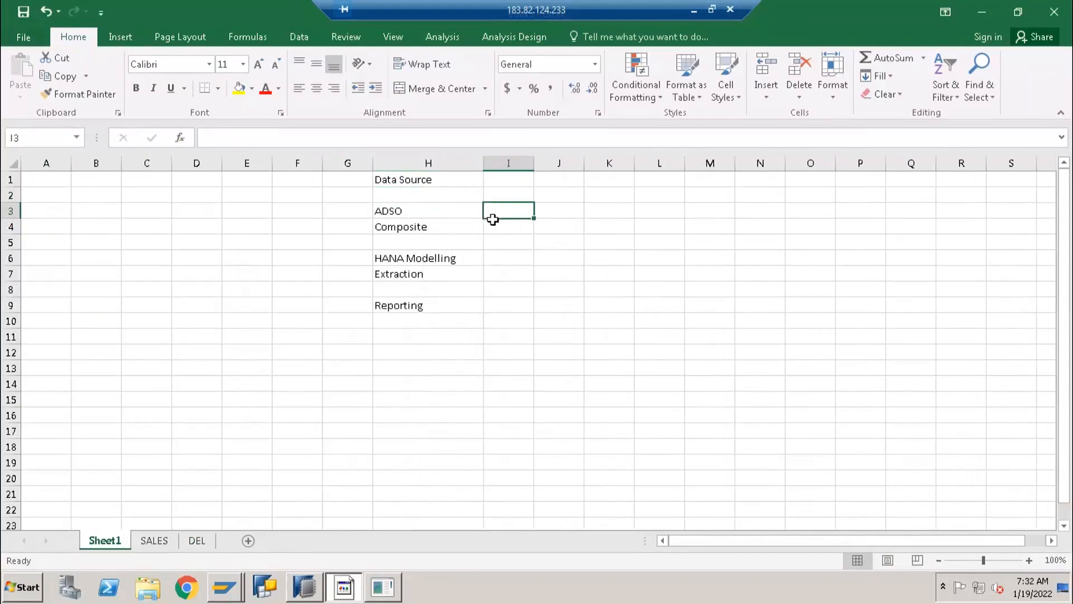
{"action": "left_click", "coordinate": [450, 216]}
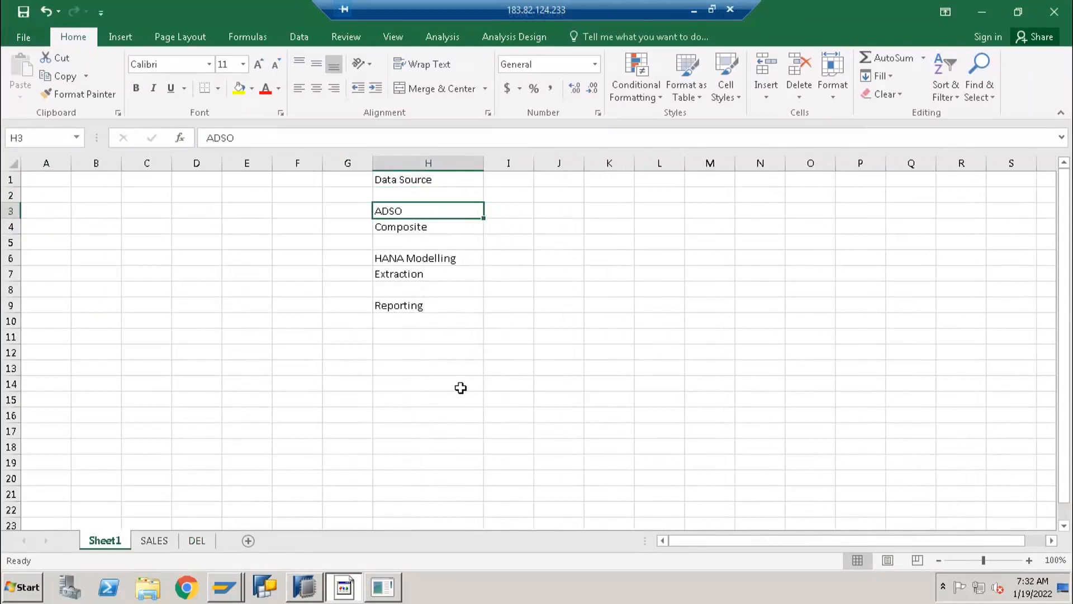
{"action": "left_click", "coordinate": [505, 208]}
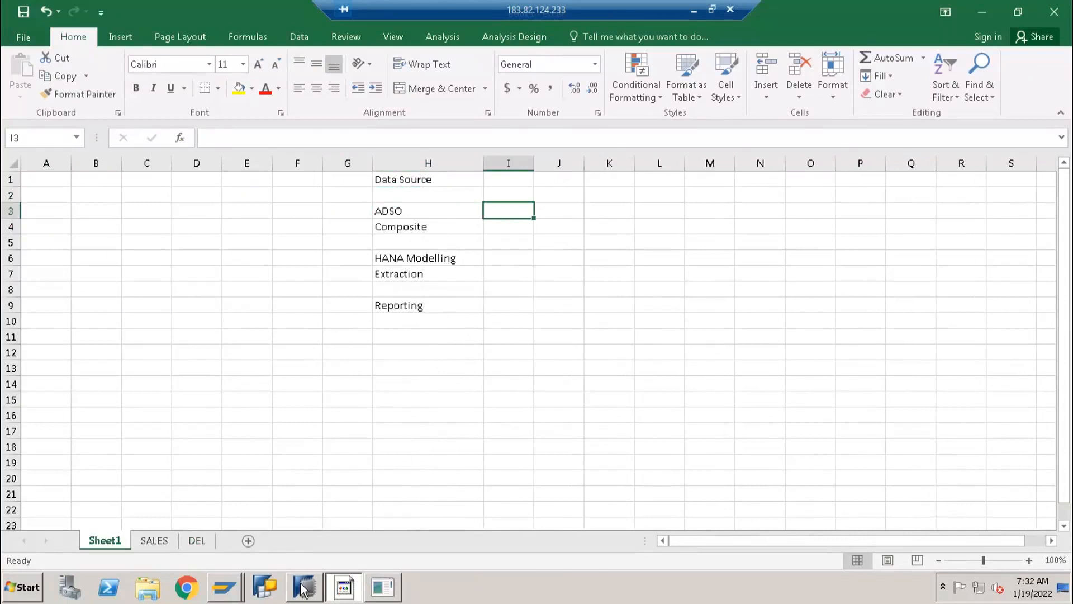
{"action": "mouse_move", "coordinate": [343, 588]}
{"action": "left_click", "coordinate": [422, 180]}
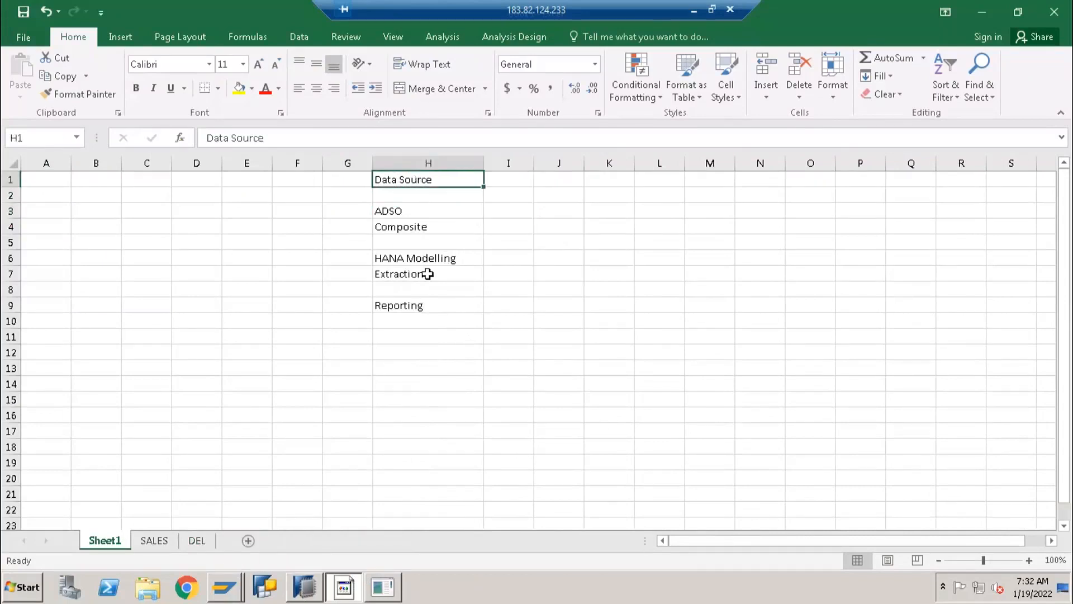
Switch to the SAP Data Warehousing Workbench and collapse the ZNA_APPCOMP application component in the DataSources tree.
{"action": "left_click", "coordinate": [312, 588]}
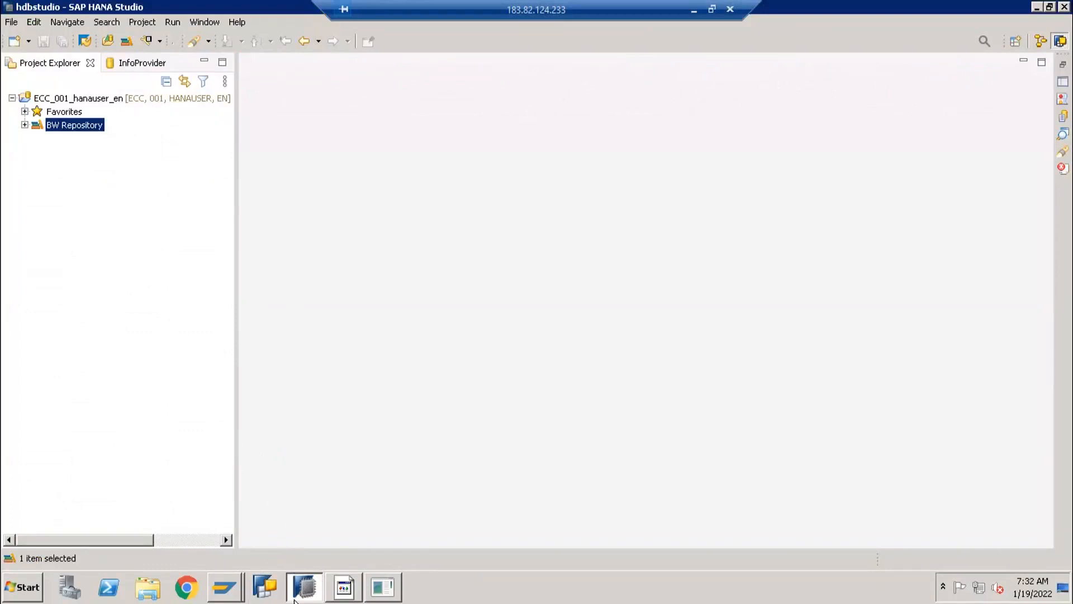
{"action": "left_click", "coordinate": [224, 587]}
{"action": "left_click", "coordinate": [230, 562]}
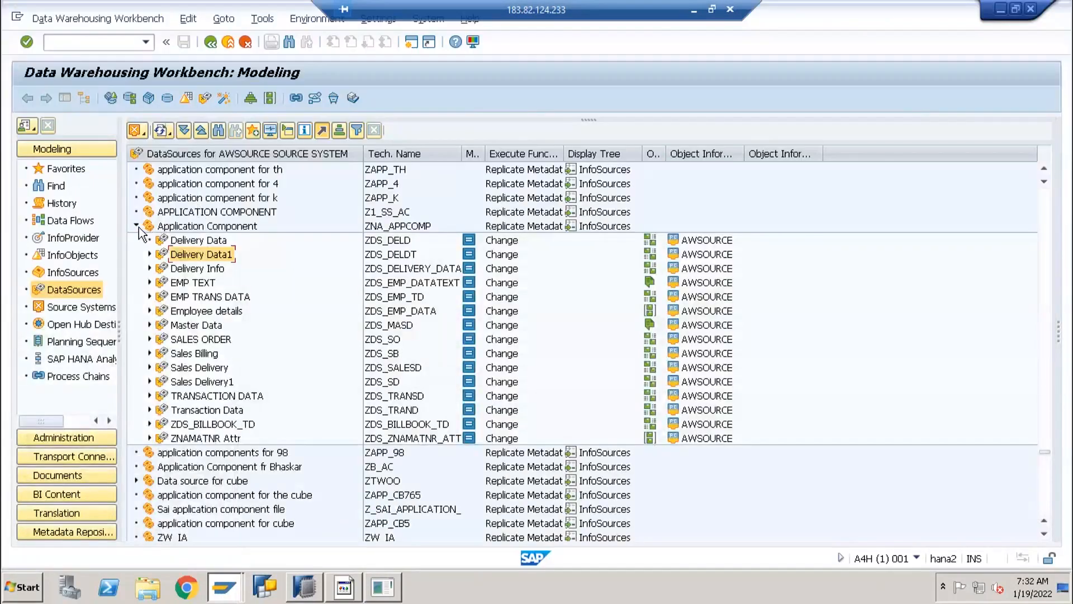
{"action": "left_click", "coordinate": [136, 226]}
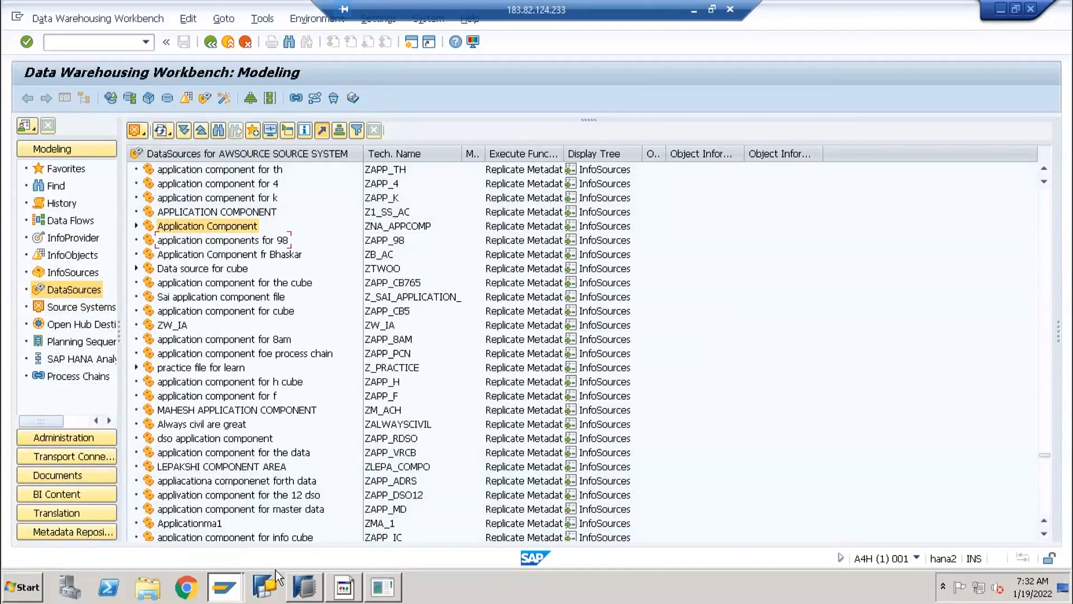
Switch to SAP HANA Studio with its window maximized.
{"action": "left_click", "coordinate": [304, 587]}
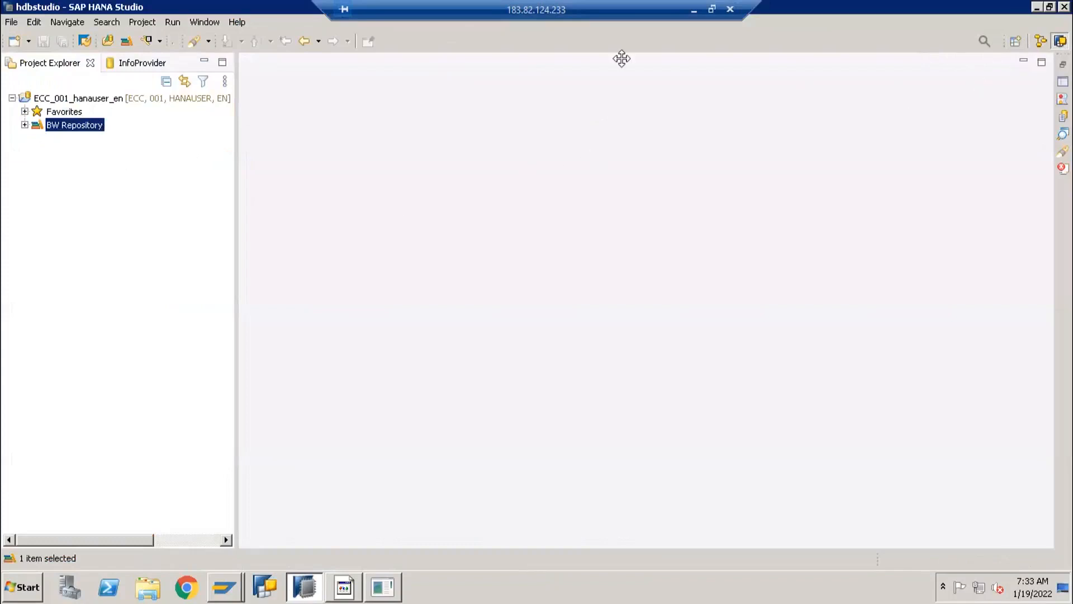
{"action": "left_click_drag", "start_coordinate": [948, 26], "coordinate": [626, 110]}
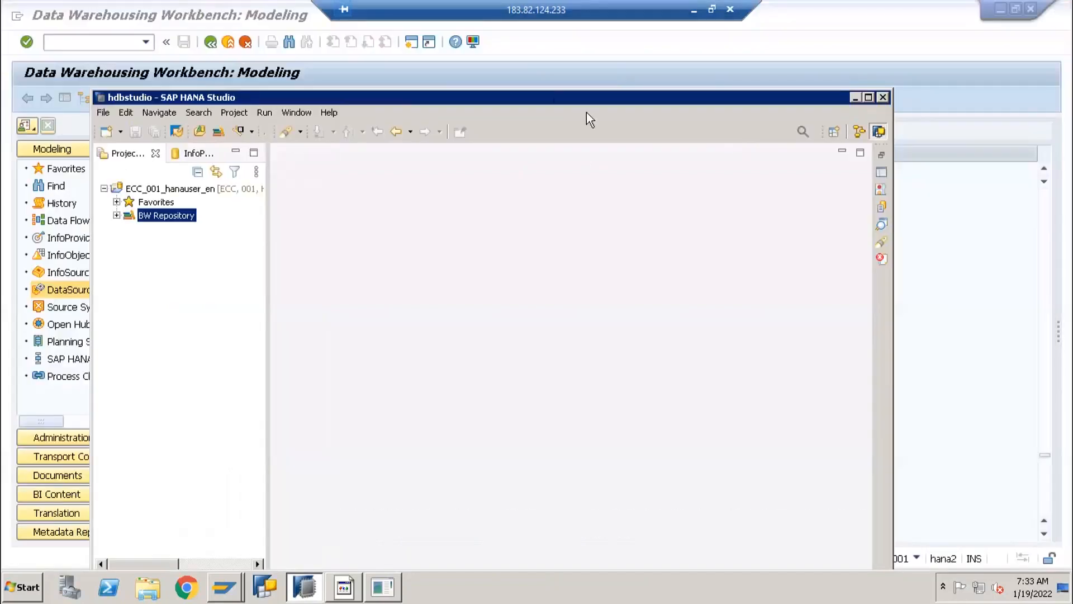
{"action": "left_click_drag", "start_coordinate": [548, 103], "coordinate": [540, 27]}
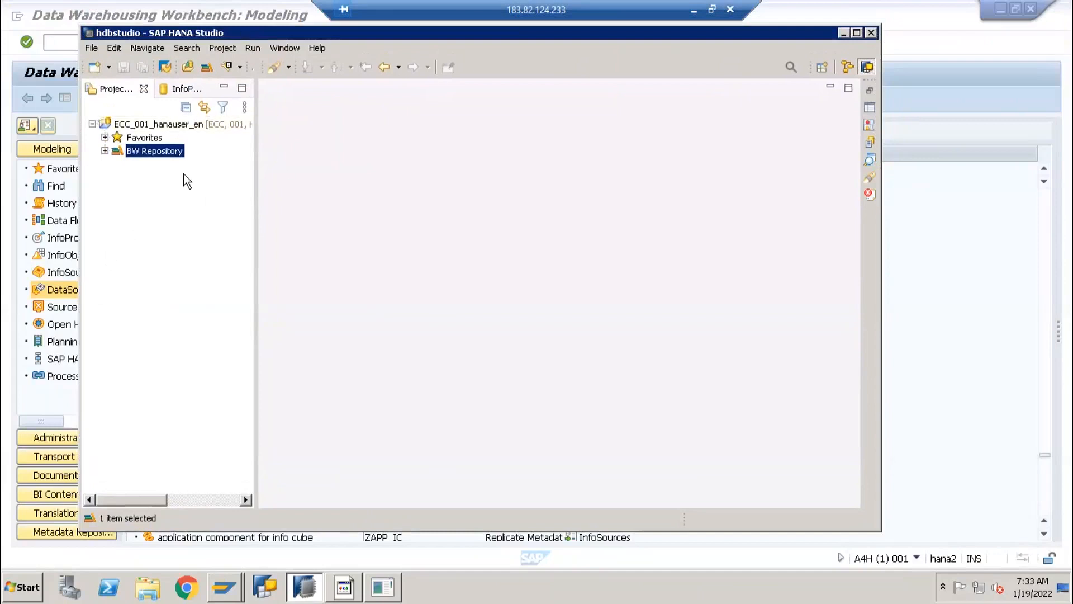
{"action": "double_click", "coordinate": [268, 32]}
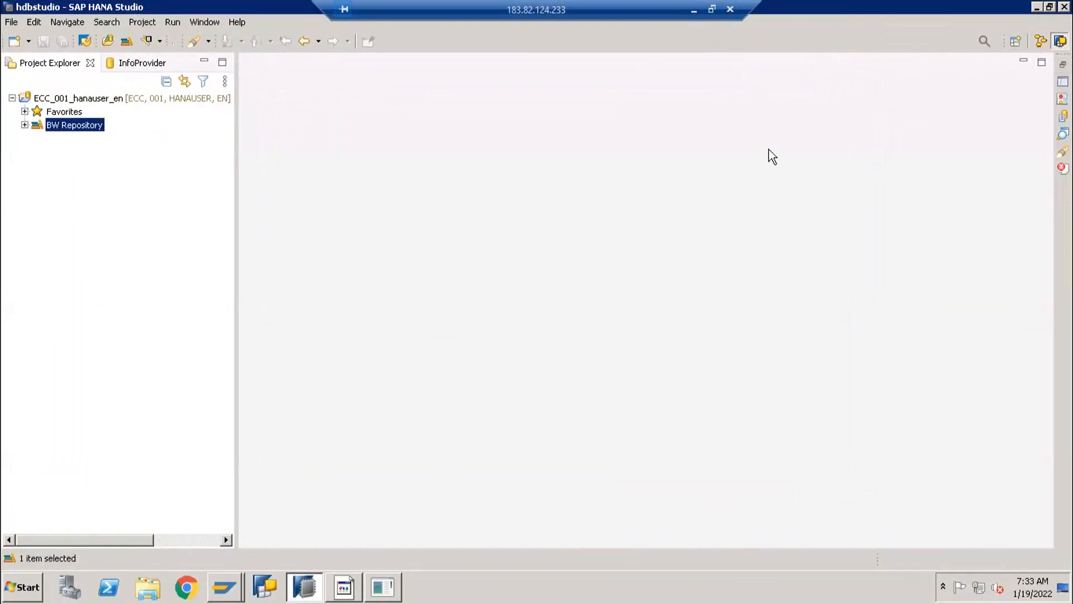
Open the BW Modeling perspective from the list of available perspectives.
{"action": "left_click", "coordinate": [1015, 43]}
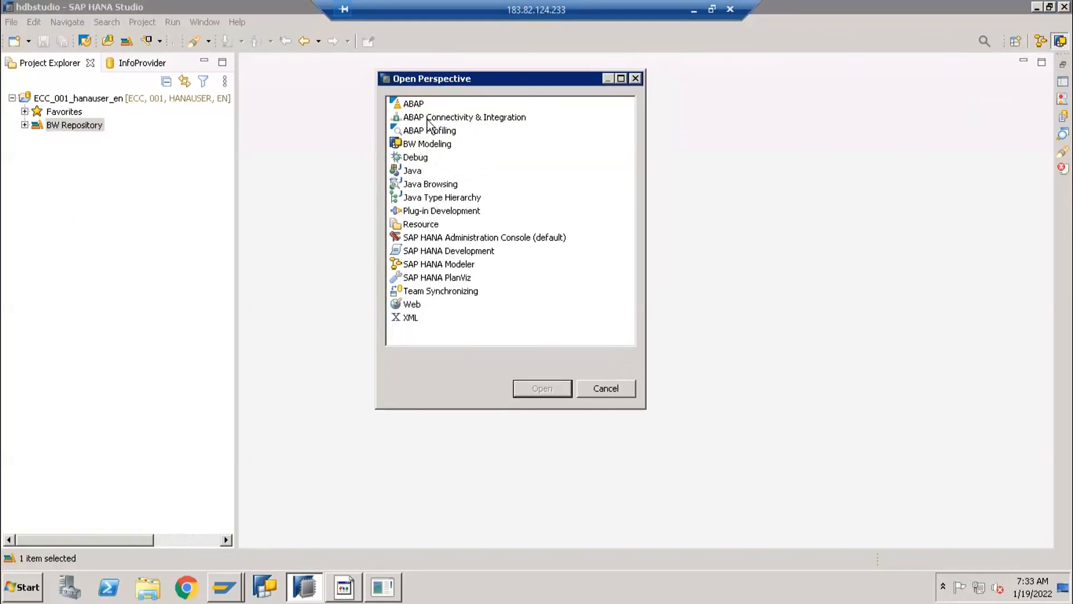
{"action": "left_click", "coordinate": [431, 141]}
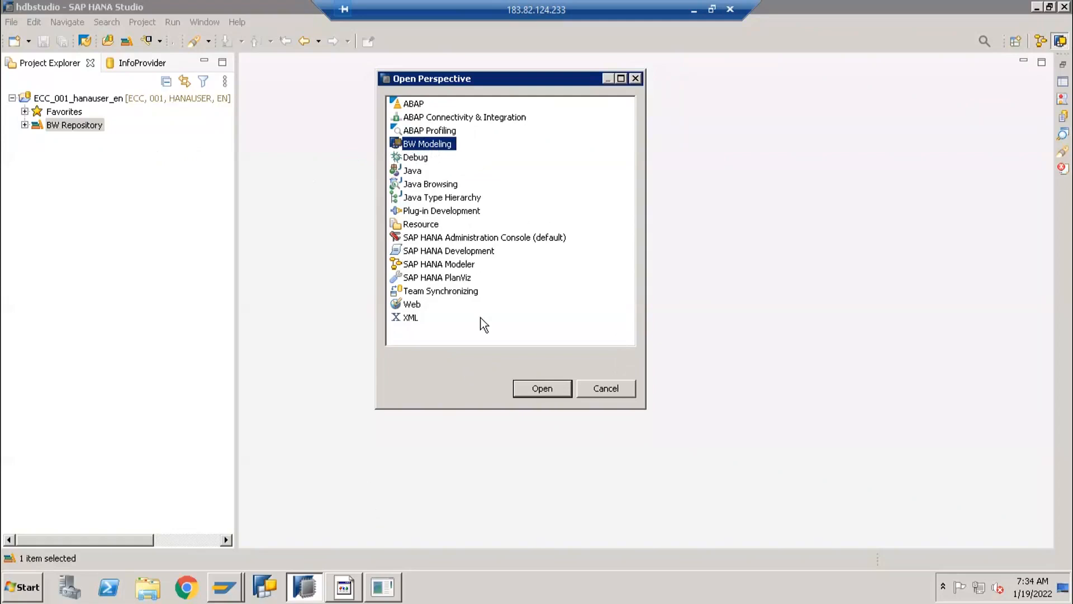
{"action": "left_click", "coordinate": [452, 212]}
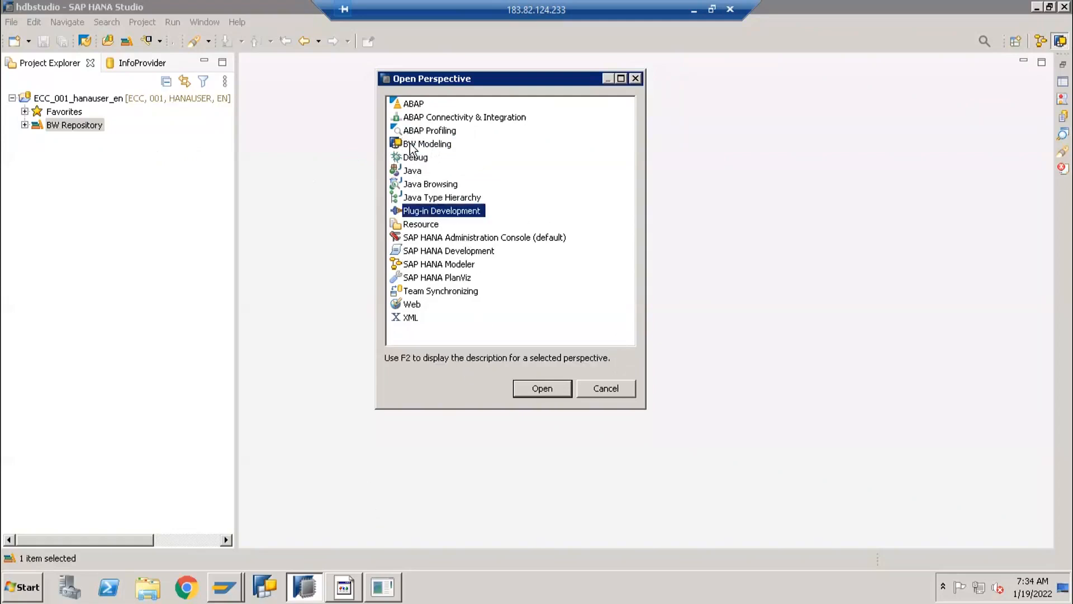
{"action": "left_click", "coordinate": [414, 144]}
{"action": "left_click", "coordinate": [423, 154]}
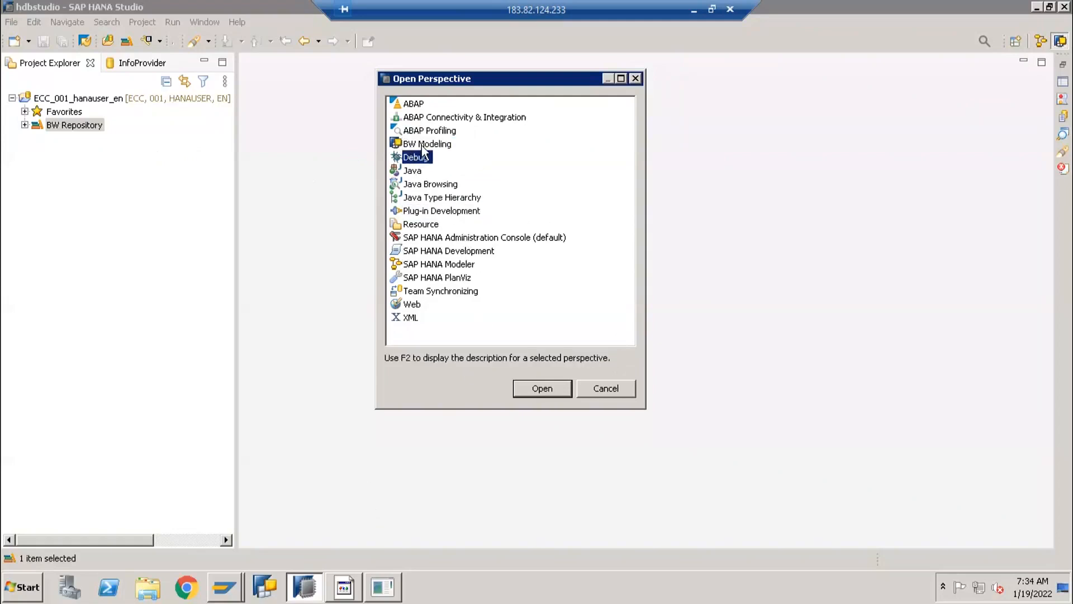
{"action": "left_click", "coordinate": [422, 145]}
{"action": "left_click", "coordinate": [534, 385]}
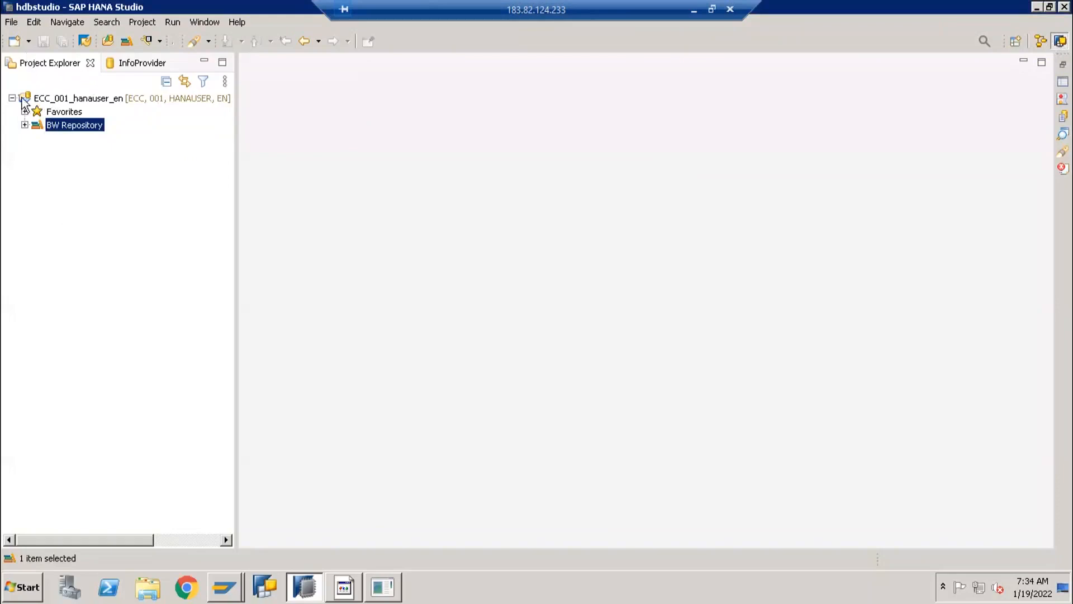
Examine the object types that BW Modeling can create and the system connections offered for a new BW project.
{"action": "left_click", "coordinate": [16, 22]}
{"action": "left_click", "coordinate": [2, 67]}
{"action": "left_click", "coordinate": [28, 42]}
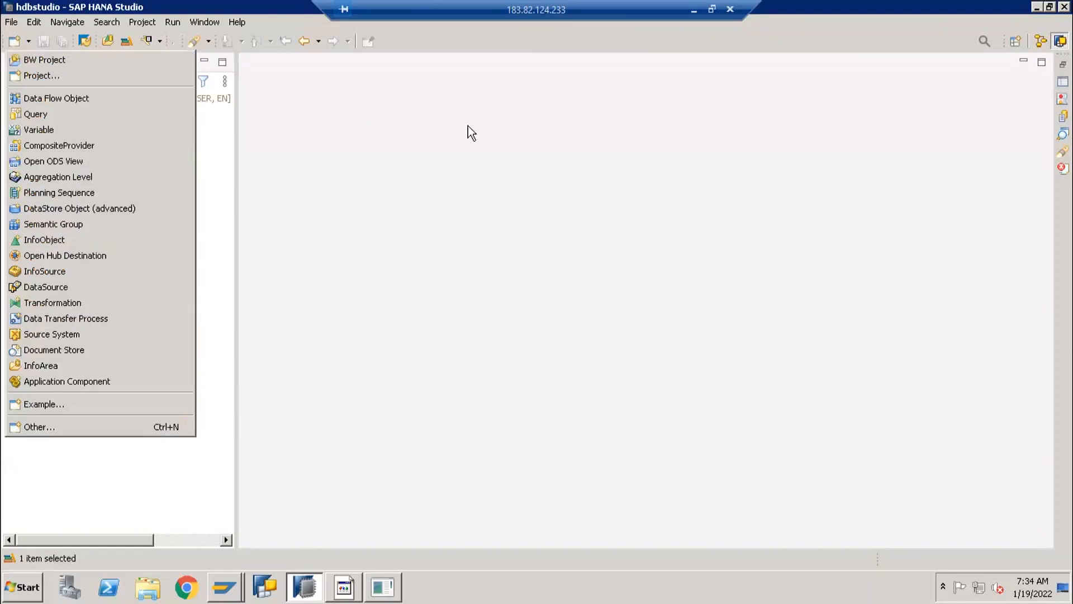
{"action": "left_click", "coordinate": [386, 138]}
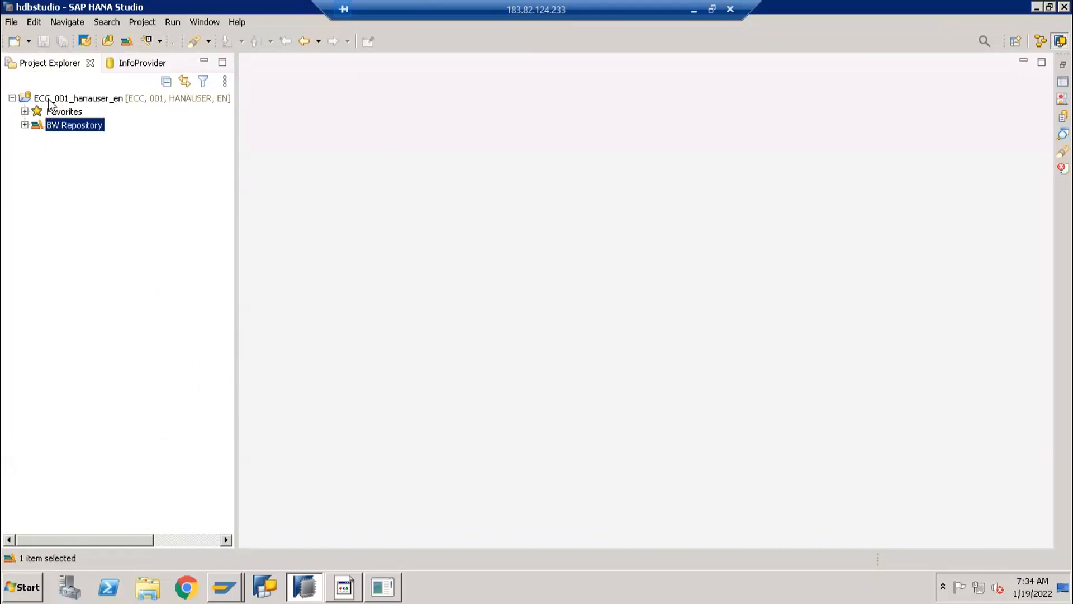
{"action": "left_click", "coordinate": [31, 42]}
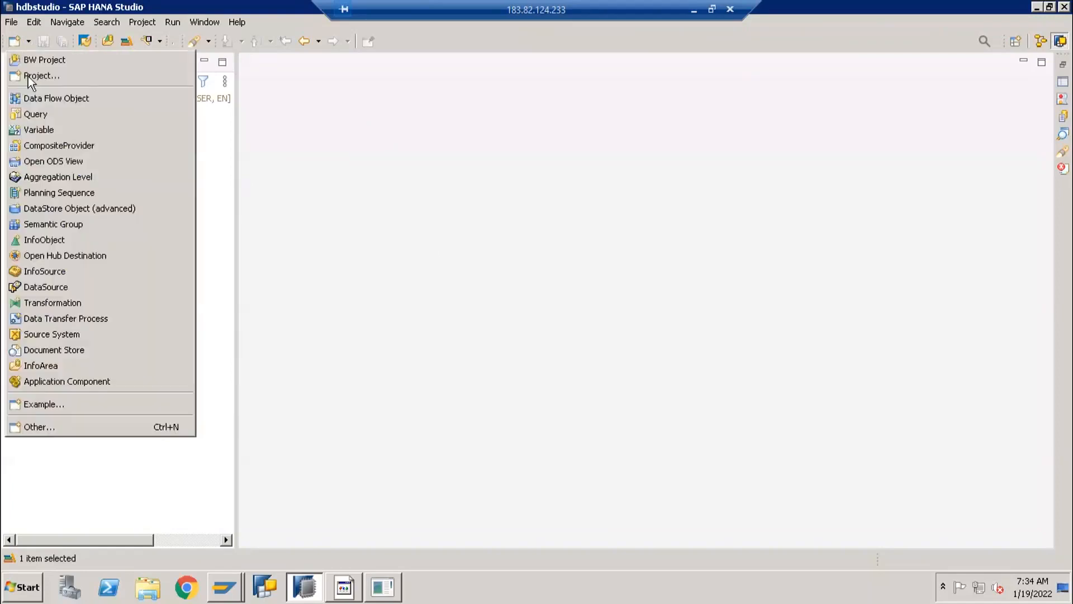
{"action": "left_click", "coordinate": [36, 59]}
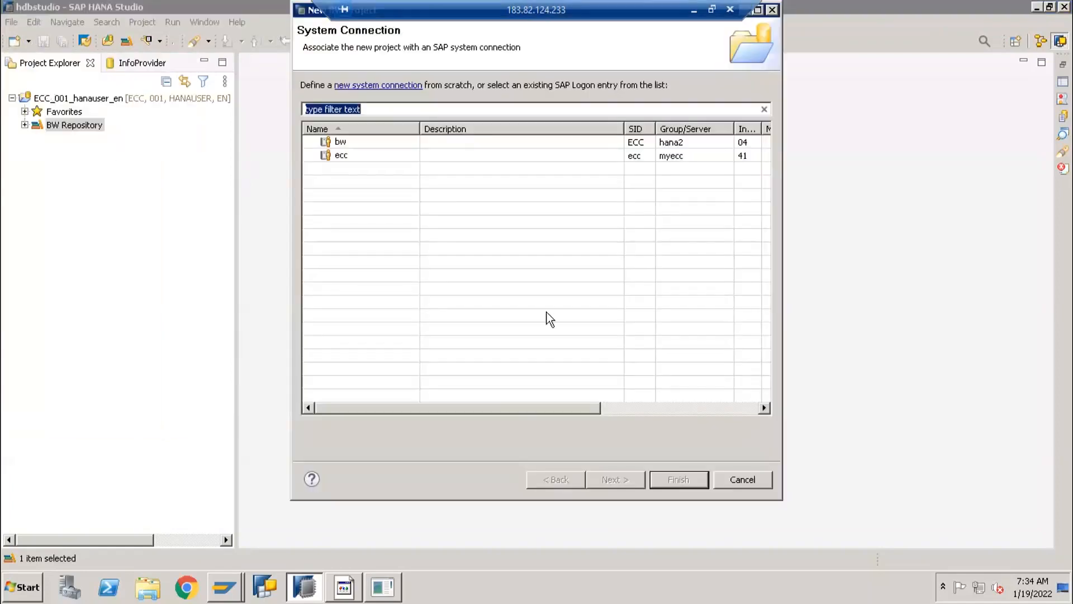
{"action": "left_click", "coordinate": [729, 474]}
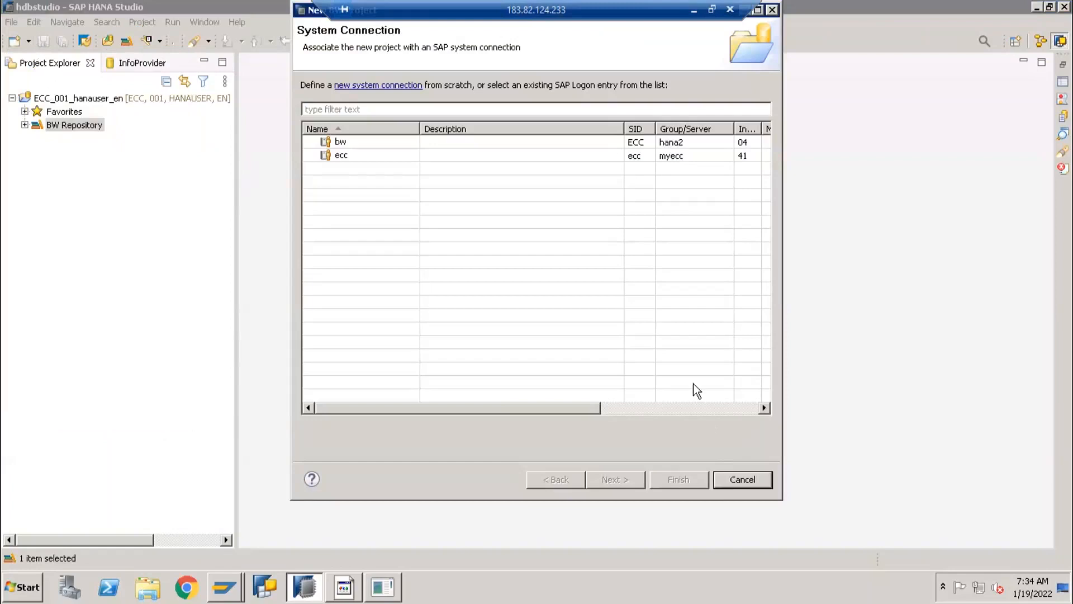
{"action": "left_click", "coordinate": [724, 477]}
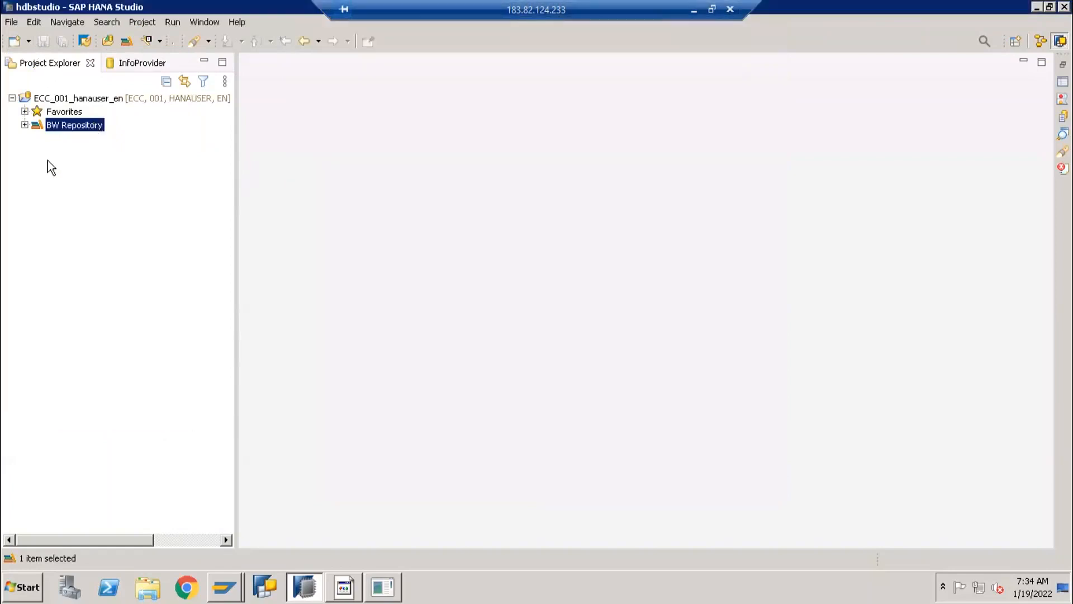
{"action": "left_click", "coordinate": [28, 41]}
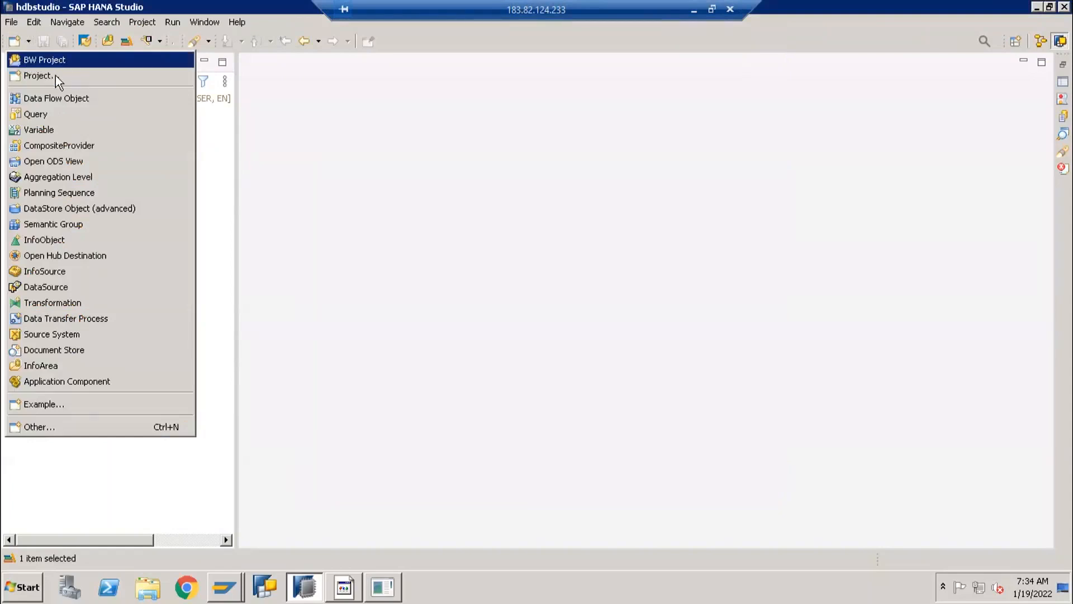
{"action": "left_click", "coordinate": [1013, 45]}
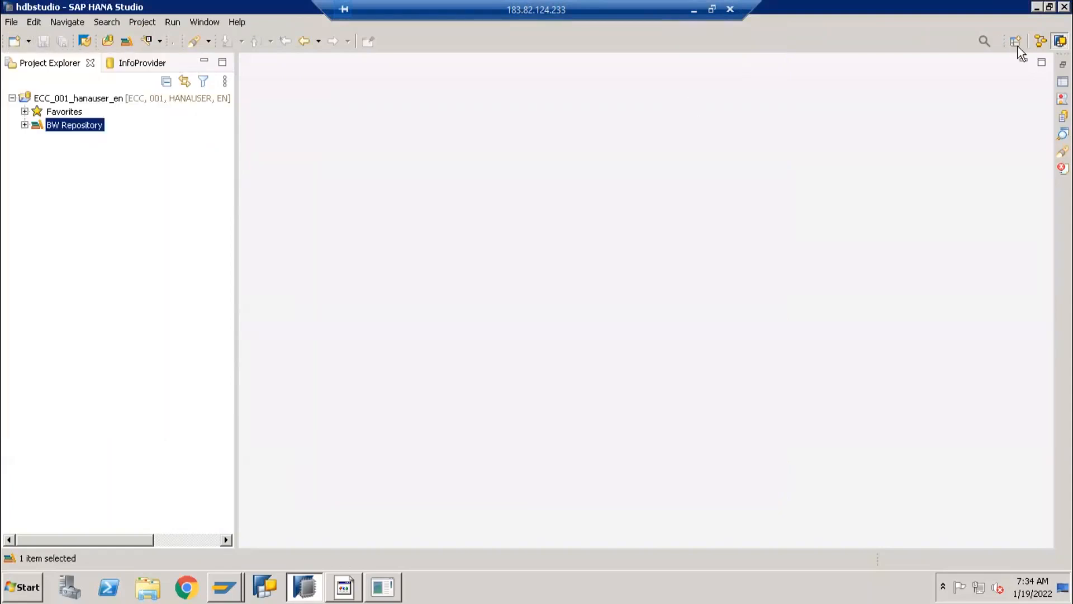
Open the ABAP perspective and close its Feature Explorer view.
{"action": "left_click", "coordinate": [1017, 45]}
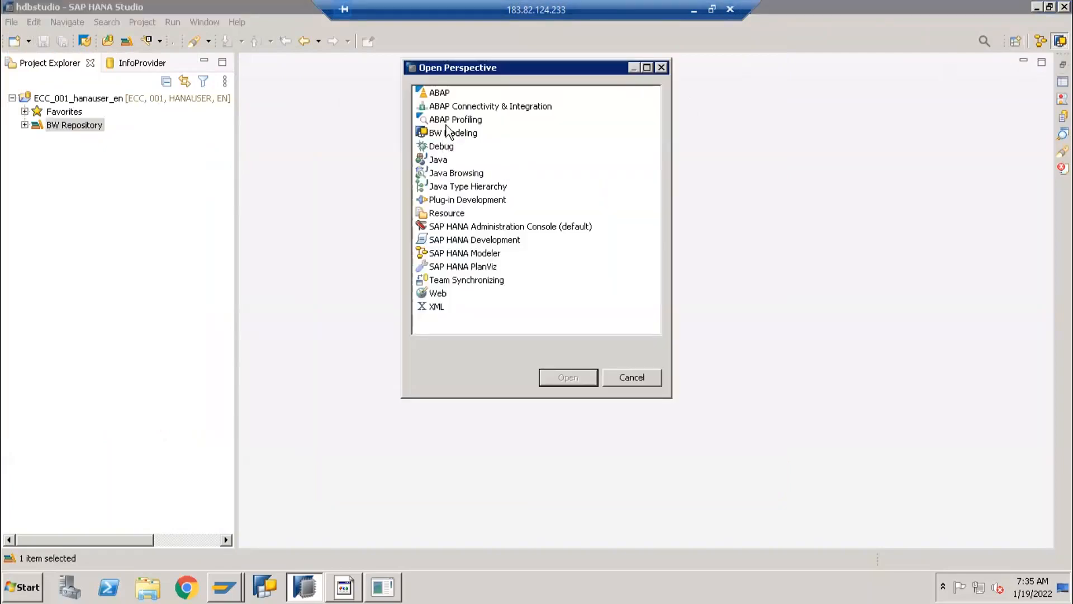
{"action": "left_click", "coordinate": [442, 94]}
{"action": "left_click", "coordinate": [568, 377]}
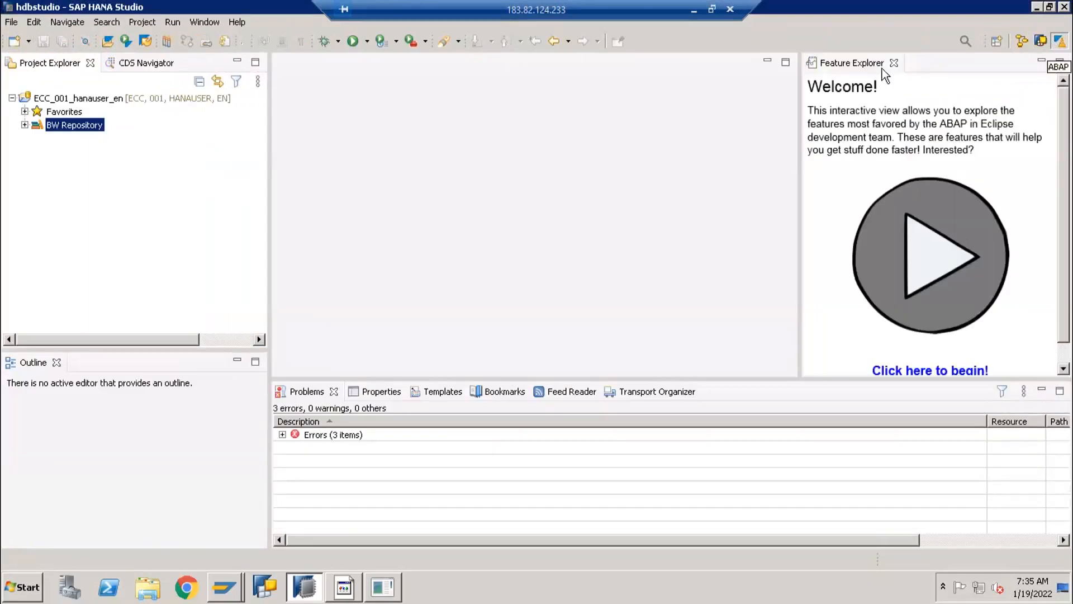
{"action": "left_click", "coordinate": [894, 63]}
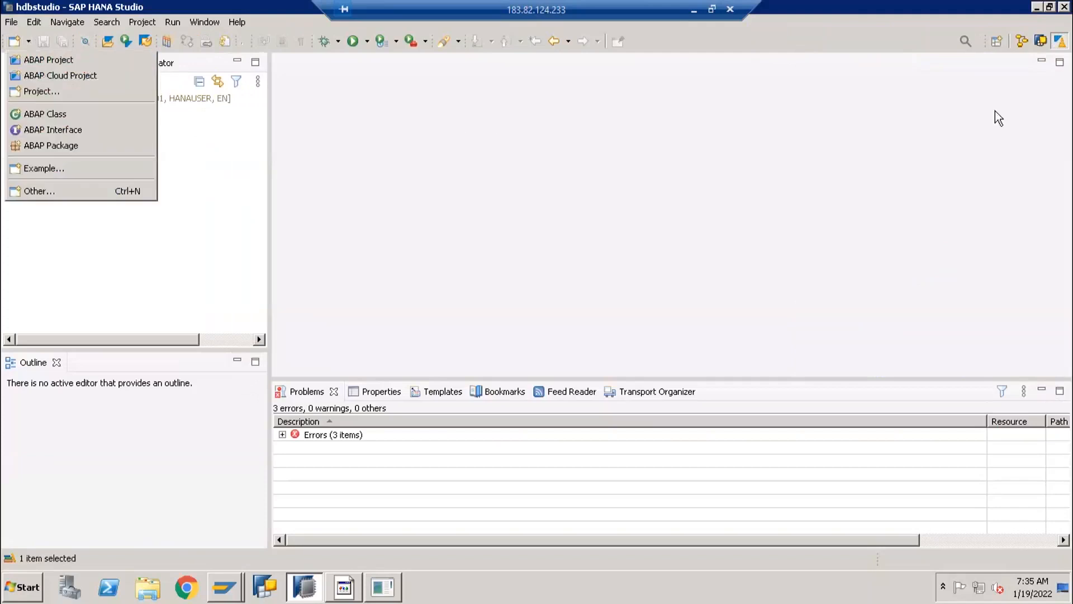
Examine the project and object types that the ABAP perspective can create.
{"action": "left_click", "coordinate": [604, 115]}
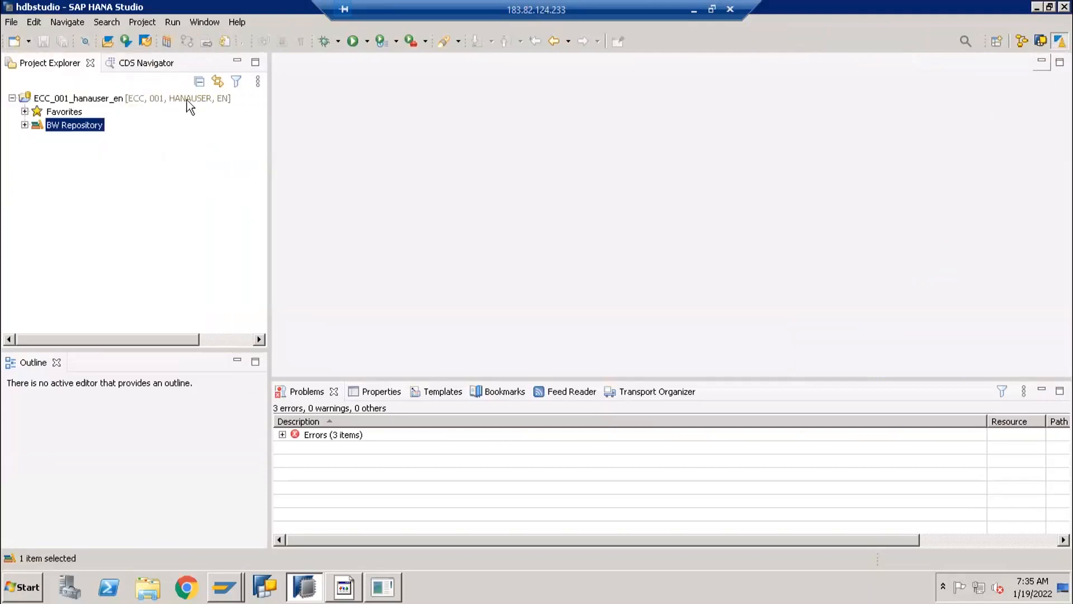
{"action": "left_click", "coordinate": [28, 41]}
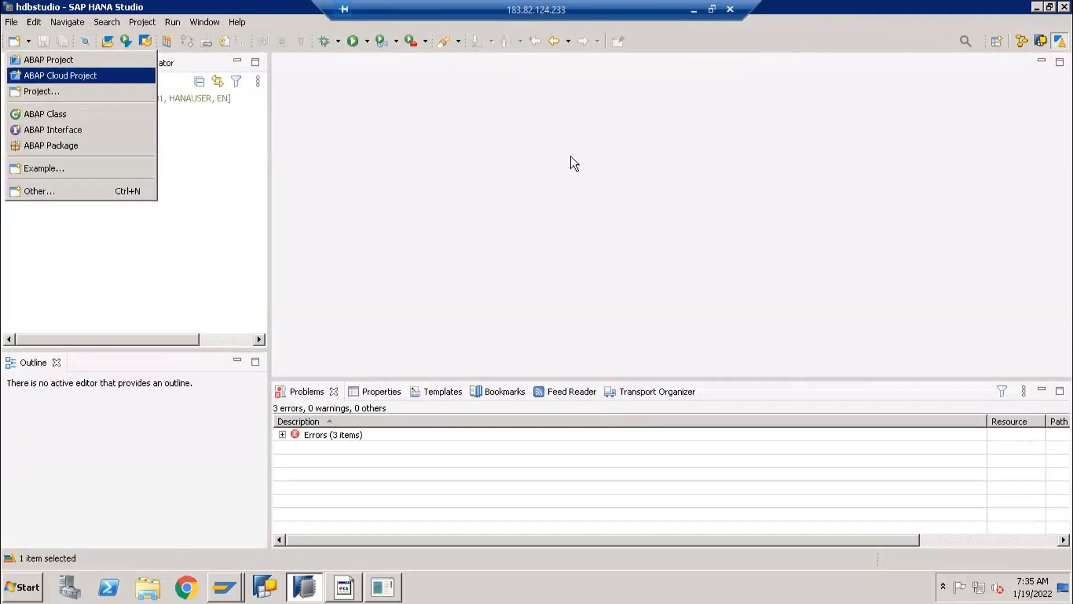
{"action": "left_click", "coordinate": [988, 128]}
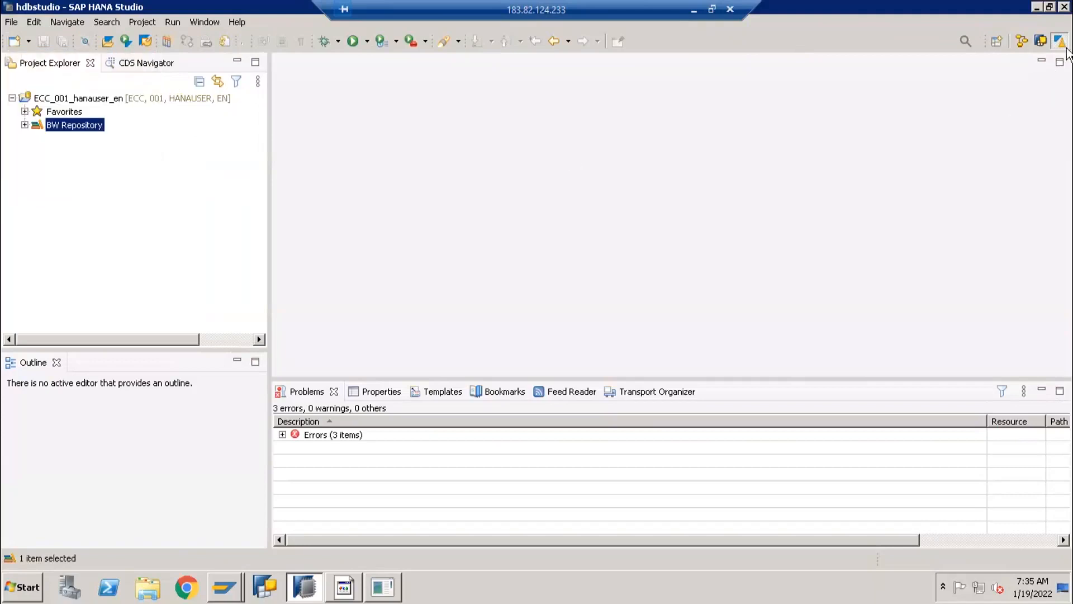
Open the SAP HANA Modeler perspective and expand the HDB system to show its folders.
{"action": "left_click", "coordinate": [998, 42]}
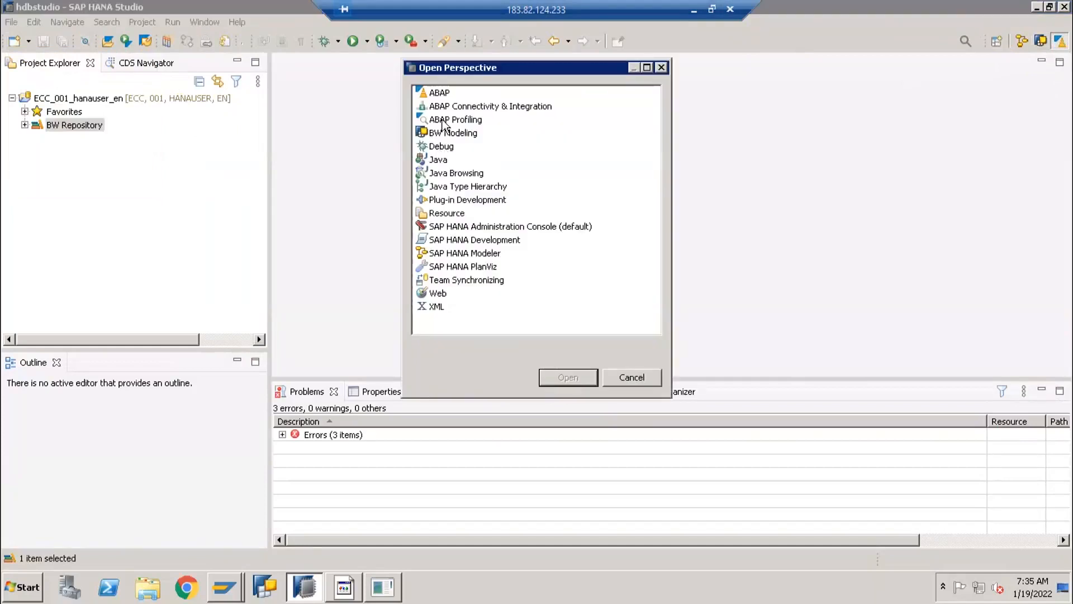
{"action": "left_click", "coordinate": [452, 255]}
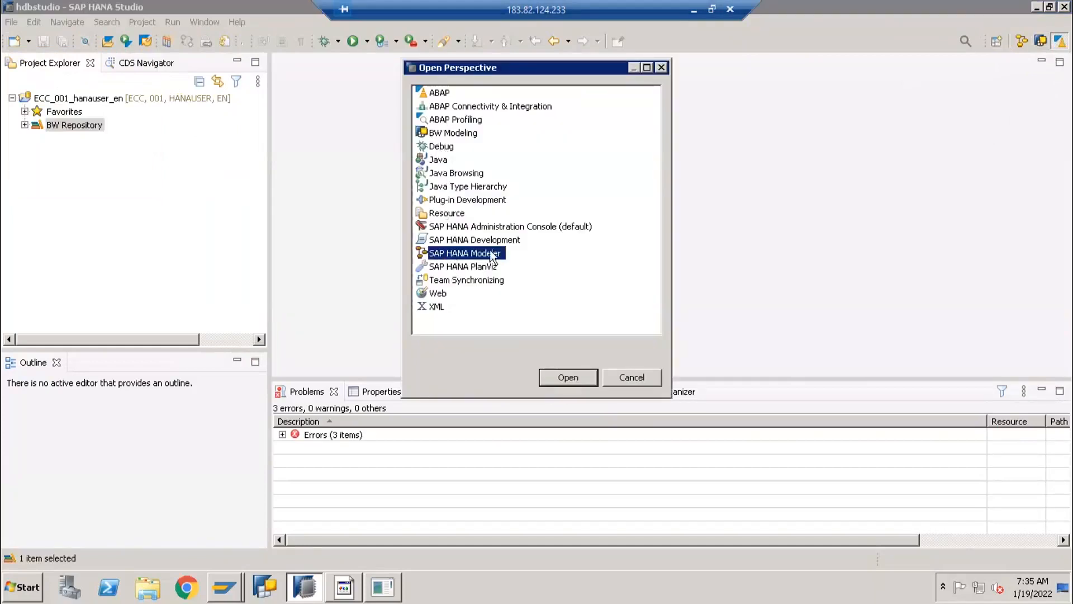
{"action": "left_click", "coordinate": [557, 380]}
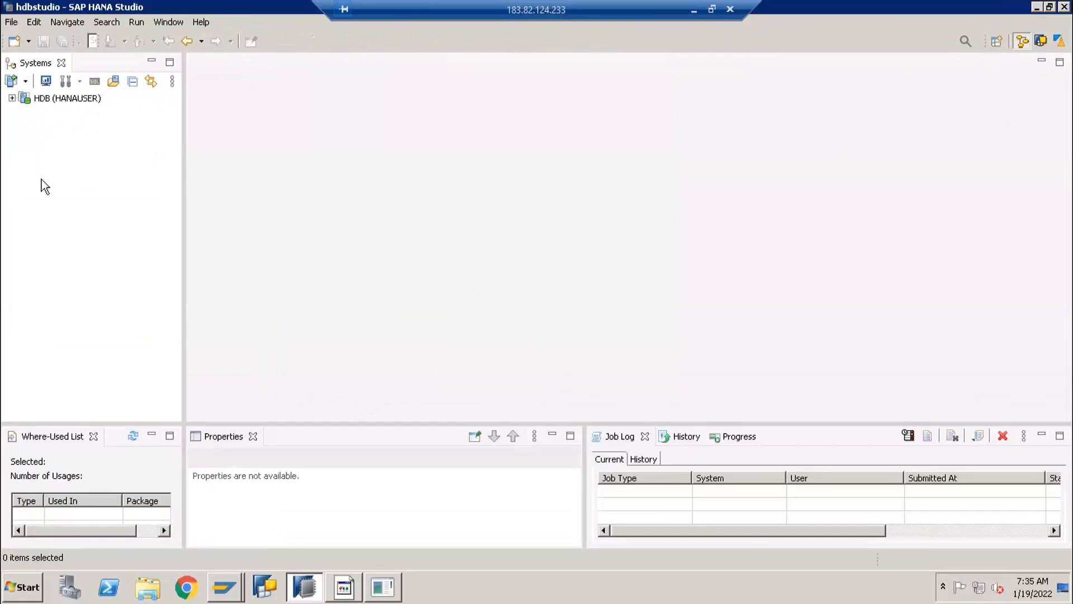
{"action": "left_click", "coordinate": [12, 98]}
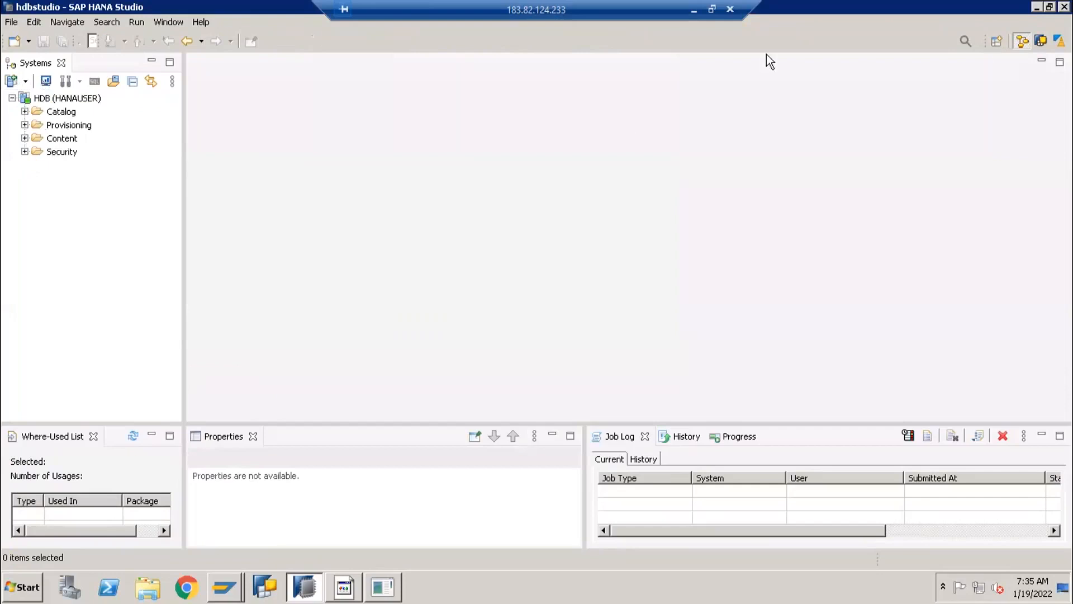
Return to the BW Modeling perspective and view the bw system connection offered for a new BW project, without creating one.
{"action": "left_click", "coordinate": [1042, 43]}
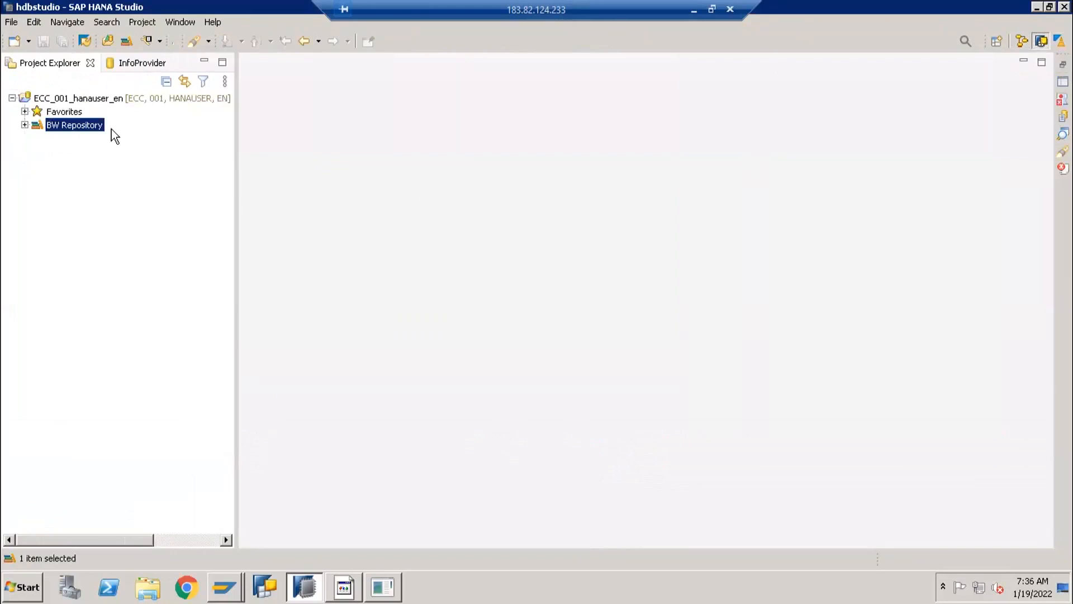
{"action": "left_click", "coordinate": [29, 41]}
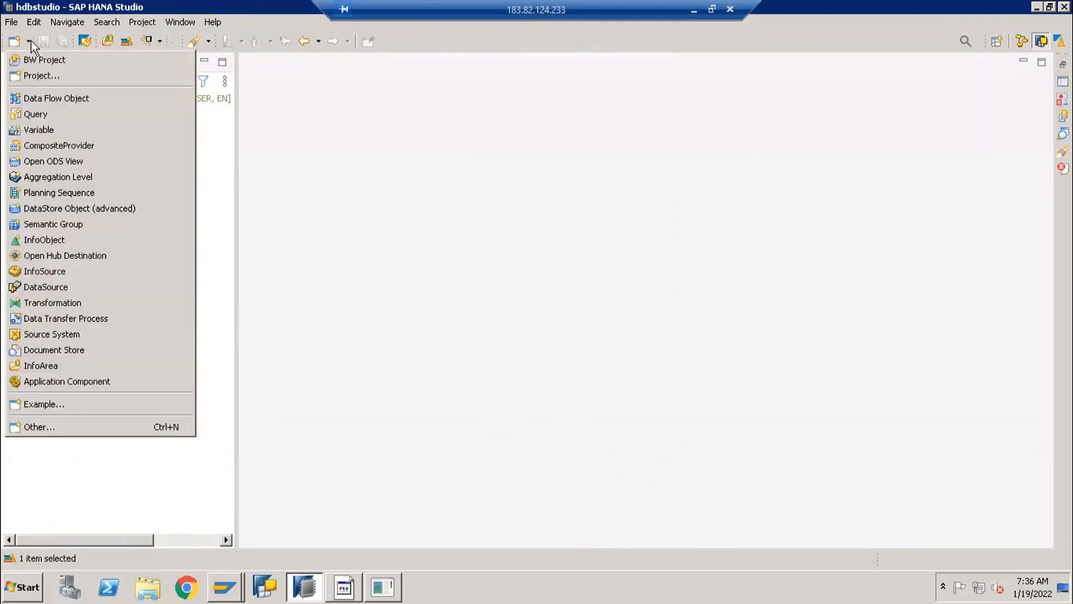
{"action": "left_click", "coordinate": [38, 61]}
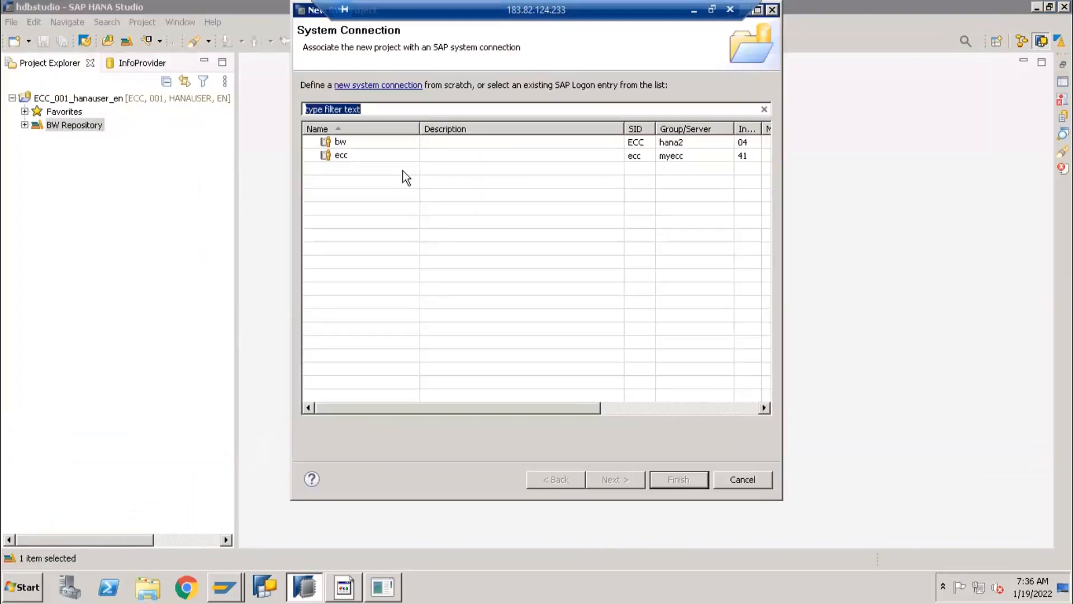
{"action": "left_click", "coordinate": [337, 143]}
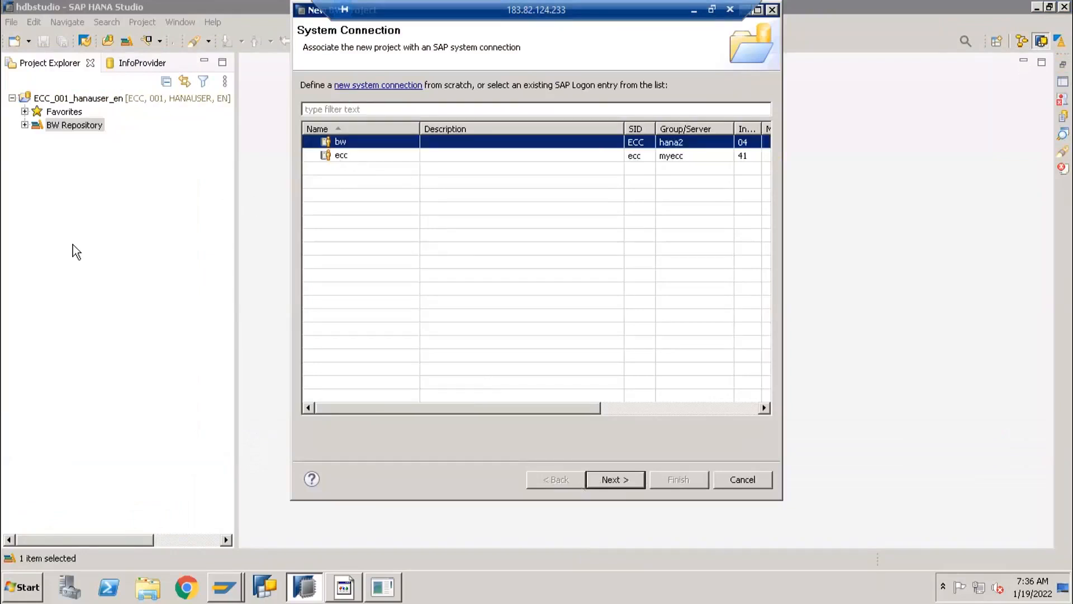
{"action": "left_click", "coordinate": [746, 479]}
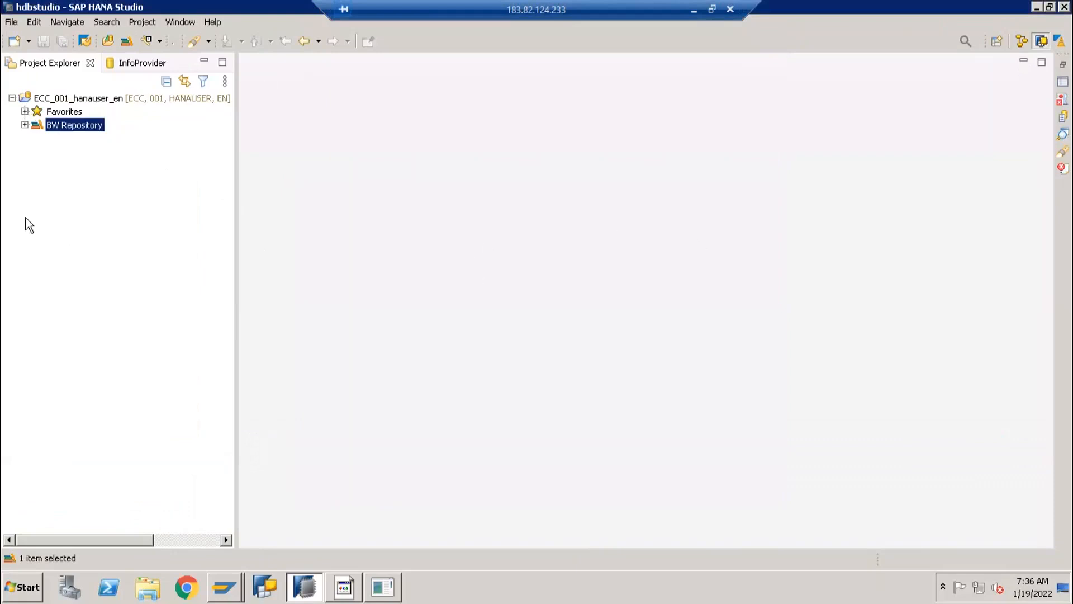
Examine the Favorites and BW Repository nodes of the ECC_001_hanauser_en project, including the InfoAreas in the repository.
{"action": "left_click", "coordinate": [25, 99]}
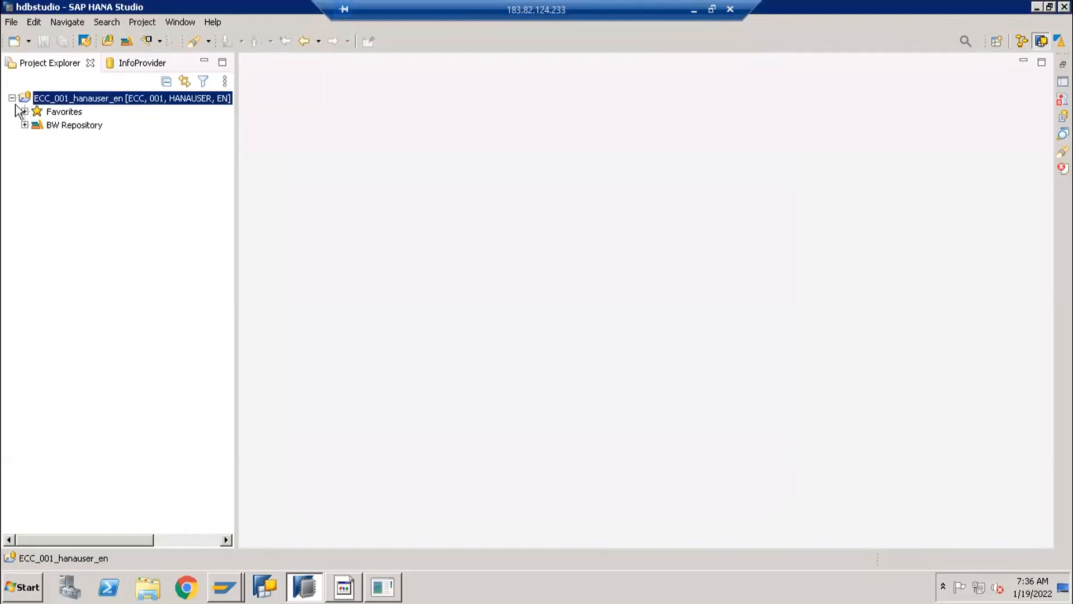
{"action": "left_click", "coordinate": [25, 125]}
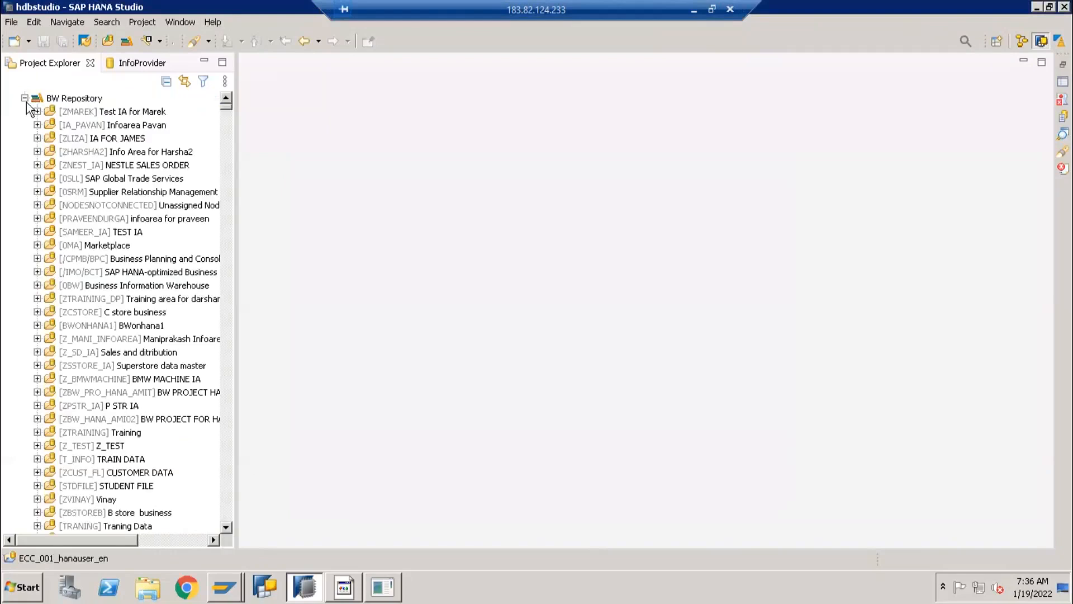
{"action": "scroll", "coordinate": [63, 176], "scroll_direction": "up", "scroll_amount": 1}
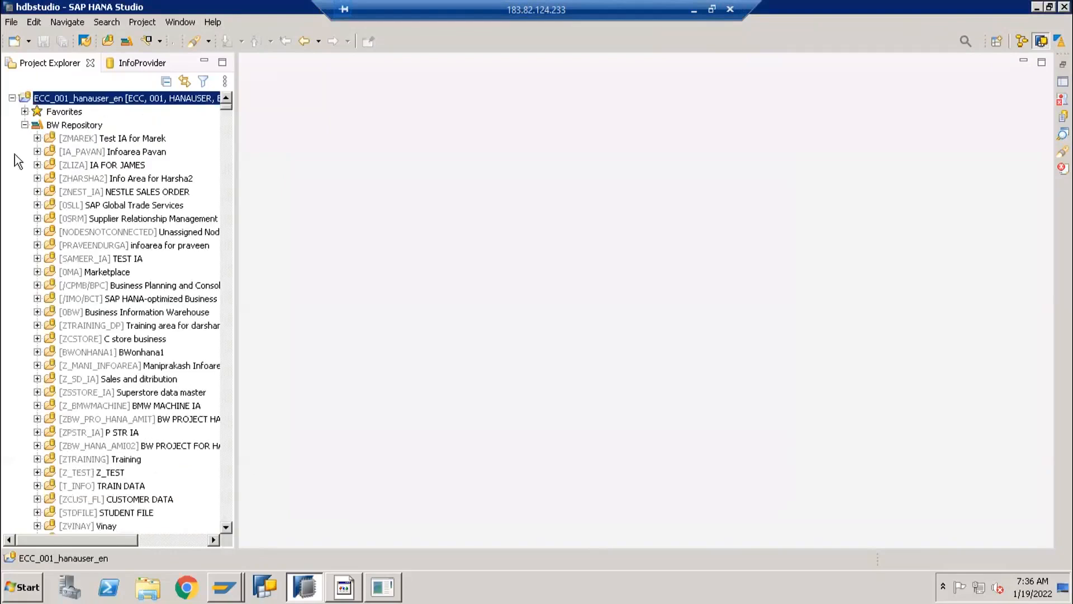
{"action": "left_click", "coordinate": [24, 126]}
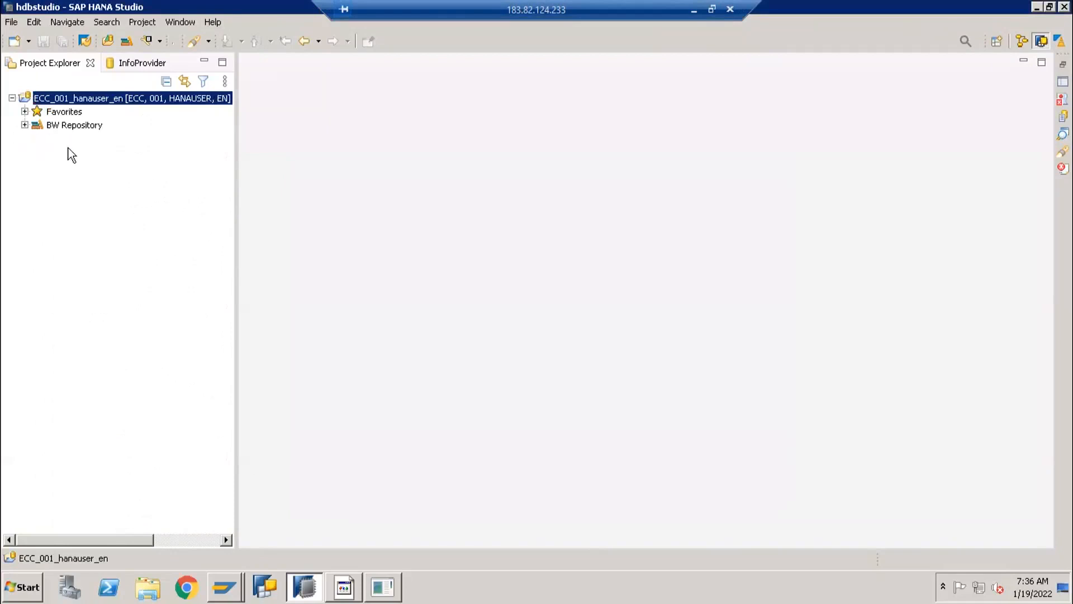
{"action": "left_click", "coordinate": [49, 116]}
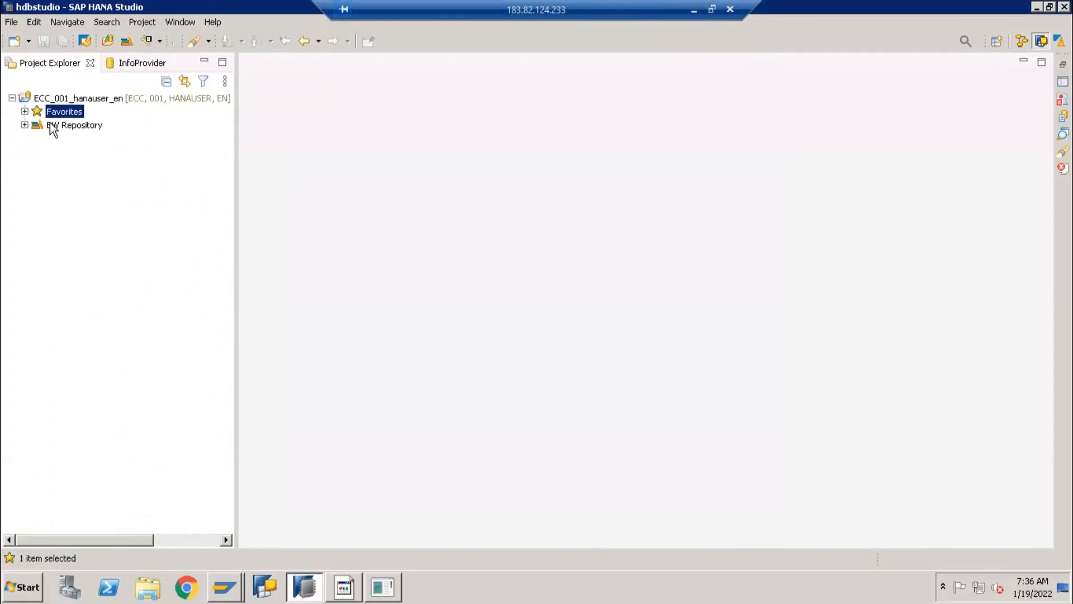
{"action": "left_click", "coordinate": [50, 125]}
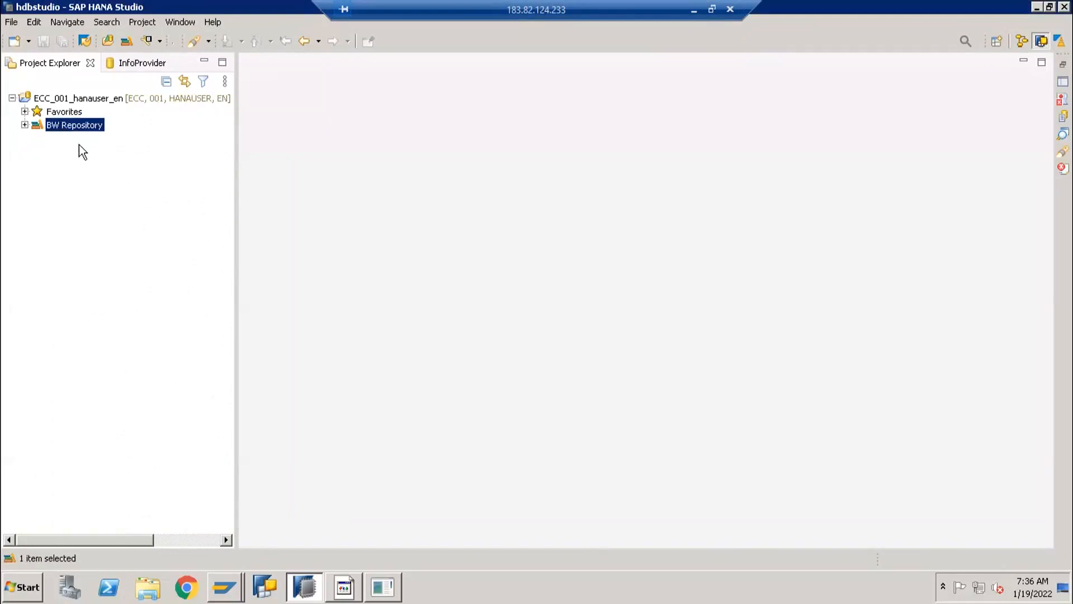
Expand the BW Repository and check which commands are available for it.
{"action": "left_click", "coordinate": [25, 124]}
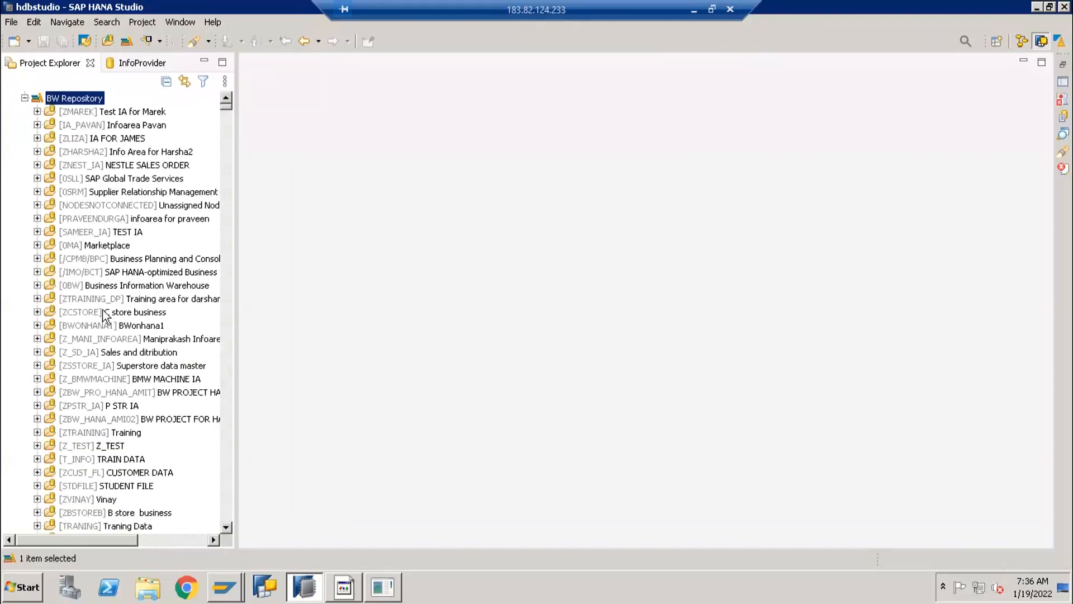
{"action": "scroll", "coordinate": [104, 313], "scroll_direction": "up", "scroll_amount": 1}
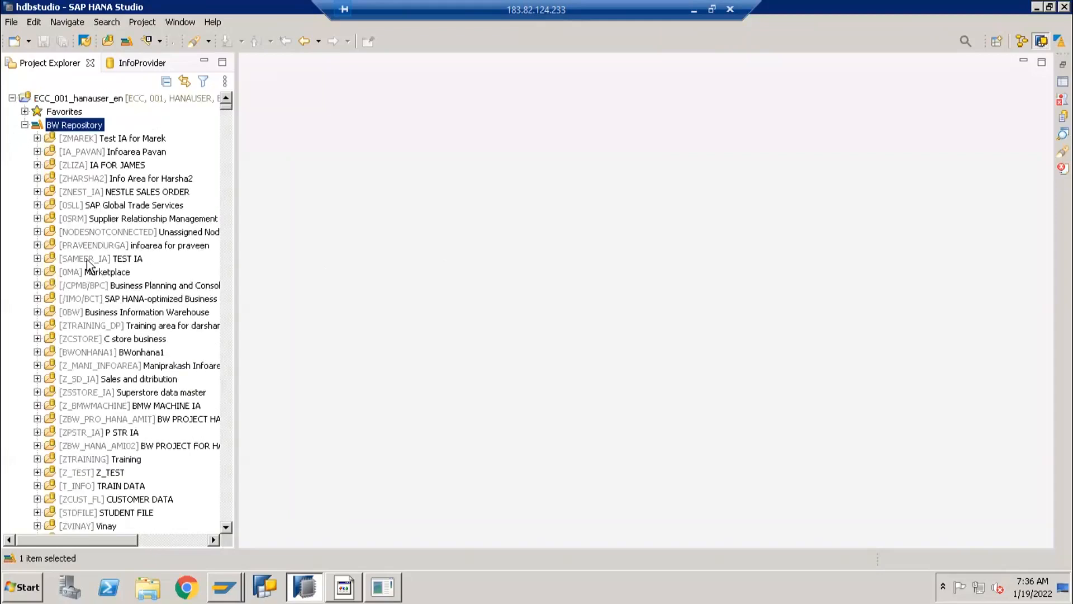
{"action": "right_click", "coordinate": [71, 123]}
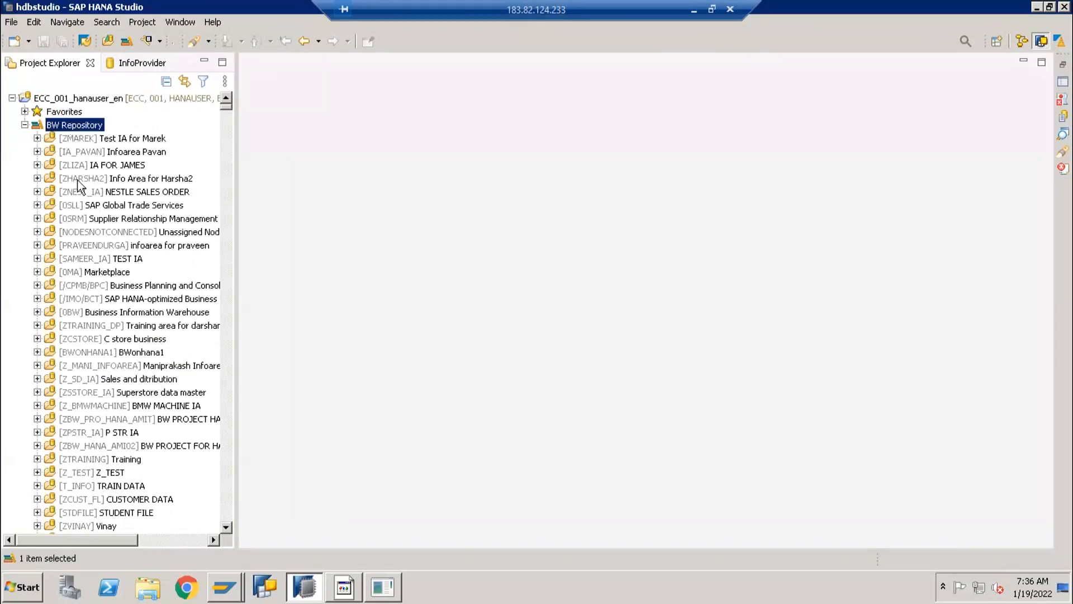
{"action": "left_click", "coordinate": [53, 151]}
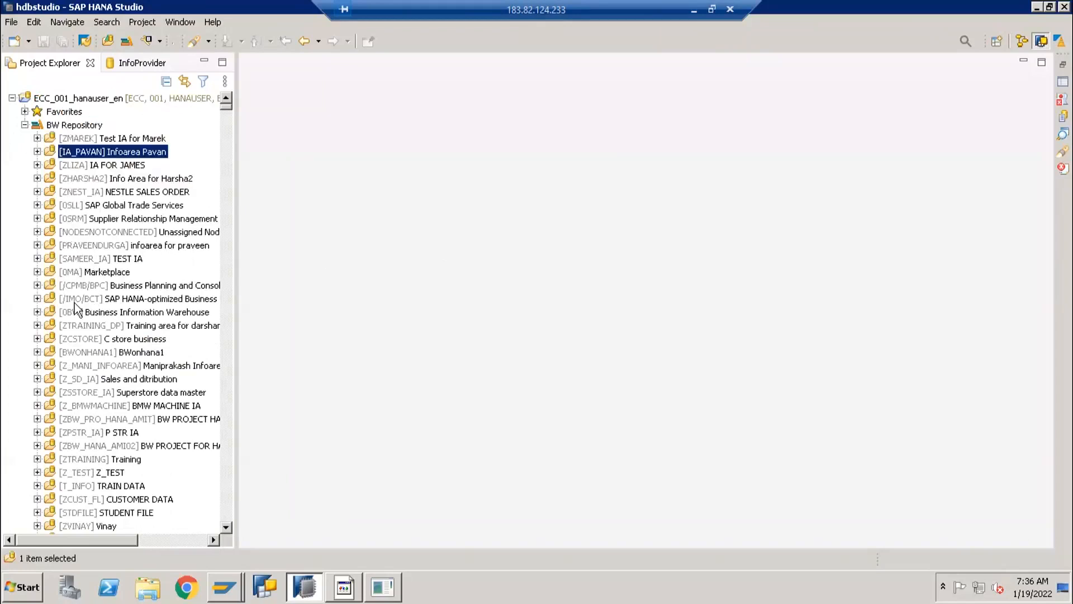
{"action": "right_click", "coordinate": [73, 125]}
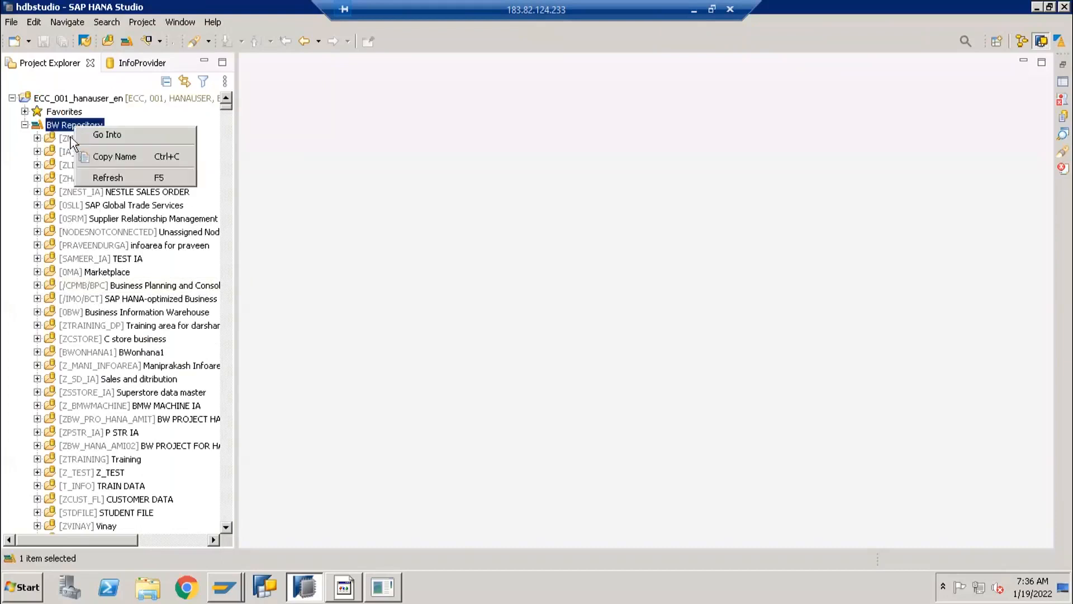
{"action": "key", "text": "Escape"}
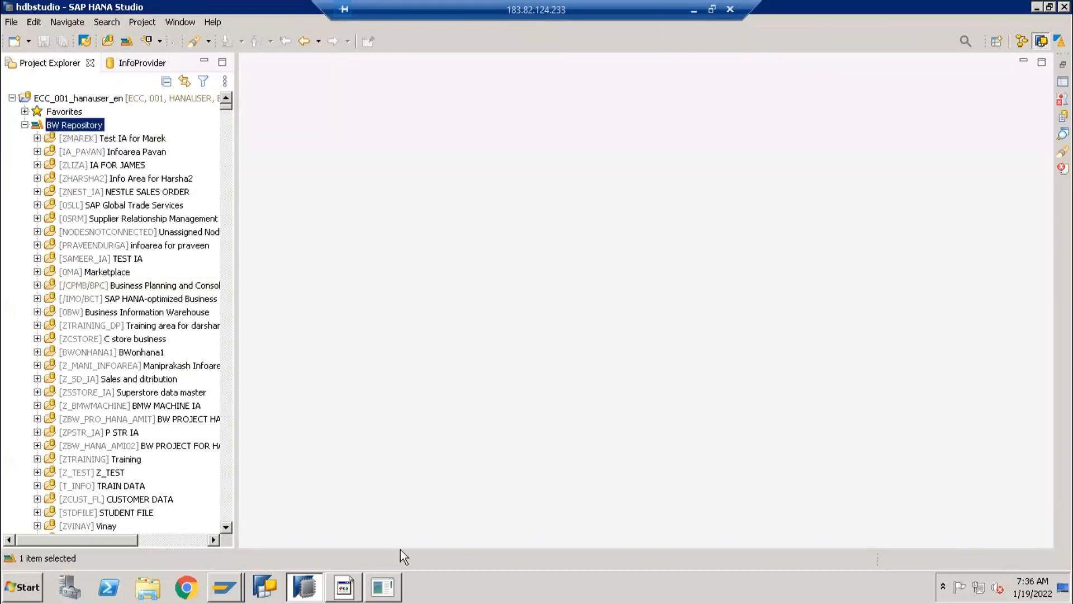
Switch to the Data Warehousing Workbench in SAP GUI and display the InfoProvider tree.
{"action": "left_click", "coordinate": [224, 587]}
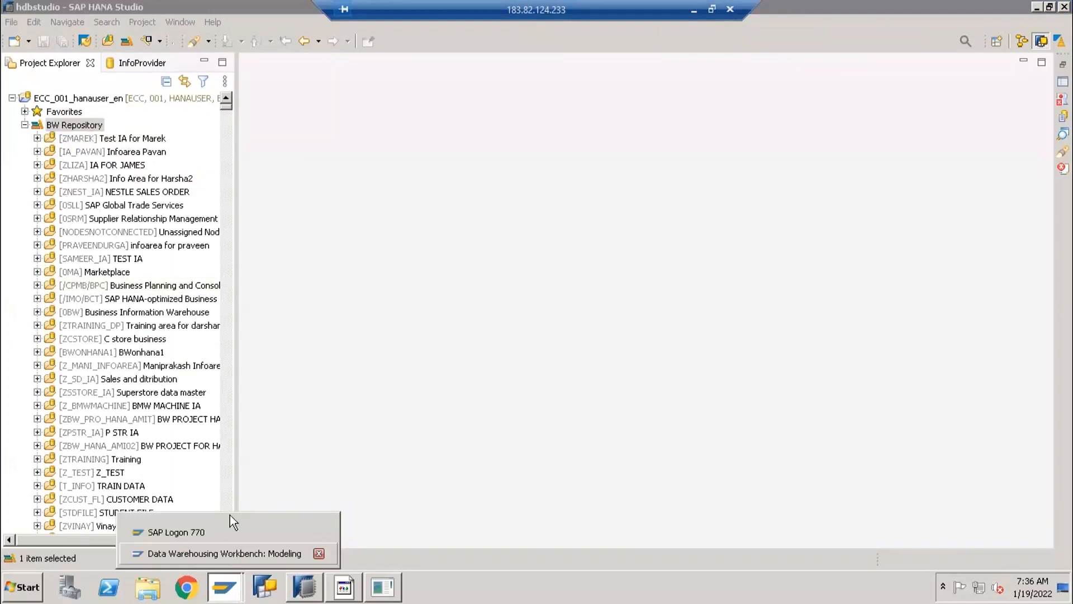
{"action": "left_click", "coordinate": [223, 553]}
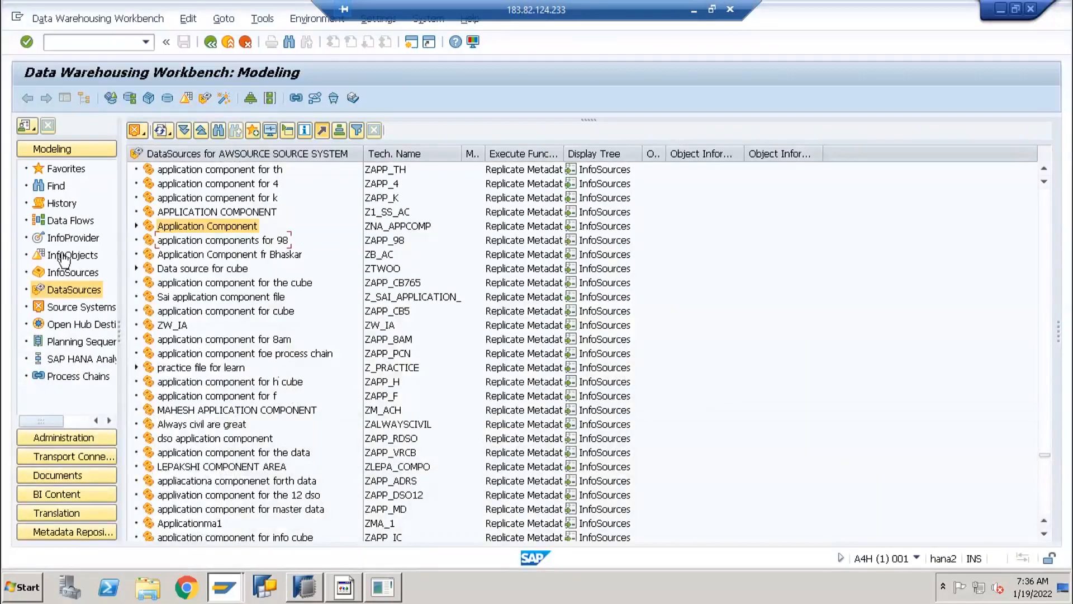
{"action": "left_click", "coordinate": [73, 238]}
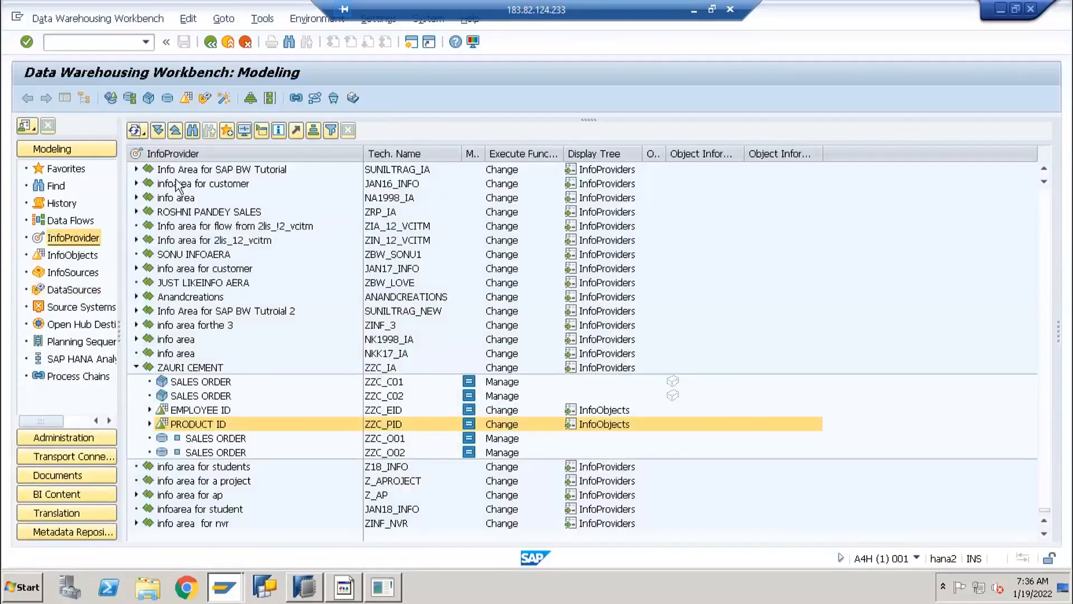
Create an InfoArea named JA_INFOAREA with the long description "InfoArea for Fast Track".
{"action": "right_click", "coordinate": [182, 157]}
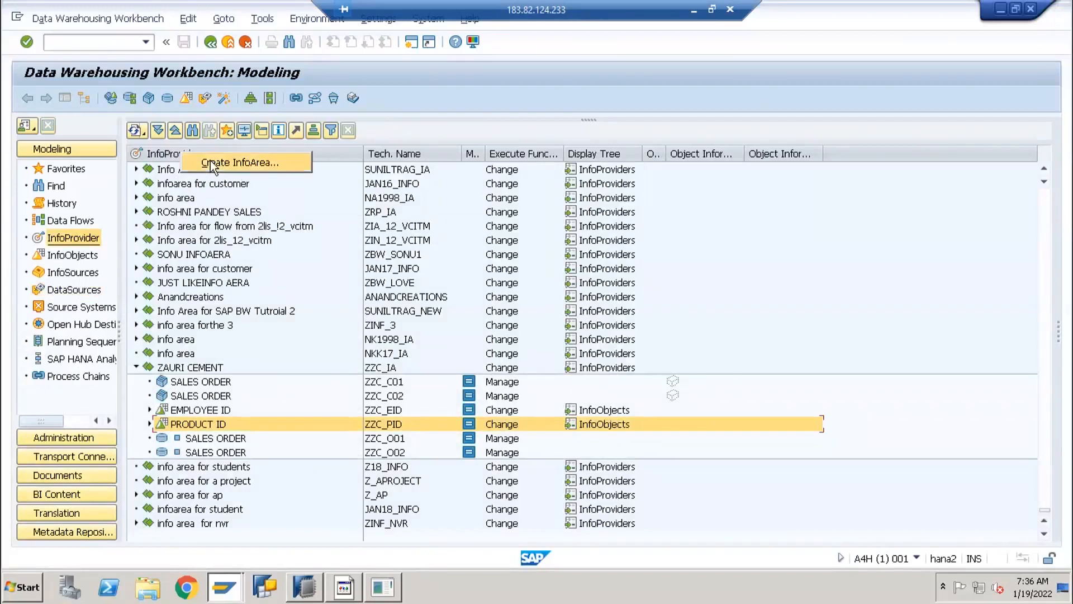
{"action": "left_click", "coordinate": [212, 160]}
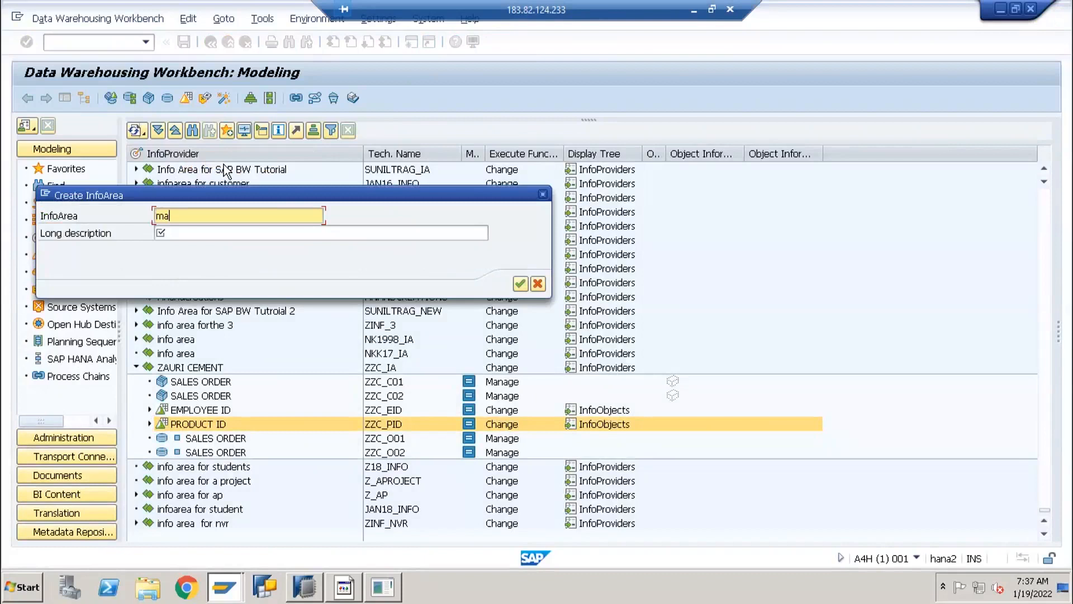
{"action": "key", "text": "BackSpace"}
{"action": "key", "text": "BackSpace"}
{"action": "key", "text": "BackSpace"}
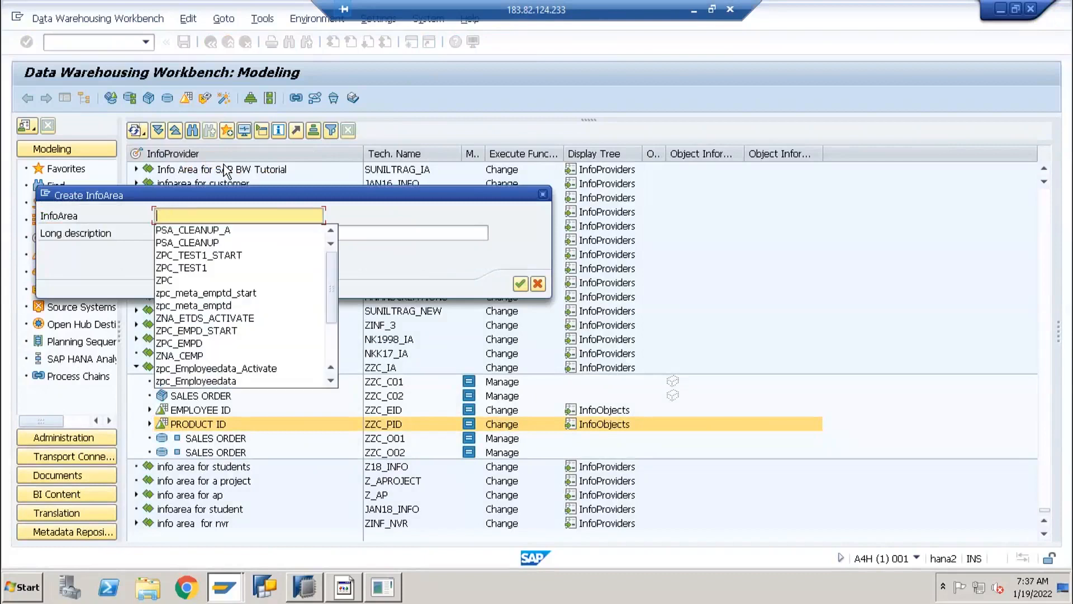
{"action": "type", "text": "MA_INFO"}
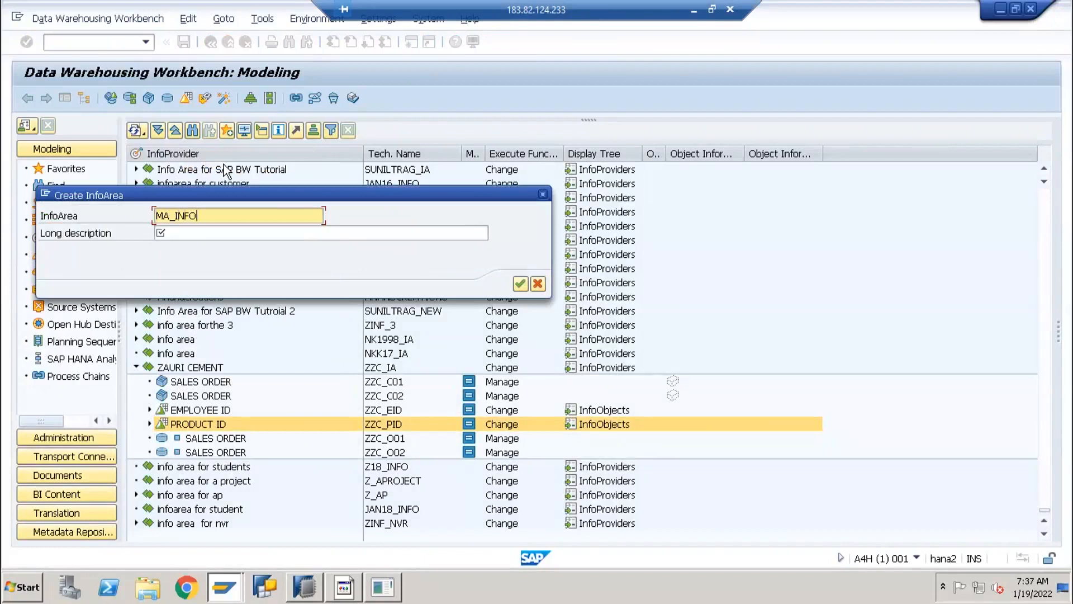
{"action": "key", "text": "BackSpace"}
{"action": "key", "text": "BackSpace"}
{"action": "key", "text": "BackSpace"}
{"action": "key", "text": "BackSpace"}
{"action": "type", "text": "J"}
{"action": "key", "text": "Tab"}
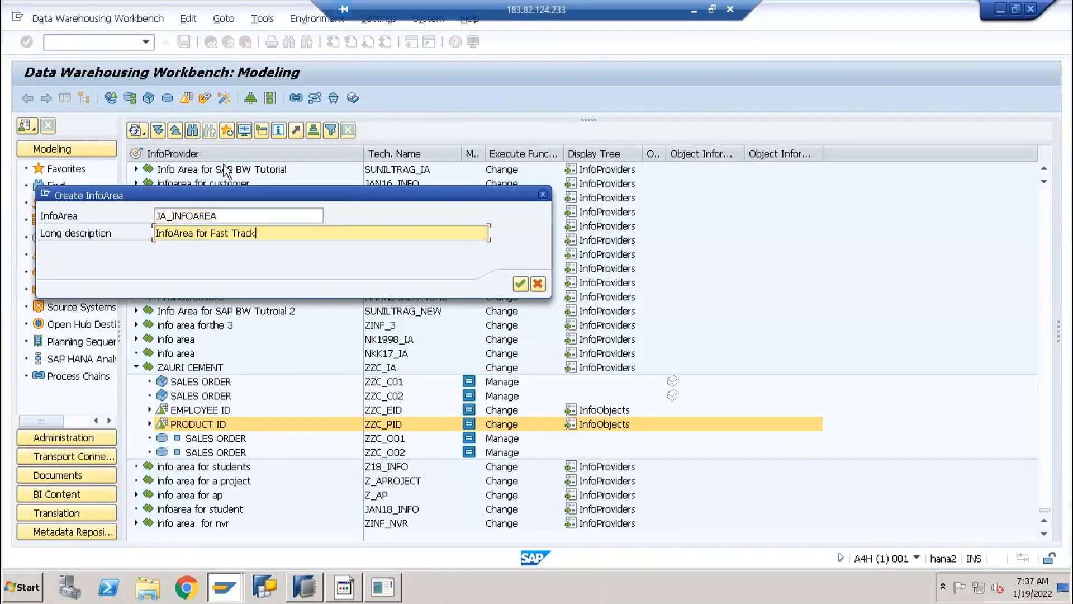
{"action": "key", "text": "Return"}
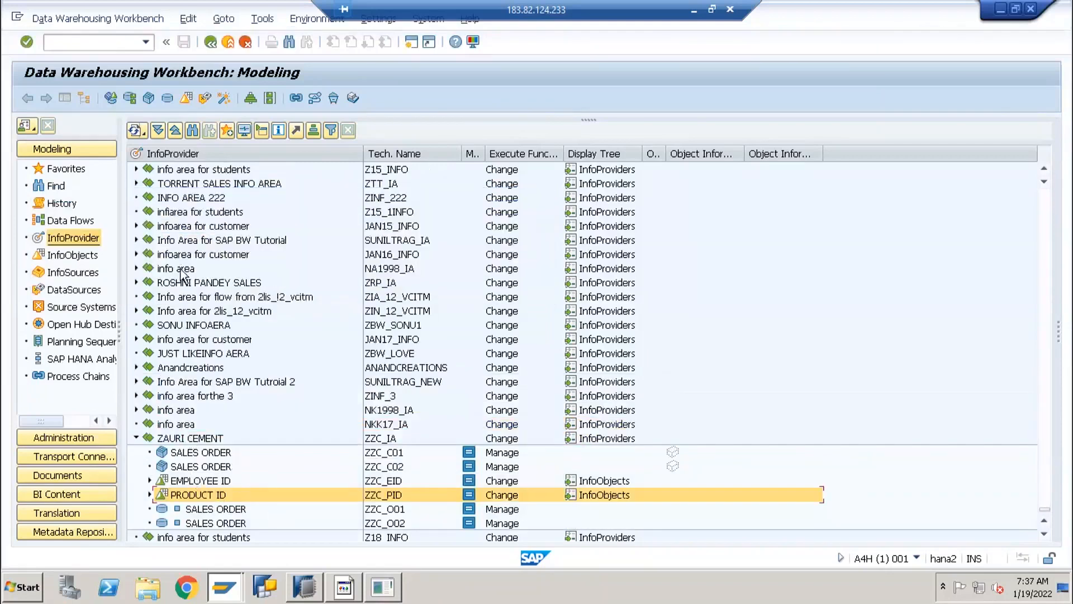
Search the InfoProvider tree for "ja_inf" to locate the new InfoArea.
{"action": "scroll", "coordinate": [159, 168], "scroll_direction": "up", "scroll_amount": 2}
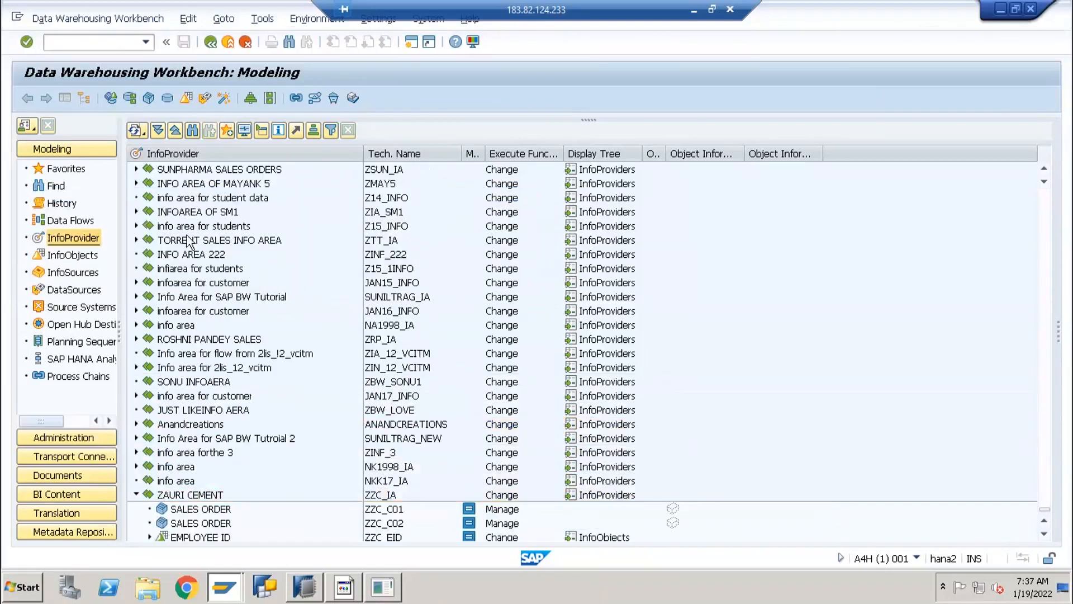
{"action": "left_click", "coordinate": [193, 132]}
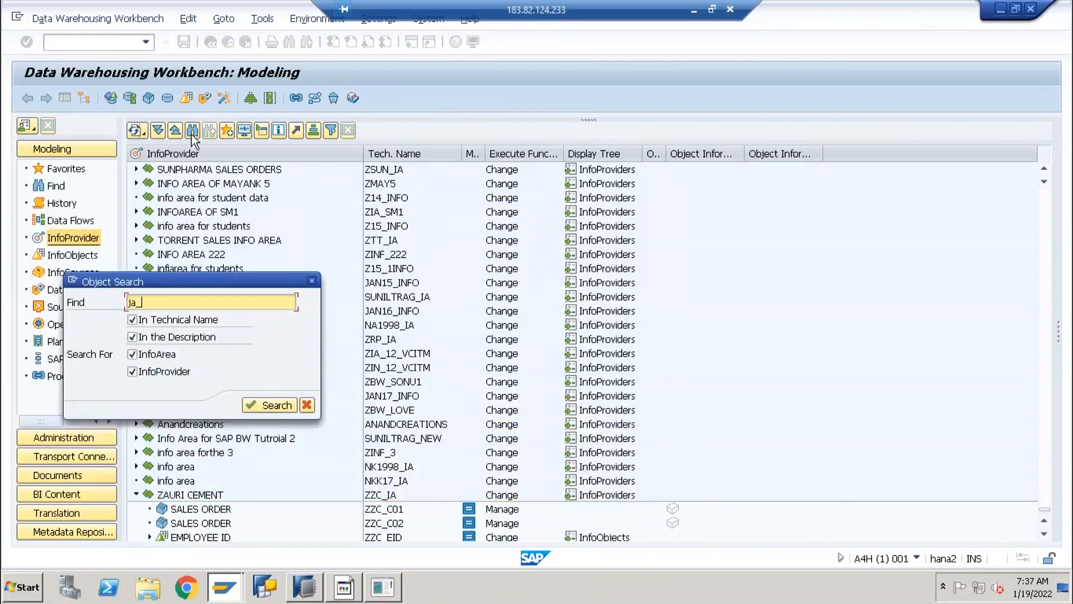
{"action": "type", "text": "ja_inf"}
{"action": "key", "text": "Return"}
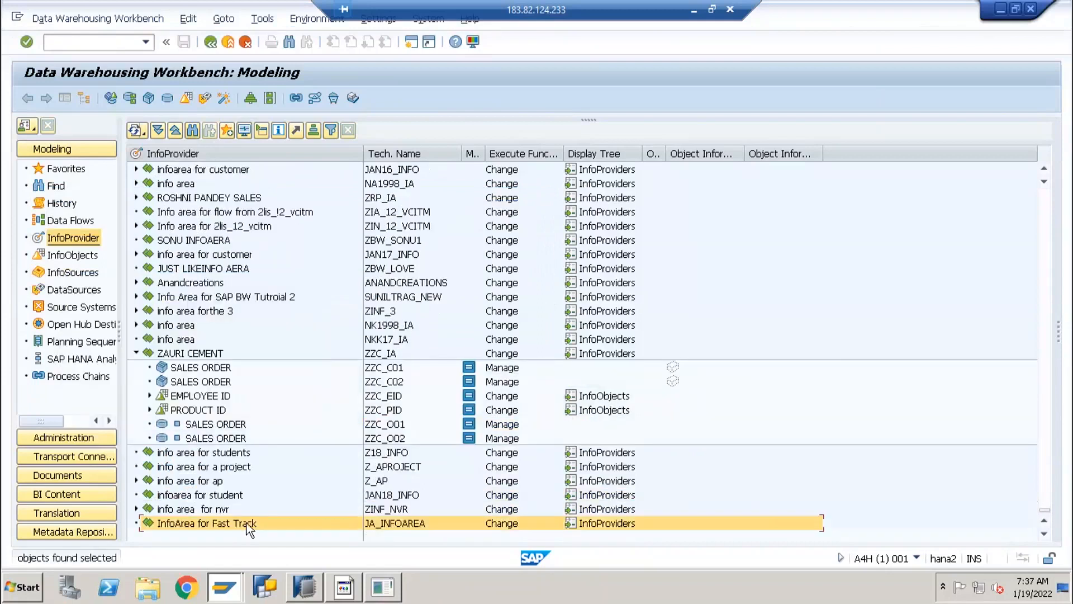
Switch back to SAP HANA Studio and look through the BW Repository for the JA_INFOAREA InfoArea.
{"action": "left_click", "coordinate": [302, 590]}
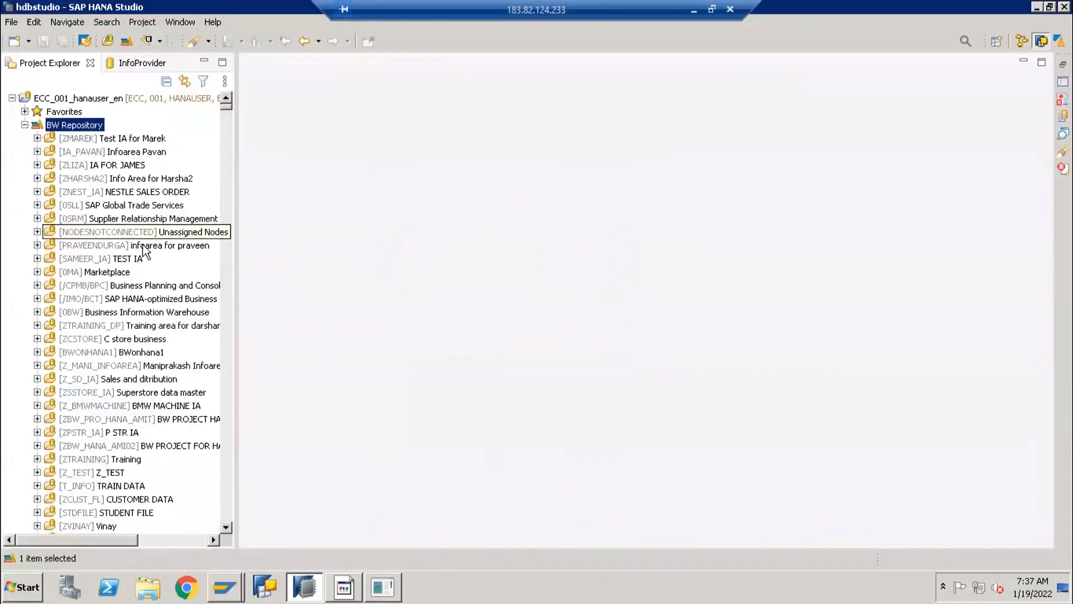
{"action": "scroll", "coordinate": [91, 305], "scroll_direction": "down", "scroll_amount": 11}
{"action": "scroll", "coordinate": [106, 223], "scroll_direction": "up", "scroll_amount": 11}
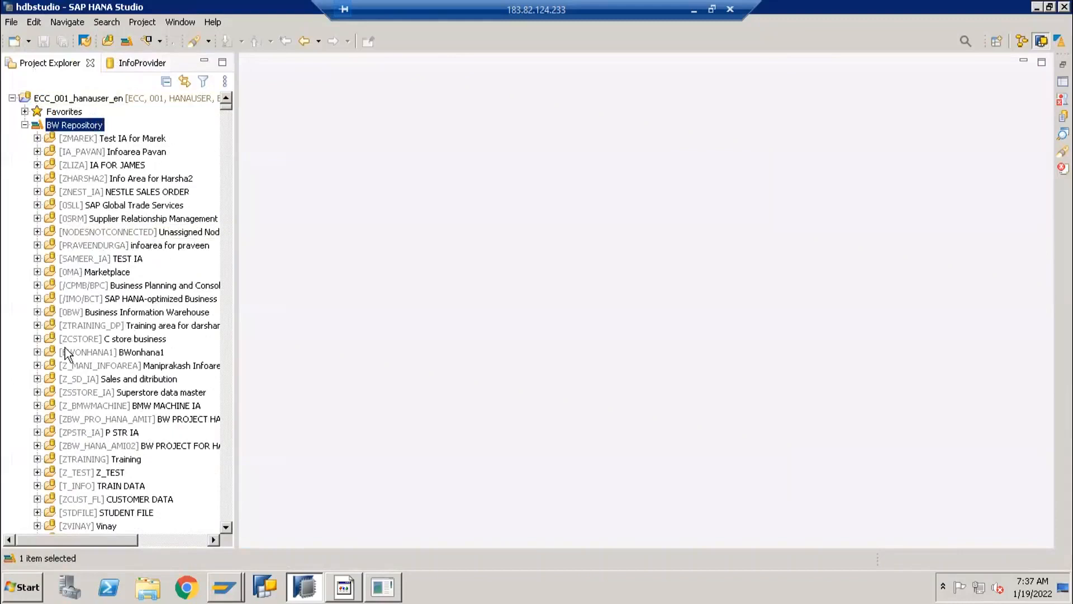
Refresh the BW Repository and add the JA_INFOAREA InfoArea to Favorites.
{"action": "right_click", "coordinate": [82, 127]}
{"action": "left_click", "coordinate": [110, 177]}
{"action": "left_click_drag", "start_coordinate": [226, 107], "coordinate": [224, 526]}
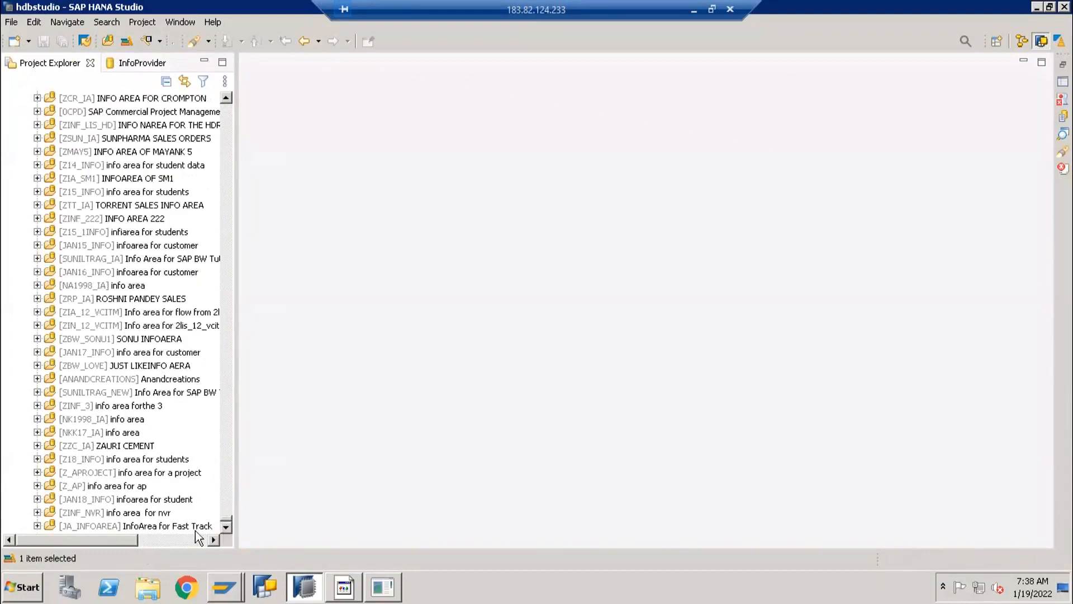
{"action": "left_click", "coordinate": [94, 528]}
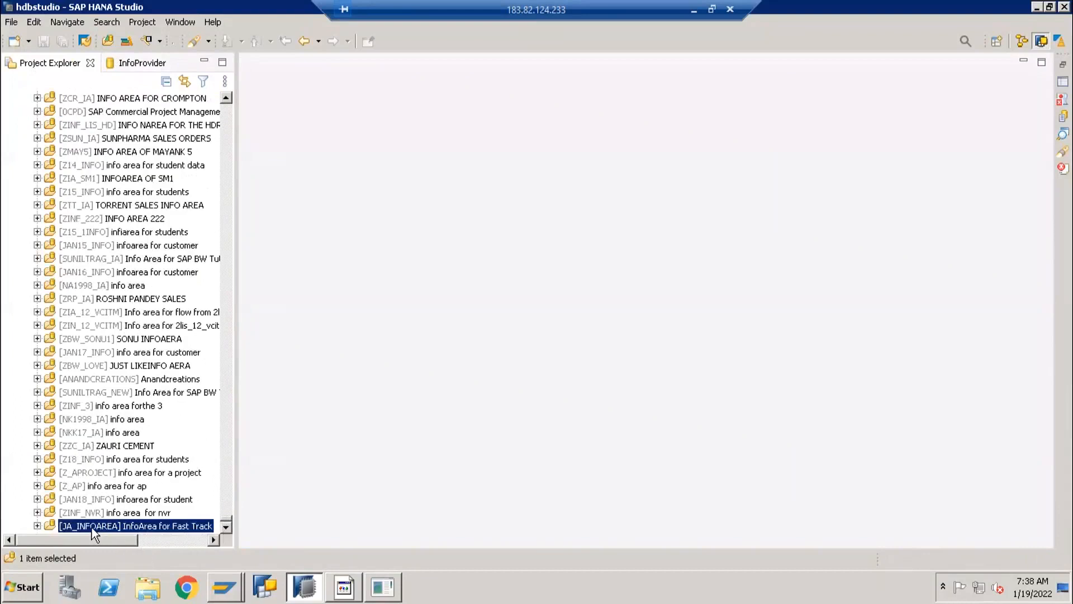
{"action": "right_click", "coordinate": [93, 527]}
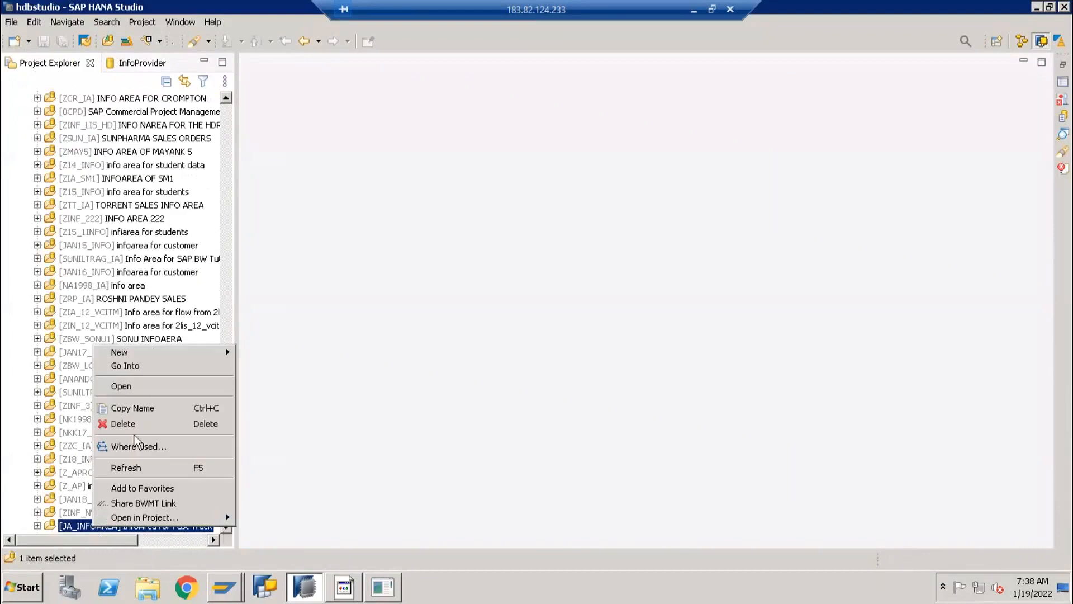
{"action": "left_click", "coordinate": [148, 489]}
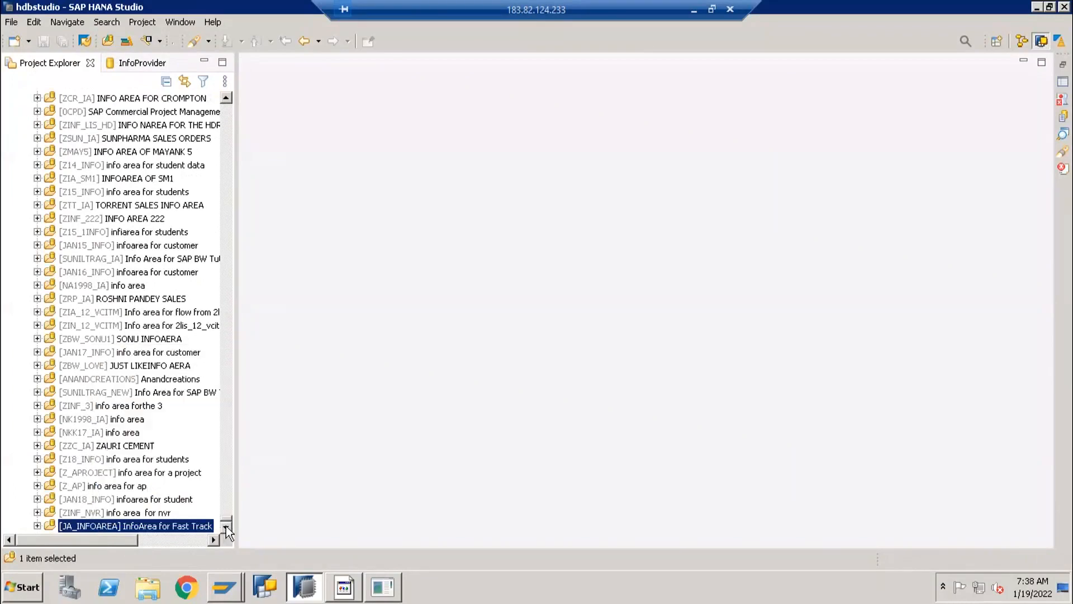
Collapse the BW Repository and look through the expanded Favorites for the JA_INFOAREA InfoArea.
{"action": "left_click_drag", "start_coordinate": [226, 519], "coordinate": [224, 96]}
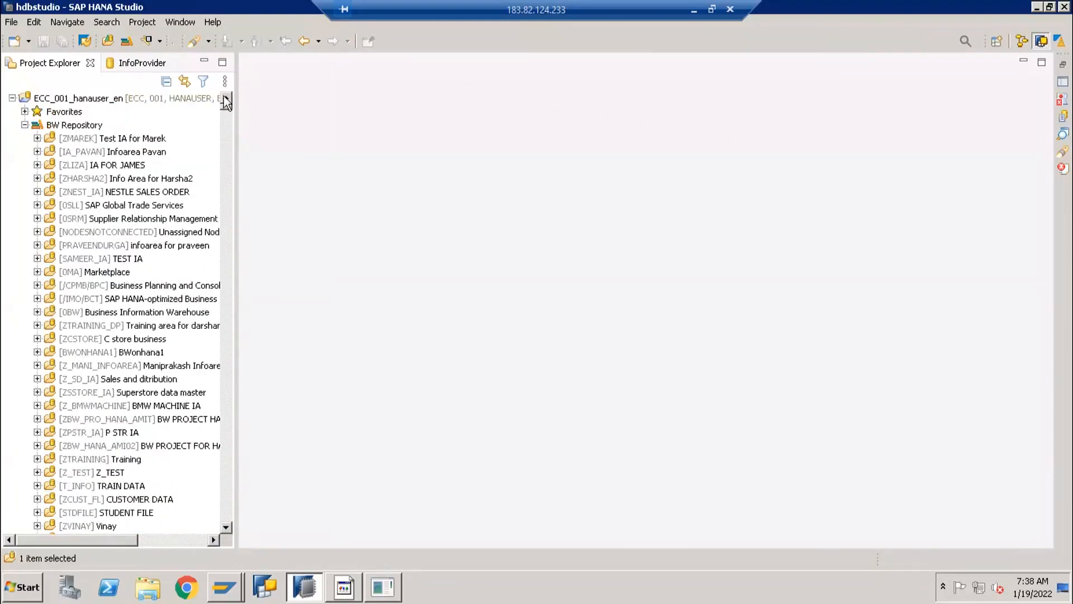
{"action": "left_click", "coordinate": [25, 124]}
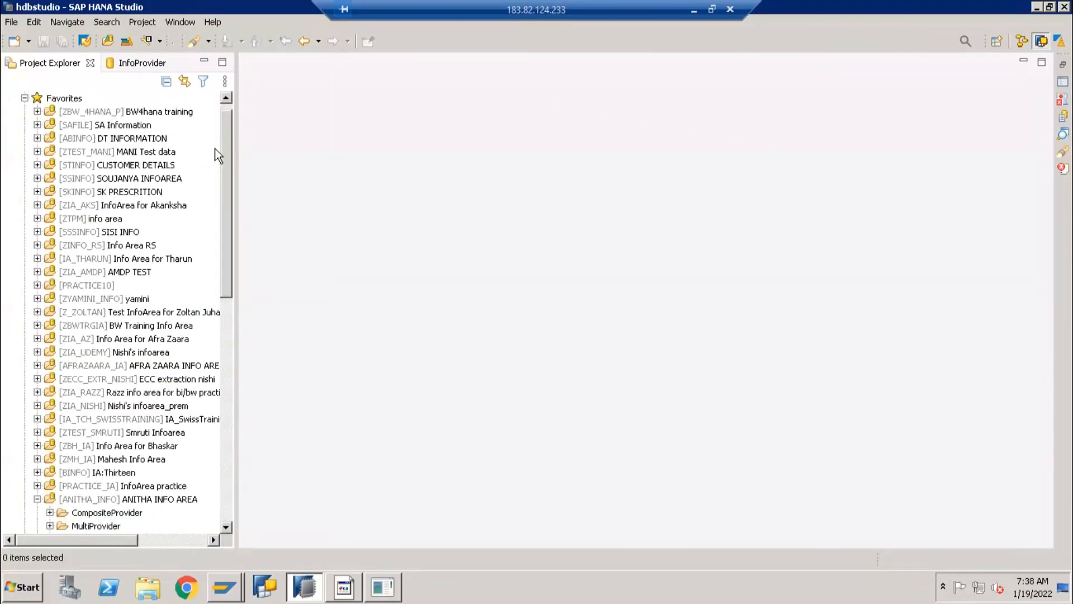
{"action": "left_click_drag", "start_coordinate": [226, 146], "coordinate": [228, 136]}
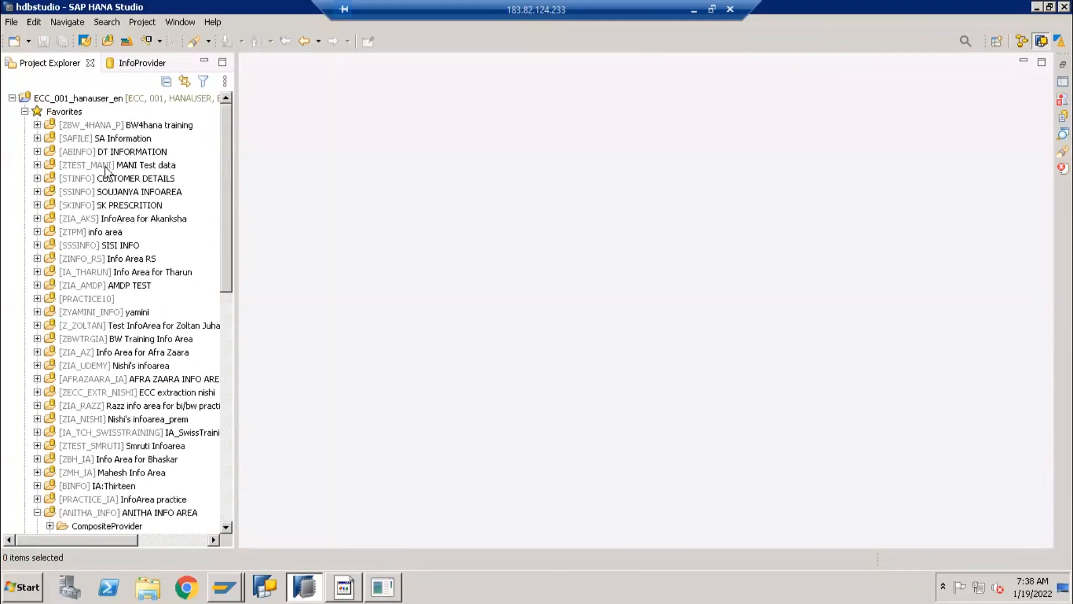
{"action": "scroll", "coordinate": [108, 450], "scroll_direction": "down", "scroll_amount": 1}
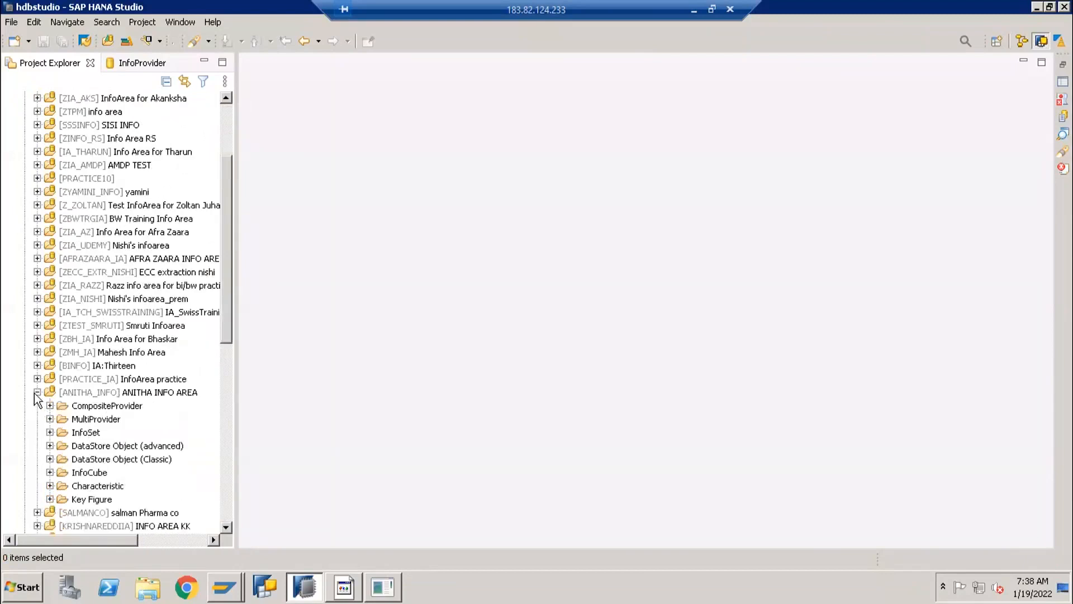
{"action": "left_click", "coordinate": [37, 393]}
{"action": "scroll", "coordinate": [83, 450], "scroll_direction": "down", "scroll_amount": 8}
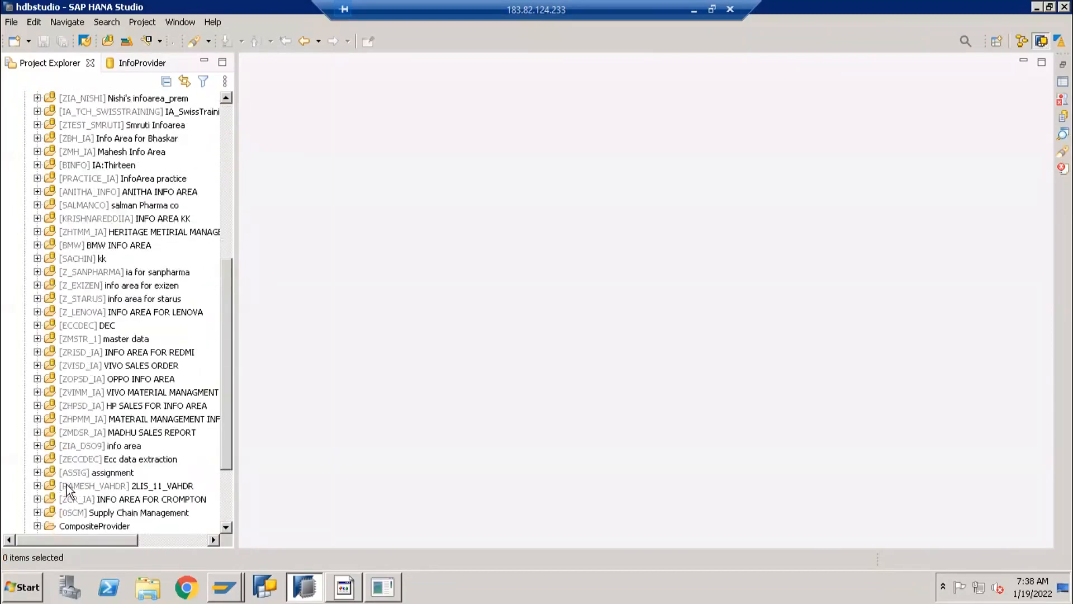
{"action": "scroll", "coordinate": [89, 454], "scroll_direction": "up", "scroll_amount": 2}
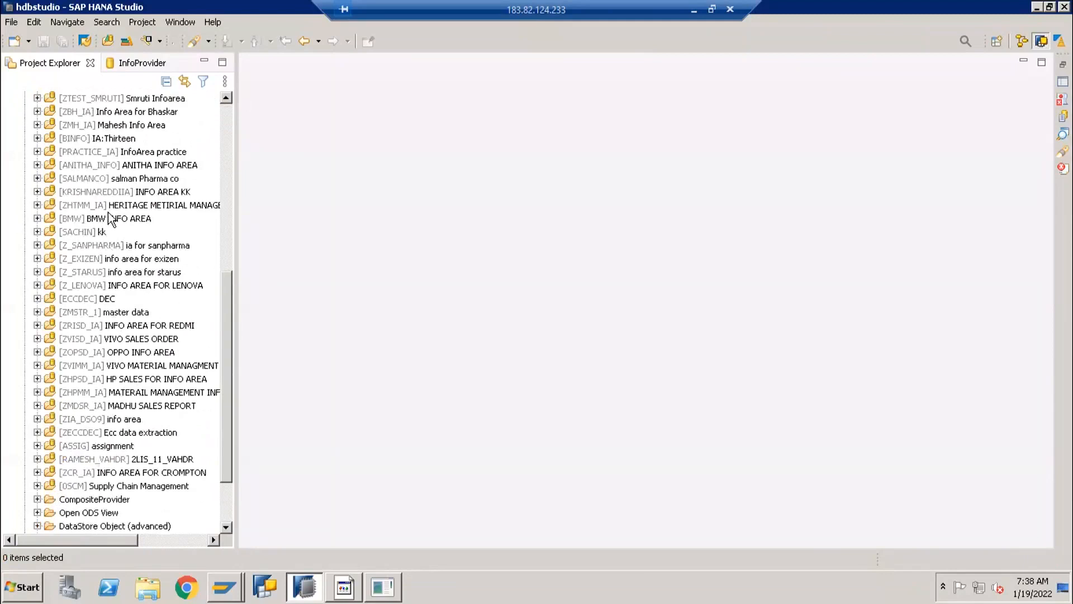
{"action": "scroll", "coordinate": [114, 209], "scroll_direction": "up", "scroll_amount": 6}
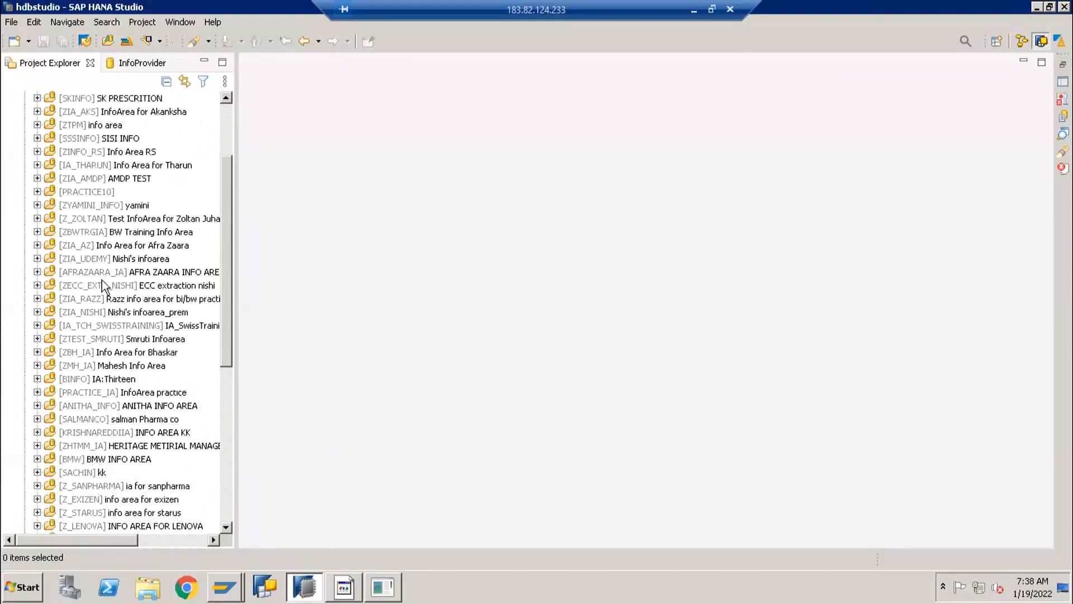
{"action": "scroll", "coordinate": [114, 193], "scroll_direction": "up", "scroll_amount": 3}
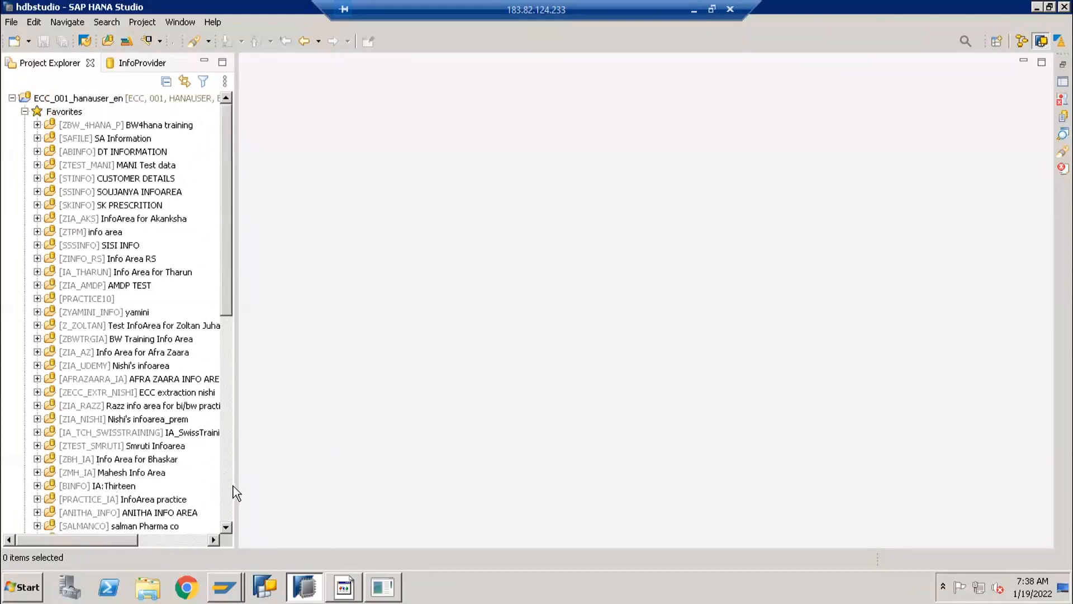
{"action": "left_click", "coordinate": [225, 469]}
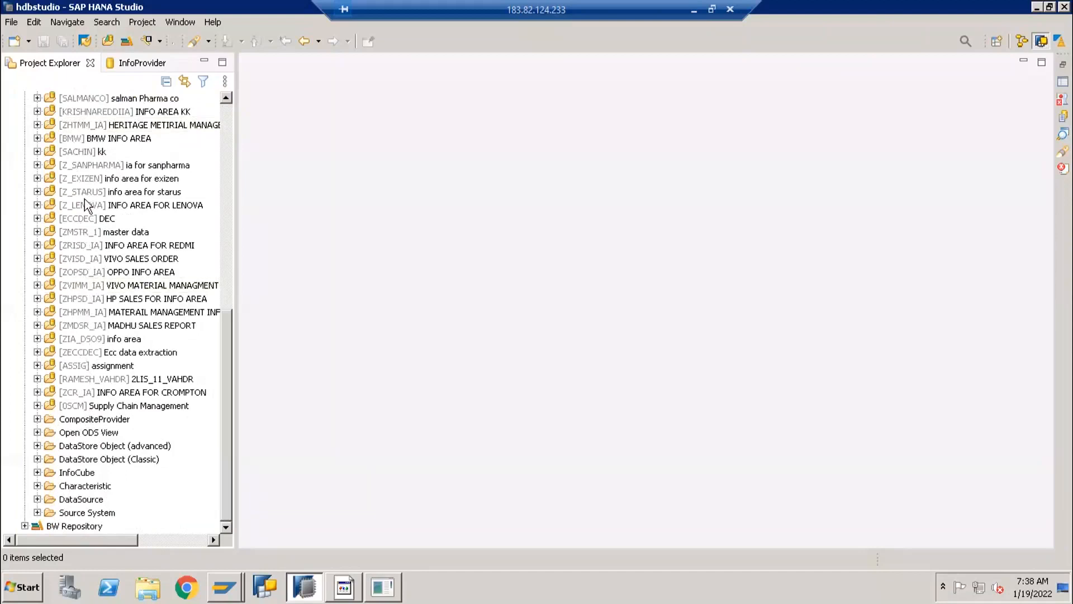
{"action": "scroll", "coordinate": [93, 168], "scroll_direction": "up", "scroll_amount": 11}
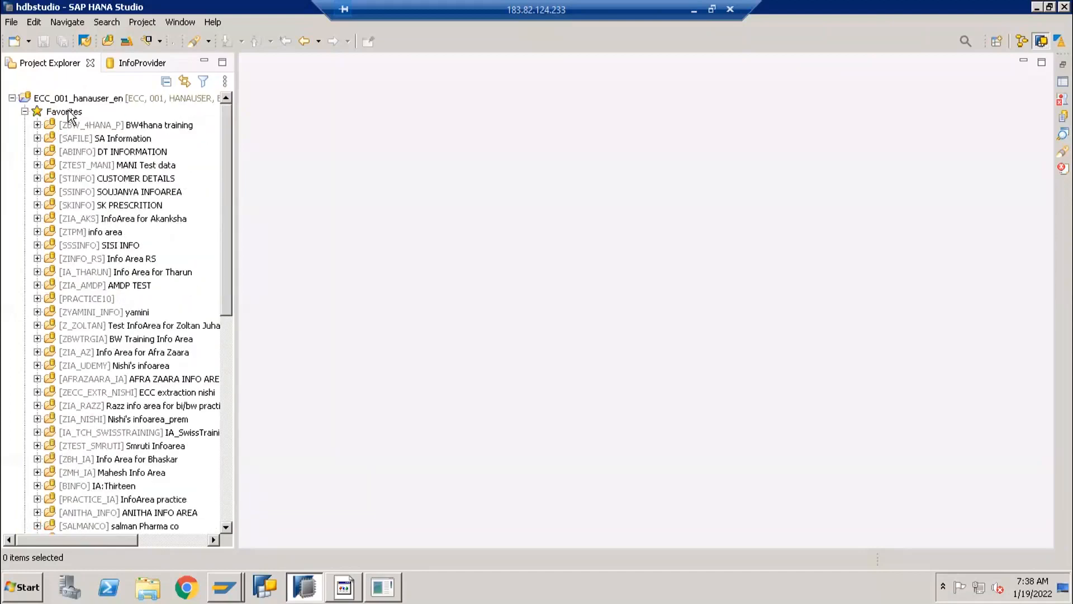
Refresh Favorites and select the JA_INFOAREA InfoArea there, expanding it to check for contents.
{"action": "left_click", "coordinate": [66, 112]}
{"action": "right_click", "coordinate": [78, 110]}
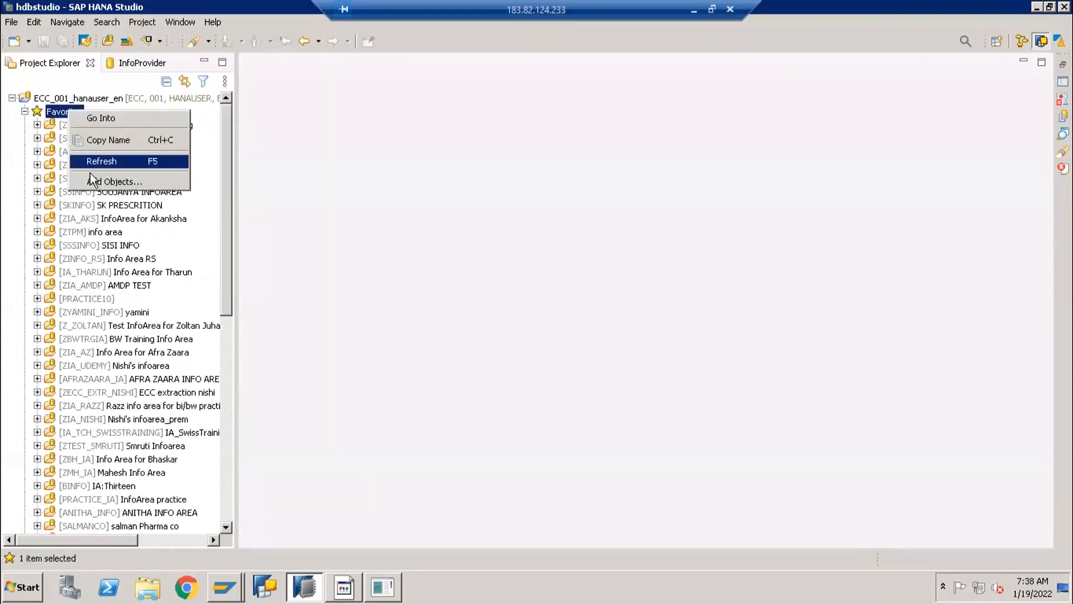
{"action": "left_click", "coordinate": [91, 162]}
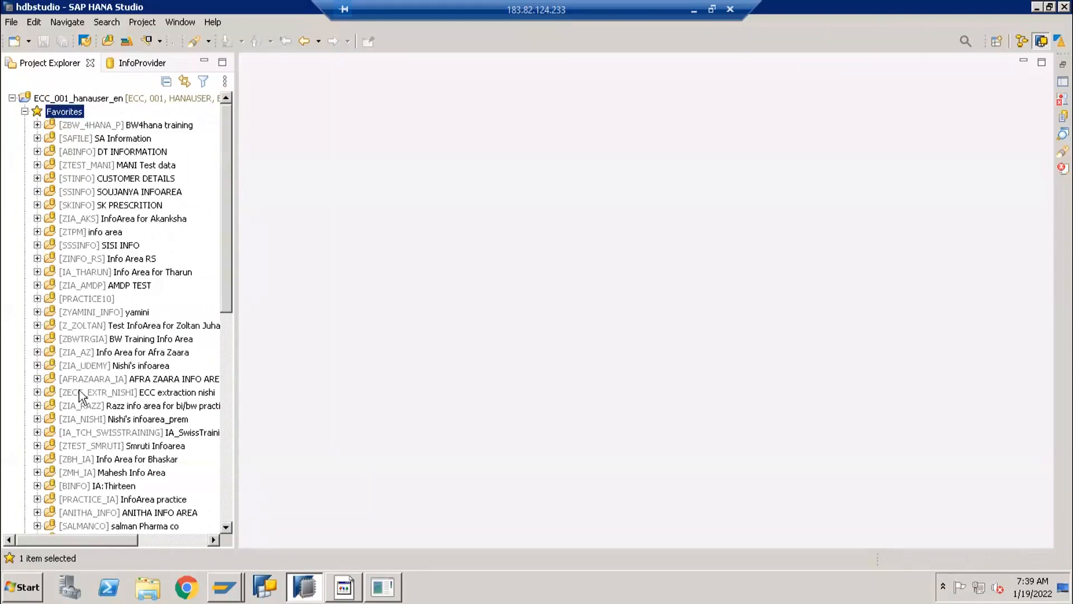
{"action": "left_click", "coordinate": [228, 483]}
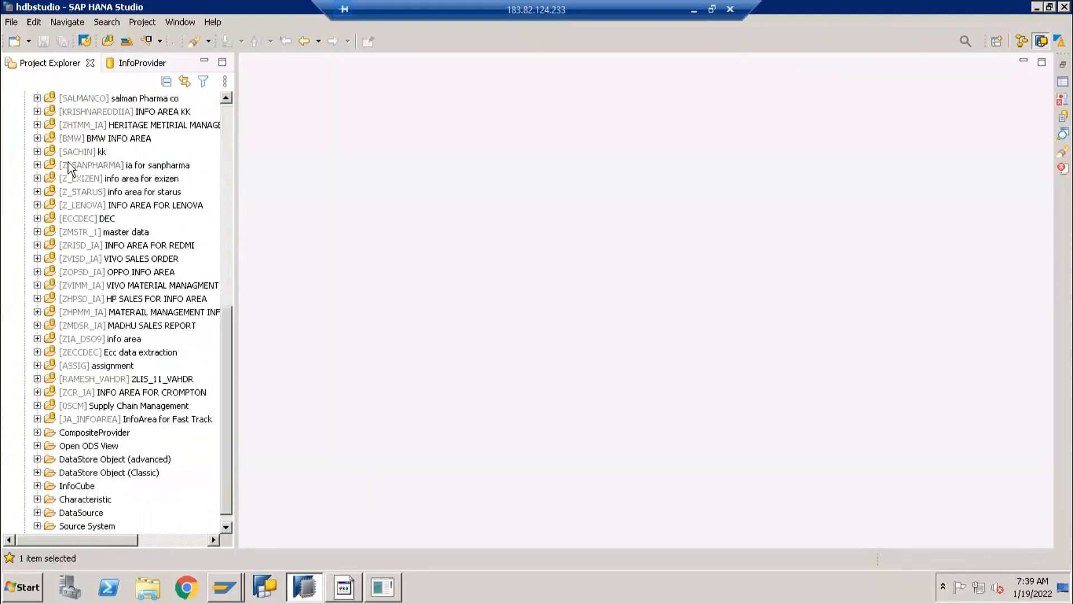
{"action": "left_click", "coordinate": [75, 420]}
{"action": "left_click", "coordinate": [37, 420]}
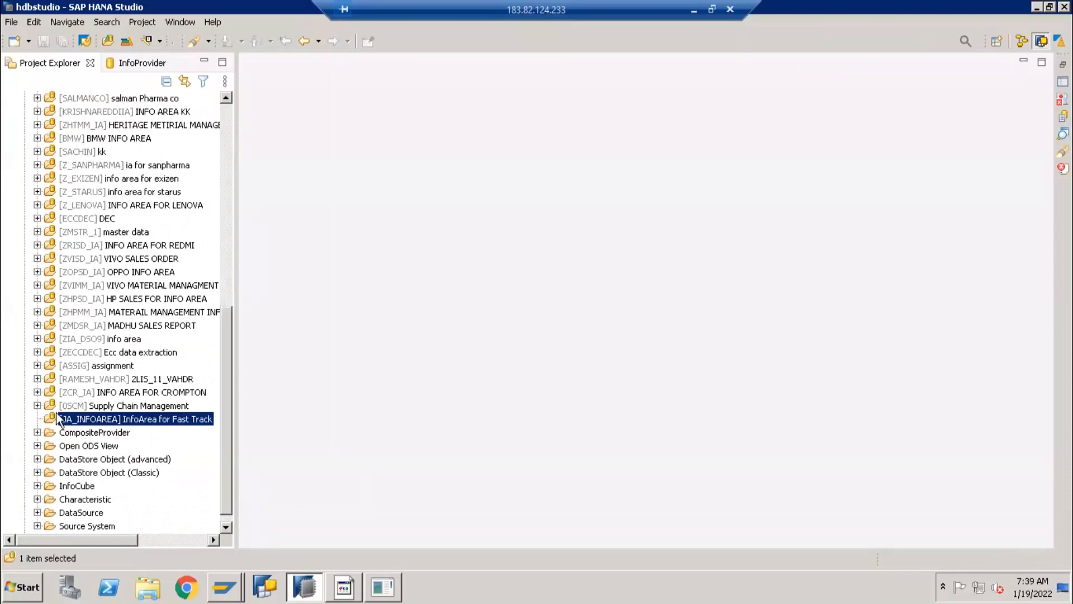
{"action": "scroll", "coordinate": [184, 529], "scroll_direction": "up", "scroll_amount": 1}
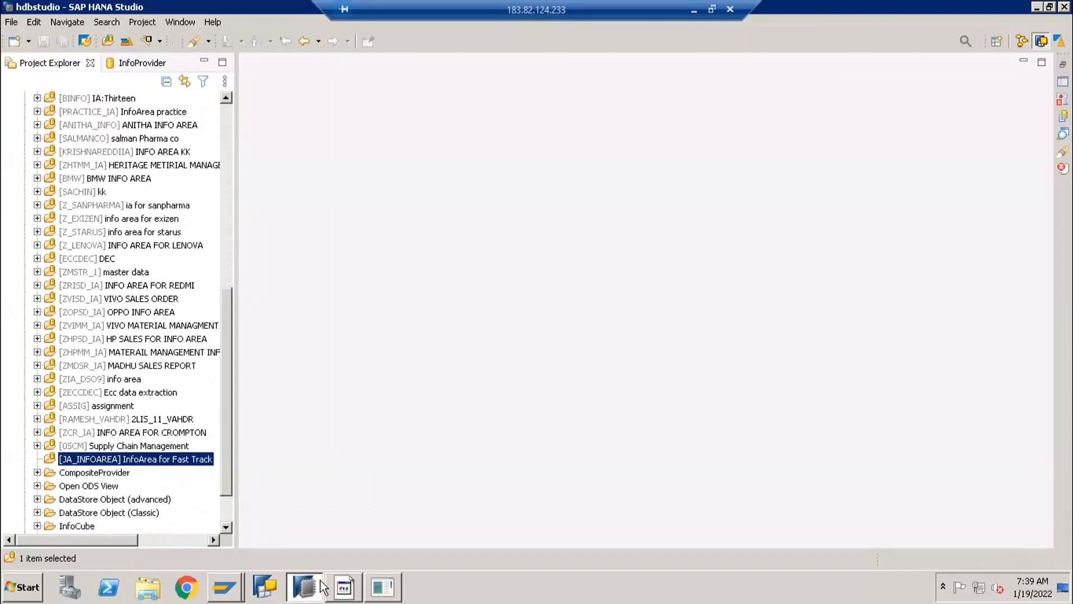
{"action": "mouse_move", "coordinate": [321, 588]}
{"action": "scroll", "coordinate": [97, 98], "scroll_direction": "up", "scroll_amount": 2}
{"action": "scroll", "coordinate": [72, 291], "scroll_direction": "down", "scroll_amount": 3}
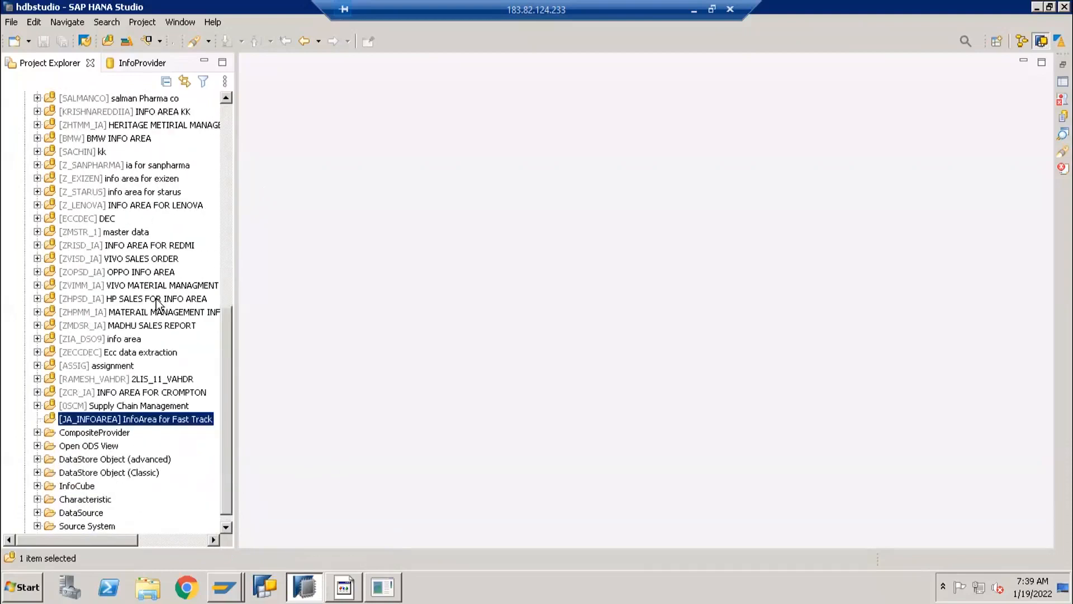
Switch to the Data Warehousing Workbench in SAP GUI and view the object creation options for the JA_INFOAREA InfoArea.
{"action": "left_click", "coordinate": [224, 587]}
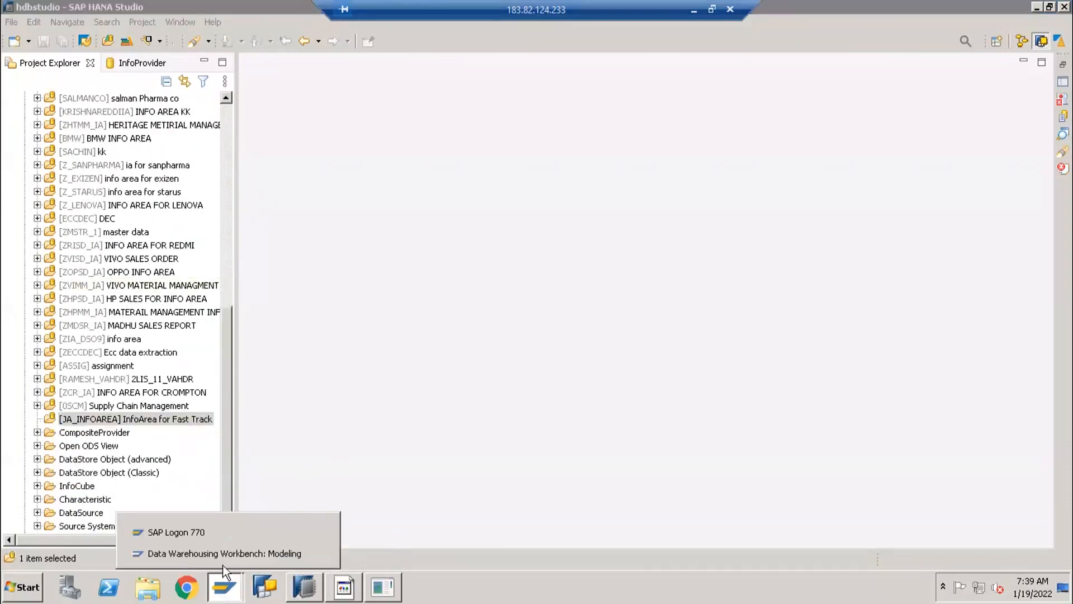
{"action": "left_click", "coordinate": [227, 553]}
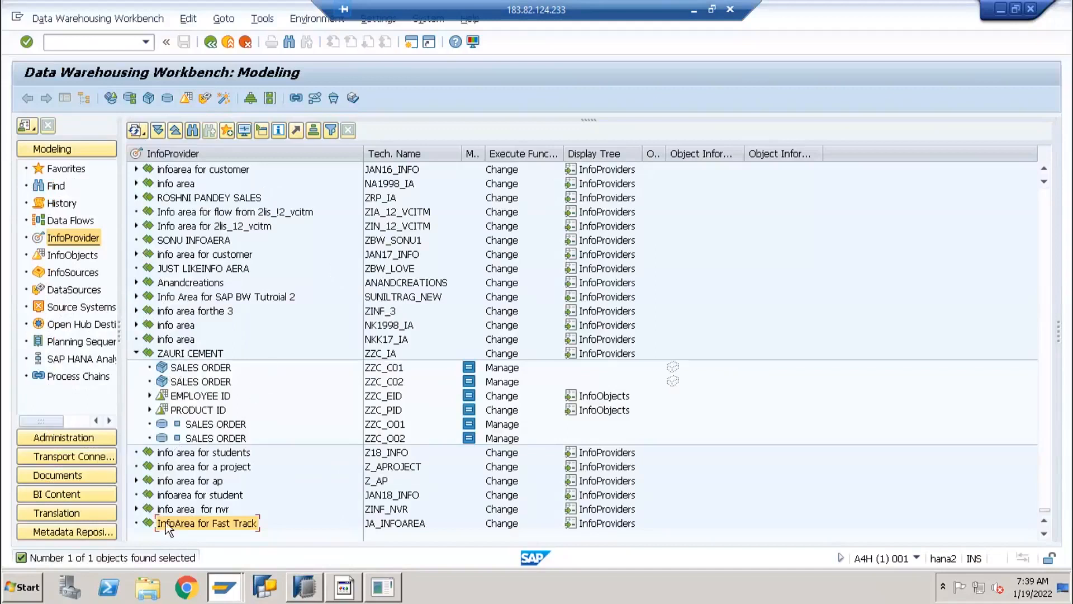
{"action": "right_click", "coordinate": [186, 522]}
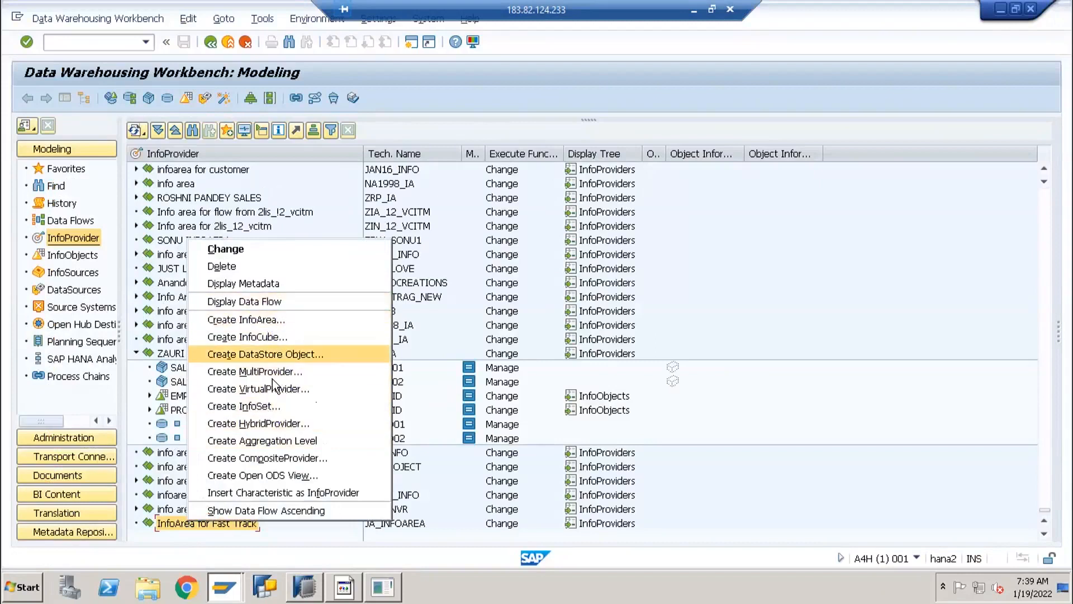
Switch back to SAP HANA Studio and view the creation form for a DataStore Object (advanced) under JA_INFOAREA without creating one.
{"action": "left_click", "coordinate": [309, 595]}
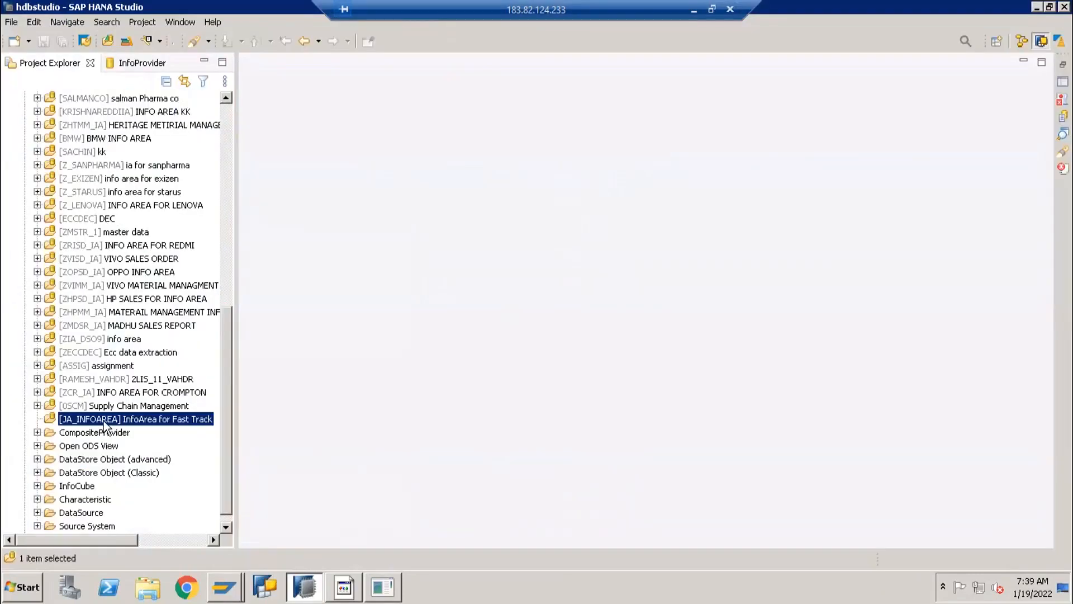
{"action": "right_click", "coordinate": [105, 424]}
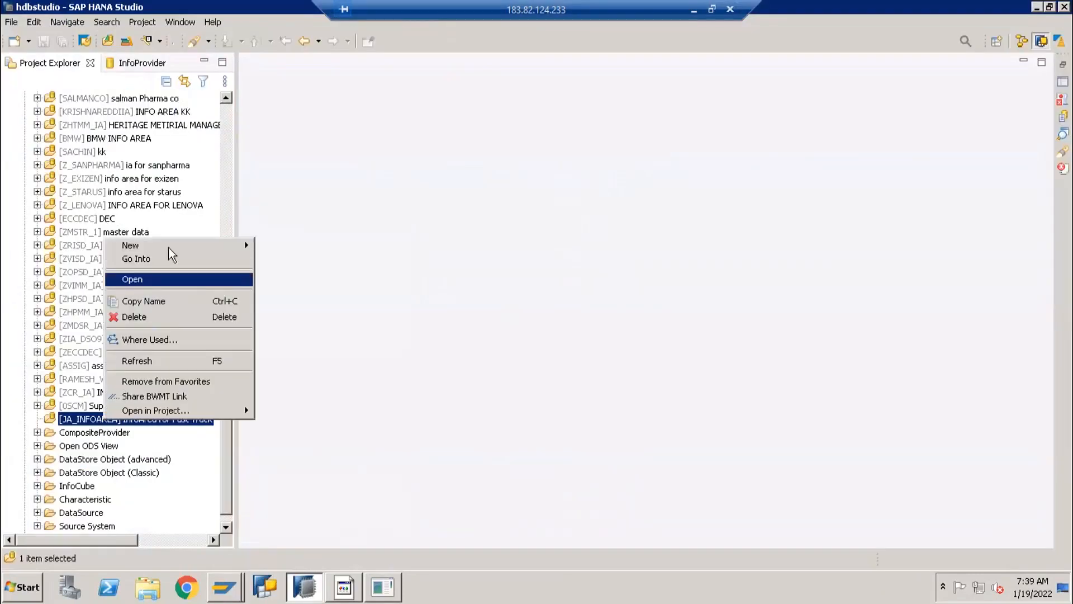
{"action": "mouse_move", "coordinate": [171, 253]}
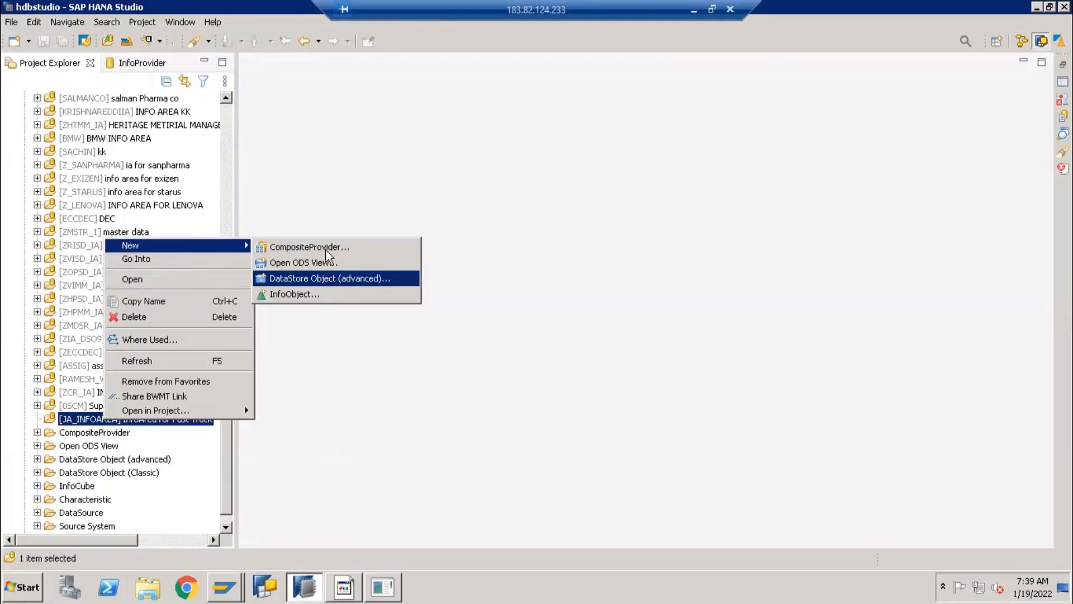
{"action": "left_click", "coordinate": [301, 280]}
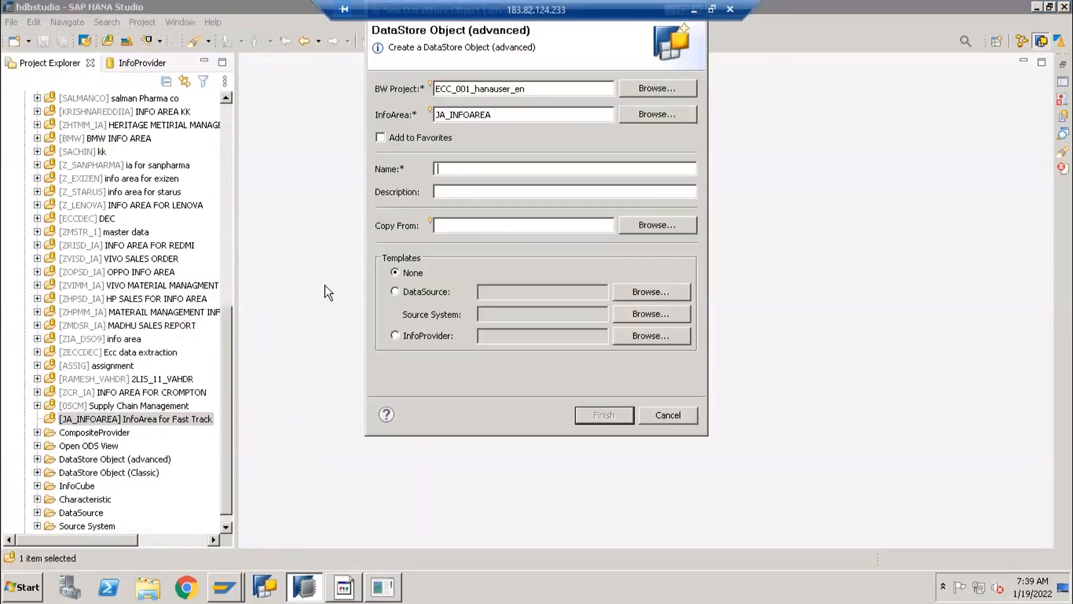
{"action": "left_click", "coordinate": [669, 415]}
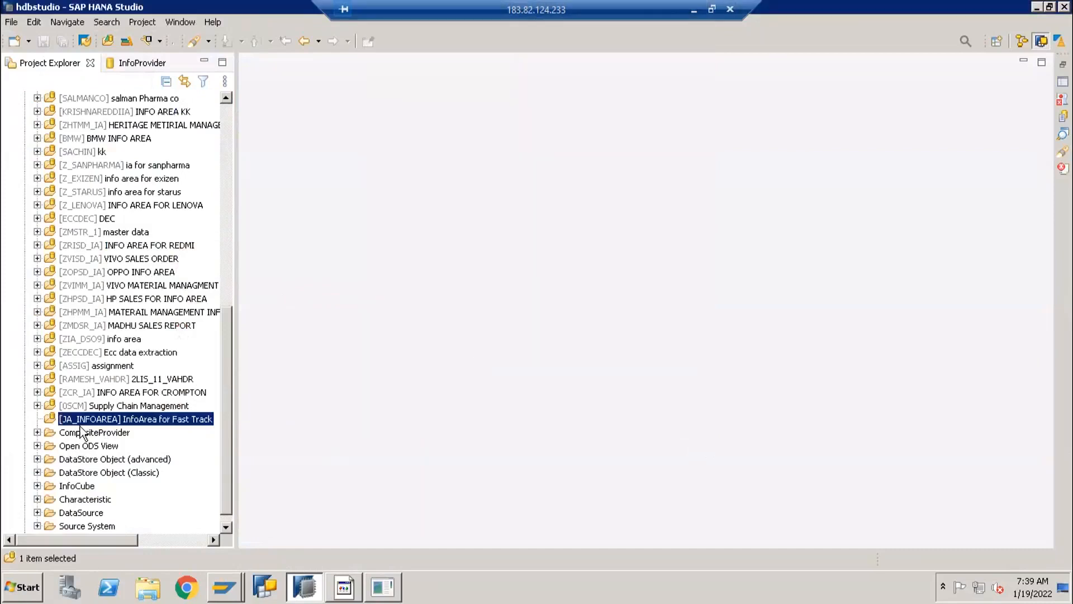
{"action": "scroll", "coordinate": [83, 431], "scroll_direction": "up", "scroll_amount": 7}
{"action": "scroll", "coordinate": [84, 441], "scroll_direction": "down", "scroll_amount": 8}
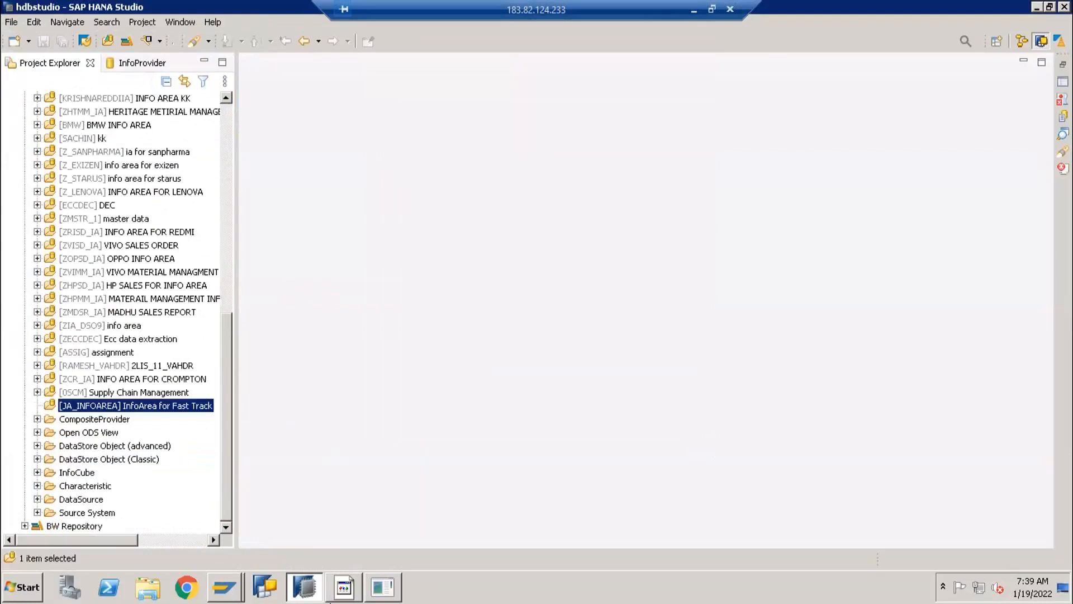
Switch to the Excel workbook and review the sample data on the SALES and DEL sheets.
{"action": "left_click", "coordinate": [356, 588]}
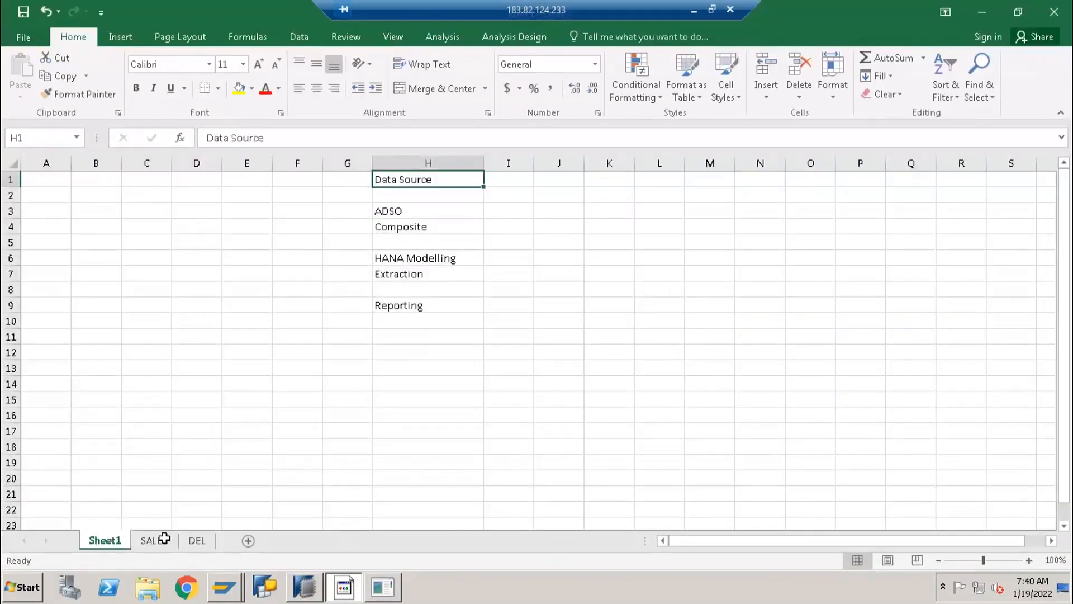
{"action": "left_click", "coordinate": [156, 538]}
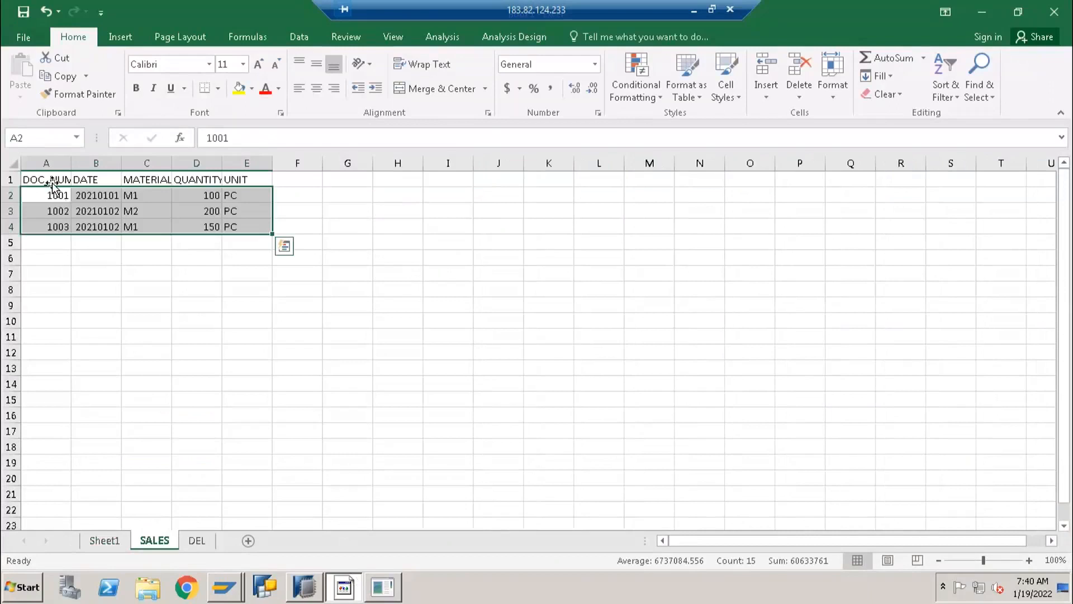
{"action": "left_click", "coordinate": [199, 543]}
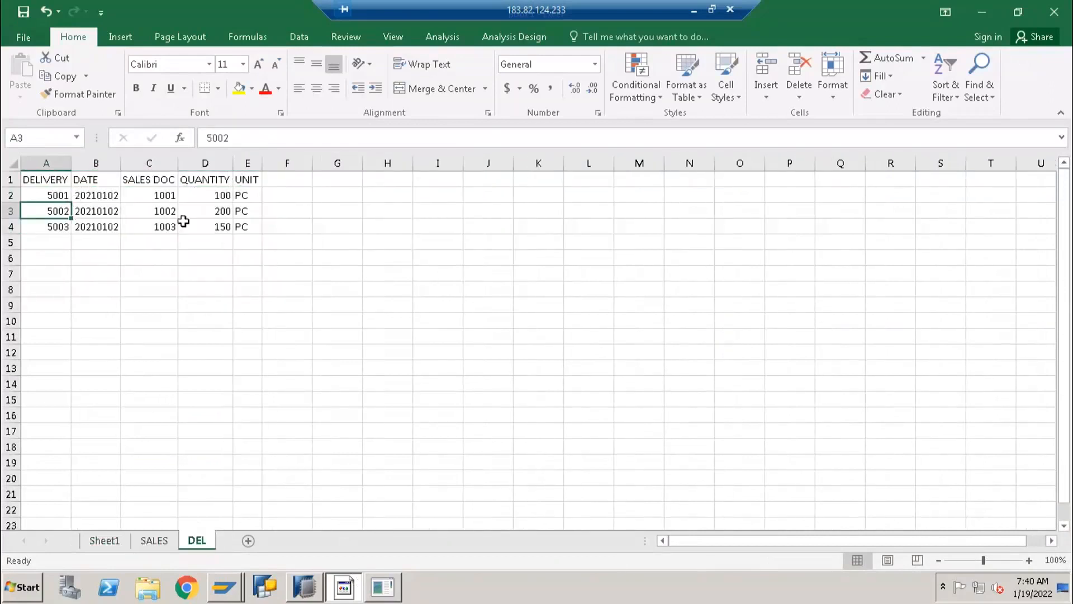
{"action": "mouse_move", "coordinate": [49, 179]}
{"action": "left_mouse_down"}
{"action": "mouse_move", "coordinate": [95, 204]}
{"action": "mouse_move", "coordinate": [250, 228]}
{"action": "left_mouse_up"}
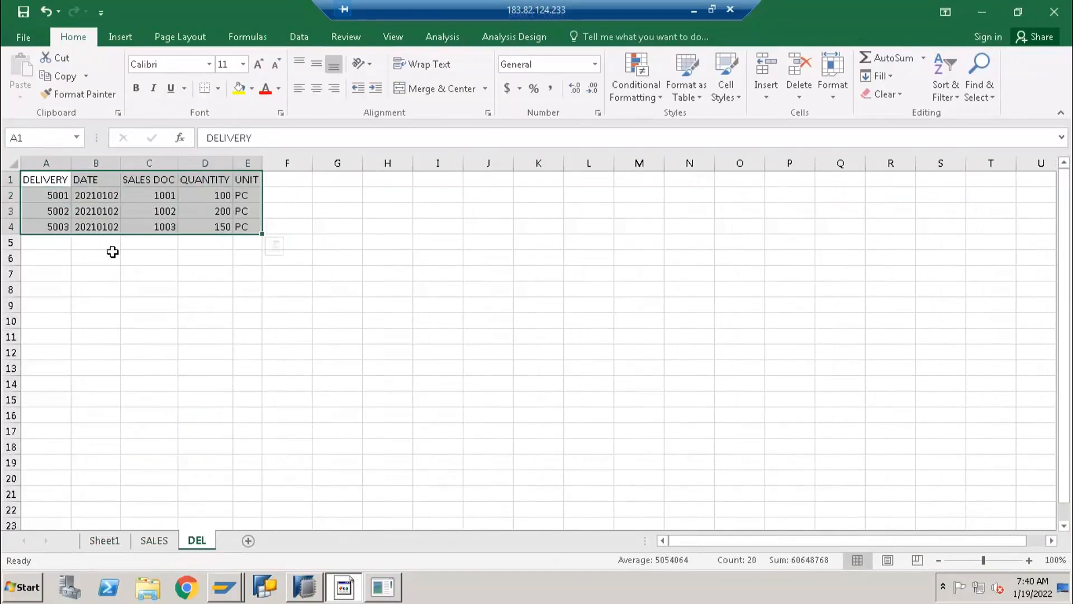
{"action": "left_click", "coordinate": [165, 543]}
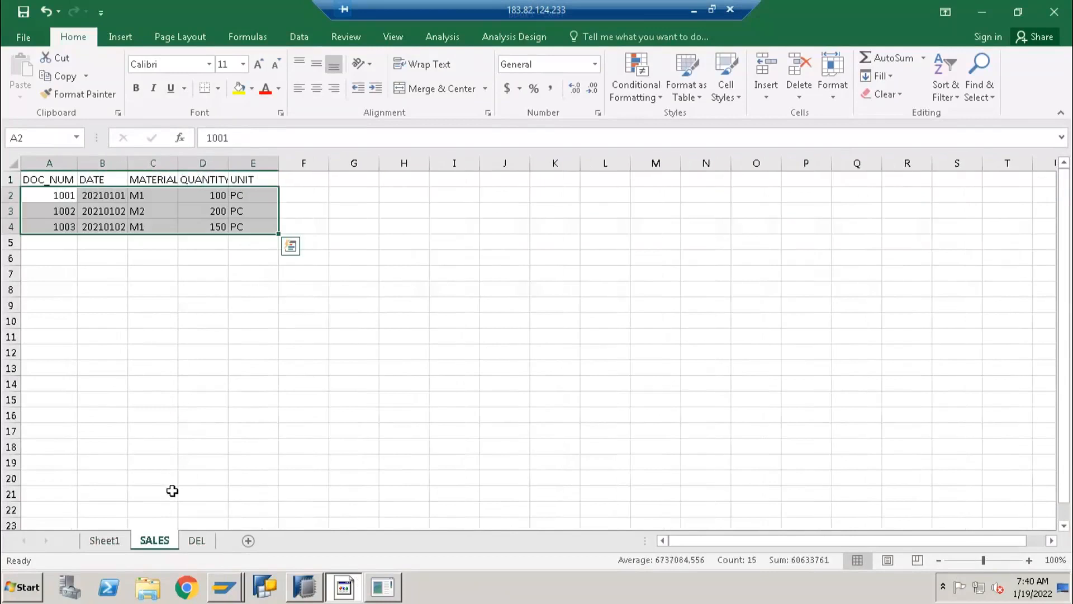
Create a blank workbook and copy the full sales table, including its headers, from the SALES sheet into cell A1.
{"action": "left_click", "coordinate": [22, 587]}
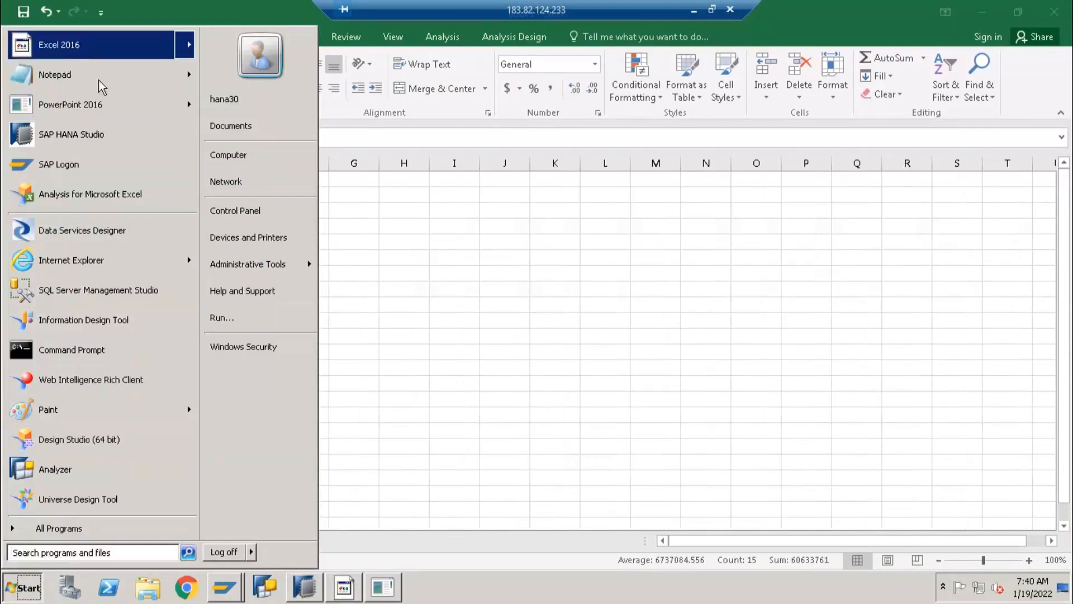
{"action": "left_click", "coordinate": [90, 46]}
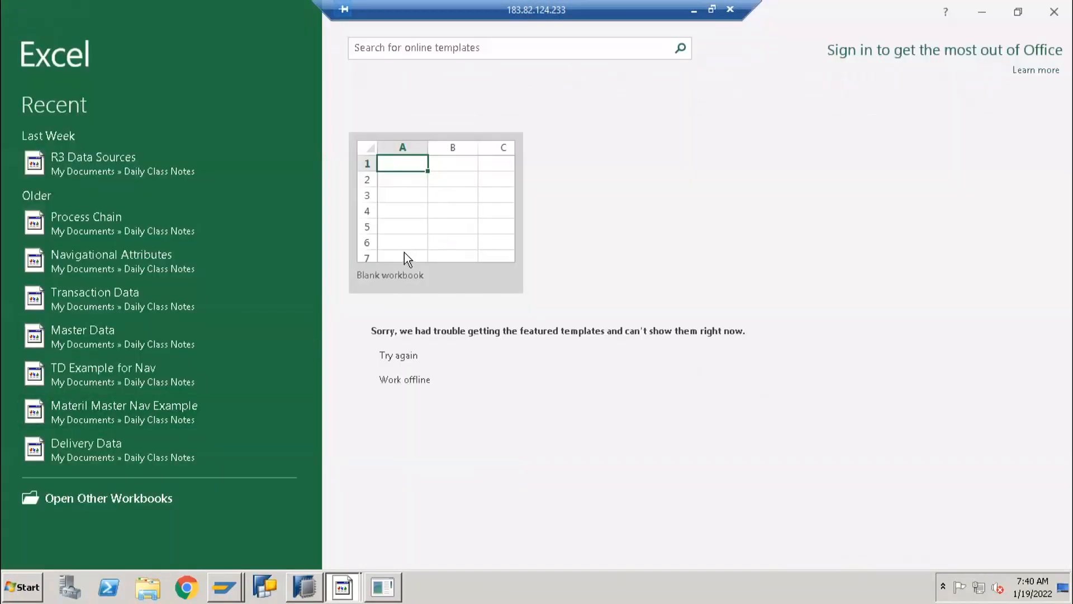
{"action": "left_click", "coordinate": [404, 253]}
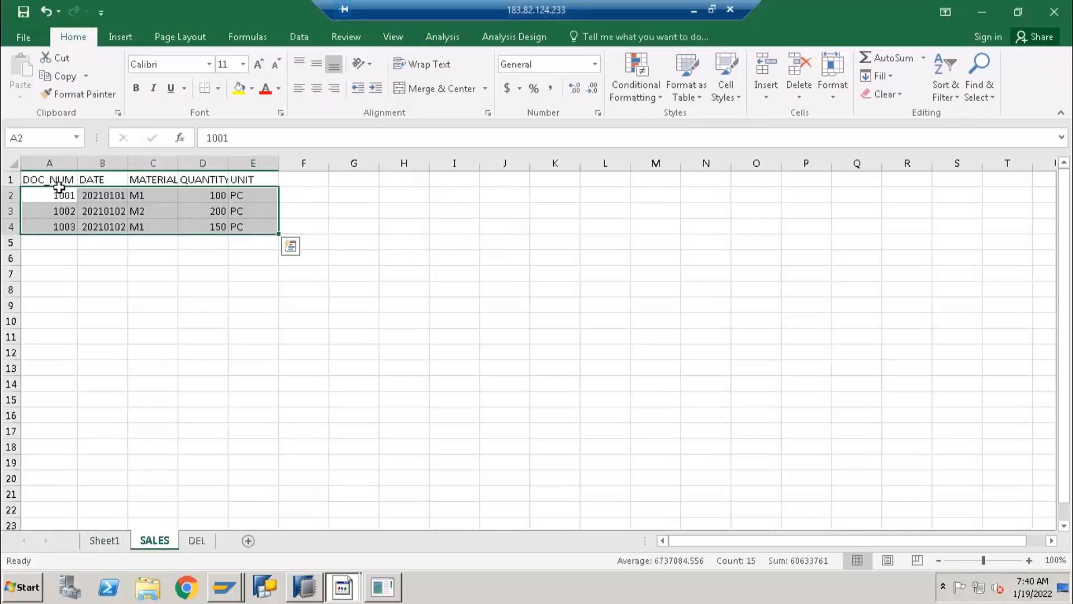
{"action": "left_click_drag", "start_coordinate": [59, 186], "coordinate": [242, 226]}
{"action": "key", "text": "ctrl+c"}
{"action": "key", "text": "alt+Tab"}
{"action": "key", "text": "ctrl+v"}
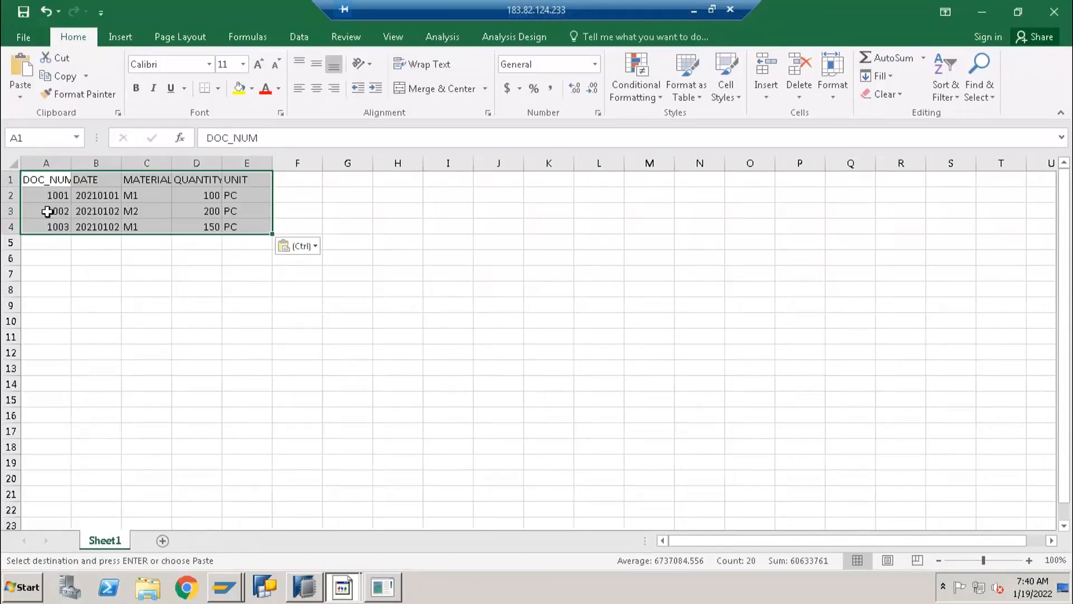
Fit all column widths of the new sheet to their contents.
{"action": "left_click", "coordinate": [56, 164]}
{"action": "left_click", "coordinate": [100, 163]}
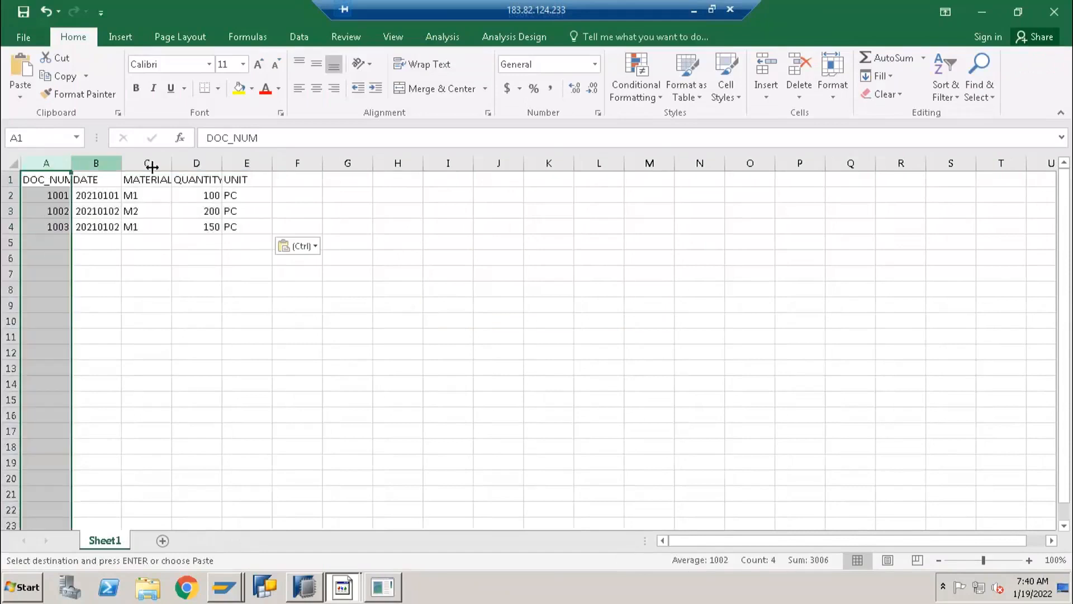
{"action": "left_click", "coordinate": [147, 164]}
{"action": "left_click", "coordinate": [205, 163]}
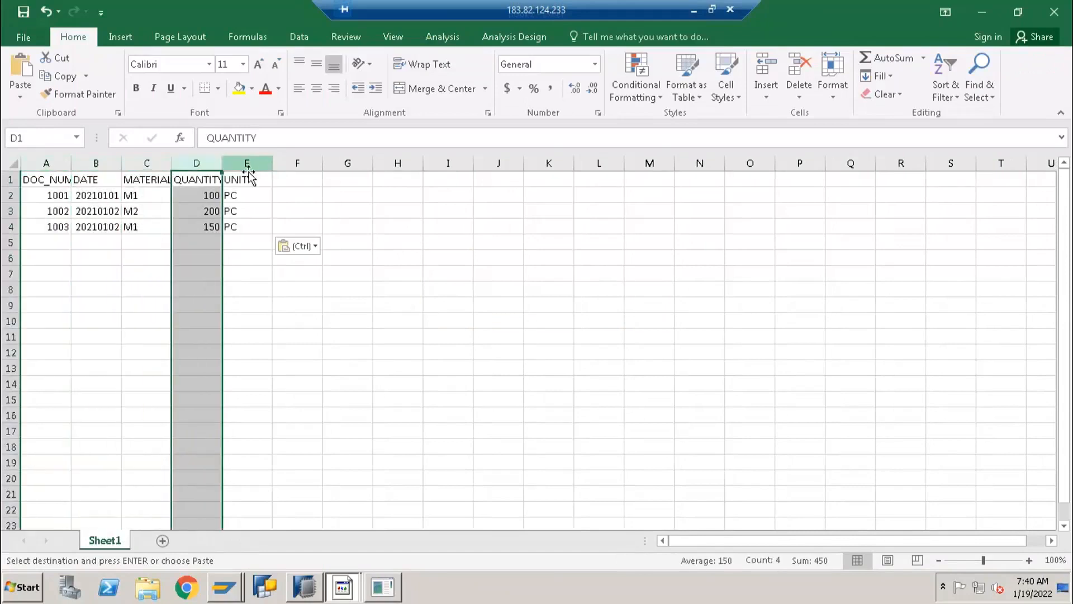
{"action": "left_click", "coordinate": [246, 179]}
{"action": "left_click", "coordinate": [12, 164]}
{"action": "left_click_drag", "start_coordinate": [122, 163], "coordinate": [124, 162]}
{"action": "double_click", "coordinate": [125, 163]}
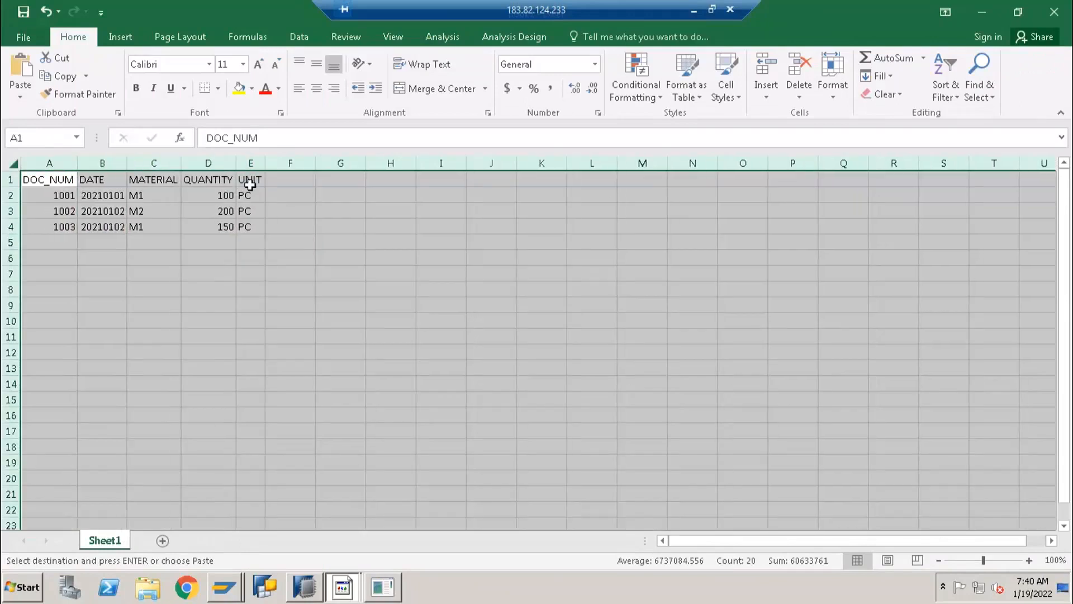
Examine the QUANTITY and UNIT columns and the sales records below the headers.
{"action": "left_click", "coordinate": [223, 164]}
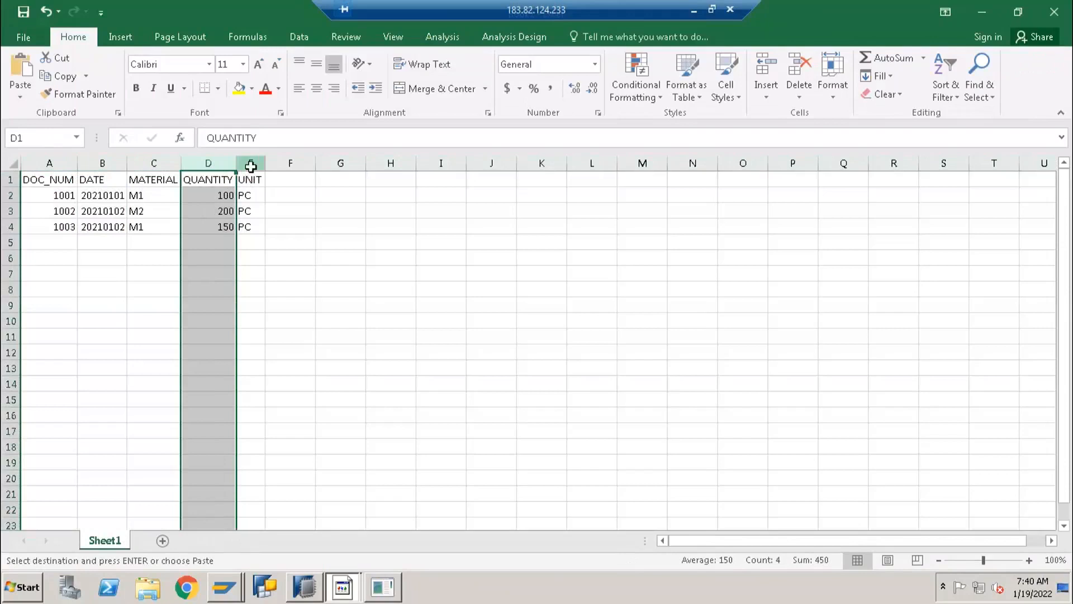
{"action": "left_click", "coordinate": [251, 167]}
{"action": "left_click", "coordinate": [231, 165]}
{"action": "left_click_drag", "start_coordinate": [247, 167], "coordinate": [208, 186]}
{"action": "left_click", "coordinate": [209, 186]}
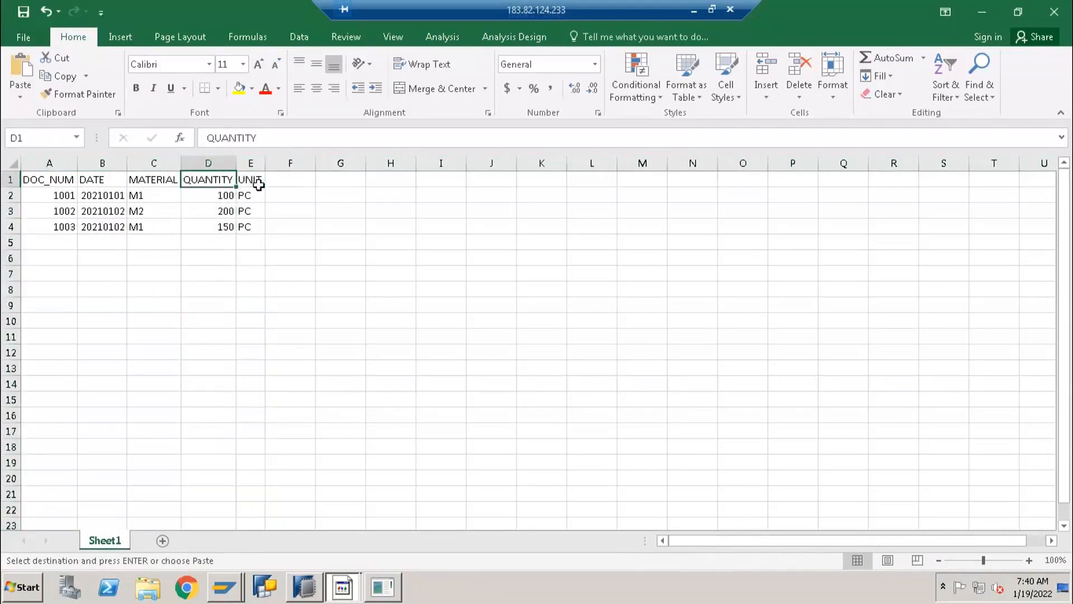
{"action": "left_click", "coordinate": [257, 182]}
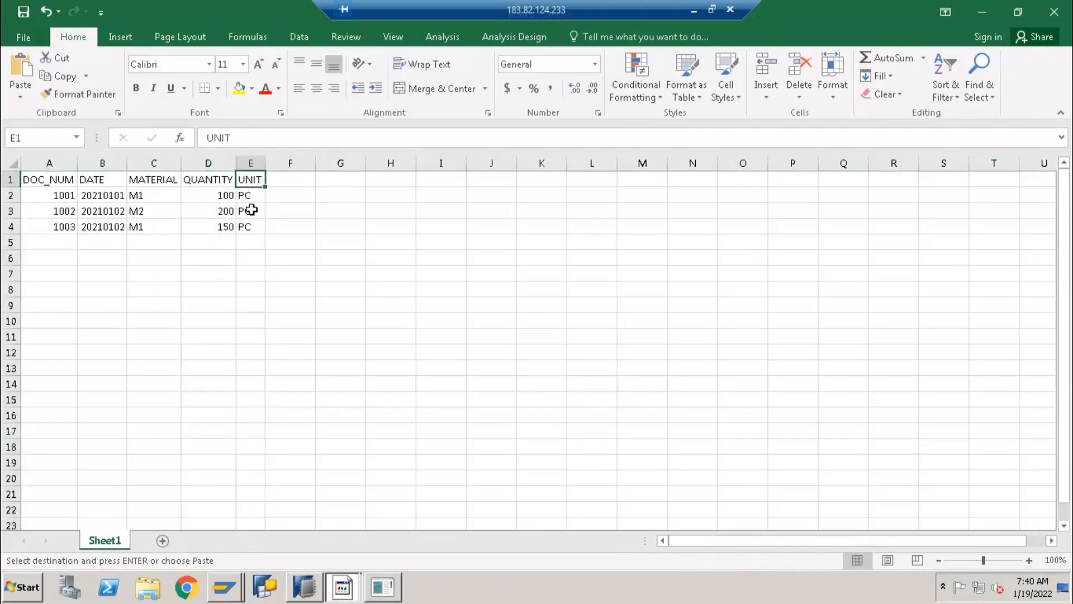
{"action": "left_click", "coordinate": [348, 248]}
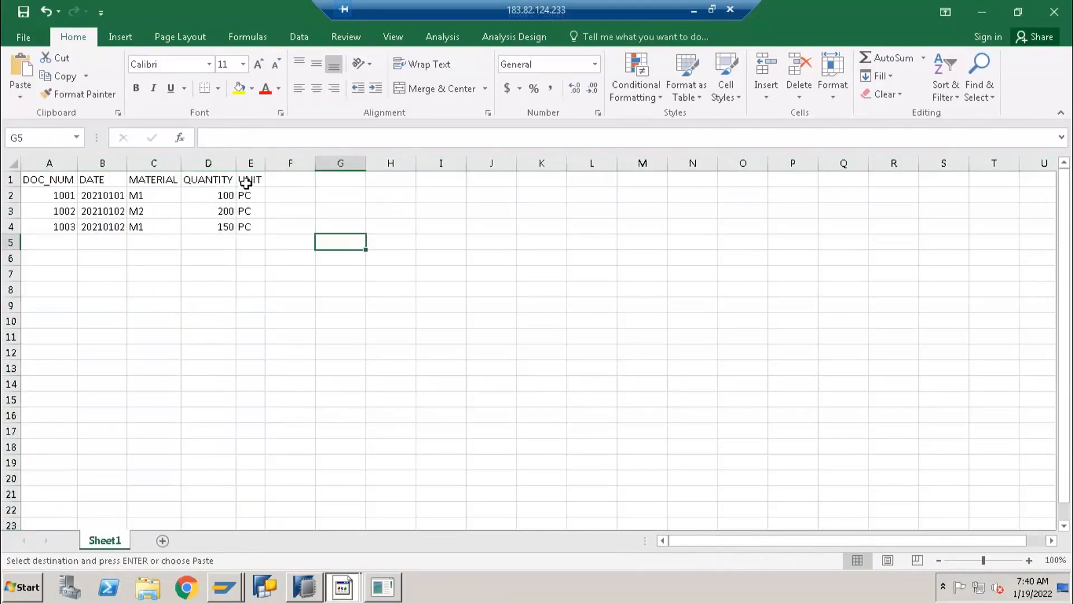
{"action": "left_click", "coordinate": [246, 183]}
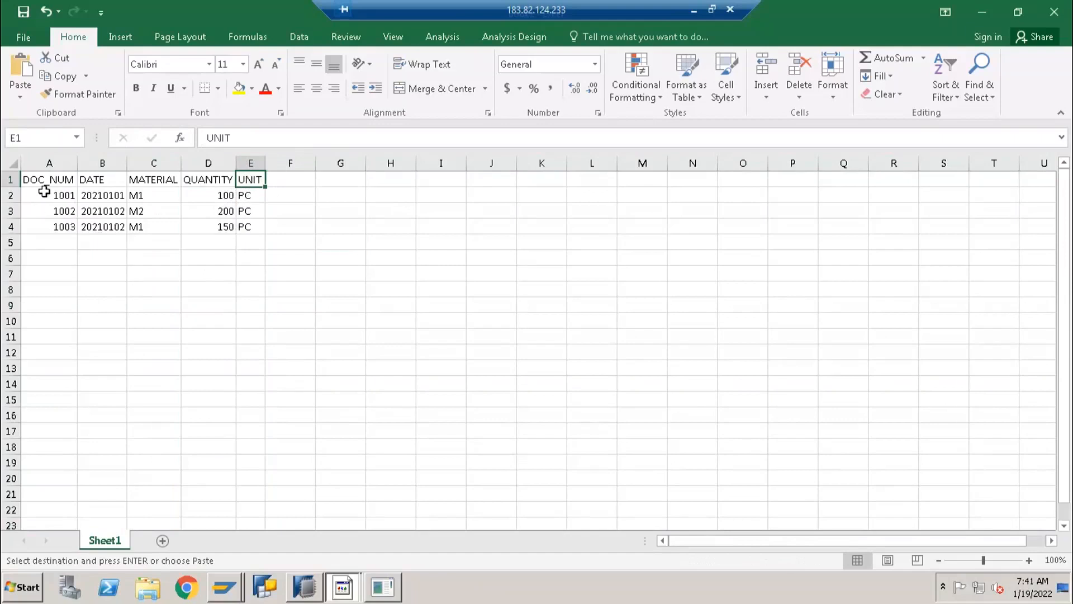
{"action": "left_click_drag", "start_coordinate": [43, 190], "coordinate": [249, 229]}
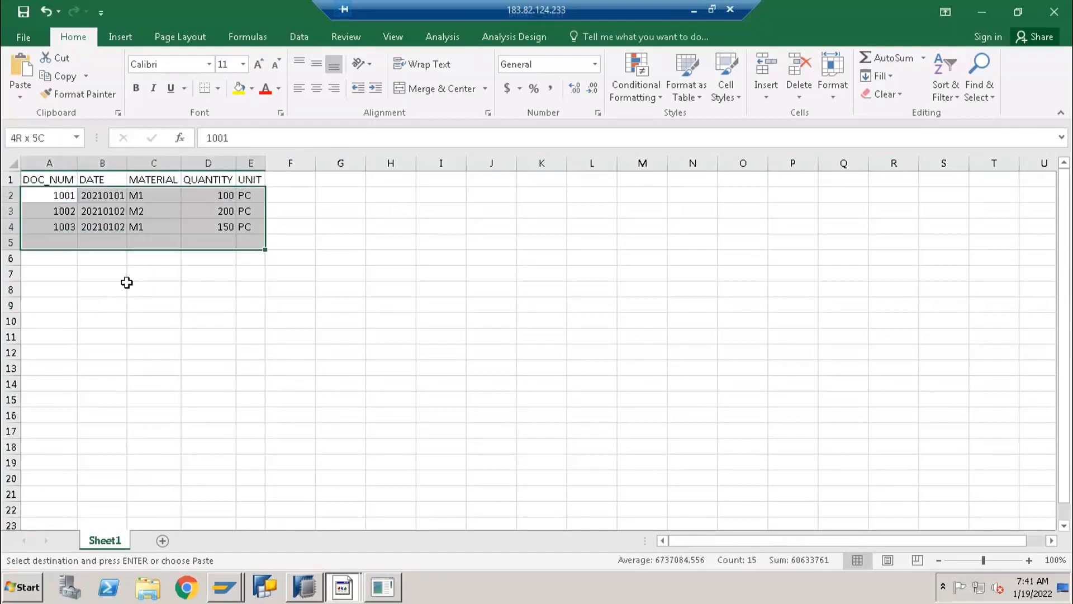
{"action": "left_click", "coordinate": [125, 283]}
Start saving the sales workbook under a new name and create a folder named FastTrack in My Documents.
{"action": "left_click", "coordinate": [21, 37]}
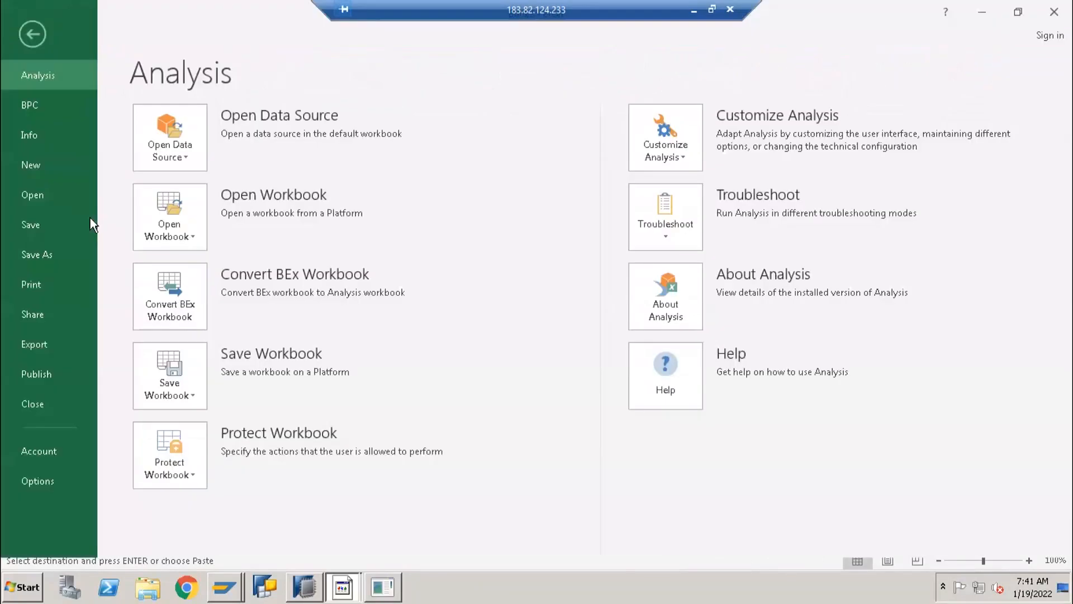
{"action": "left_click", "coordinate": [44, 252]}
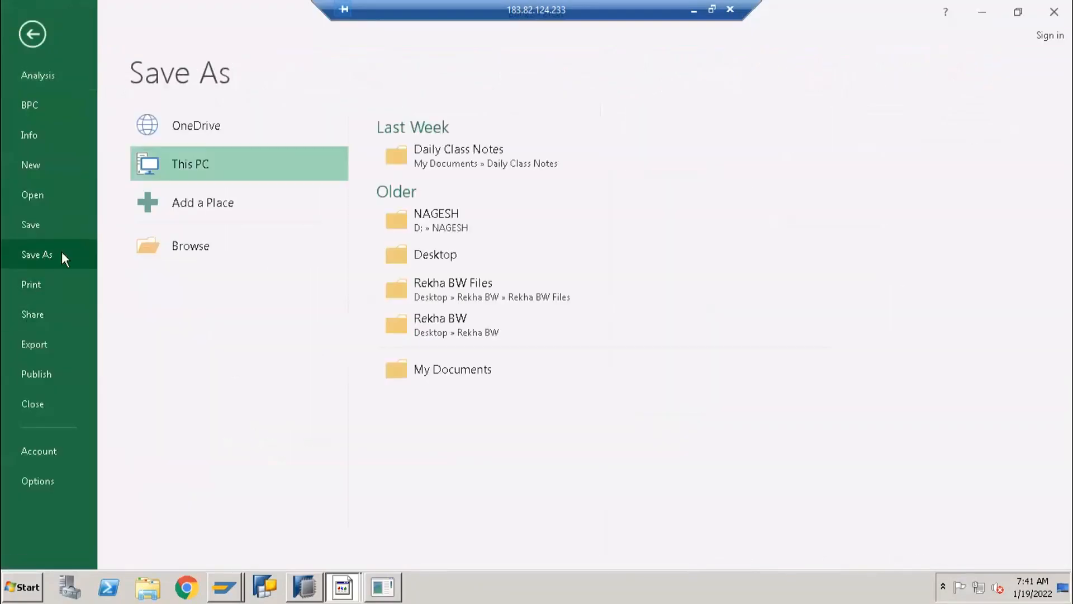
{"action": "left_click", "coordinate": [191, 245]}
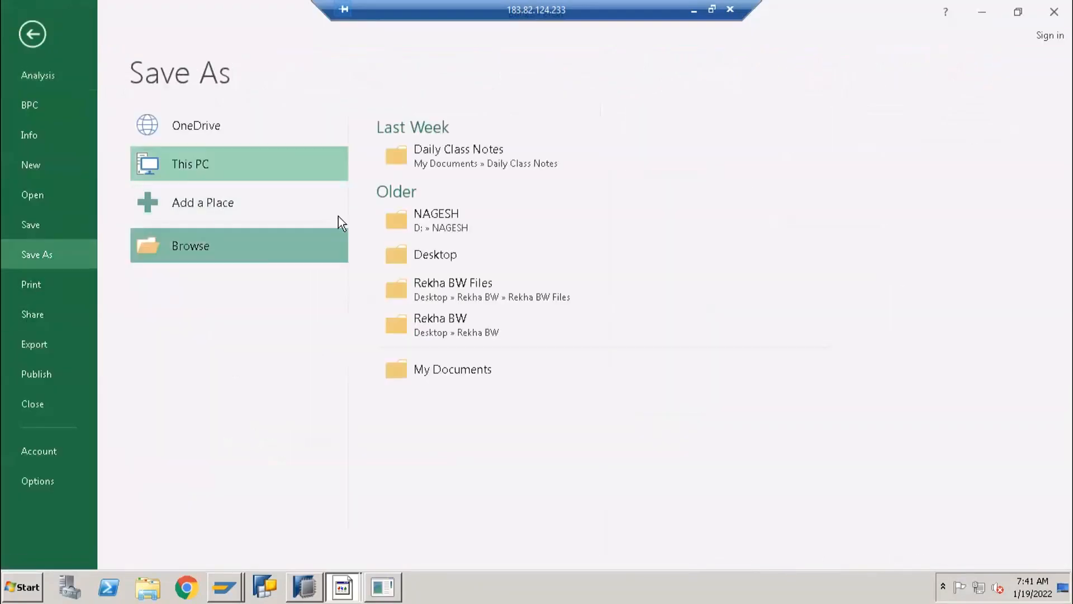
{"action": "left_click", "coordinate": [187, 147]}
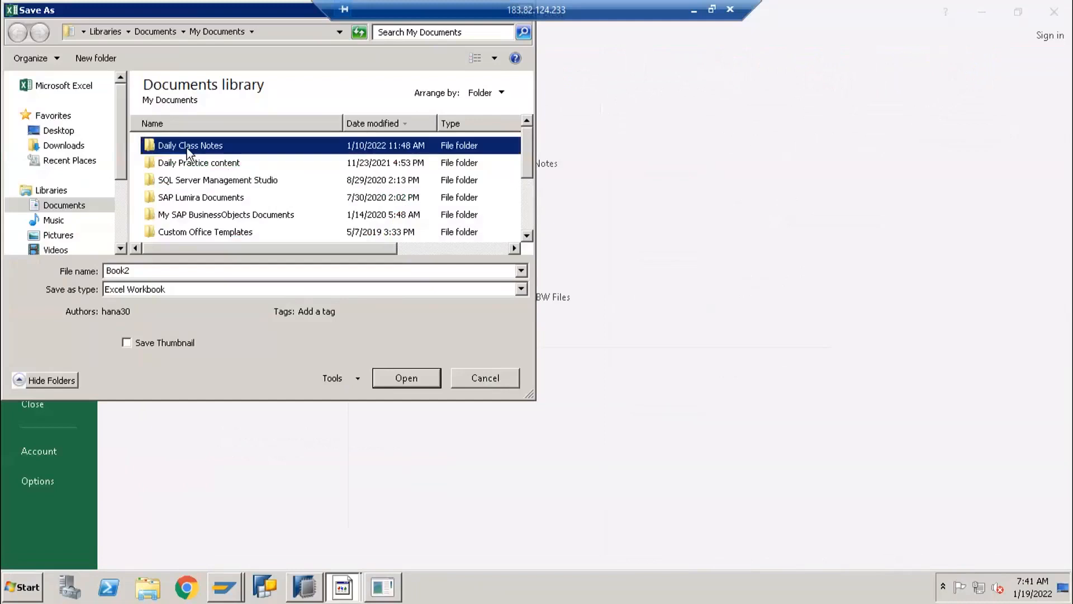
{"action": "left_click", "coordinate": [89, 57]}
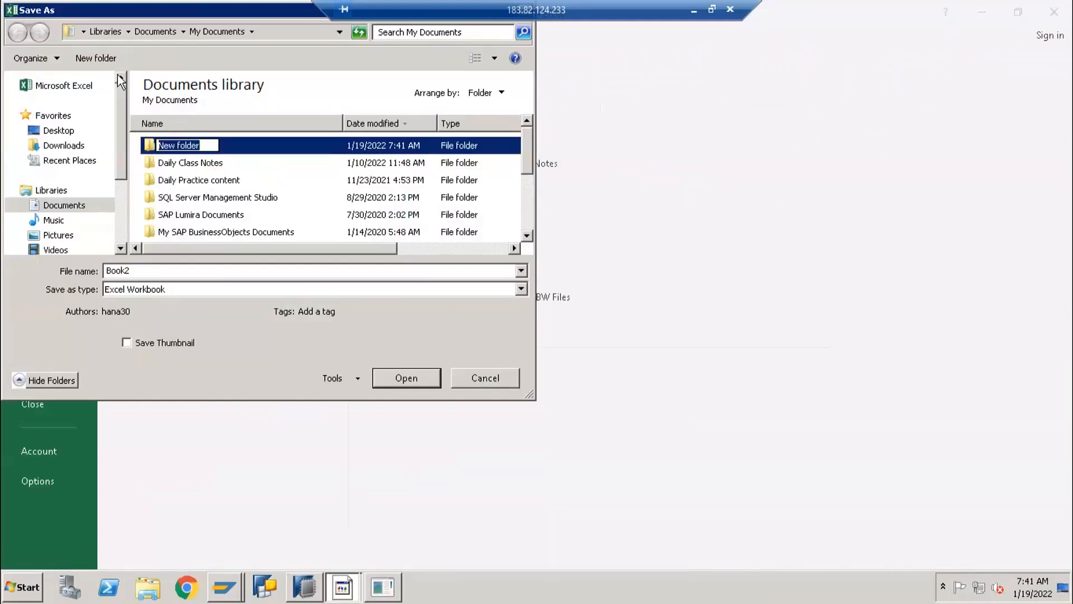
{"action": "type", "text": "FastTrack"}
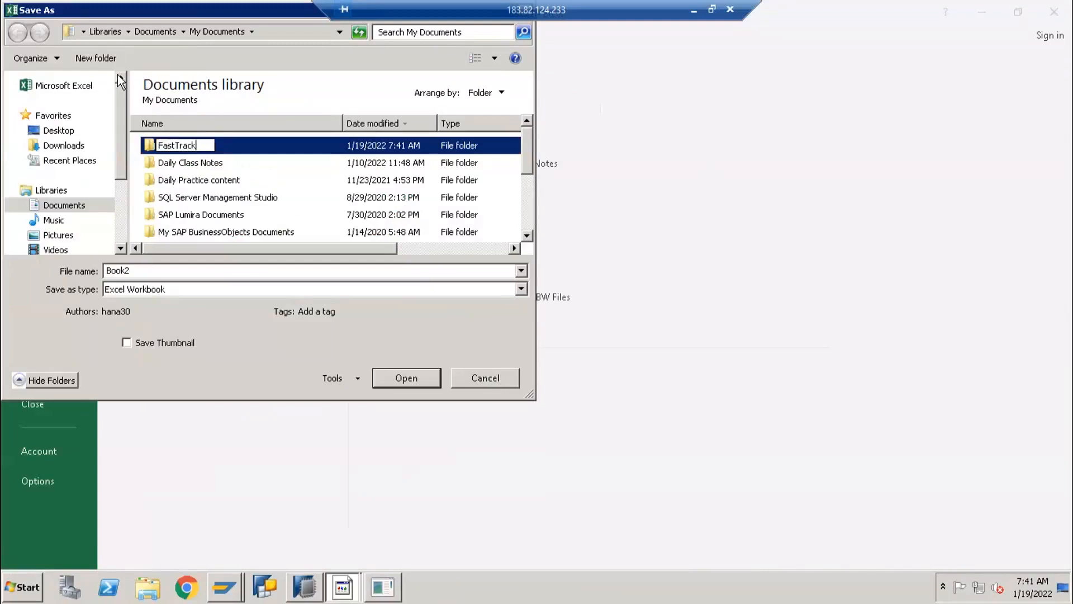
{"action": "key", "text": "Return"}
Save the workbook in the FastTrack folder as Sales File in CSV (Comma delimited) format, keeping that format, and close it.
{"action": "double_click", "coordinate": [177, 147]}
{"action": "double_click", "coordinate": [170, 270]}
{"action": "type", "text": "SAles File"}
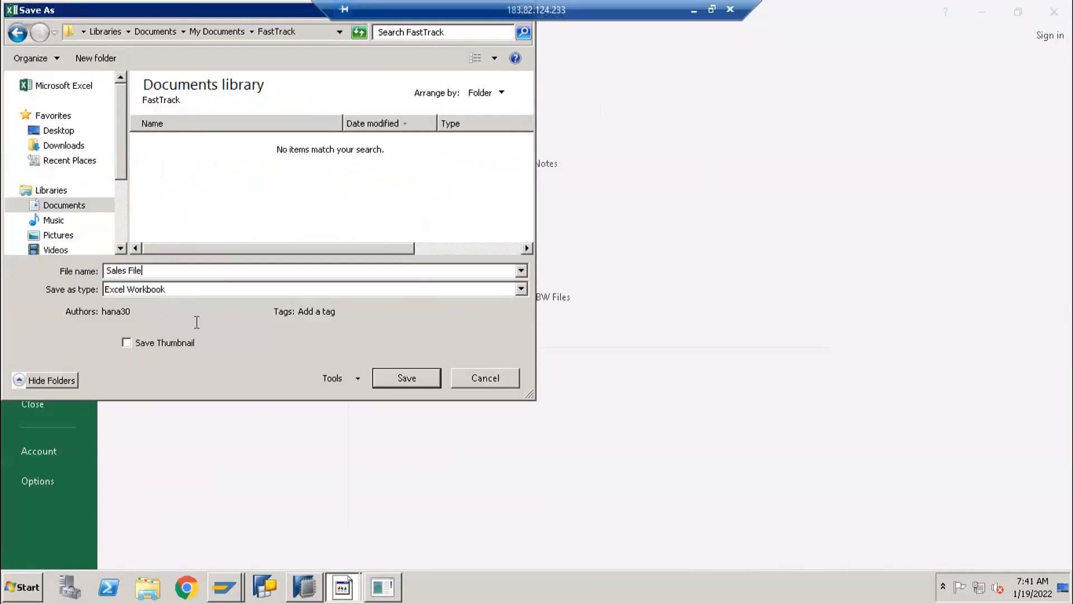
{"action": "left_click", "coordinate": [192, 295]}
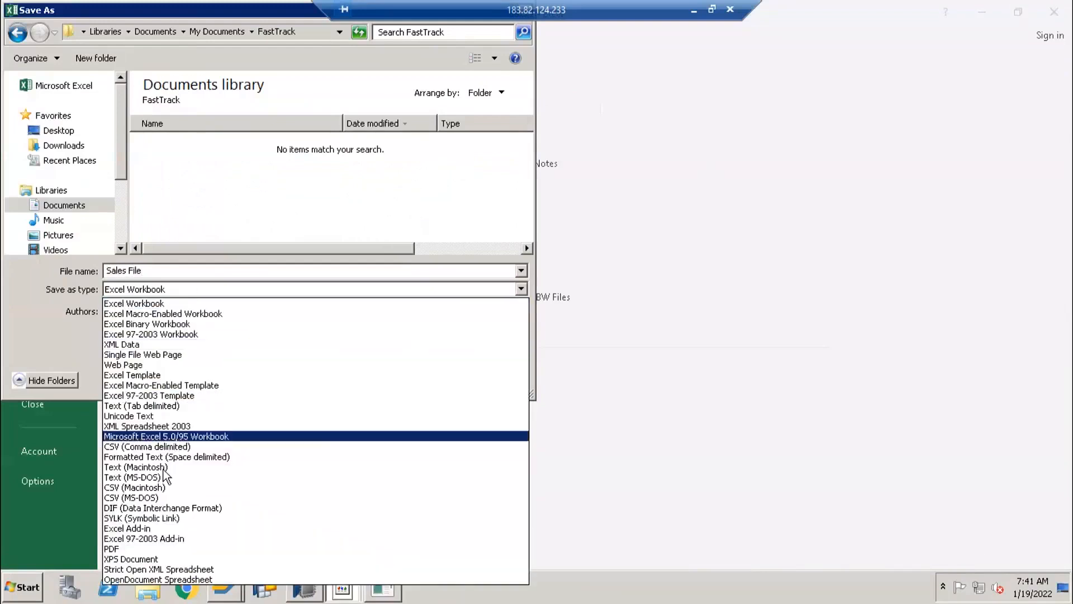
{"action": "left_click", "coordinate": [163, 446]}
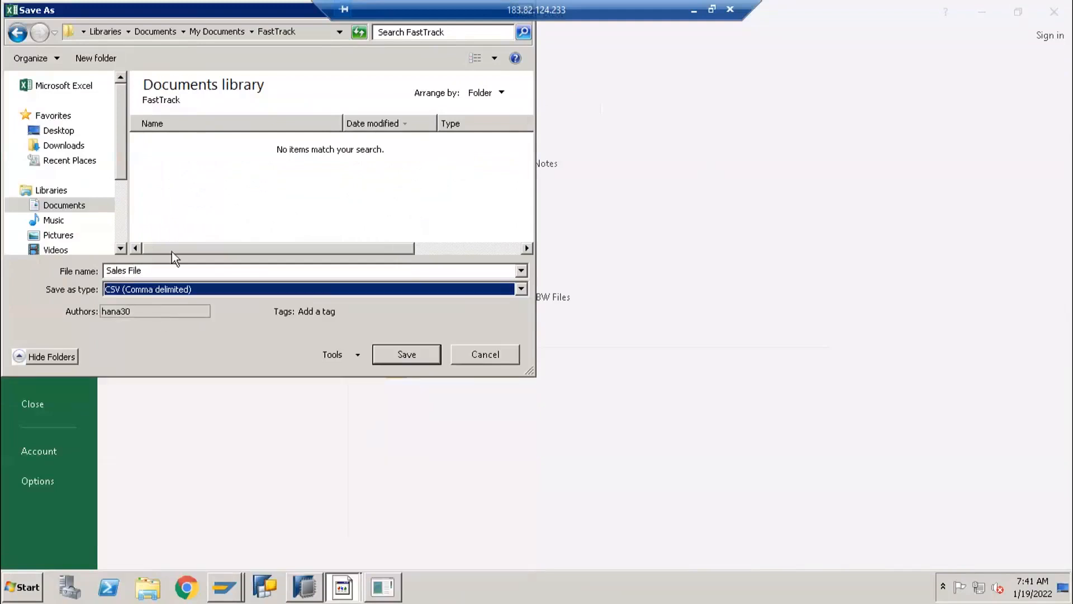
{"action": "left_click", "coordinate": [411, 358]}
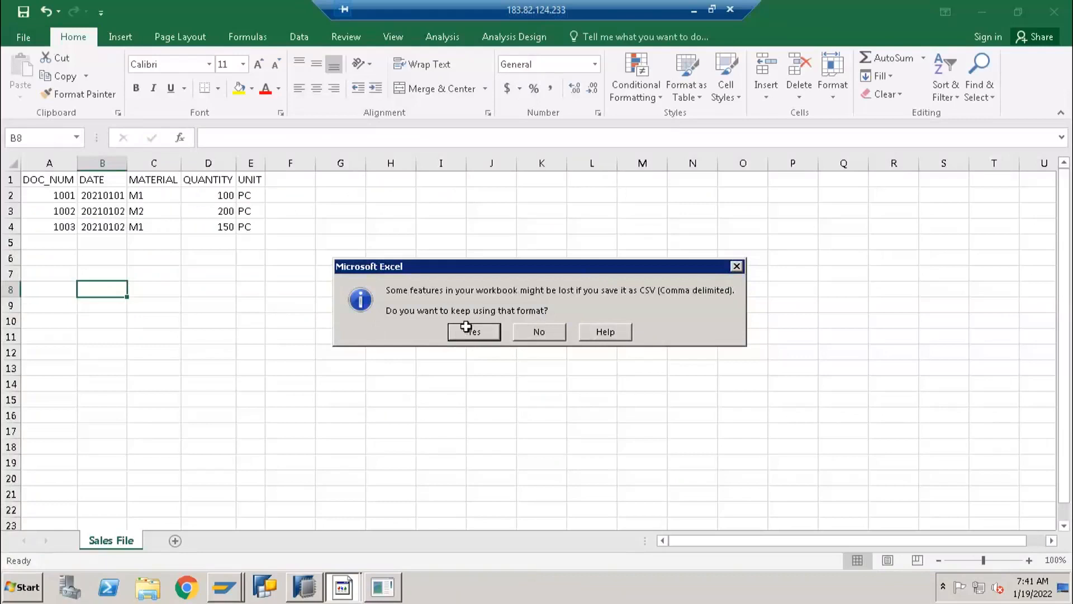
{"action": "left_click", "coordinate": [466, 334]}
{"action": "left_click", "coordinate": [1052, 13]}
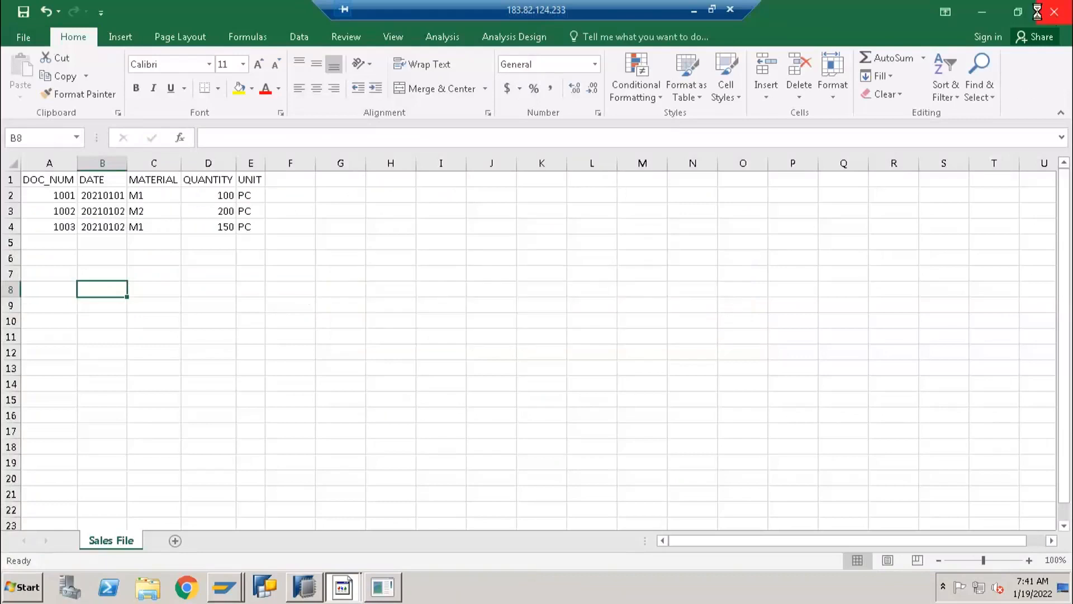
{"action": "key", "text": "n"}
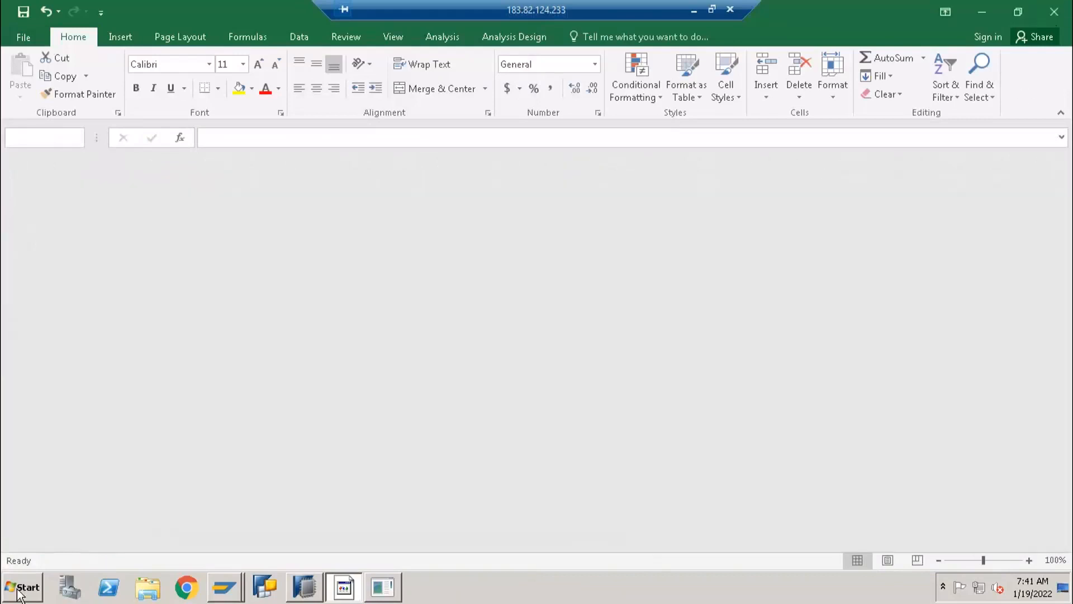
Create another blank workbook and copy the full delivery table with headers from the DEL sheet into it.
{"action": "left_click", "coordinate": [22, 587]}
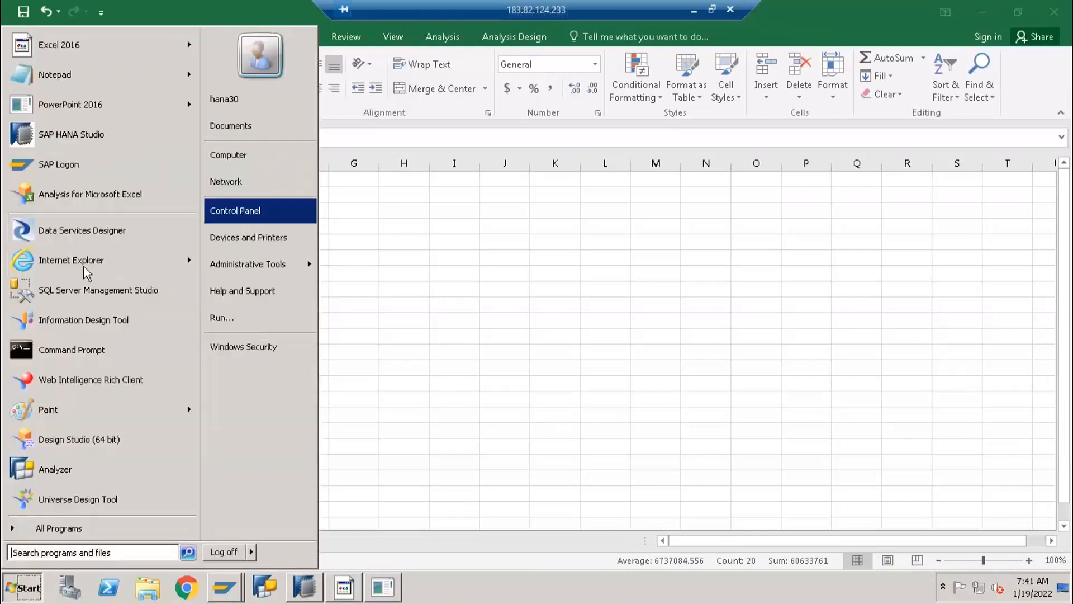
{"action": "left_click", "coordinate": [106, 51]}
{"action": "left_click", "coordinate": [391, 226]}
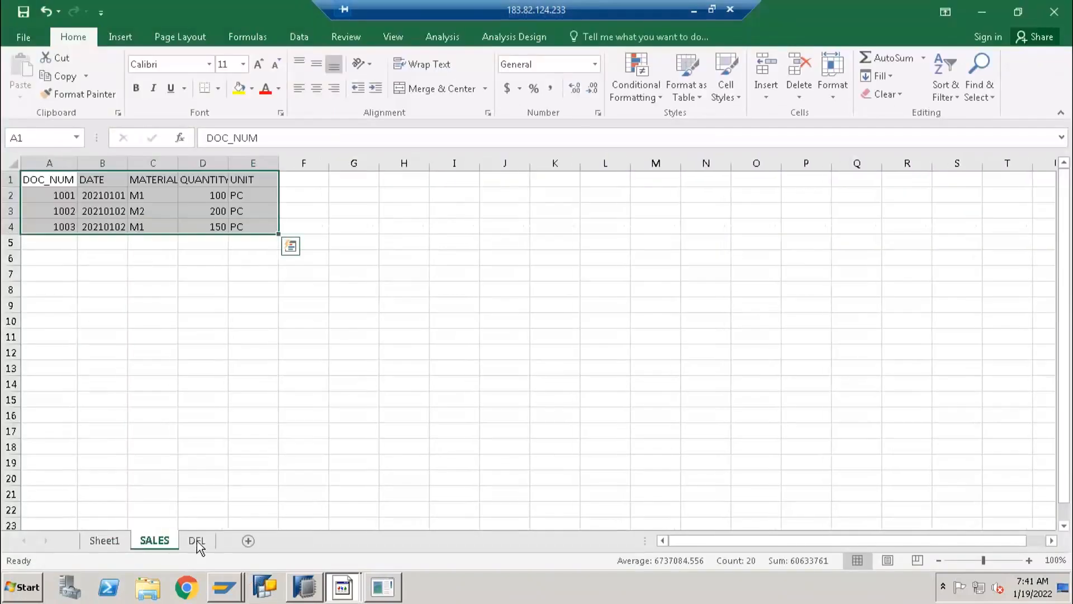
{"action": "left_click", "coordinate": [198, 543]}
{"action": "left_click_drag", "start_coordinate": [39, 181], "coordinate": [230, 226]}
{"action": "key", "text": "ctrl+c"}
{"action": "key", "text": "ctrl+n"}
{"action": "key", "text": "ctrl+v"}
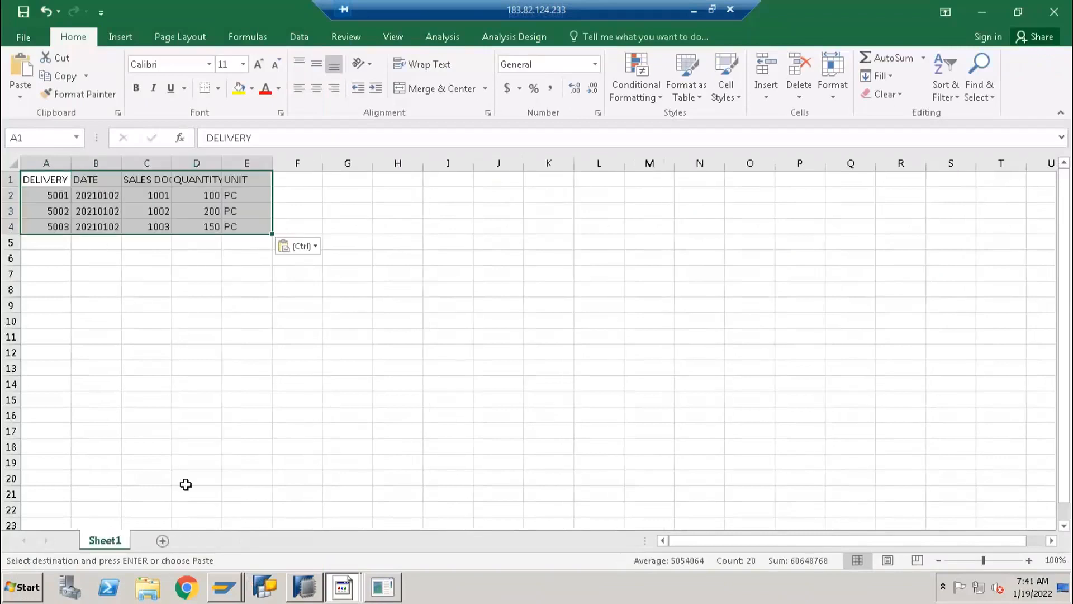
Return to the source workbook and review the SALES sheet's records and columns, widening the MATERIAL column to fit its header.
{"action": "left_click", "coordinate": [983, 11]}
{"action": "left_click", "coordinate": [154, 540]}
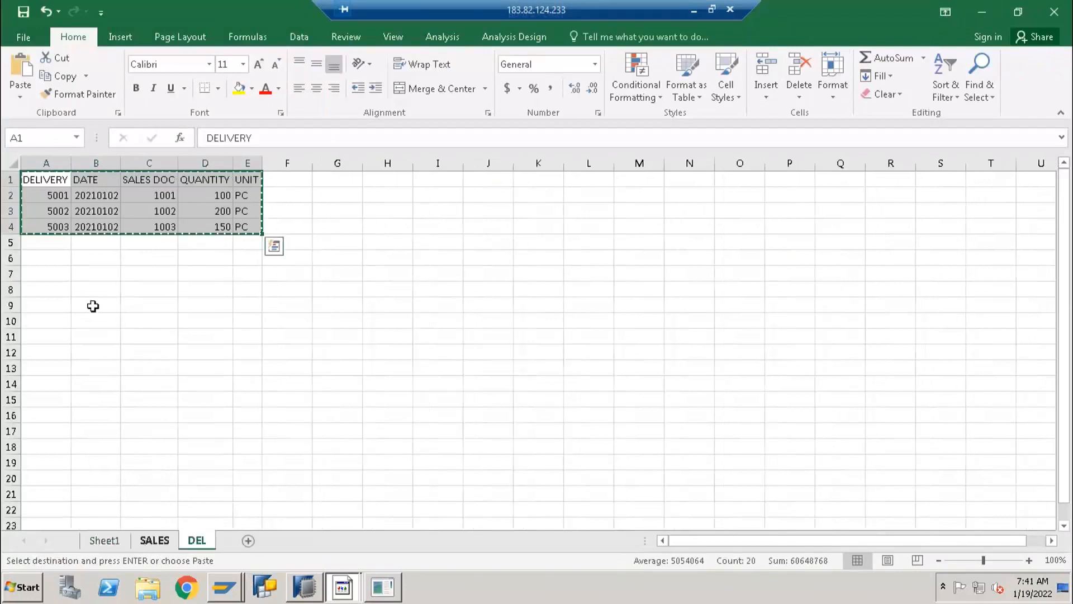
{"action": "left_click", "coordinate": [81, 211]}
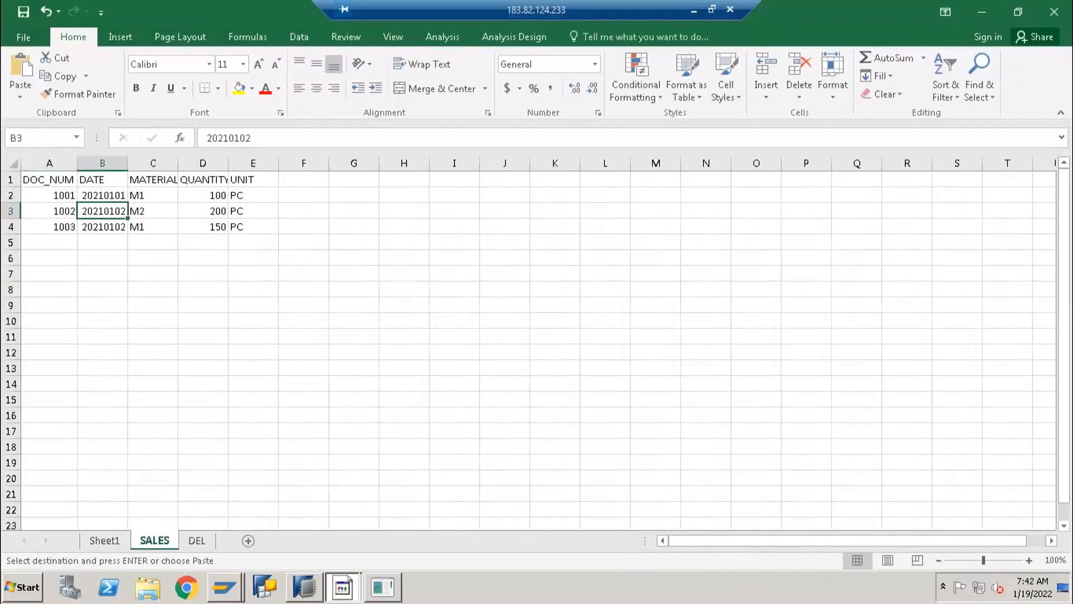
{"action": "left_click", "coordinate": [10, 195]}
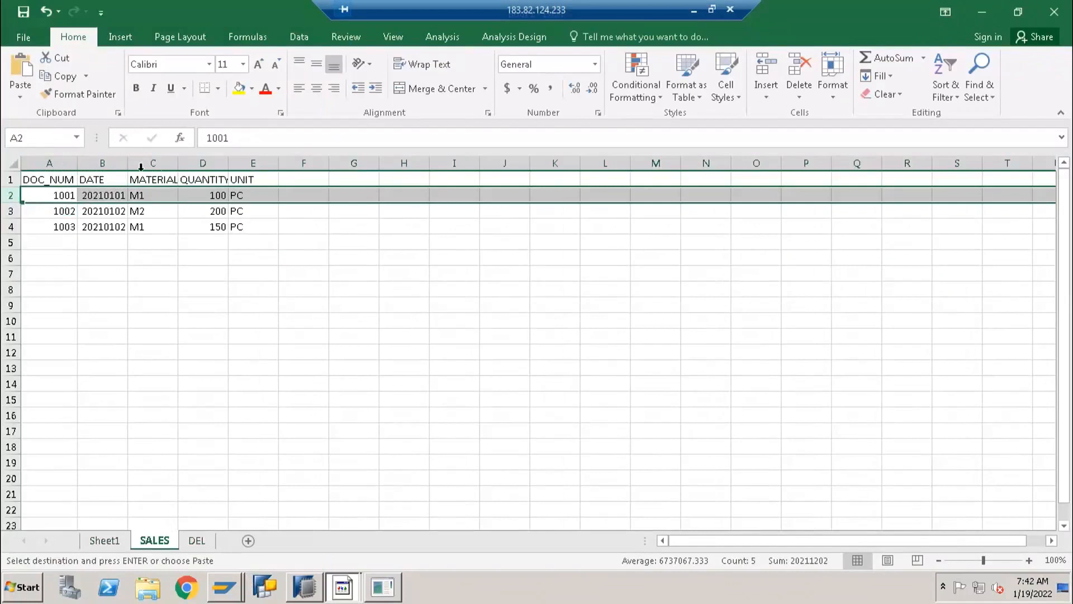
{"action": "left_click_drag", "start_coordinate": [58, 165], "coordinate": [239, 163]}
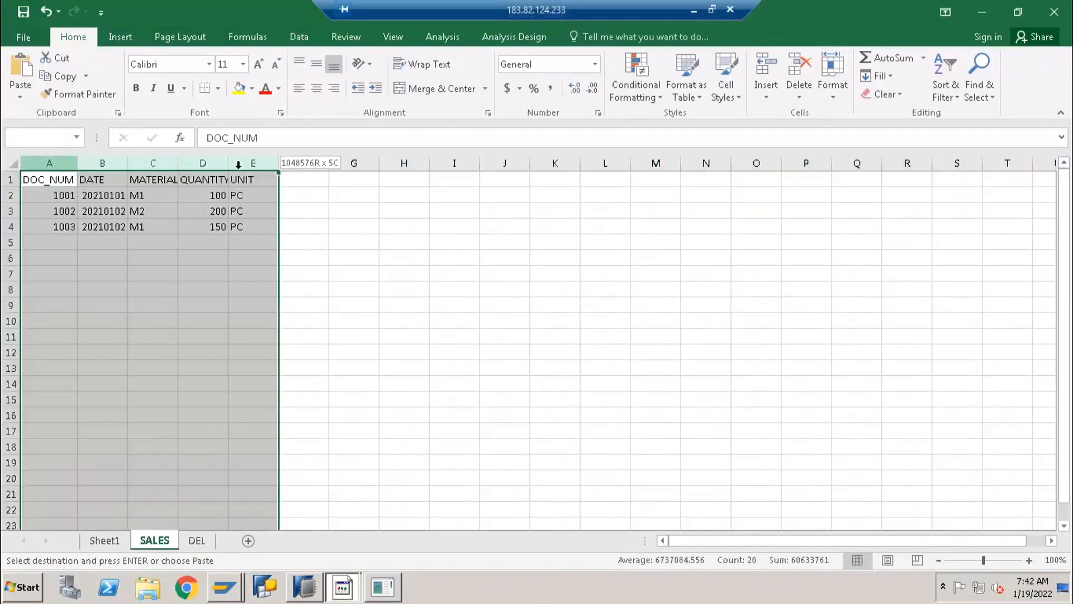
{"action": "left_click", "coordinate": [53, 200]}
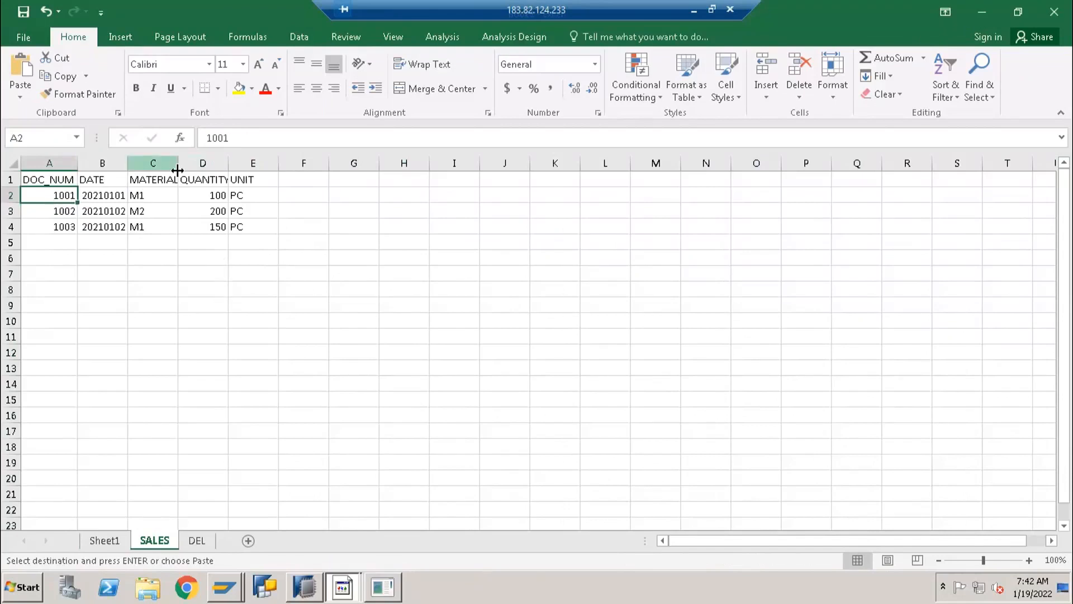
{"action": "left_click", "coordinate": [231, 166]}
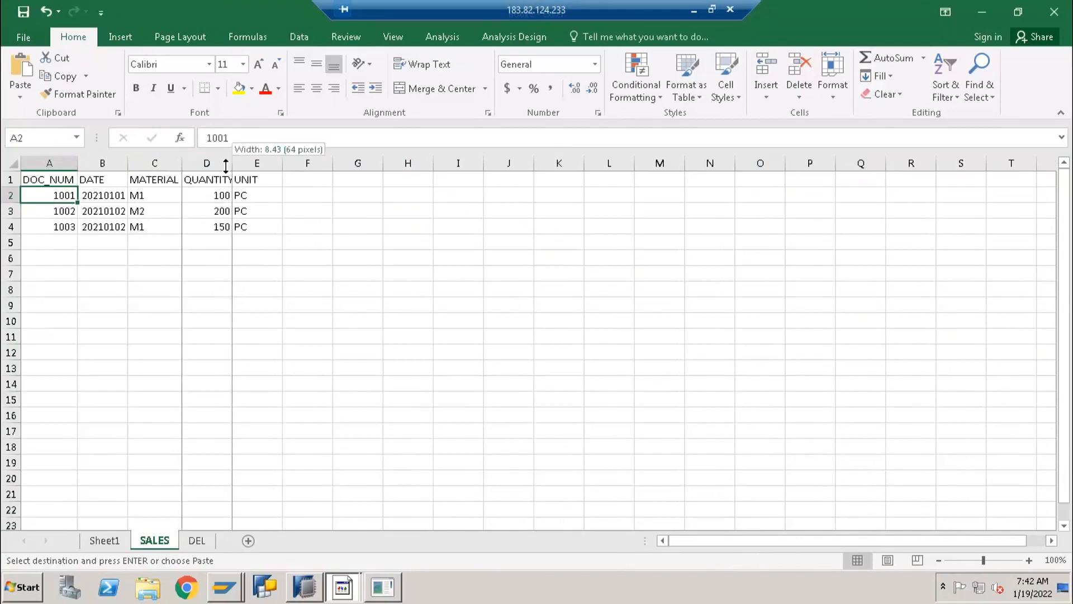
{"action": "left_click", "coordinate": [207, 200]}
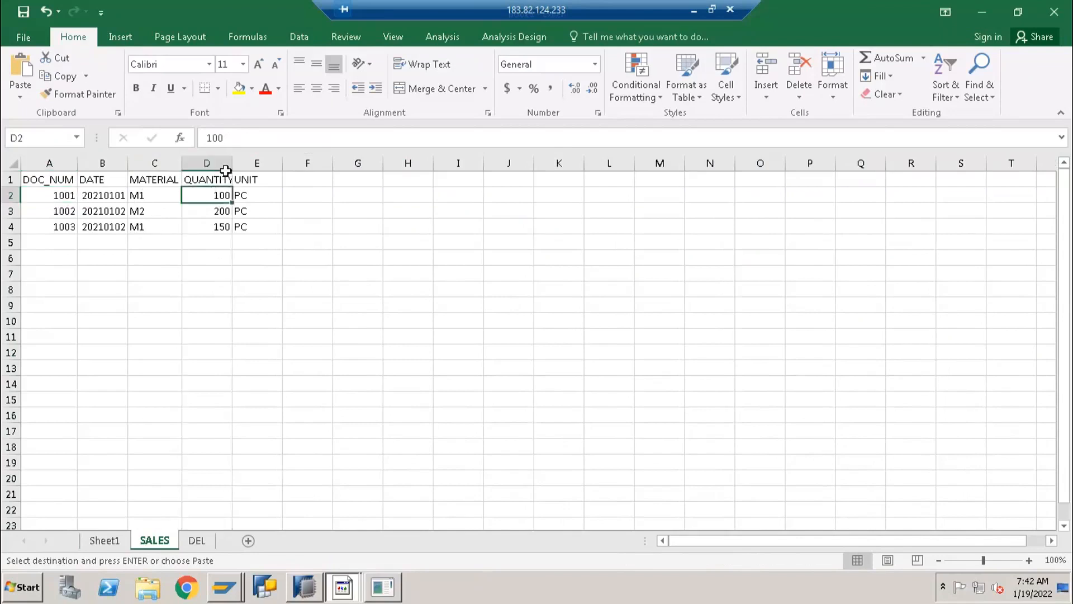
Widen the QUANTITY column on the SALES sheet to fit its header and review the first sales record.
{"action": "double_click", "coordinate": [232, 164]}
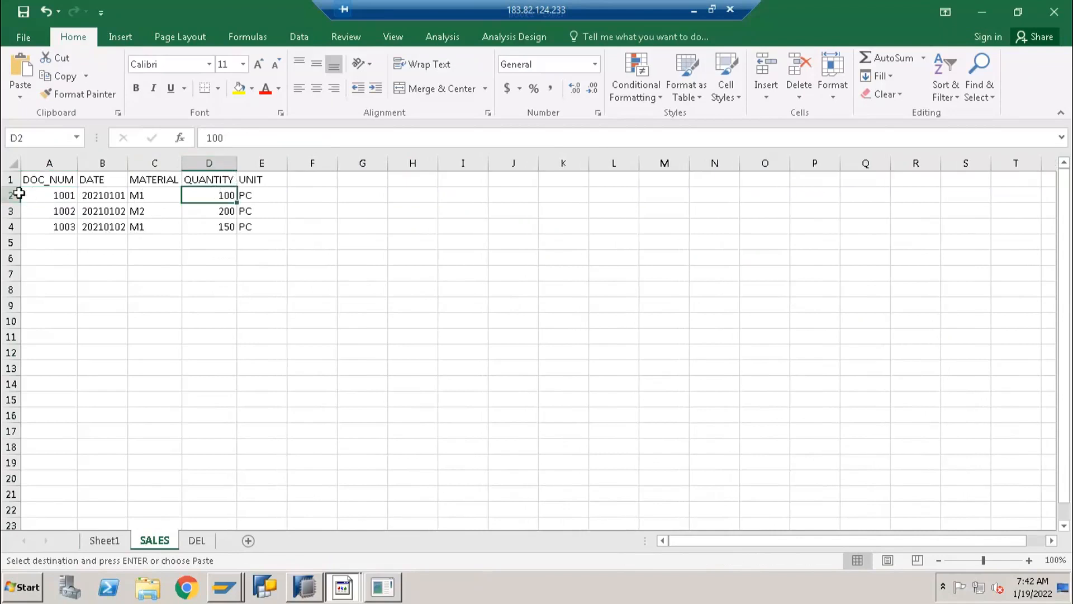
{"action": "left_click", "coordinate": [10, 195]}
{"action": "left_click_drag", "start_coordinate": [56, 194], "coordinate": [250, 194]}
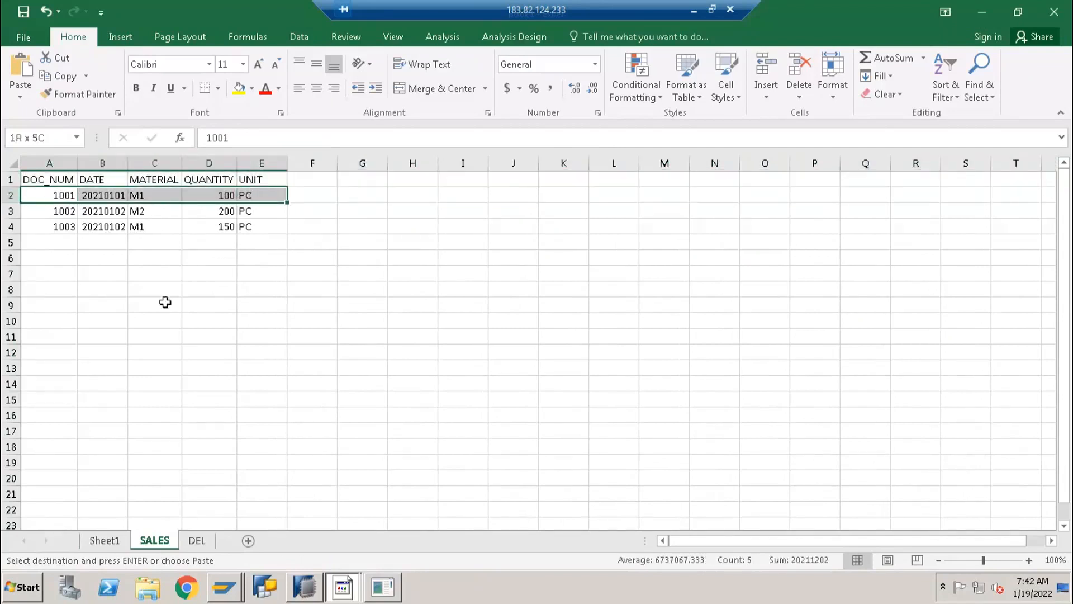
Review the first delivery record and its sales document number on the DEL sheet, clearing the pending copy selection.
{"action": "left_click", "coordinate": [195, 541]}
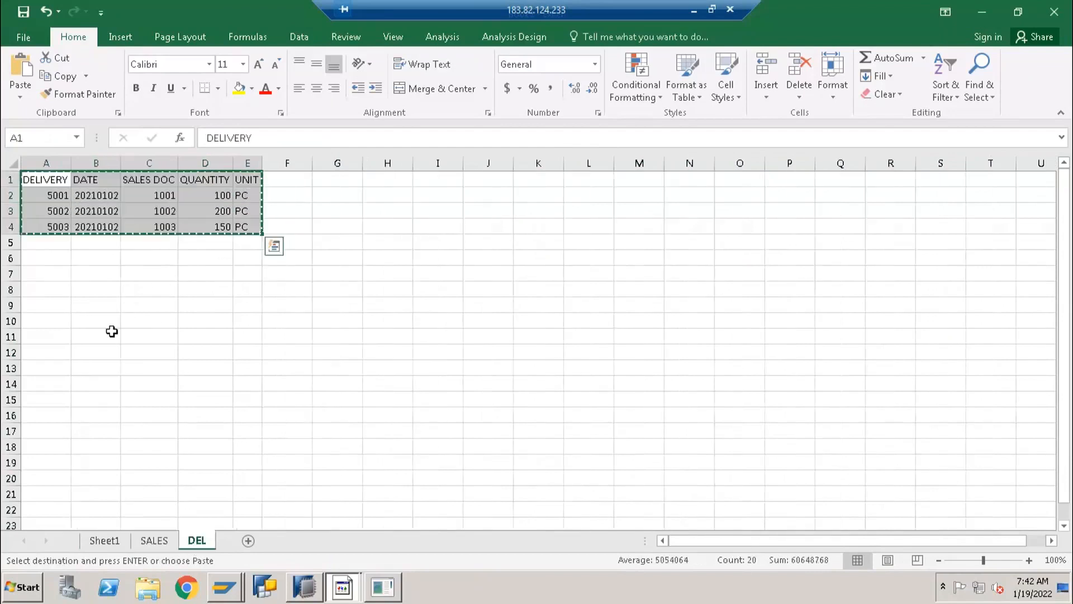
{"action": "left_click", "coordinate": [11, 196]}
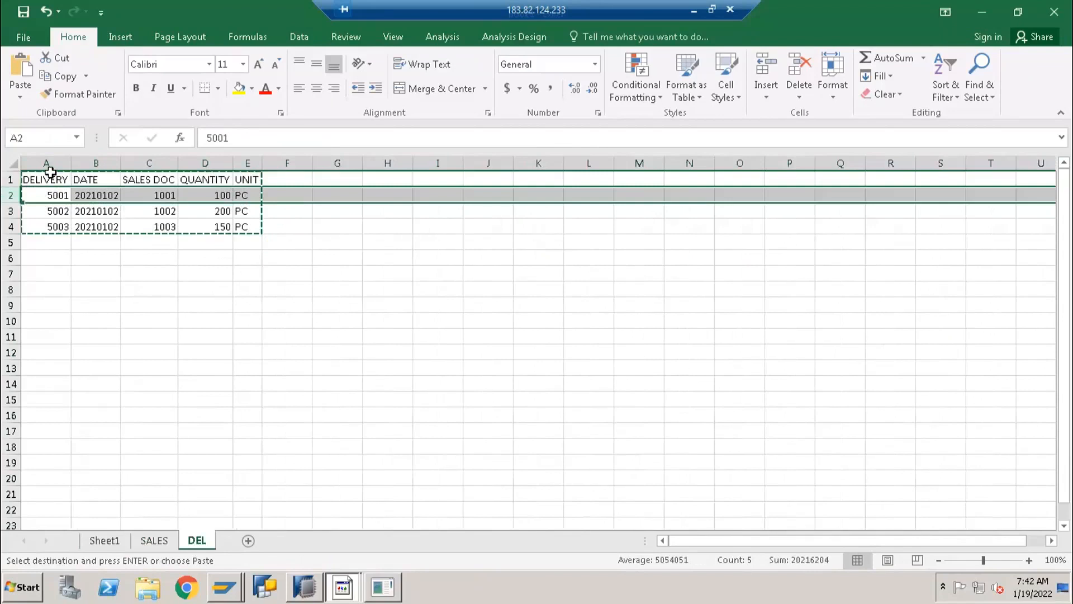
{"action": "key", "text": "Escape"}
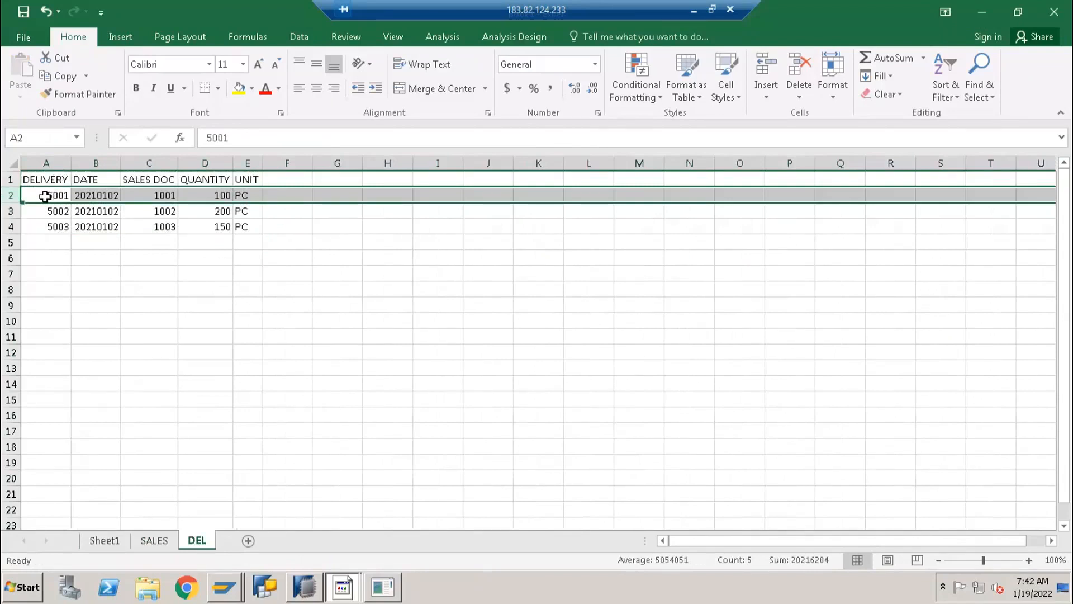
{"action": "left_click", "coordinate": [161, 195]}
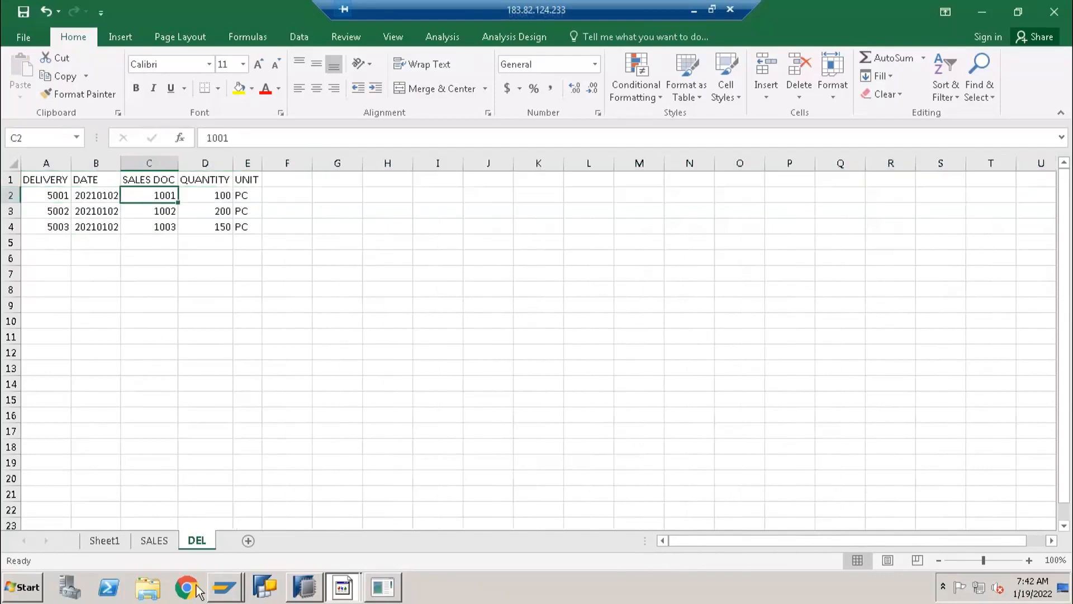
Compare the first sales record with its matching delivery record on the SALES and DEL sheets, including document numbers and dates.
{"action": "left_click", "coordinate": [154, 541]}
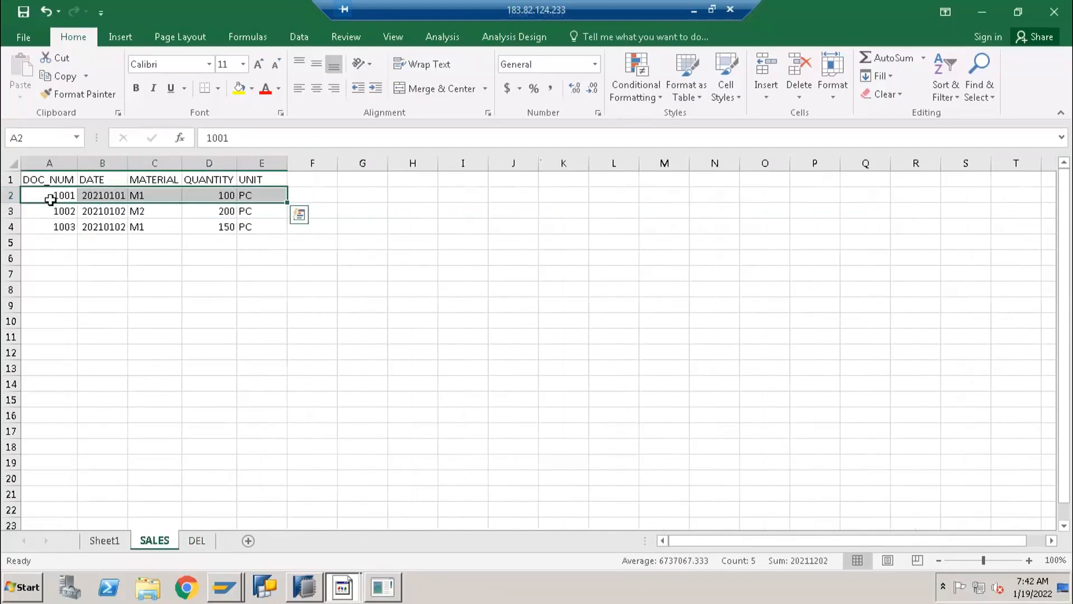
{"action": "left_click", "coordinate": [50, 199]}
{"action": "left_click_drag", "start_coordinate": [113, 195], "coordinate": [406, 196]}
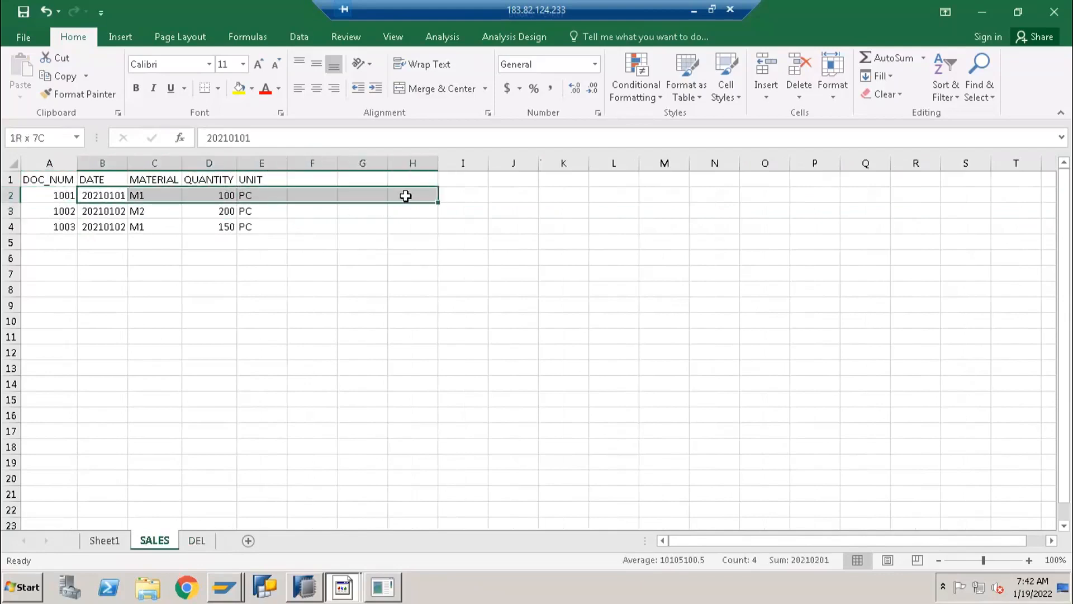
{"action": "left_click", "coordinate": [197, 541]}
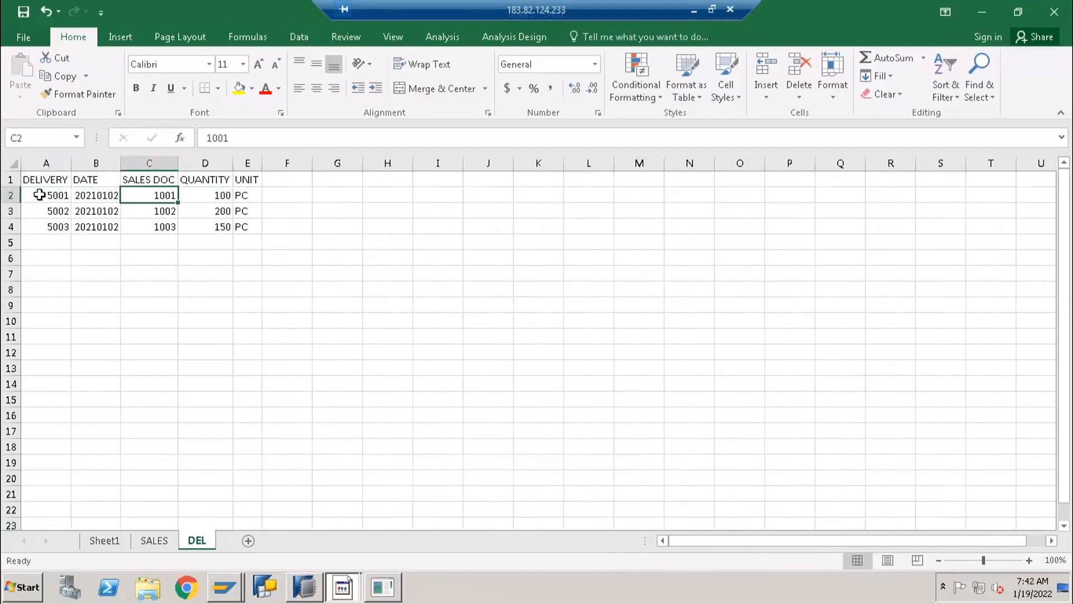
{"action": "left_click", "coordinate": [39, 195]}
{"action": "left_click", "coordinate": [110, 194]}
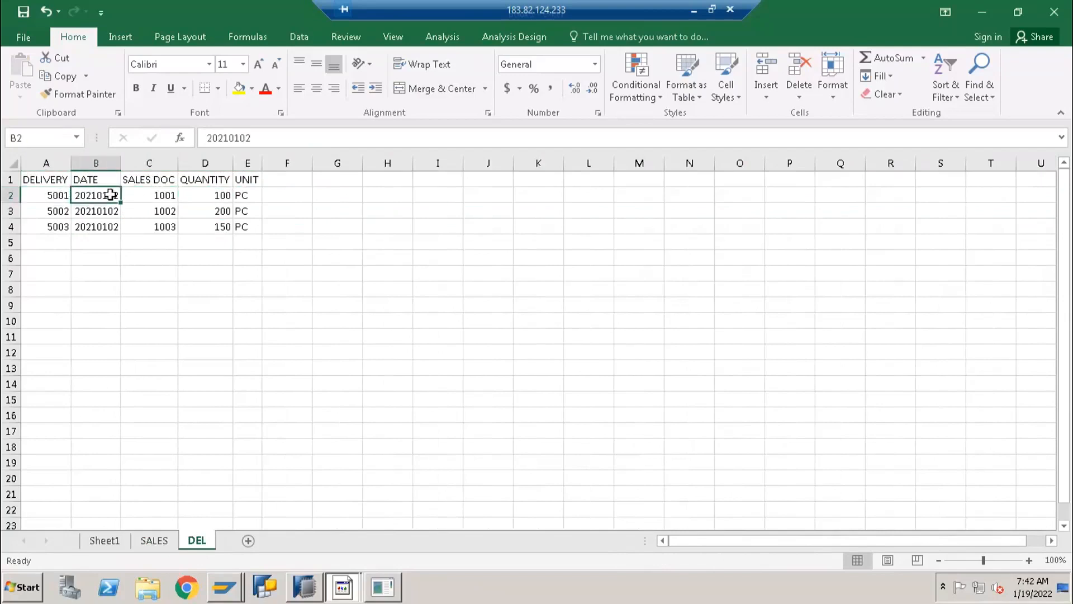
{"action": "left_click", "coordinate": [160, 539]}
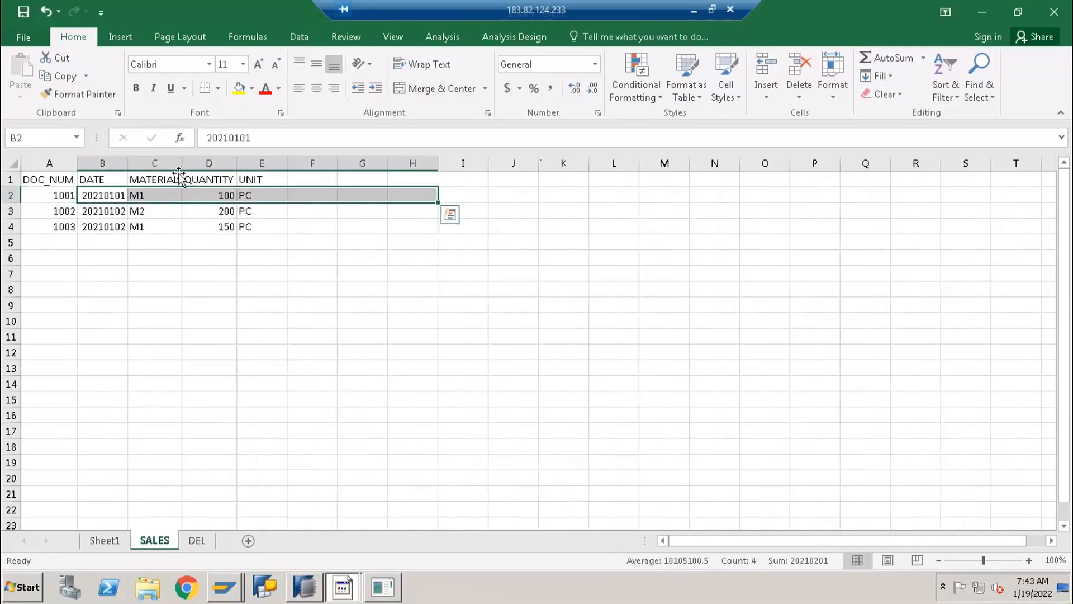
{"action": "left_click", "coordinate": [197, 540]}
{"action": "left_click", "coordinate": [11, 195]}
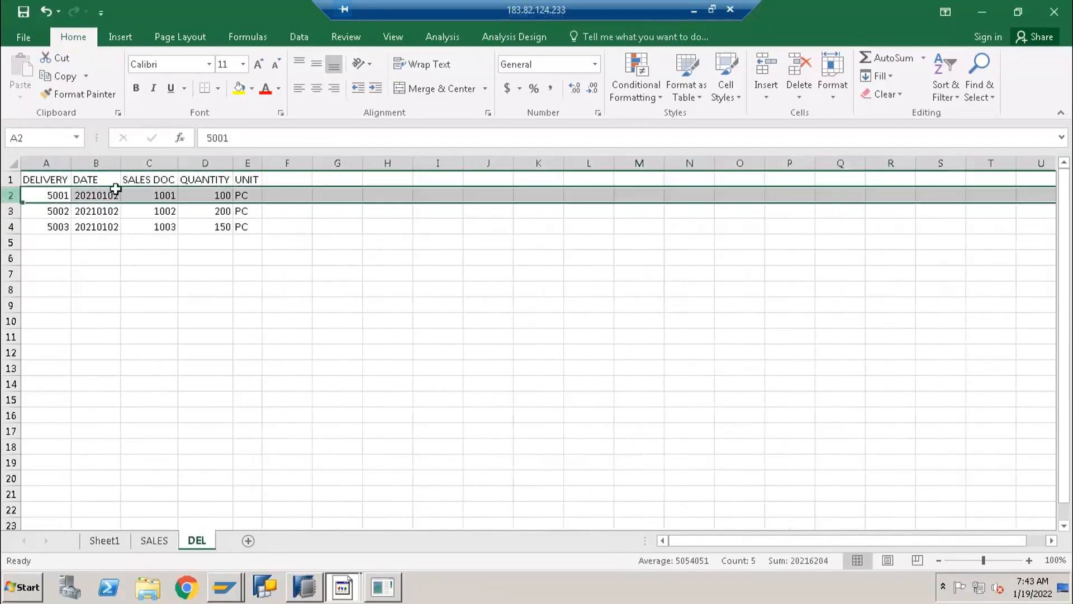
Rename the SALES DOC header on the DEL sheet to REFERENCE DOC and widen the column to fit it.
{"action": "left_click", "coordinate": [157, 182]}
{"action": "type", "text": "REF"}
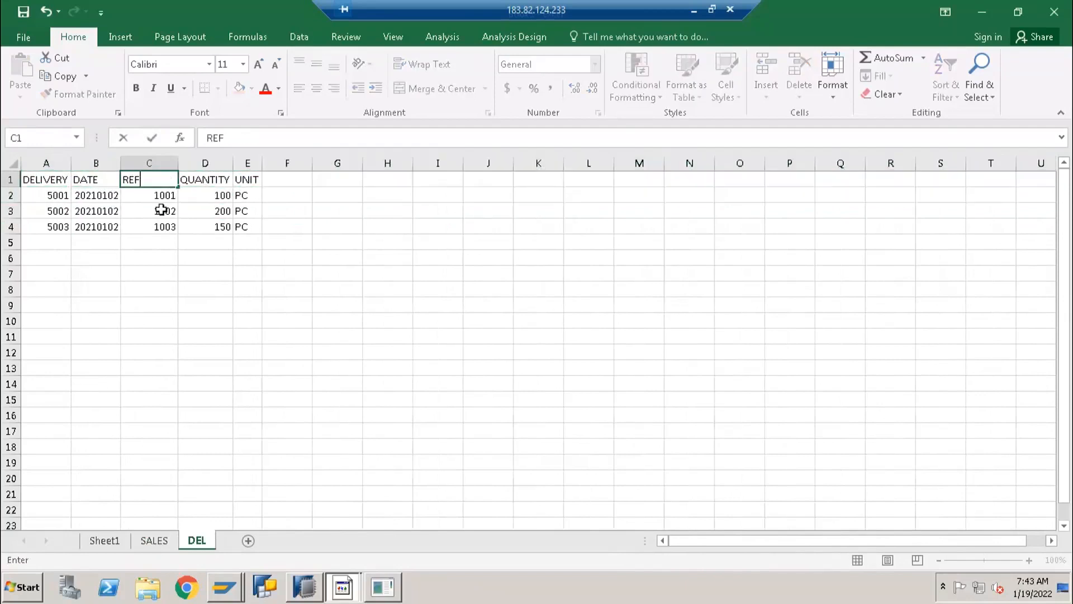
{"action": "type", "text": "ERENCE DOC"}
{"action": "key", "text": "Return"}
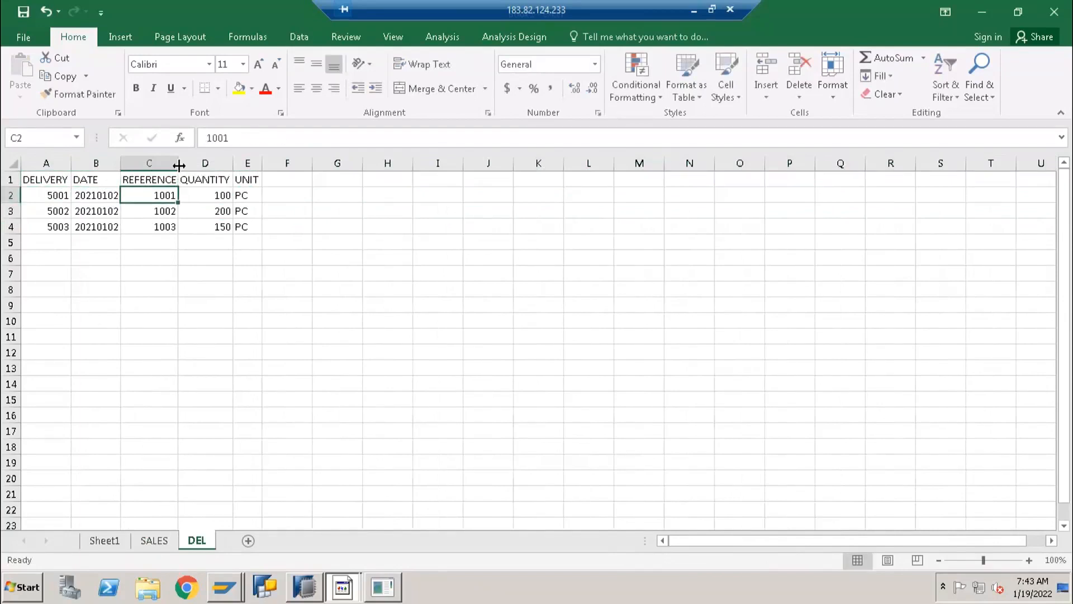
{"action": "double_click", "coordinate": [179, 160]}
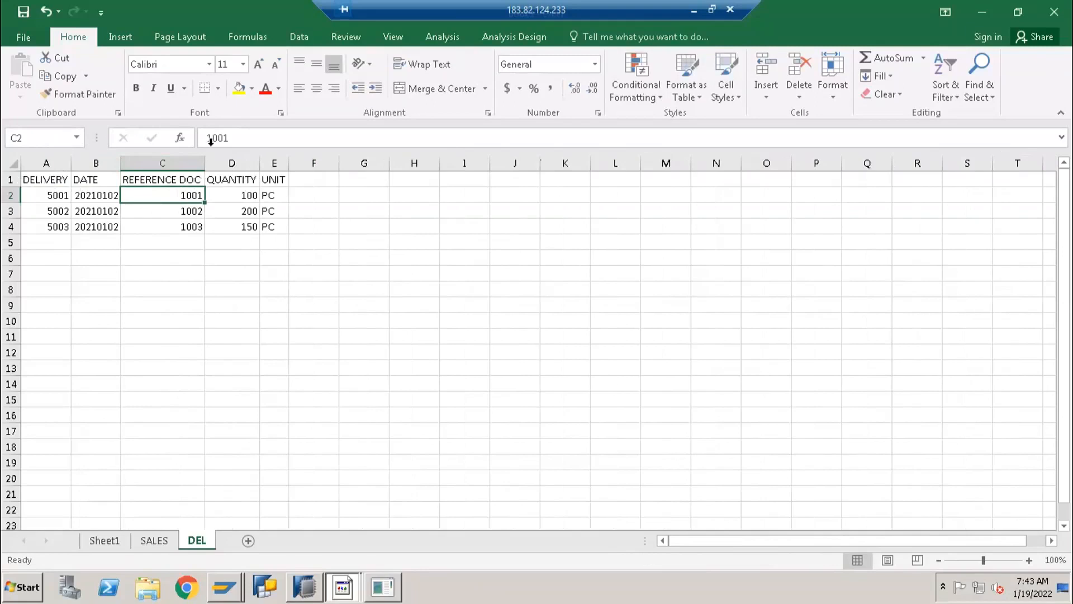
Examine the REFERENCE DOC column and how the first delivery number relates to its reference document.
{"action": "left_click", "coordinate": [180, 164]}
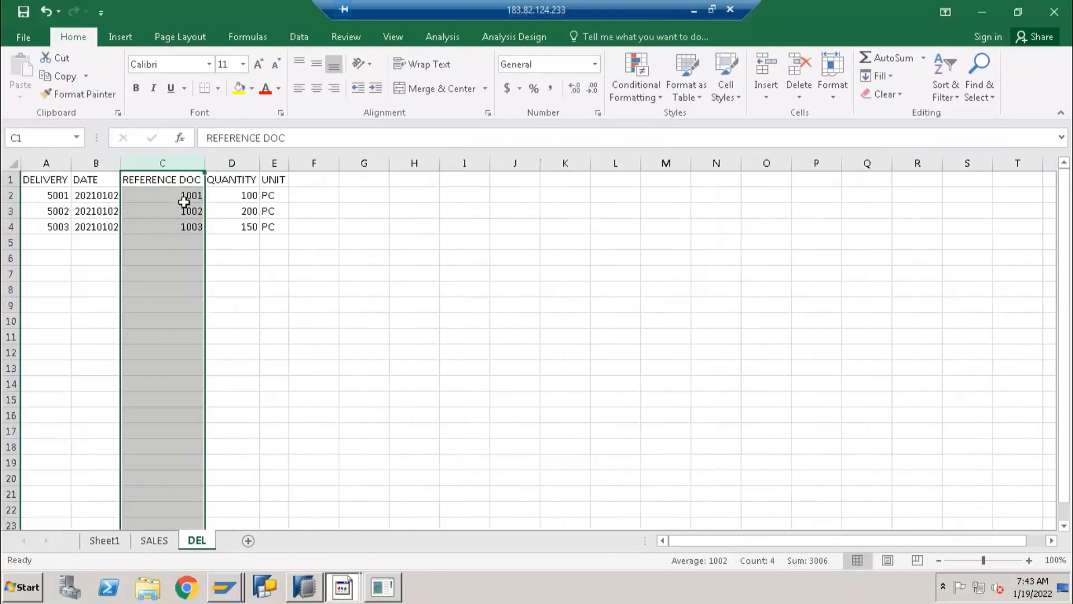
{"action": "left_click", "coordinate": [162, 199]}
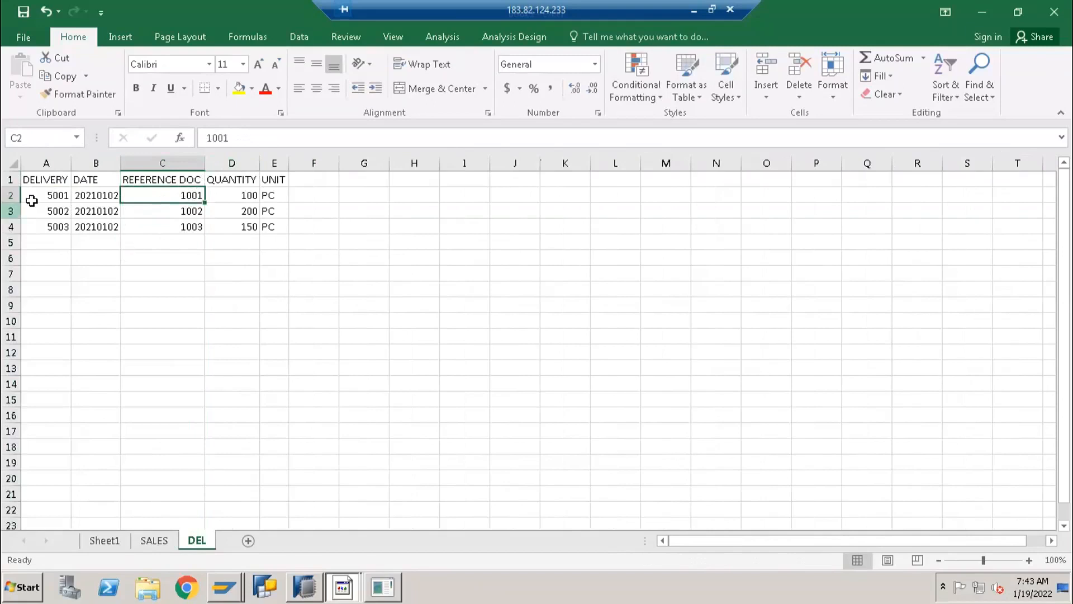
{"action": "left_click", "coordinate": [56, 197]}
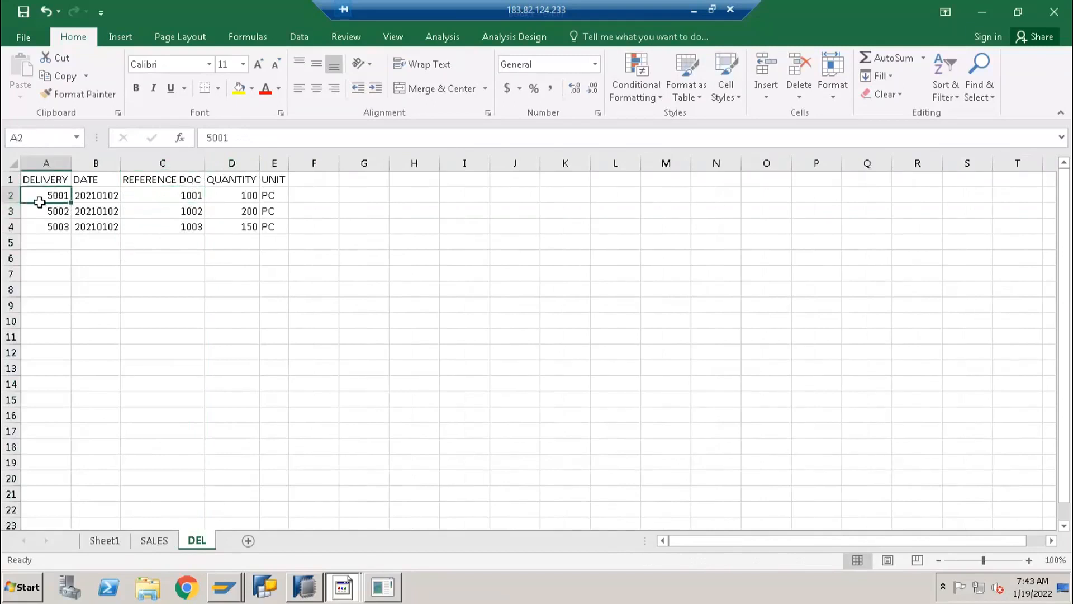
{"action": "left_click", "coordinate": [184, 195]}
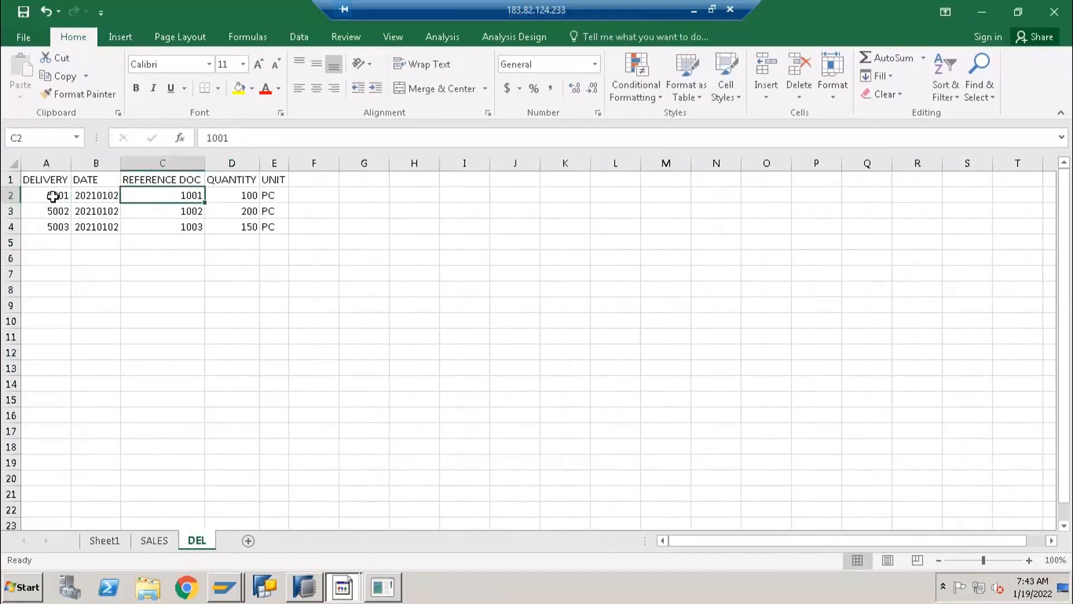
{"action": "left_click", "coordinate": [52, 197]}
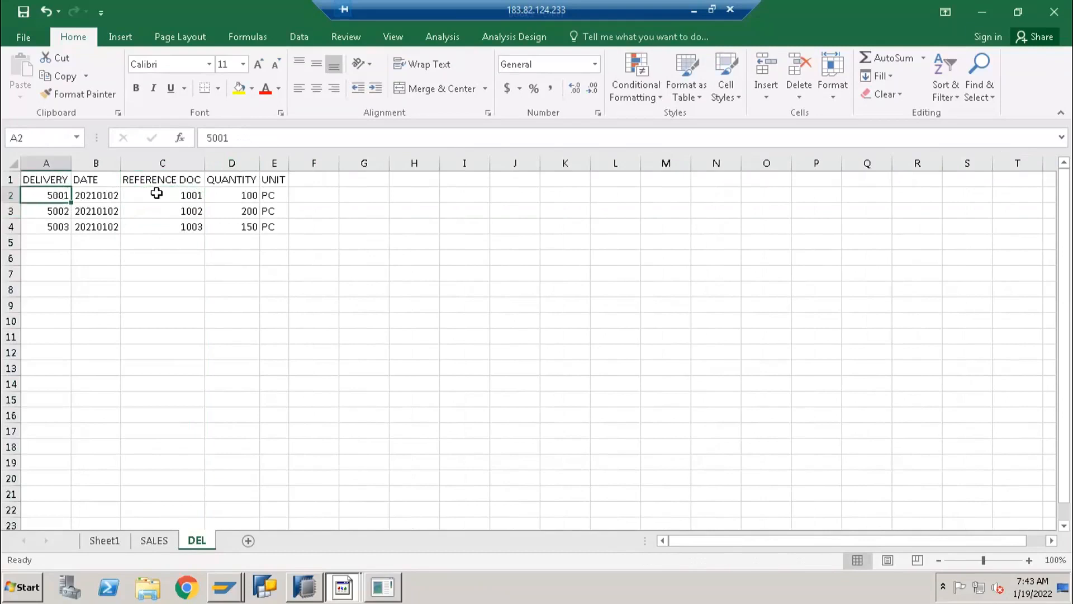
{"action": "left_click", "coordinate": [160, 198]}
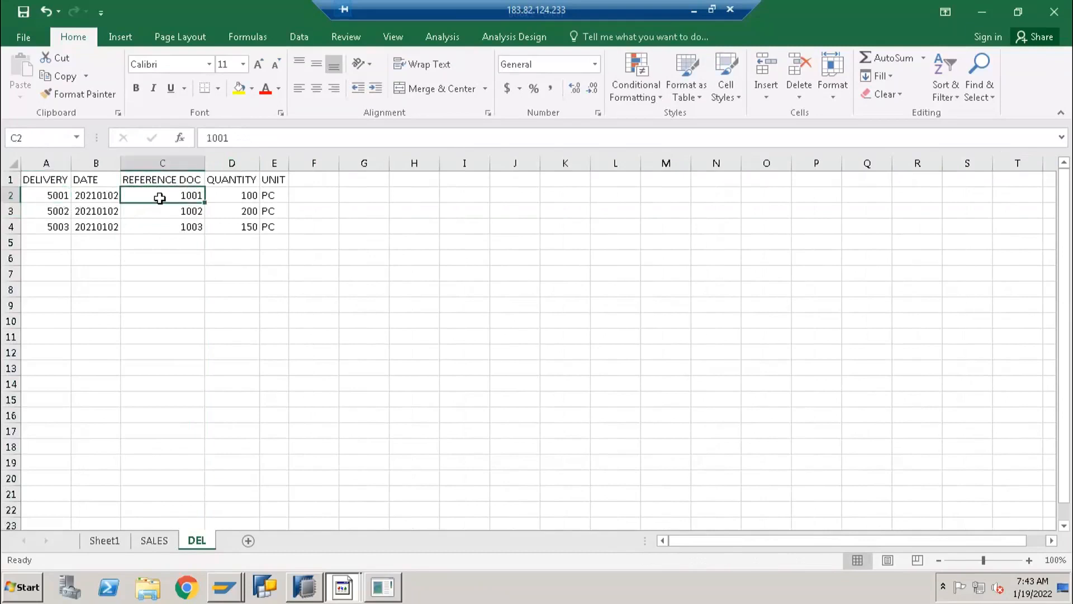
Compare the quantity and date of the first record between the SALES and DEL sheets.
{"action": "left_click", "coordinate": [153, 540]}
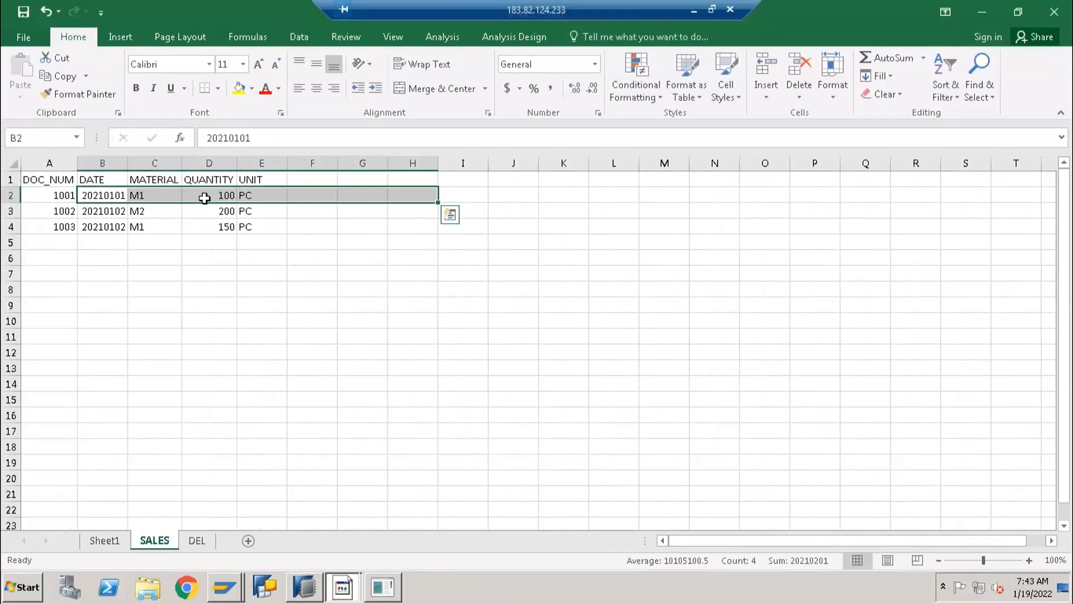
{"action": "left_click", "coordinate": [205, 198]}
{"action": "left_click", "coordinate": [197, 541]}
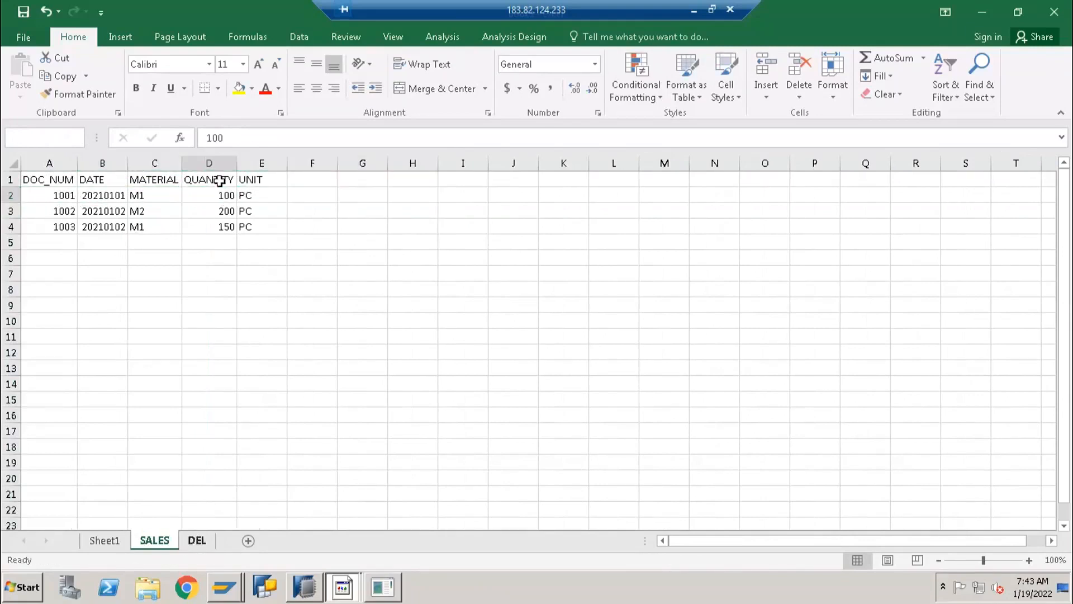
{"action": "left_click", "coordinate": [240, 196]}
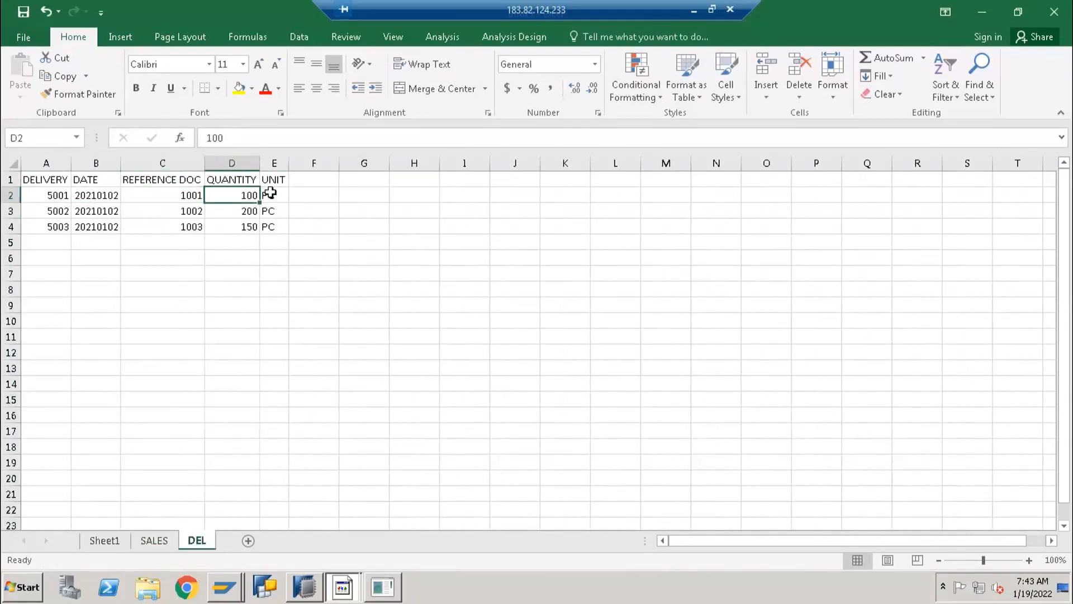
{"action": "left_click", "coordinate": [106, 195]}
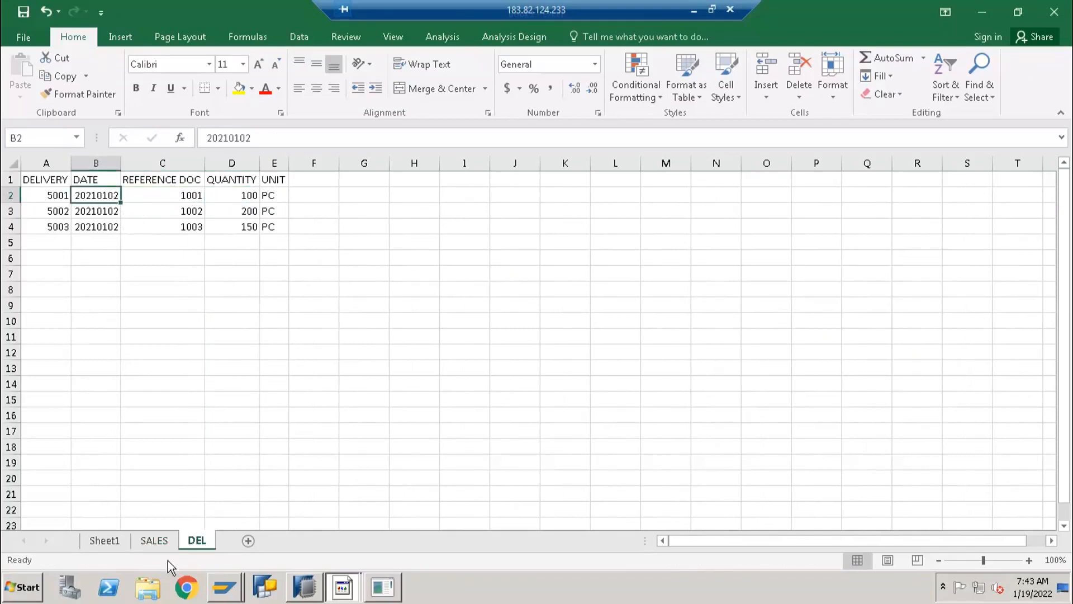
{"action": "left_click", "coordinate": [158, 541]}
{"action": "left_click", "coordinate": [110, 194]}
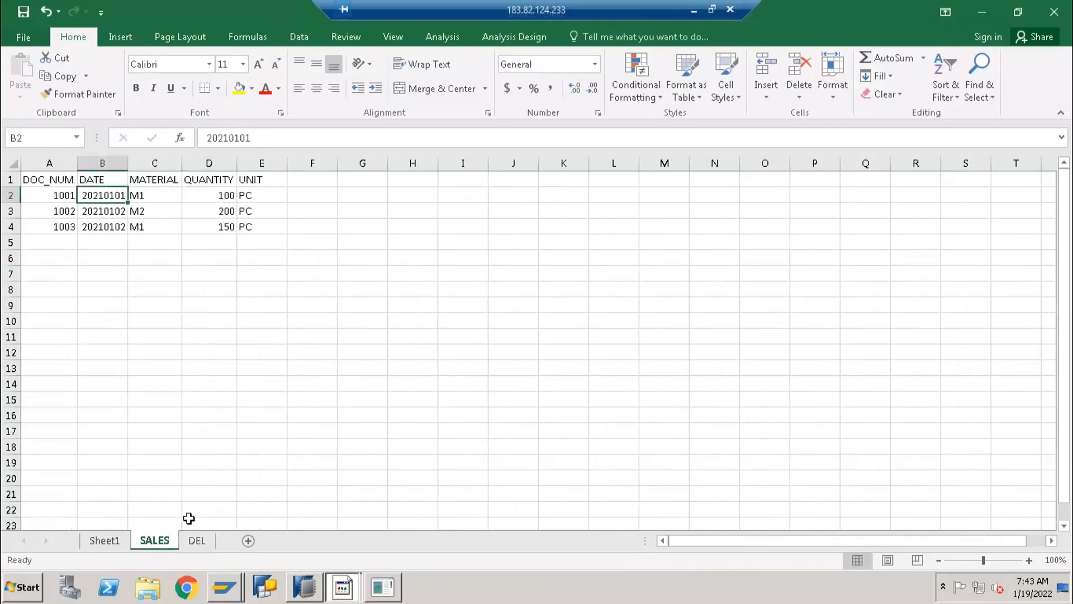
Copy the updated delivery table with headers from the DEL sheet over the data in the new delivery workbook.
{"action": "left_click", "coordinate": [196, 541]}
{"action": "left_click_drag", "start_coordinate": [52, 179], "coordinate": [283, 224]}
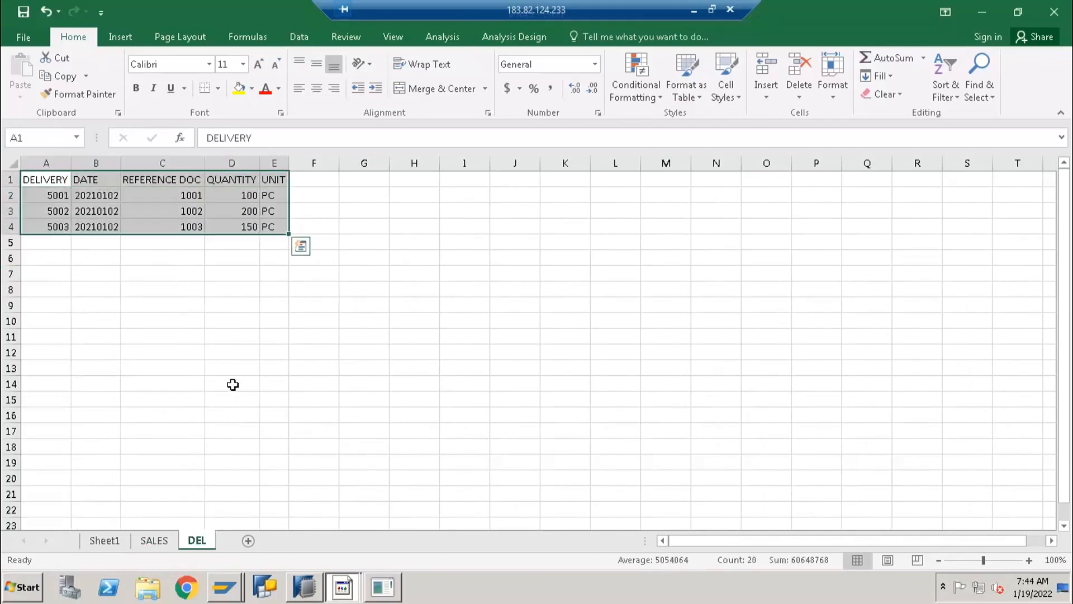
{"action": "key", "text": "ctrl+c"}
{"action": "mouse_move", "coordinate": [345, 582]}
{"action": "left_click", "coordinate": [354, 553]}
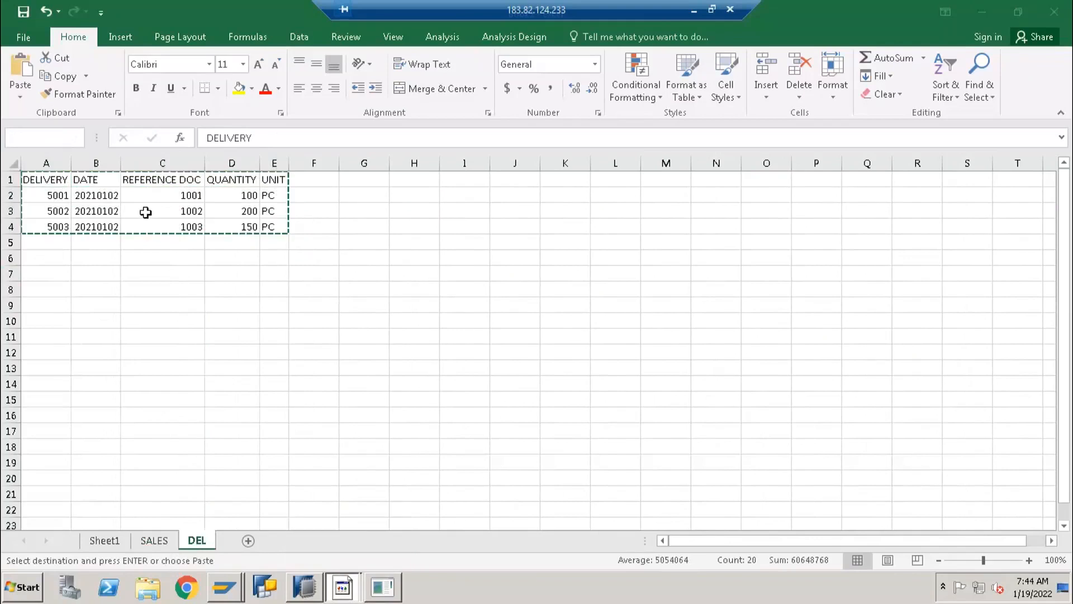
{"action": "key", "text": "ctrl+v"}
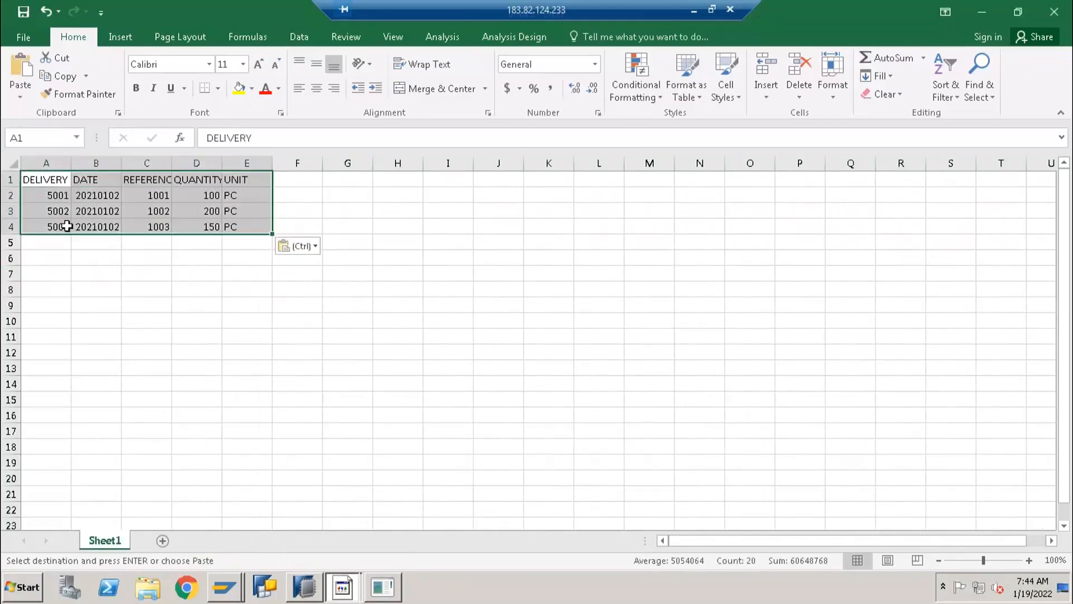
{"action": "left_click", "coordinate": [67, 226]}
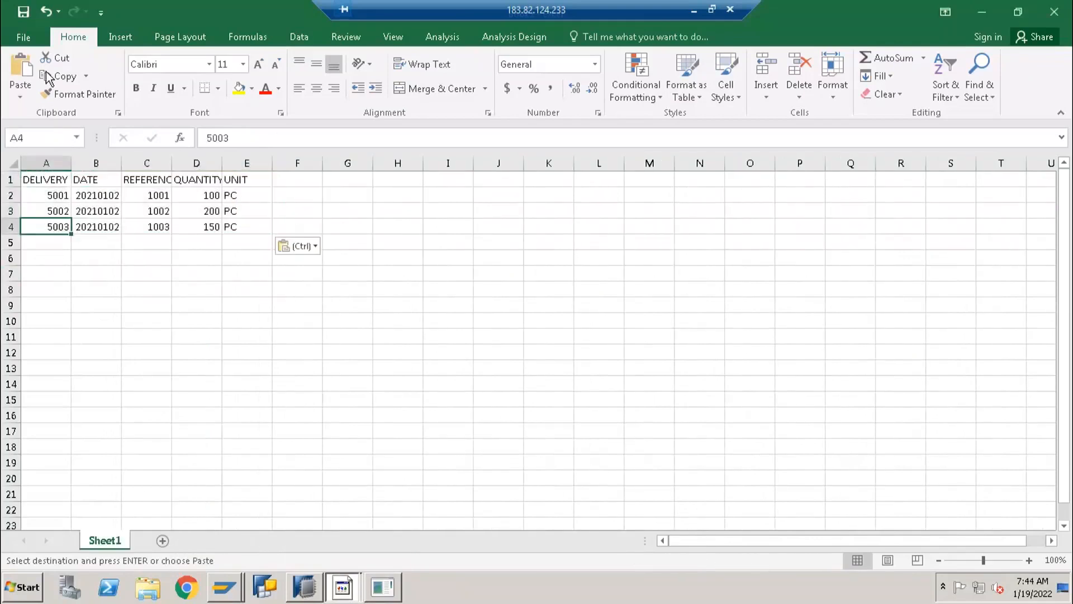
Save the delivery workbook in the FastTrack folder as a CSV (Comma delimited) file named Delivery File.
{"action": "left_click", "coordinate": [23, 36]}
{"action": "left_click", "coordinate": [44, 257]}
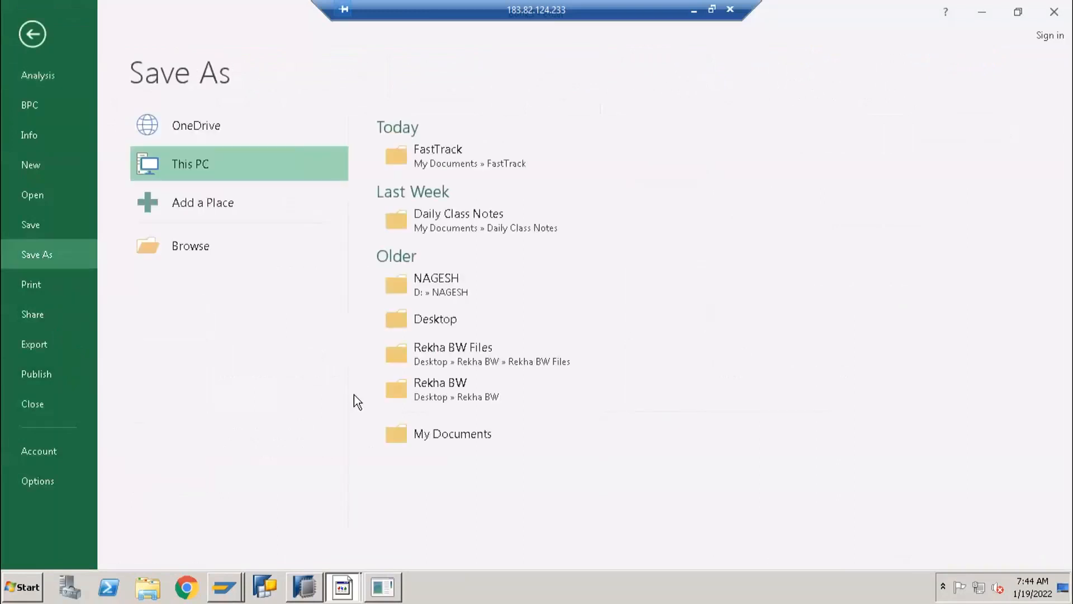
{"action": "left_click", "coordinate": [434, 160]}
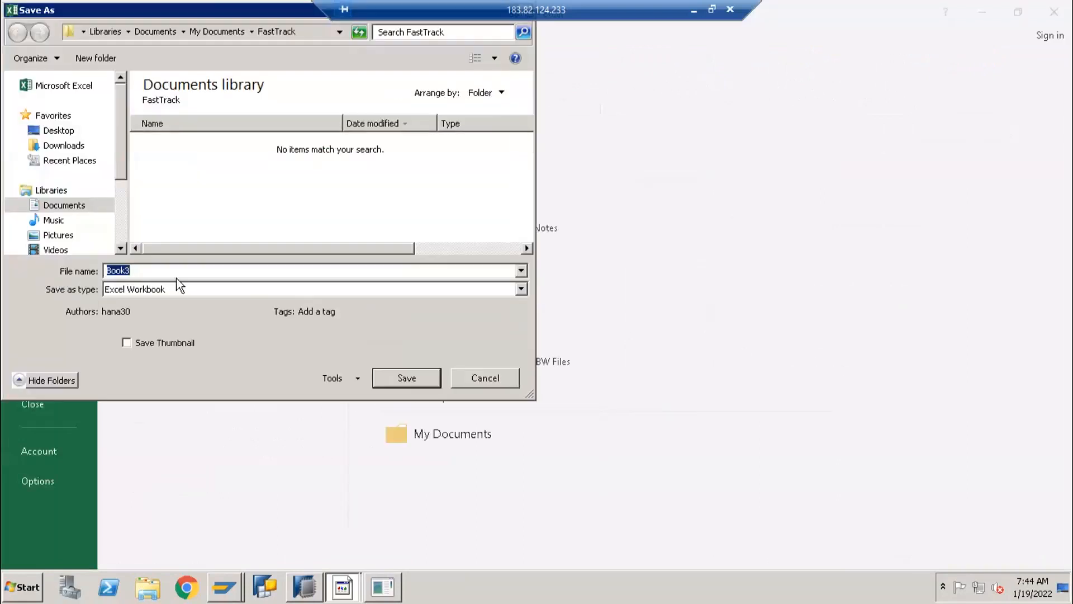
{"action": "left_click", "coordinate": [166, 285]}
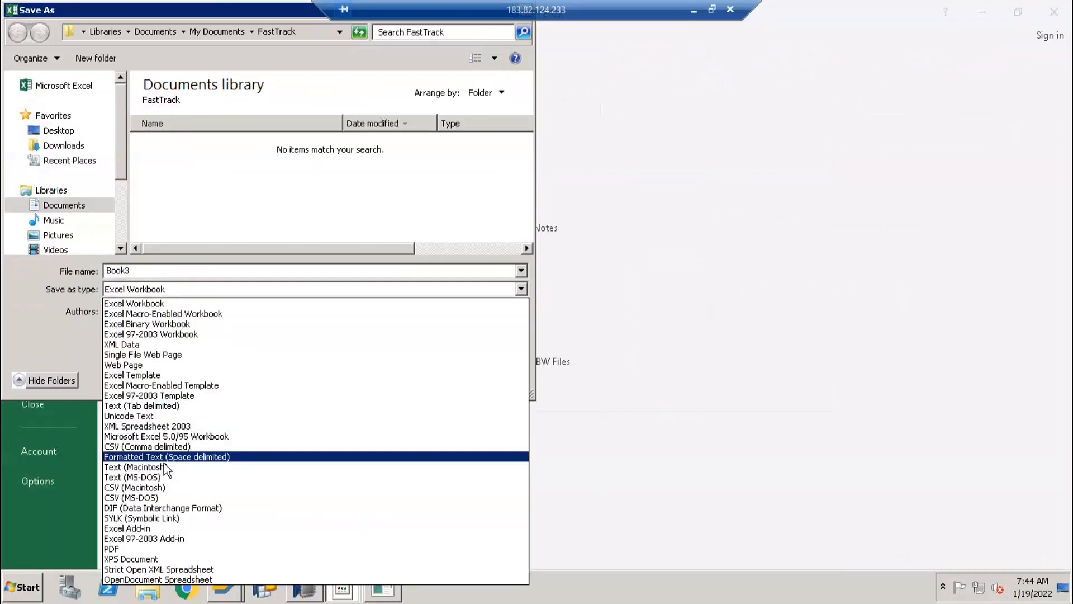
{"action": "left_click", "coordinate": [161, 446]}
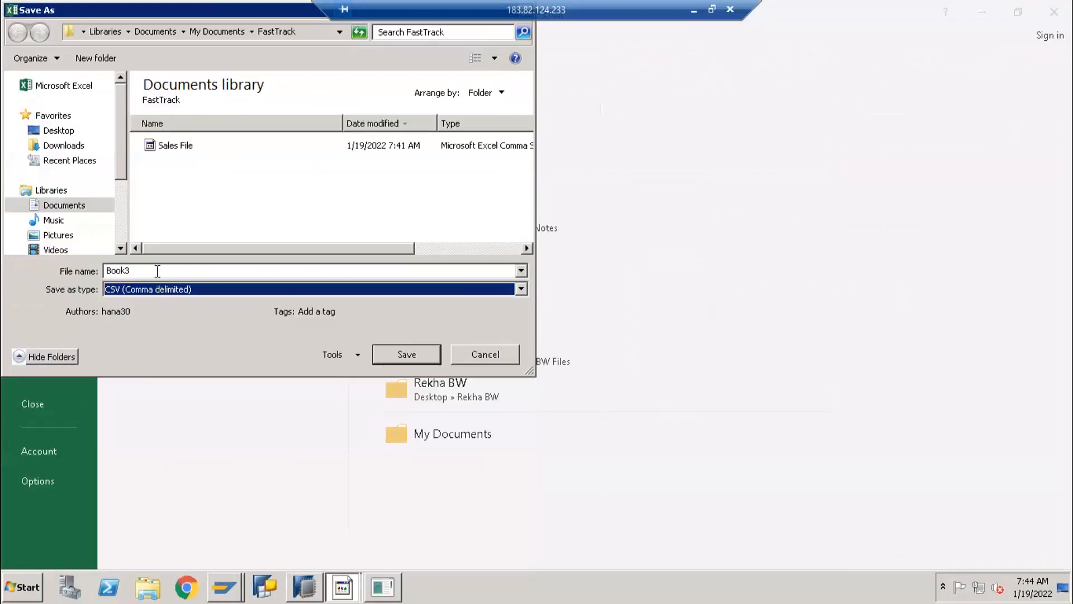
{"action": "left_click", "coordinate": [157, 270]}
{"action": "type", "text": "Del"}
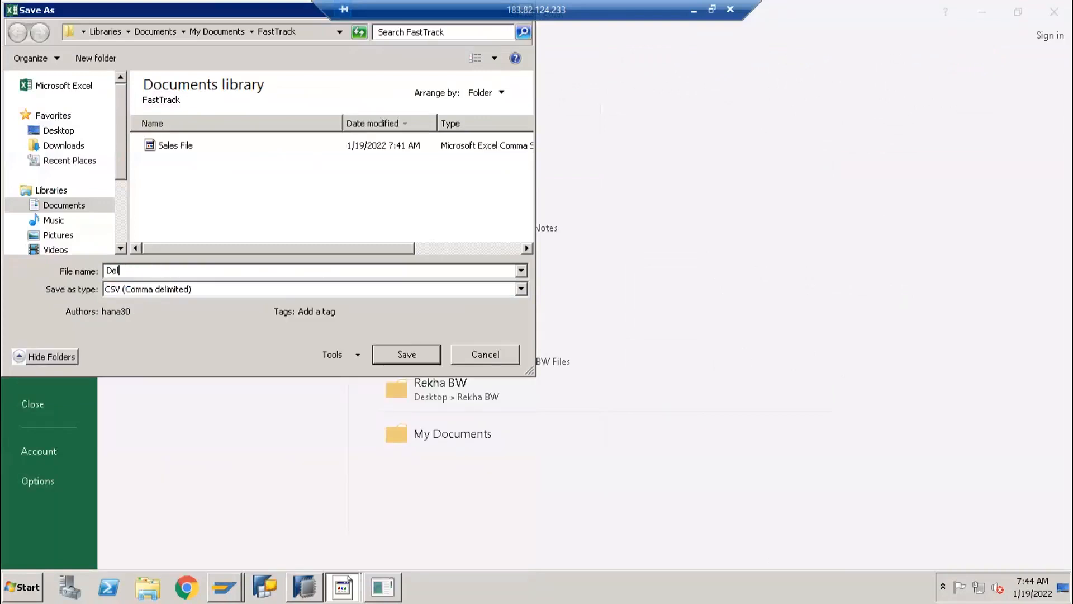
{"action": "type", "text": "ivery File"}
{"action": "left_click", "coordinate": [406, 353]}
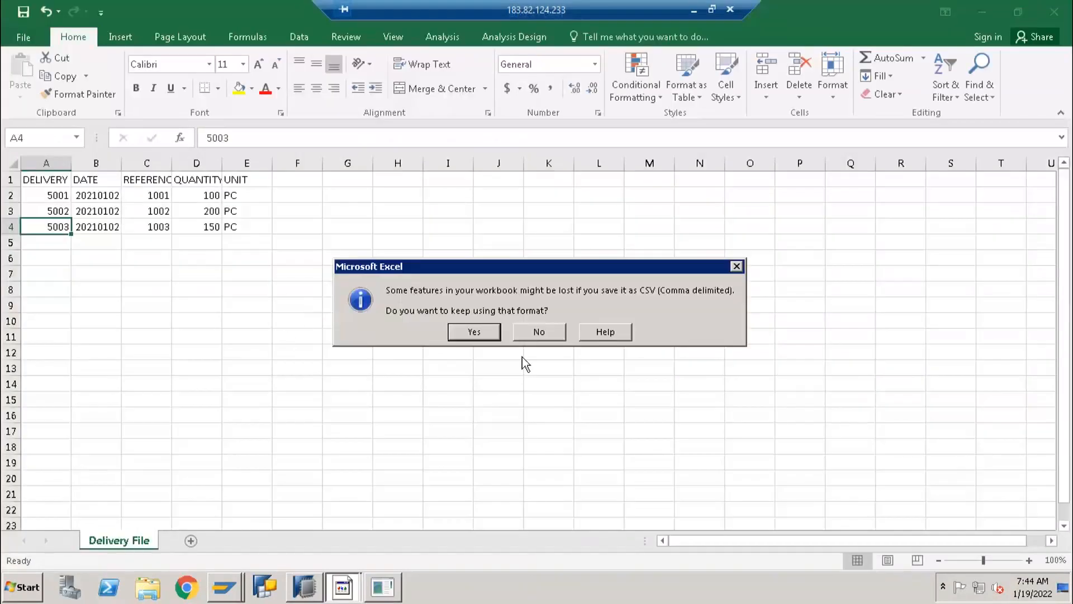
Save another CSV copy under the name Book3 and close the delivery workbook without saving it again.
{"action": "left_click", "coordinate": [539, 333]}
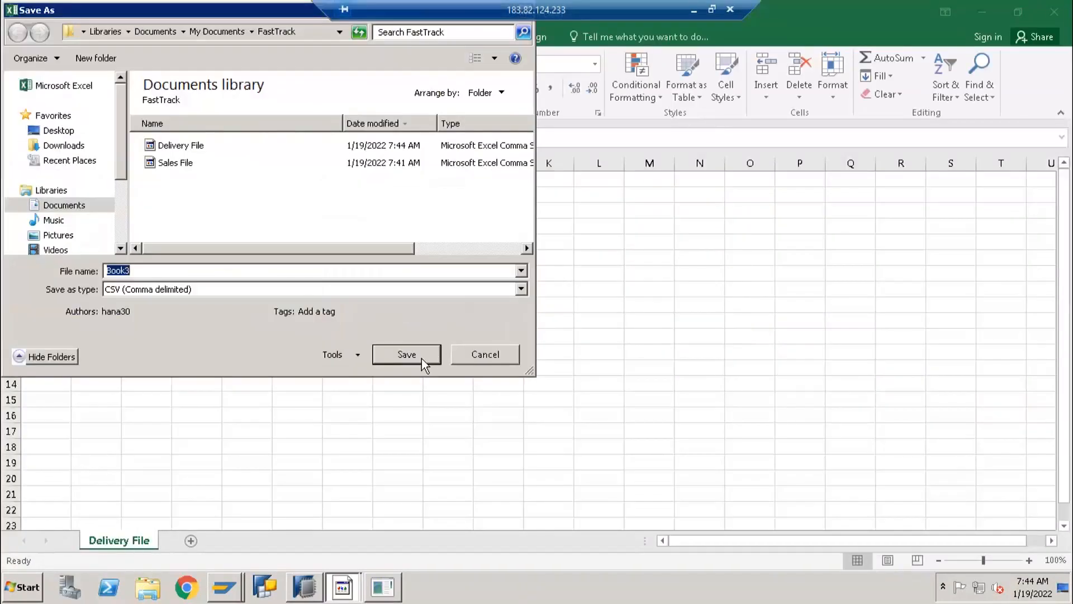
{"action": "left_click", "coordinate": [420, 355]}
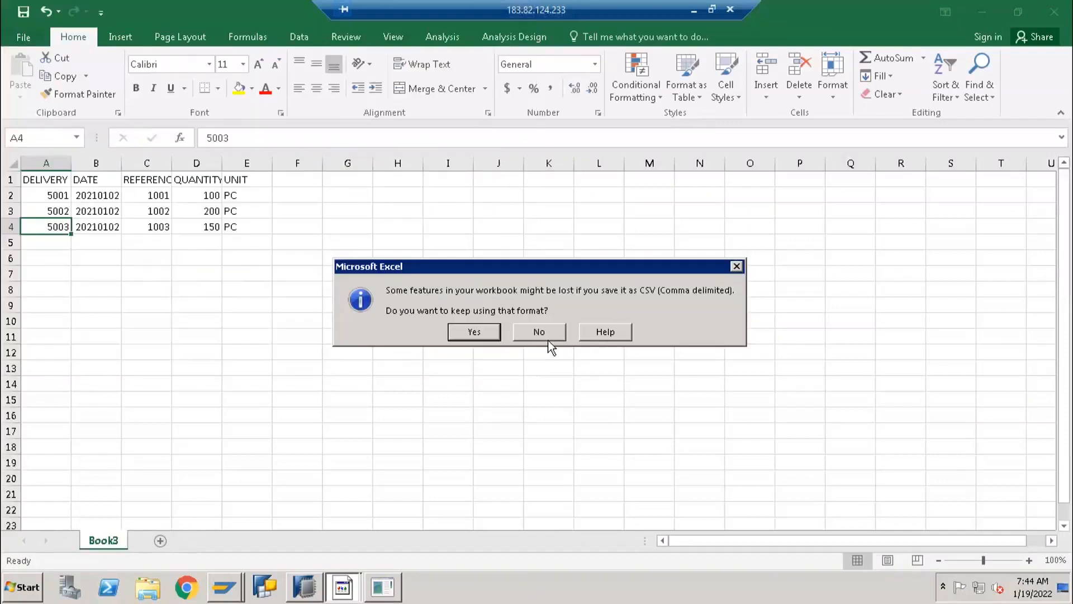
{"action": "left_click", "coordinate": [547, 332]}
{"action": "left_click", "coordinate": [479, 355]}
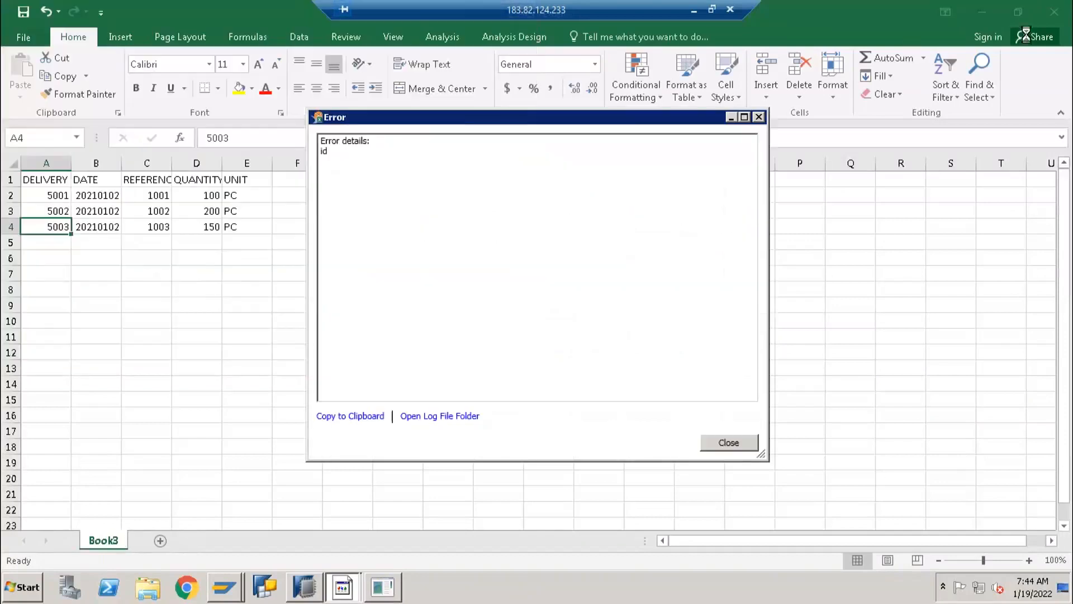
{"action": "left_click", "coordinate": [727, 443]}
{"action": "left_click", "coordinate": [1046, 12]}
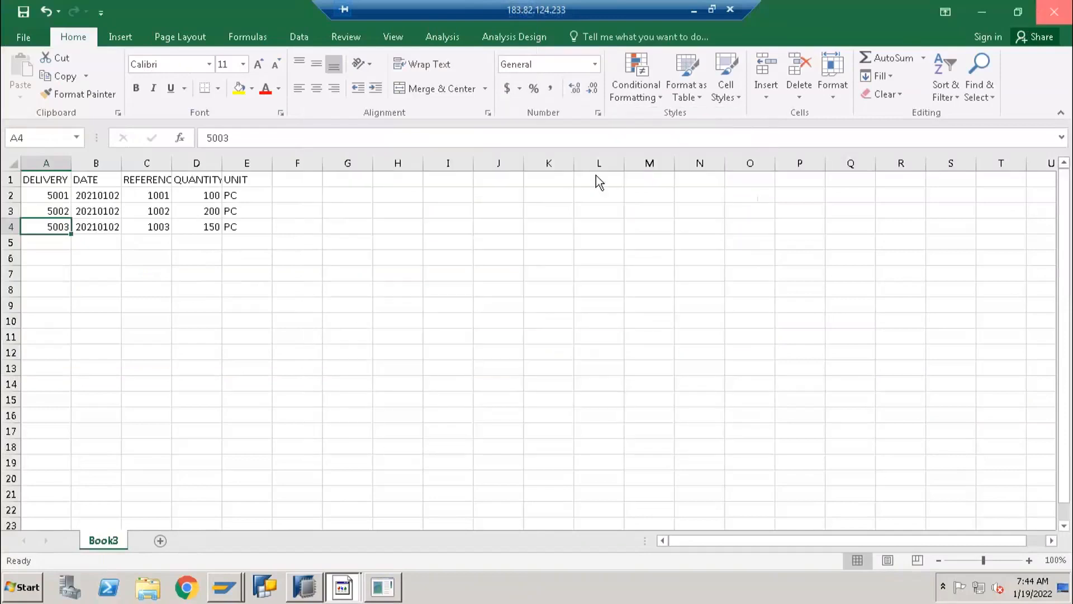
{"action": "left_click", "coordinate": [536, 311]}
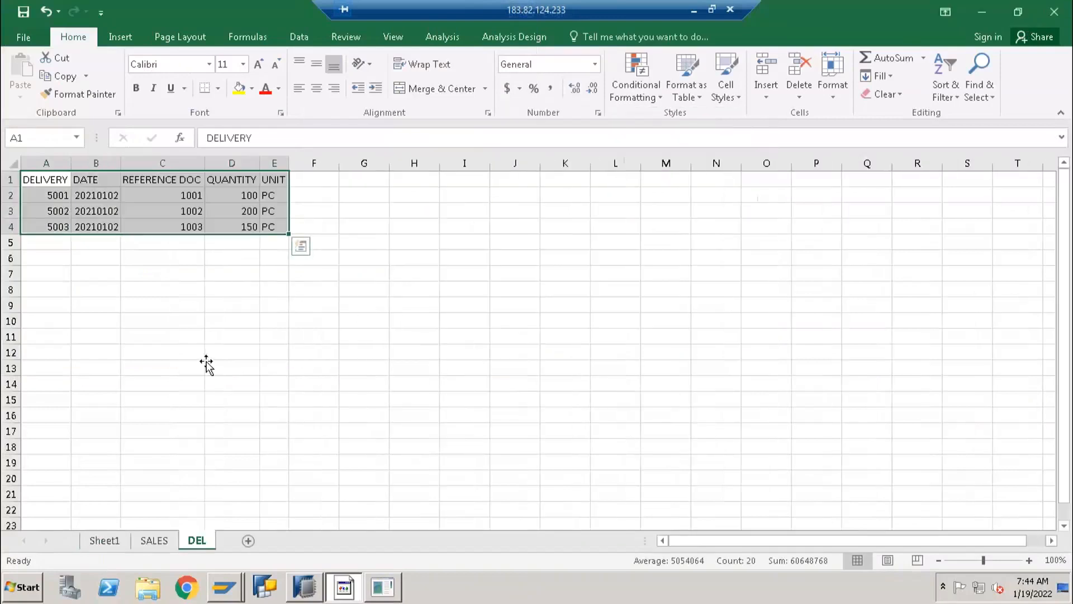
{"action": "left_click", "coordinate": [207, 367]}
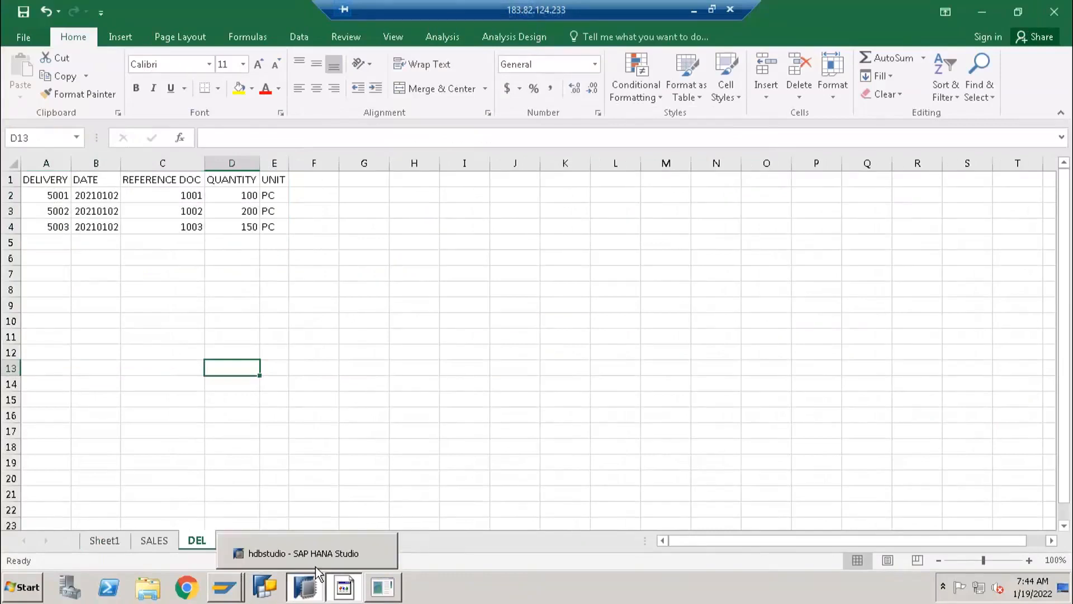
{"action": "left_click", "coordinate": [306, 584]}
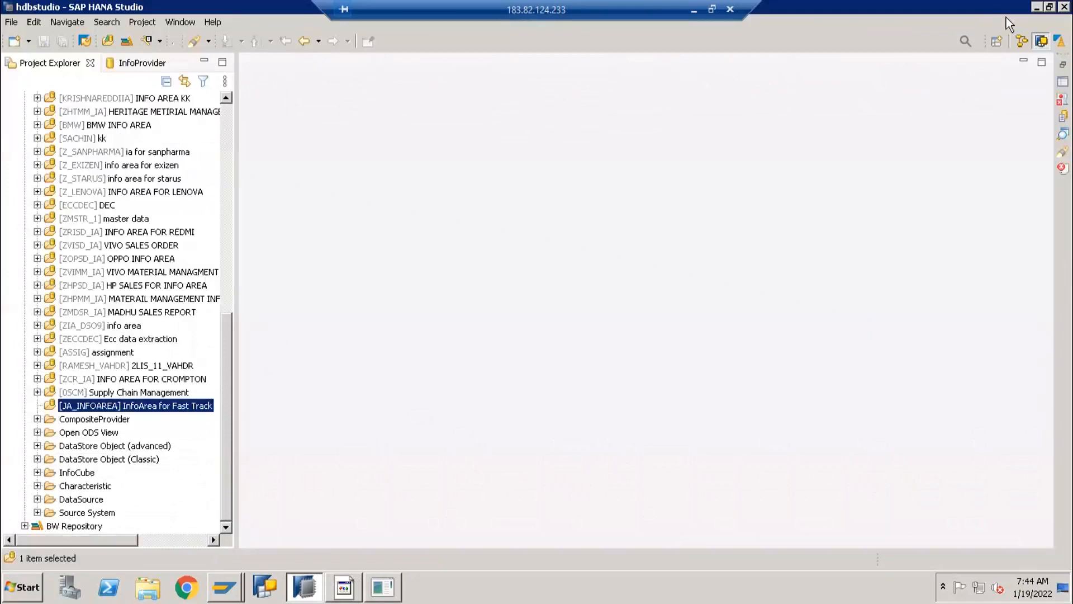
{"action": "left_click", "coordinate": [344, 586]}
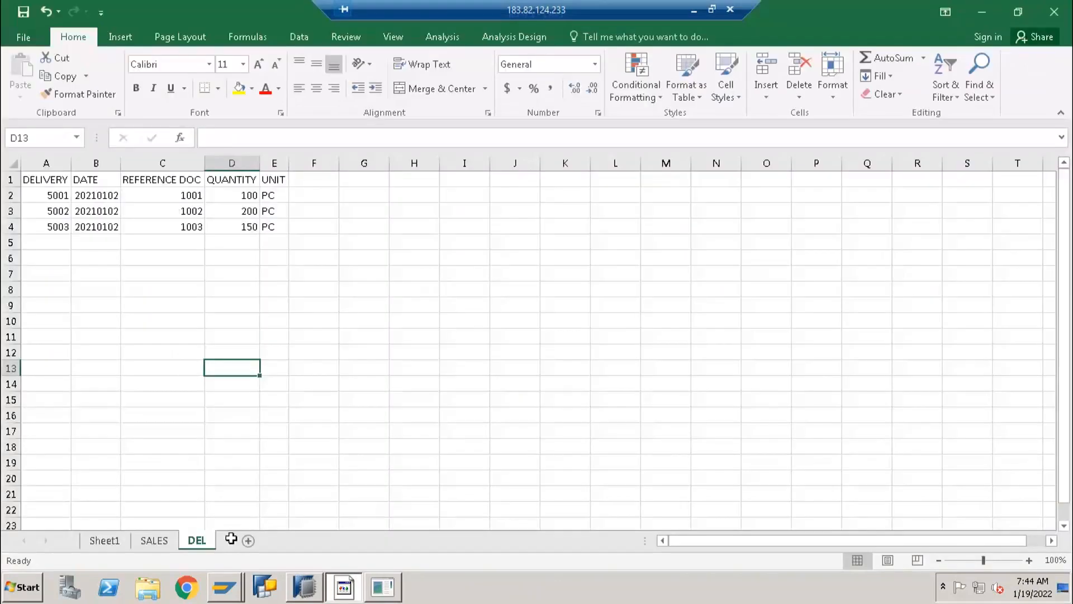
{"action": "left_click", "coordinate": [95, 215]}
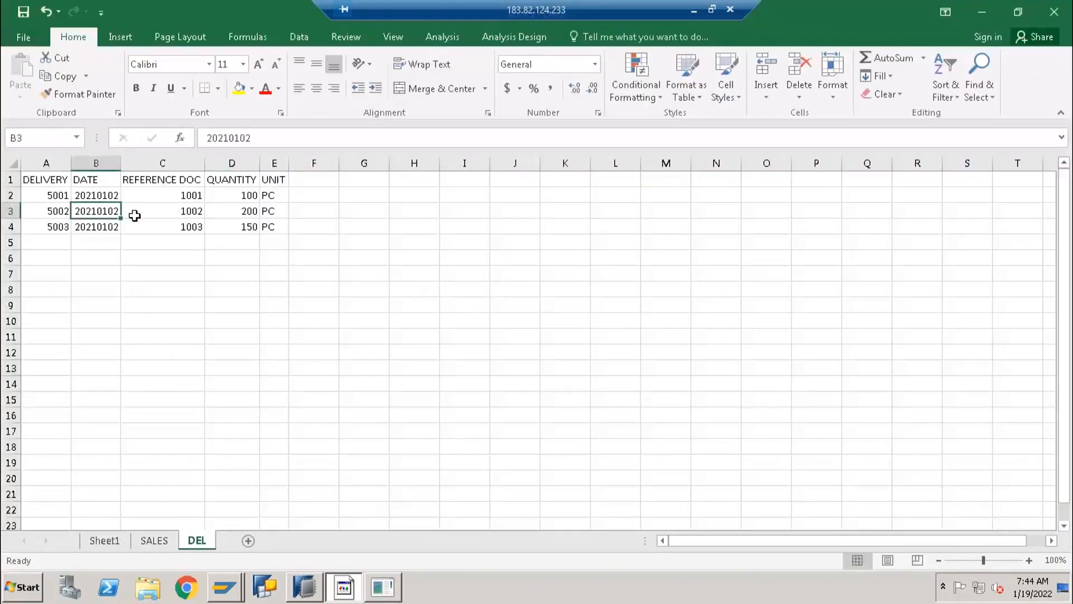
Switch to the SAP Data Warehousing Workbench and display the source systems under the File folder.
{"action": "left_click", "coordinate": [224, 585]}
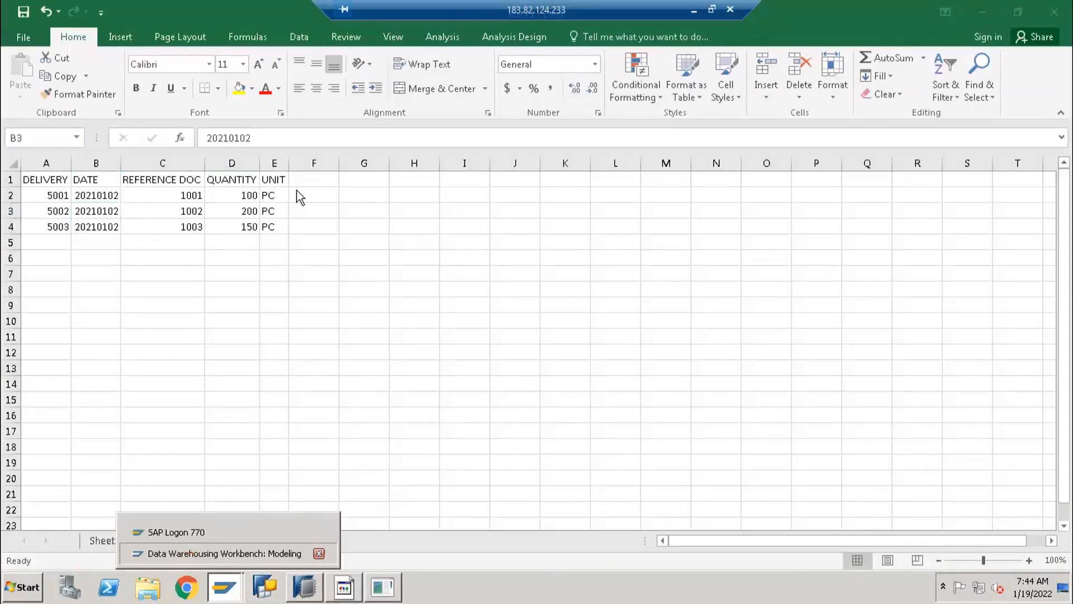
{"action": "left_click", "coordinate": [224, 553]}
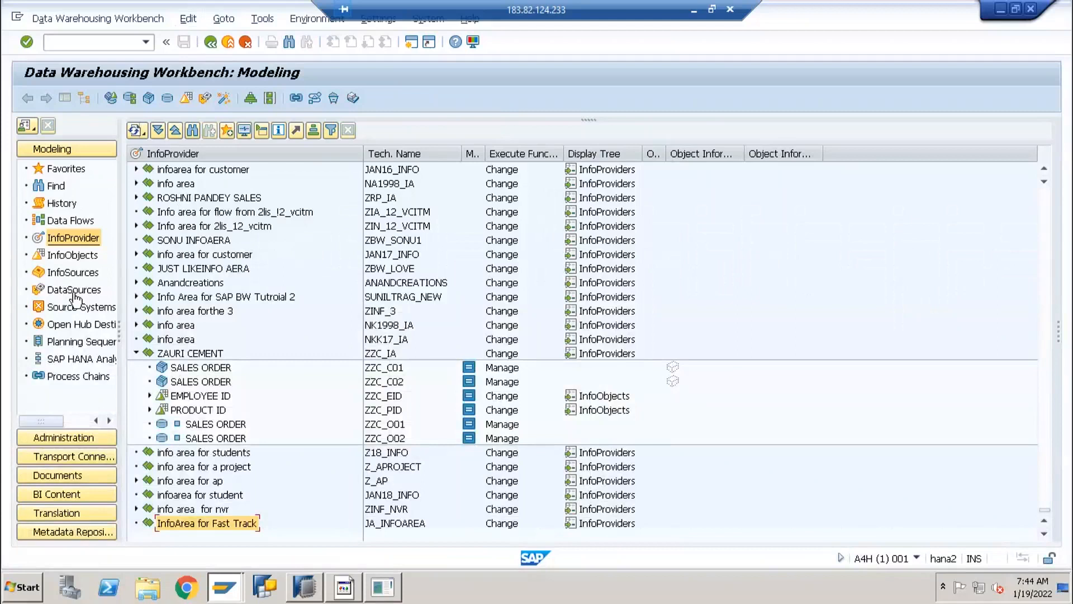
{"action": "left_click", "coordinate": [83, 308]}
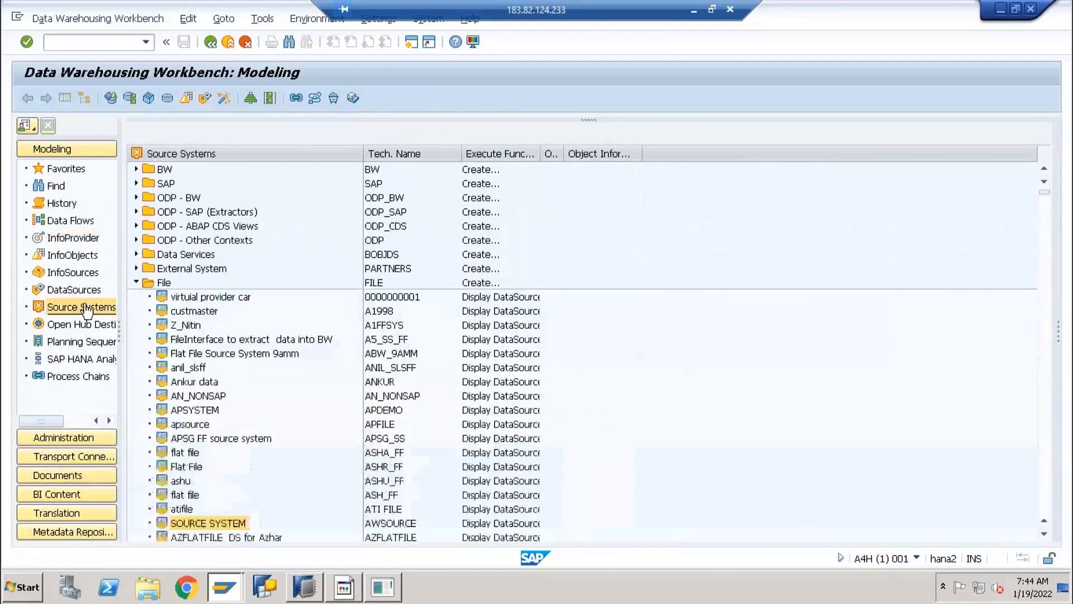
{"action": "left_click", "coordinate": [153, 284]}
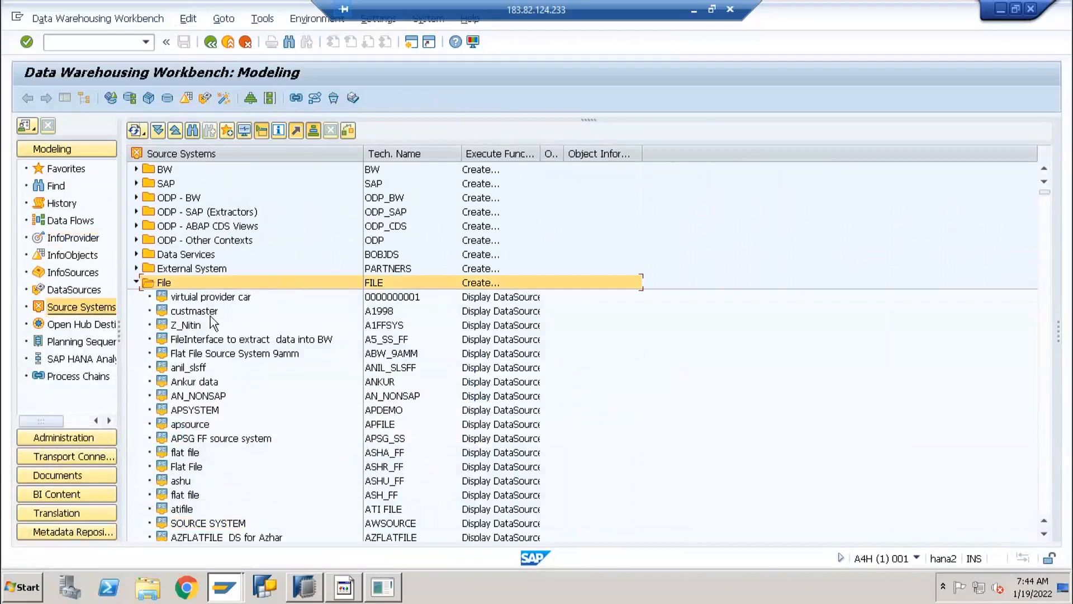
Look through the File source systems and open the DataSources of SOURCE SYSTEM (AWSOURCE).
{"action": "left_click", "coordinate": [174, 302]}
{"action": "left_click", "coordinate": [185, 410]}
{"action": "left_click", "coordinate": [191, 440]}
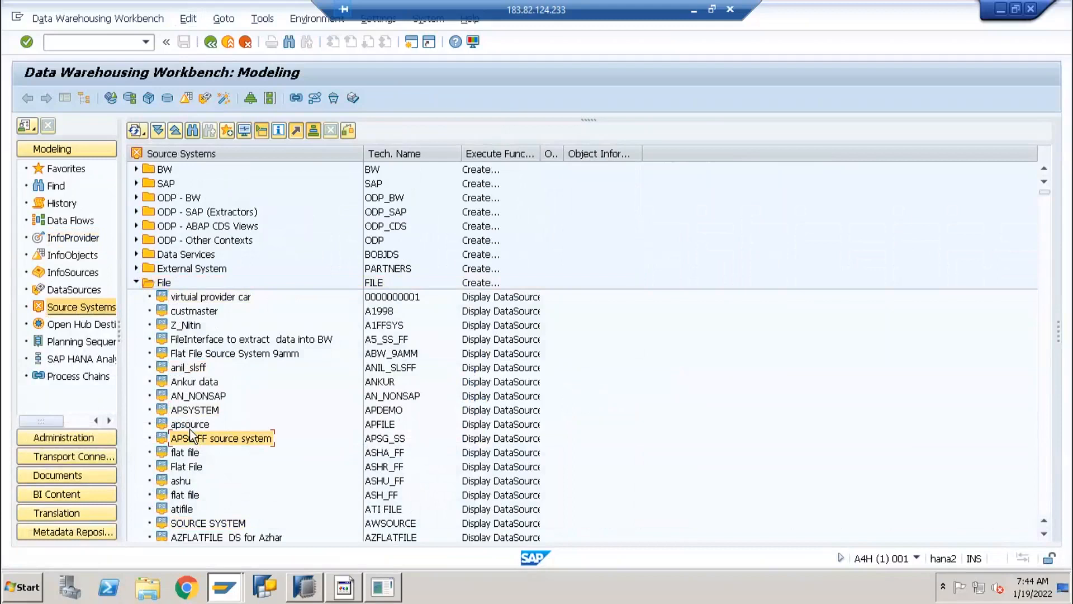
{"action": "right_click", "coordinate": [163, 288]}
{"action": "left_click", "coordinate": [178, 495]}
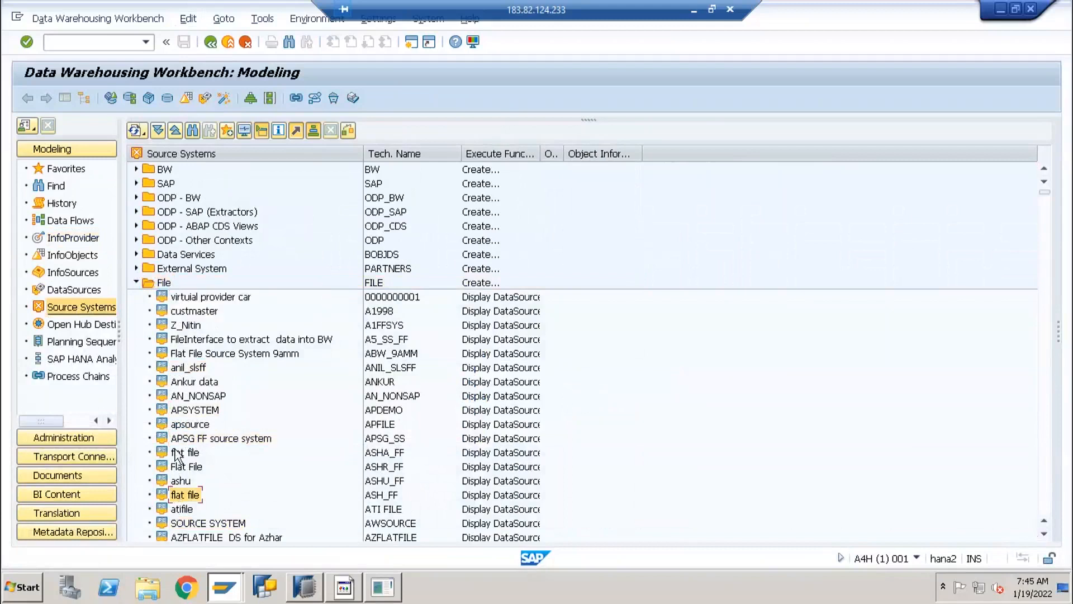
{"action": "double_click", "coordinate": [180, 524]}
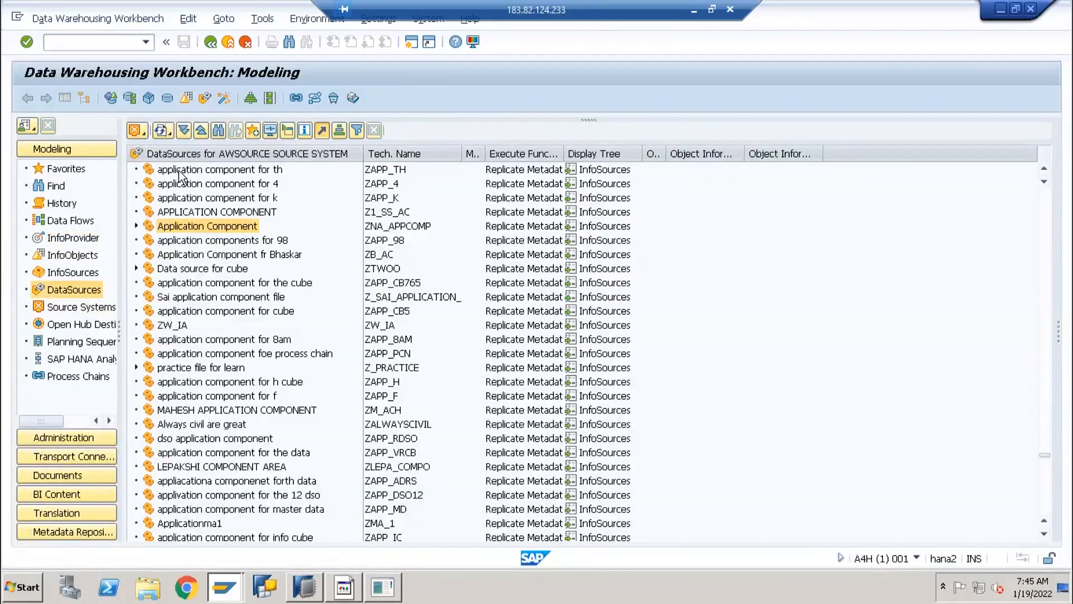
Browse up to the start of the AWSOURCE DataSource tree and search it for a person's name.
{"action": "left_click", "coordinate": [179, 169]}
{"action": "scroll", "coordinate": [183, 227], "scroll_direction": "up", "scroll_amount": 3}
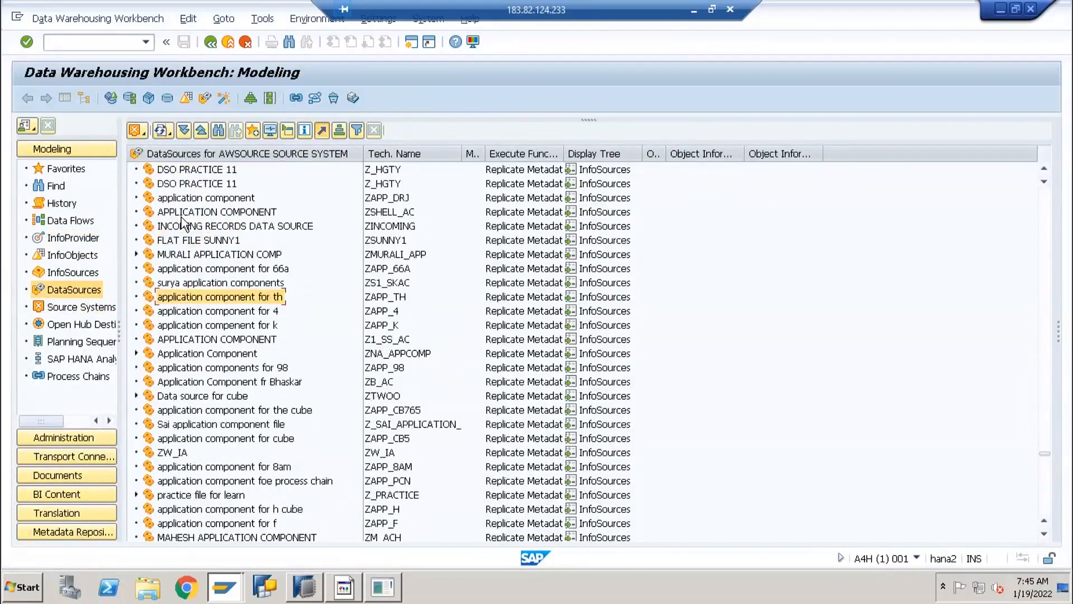
{"action": "scroll", "coordinate": [183, 227], "scroll_direction": "up", "scroll_amount": 2}
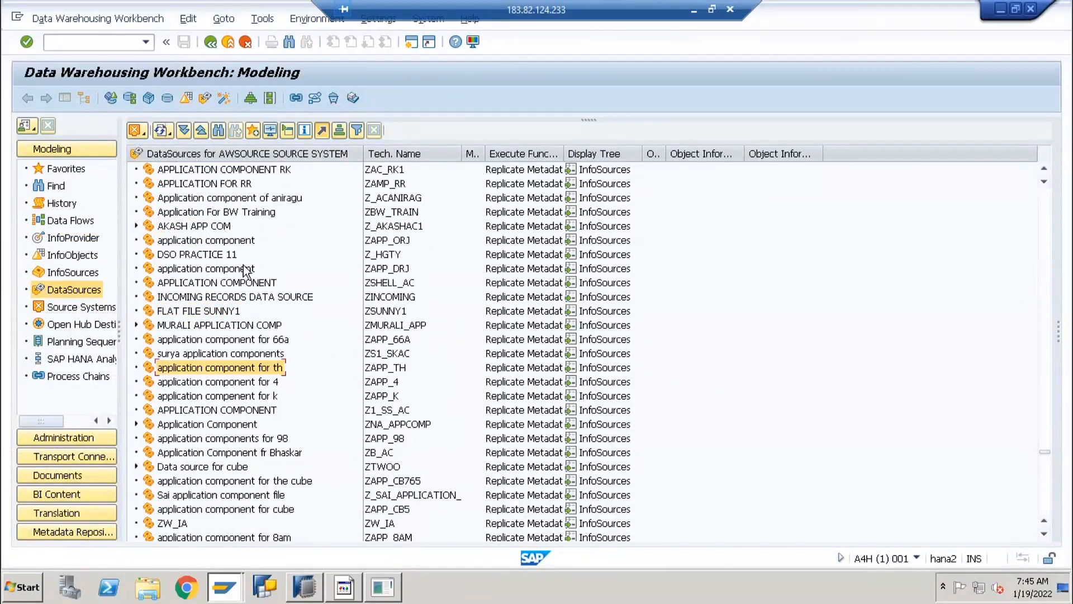
{"action": "scroll", "coordinate": [851, 240], "scroll_direction": "up", "scroll_amount": 2}
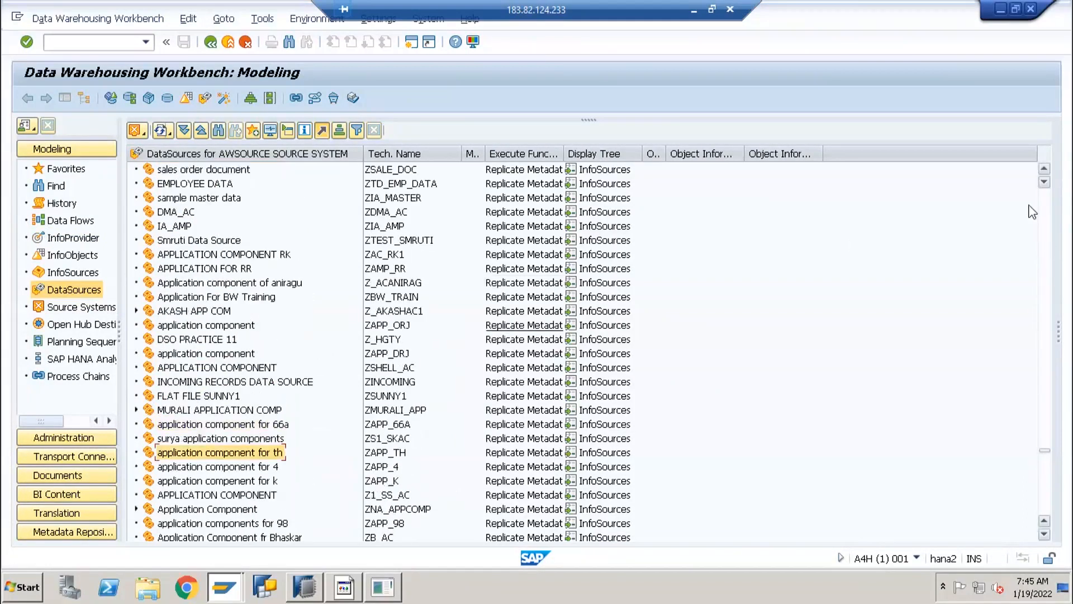
{"action": "left_click_drag", "start_coordinate": [1045, 451], "coordinate": [1050, 190]}
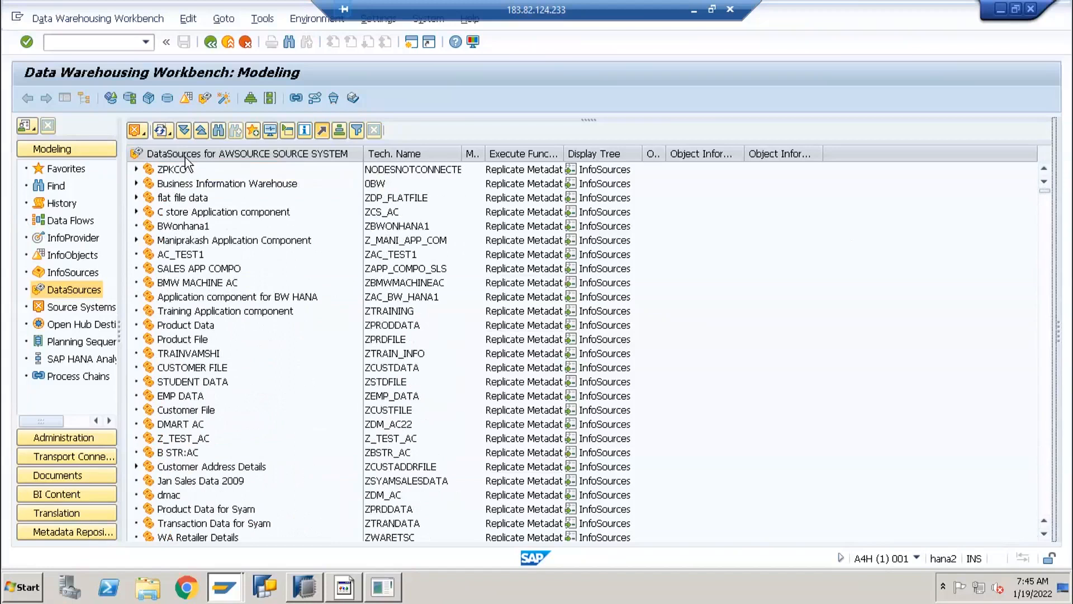
{"action": "right_click", "coordinate": [184, 165]}
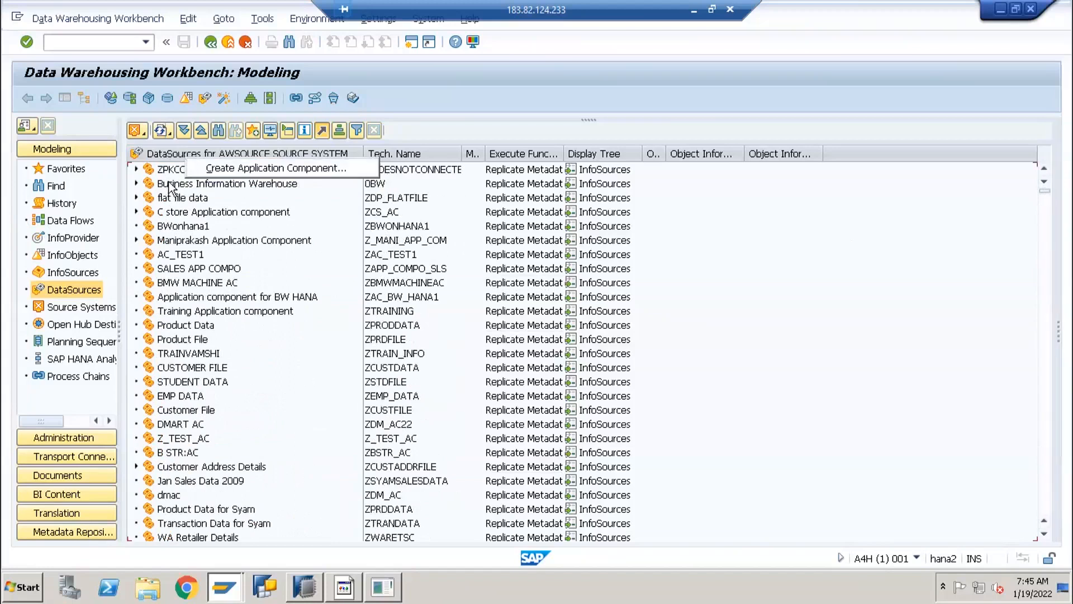
{"action": "left_click", "coordinate": [218, 130]}
{"action": "type", "text": "anitha"}
{"action": "key", "text": "Return"}
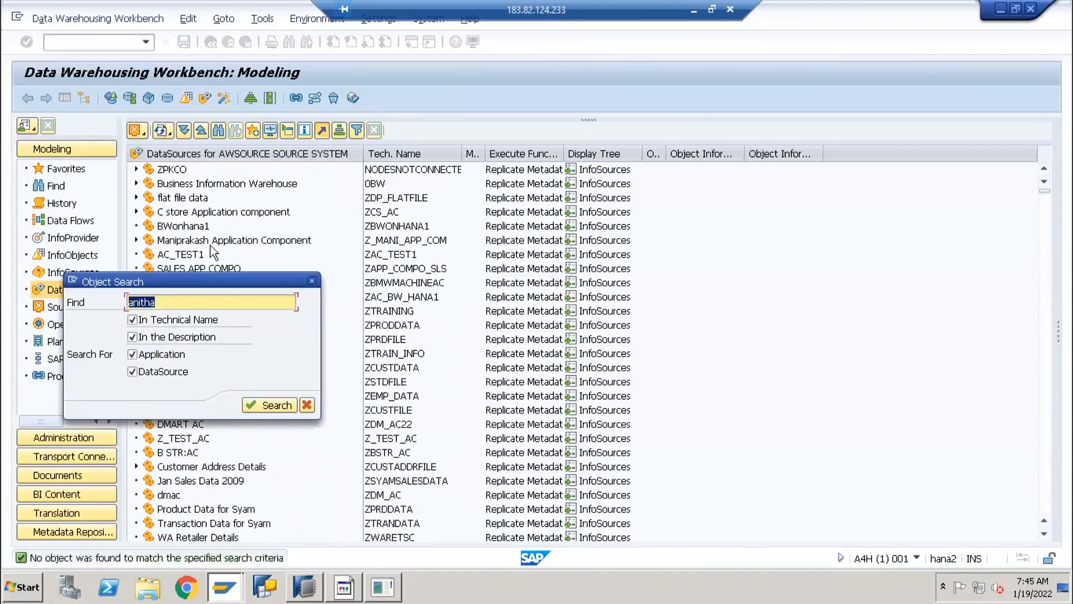
{"action": "key", "text": "Escape"}
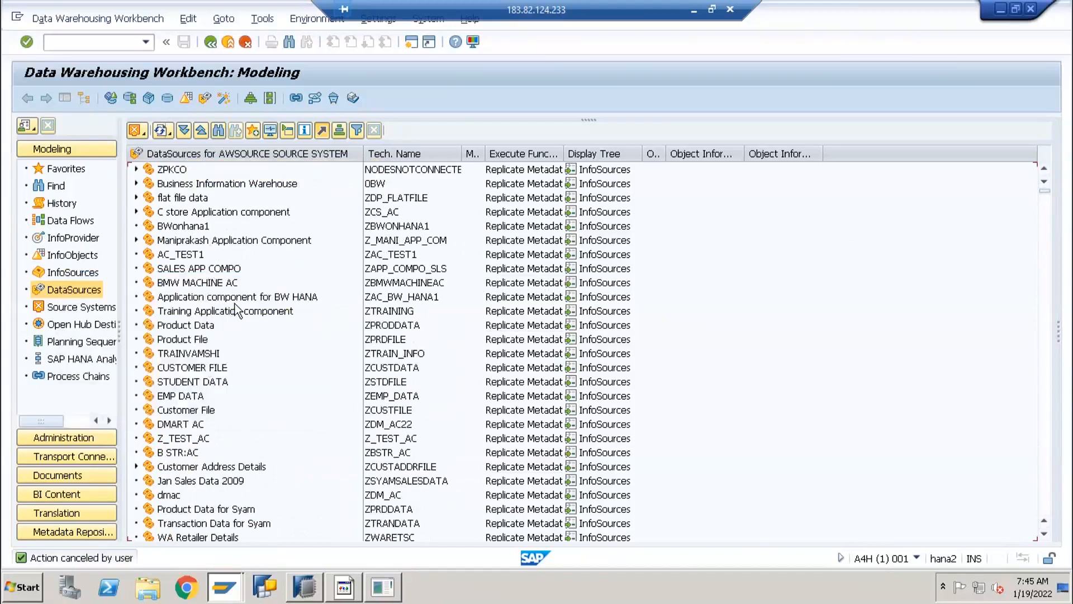
Run another object search in the AWSOURCE DataSource tree and continue to the next match.
{"action": "left_click", "coordinate": [218, 131]}
{"action": "key", "text": "Return"}
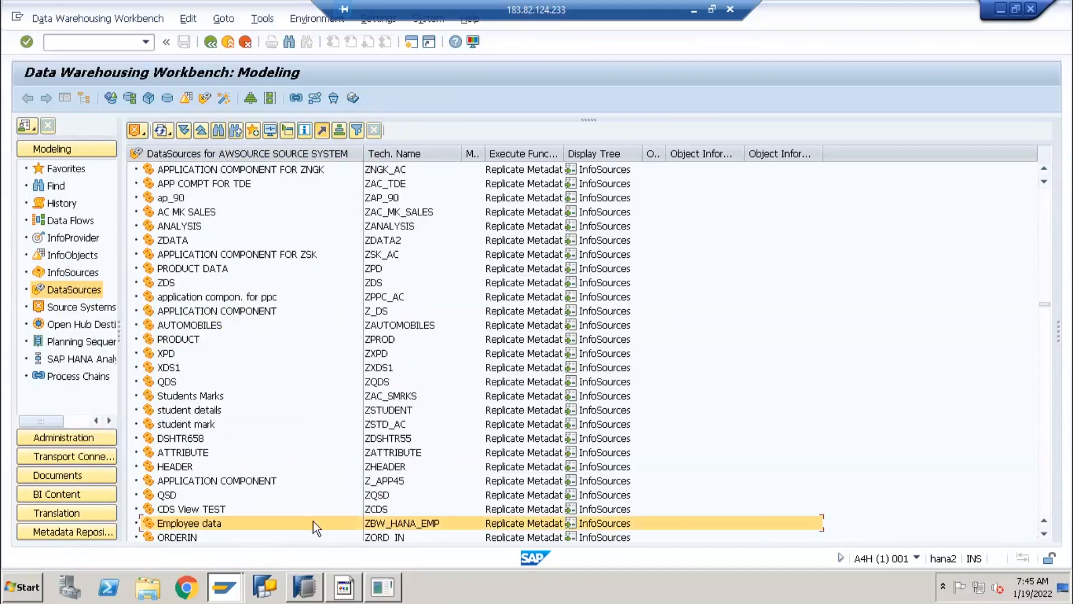
{"action": "left_click", "coordinate": [235, 130]}
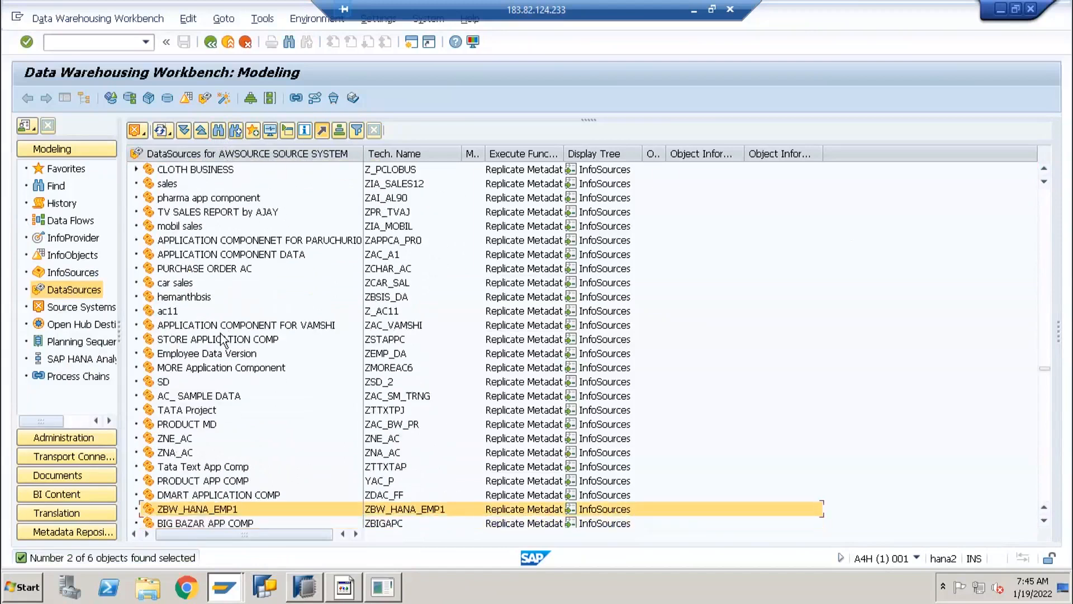
Search the technical names and descriptions in the AWSOURCE DataSource tree for na_da.
{"action": "left_click", "coordinate": [219, 132]}
{"action": "type", "text": "na"}
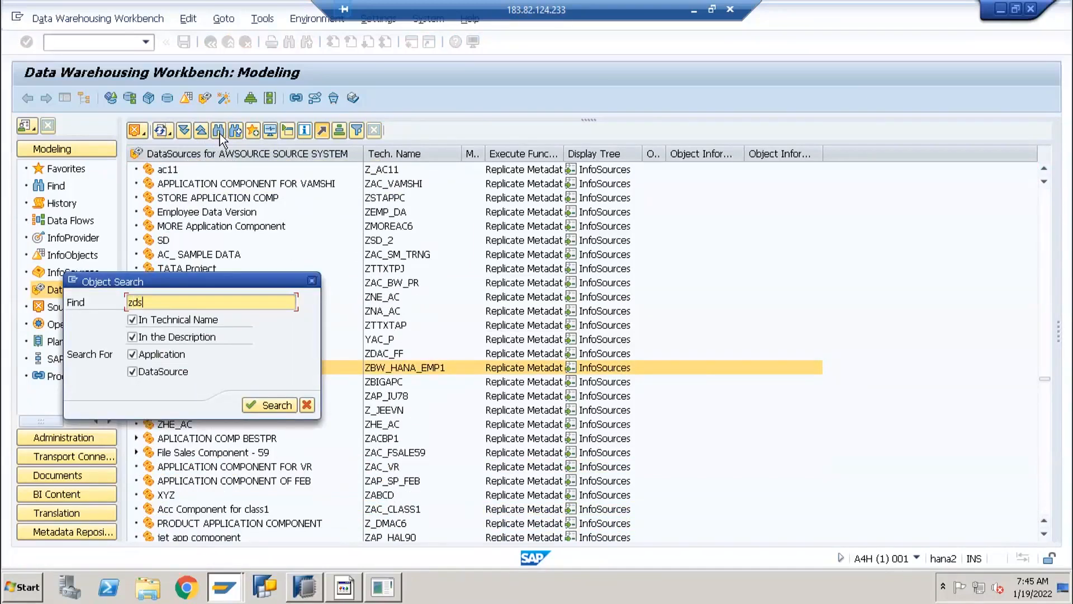
{"action": "key", "text": "Return"}
{"action": "type", "text": "na_da"}
{"action": "key", "text": "Return"}
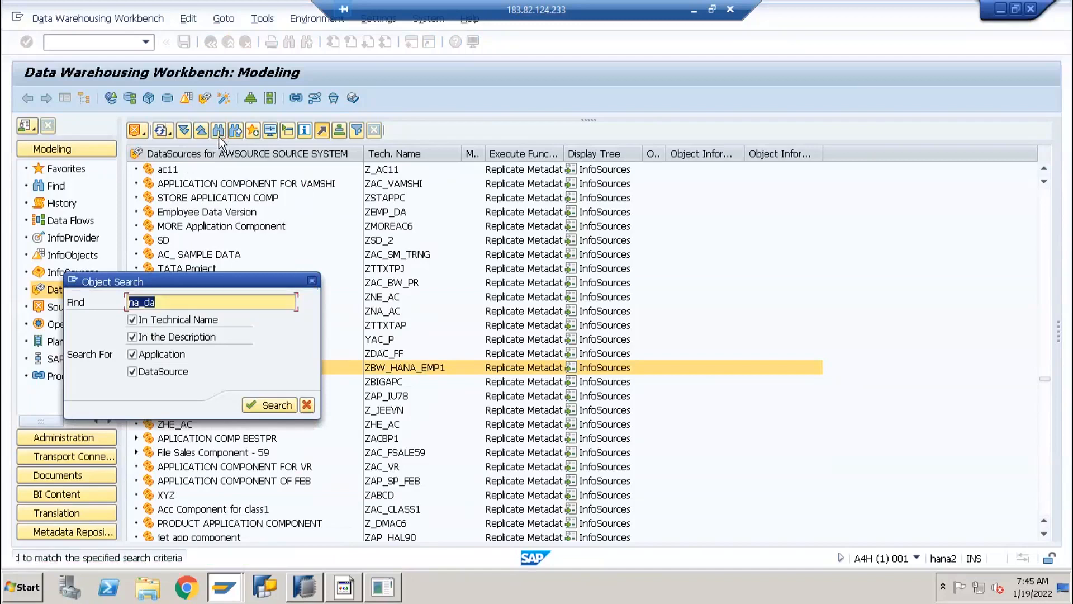
Change the search term to na_ap to locate the application component ZNA_APPCOMP.
{"action": "key", "text": "Right"}
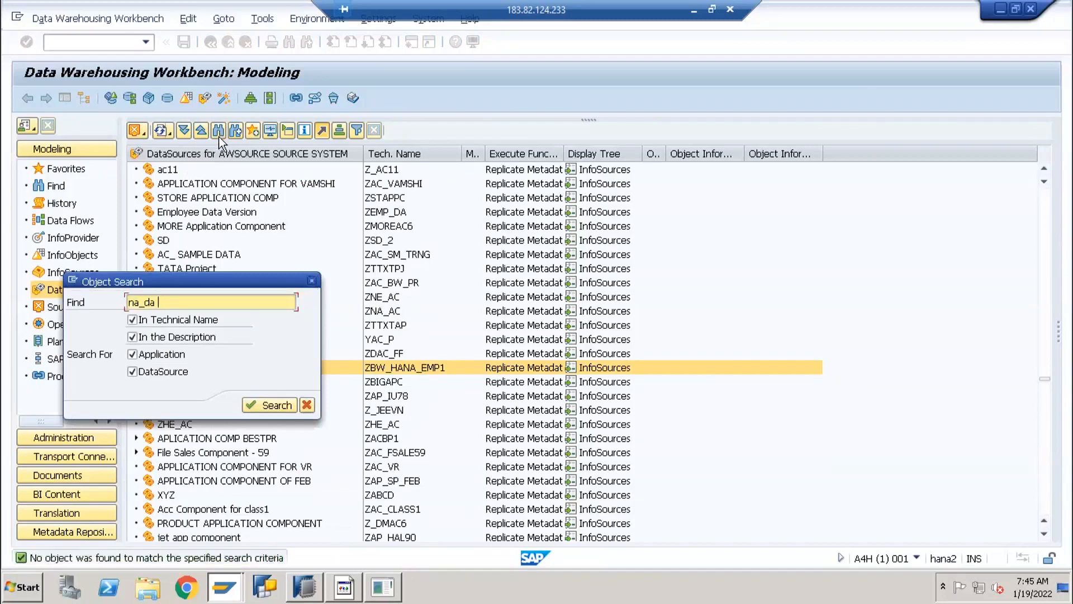
{"action": "key", "text": "BackSpace"}
{"action": "type", "text": "ap"}
{"action": "key", "text": "Return"}
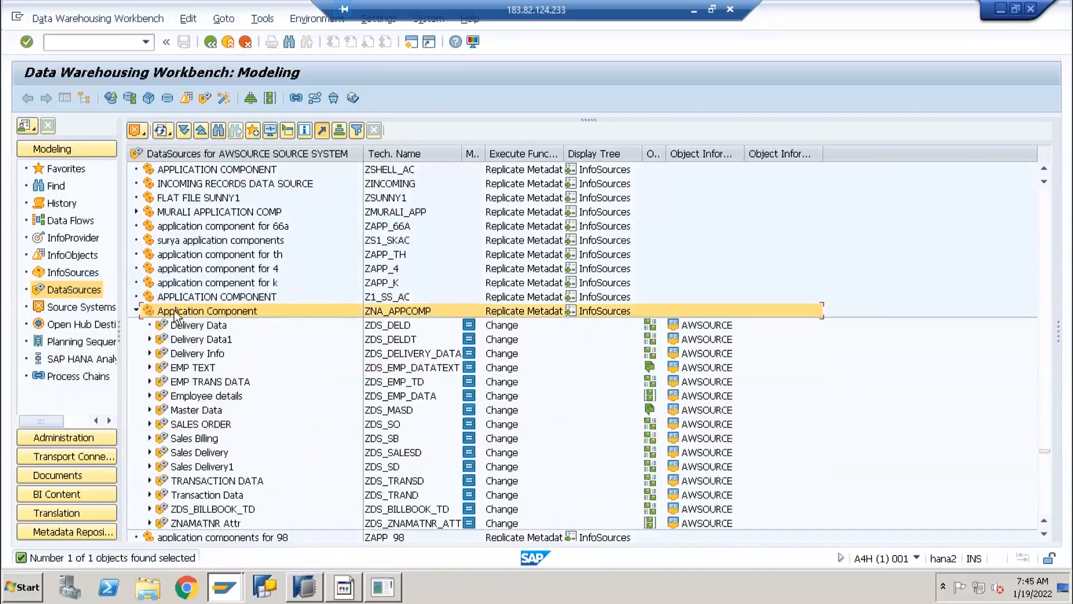
Open the Delivery Data DataSource under ZNA_APPCOMP to examine its general properties.
{"action": "left_click", "coordinate": [174, 313]}
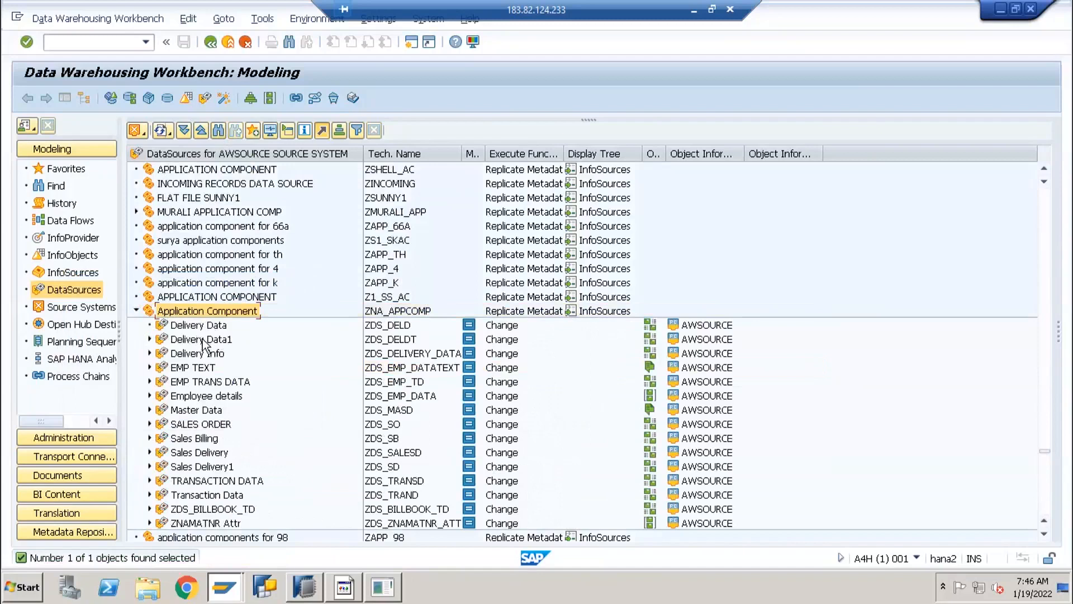
{"action": "double_click", "coordinate": [196, 325]}
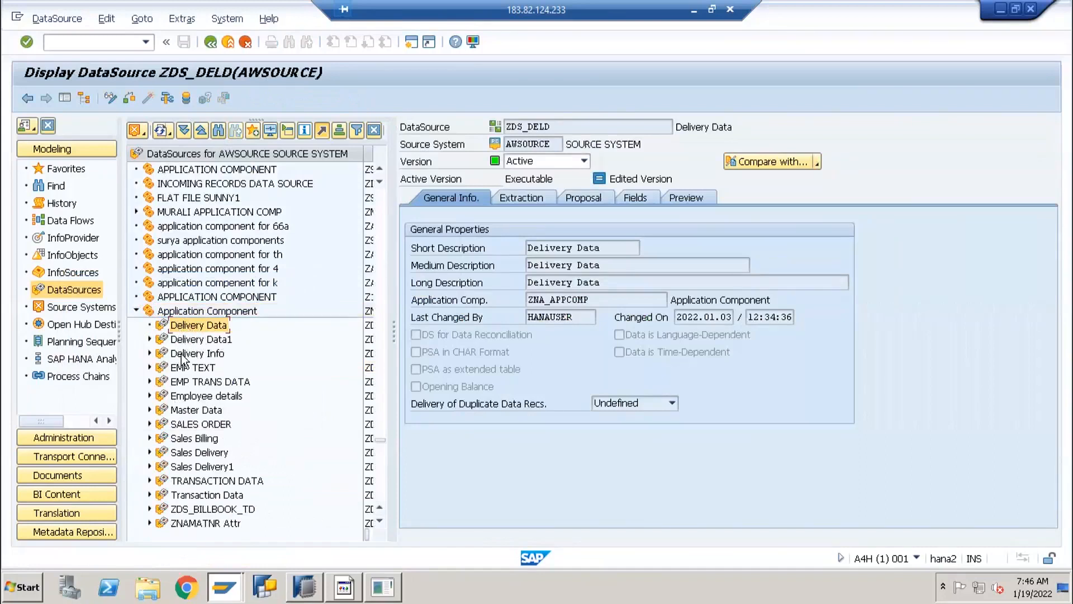
{"action": "left_click", "coordinate": [163, 327]}
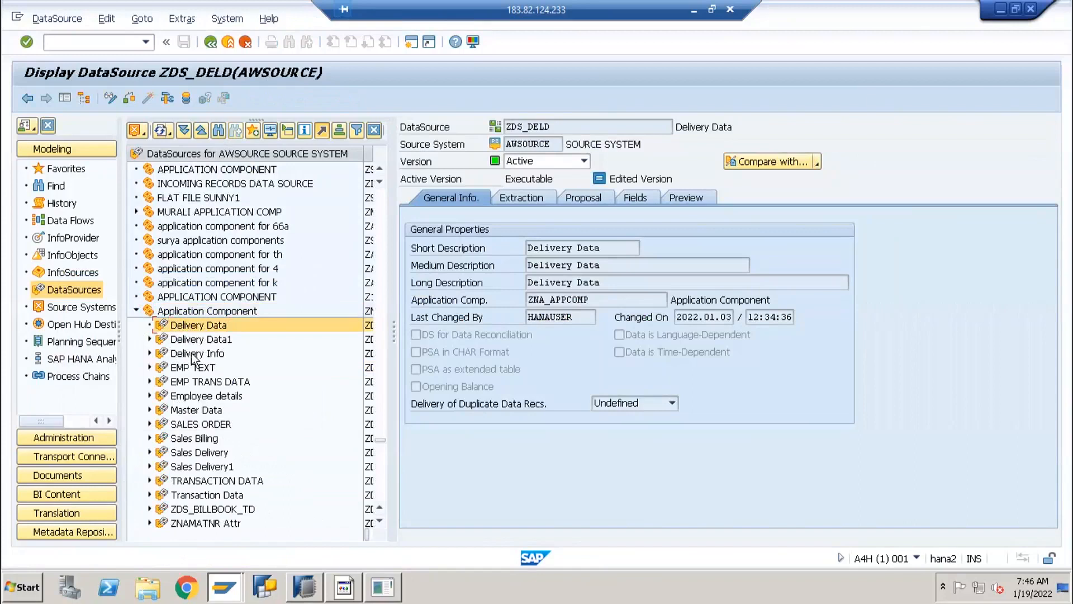
Open the field list of the Delivery Data1 DataSource and widen its InfoObject template column.
{"action": "double_click", "coordinate": [185, 340]}
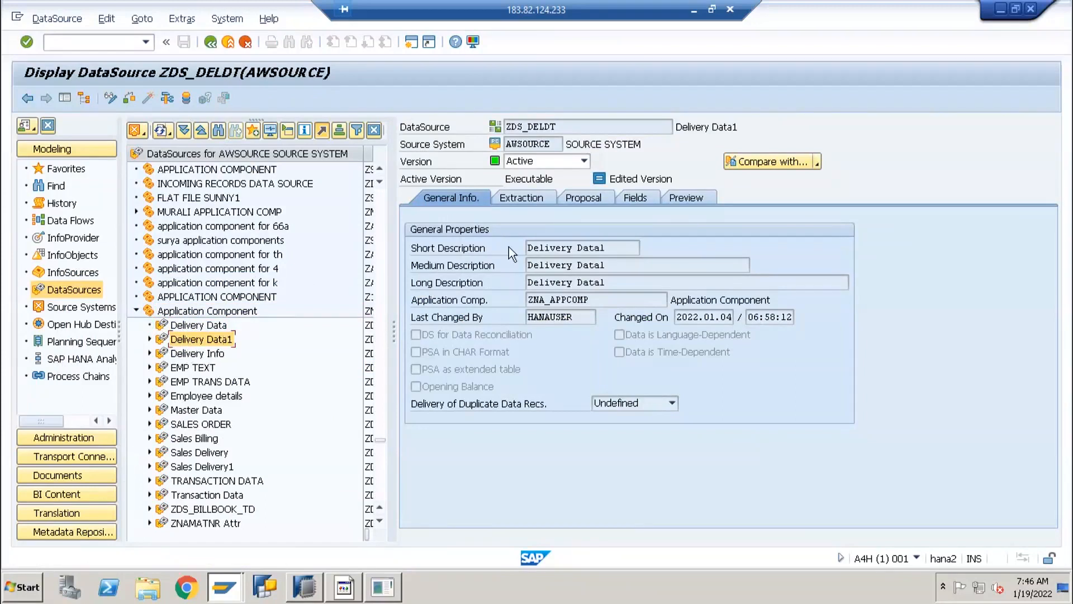
{"action": "left_click", "coordinate": [638, 200]}
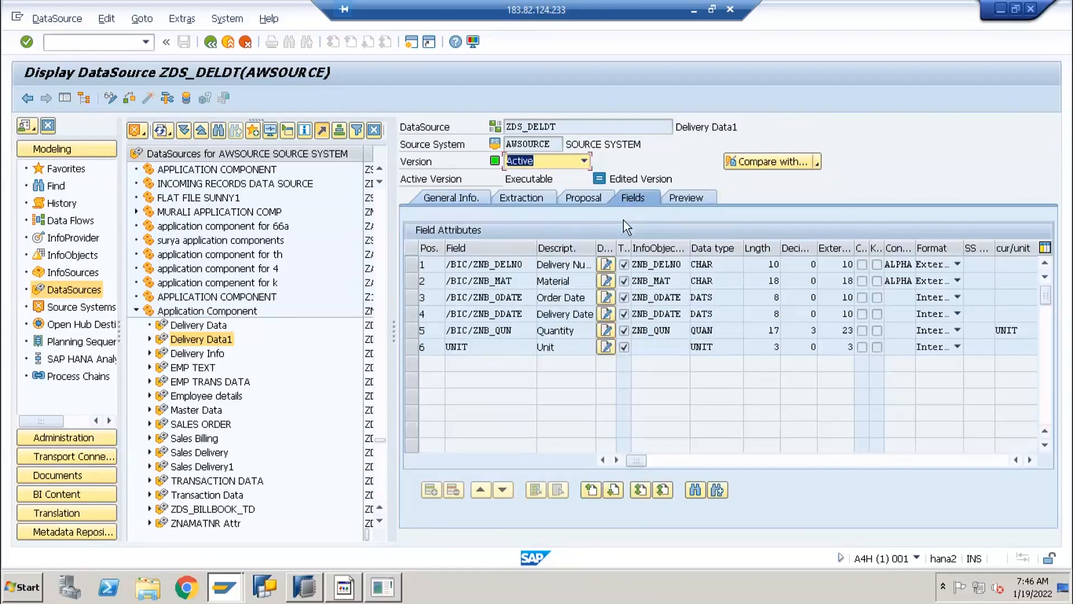
{"action": "left_click", "coordinate": [651, 269]}
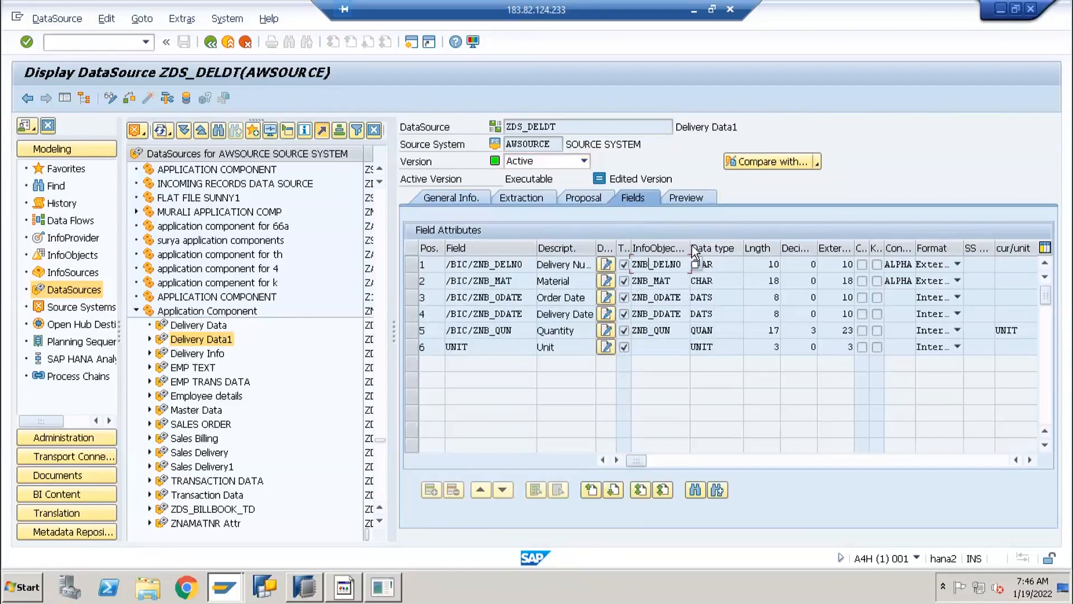
{"action": "left_click_drag", "start_coordinate": [689, 245], "coordinate": [739, 245]}
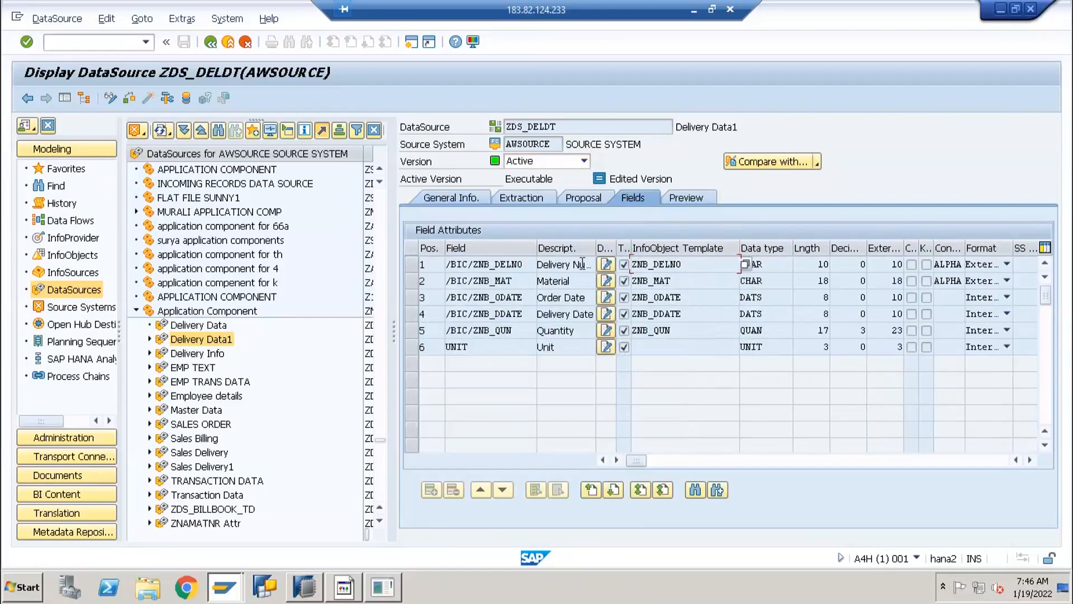
Switch to the Excel workbook, examine columns A to E of the SALES sheet, and return to the SAP window.
{"action": "left_click", "coordinate": [352, 588]}
{"action": "left_click", "coordinate": [157, 540]}
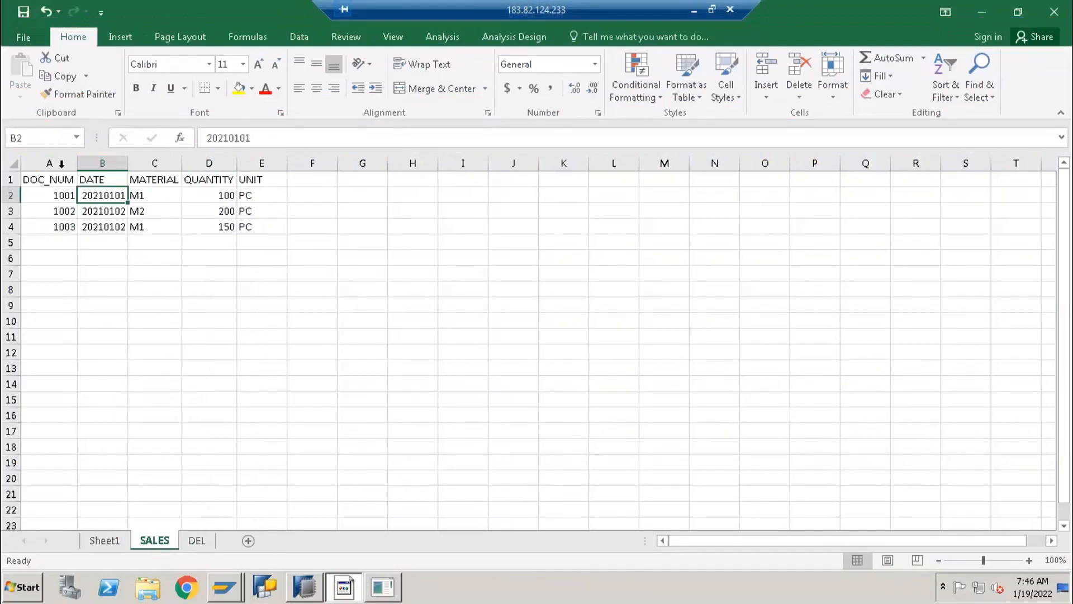
{"action": "left_click_drag", "start_coordinate": [50, 163], "coordinate": [259, 163]}
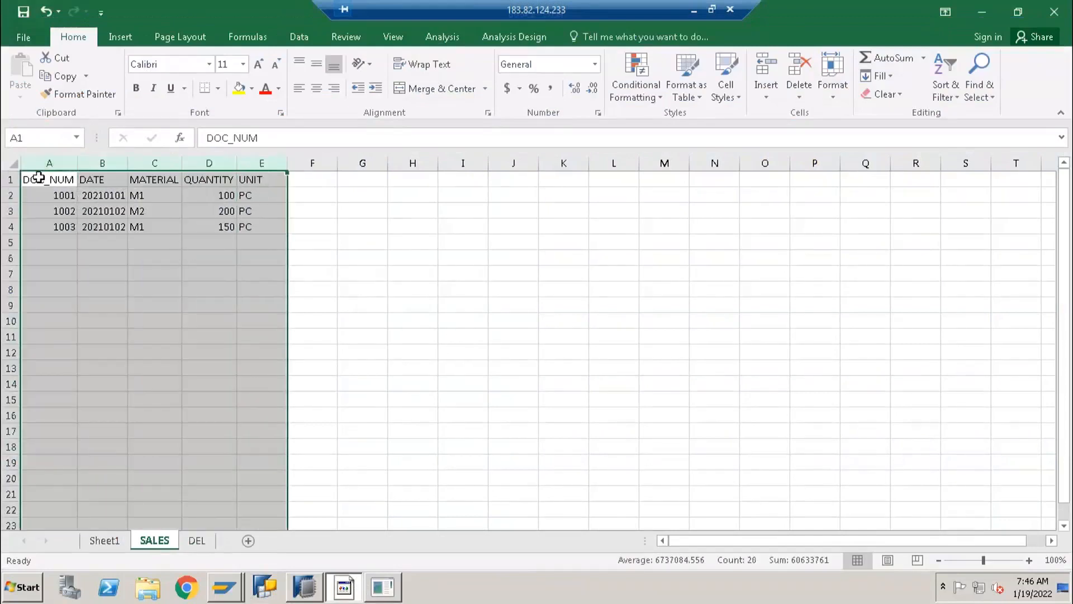
{"action": "left_click", "coordinate": [47, 179]}
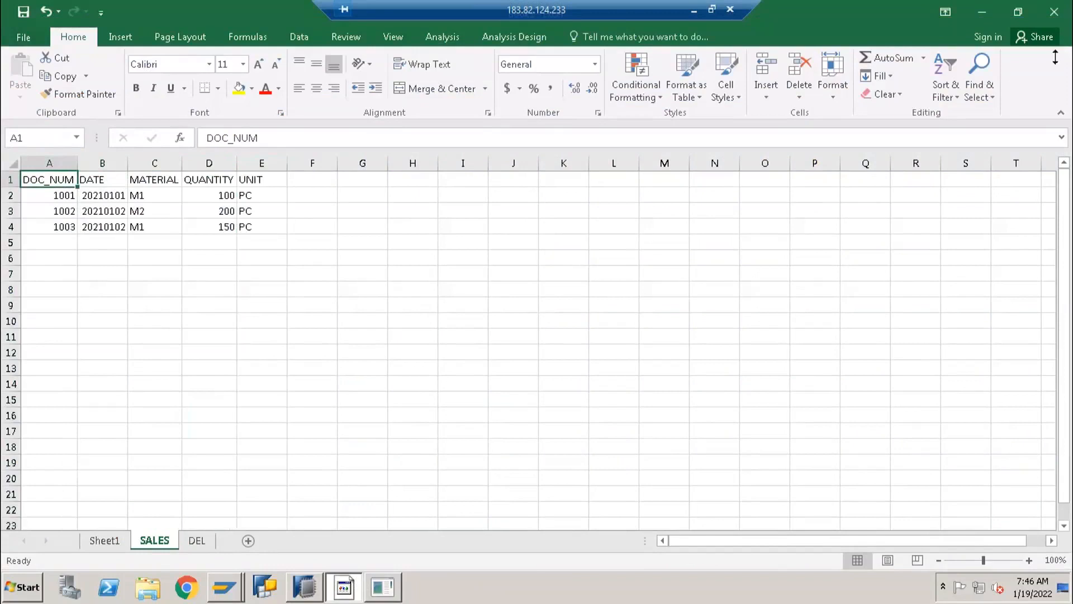
{"action": "left_click", "coordinate": [982, 12]}
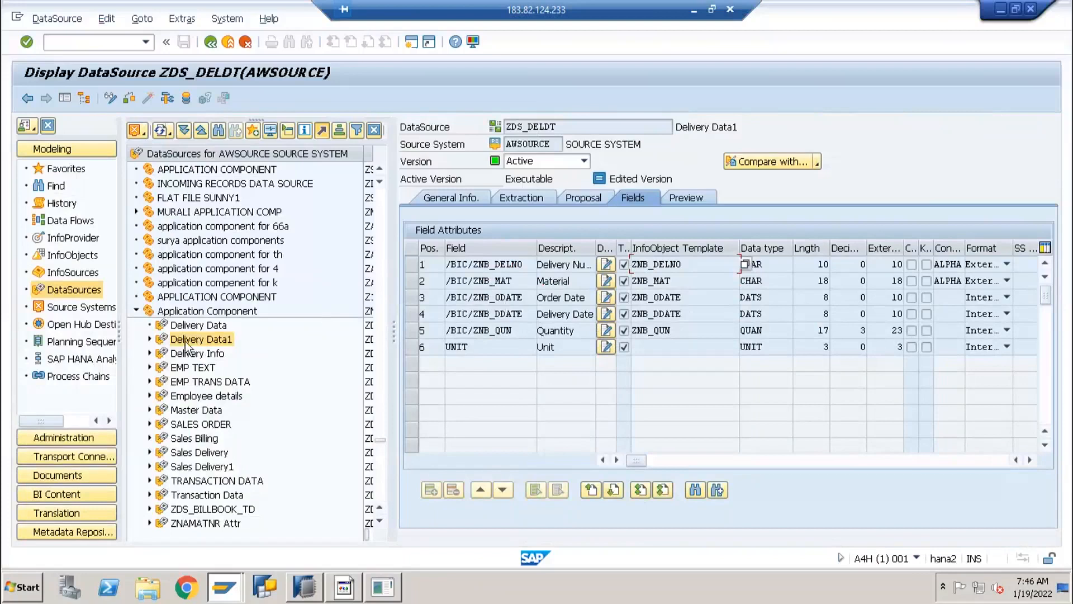
Examine the InfoObject templates assigned to the delivery number and material fields of Delivery Data1.
{"action": "double_click", "coordinate": [700, 263]}
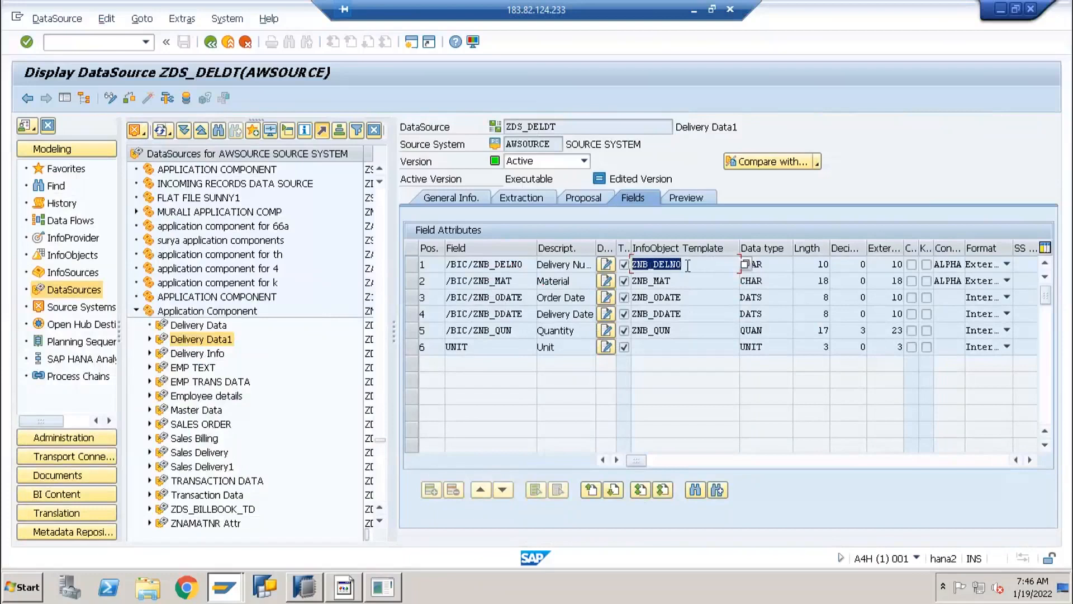
{"action": "left_click", "coordinate": [687, 266]}
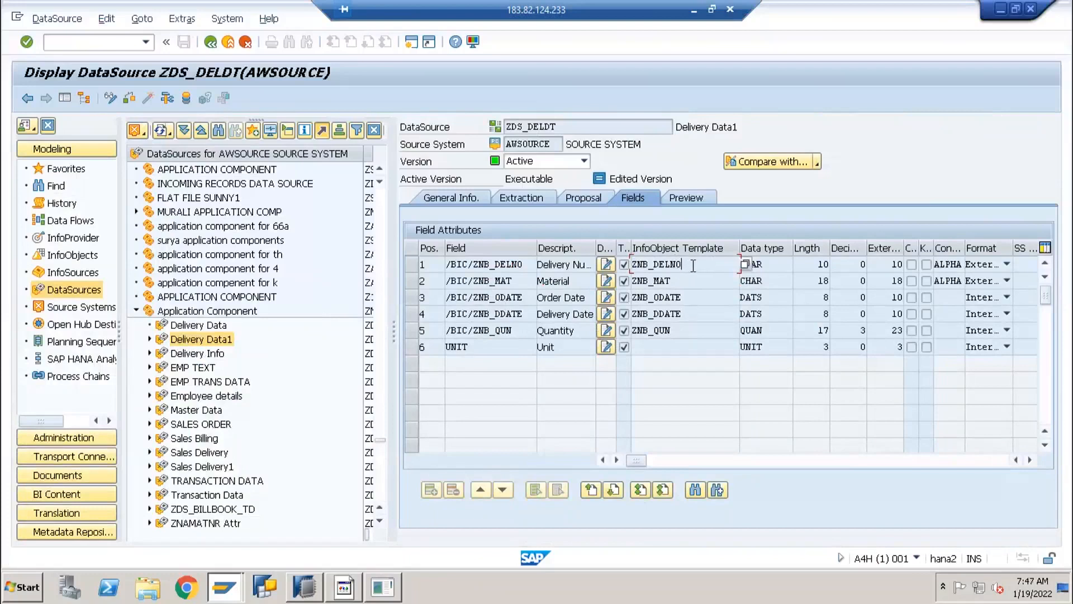
{"action": "left_click_drag", "start_coordinate": [656, 261], "coordinate": [636, 258]}
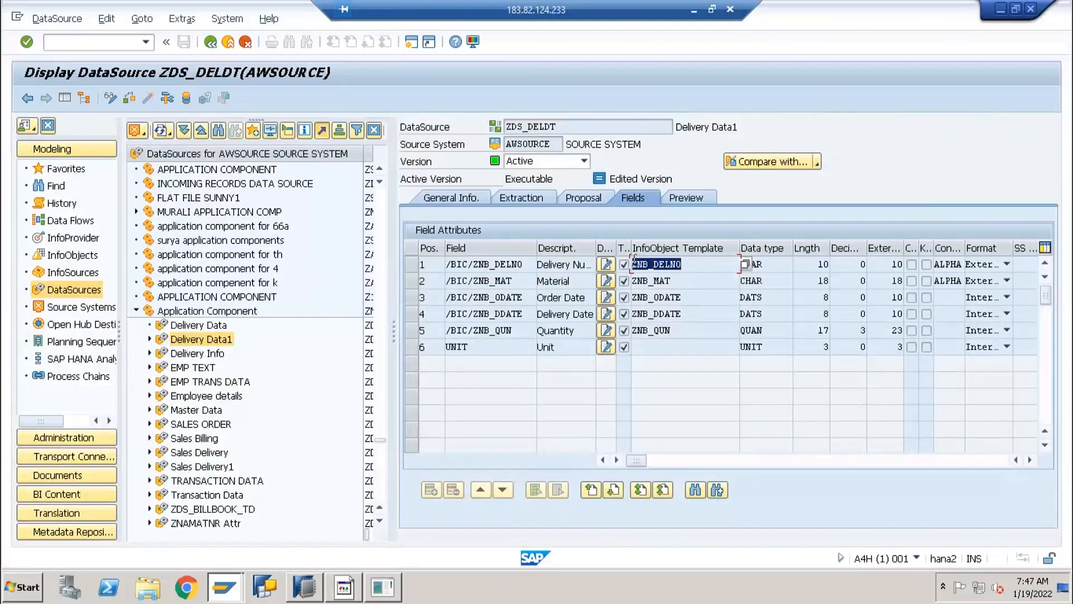
{"action": "left_click", "coordinate": [687, 281]}
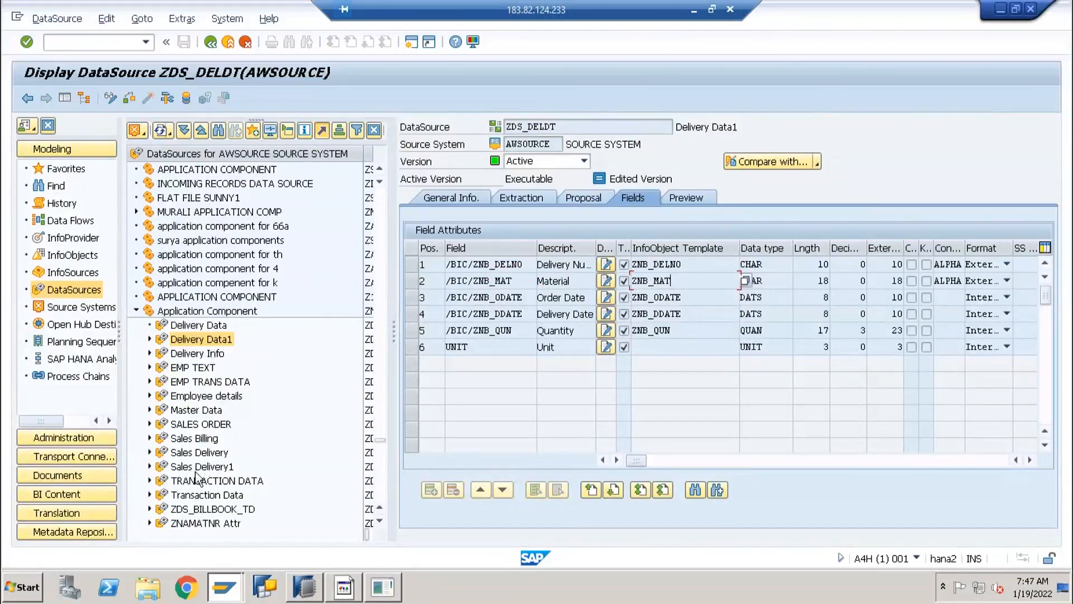
Open the SALES ORDER DataSource under ZNA_APPCOMP and display its field list.
{"action": "scroll", "coordinate": [199, 464], "scroll_direction": "down", "scroll_amount": 3}
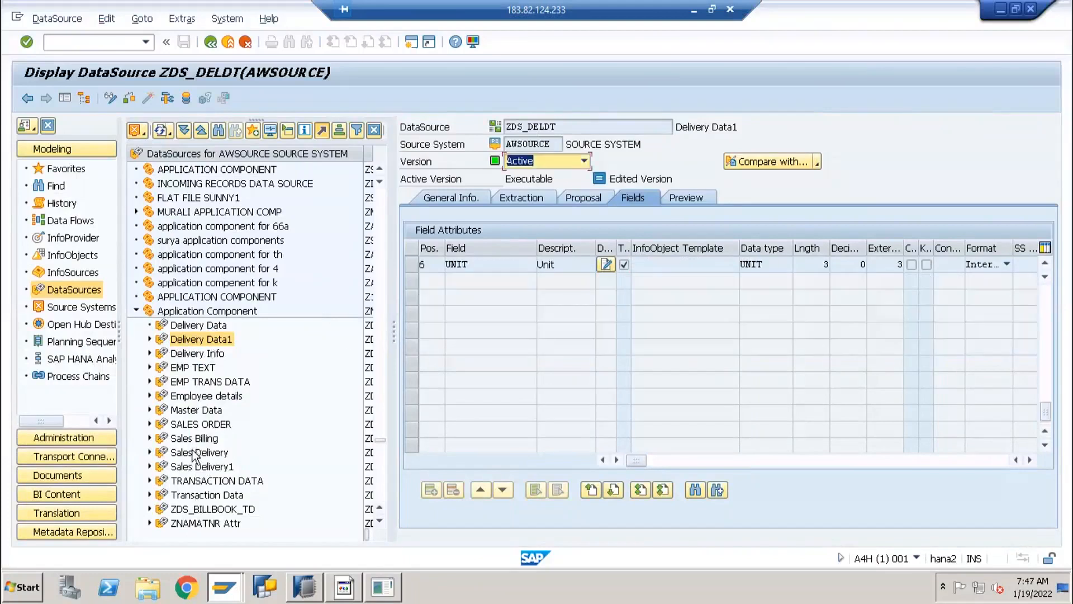
{"action": "left_click", "coordinate": [196, 453]}
{"action": "scroll", "coordinate": [202, 425], "scroll_direction": "down", "scroll_amount": 2}
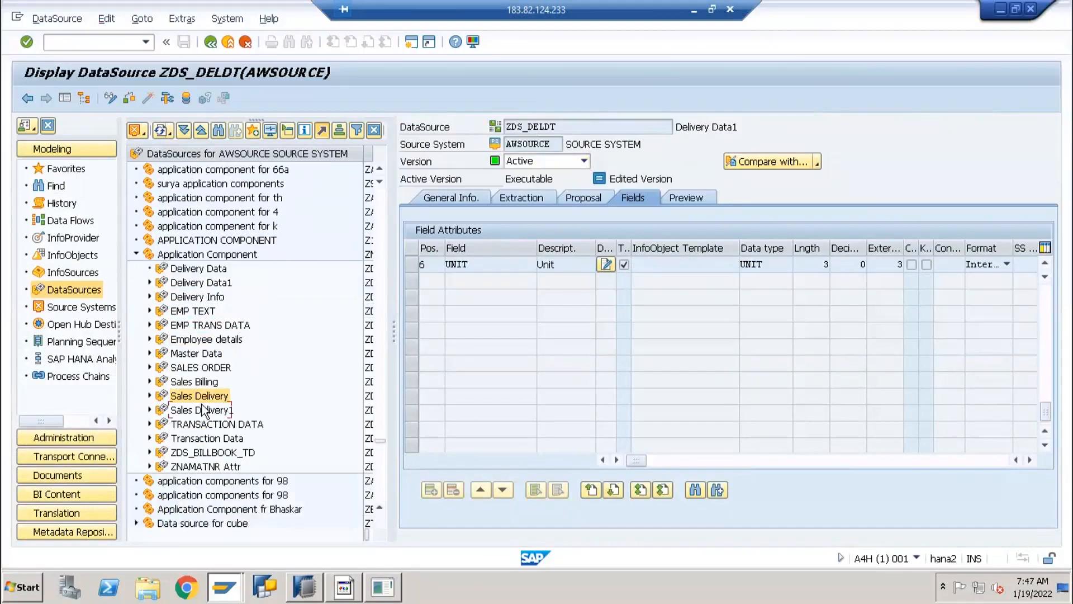
{"action": "double_click", "coordinate": [199, 368]}
{"action": "left_click", "coordinate": [633, 198]}
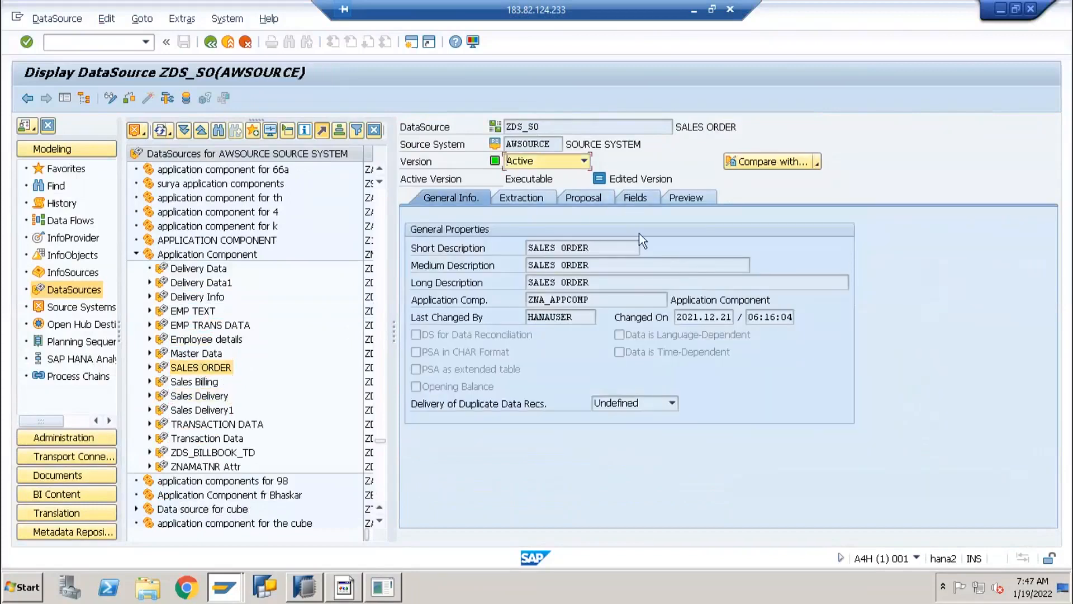
Copy the InfoObject template names ZNA_DOCN, ZNA_DATE, ZNA_MAT and ZNA_QUAN from the SALES ORDER fields into a new Notepad document.
{"action": "left_click", "coordinate": [660, 266]}
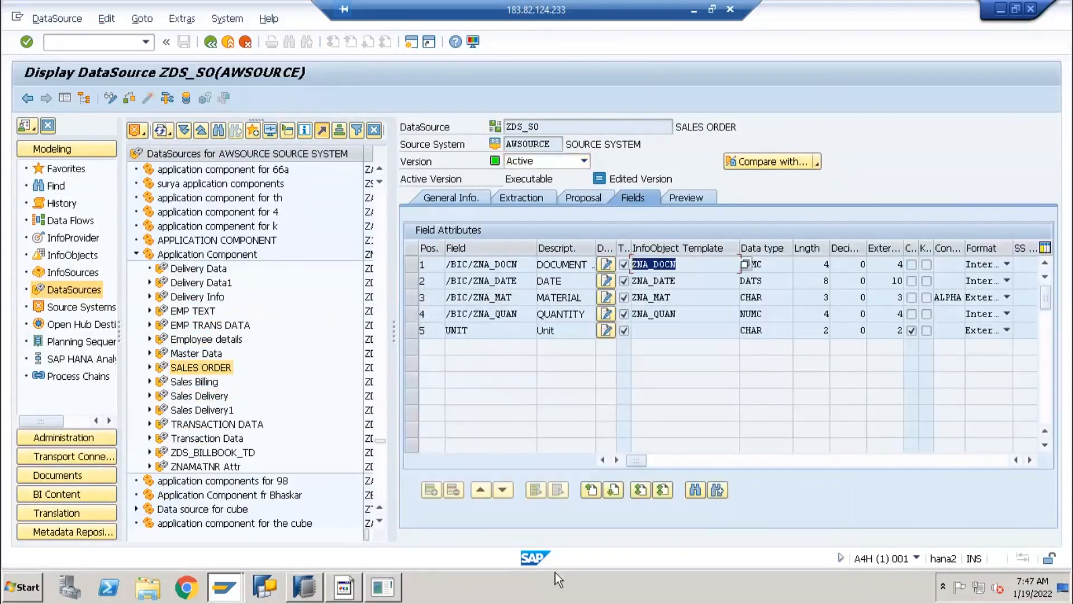
{"action": "left_click", "coordinate": [681, 312]}
{"action": "key", "text": "ctrl+y"}
{"action": "left_click_drag", "start_coordinate": [634, 259], "coordinate": [677, 313]}
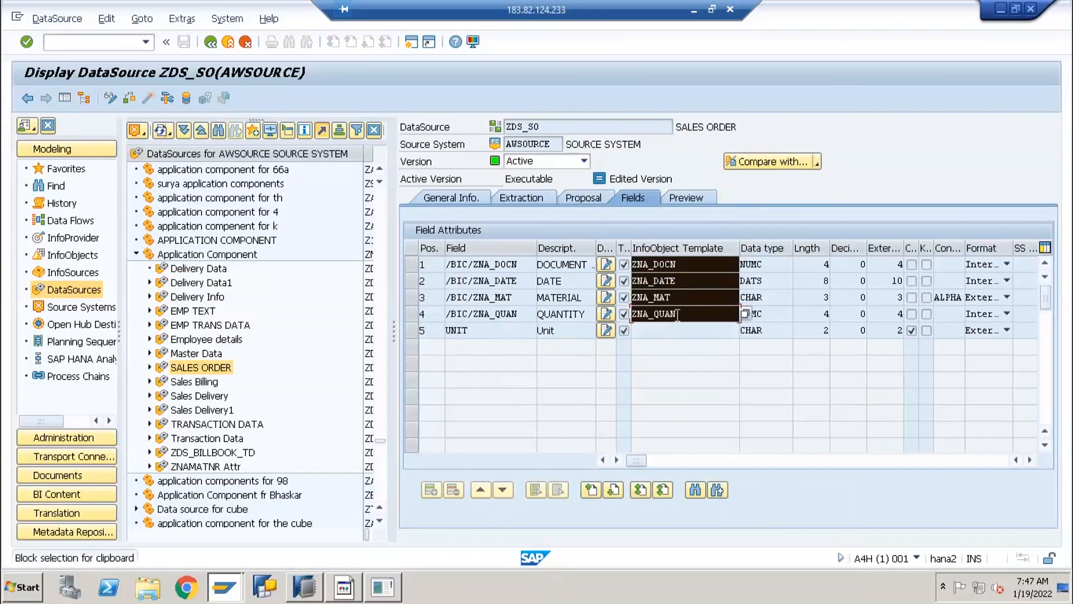
{"action": "key", "text": "ctrl+c"}
{"action": "key", "text": "super+r"}
{"action": "key", "text": "Return"}
{"action": "key", "text": "ctrl+v"}
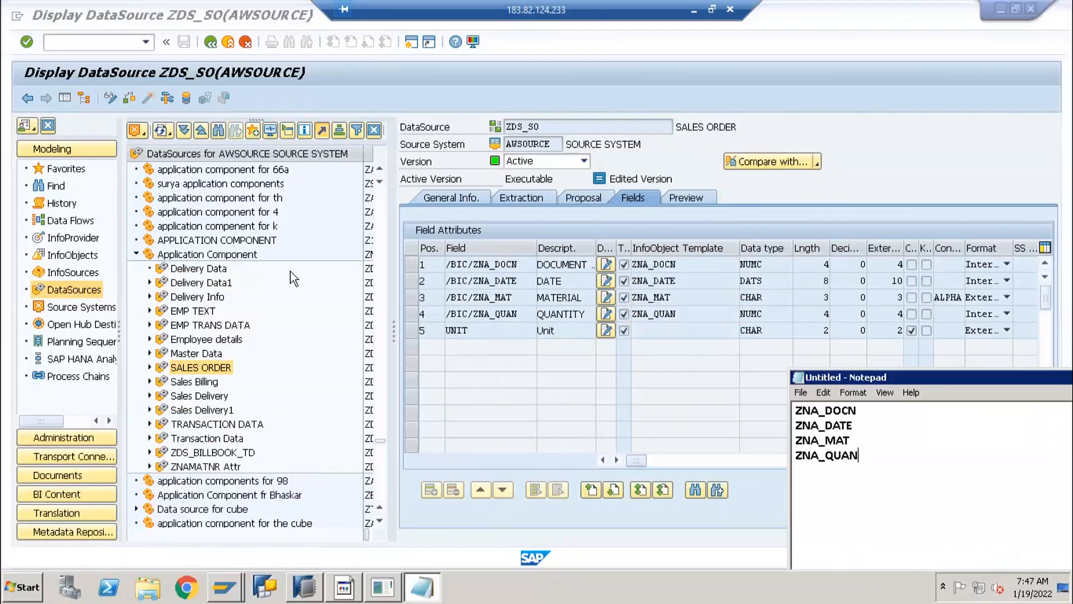
Create the application component JA_APP_COMP with the long description "JA Component" in the AWSOURCE DataSource tree.
{"action": "left_click", "coordinate": [230, 279]}
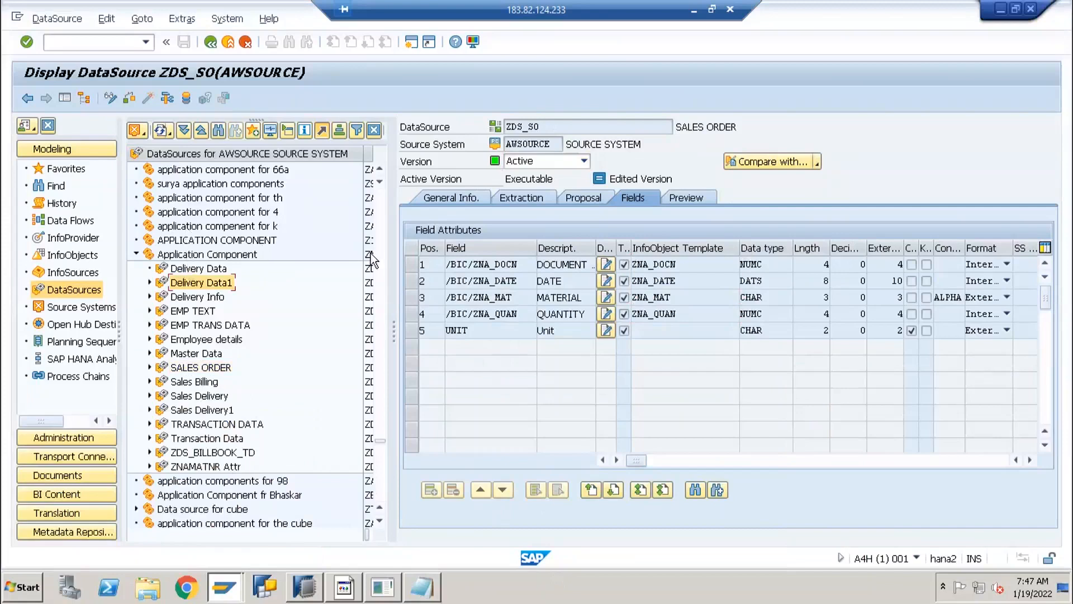
{"action": "right_click", "coordinate": [206, 161]}
{"action": "left_click", "coordinate": [226, 167]}
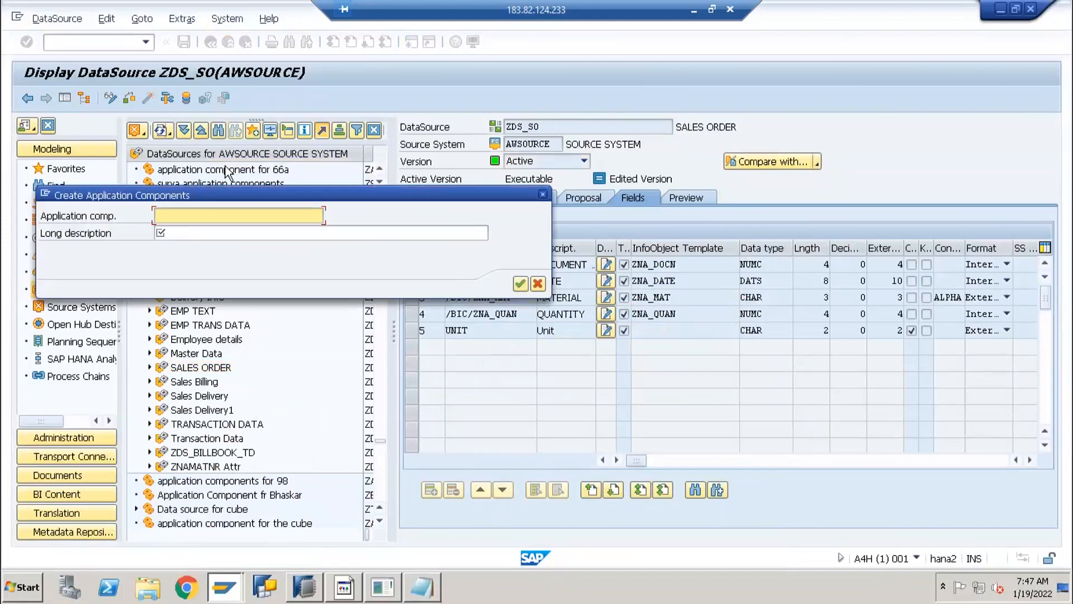
{"action": "type", "text": "J"}
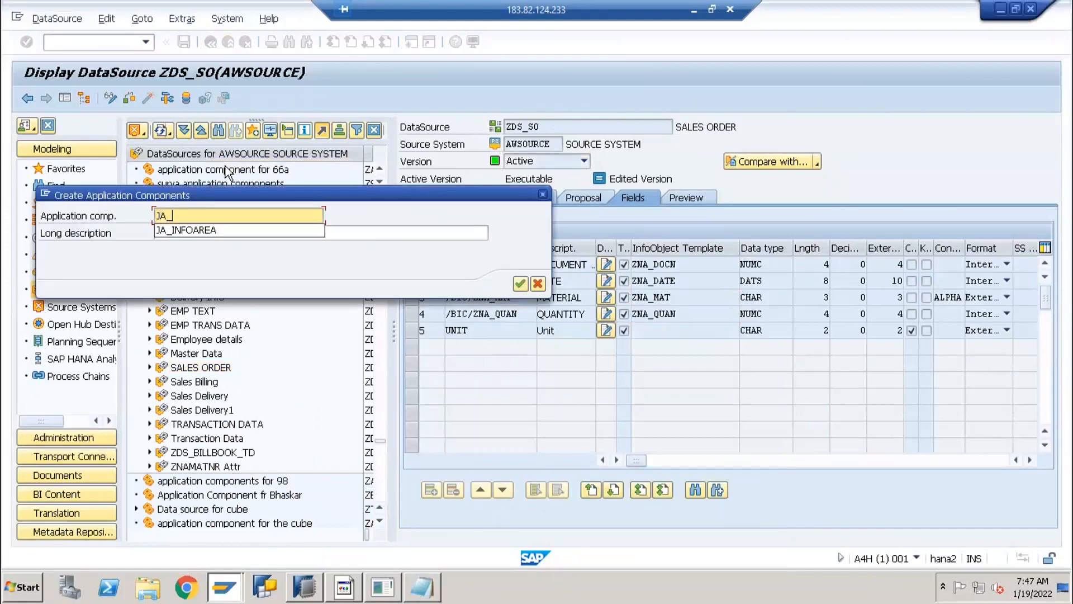
{"action": "type", "text": "A_APP_COMP"}
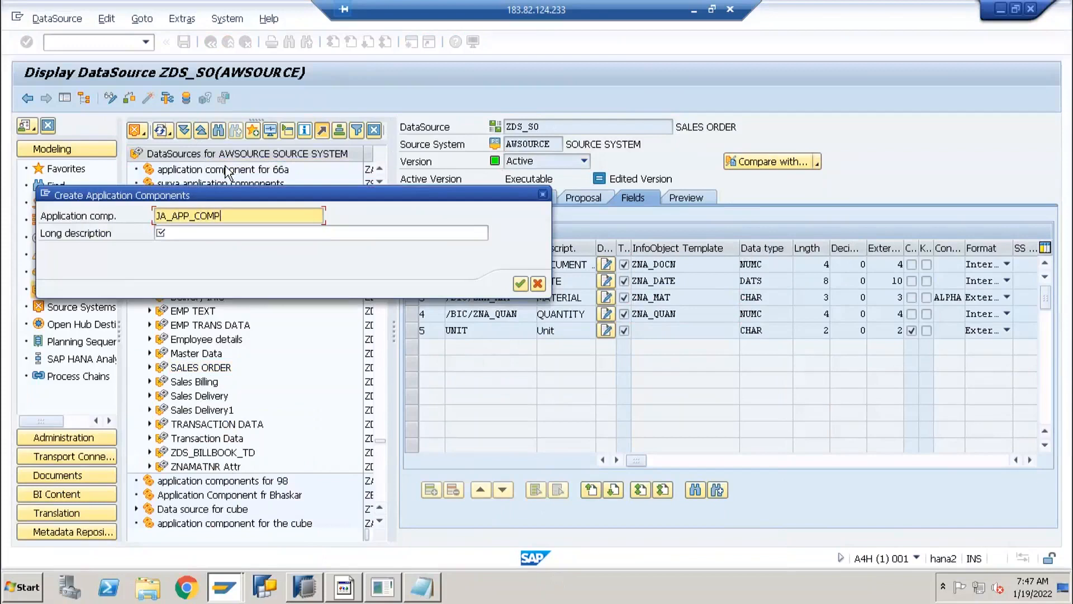
{"action": "key", "text": "Tab"}
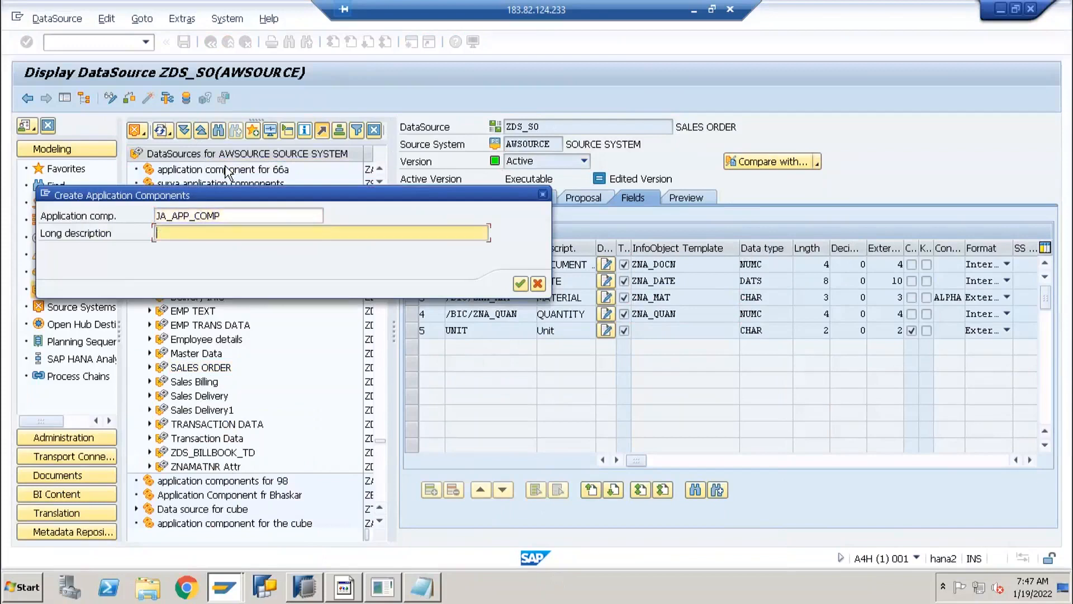
{"action": "type", "text": "JA Component"}
{"action": "key", "text": "Return"}
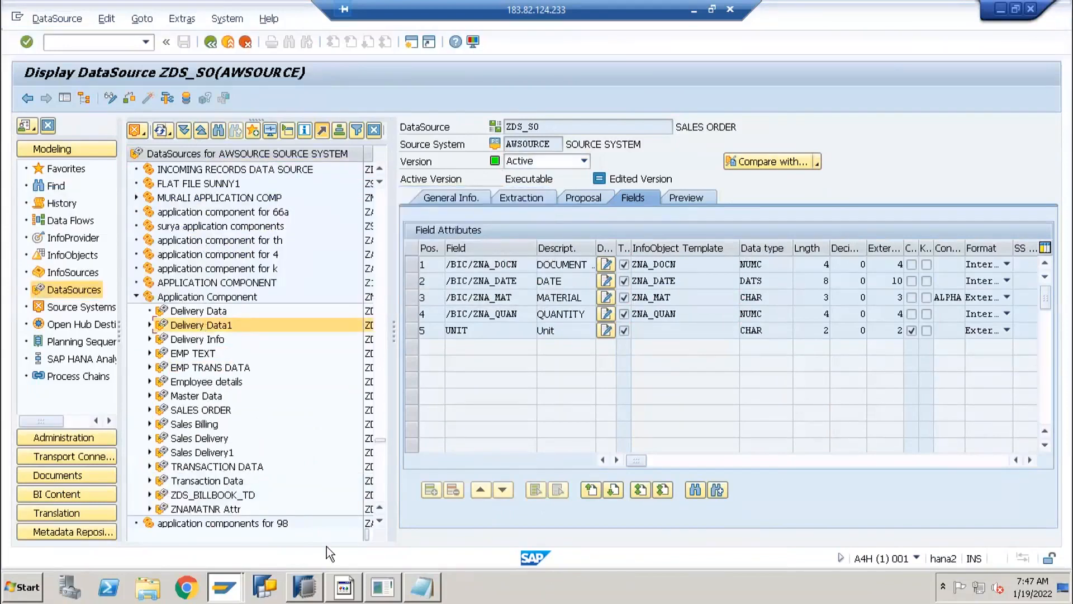
Search the AWSOURCE DataSource tree for ja_com.
{"action": "left_click", "coordinate": [220, 131]}
{"action": "type", "text": "ja_com"}
{"action": "key", "text": "Return"}
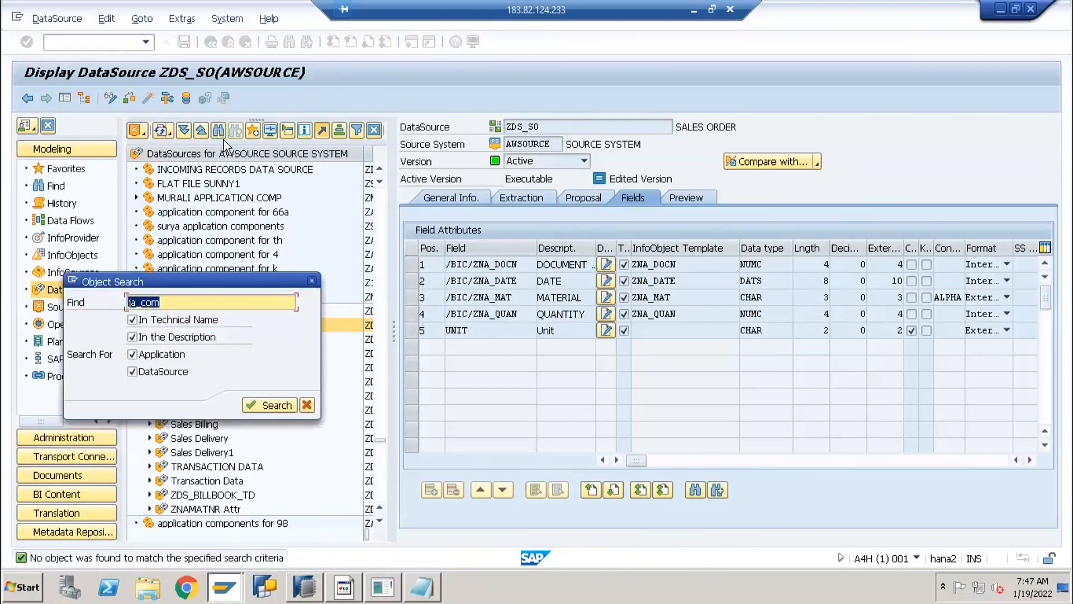
Change the search term to ja_app to locate JA Component, and close the SALES ORDER DataSource display.
{"action": "key", "text": "End"}
{"action": "key", "text": "BackSpace"}
{"action": "key", "text": "BackSpace"}
{"action": "key", "text": "BackSpace"}
{"action": "type", "text": "app"}
{"action": "key", "text": "Return"}
{"action": "left_click", "coordinate": [228, 43]}
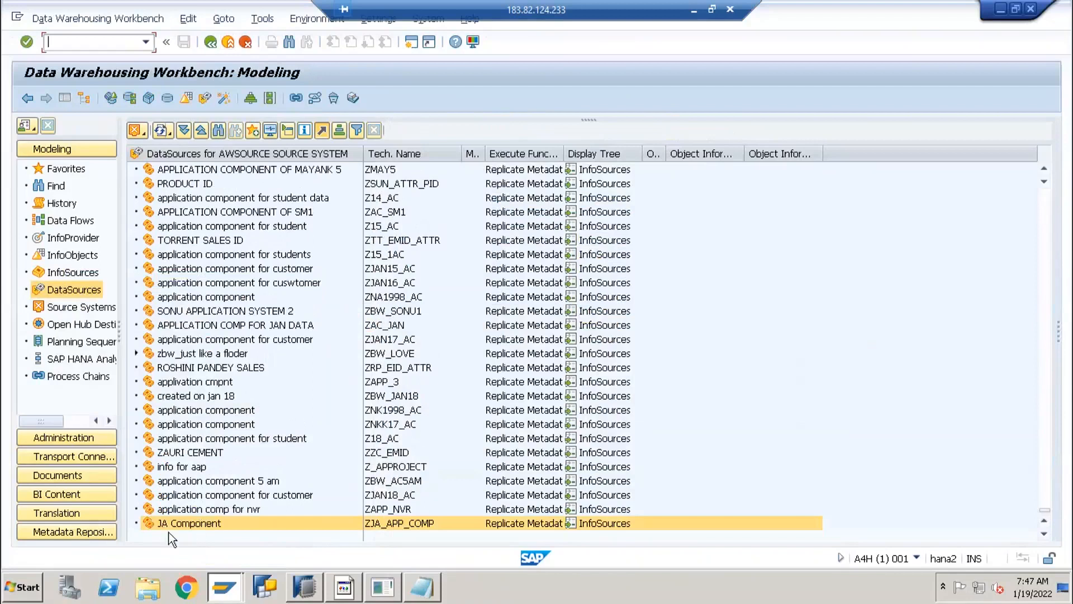
Create the DataSource ZDS_JA_SALES with the data type Transaction Data under JA Component.
{"action": "right_click", "coordinate": [186, 524]}
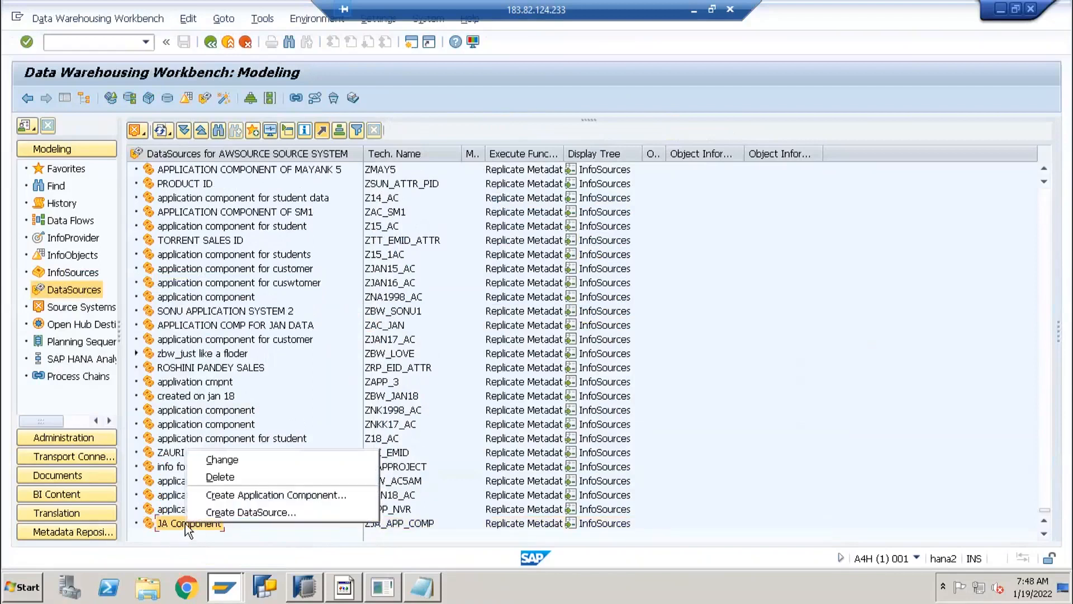
{"action": "left_click", "coordinate": [223, 512]}
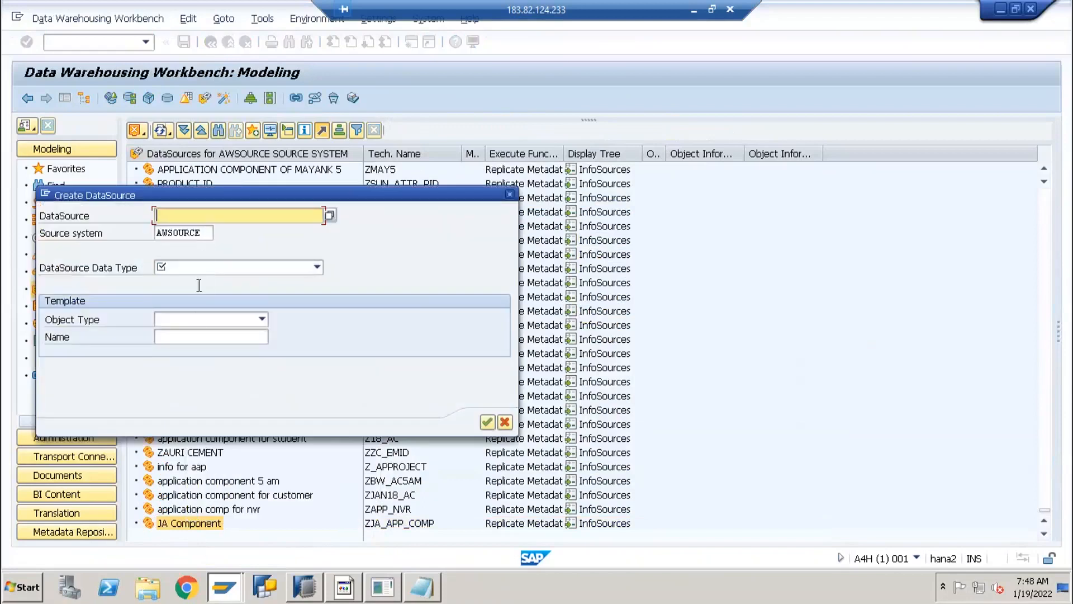
{"action": "left_click", "coordinate": [200, 270]}
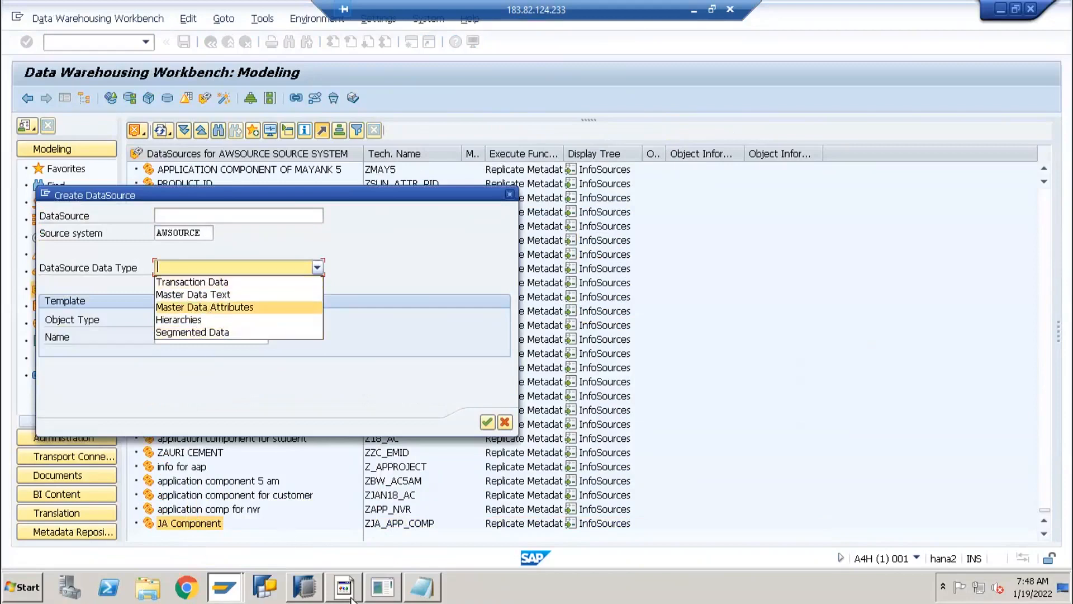
{"action": "mouse_move", "coordinate": [352, 597]}
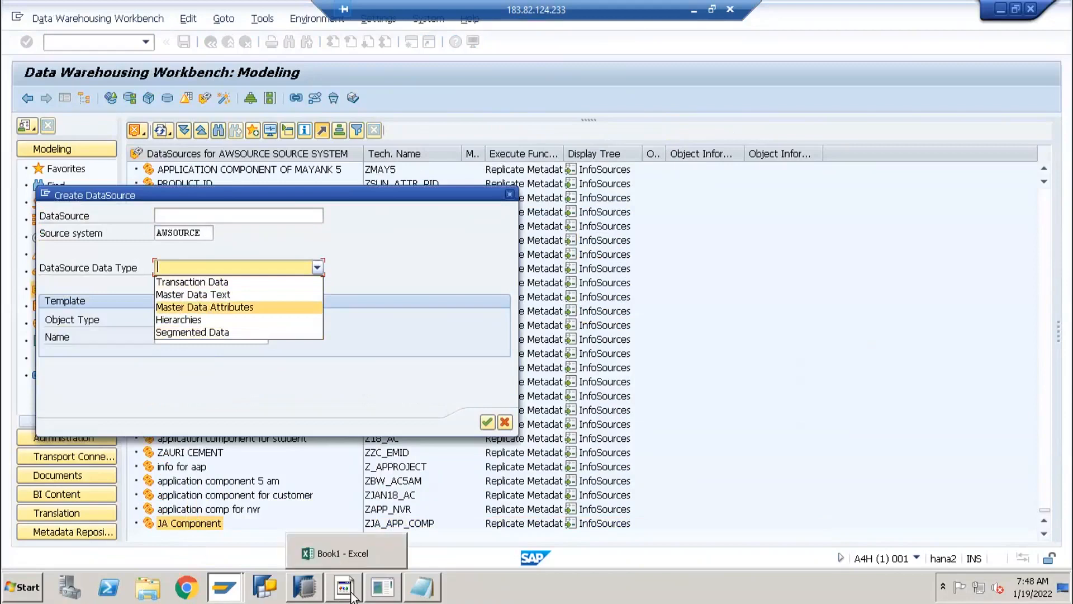
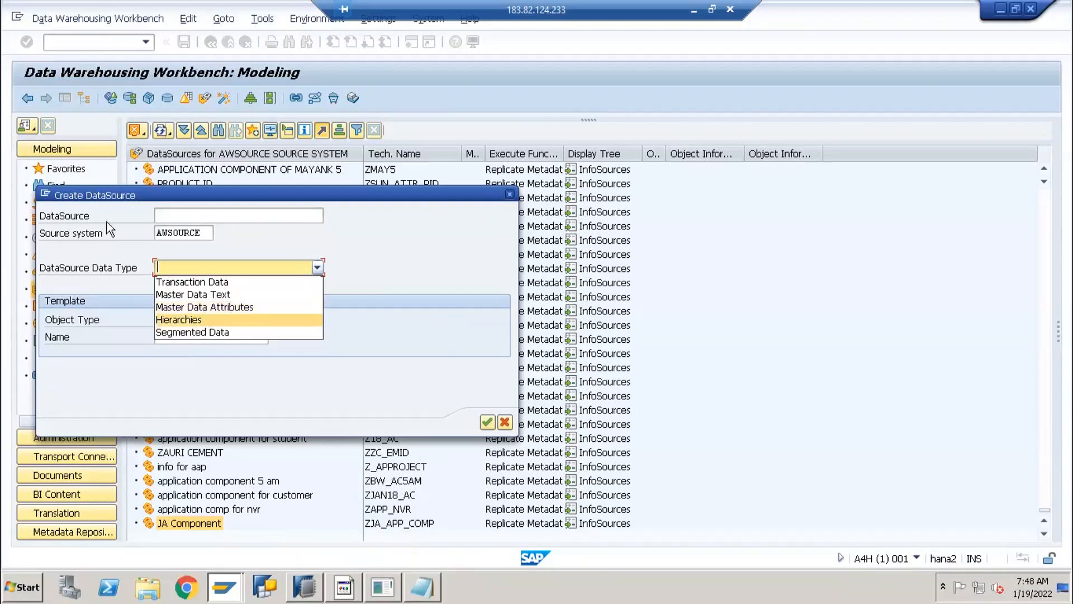
{"action": "left_click", "coordinate": [183, 283]}
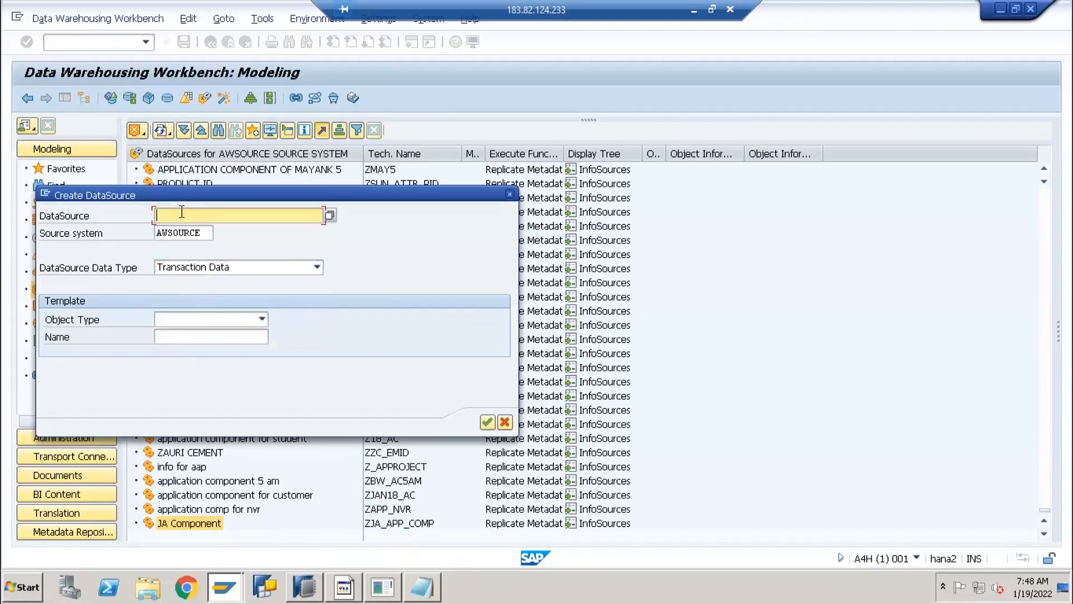
{"action": "type", "text": "ZDS_"}
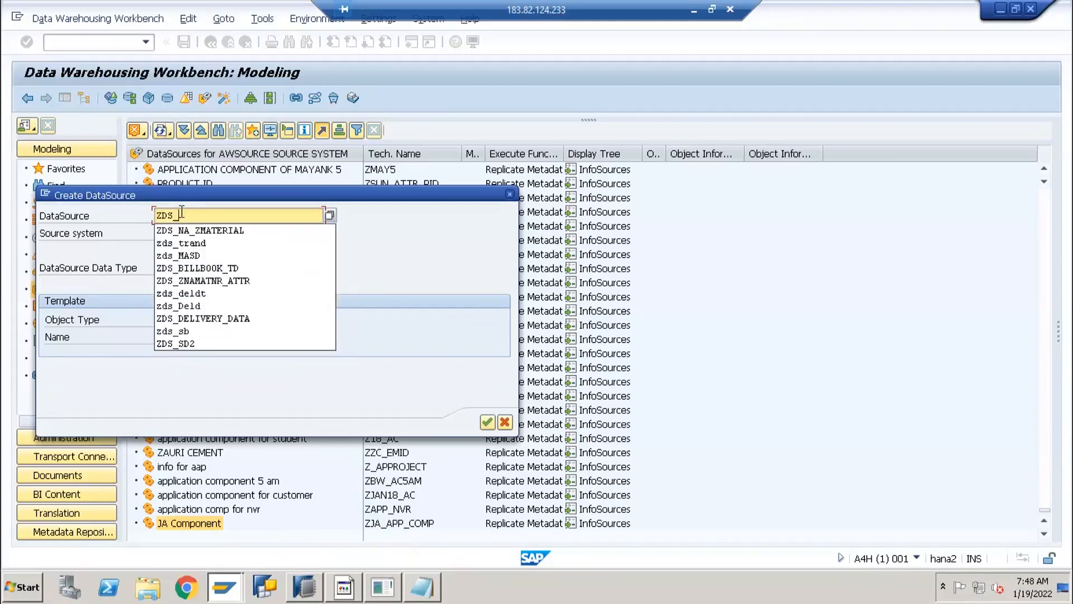
{"action": "type", "text": "C"}
{"action": "type", "text": "A_SALES"}
{"action": "key", "text": "Return"}
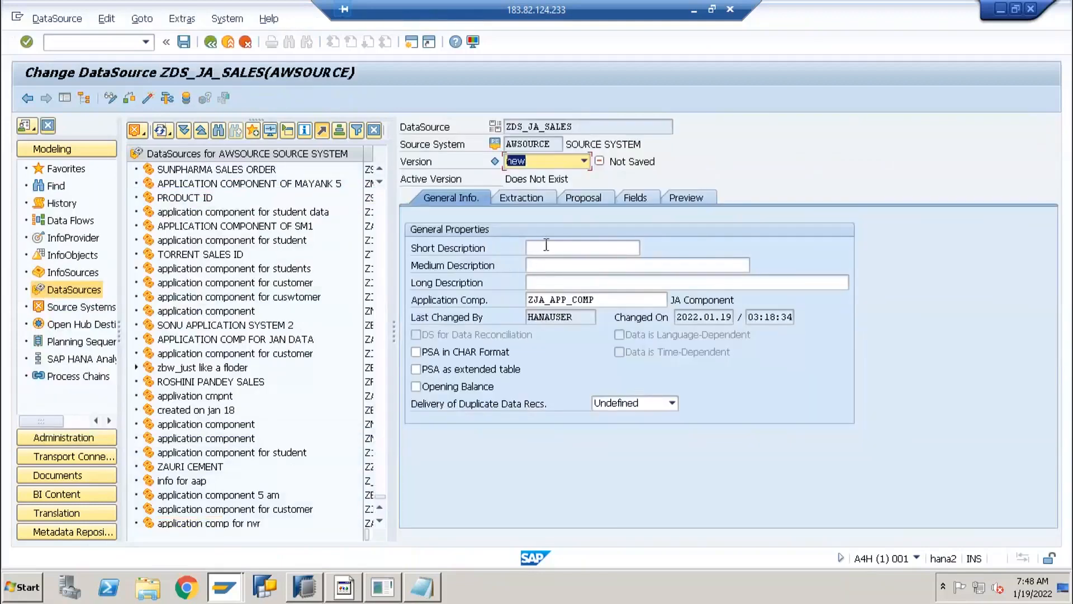
Enter "Sales Data" as the short, medium and long description of the DataSource.
{"action": "left_click", "coordinate": [547, 248]}
{"action": "type", "text": "S"}
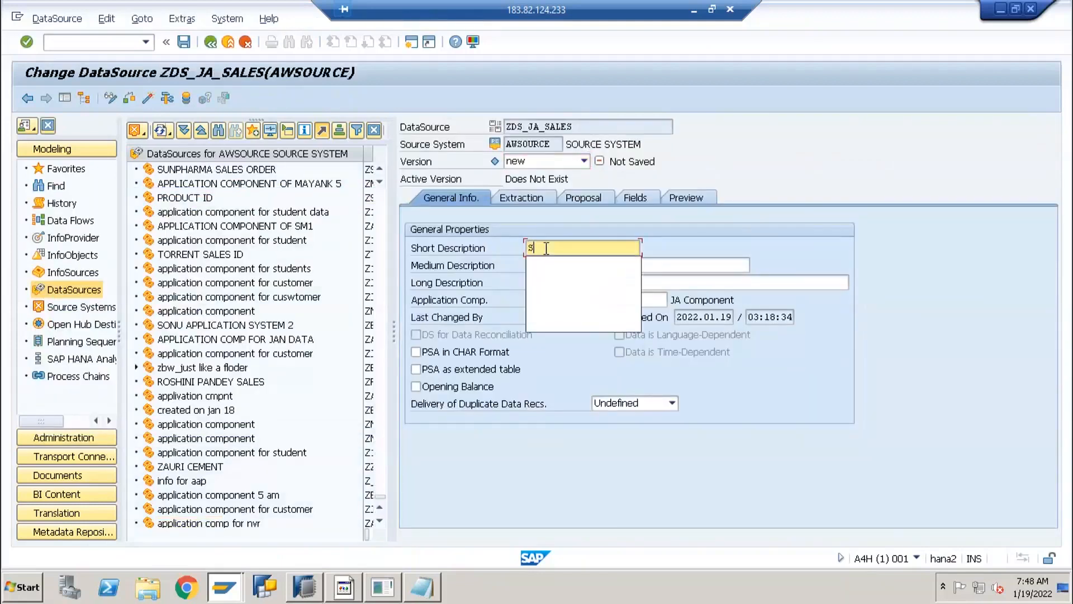
{"action": "type", "text": "ales DAta"}
{"action": "key", "text": "BackSpace"}
{"action": "type", "text": "atra"}
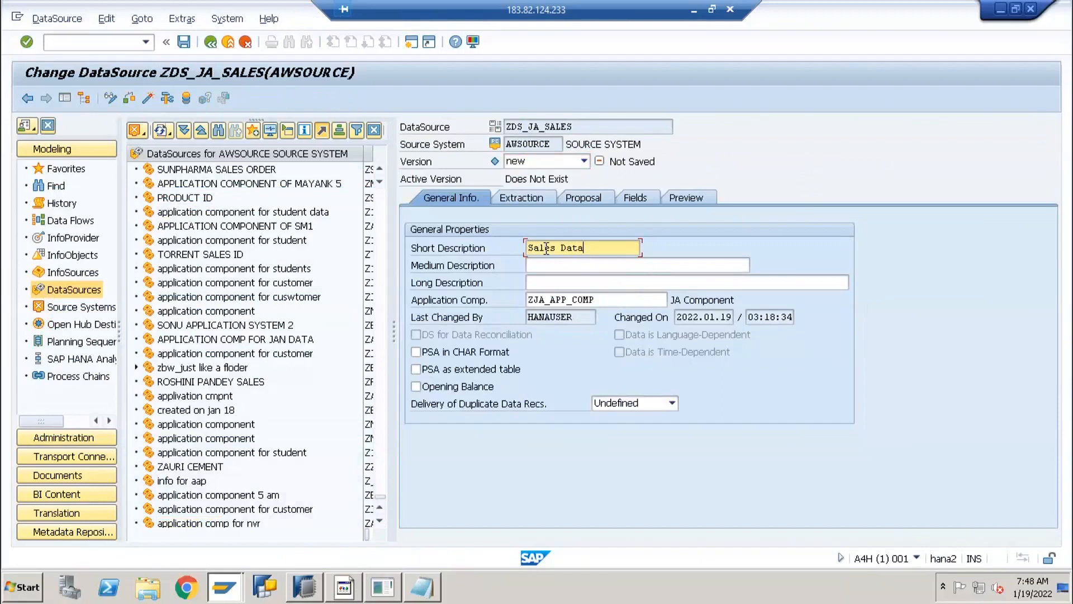
{"action": "key", "text": "Tab"}
{"action": "type", "text": "Sales Data"}
{"action": "key", "text": "Tab"}
{"action": "type", "text": "Sales Data"}
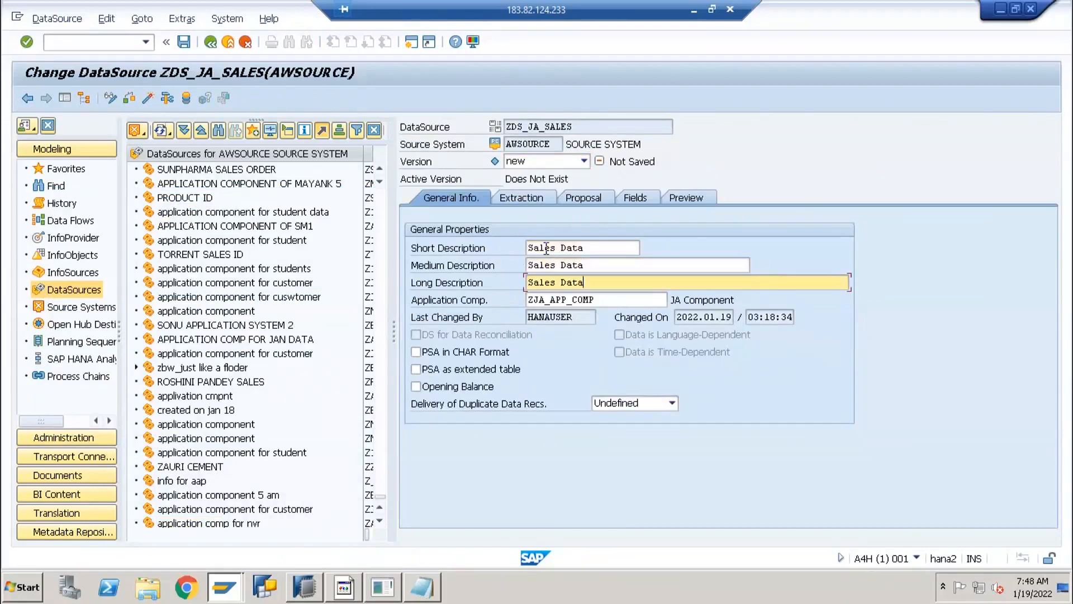
Select Sales File.csv from the FastTrack folder in Documents as the extraction file.
{"action": "left_click", "coordinate": [524, 191]}
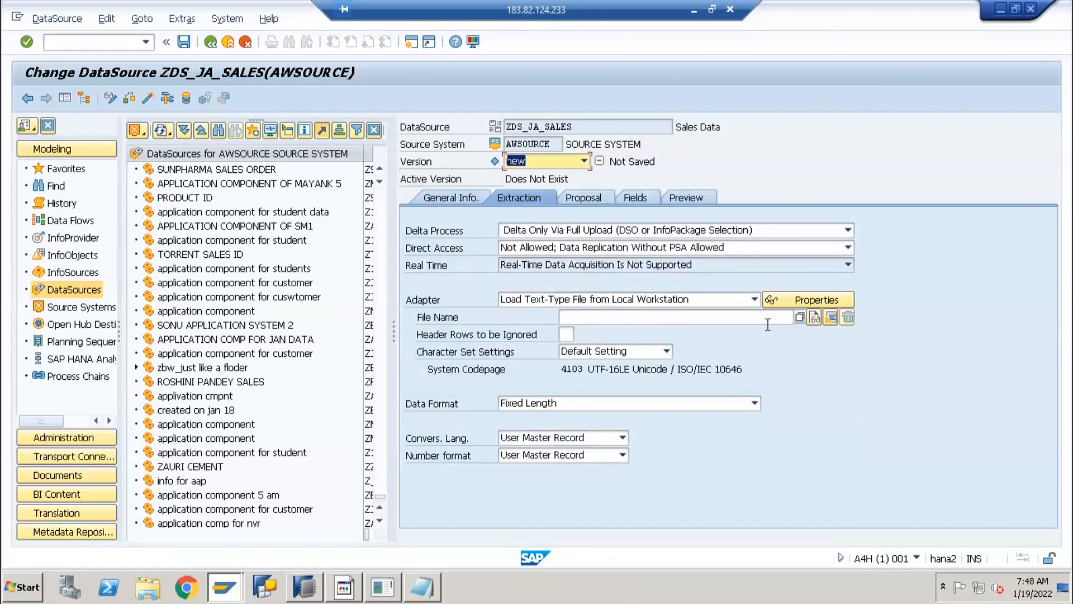
{"action": "left_click", "coordinate": [800, 318]}
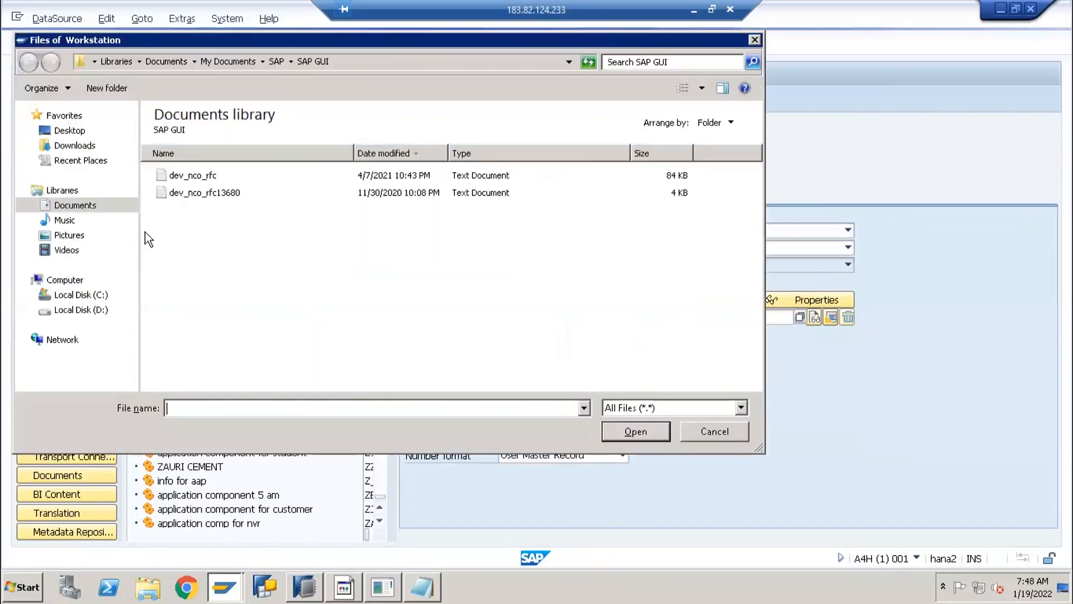
{"action": "left_click", "coordinate": [78, 207]}
{"action": "double_click", "coordinate": [189, 194]}
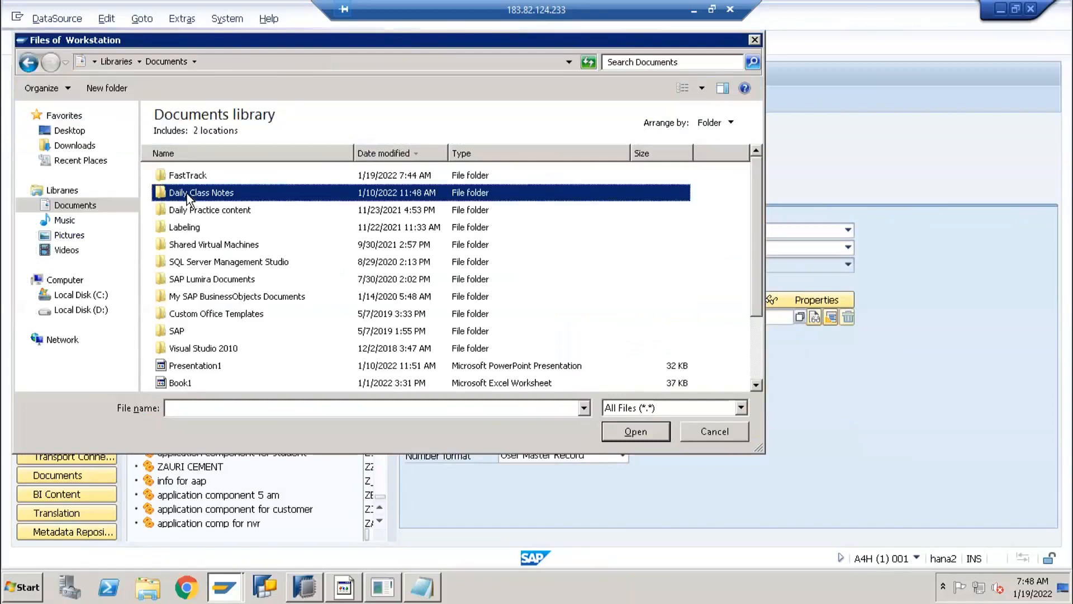
{"action": "left_click", "coordinate": [166, 61]}
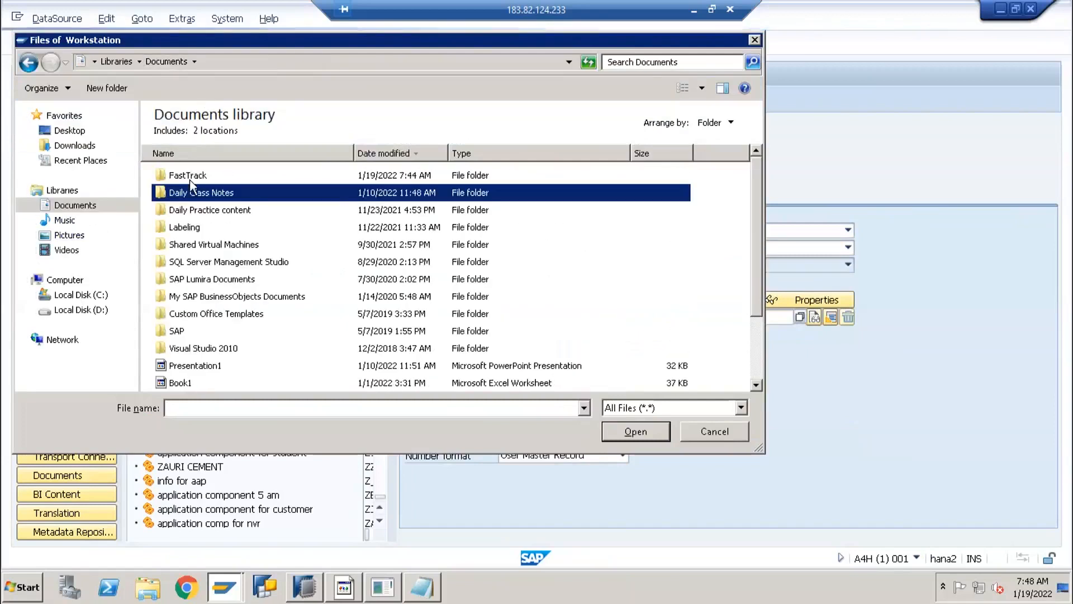
{"action": "double_click", "coordinate": [190, 174]}
{"action": "left_click", "coordinate": [184, 210]}
{"action": "left_click", "coordinate": [627, 431]}
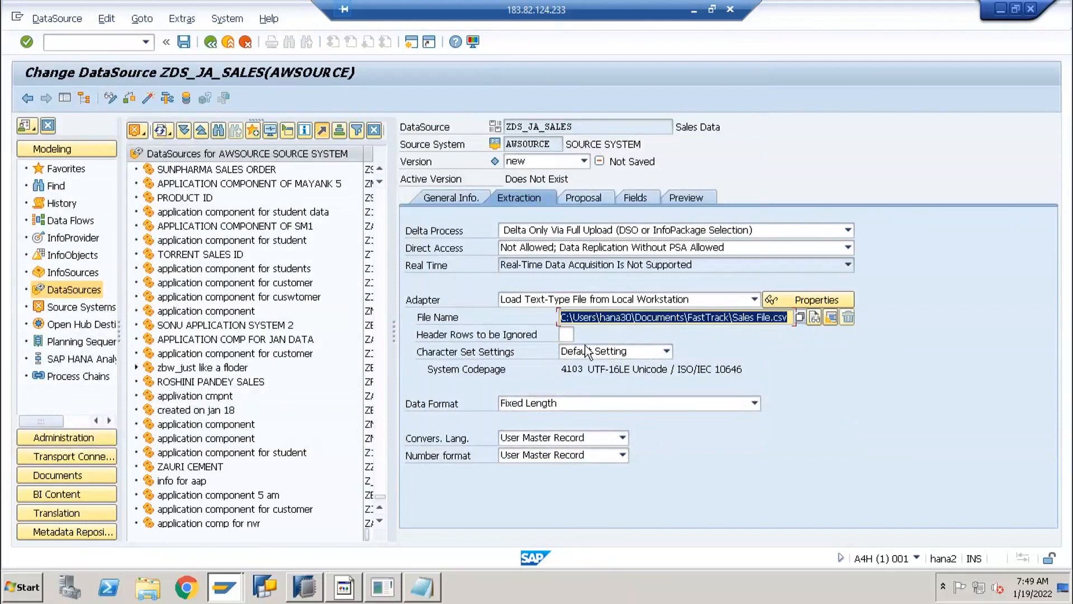
Set 1 header row to be ignored and the data format to Separated with Separator (for Example, CSV), using a comma as data separator.
{"action": "left_click", "coordinate": [568, 335]}
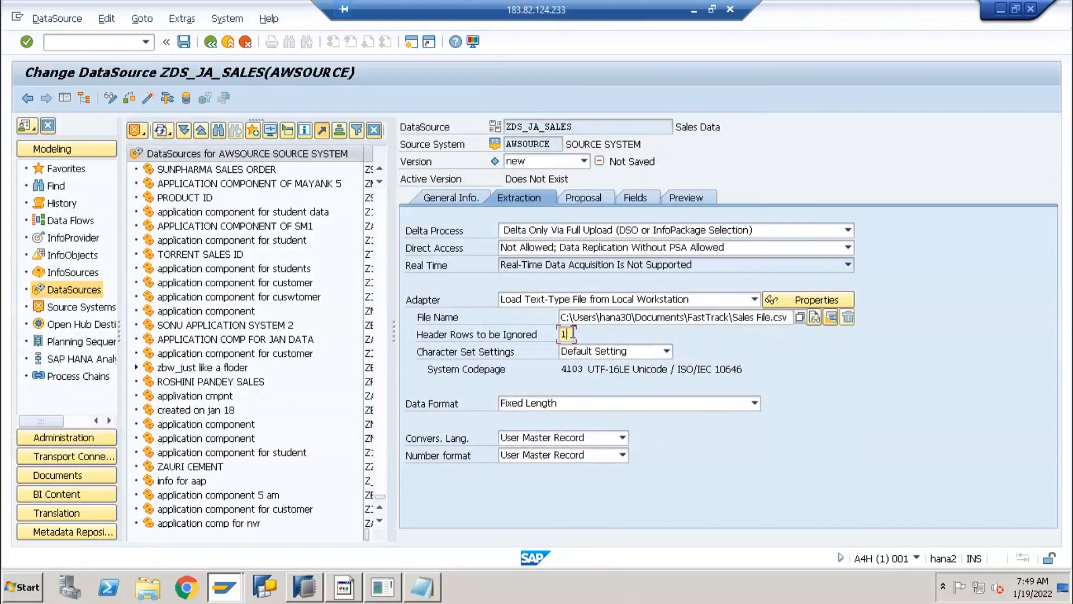
{"action": "left_click", "coordinate": [587, 403]}
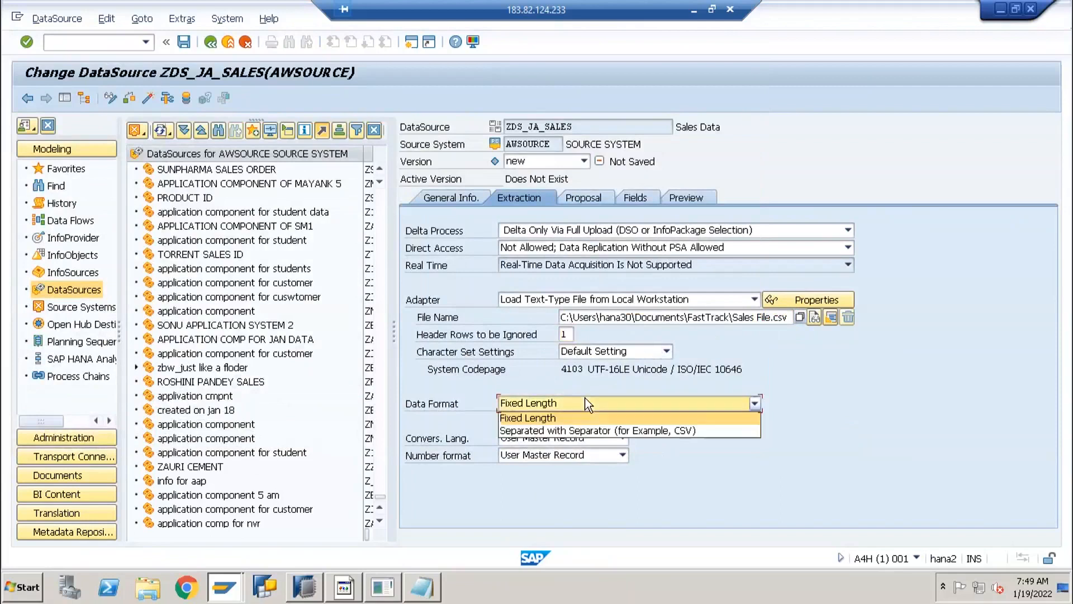
{"action": "left_click", "coordinate": [558, 431]}
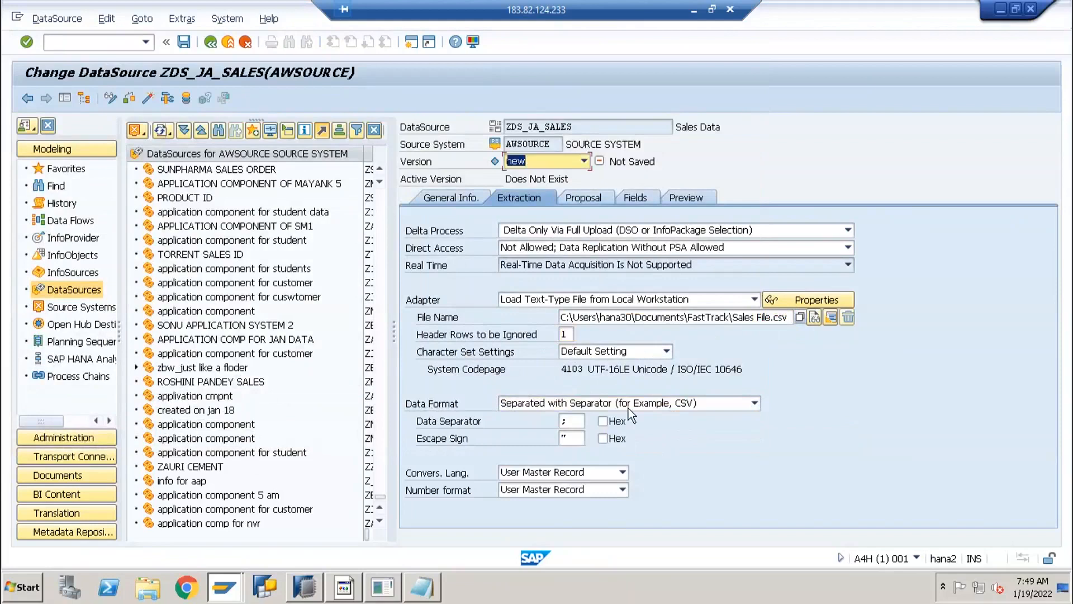
{"action": "left_click", "coordinate": [571, 422]}
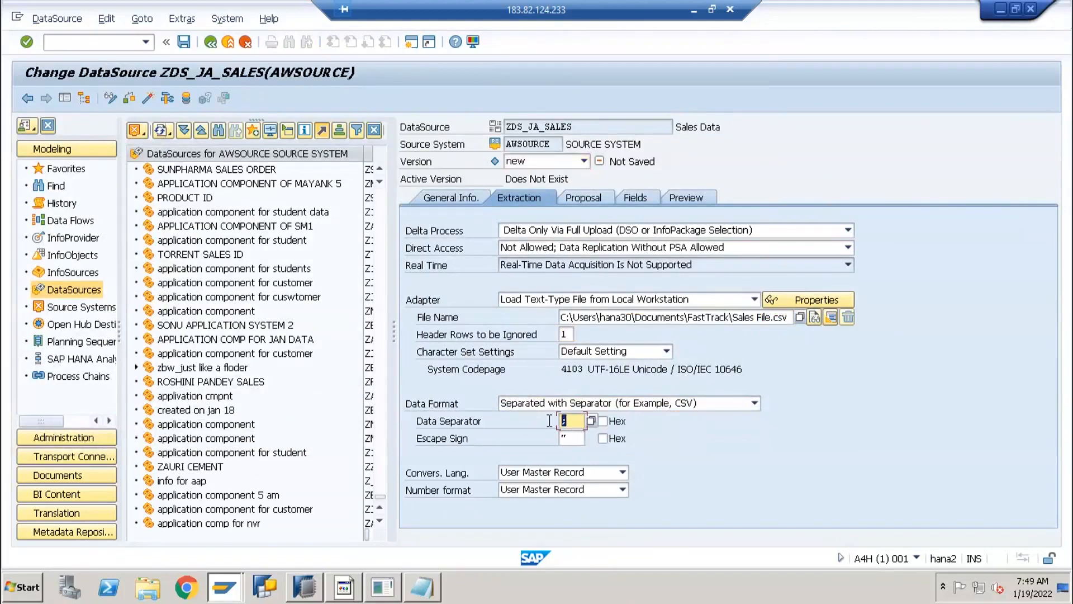
{"action": "type", "text": ","}
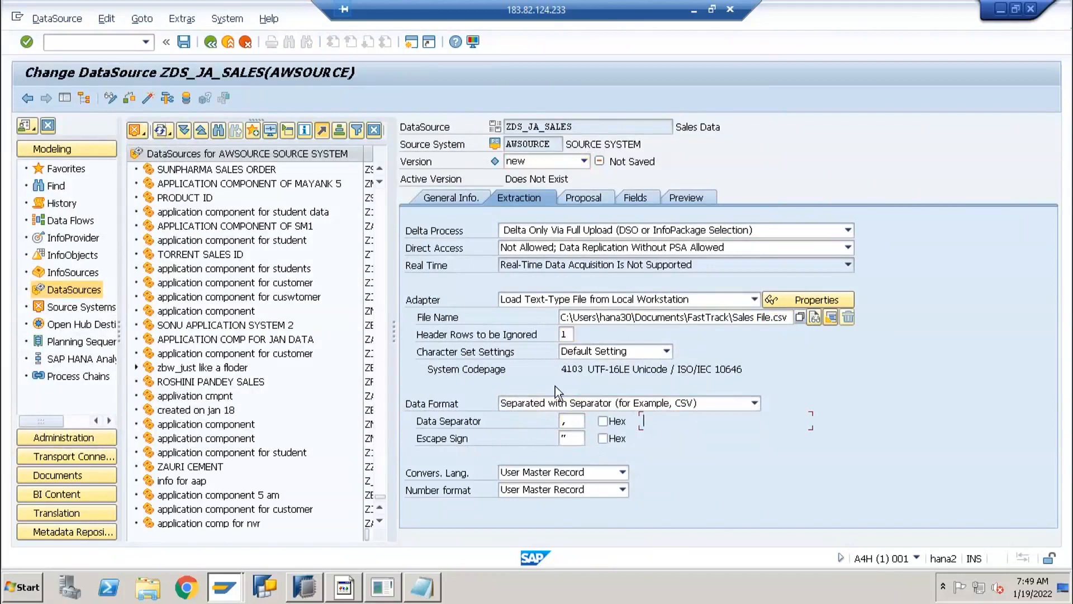
Load example data from the sales file to generate the field proposal, and review the proposed fields.
{"action": "left_click", "coordinate": [589, 196]}
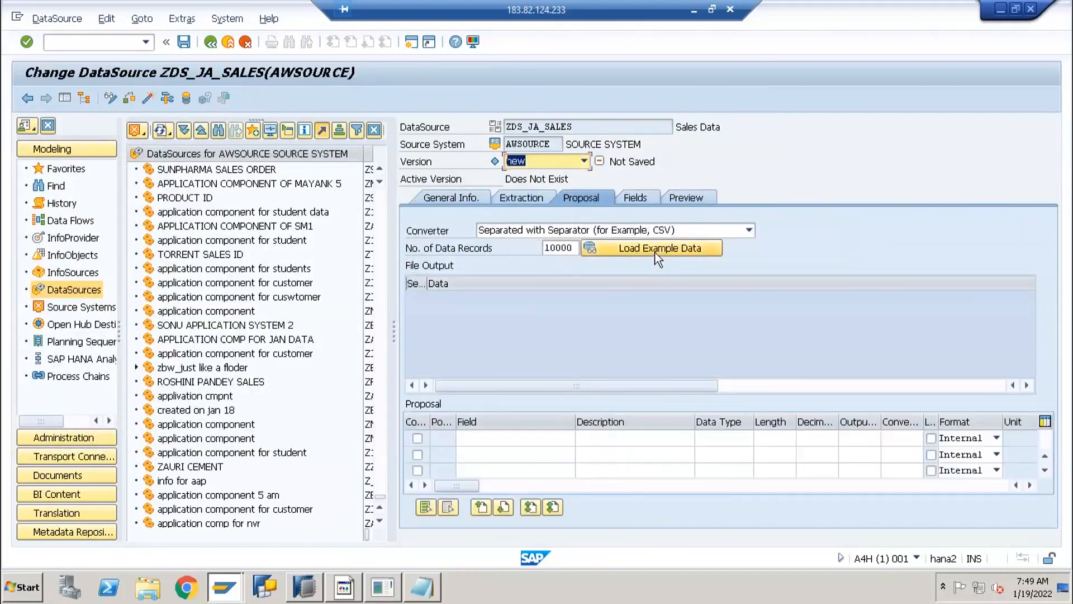
{"action": "left_click", "coordinate": [657, 252]}
{"action": "left_click", "coordinate": [374, 324]}
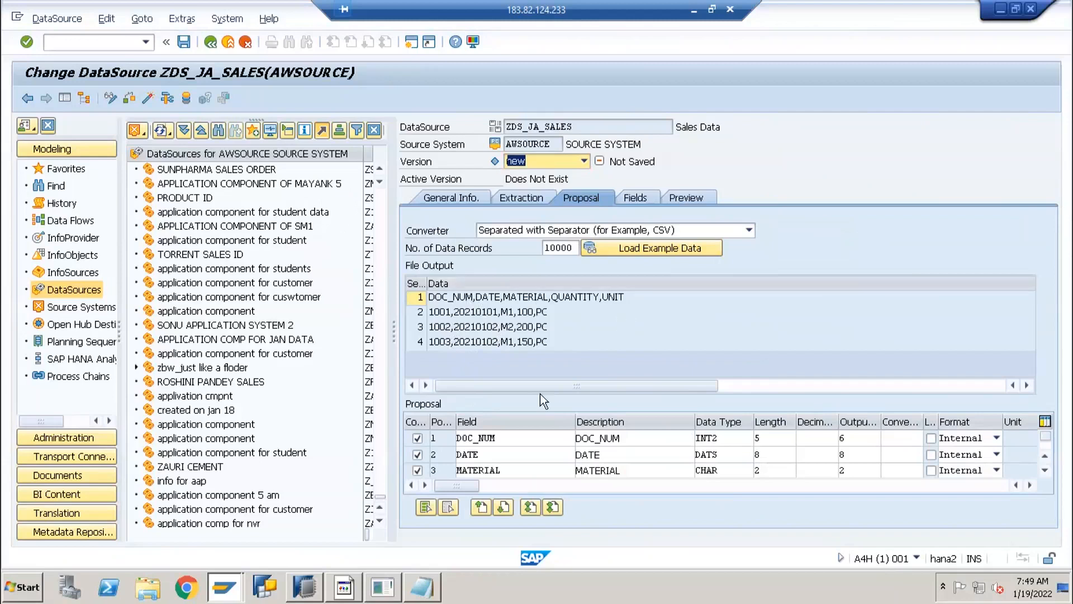
{"action": "scroll", "coordinate": [478, 468], "scroll_direction": "down", "scroll_amount": 1}
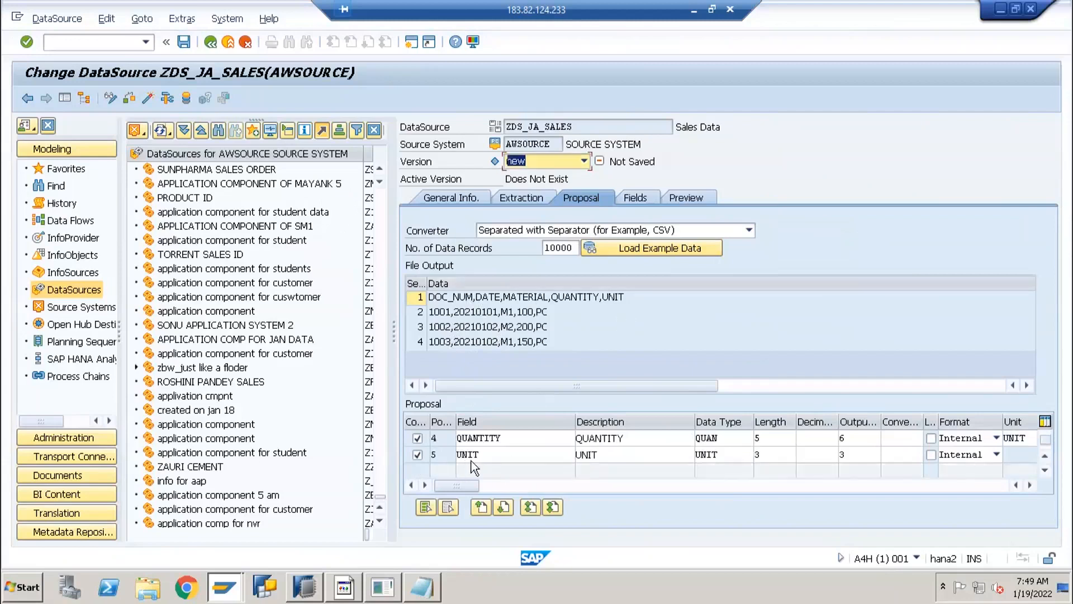
Examine the field names, InfoObject templates and data types in the DataSource's field attributes, especially for DOC_NUM.
{"action": "left_click", "coordinate": [630, 199]}
{"action": "left_click", "coordinate": [488, 264]}
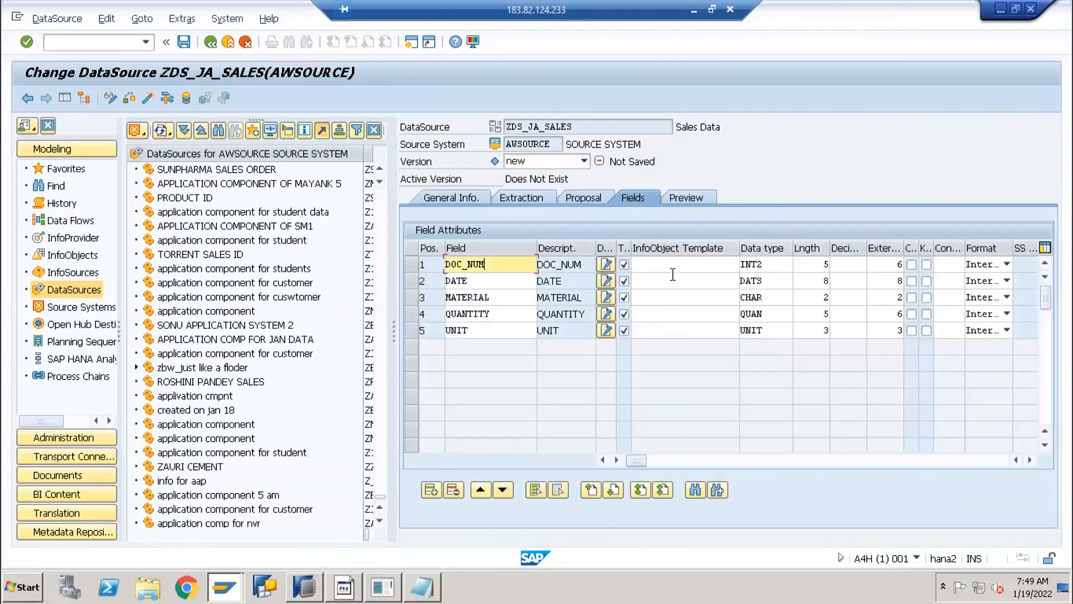
{"action": "left_click", "coordinate": [671, 264]}
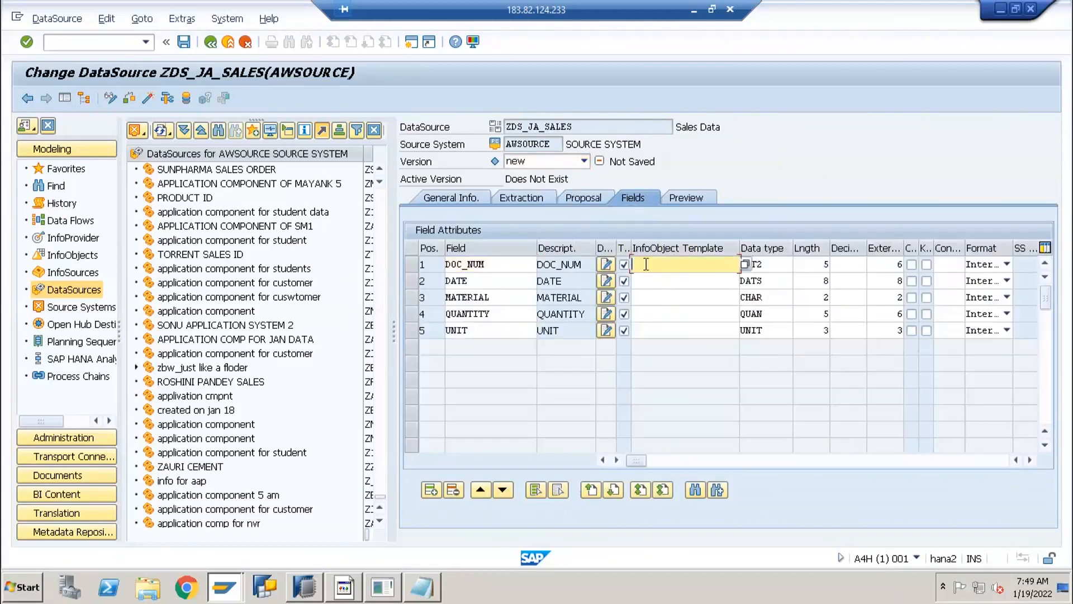
{"action": "left_click", "coordinate": [777, 265]}
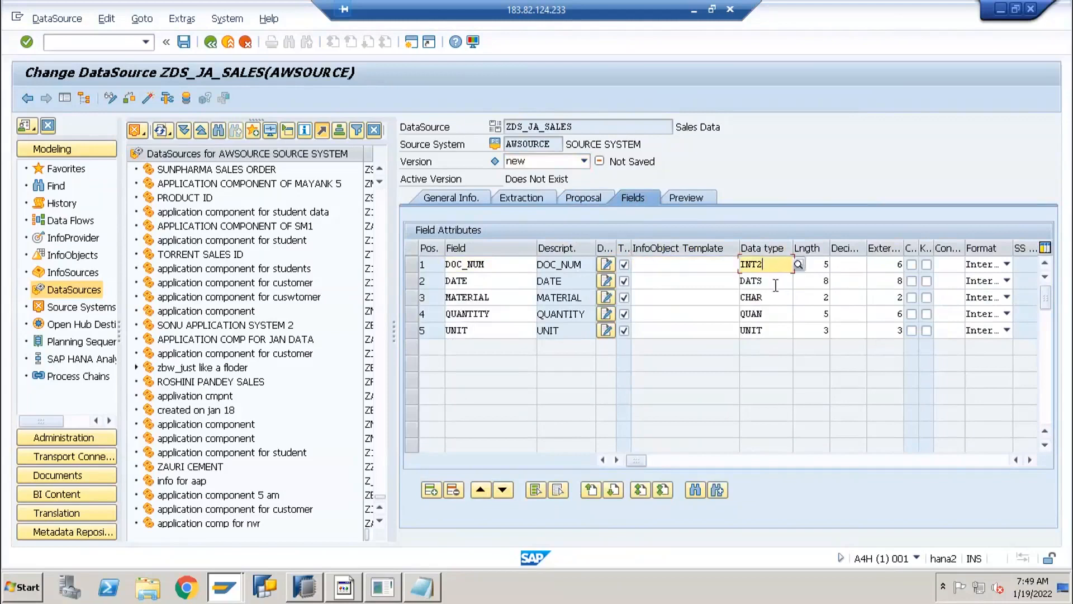
{"action": "key", "text": "Down"}
{"action": "key", "text": "Down"}
{"action": "key", "text": "Down"}
{"action": "key", "text": "Down"}
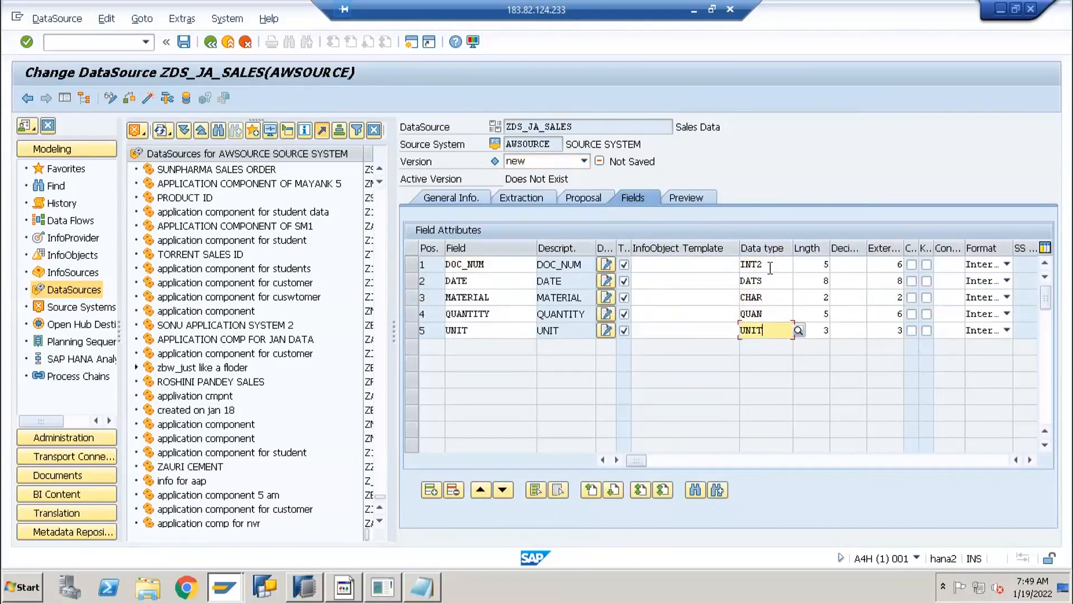
{"action": "left_click", "coordinate": [483, 264]}
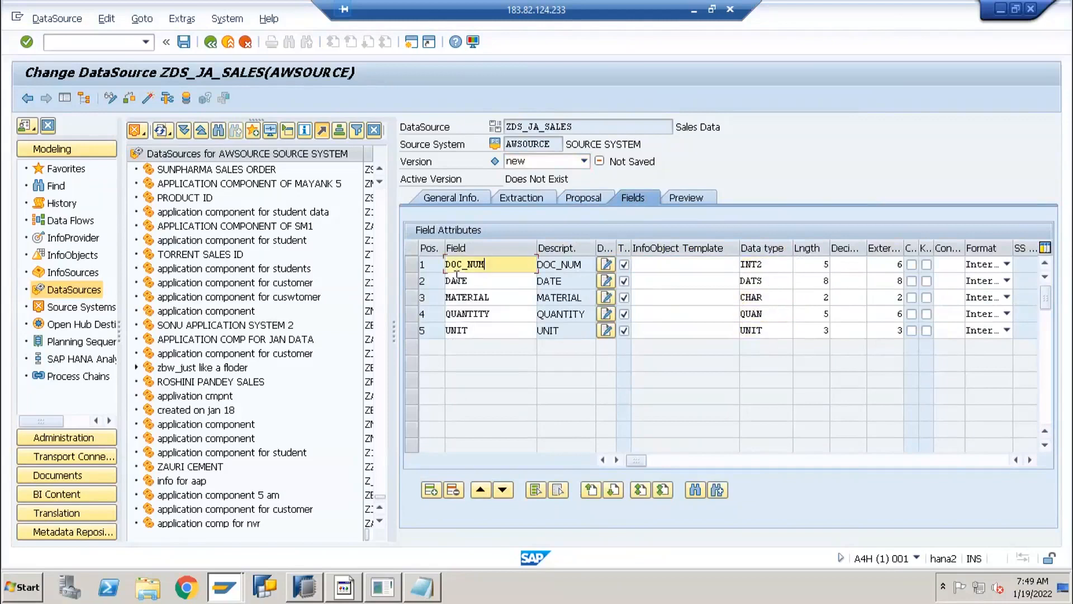
{"action": "key", "text": "Down"}
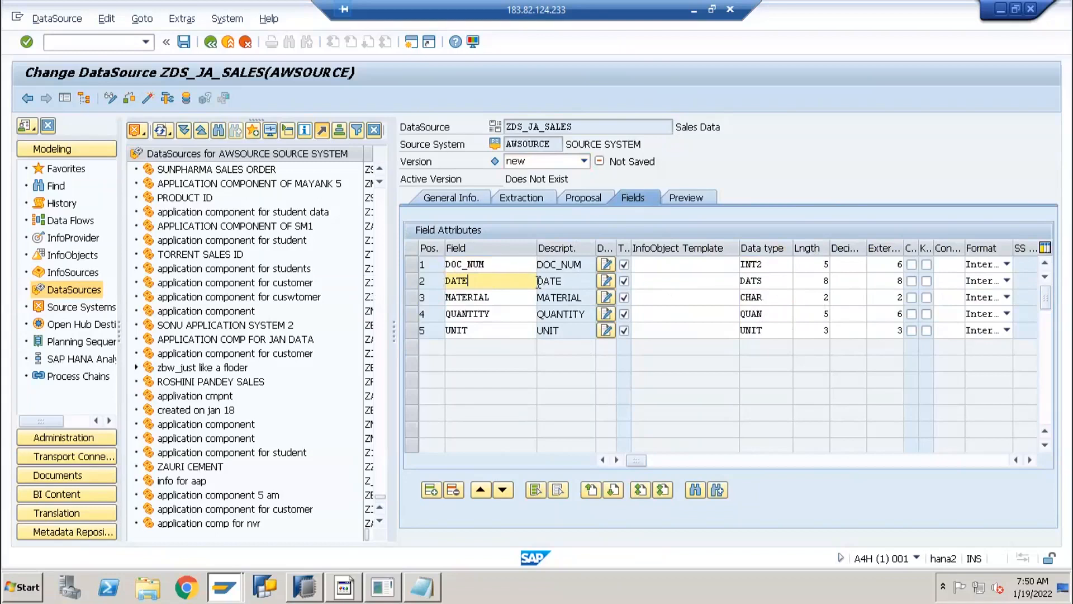
{"action": "left_click", "coordinate": [666, 265]}
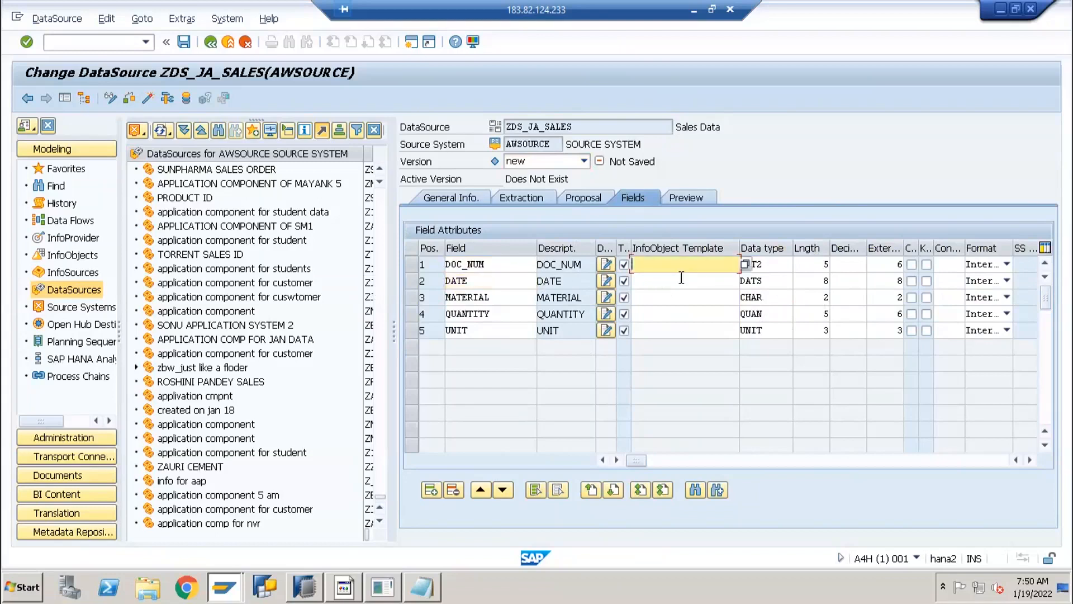
{"action": "left_click", "coordinate": [765, 263]}
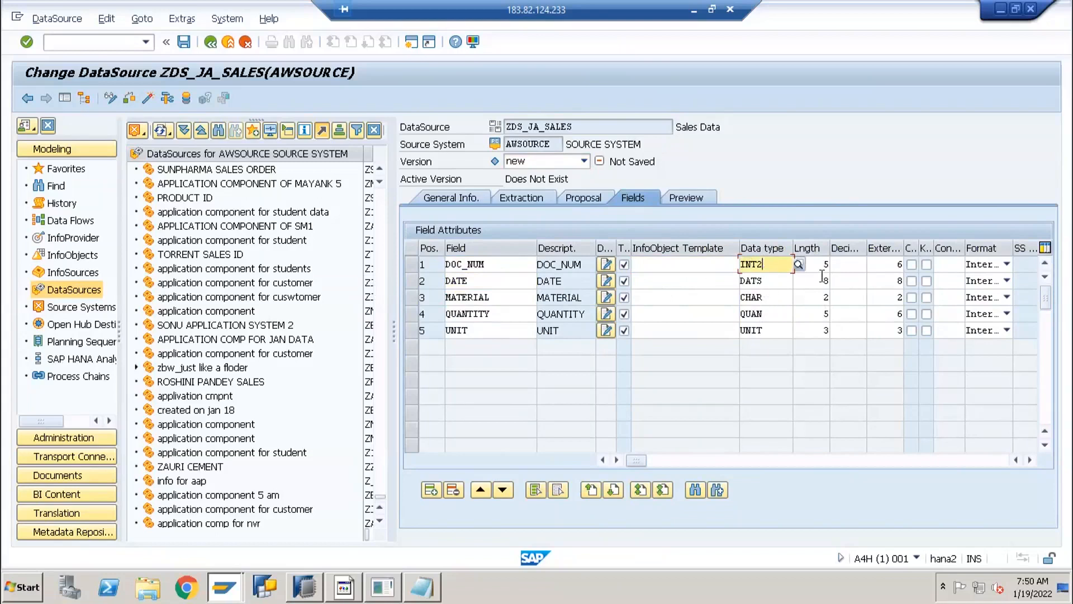
{"action": "double_click", "coordinate": [488, 265]}
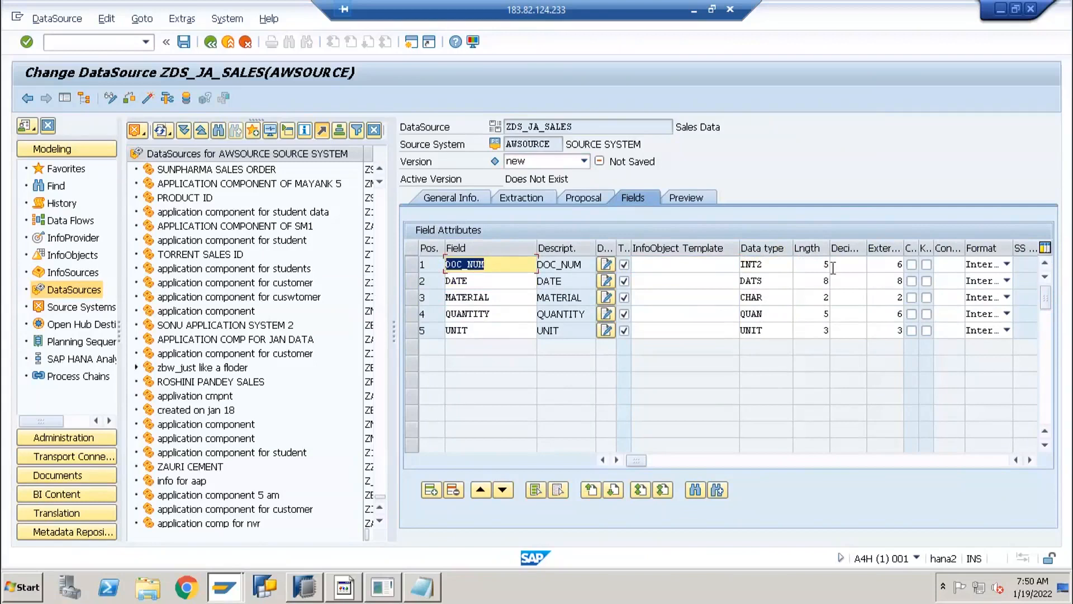
{"action": "left_click_drag", "start_coordinate": [776, 267], "coordinate": [735, 264]}
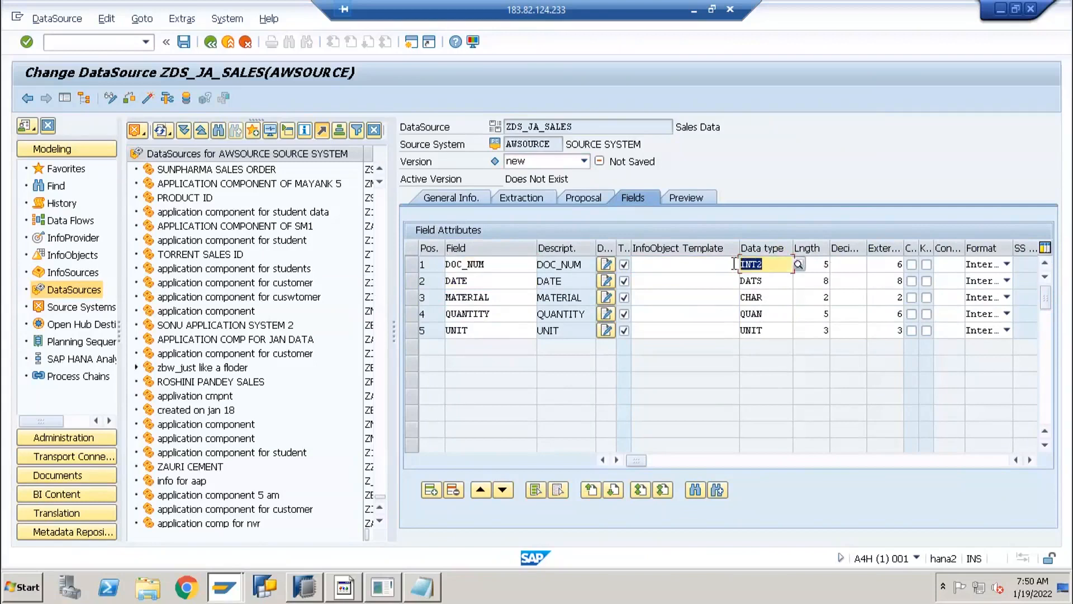
{"action": "left_click", "coordinate": [683, 269]}
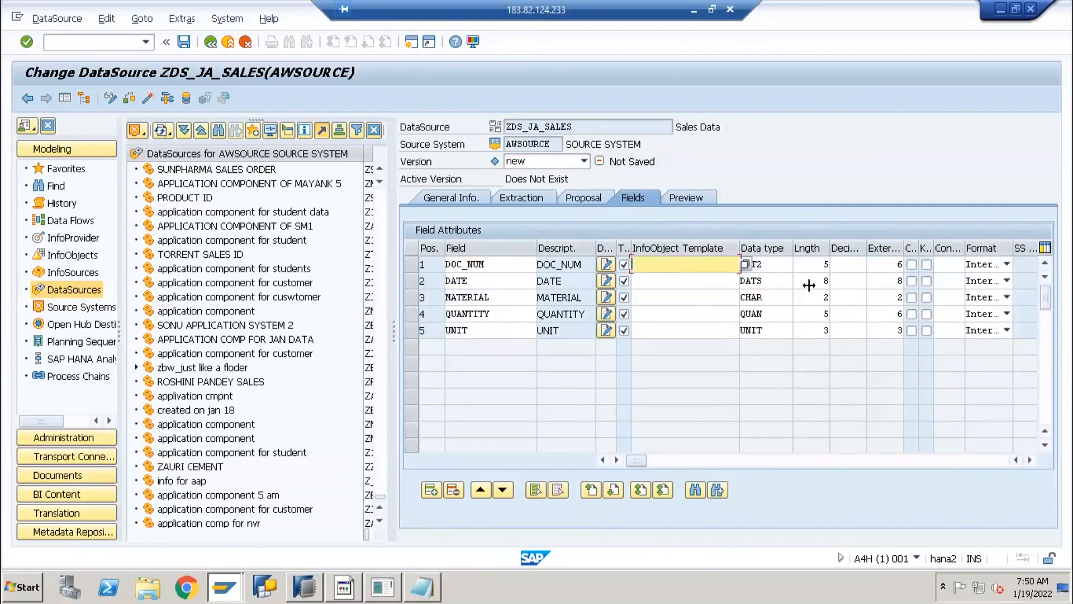
{"action": "left_click", "coordinate": [823, 267]}
{"action": "left_click", "coordinate": [777, 265]}
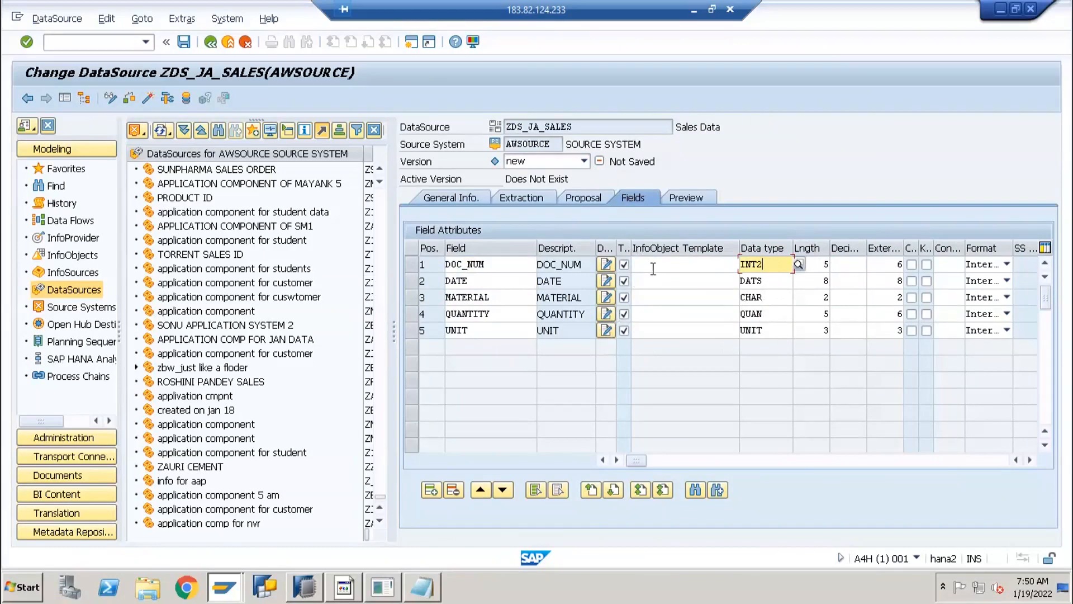
{"action": "left_click", "coordinate": [653, 267]}
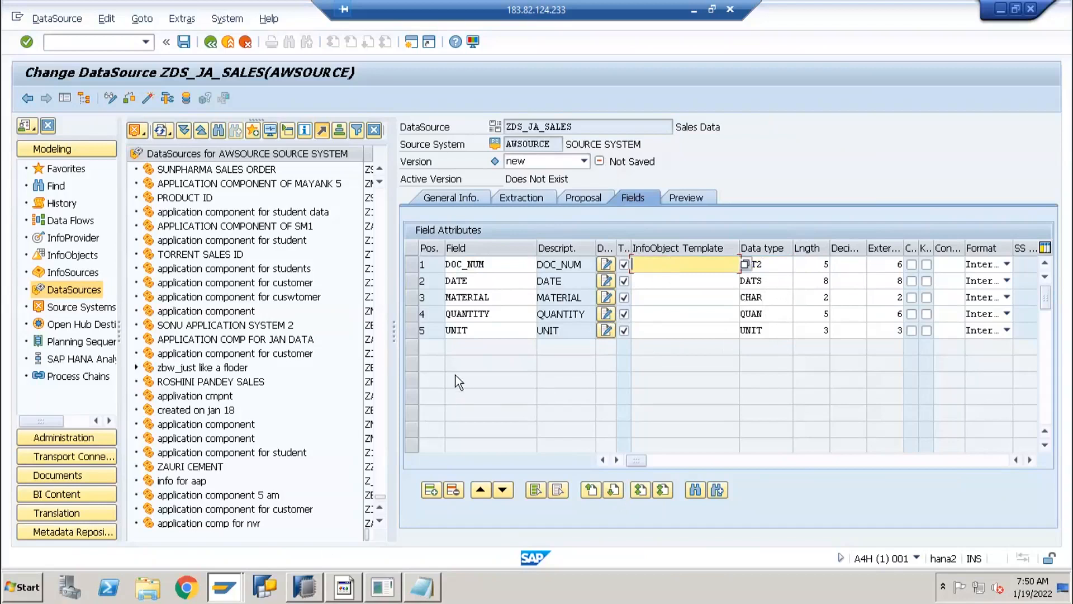
{"action": "left_click", "coordinate": [481, 263]}
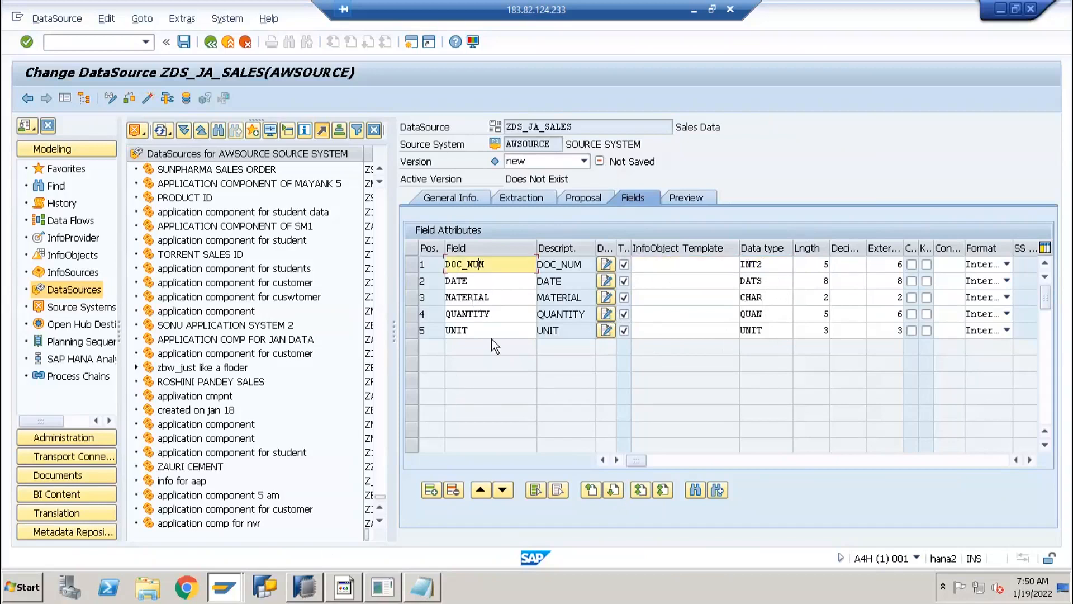
Copy ZNA_DOCN, ZNA_DATE, ZNA_MAT and ZNA_QUAN from the Notepad list into the InfoObject templates of the first four DataSource fields.
{"action": "left_click", "coordinate": [437, 584]}
{"action": "left_click_drag", "start_coordinate": [859, 411], "coordinate": [795, 410]}
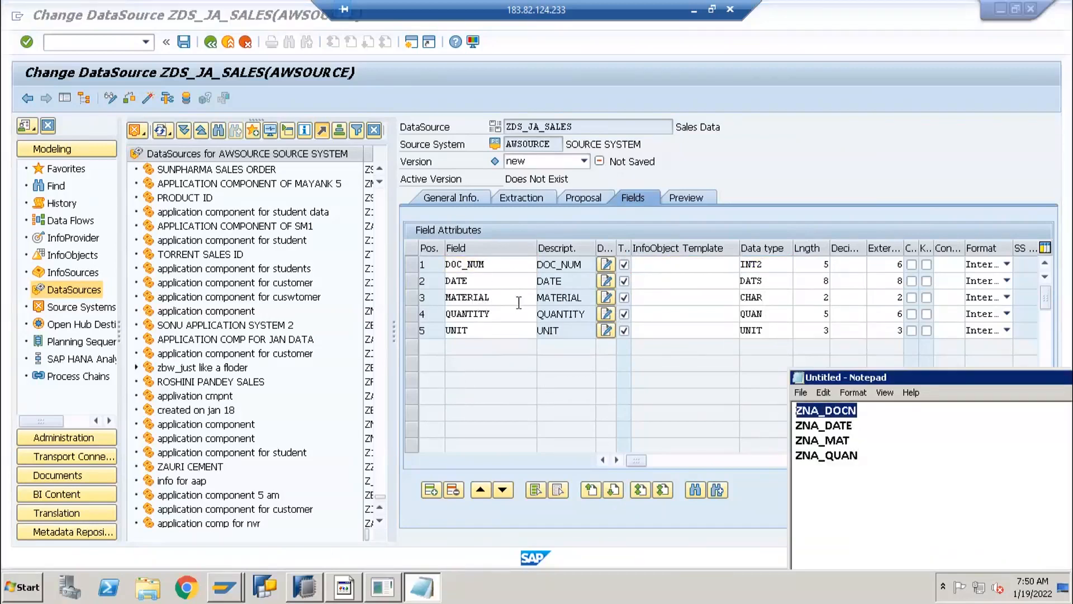
{"action": "left_click_drag", "start_coordinate": [872, 460], "coordinate": [789, 411]}
{"action": "key", "text": "ctrl+c"}
{"action": "key", "text": "alt+Tab"}
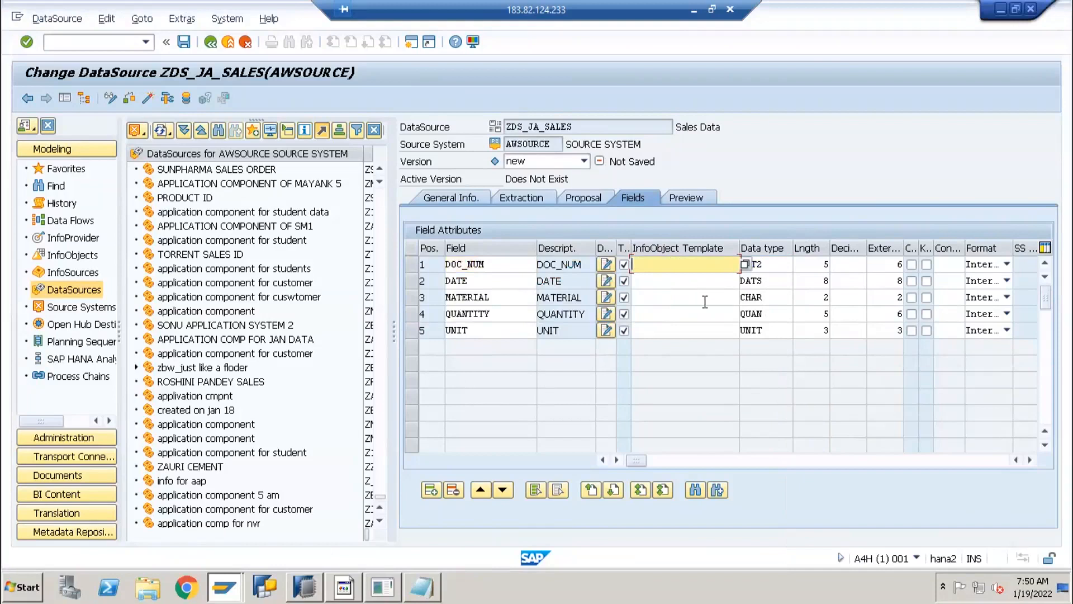
{"action": "key", "text": "ctrl+v"}
Assign 0UNIT as the UNIT field's InfoObject template and copy the field properties from the assigned InfoObjects, overwriting existing entries.
{"action": "left_click", "coordinate": [667, 332]}
{"action": "type", "text": "0unit"}
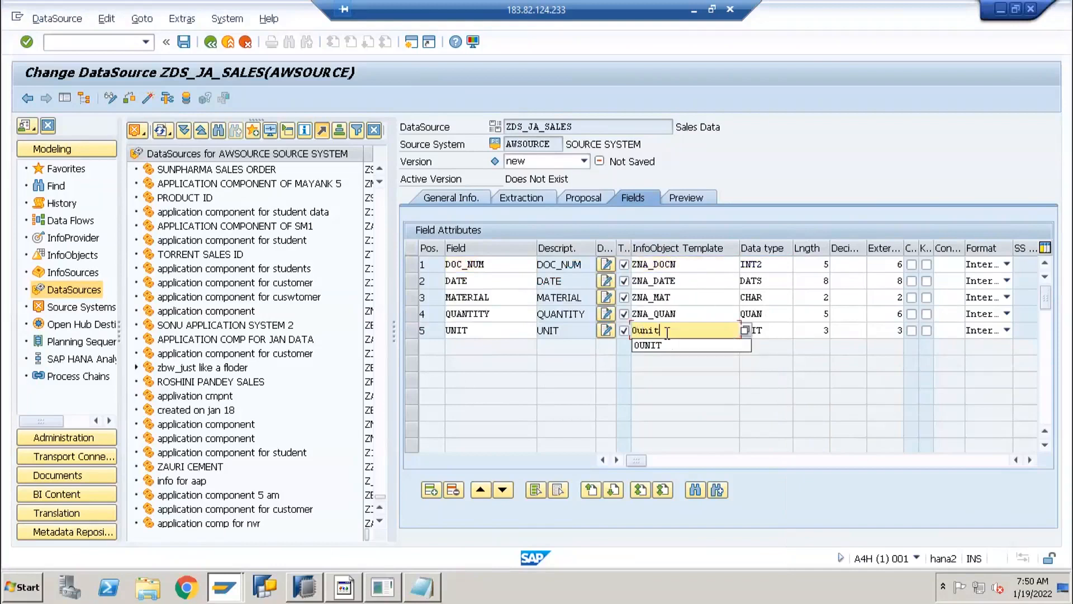
{"action": "key", "text": "Return"}
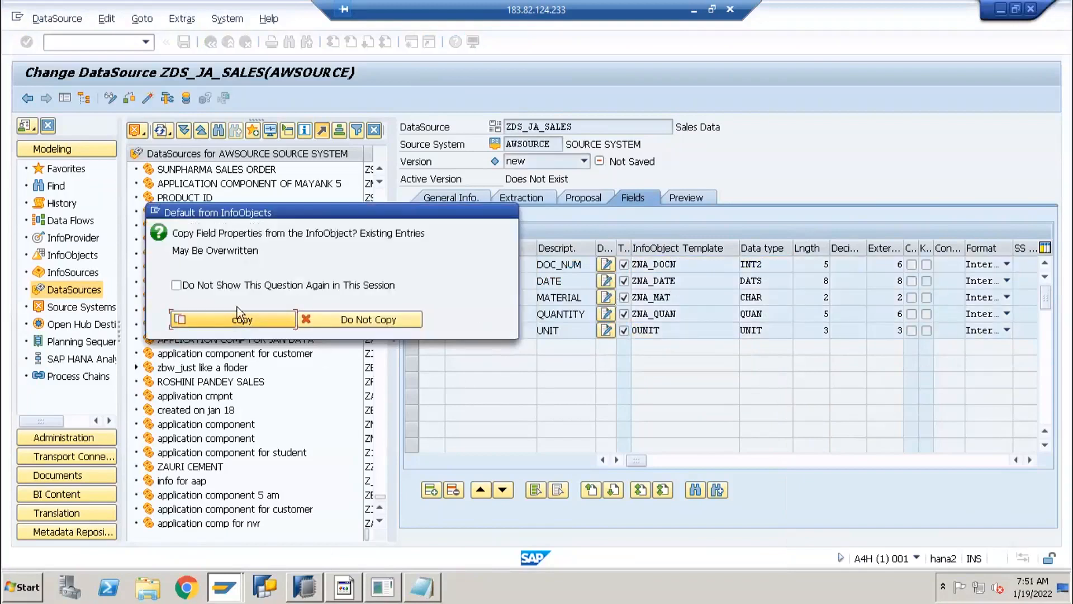
{"action": "left_click", "coordinate": [233, 317]}
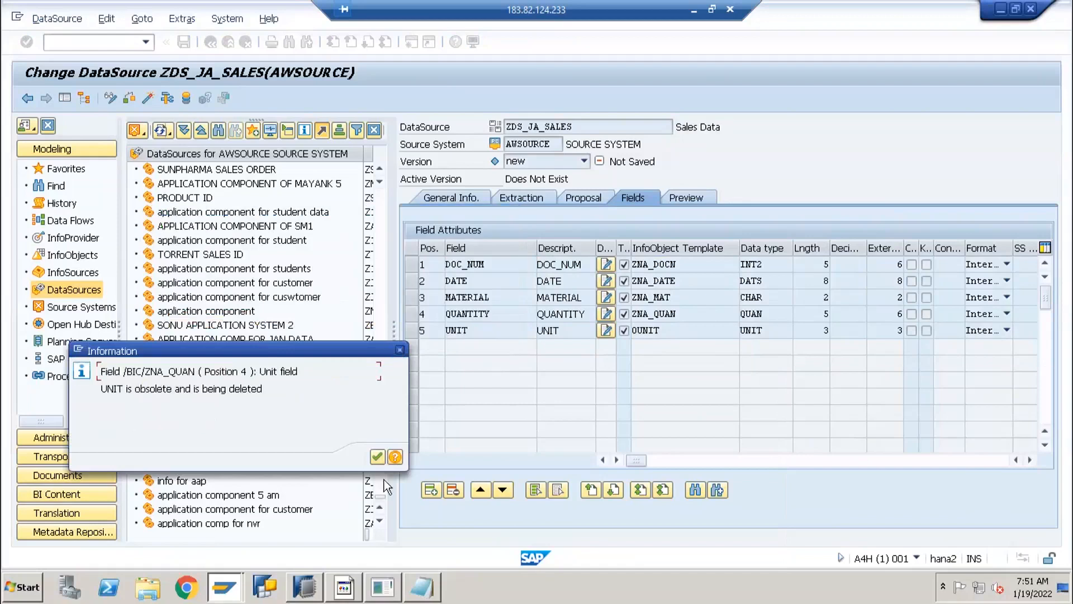
{"action": "left_click", "coordinate": [378, 456]}
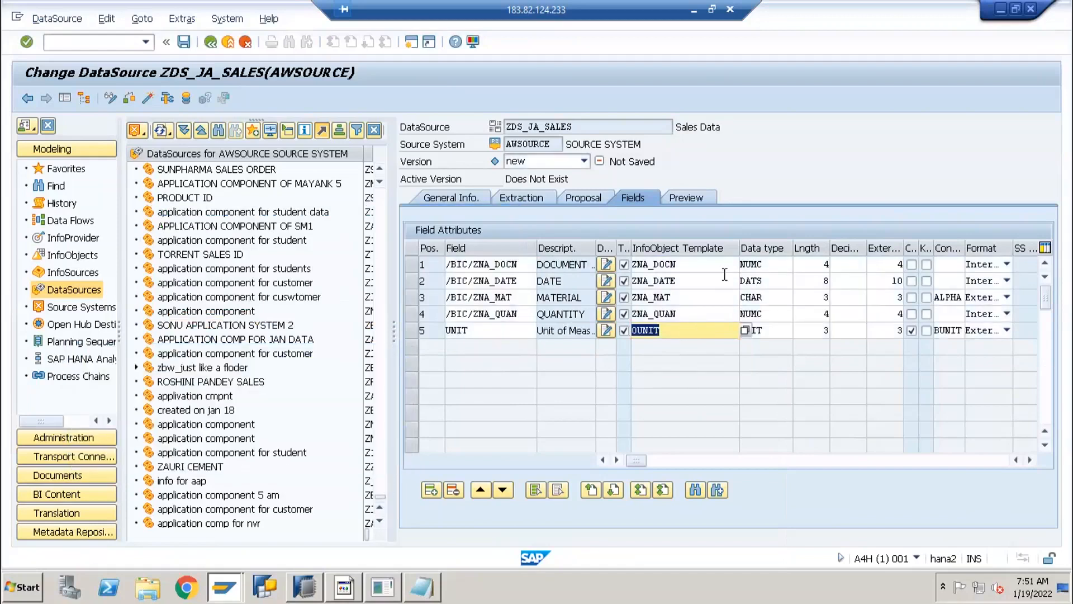
Display the characteristic ZNA_DOCN in InfoObject maintenance in a separate session and check its data type and length against the DataSource field.
{"action": "left_click", "coordinate": [705, 265]}
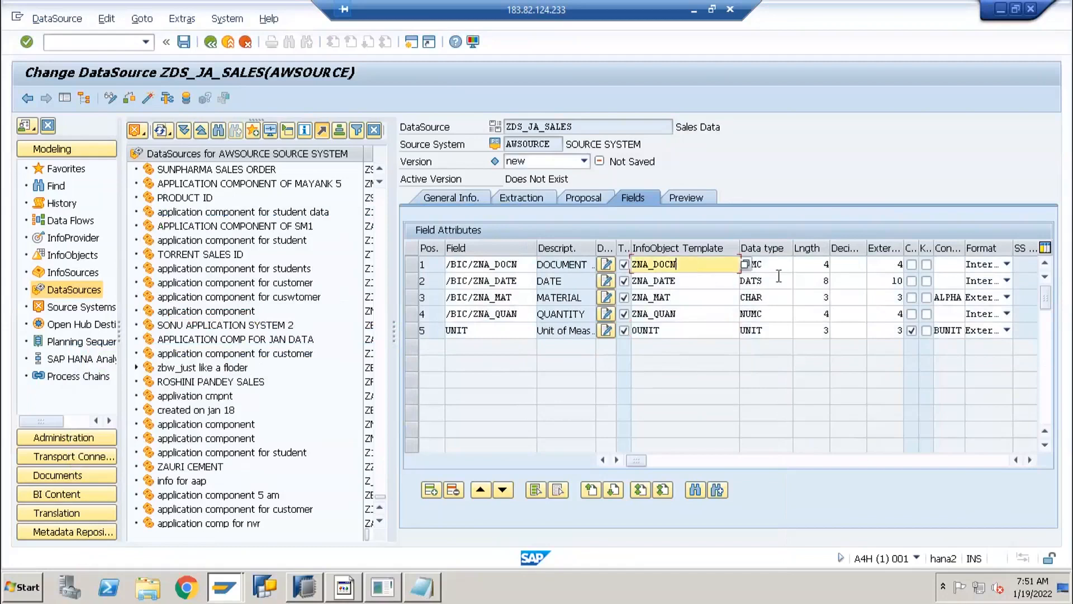
{"action": "left_click", "coordinate": [775, 267]}
{"action": "double_click", "coordinate": [766, 266]}
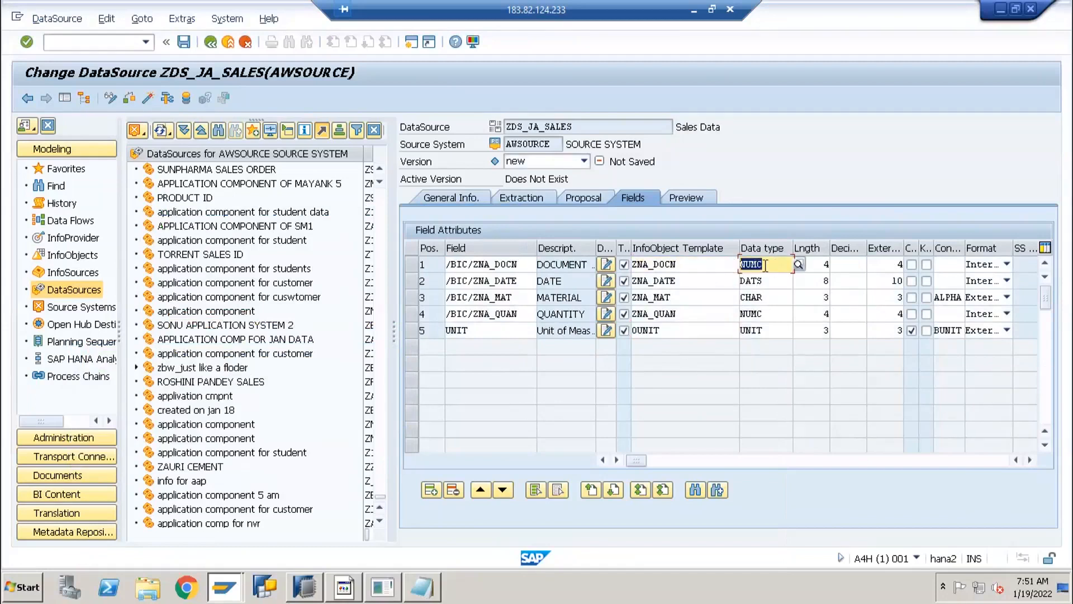
{"action": "left_click", "coordinate": [769, 270]}
{"action": "key", "text": "shift+Tab"}
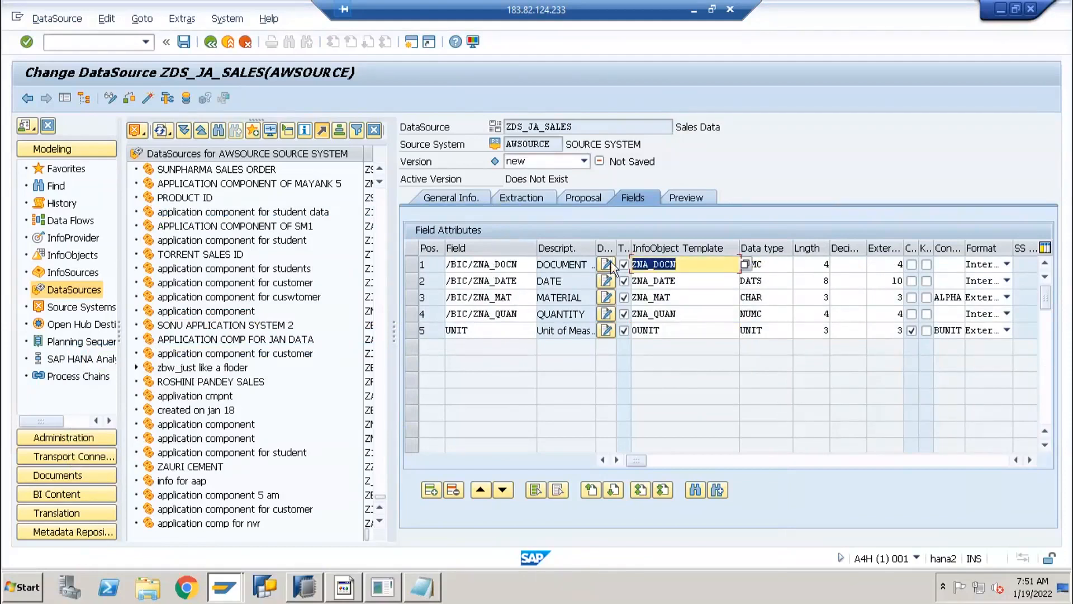
{"action": "left_click", "coordinate": [96, 42]}
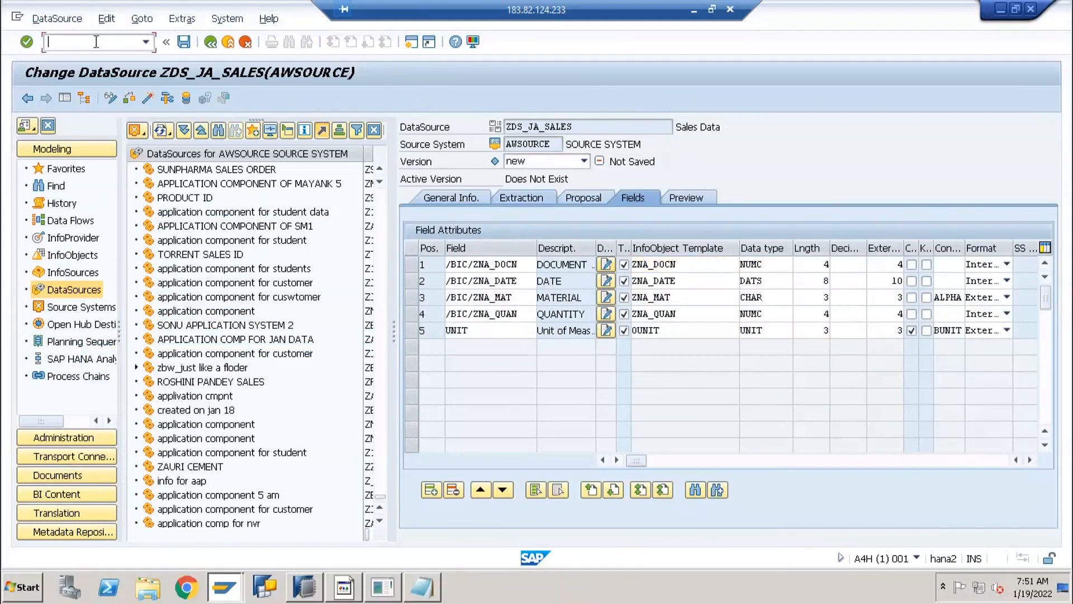
{"action": "key", "text": "Return"}
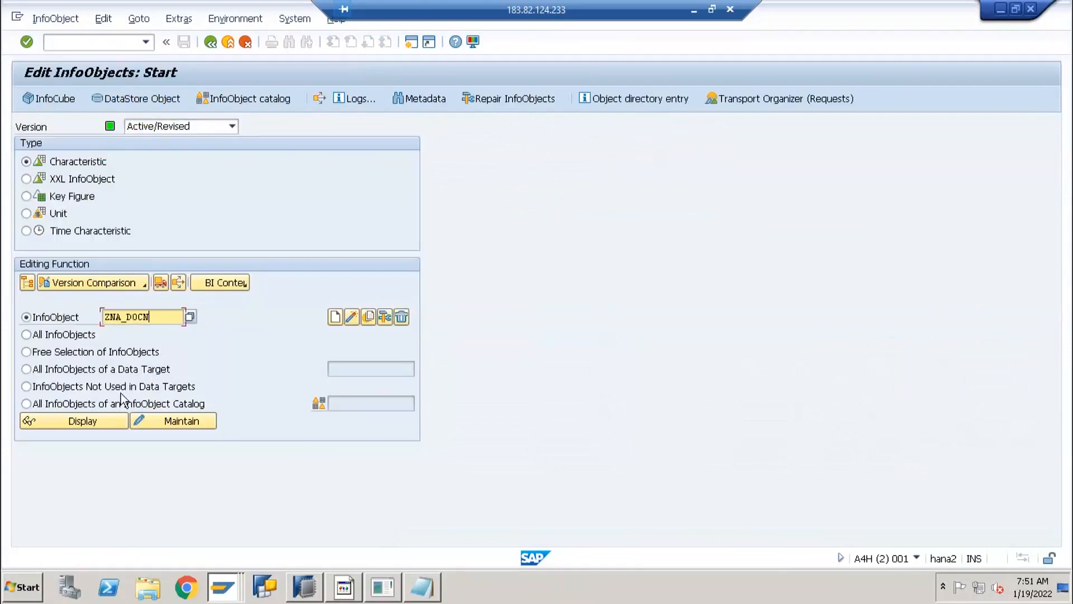
{"action": "left_click", "coordinate": [105, 416]}
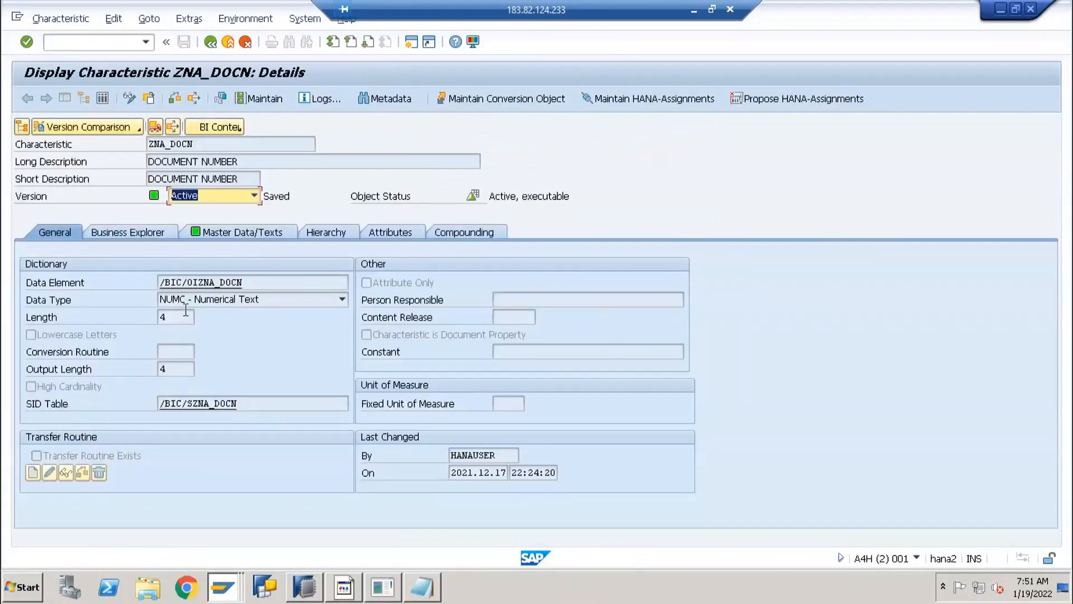
{"action": "left_click", "coordinate": [158, 324]}
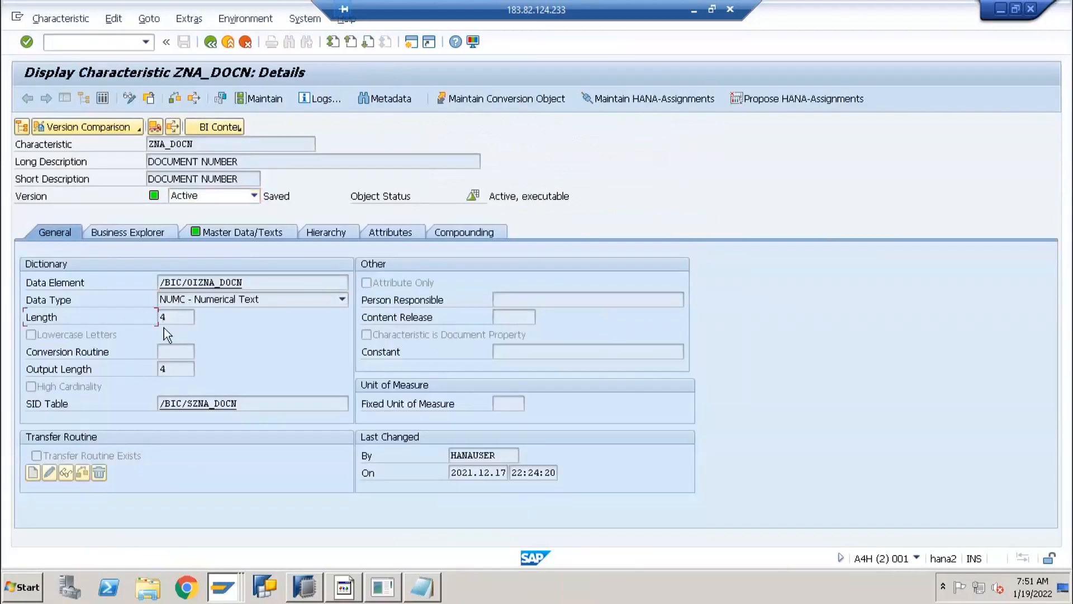
{"action": "key", "text": "alt+Tab"}
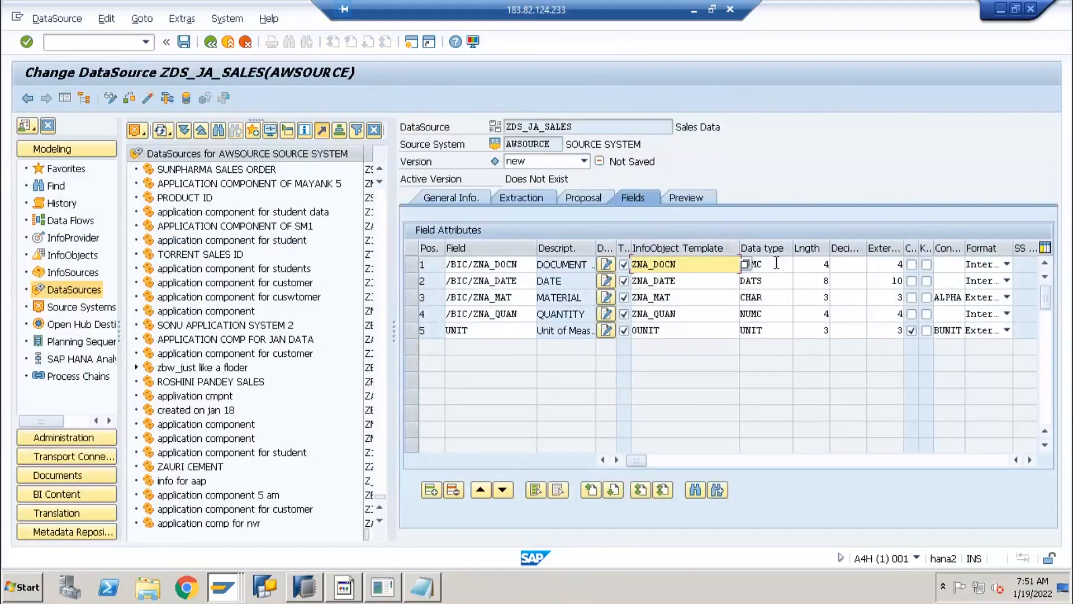
Review the data types and lengths of the document, date, material and quantity fields in the DataSource.
{"action": "left_click", "coordinate": [778, 264]}
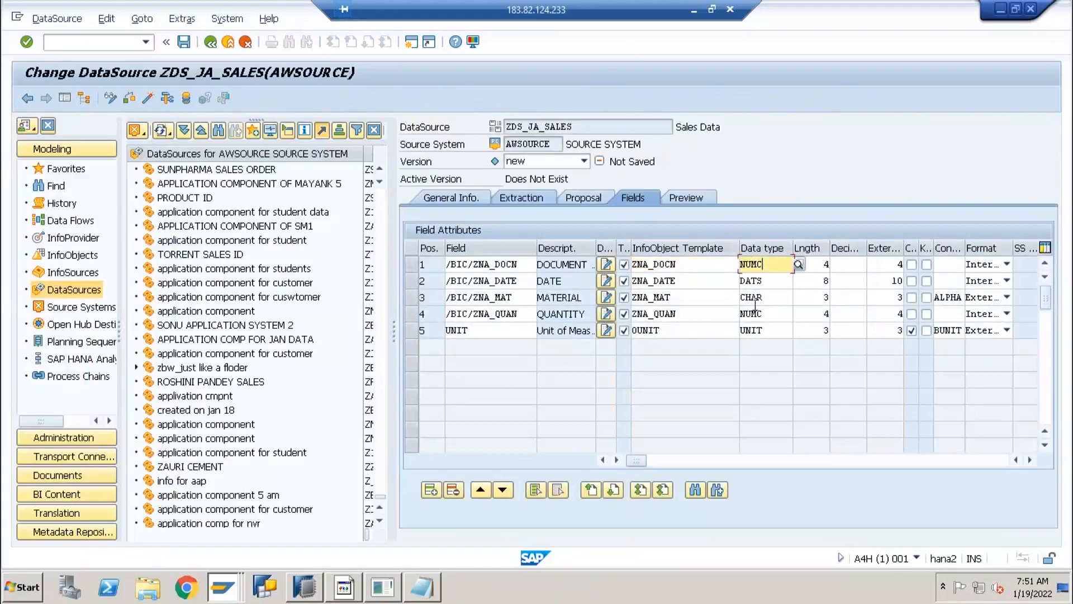
{"action": "left_click", "coordinate": [822, 281]}
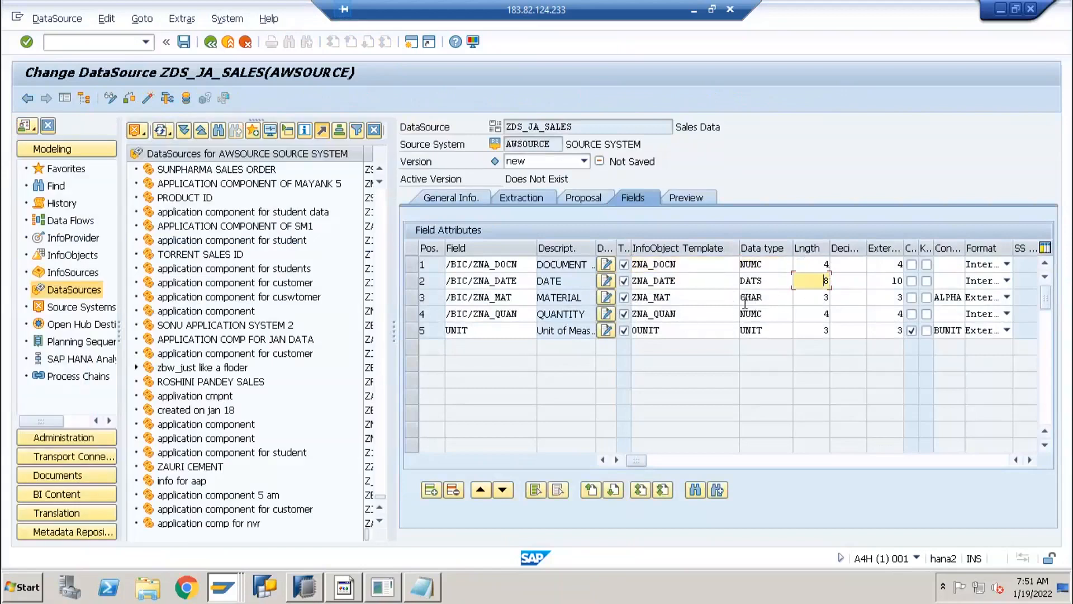
{"action": "left_click", "coordinate": [803, 298]}
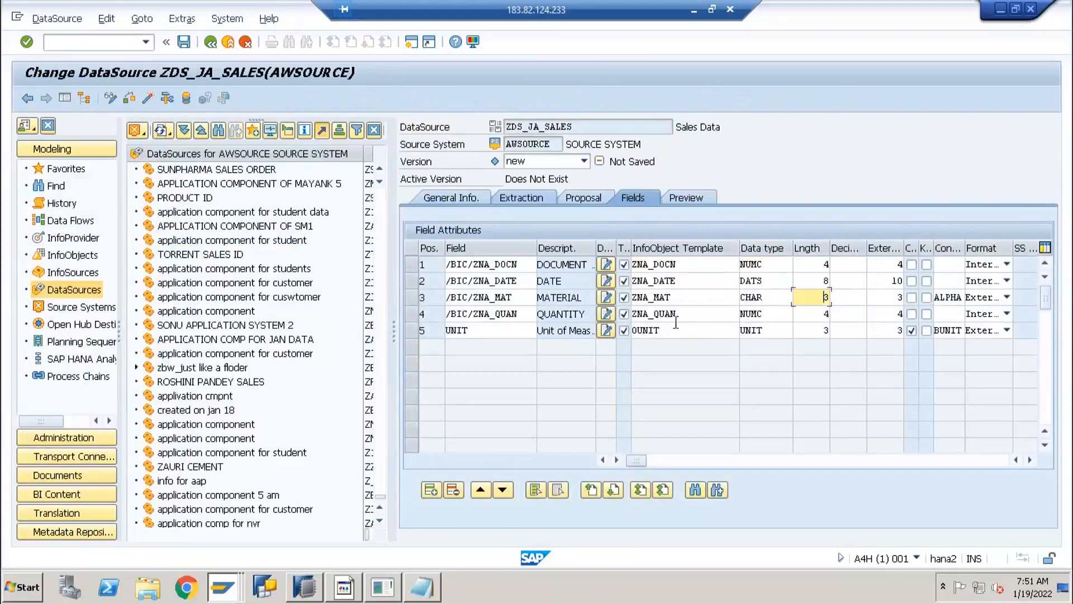
{"action": "left_click", "coordinate": [807, 316]}
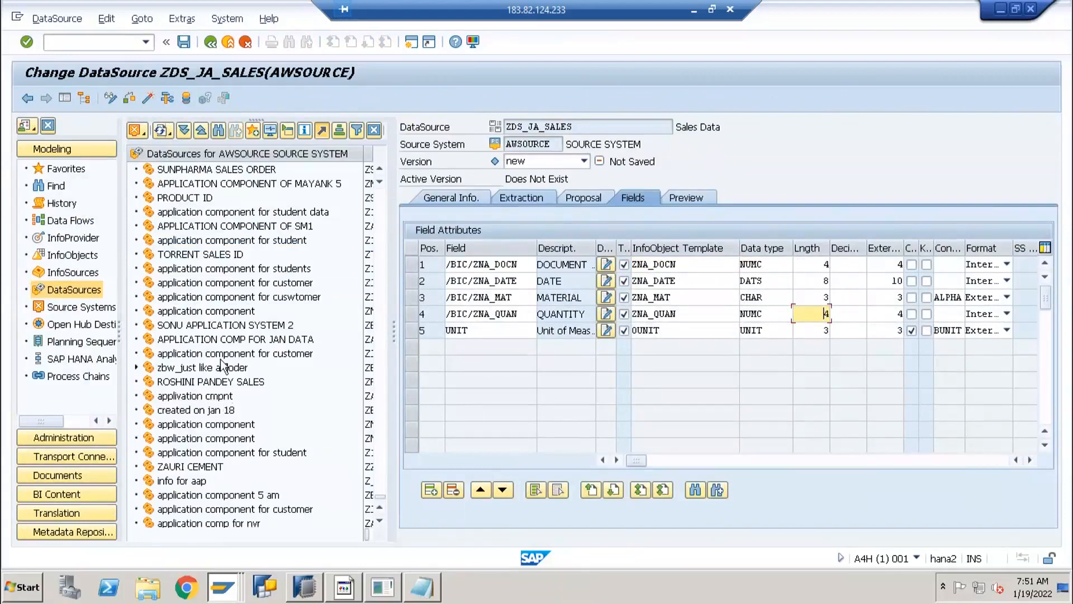
Search the InfoObjects with the pattern ZNA_* and display the details of characteristic ZNA_DNO.
{"action": "key", "text": "F3"}
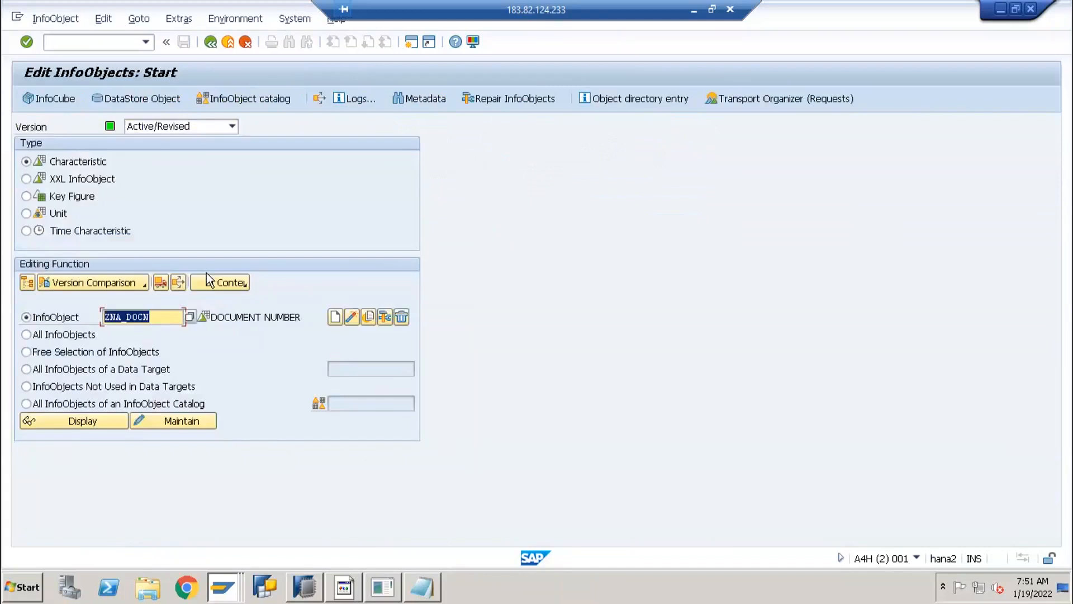
{"action": "key", "text": "Right"}
{"action": "key", "text": "BackSpace"}
{"action": "key", "text": "BackSpace"}
{"action": "key", "text": "BackSpace"}
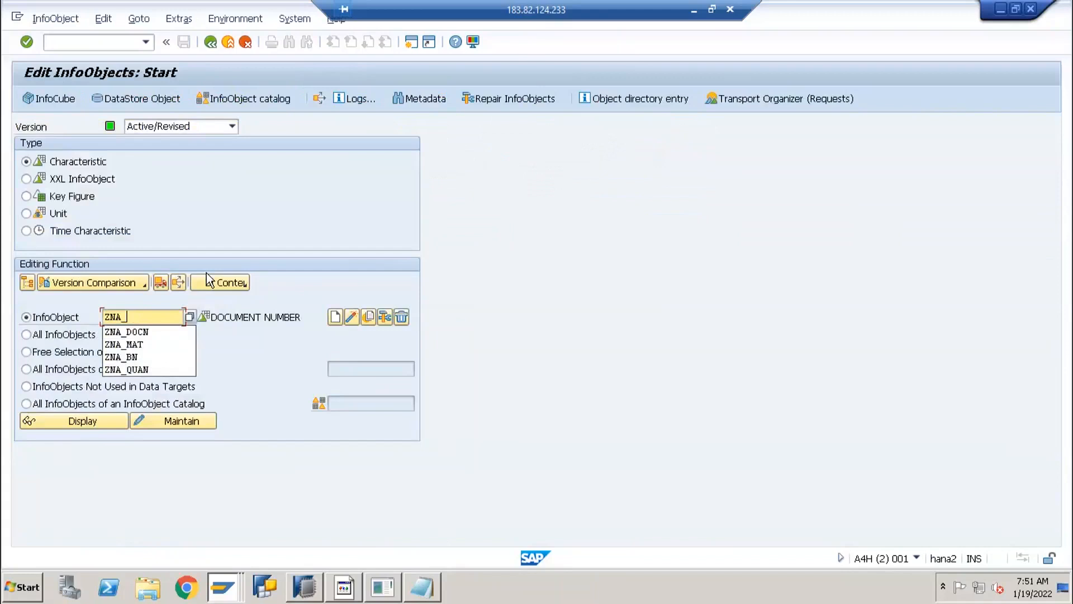
{"action": "type", "text": "*"}
{"action": "key", "text": "Return"}
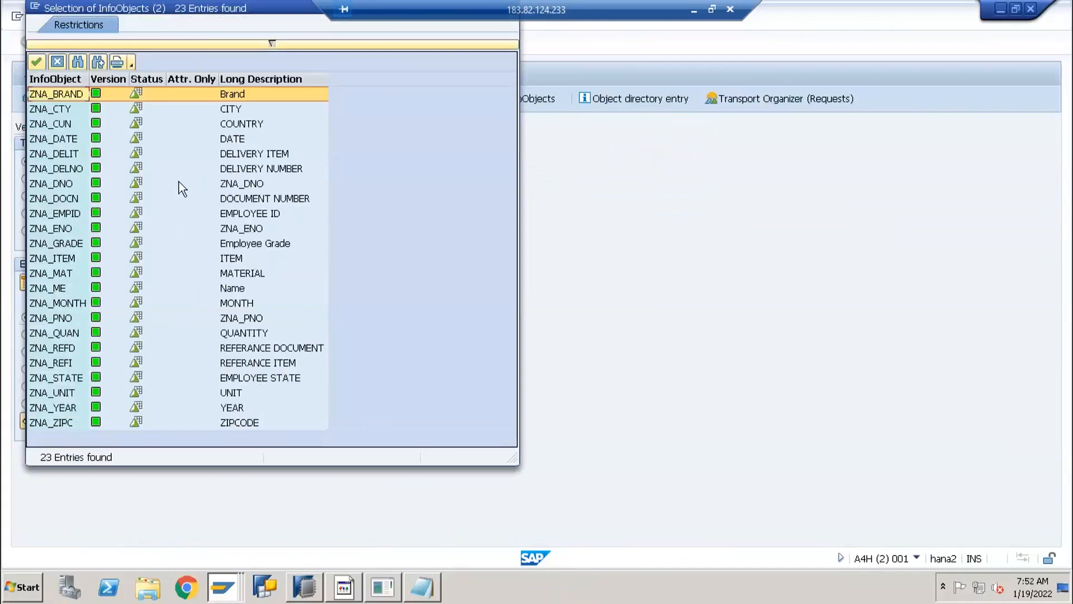
{"action": "left_click", "coordinate": [53, 186]}
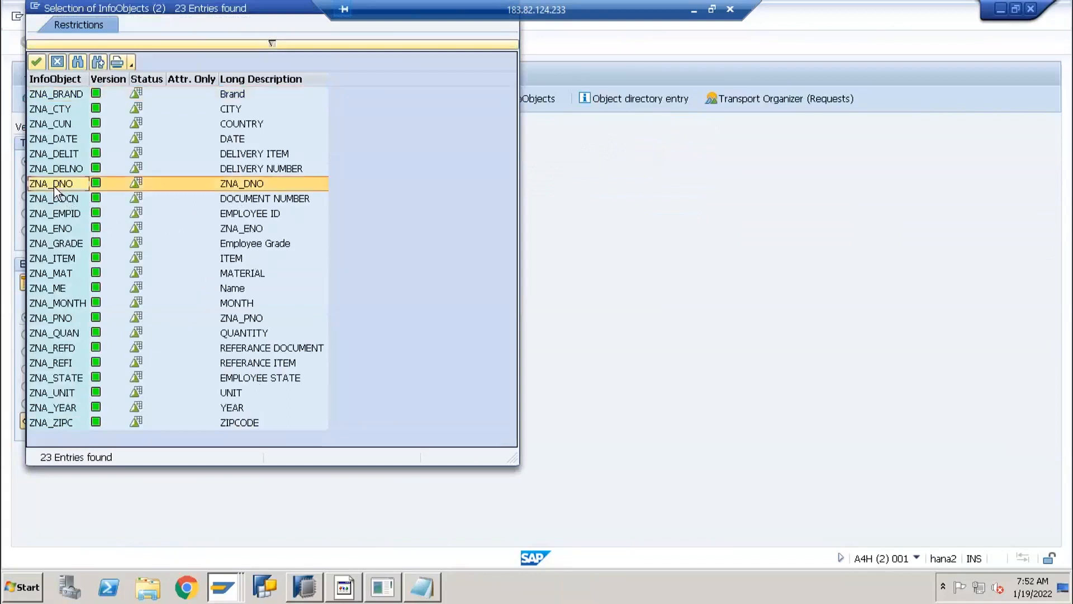
{"action": "double_click", "coordinate": [53, 186]}
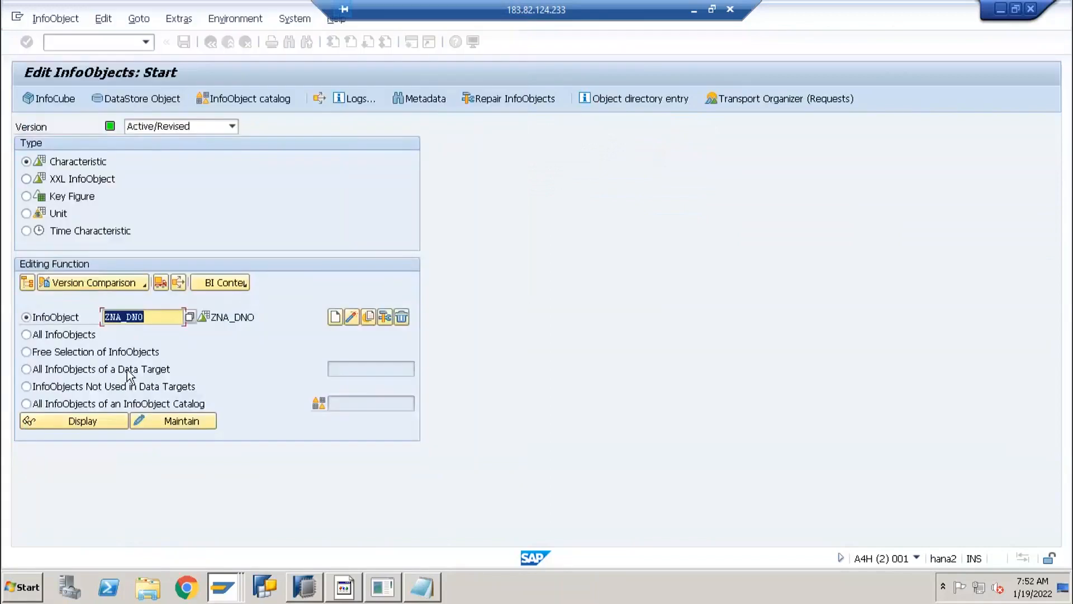
{"action": "left_click", "coordinate": [101, 421]}
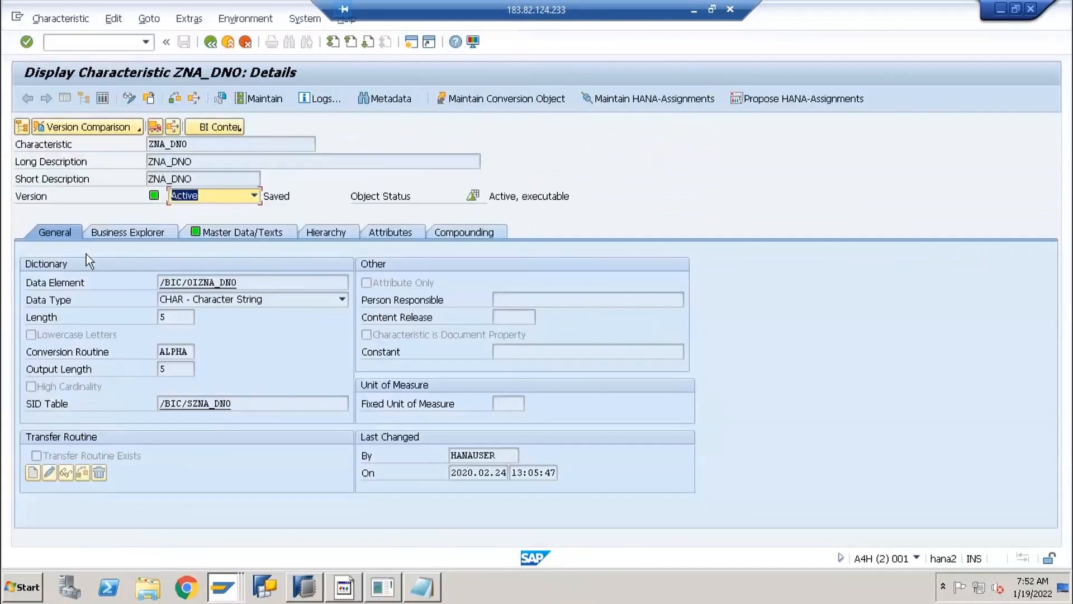
Search the InfoObjects with the pattern ZNA_Doc* and display the details of characteristic ZNA_DOCN.
{"action": "key", "text": "F3"}
{"action": "left_click", "coordinate": [146, 316]}
{"action": "key", "text": "BackSpace"}
{"action": "key", "text": "BackSpace"}
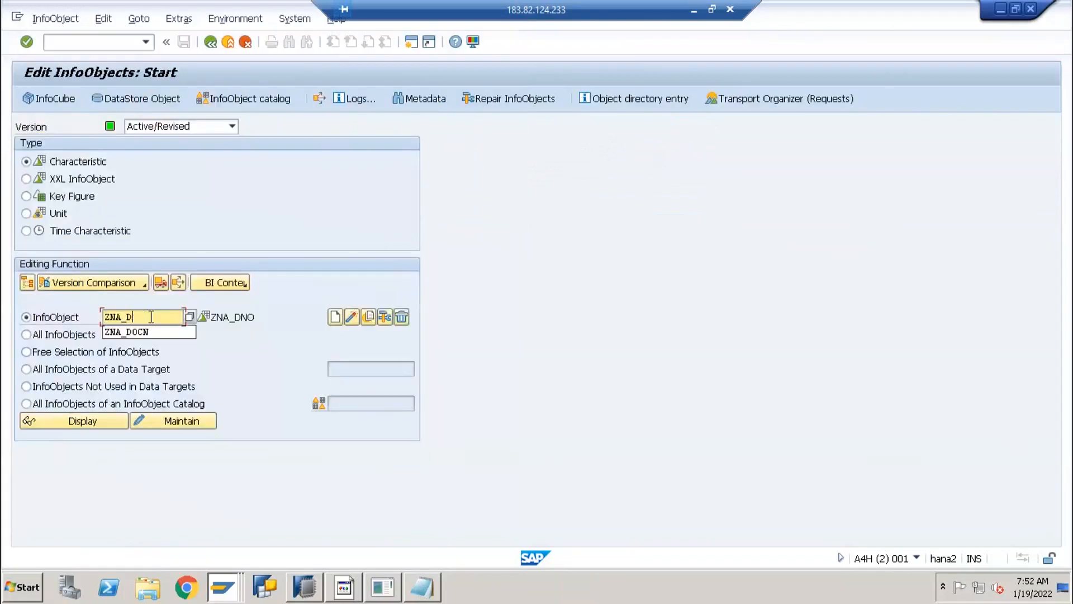
{"action": "type", "text": "ocn"}
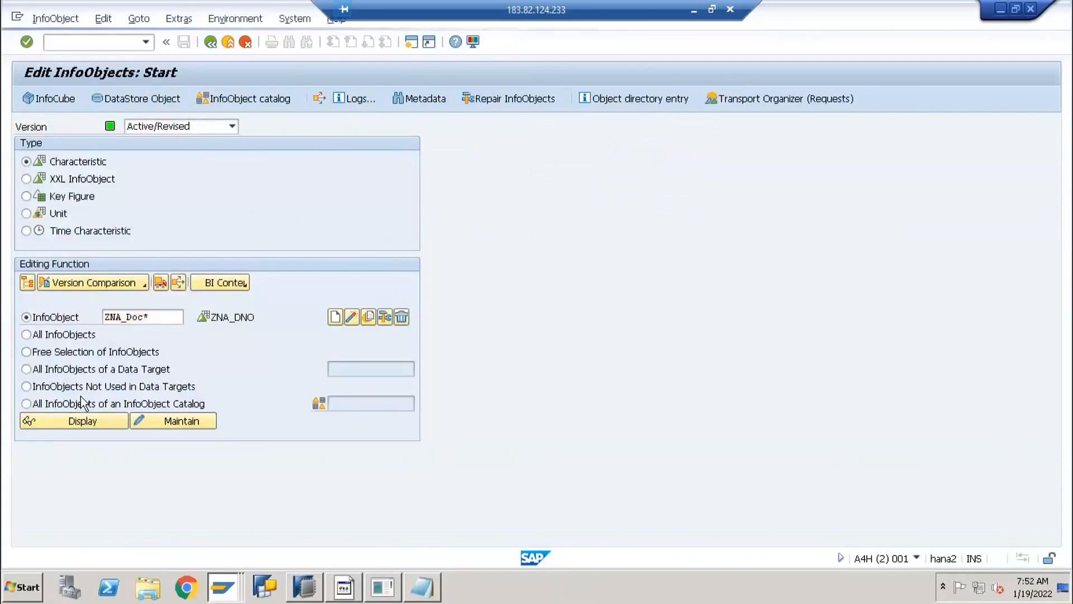
{"action": "key", "text": "Return"}
{"action": "left_click", "coordinate": [85, 420]}
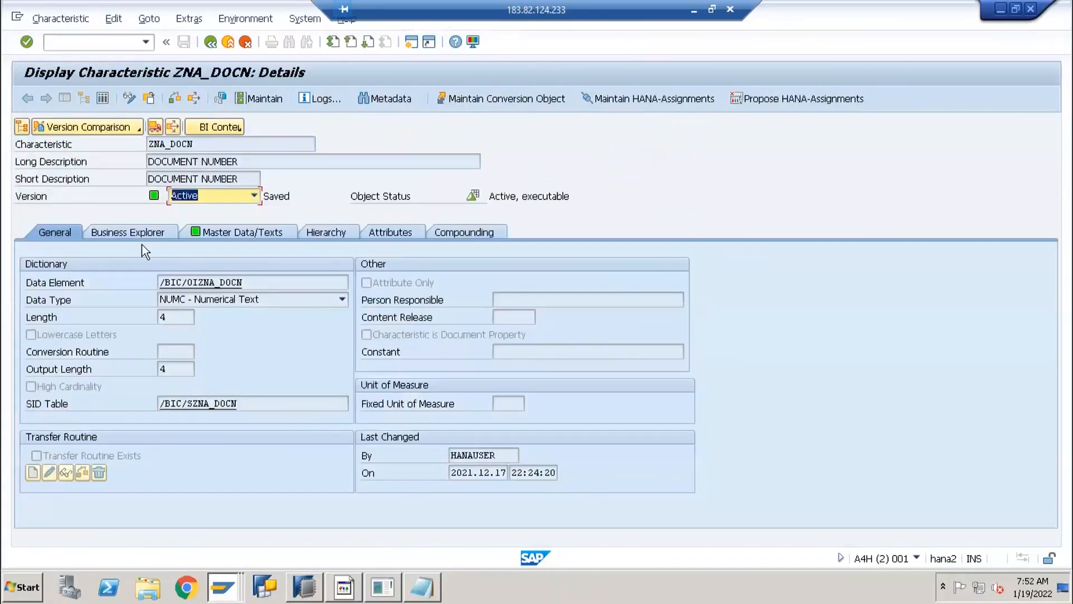
Return to the InfoObject selection and search for standard document InfoObjects with the pattern 0doc*.
{"action": "key", "text": "F3"}
{"action": "left_click", "coordinate": [172, 315]}
{"action": "key", "text": "BackSpace"}
{"action": "key", "text": "BackSpace"}
{"action": "key", "text": "BackSpace"}
{"action": "key", "text": "BackSpace"}
{"action": "key", "text": "BackSpace"}
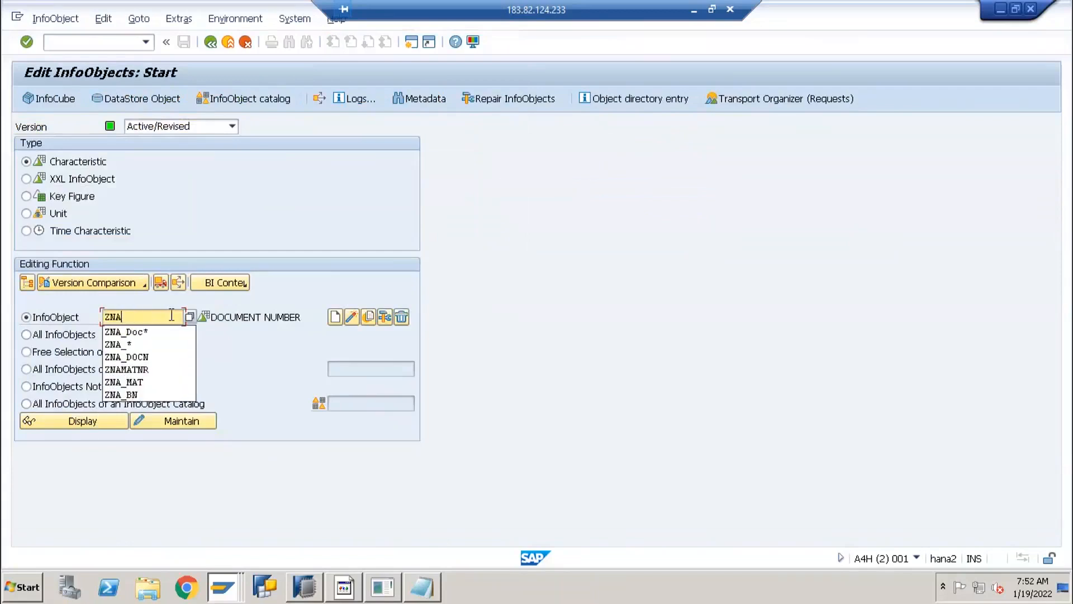
{"action": "key", "text": "BackSpace"}
{"action": "key", "text": "BackSpace"}
{"action": "key", "text": "BackSpace"}
{"action": "type", "text": "0doc*"}
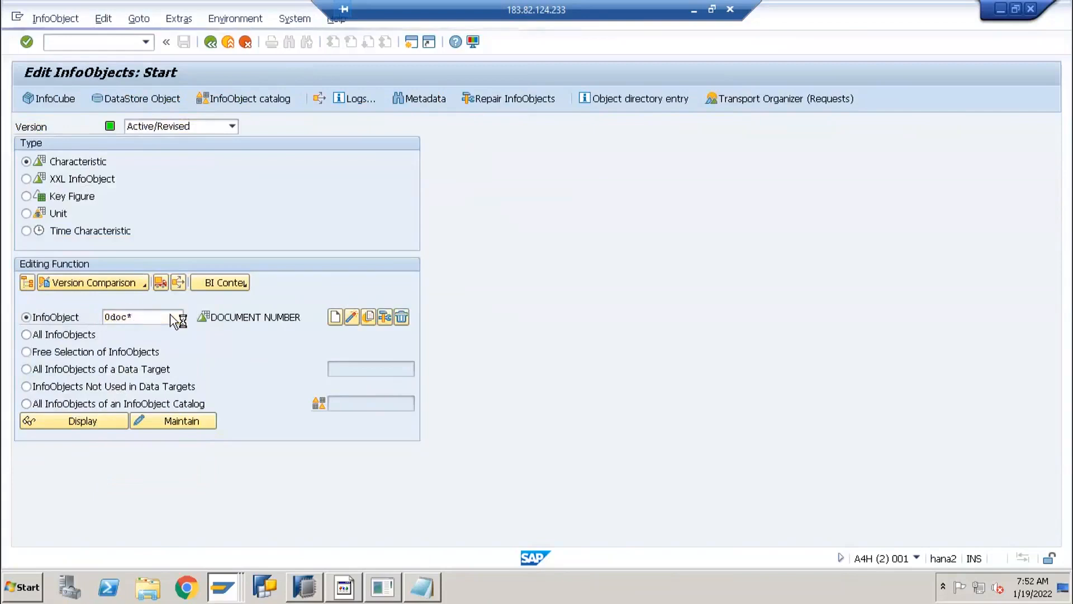
{"action": "left_click", "coordinate": [171, 316]}
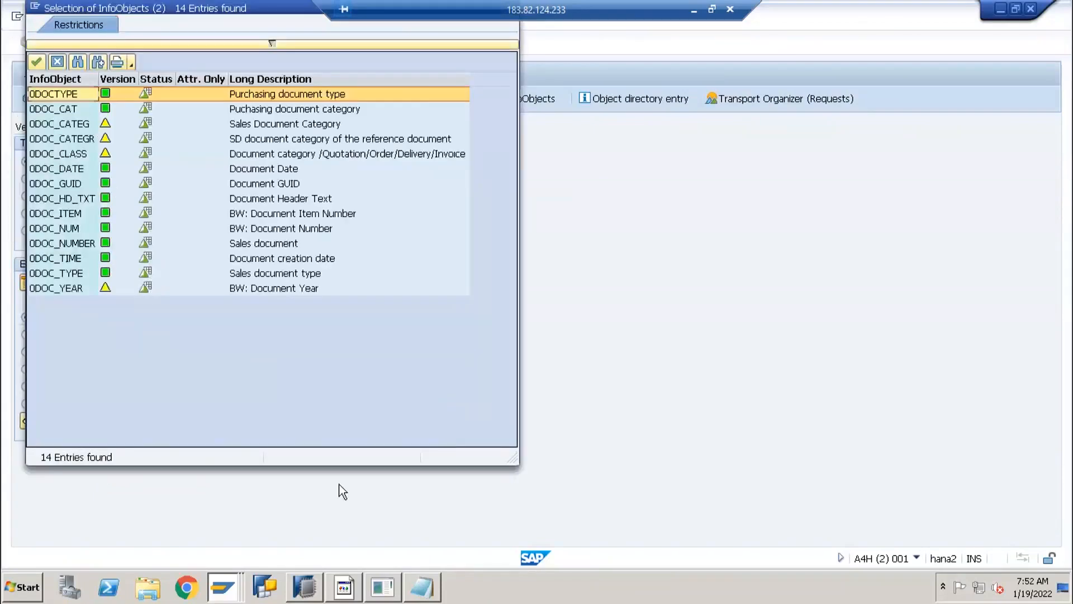
Bring the Notepad list of InfoObjects beside the search results and pick the sales document InfoObject 0DOC_NUMBER.
{"action": "left_click", "coordinate": [418, 592]}
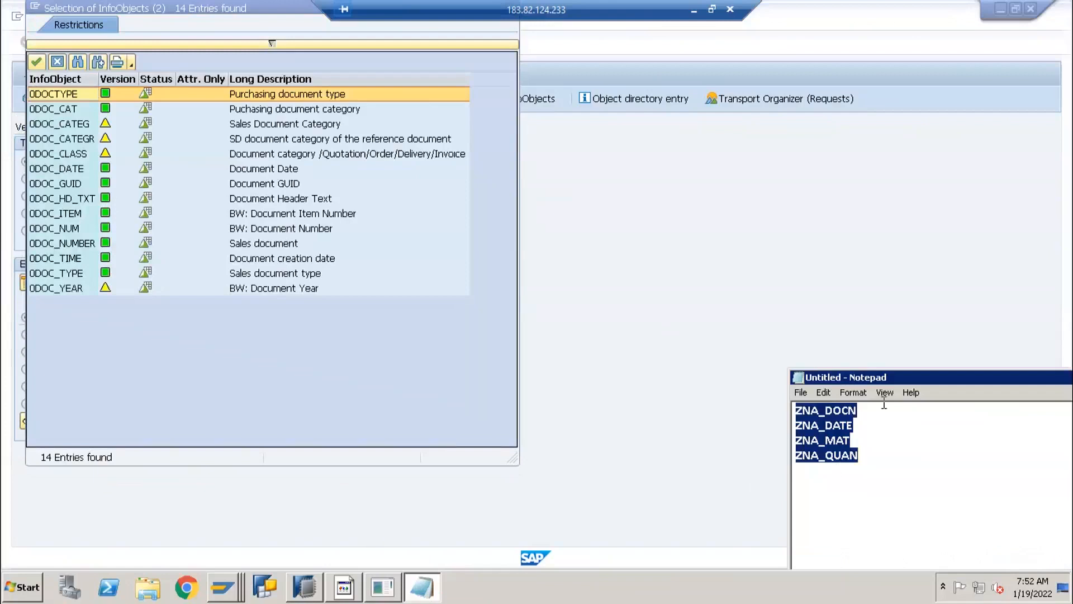
{"action": "left_click_drag", "start_coordinate": [887, 377], "coordinate": [774, 199]}
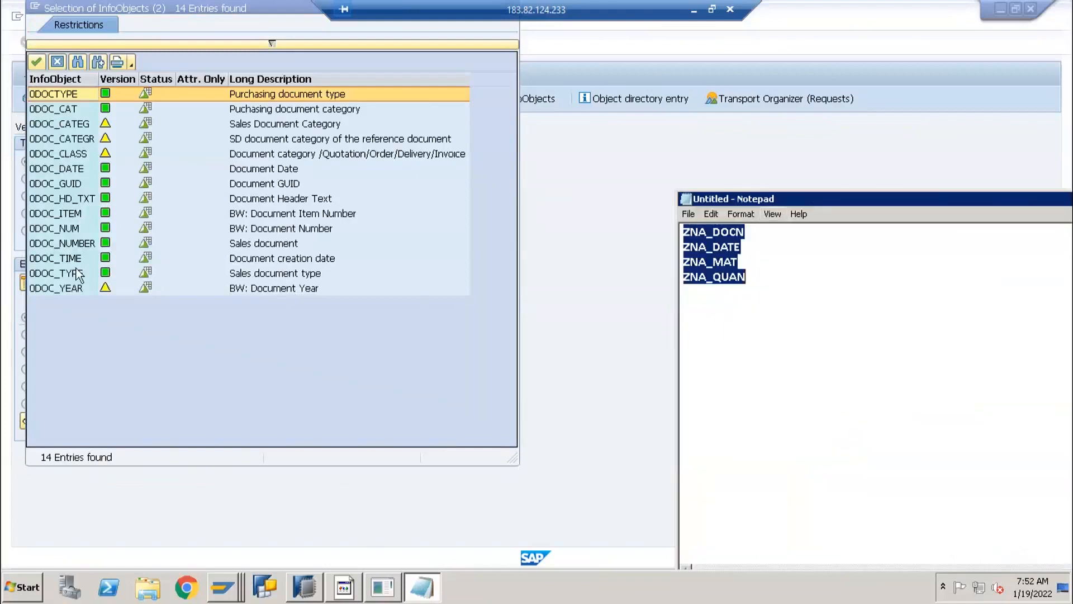
{"action": "left_click", "coordinate": [60, 245]}
{"action": "double_click", "coordinate": [59, 245]}
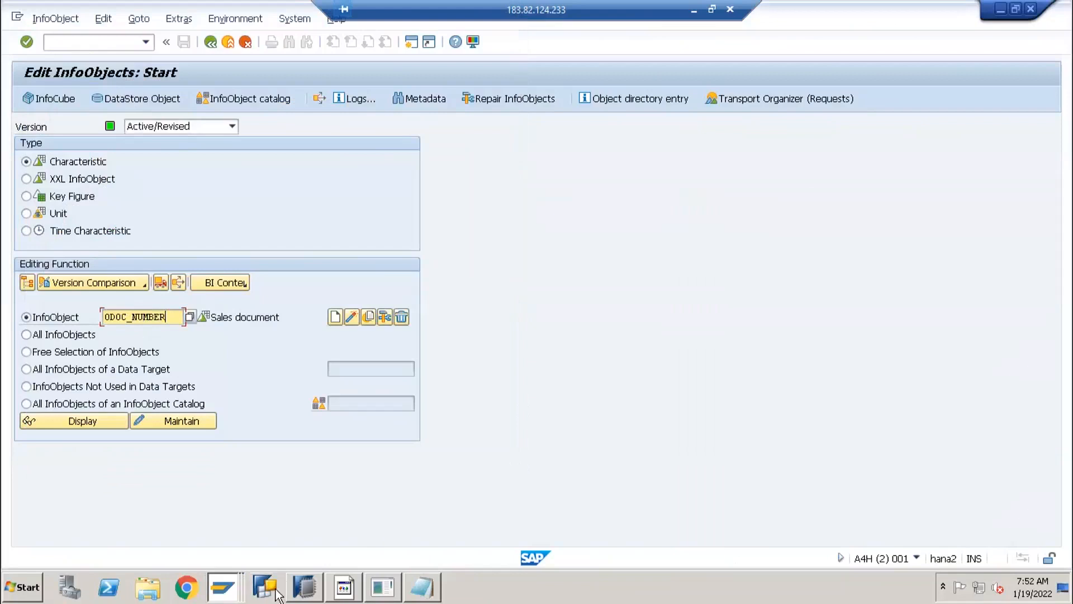
Return to DataSource ZDS_JA_SALES, assign 0DOC_NUMBER as the document field's InfoObject template, and check its data type and length.
{"action": "mouse_move", "coordinate": [375, 592]}
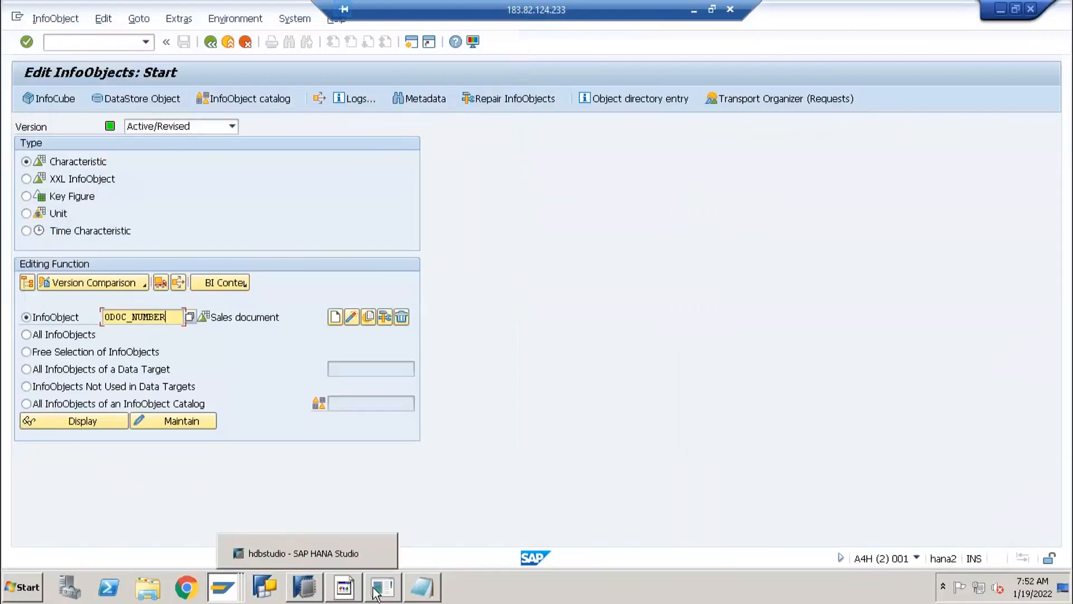
{"action": "left_click", "coordinate": [353, 546]}
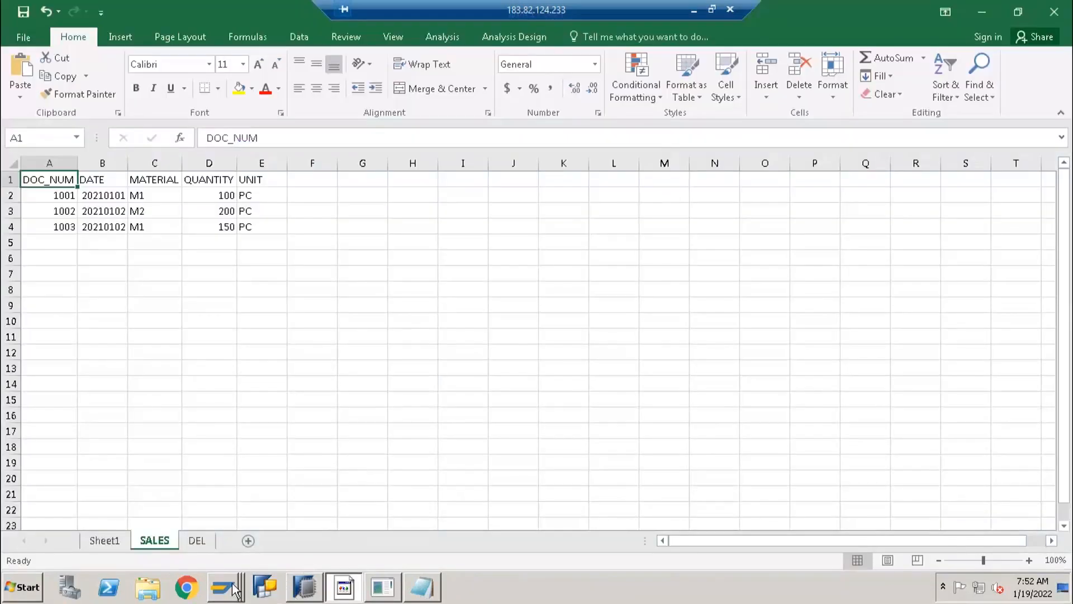
{"action": "mouse_move", "coordinate": [235, 590]}
{"action": "left_click", "coordinate": [241, 532]}
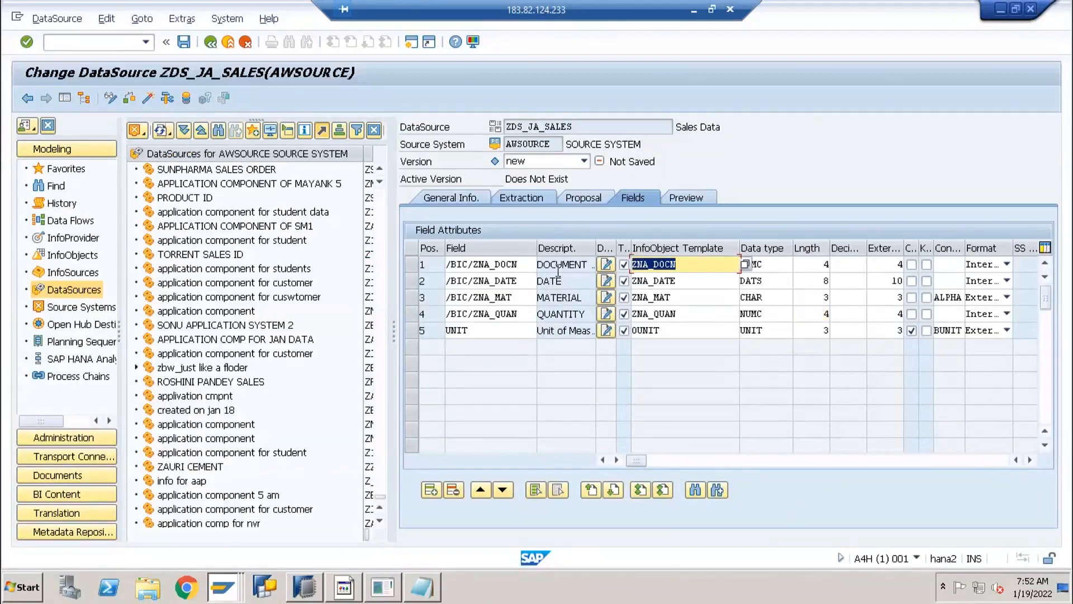
{"action": "type", "text": "0DOC_NUMBER"}
{"action": "key", "text": "Return"}
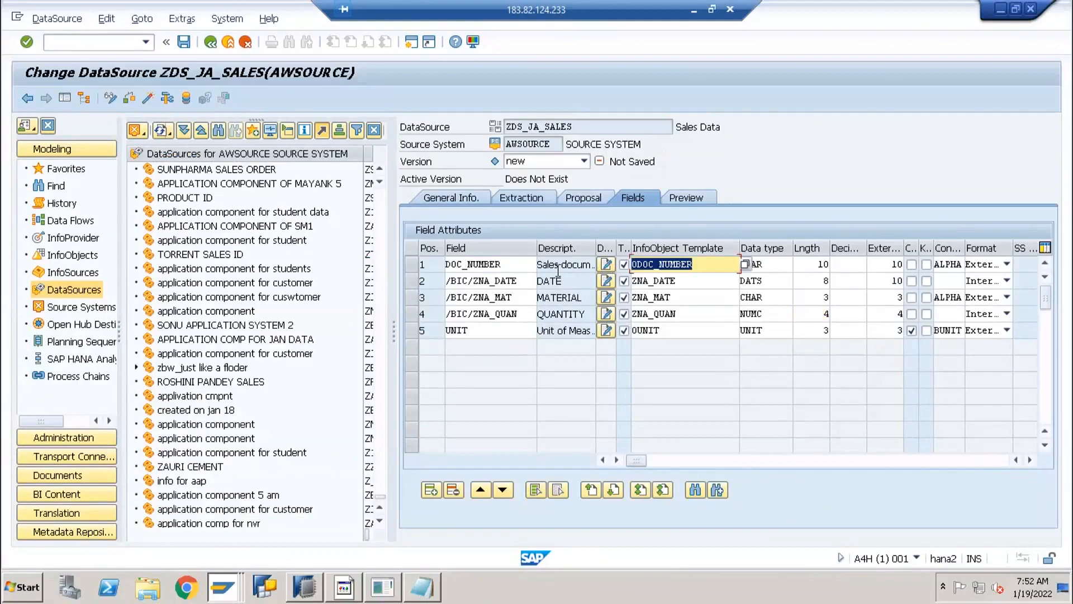
{"action": "left_click", "coordinate": [681, 265]}
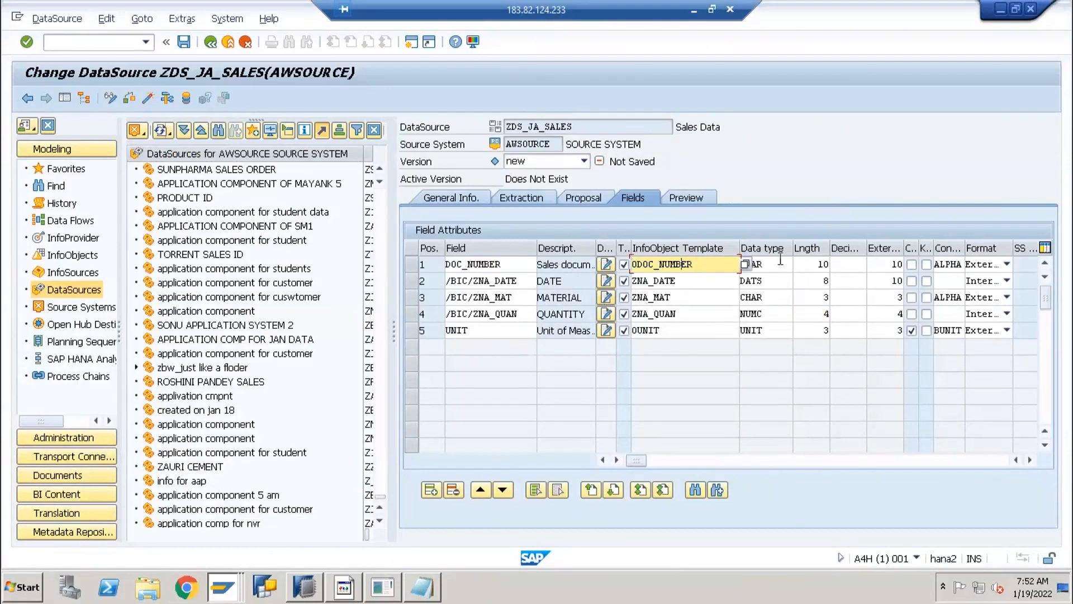
{"action": "left_click", "coordinate": [788, 268]}
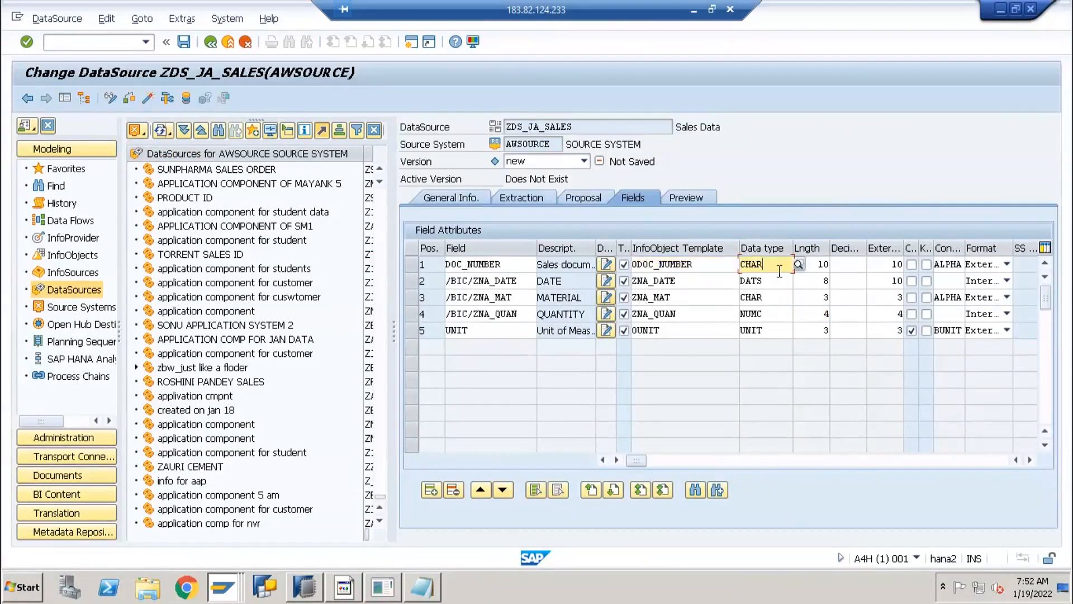
{"action": "left_click", "coordinate": [819, 267]}
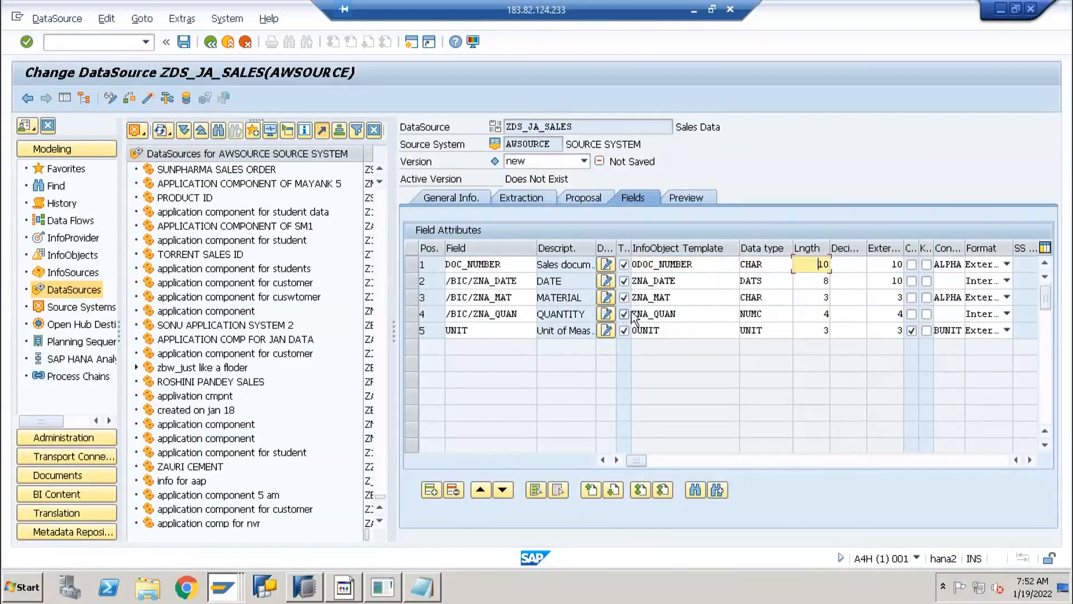
Assign 0MATERIAL as the InfoObject template of the material field and check the field's length.
{"action": "double_click", "coordinate": [694, 296]}
{"action": "type", "text": "0material"}
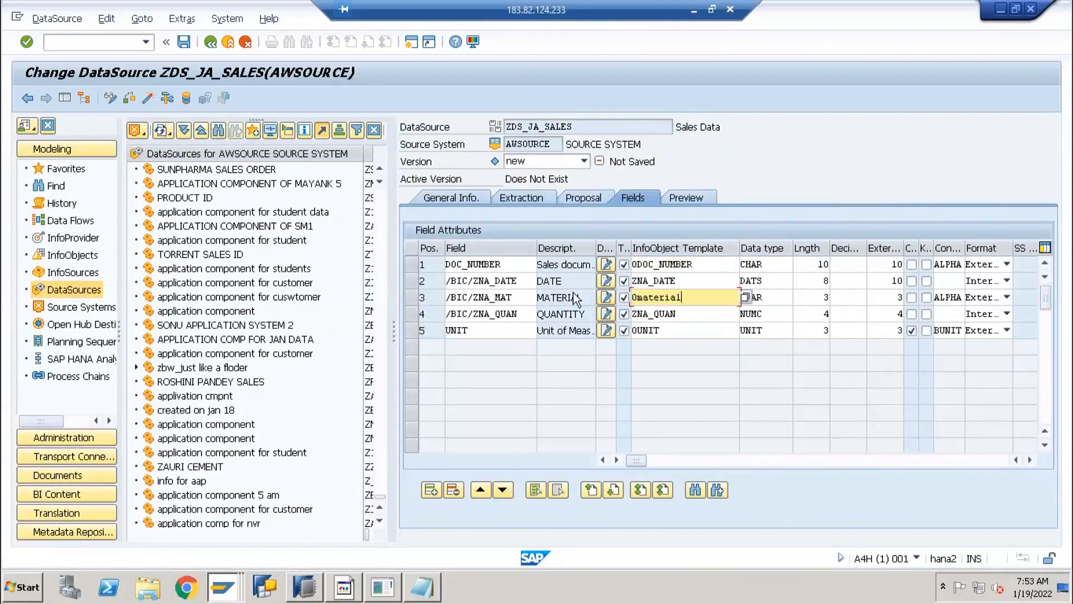
{"action": "key", "text": "Return"}
{"action": "left_click", "coordinate": [819, 298]}
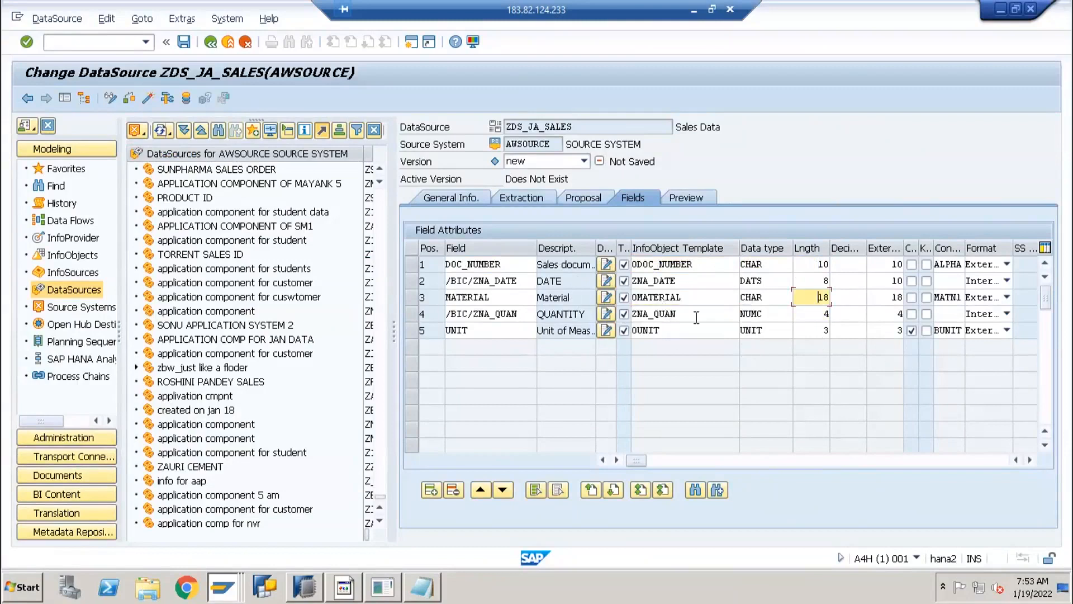
Assign the InfoObject templates 0QUANTITY to the quantity field and 0CALDAY to the date field.
{"action": "left_click_drag", "start_coordinate": [678, 314], "coordinate": [567, 314]}
{"action": "type", "text": "0q"}
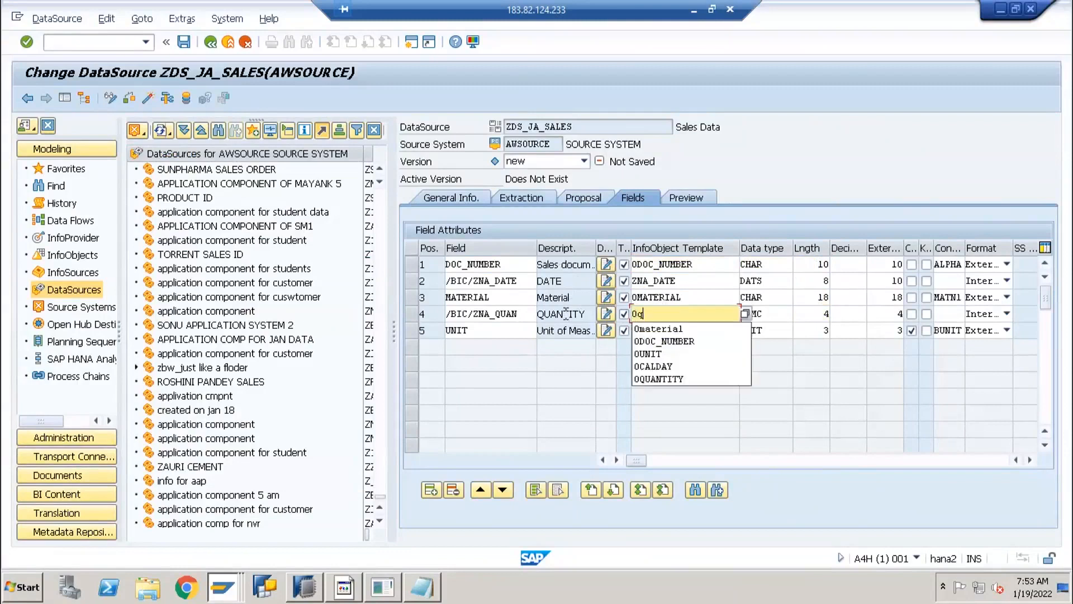
{"action": "type", "text": "uantity"}
{"action": "key", "text": "Return"}
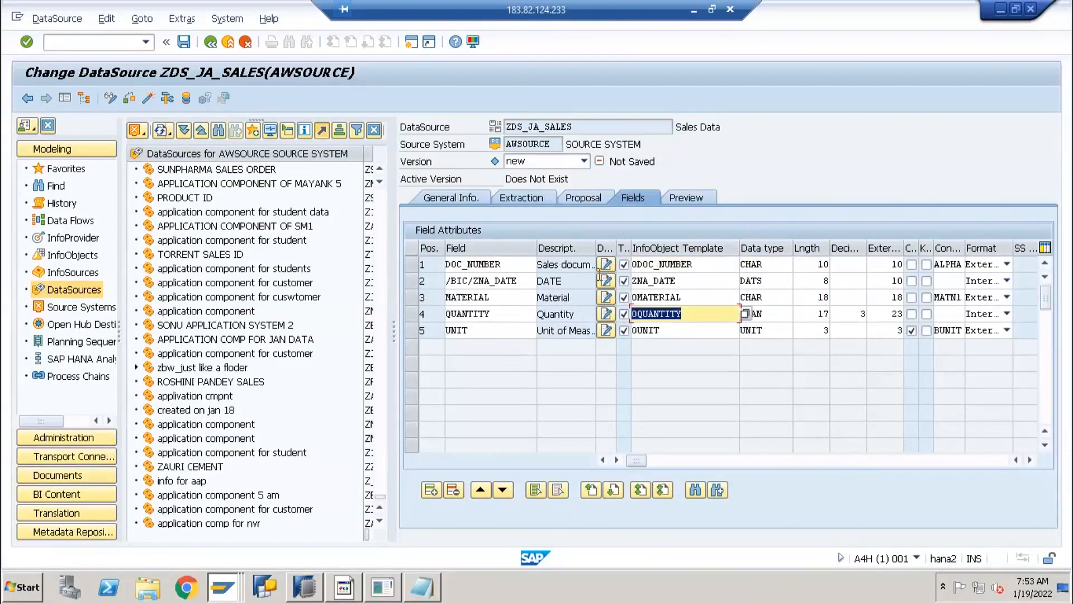
{"action": "left_click_drag", "start_coordinate": [677, 280], "coordinate": [594, 273]}
{"action": "type", "text": "0calday"}
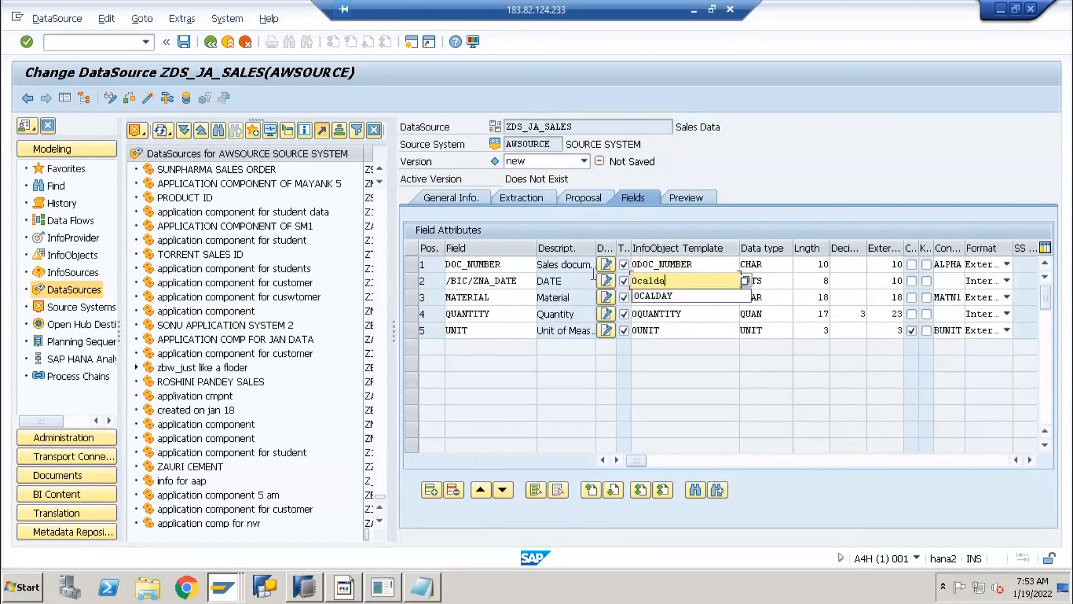
{"action": "key", "text": "Return"}
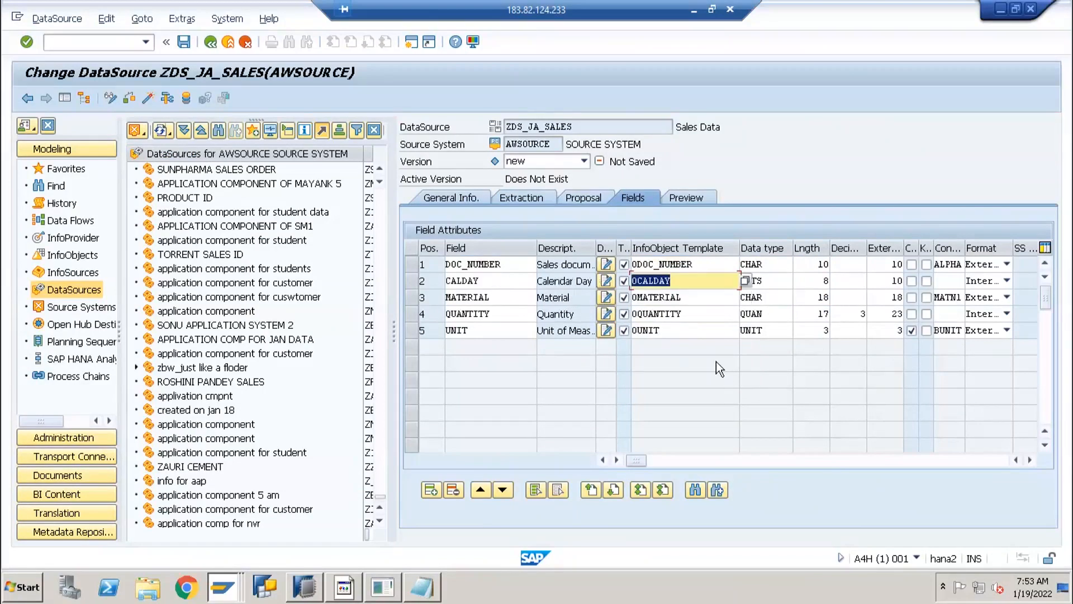
Check the assigned InfoObject templates and activate the DataSource ZDS_JA_SALES.
{"action": "left_click", "coordinate": [700, 330]}
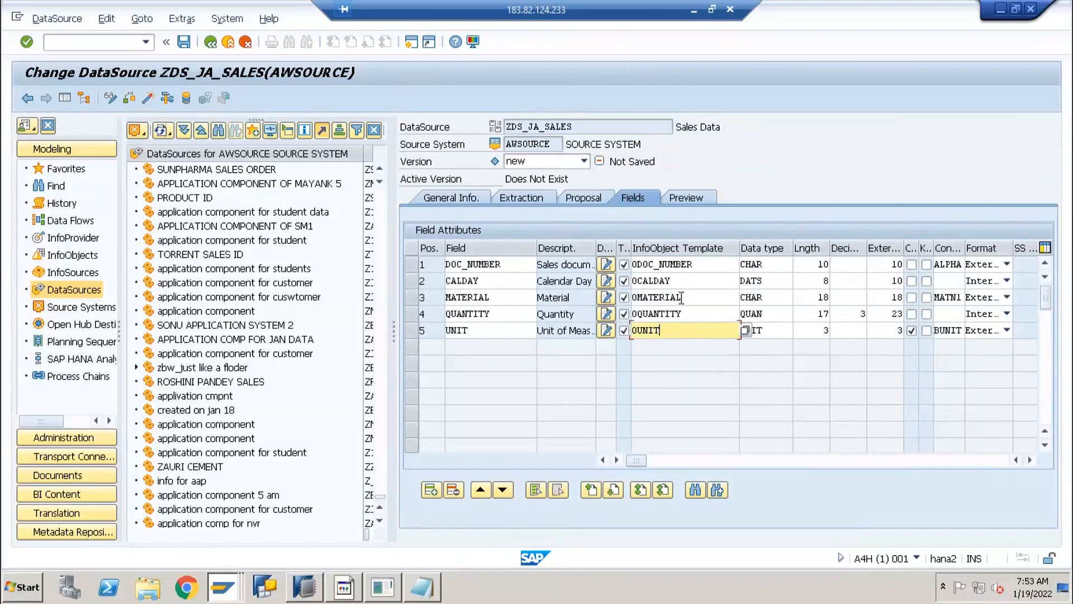
{"action": "left_click", "coordinate": [695, 267]}
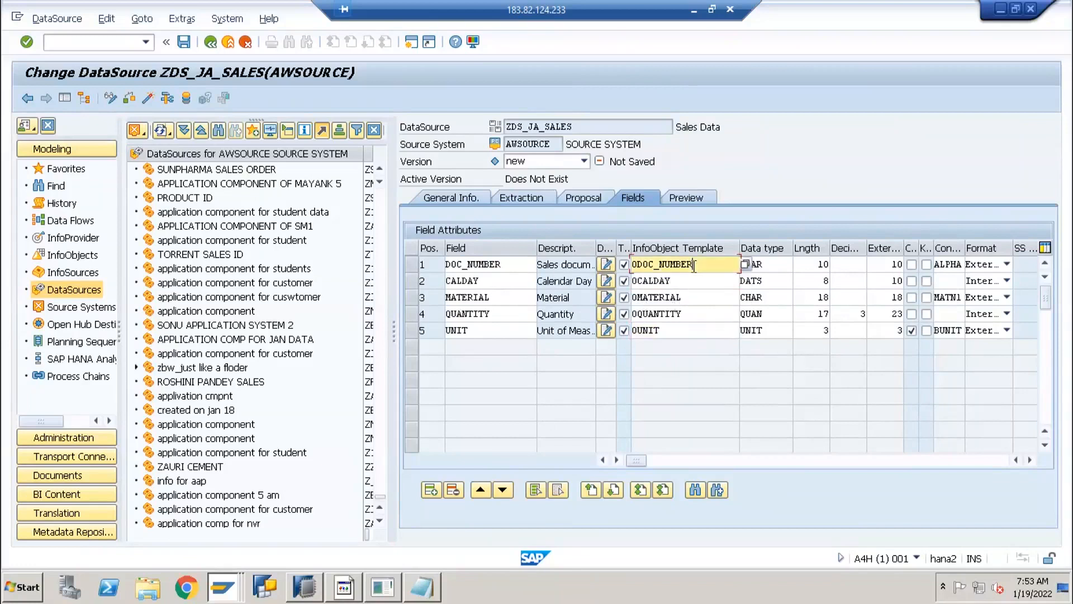
{"action": "left_click", "coordinate": [671, 331]}
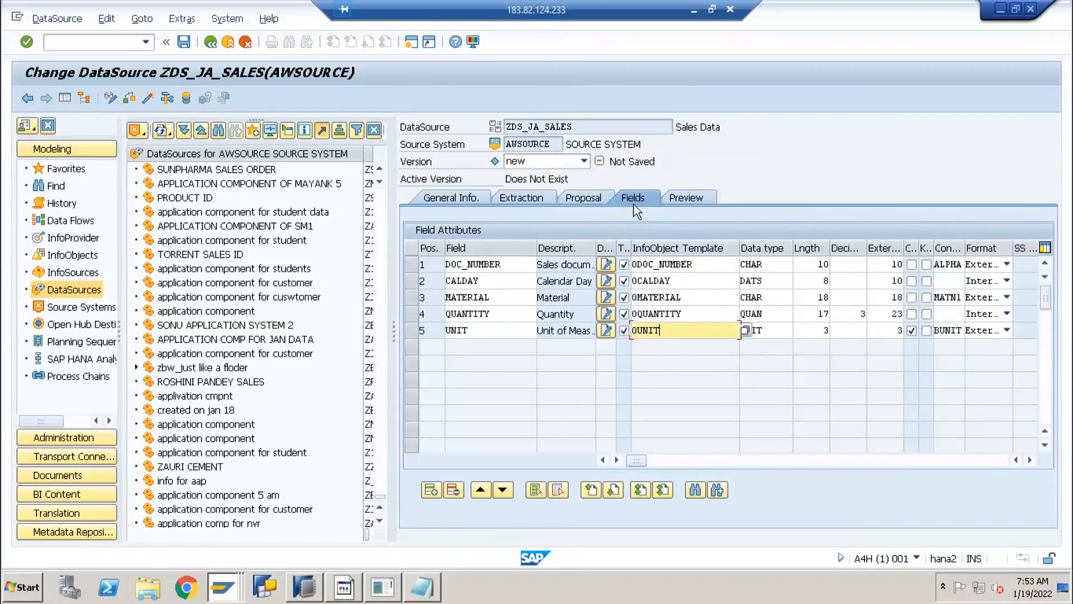
{"action": "left_click", "coordinate": [148, 99]}
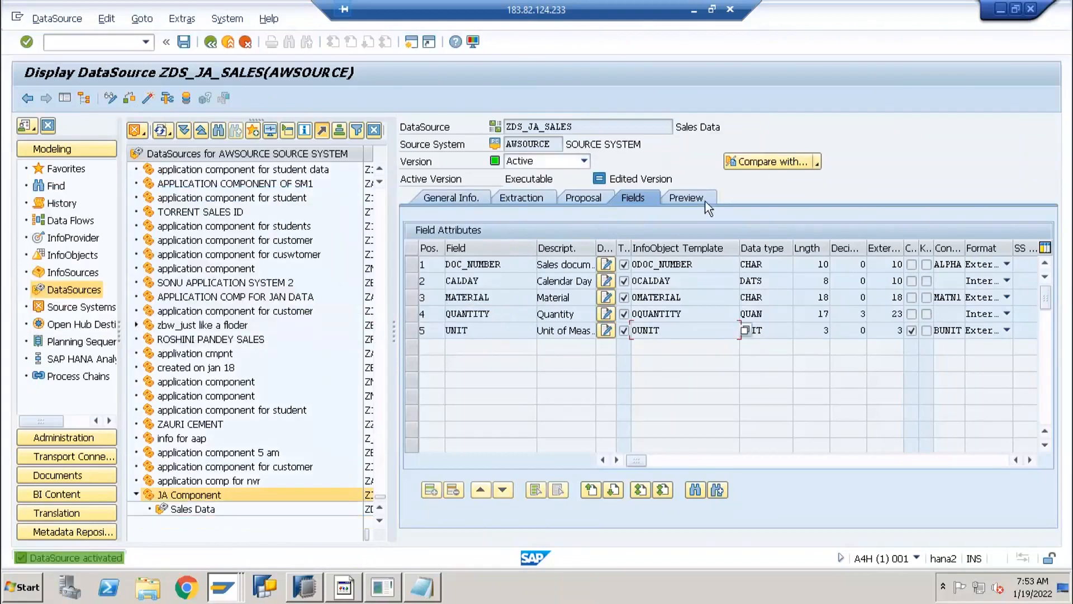
Read the preview data of the activated sales DataSource, then review its field names and InfoObject templates.
{"action": "left_click", "coordinate": [687, 198]}
{"action": "left_click", "coordinate": [669, 229]}
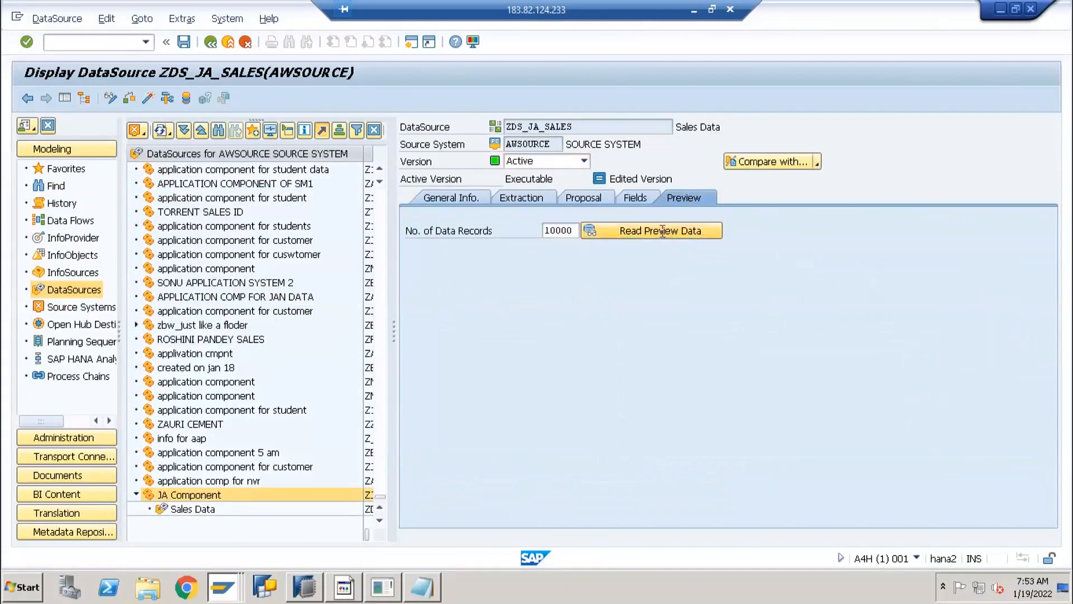
{"action": "left_click", "coordinate": [364, 326]}
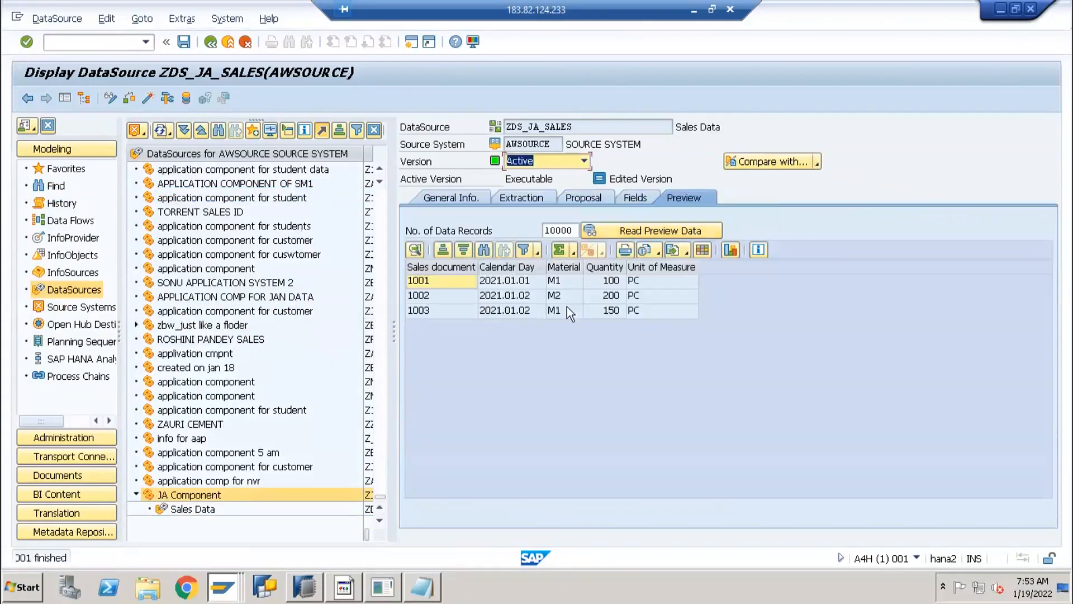
{"action": "left_click", "coordinate": [506, 296]}
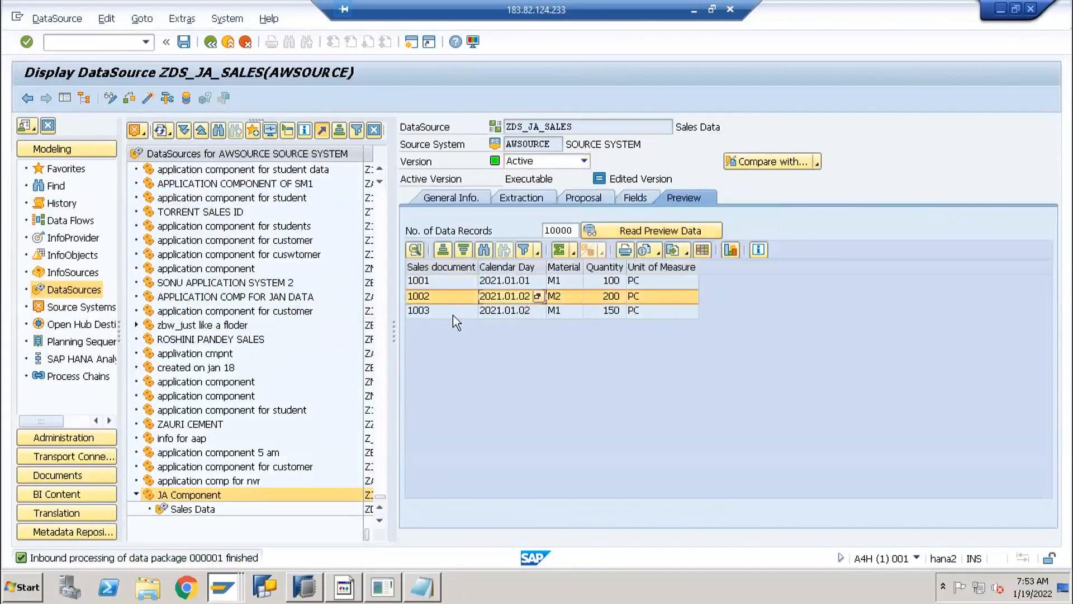
{"action": "left_click", "coordinate": [433, 283]}
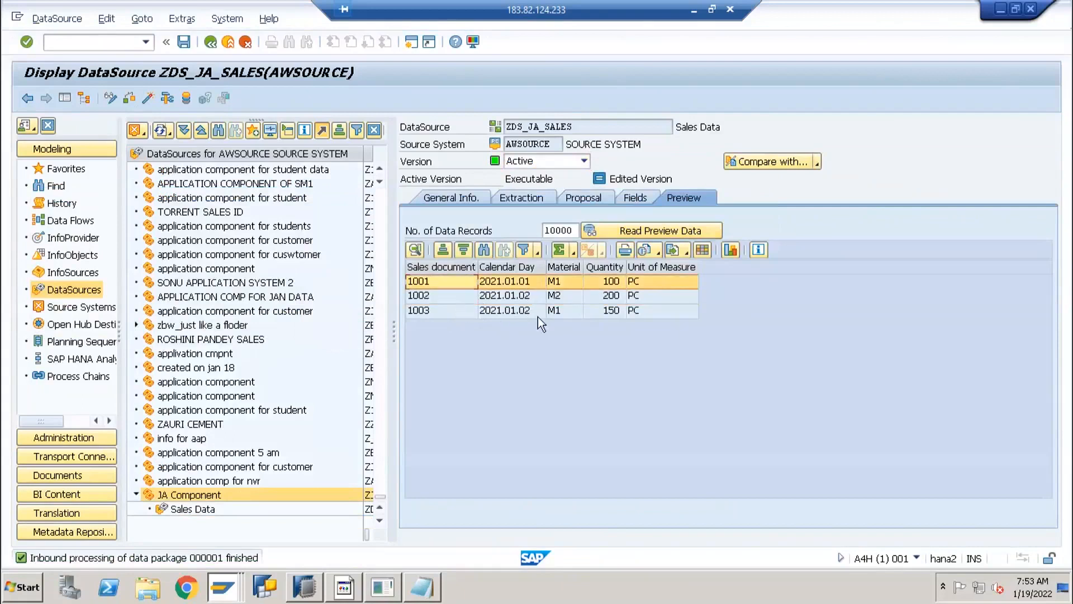
{"action": "left_click", "coordinate": [636, 198]}
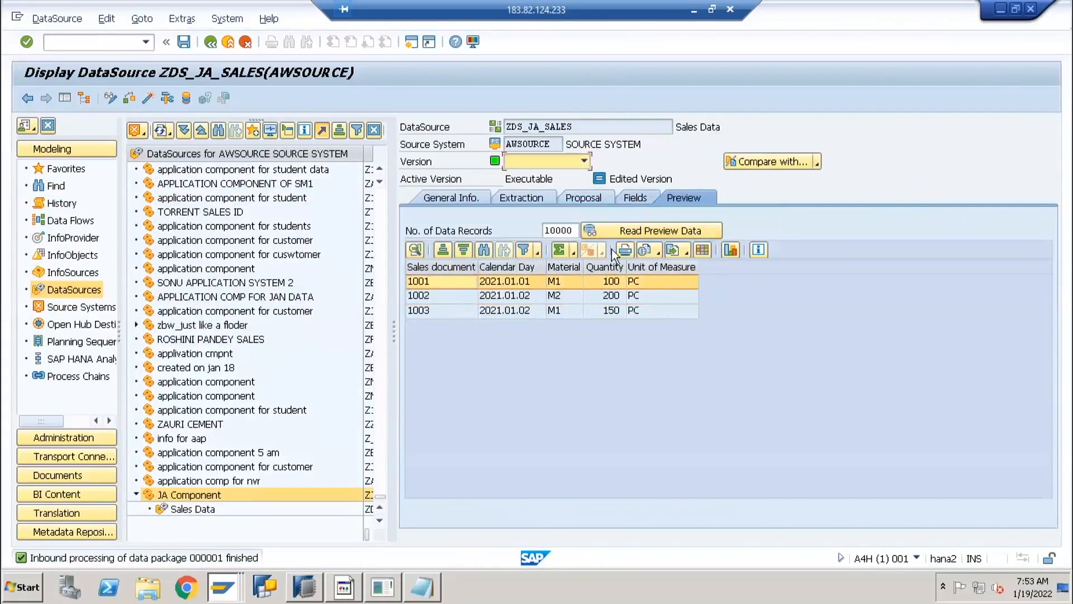
{"action": "left_click", "coordinate": [657, 282]}
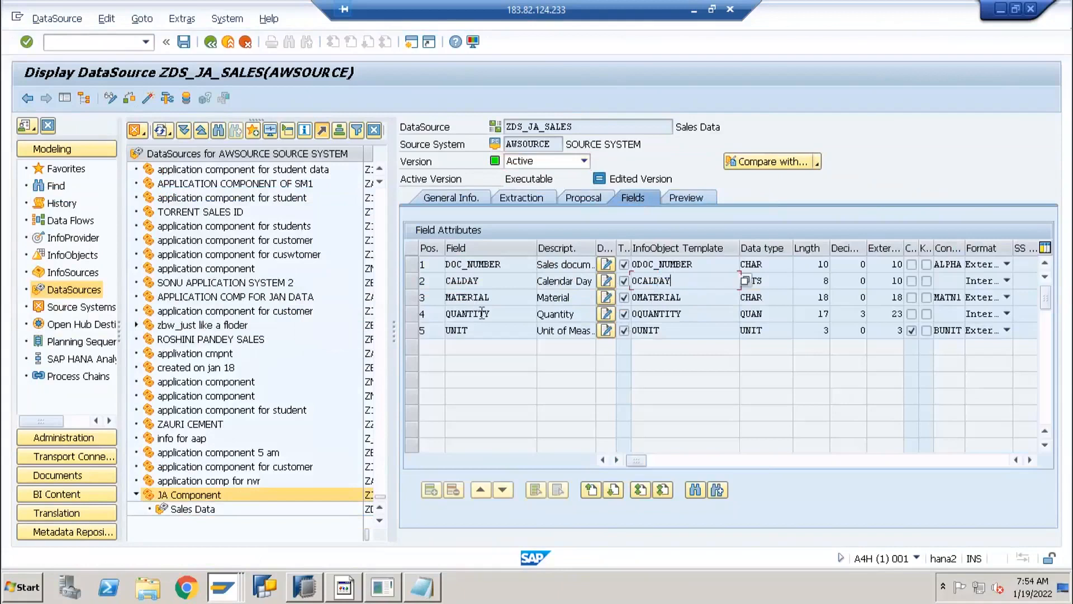
{"action": "left_click", "coordinate": [501, 294]}
{"action": "left_click", "coordinate": [654, 264]}
{"action": "left_click", "coordinate": [659, 317]}
Switch the DataSource to change mode and clear the InfoObject templates of all five fields.
{"action": "left_click", "coordinate": [111, 98]}
{"action": "left_click_drag", "start_coordinate": [704, 261], "coordinate": [542, 261]}
{"action": "key", "text": "BackSpace"}
{"action": "key", "text": "BackSpace"}
{"action": "left_click_drag", "start_coordinate": [692, 280], "coordinate": [609, 335]}
{"action": "key", "text": "BackSpace"}
{"action": "double_click", "coordinate": [691, 312]}
{"action": "key", "text": "BackSpace"}
{"action": "key", "text": "BackSpace"}
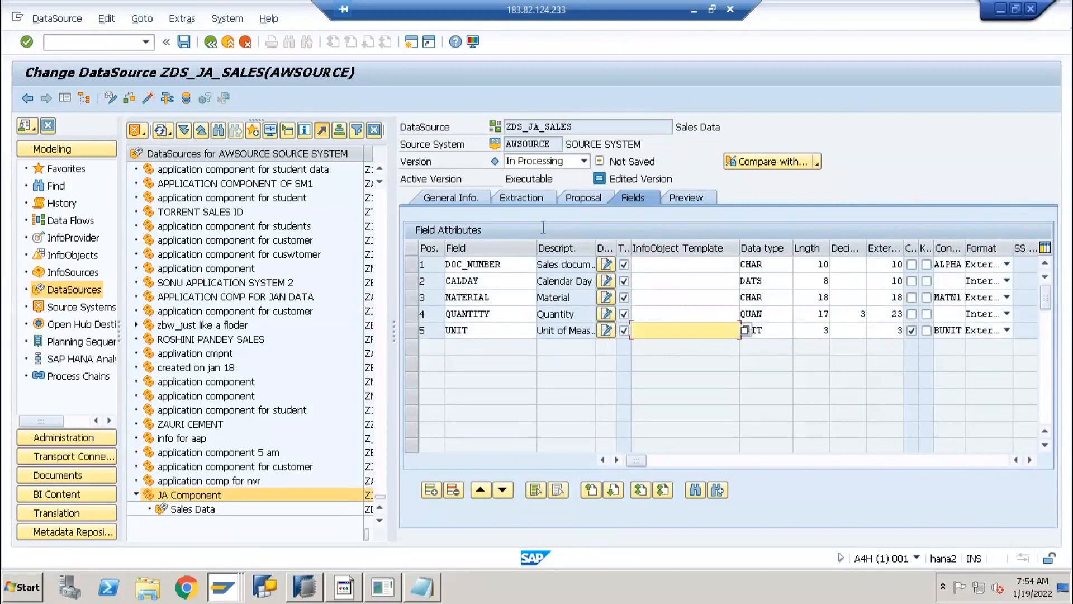
Activate the sales DataSource without InfoObject templates and check the document field's data type.
{"action": "left_click", "coordinate": [148, 99]}
{"action": "left_click", "coordinate": [162, 99]}
{"action": "left_click", "coordinate": [284, 318]}
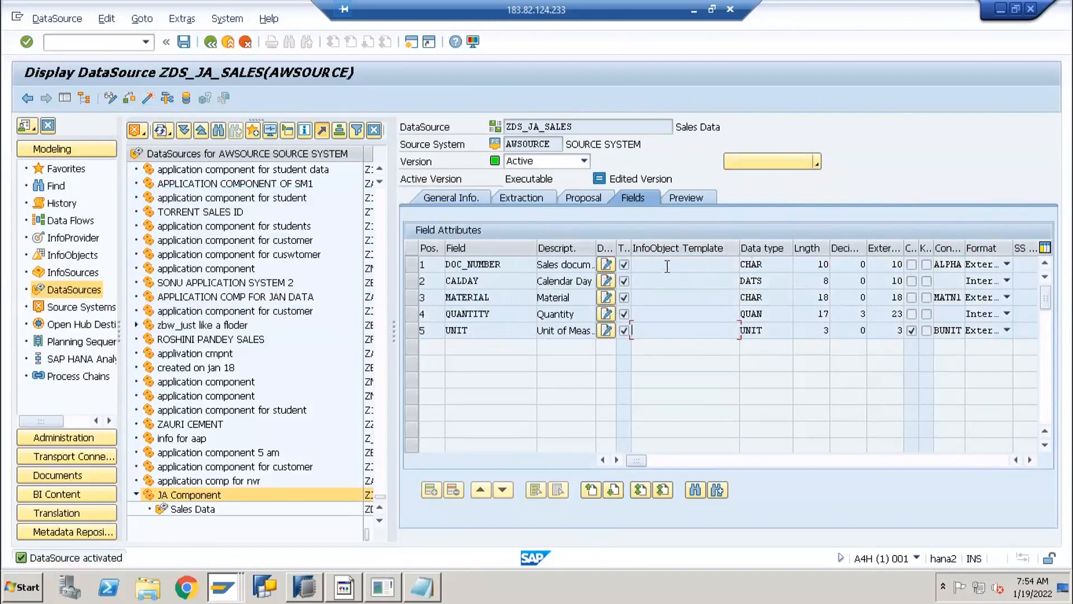
{"action": "left_click", "coordinate": [750, 268]}
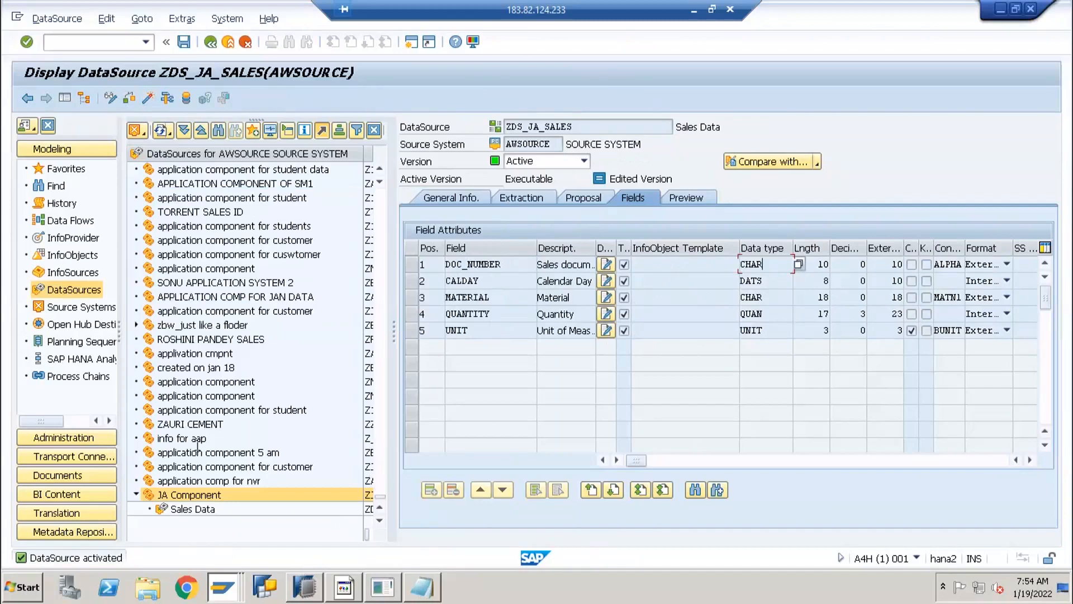
View the actions available for the Sales Data DataSource under JA Component, then dismiss them.
{"action": "left_click", "coordinate": [190, 509]}
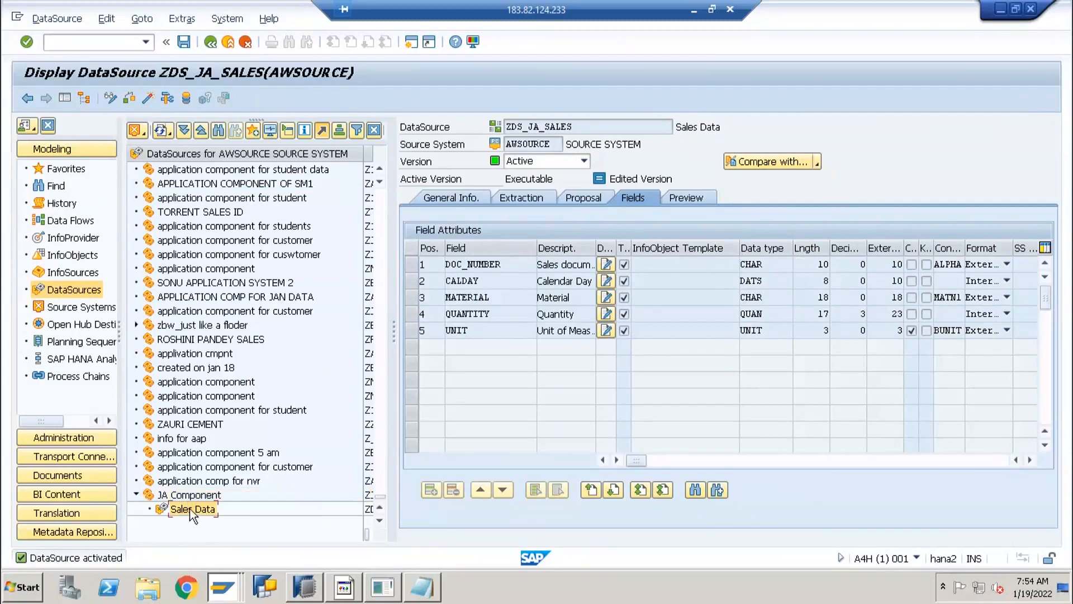
{"action": "right_click", "coordinate": [193, 513]}
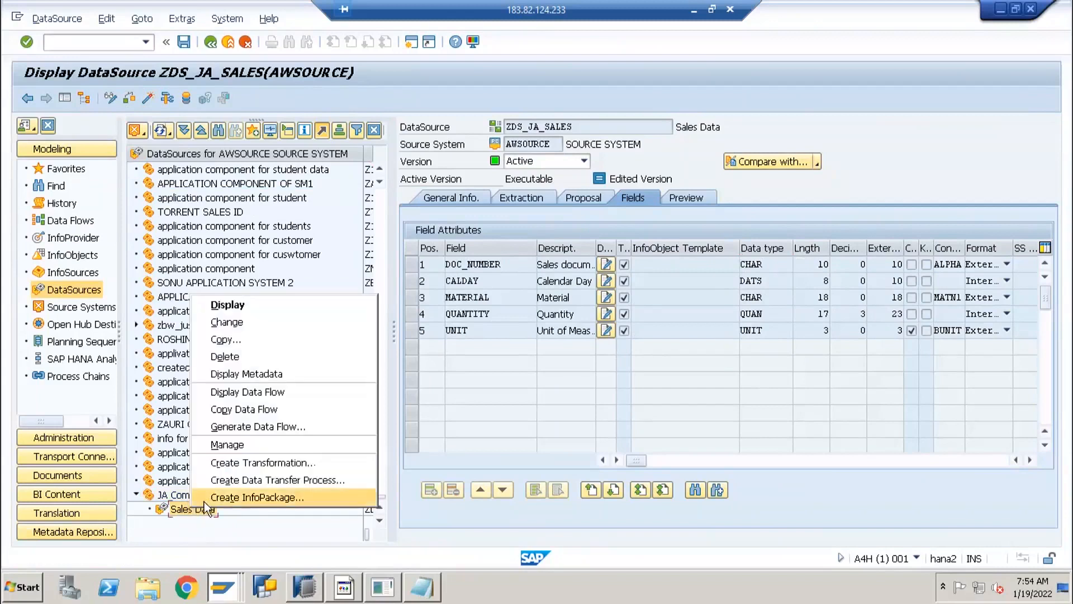
{"action": "left_click", "coordinate": [164, 509]}
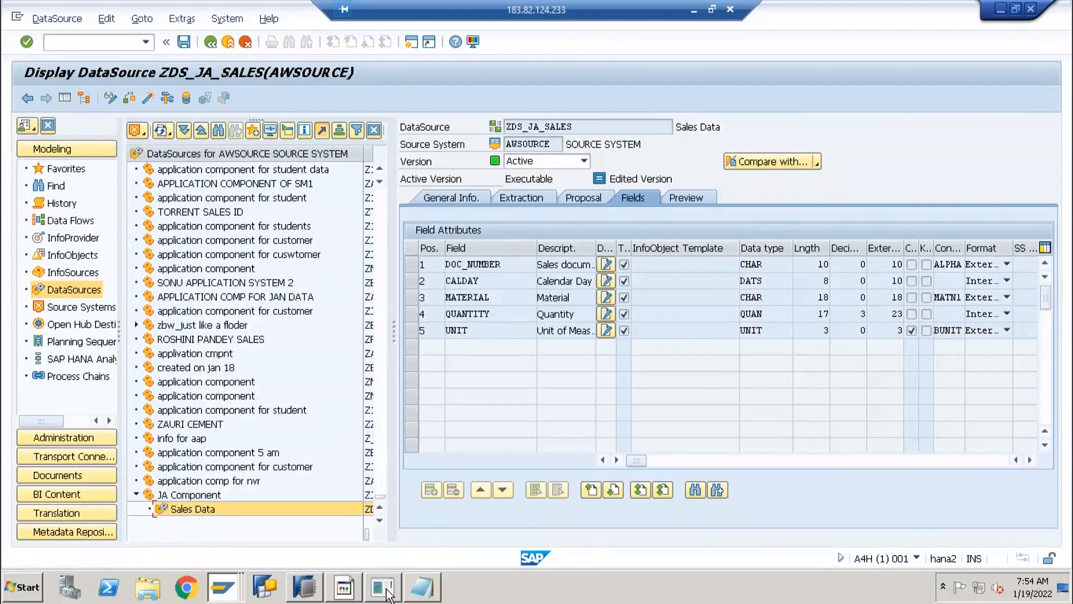
Switch to the PowerPoint presentation and draw a small flat rectangle near the top of slide 2.
{"action": "mouse_move", "coordinate": [354, 599]}
{"action": "left_click", "coordinate": [362, 543]}
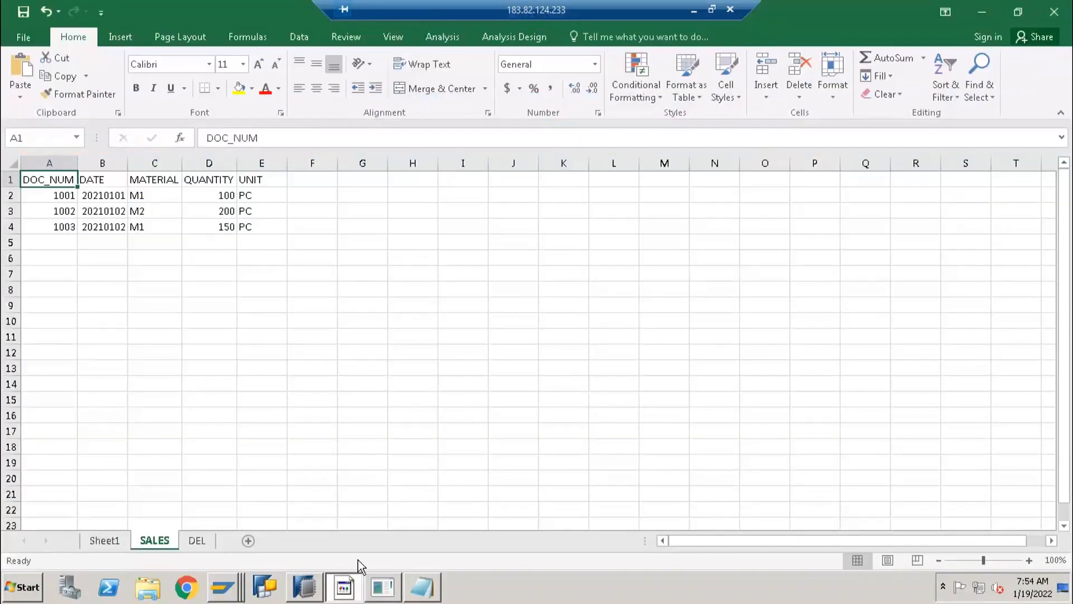
{"action": "left_click", "coordinate": [377, 582]}
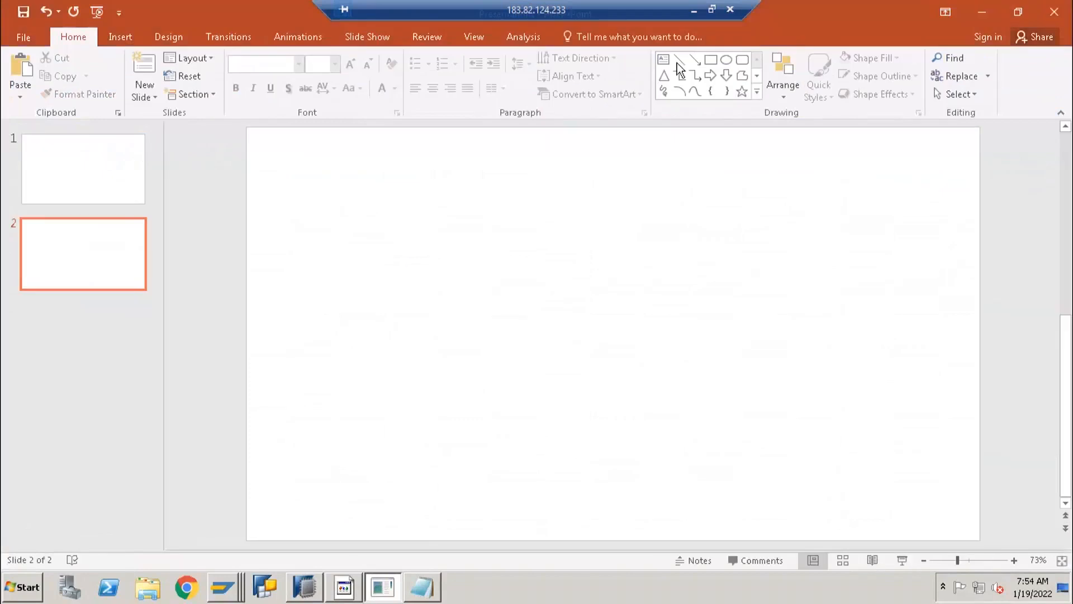
{"action": "left_click", "coordinate": [715, 60]}
{"action": "left_click_drag", "start_coordinate": [457, 177], "coordinate": [580, 196]}
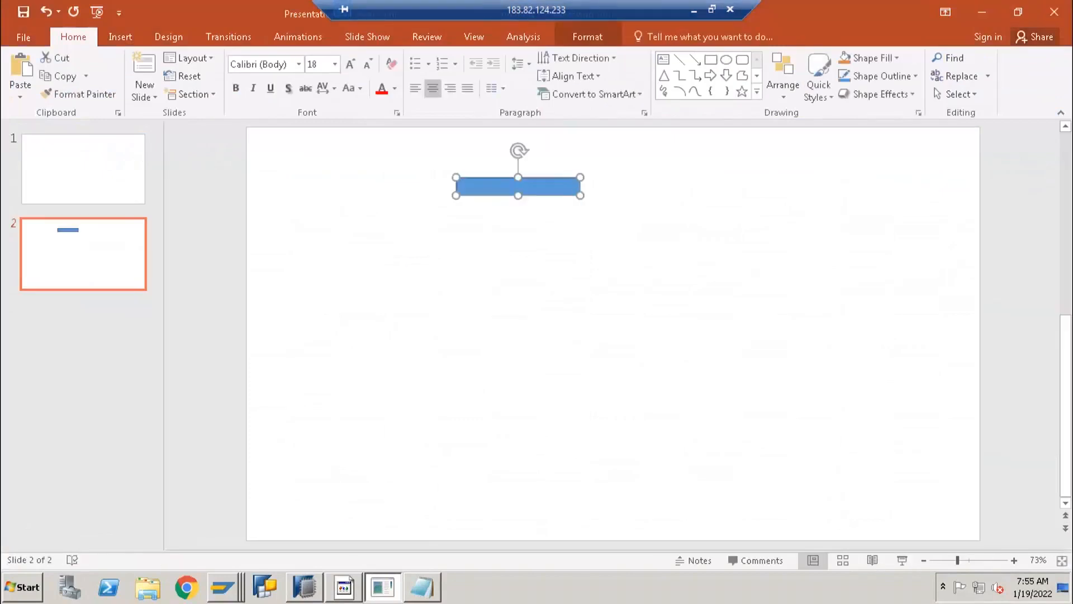
Label the blue rectangle PSA and place a copy directly below it labelled DSO.
{"action": "type", "text": "PSA"}
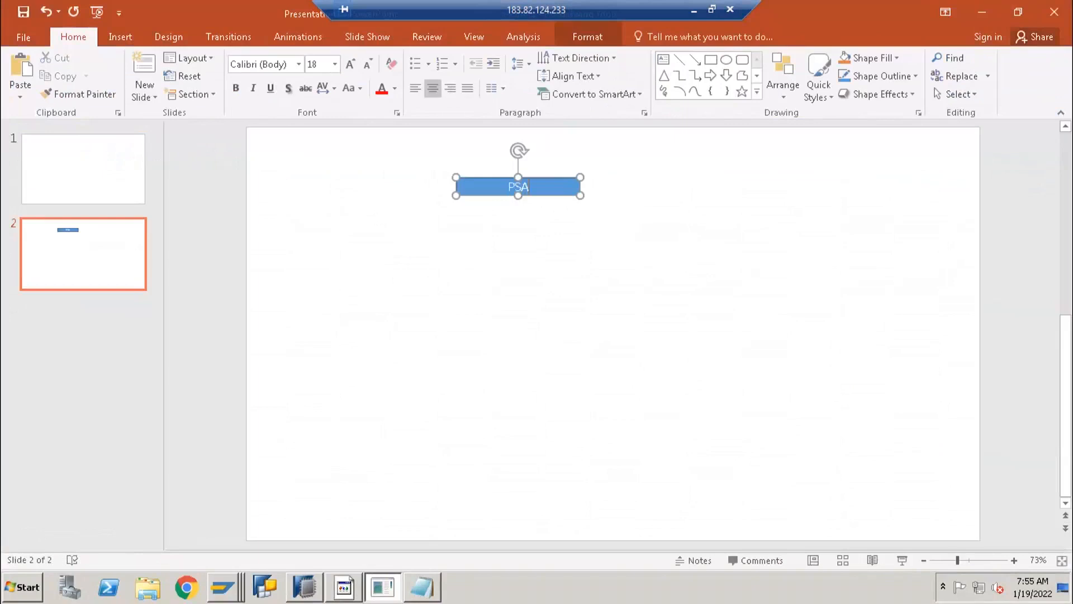
{"action": "left_click", "coordinate": [558, 196]}
{"action": "key", "text": "ctrl+c"}
{"action": "key", "text": "ctrl+v"}
{"action": "left_click_drag", "start_coordinate": [548, 234], "coordinate": [547, 237]}
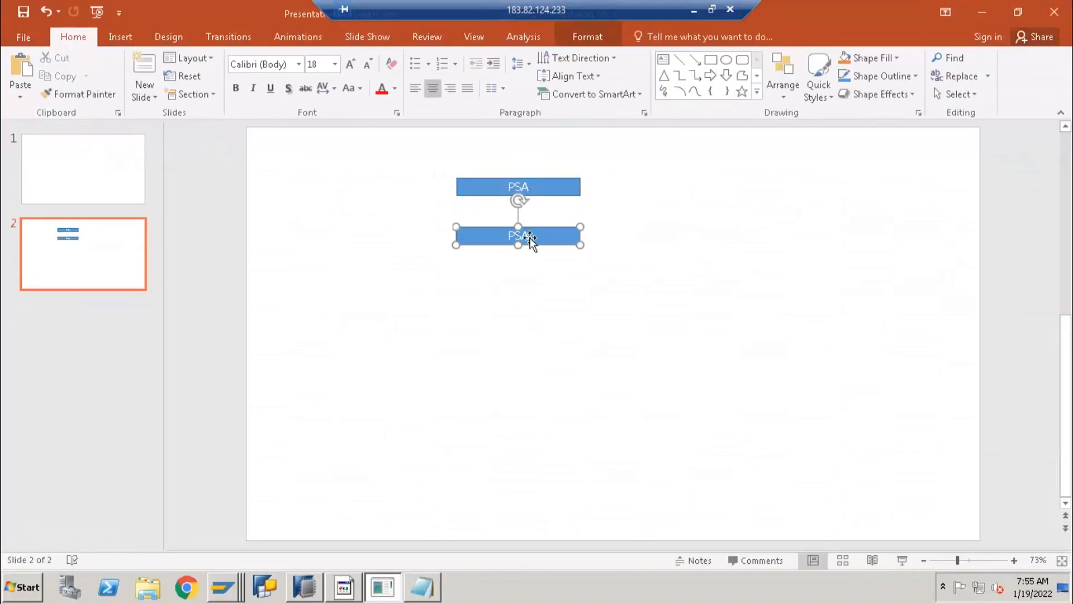
{"action": "double_click", "coordinate": [526, 236]}
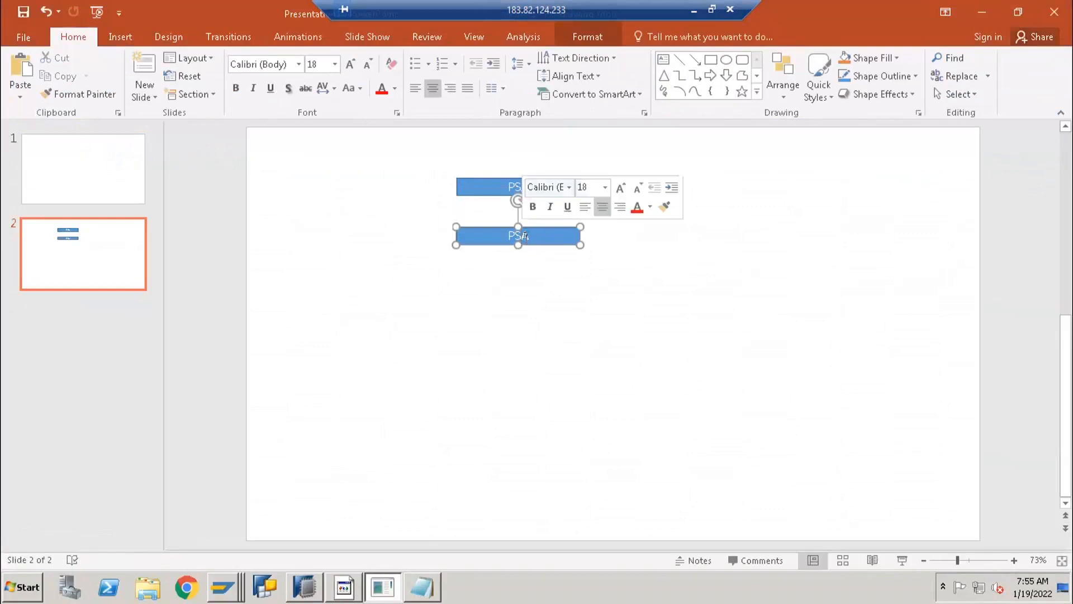
{"action": "type", "text": "DSO"}
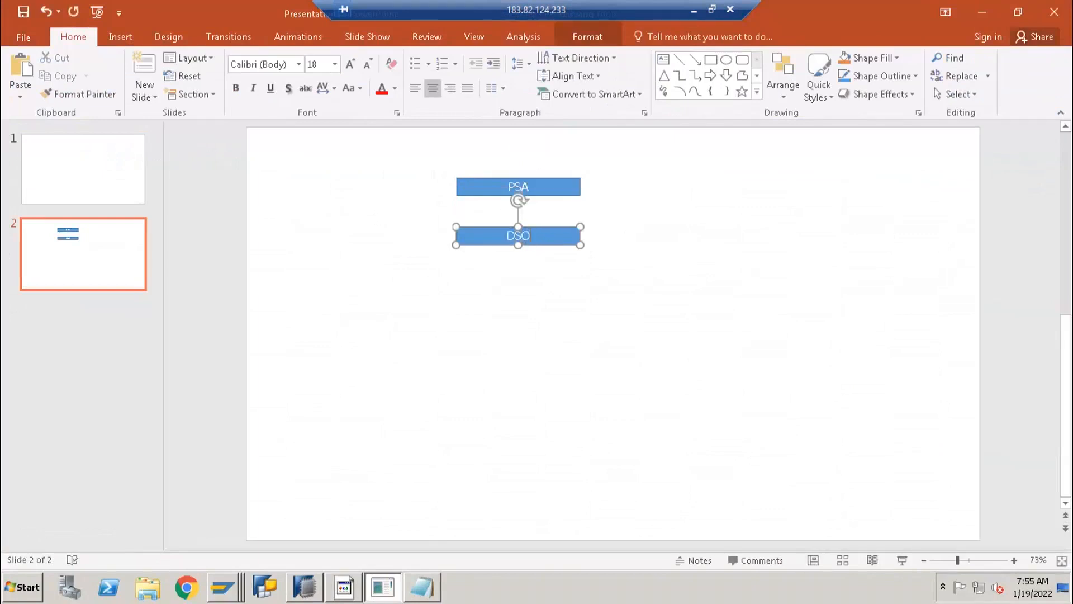
{"action": "left_click", "coordinate": [621, 190]}
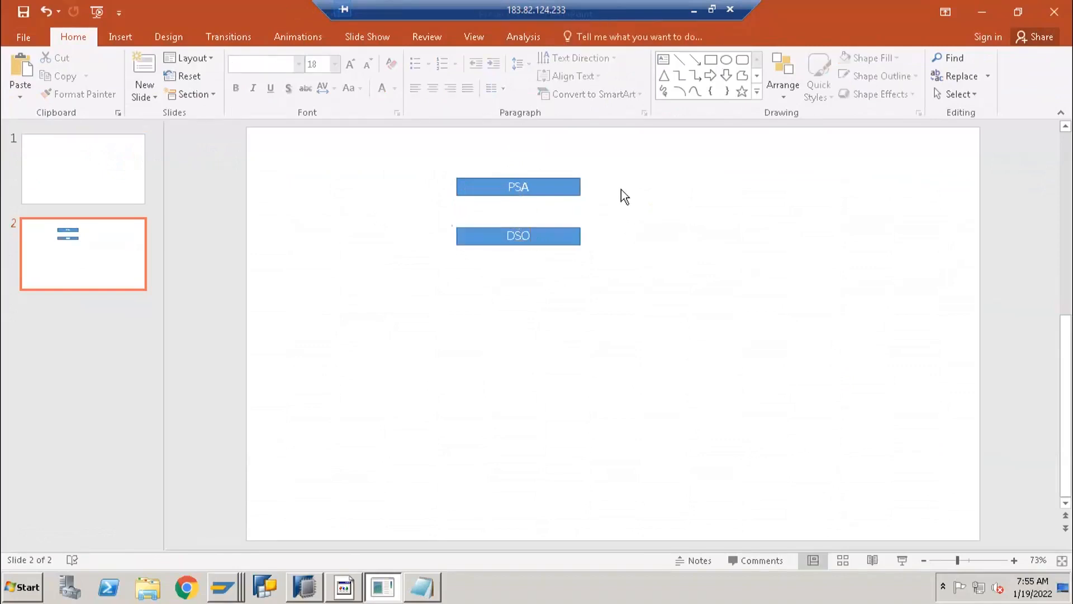
{"action": "left_click_drag", "start_coordinate": [421, 142], "coordinate": [599, 291]}
{"action": "left_click_drag", "start_coordinate": [612, 160], "coordinate": [458, 202]}
{"action": "left_click", "coordinate": [610, 173]}
{"action": "left_click_drag", "start_coordinate": [427, 211], "coordinate": [598, 265]}
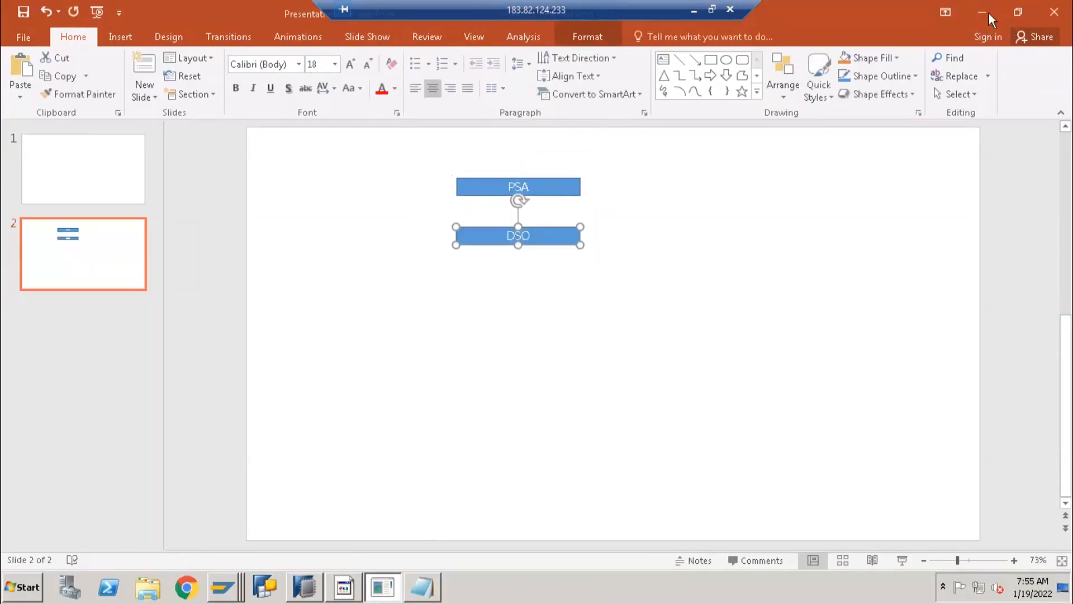
Switch to Notepad and add the DataSource name ZDS_JA_SALES below the existing list of names.
{"action": "left_click", "coordinate": [987, 15]}
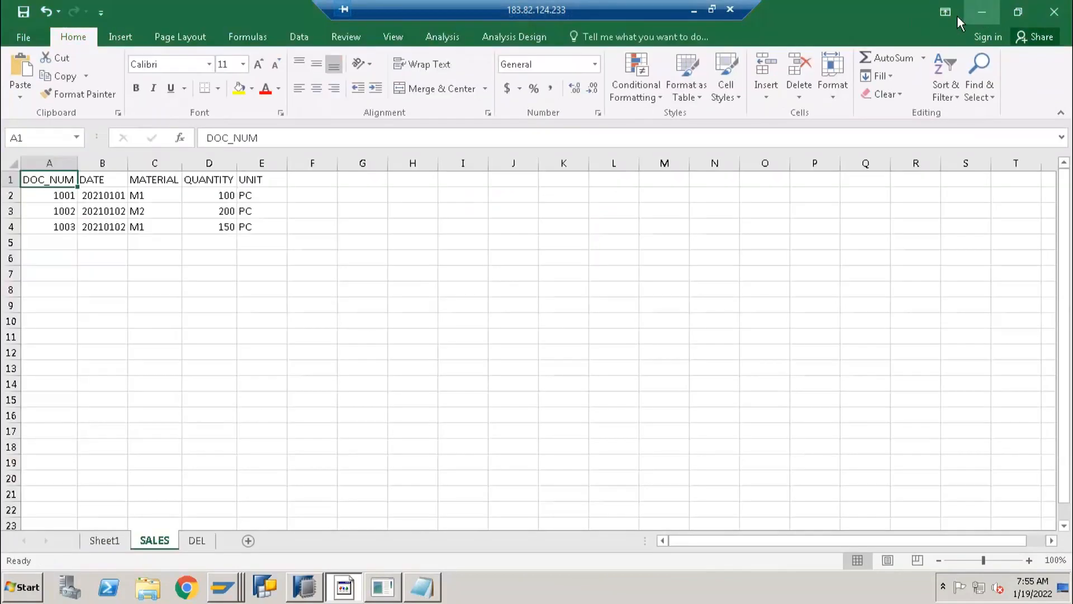
{"action": "left_click", "coordinate": [982, 13]}
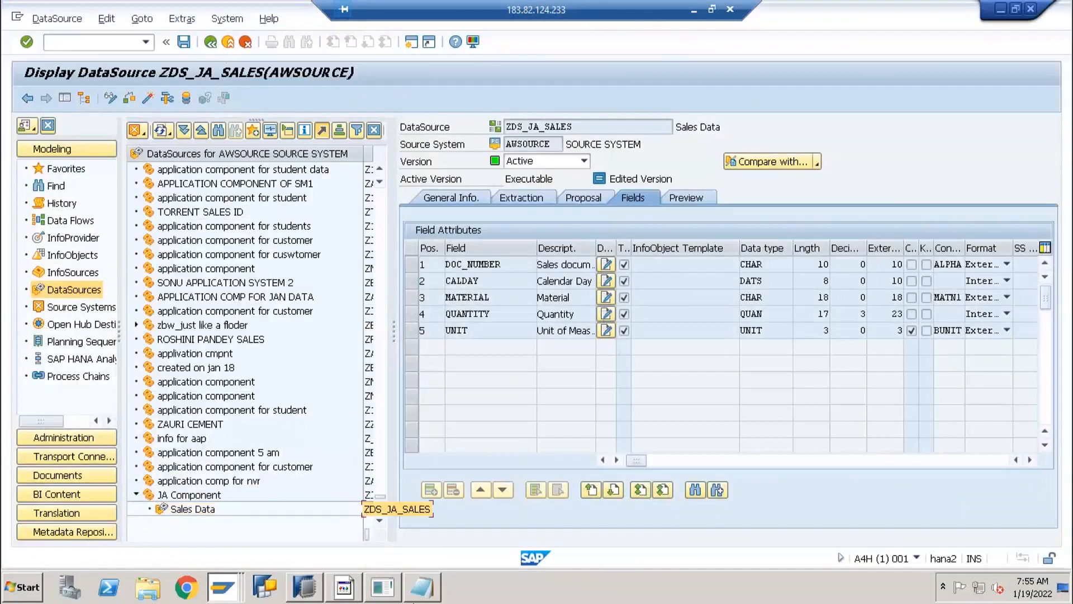
{"action": "left_click", "coordinate": [423, 588]}
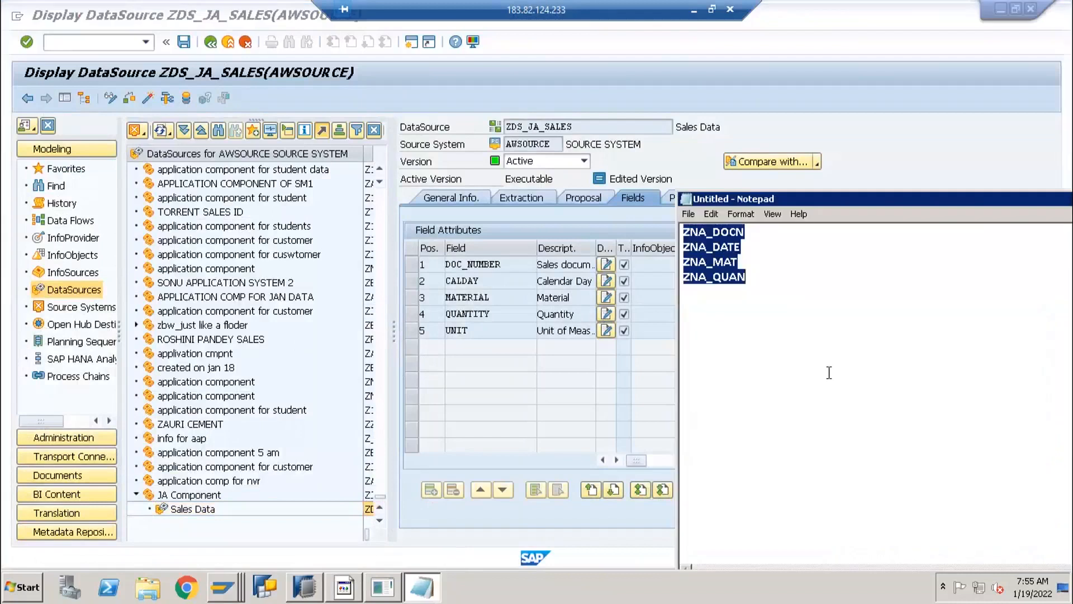
{"action": "left_click", "coordinate": [829, 373]}
{"action": "key", "text": "Return"}
{"action": "key", "text": "Return"}
{"action": "key", "text": "Return"}
{"action": "type", "text": "ZDS_JA_SALES"}
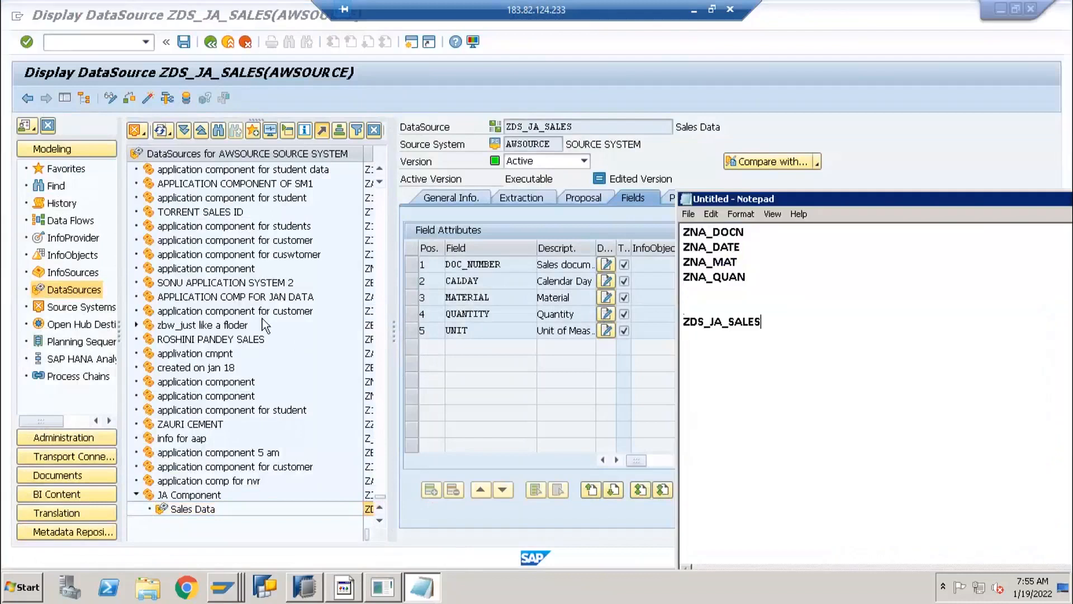
Switch to SAP HANA Studio and create an advanced DataStore Object NA_ASALES, described as Sales ADSO, in the JA_INFOAREA InfoArea.
{"action": "left_click", "coordinate": [208, 299]}
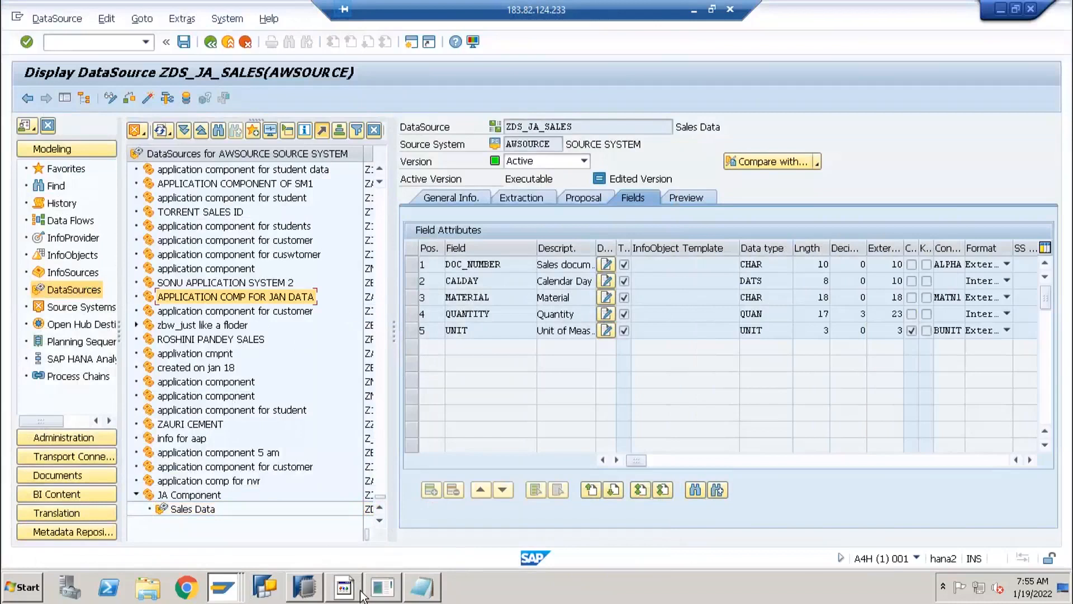
{"action": "mouse_move", "coordinate": [306, 597]}
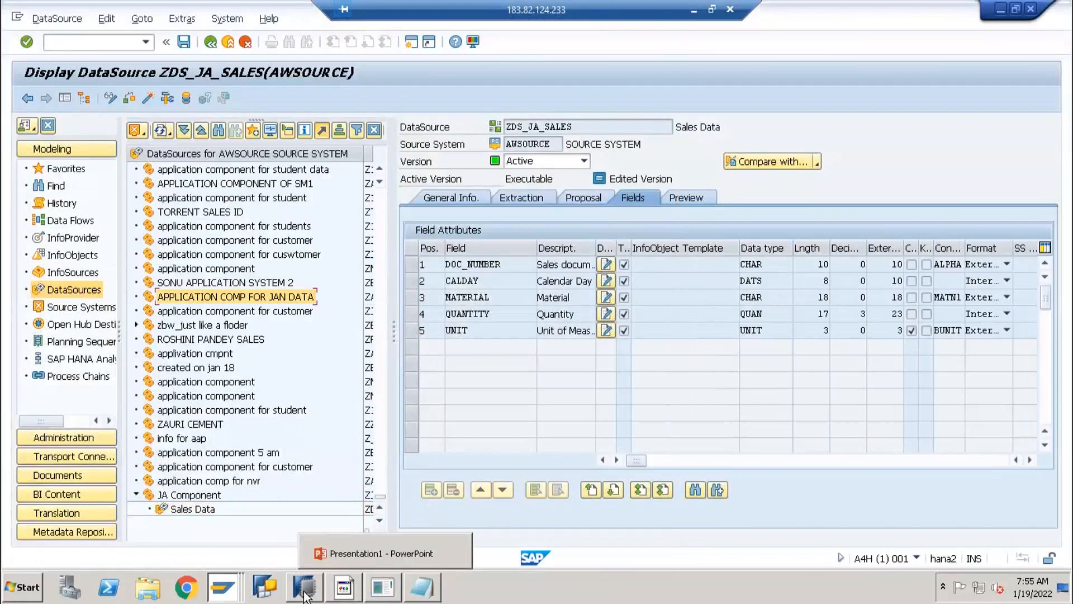
{"action": "left_click", "coordinate": [296, 560]}
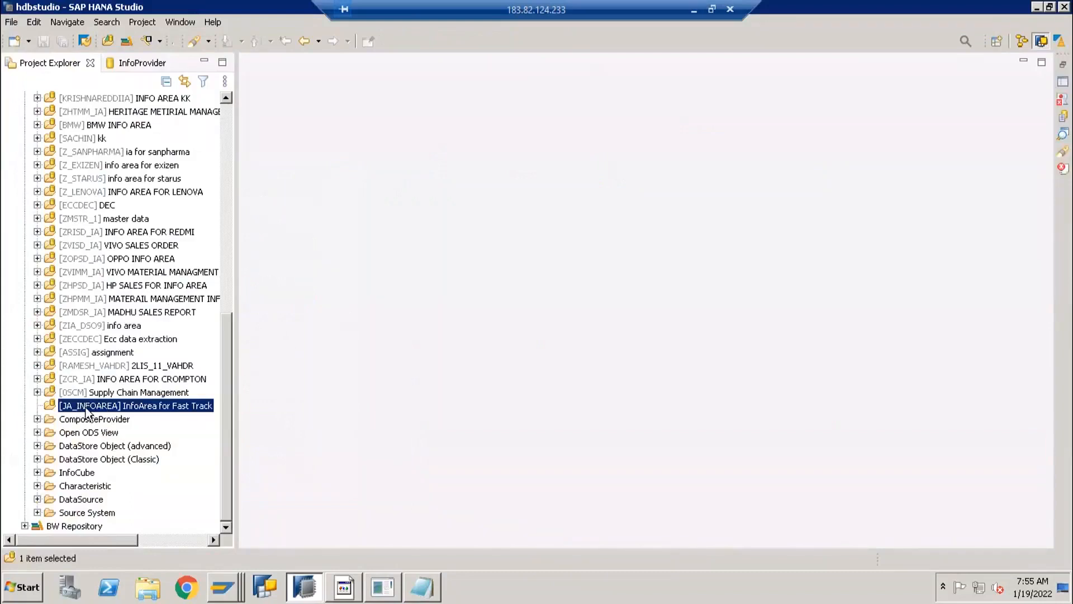
{"action": "right_click", "coordinate": [87, 410]}
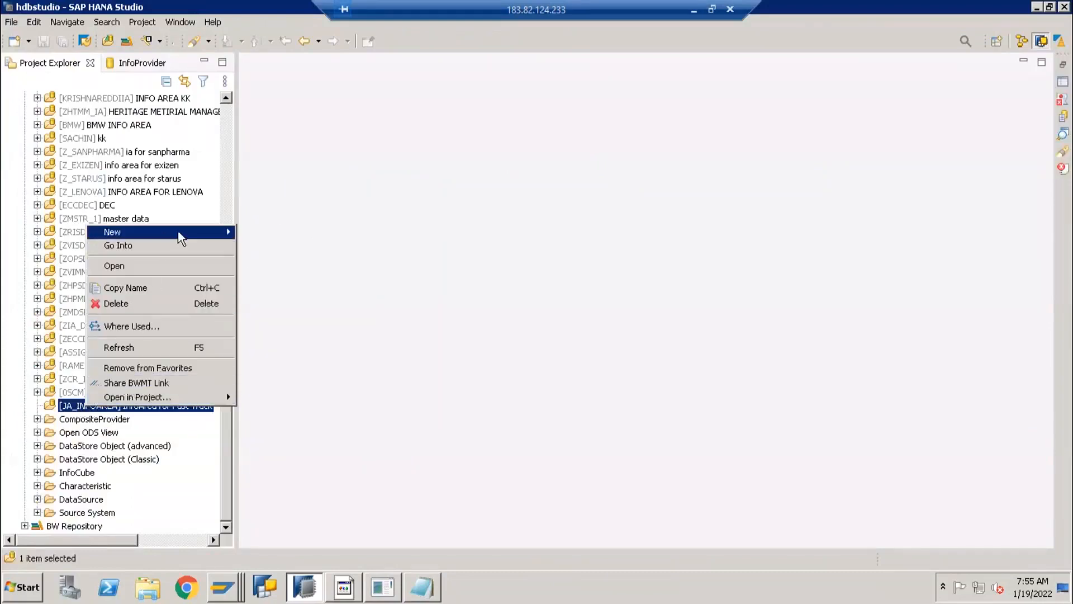
{"action": "mouse_move", "coordinate": [160, 234]}
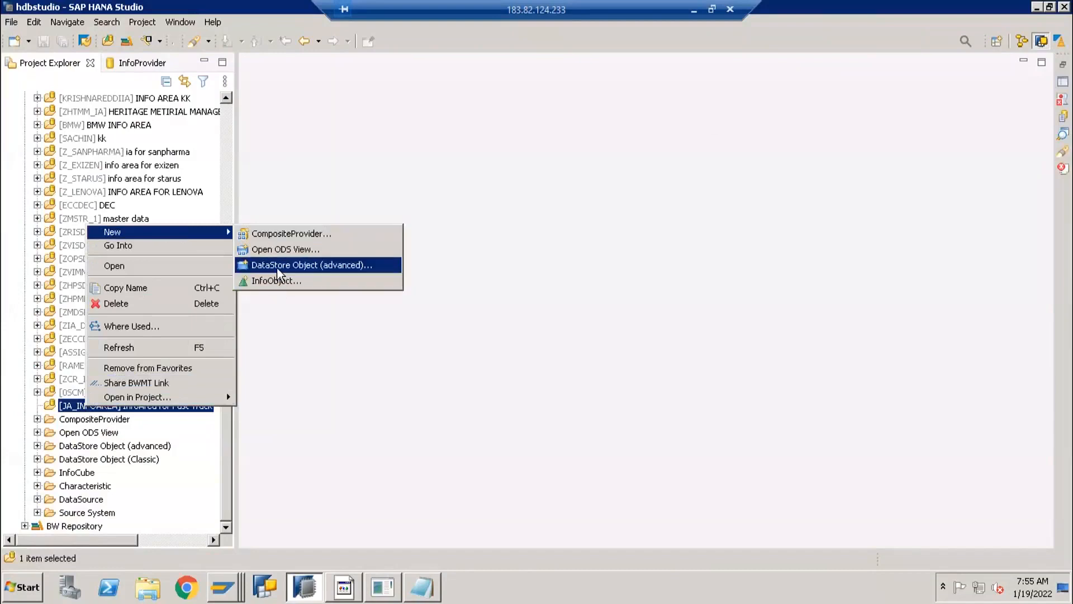
{"action": "left_click", "coordinate": [278, 266]}
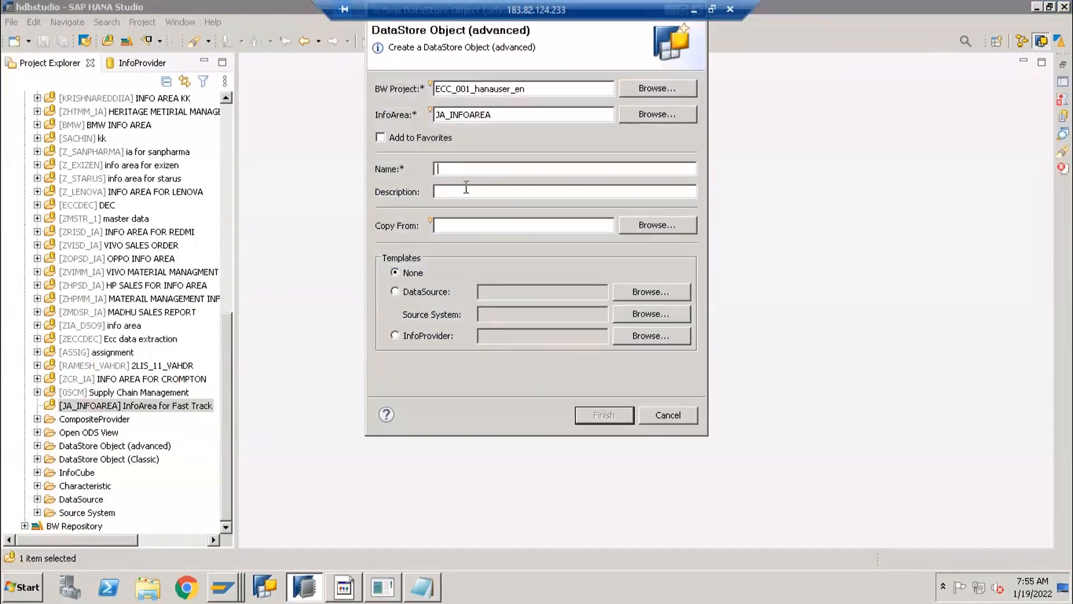
{"action": "type", "text": "N"}
{"action": "type", "text": "Sa;les"}
{"action": "type", "text": "ADSO"}
{"action": "left_click", "coordinate": [604, 415]}
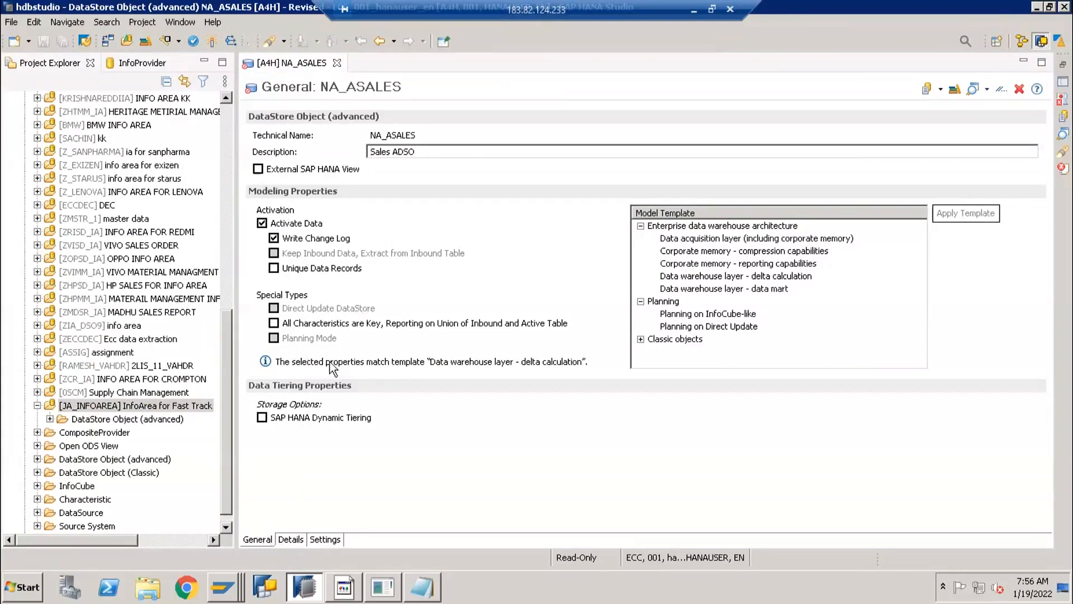
Switch to the PowerPoint presentation and move the DSO box down and to the left of the PSA box.
{"action": "left_click", "coordinate": [346, 591]}
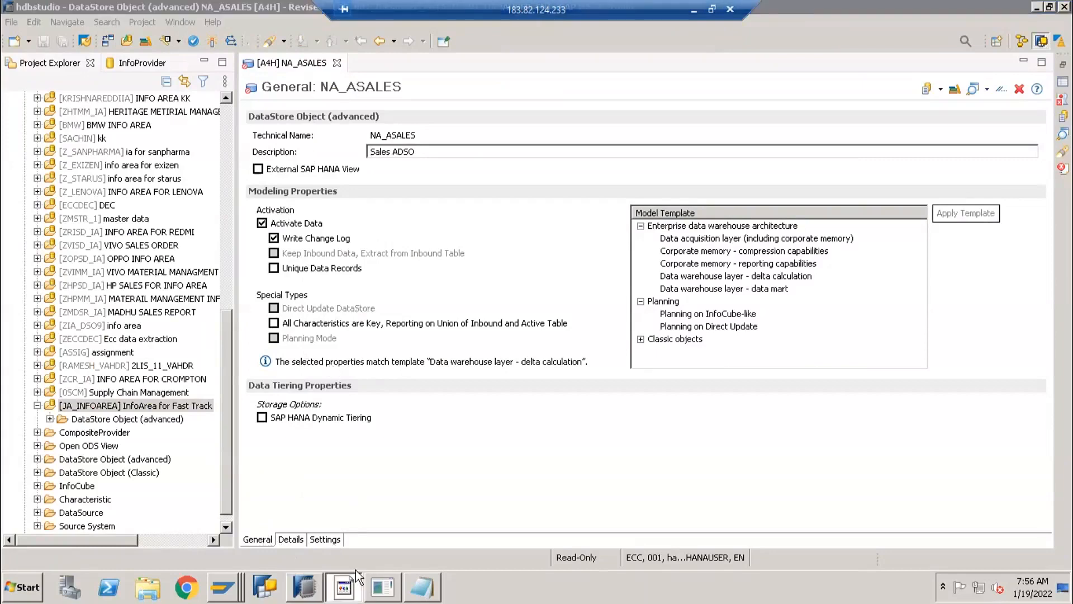
{"action": "left_click", "coordinate": [383, 587]}
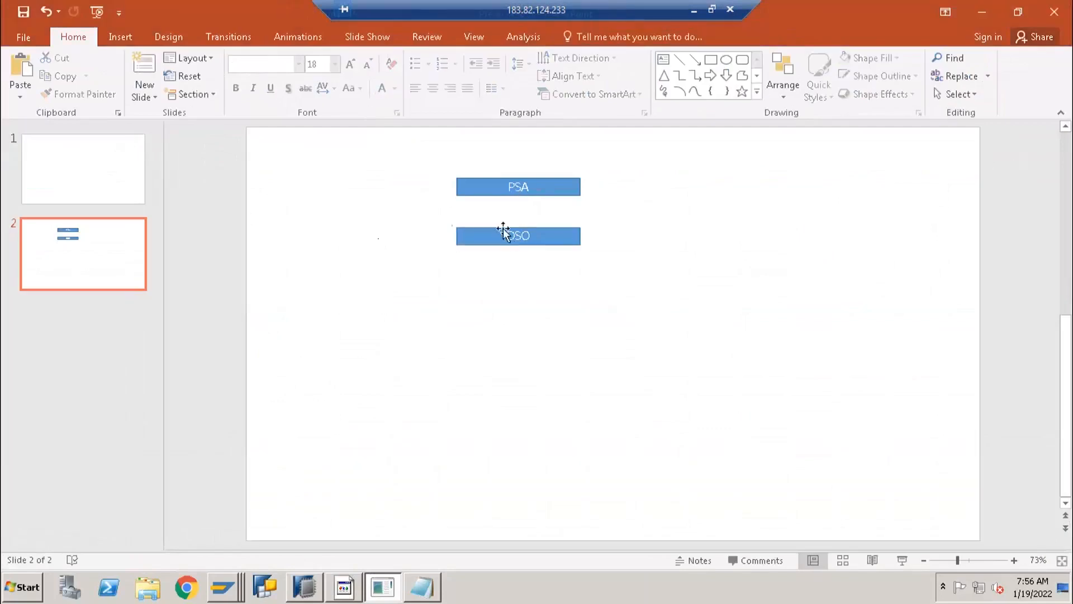
{"action": "left_click_drag", "start_coordinate": [504, 227], "coordinate": [443, 268]}
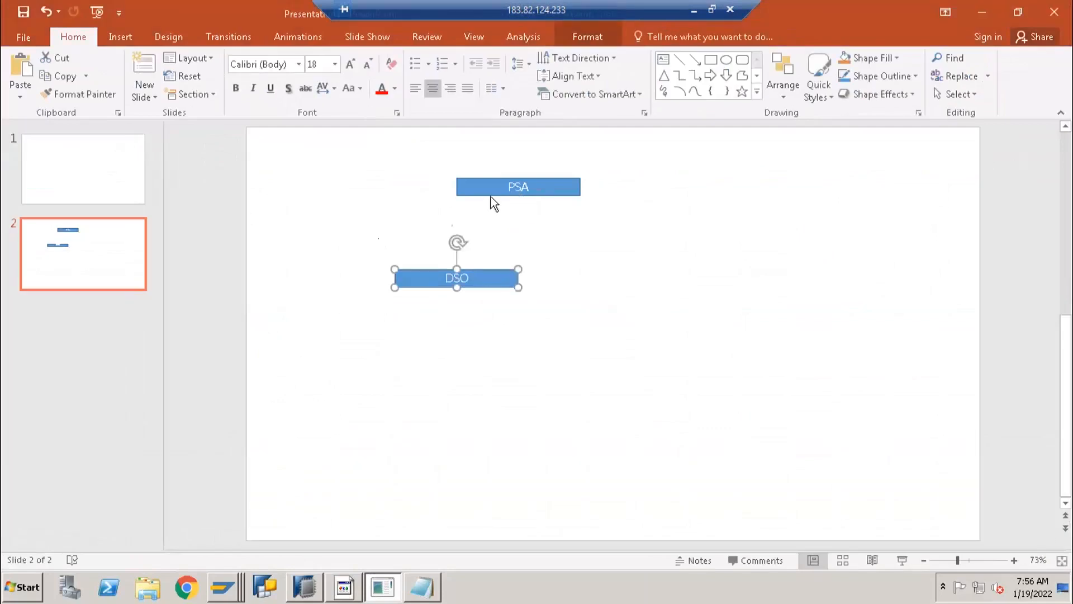
{"action": "left_click", "coordinate": [491, 195]}
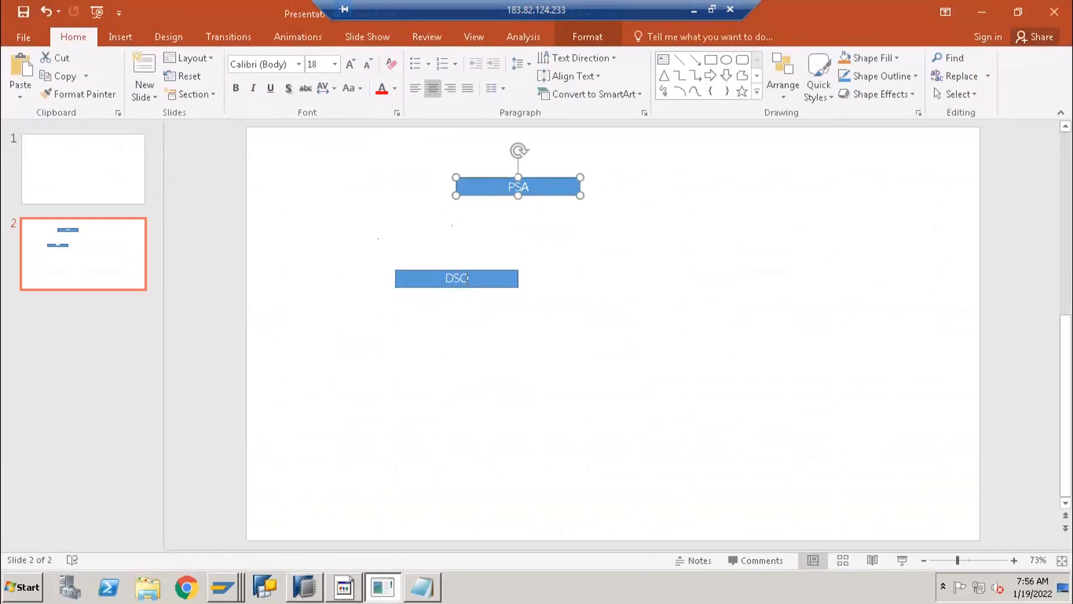
{"action": "left_click", "coordinate": [466, 286]}
{"action": "type", "text": "ZDS_JA_SALES"}
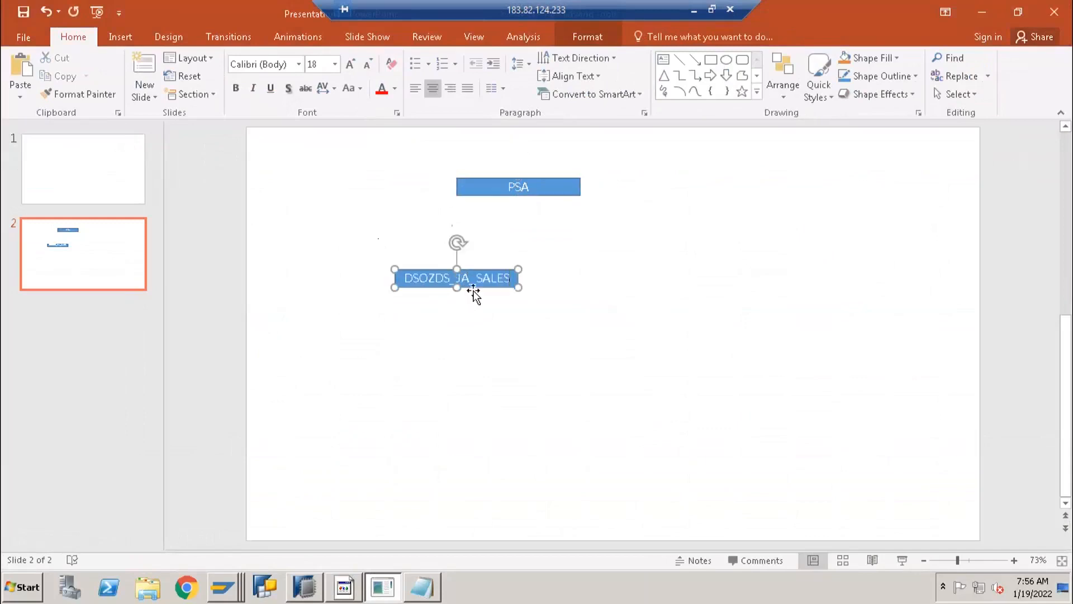
{"action": "key", "text": "ctrl+z"}
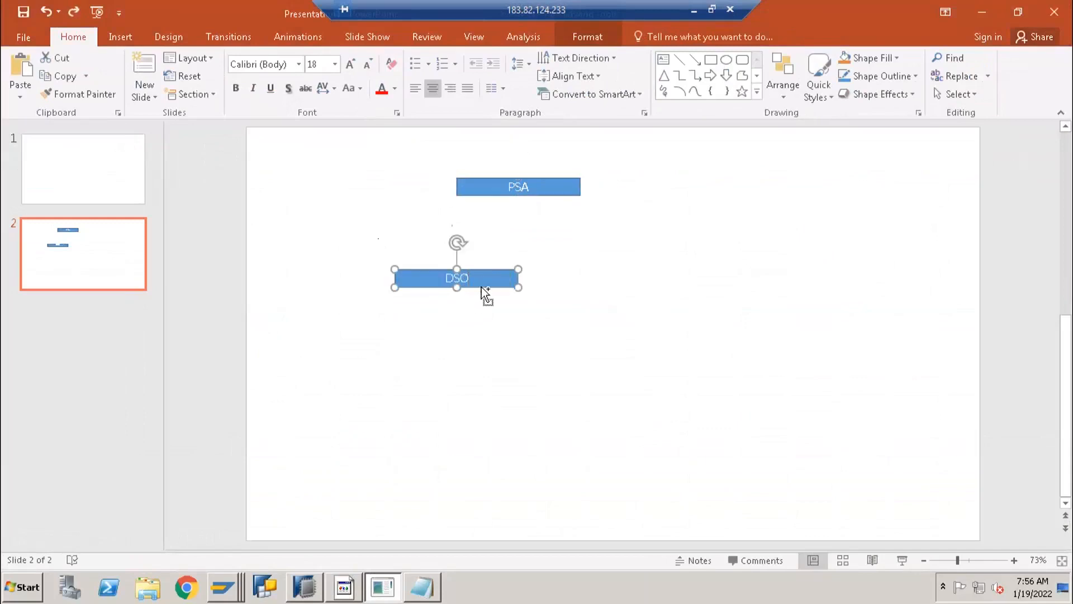
Place a copy of the DSO box directly below it and label the copy CUBE.
{"action": "left_click_drag", "start_coordinate": [482, 286], "coordinate": [470, 335]}
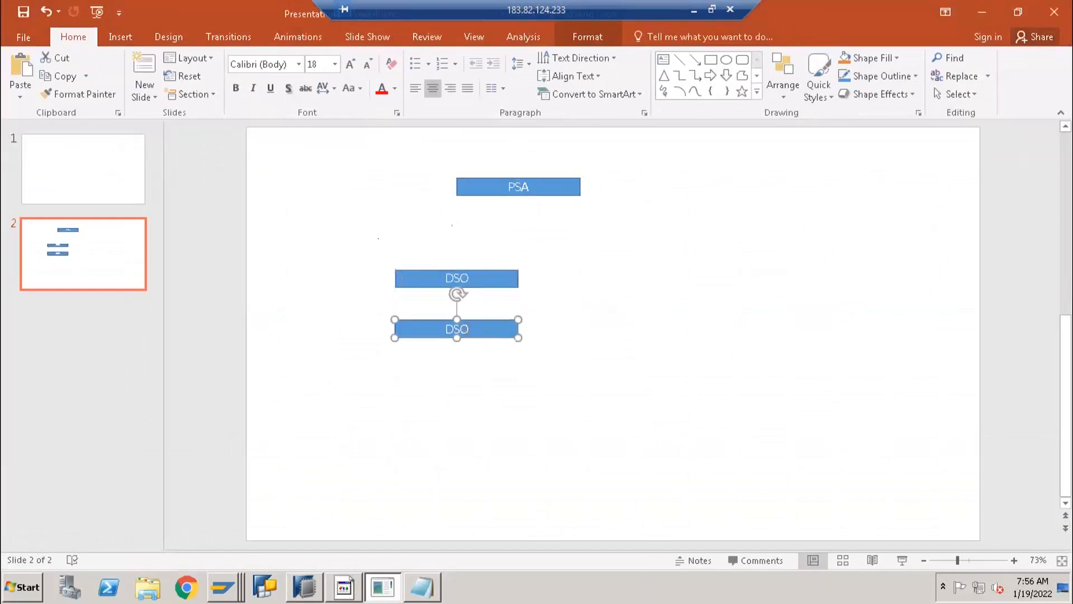
{"action": "double_click", "coordinate": [493, 339]}
{"action": "type", "text": "CUBE"}
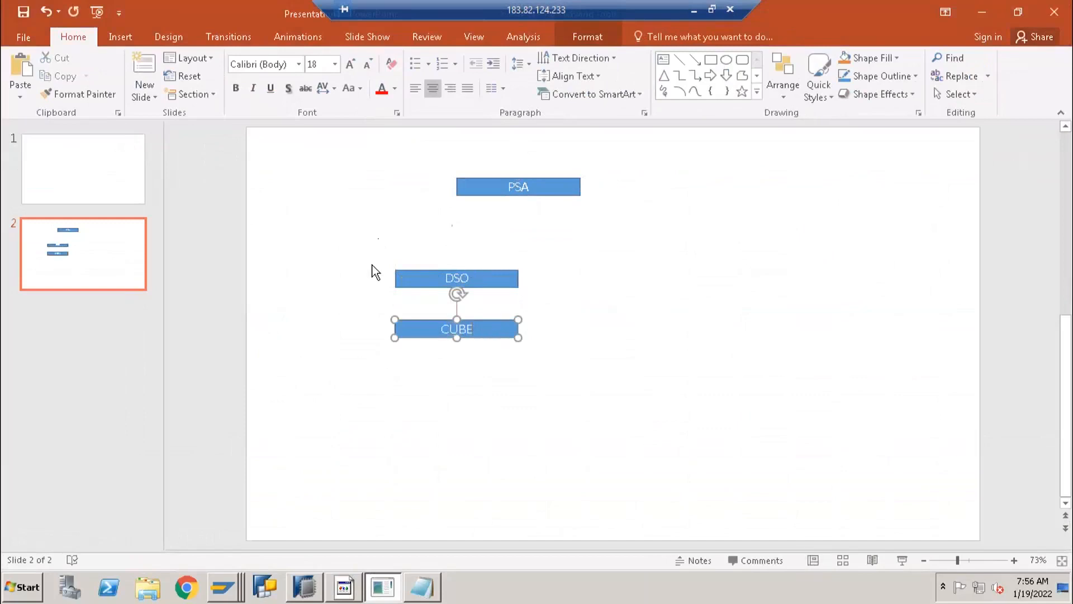
{"action": "left_click_drag", "start_coordinate": [372, 246], "coordinate": [552, 368]}
{"action": "left_click", "coordinate": [374, 257]}
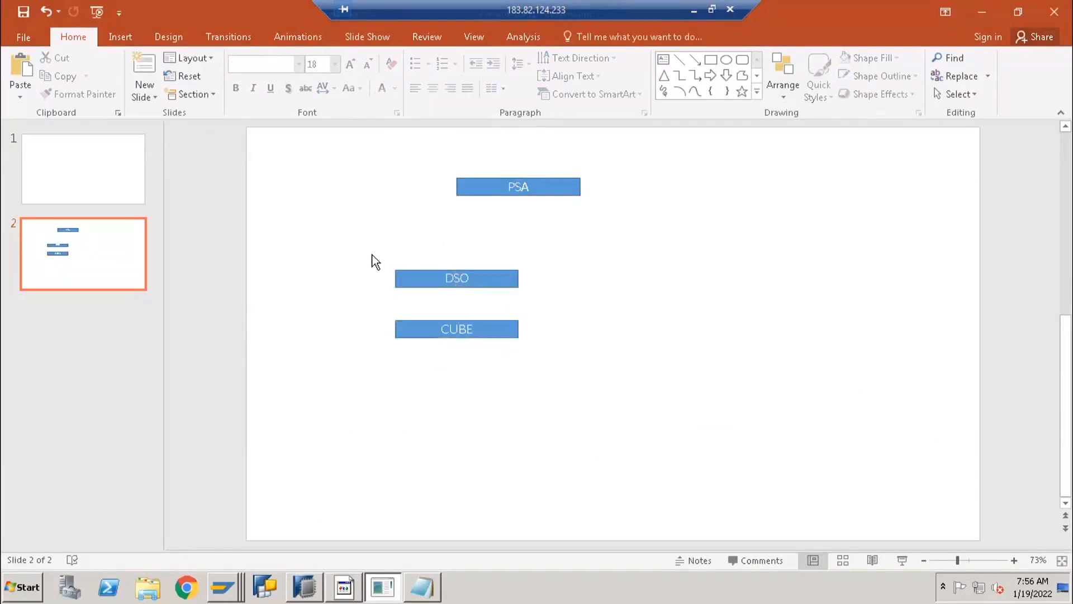
Move the PSA box to the right of the DSO and CUBE boxes and relabel it ADSO.
{"action": "left_click_drag", "start_coordinate": [530, 192], "coordinate": [665, 293]}
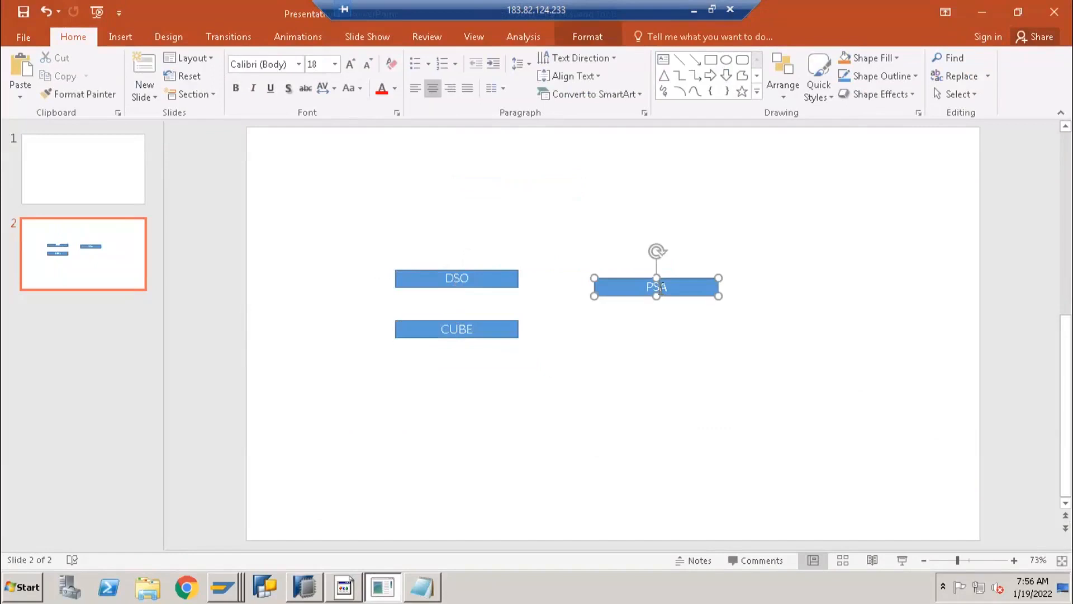
{"action": "double_click", "coordinate": [659, 287]}
{"action": "type", "text": "ADSO"}
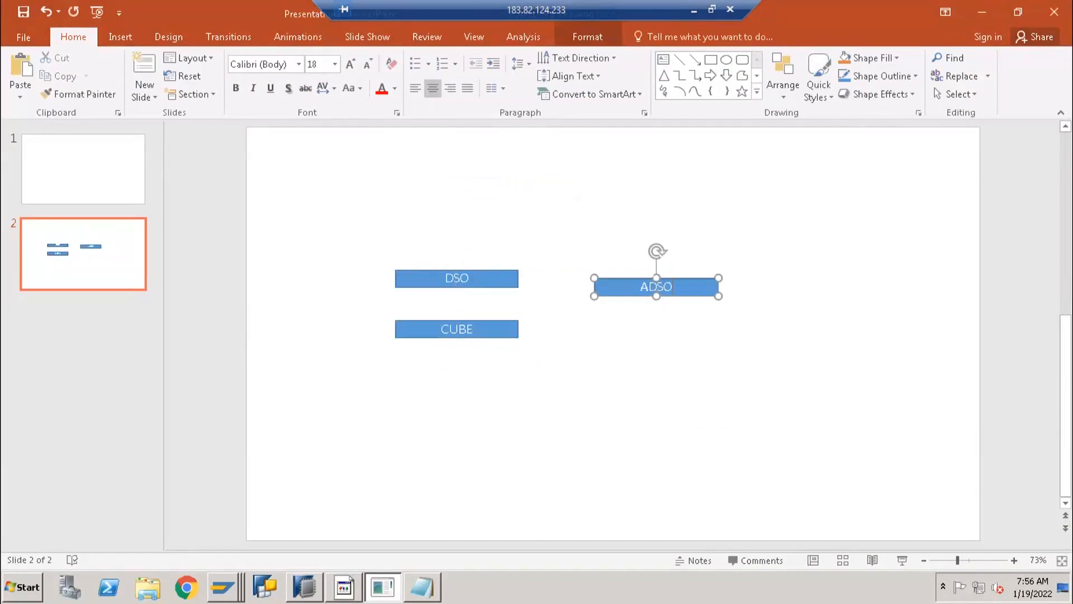
{"action": "left_click", "coordinate": [615, 303]}
{"action": "left_click_drag", "start_coordinate": [620, 293], "coordinate": [622, 303]}
{"action": "left_click", "coordinate": [469, 283]}
{"action": "left_click", "coordinate": [468, 329]}
{"action": "left_click", "coordinate": [489, 280]}
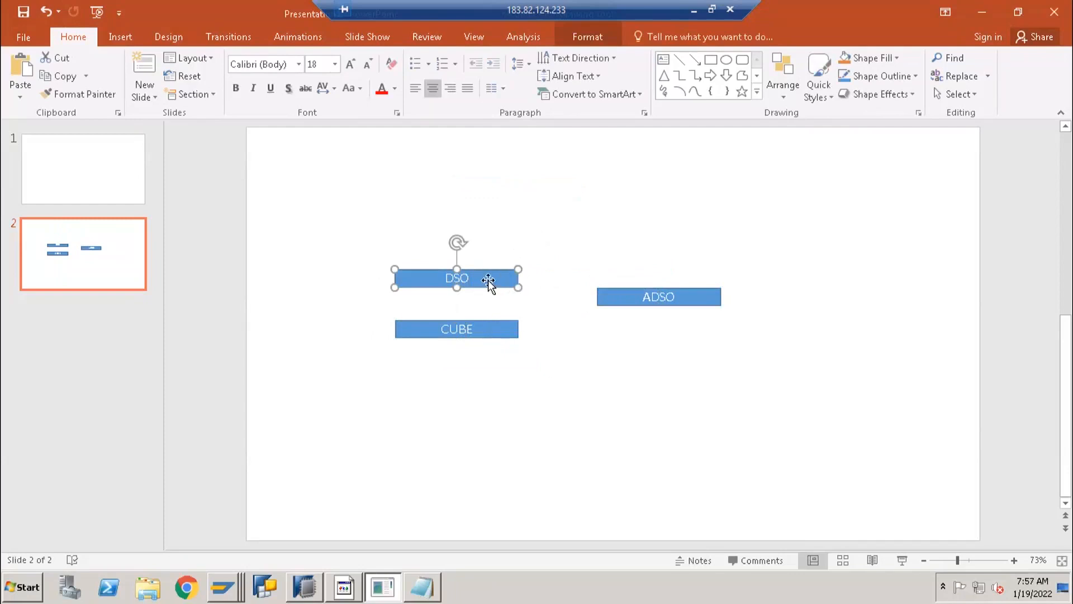
{"action": "left_click", "coordinate": [635, 301]}
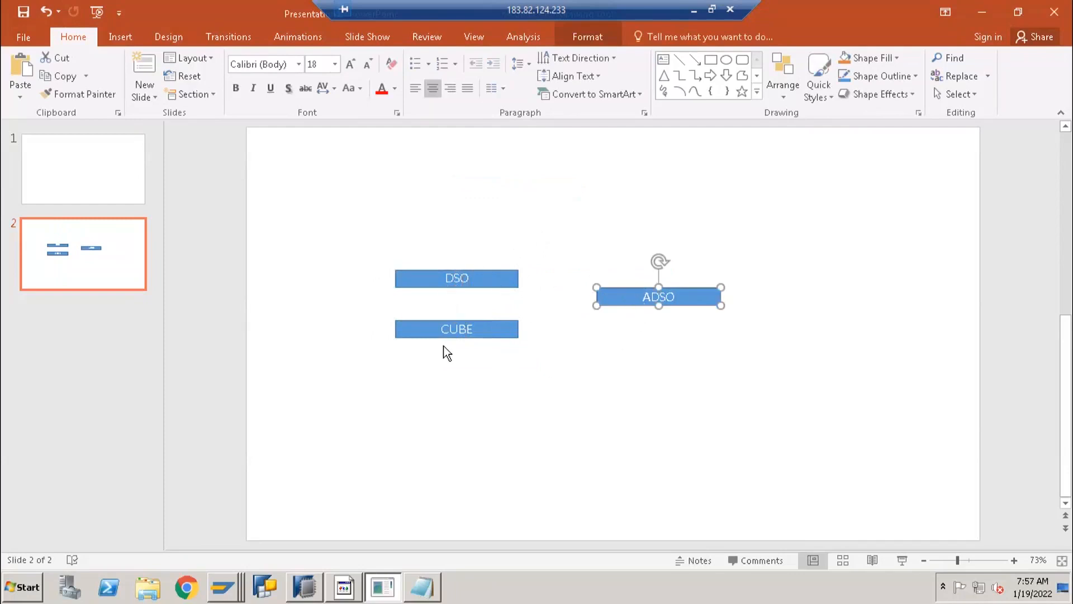
{"action": "left_click", "coordinate": [451, 334]}
{"action": "left_click_drag", "start_coordinate": [575, 256], "coordinate": [735, 339]}
{"action": "left_click", "coordinate": [640, 380]}
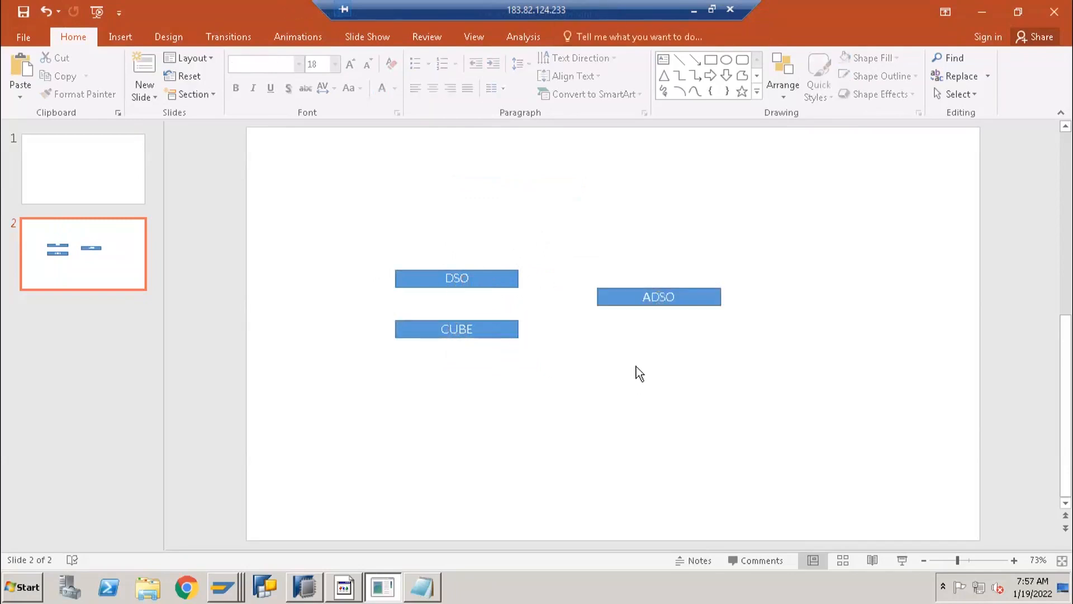
Switch to SAP HANA Studio and expand the Classic objects group among the model templates of NA_ASALES.
{"action": "left_click", "coordinate": [305, 586]}
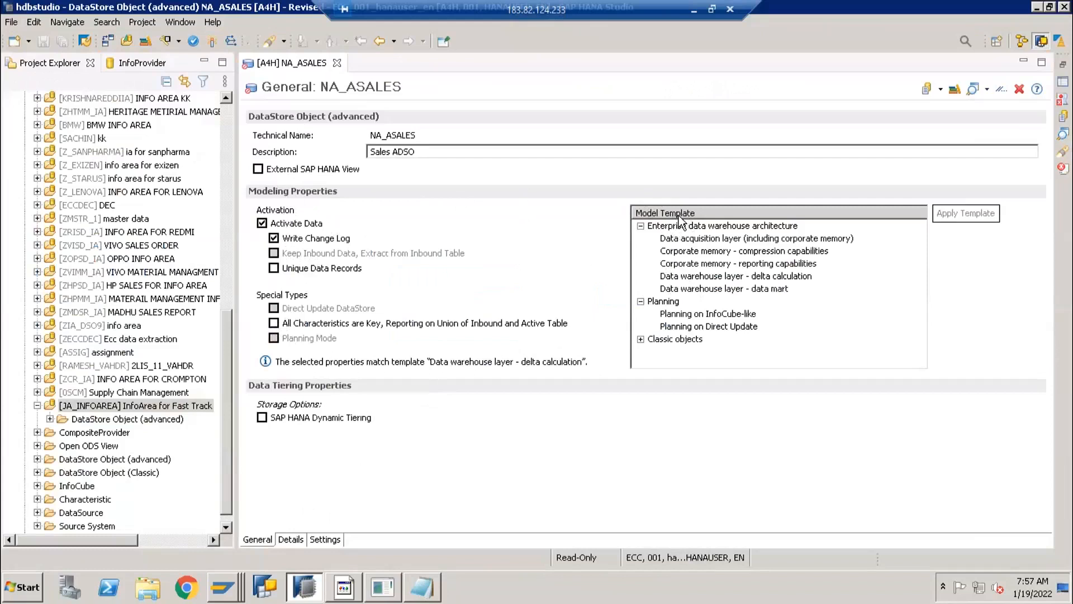
{"action": "left_click", "coordinate": [642, 340]}
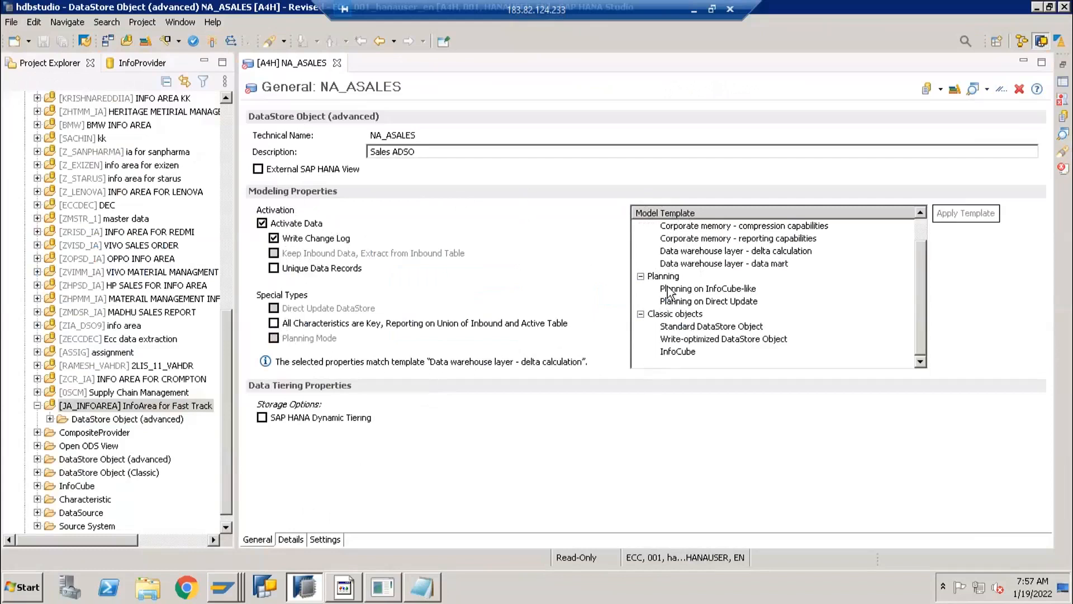
Apply the classic InfoCube model template to NA_ASALES.
{"action": "left_click", "coordinate": [682, 328]}
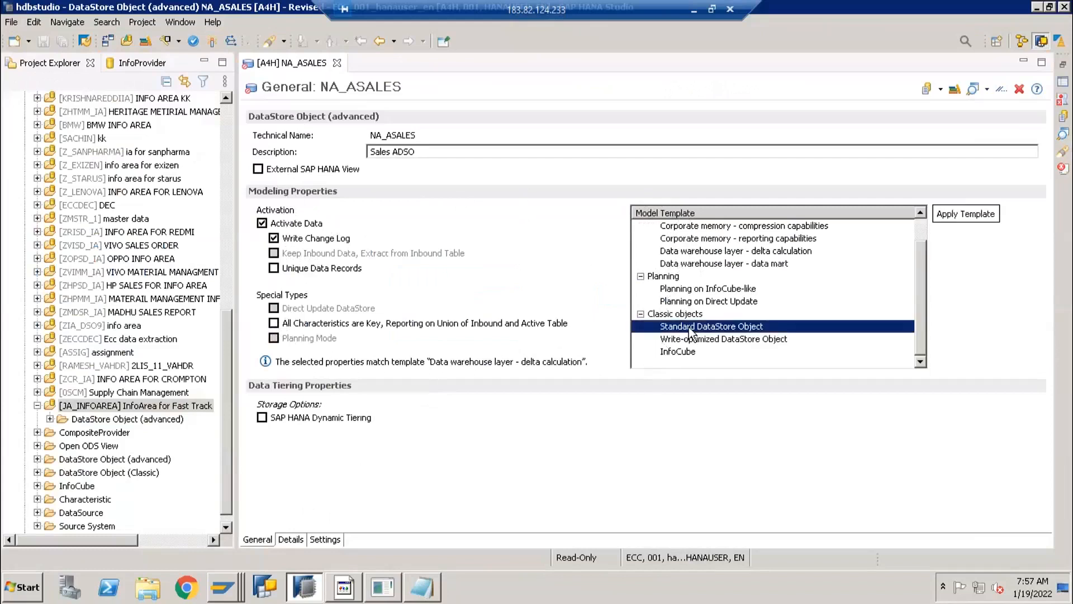
{"action": "left_click", "coordinate": [696, 340]}
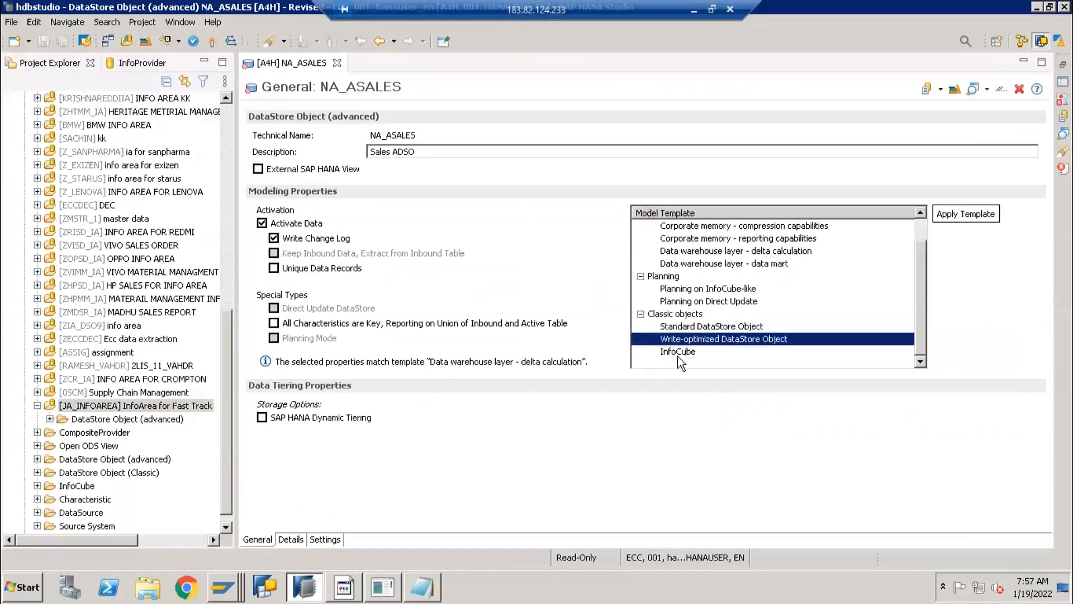
{"action": "left_click", "coordinate": [678, 352]}
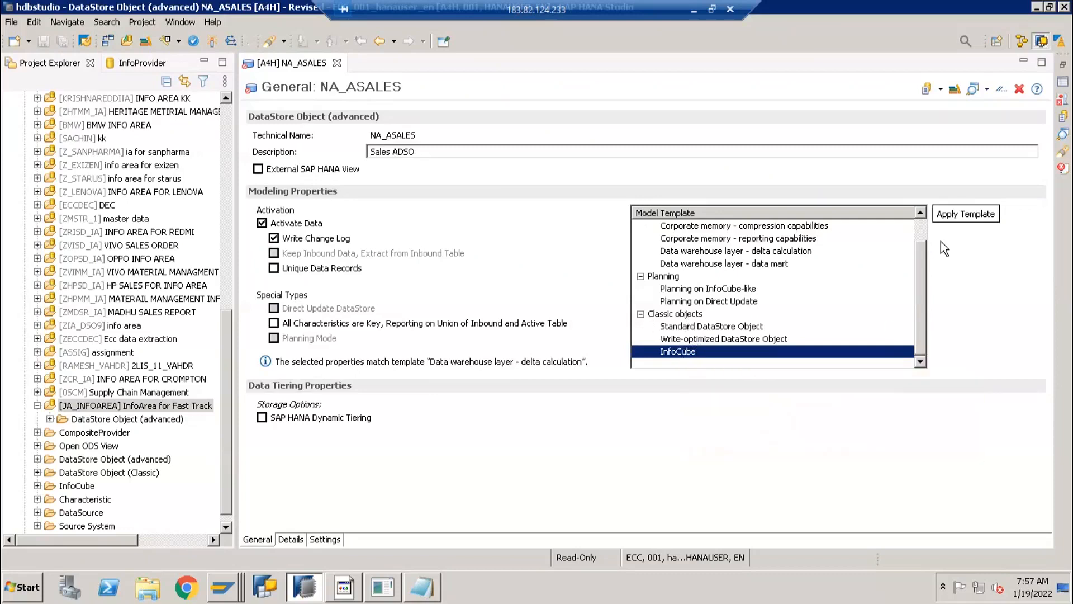
{"action": "left_click", "coordinate": [957, 213]}
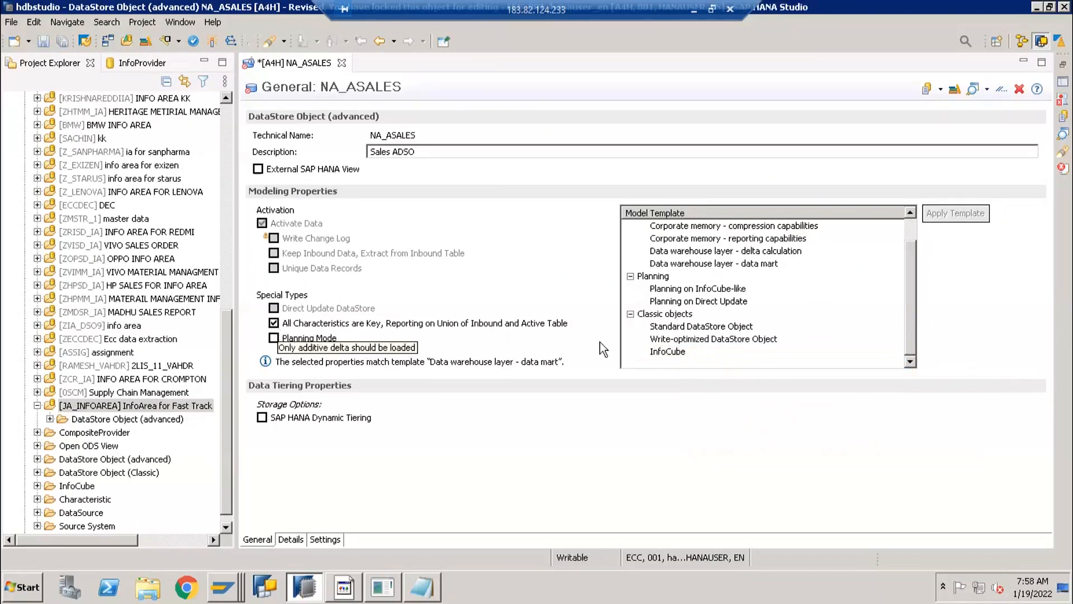
Apply the Write-optimized DataStore Object model template to NA_ASALES.
{"action": "left_click", "coordinate": [662, 340]}
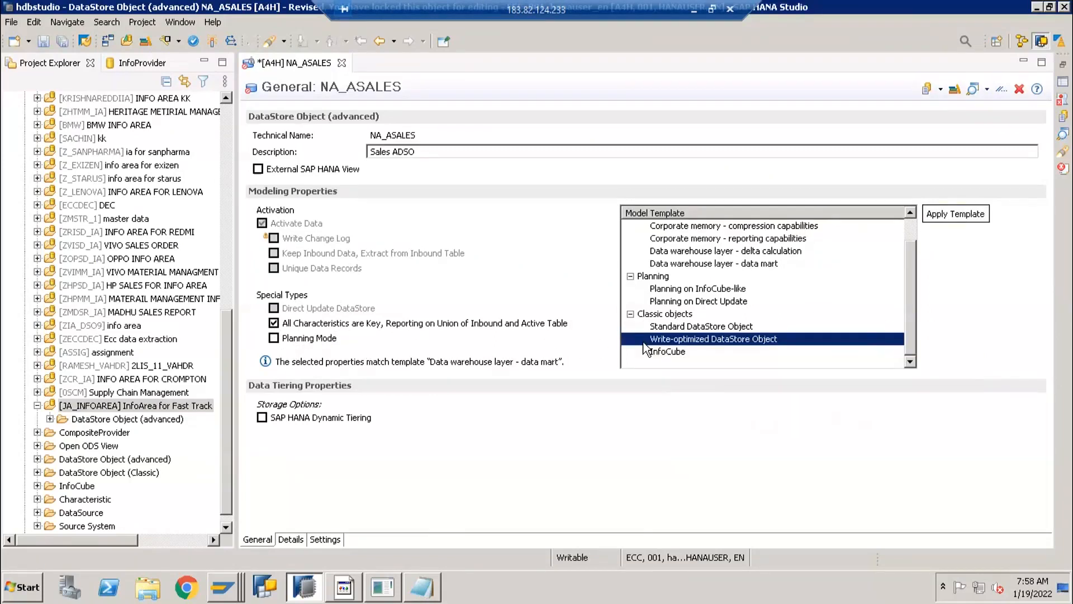
{"action": "left_click", "coordinate": [961, 215]}
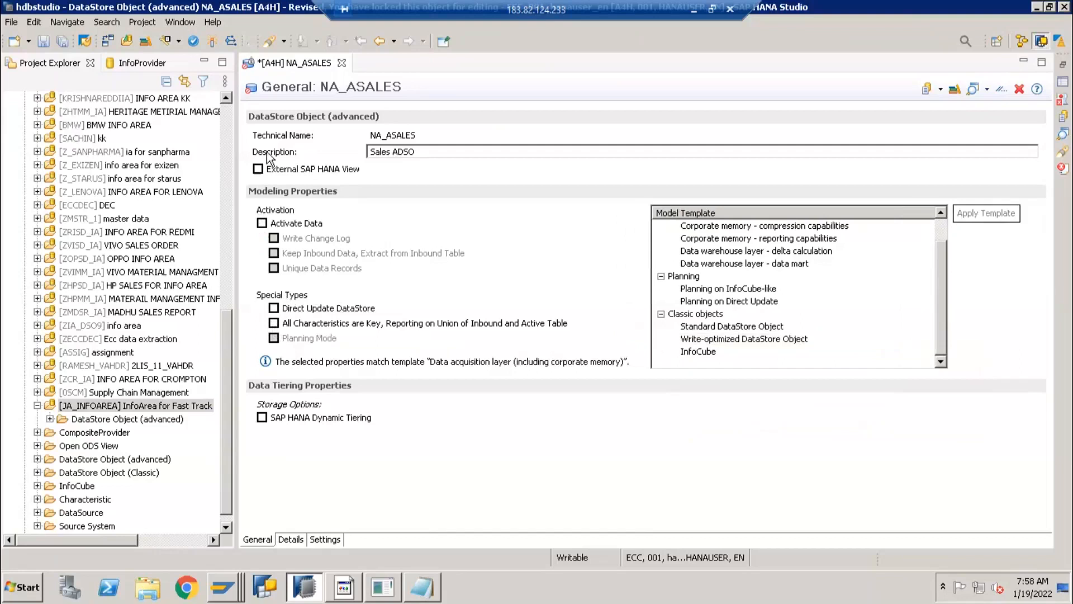
{"action": "left_click", "coordinate": [726, 343]}
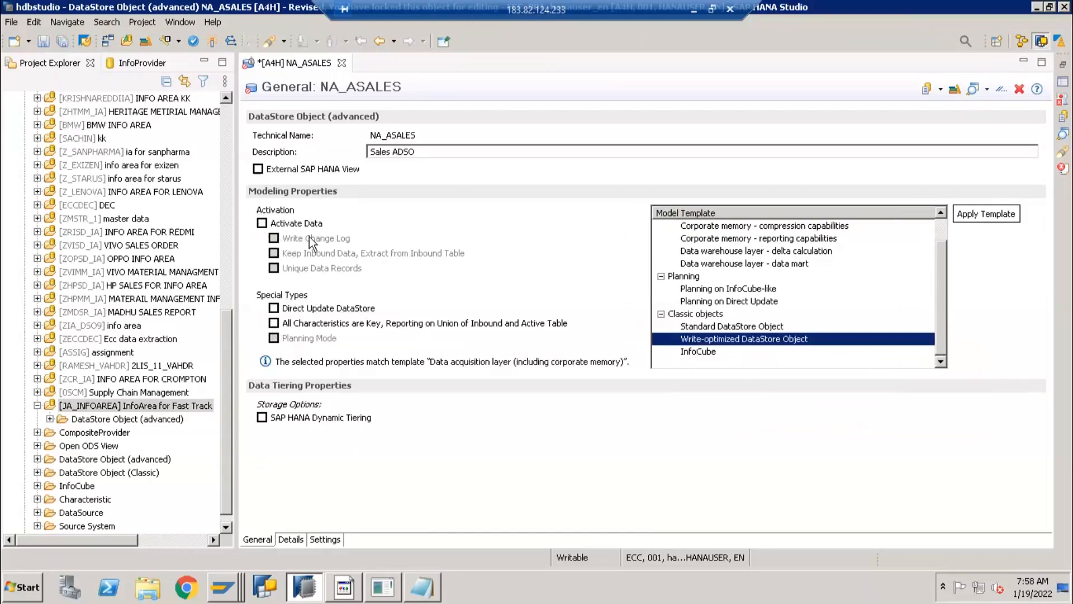
Apply the classic Standard DataStore Object model template to NA_ASALES.
{"action": "left_click", "coordinate": [733, 326]}
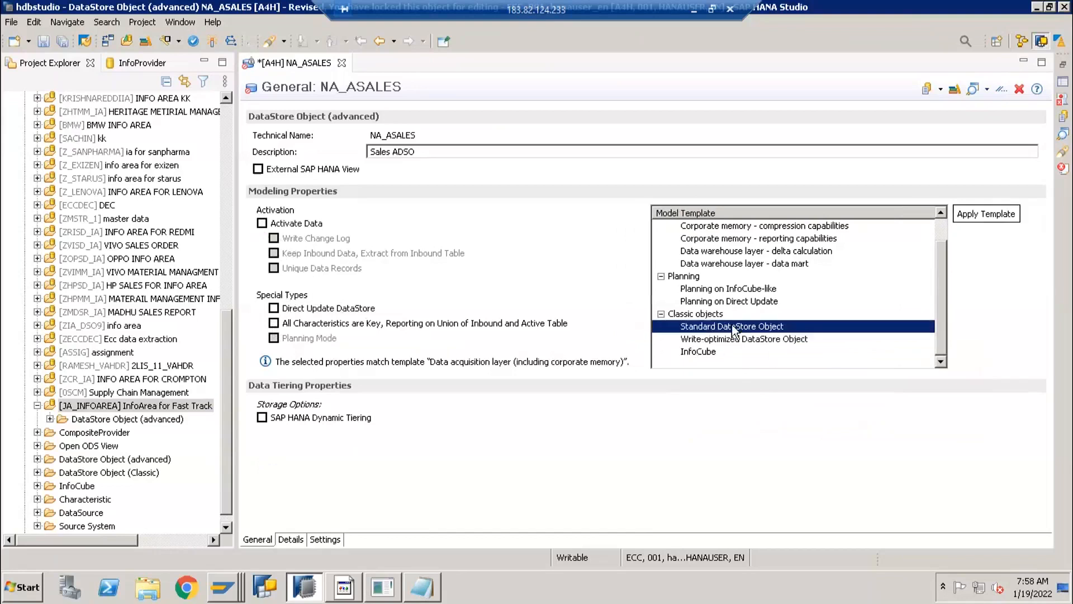
{"action": "left_click", "coordinate": [970, 215]}
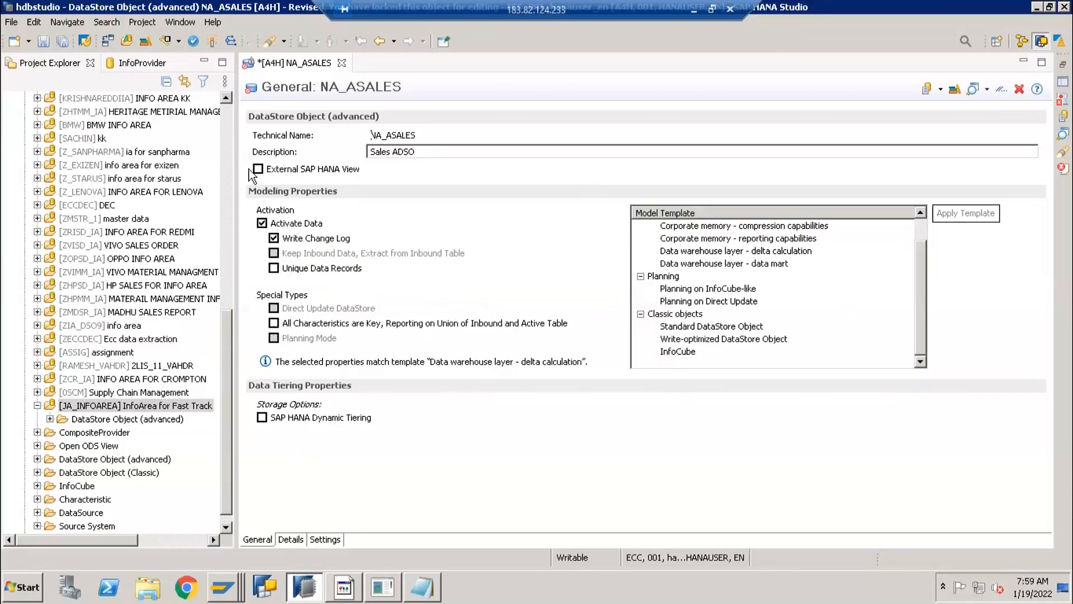
Turn off Write Change Log and Activate Data, trying the All Characteristics are Key and Direct Update DataStore types in turn.
{"action": "left_click", "coordinate": [273, 238]}
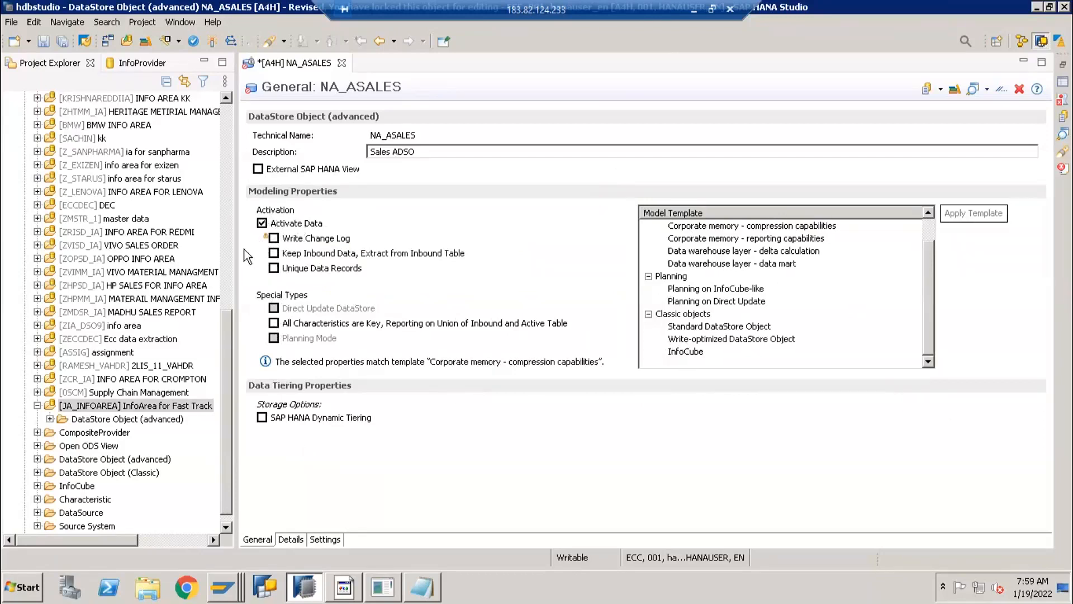
{"action": "left_click", "coordinate": [262, 223]}
{"action": "left_click", "coordinate": [274, 324]}
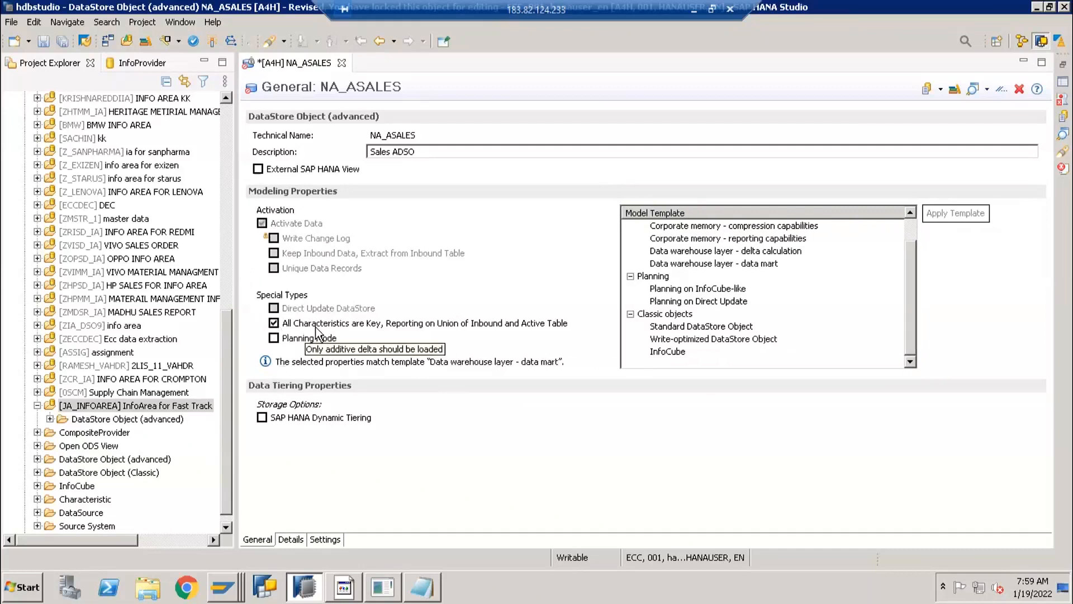
{"action": "left_click", "coordinate": [273, 323]}
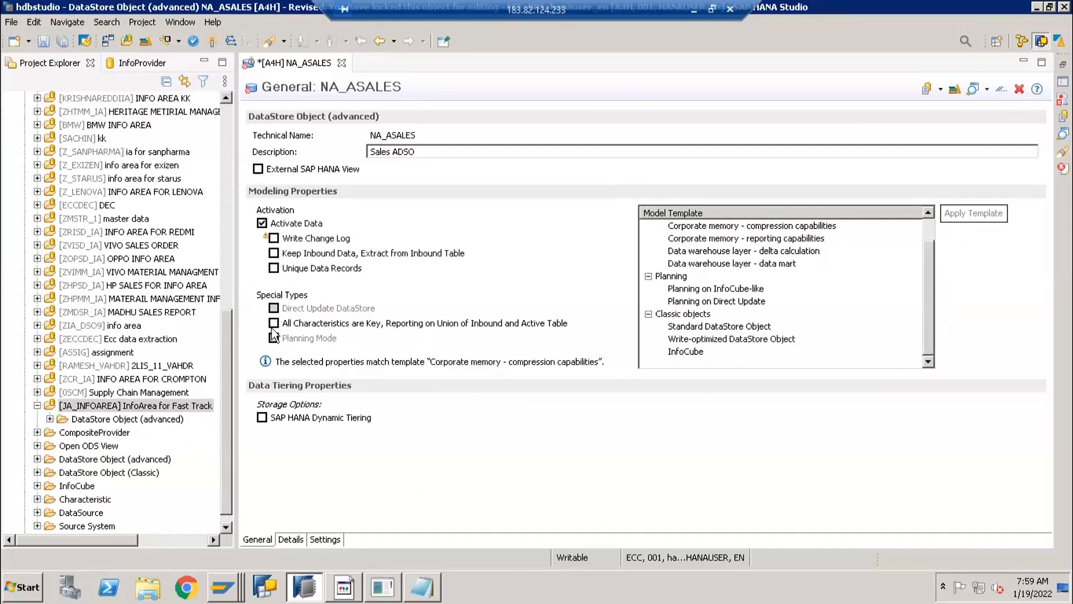
{"action": "left_click", "coordinate": [262, 223]}
{"action": "left_click", "coordinate": [290, 310]}
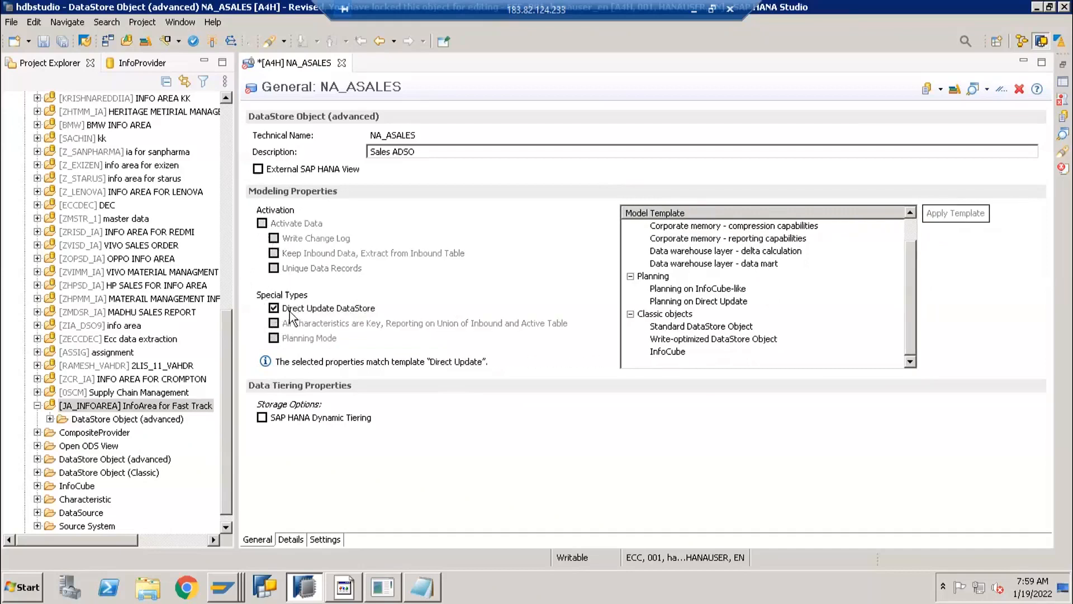
{"action": "left_click", "coordinate": [274, 308]}
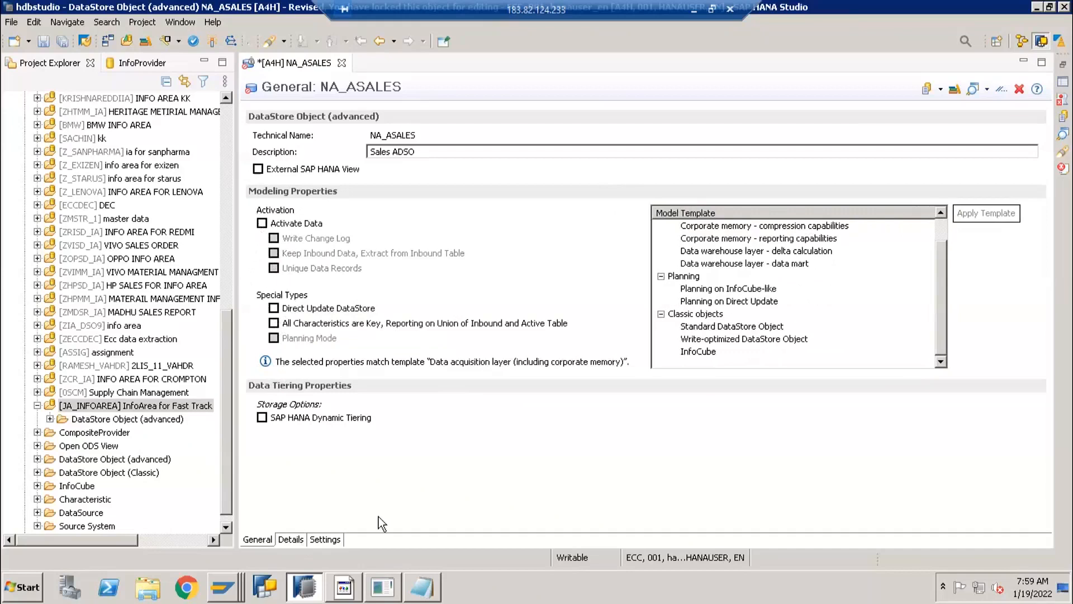
Enable Activate Data with Write Change Log for NA_ASALES and open its field details.
{"action": "left_click", "coordinate": [262, 223]}
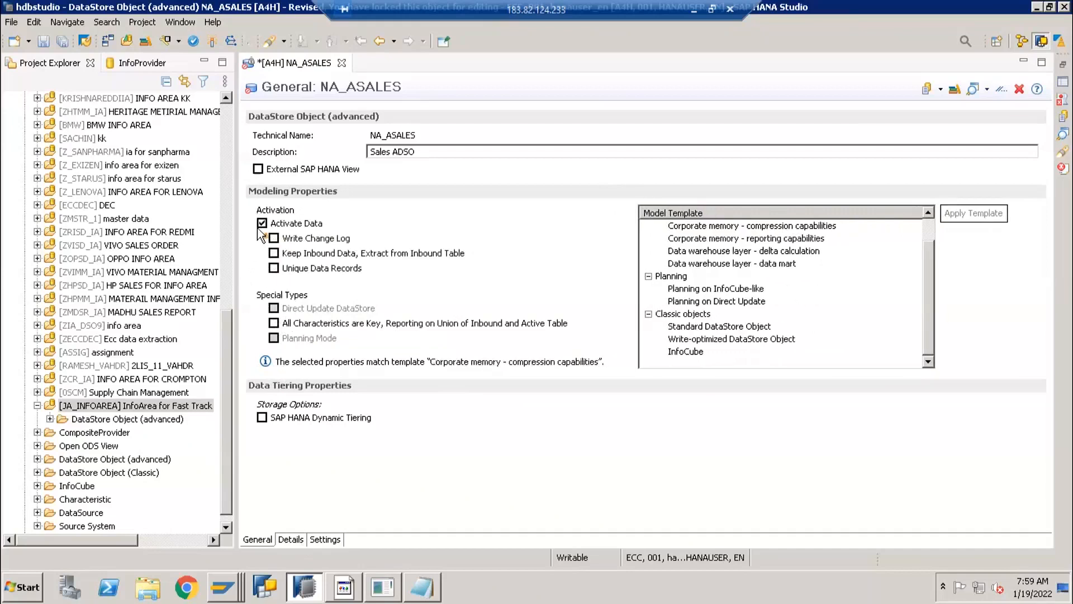
{"action": "left_click", "coordinate": [275, 240]}
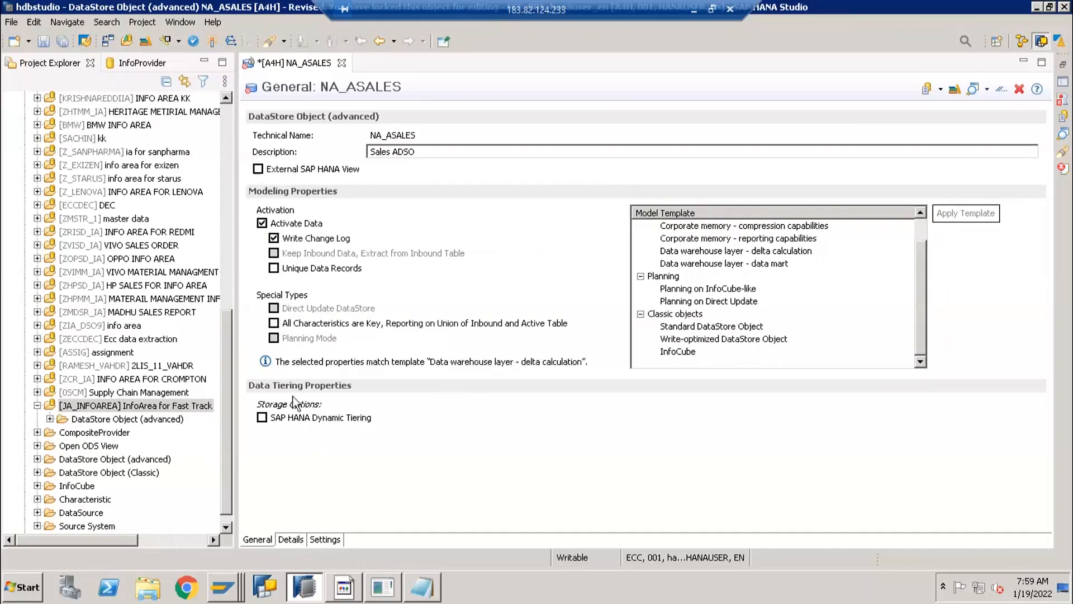
{"action": "left_click", "coordinate": [290, 540]}
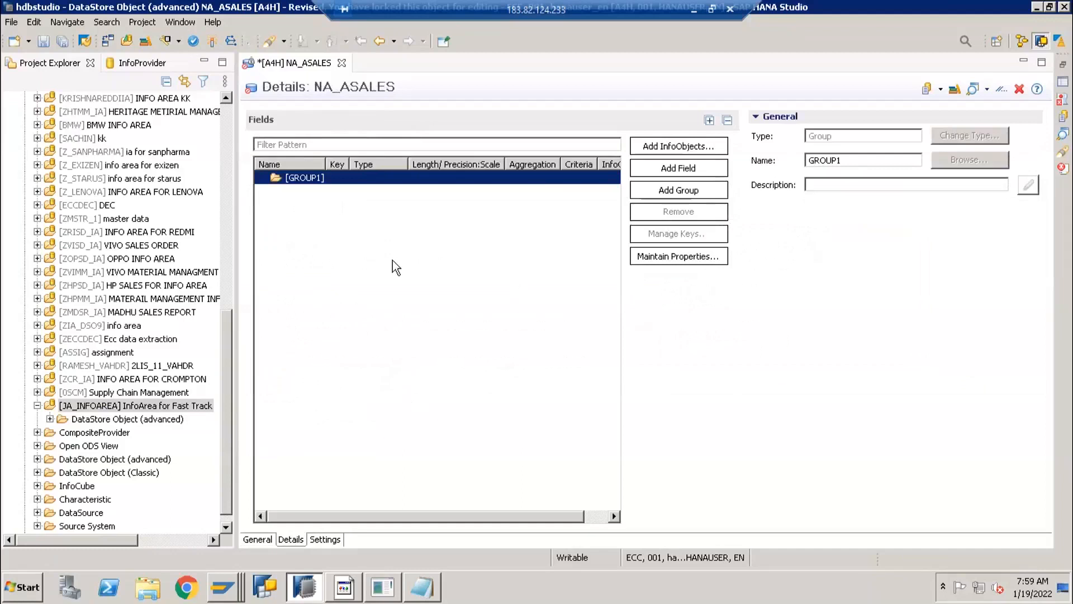
Switch to the Excel workbook and review the columns of the SALES sheet as the source for the required fields.
{"action": "left_click", "coordinate": [347, 589]}
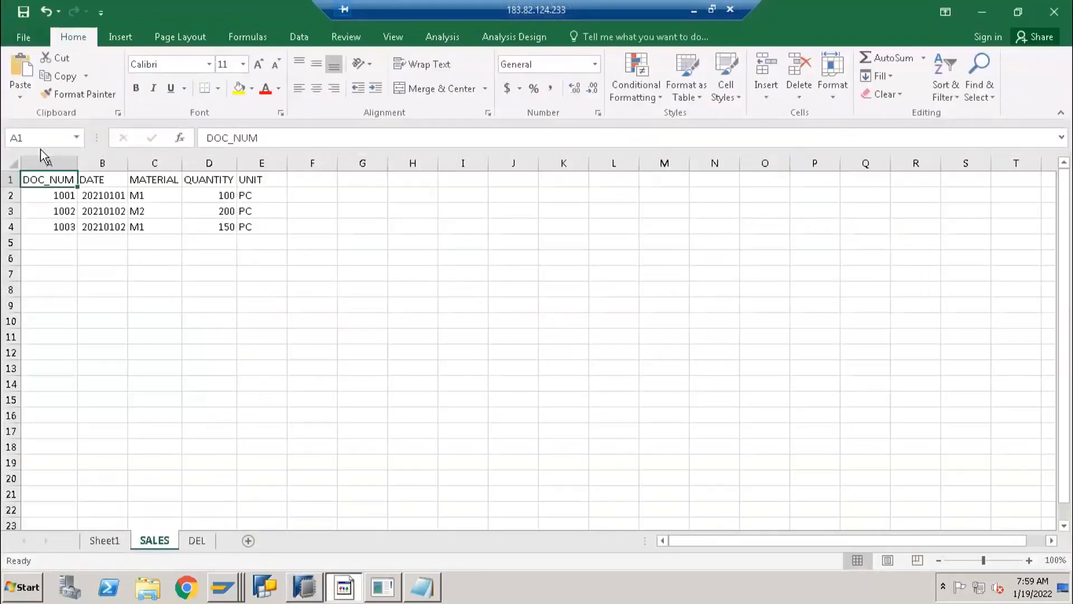
{"action": "left_click_drag", "start_coordinate": [43, 162], "coordinate": [239, 167]}
{"action": "left_click", "coordinate": [168, 197]}
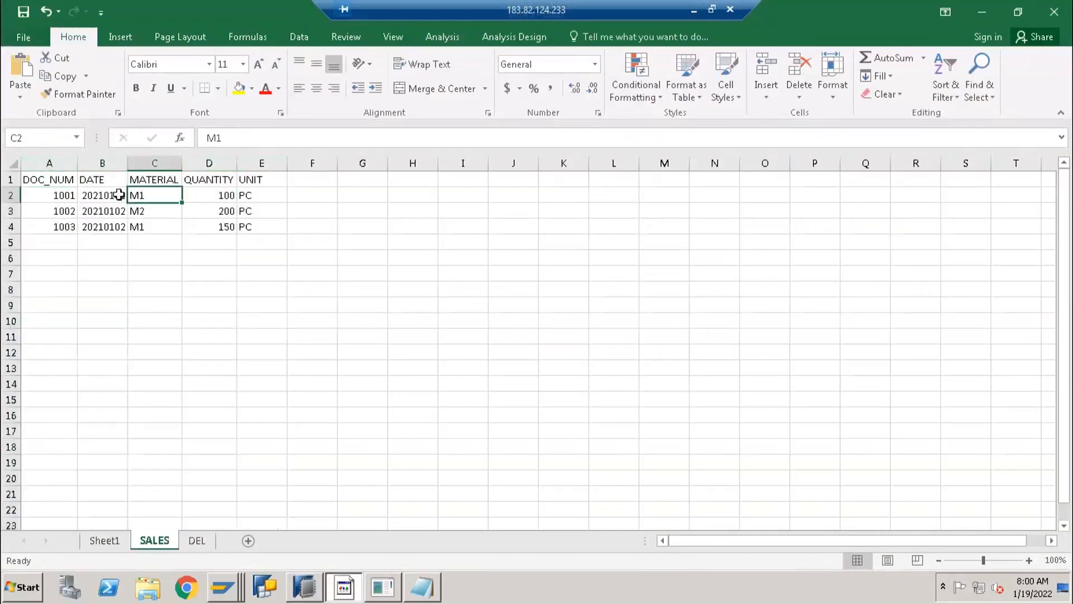
{"action": "left_click", "coordinate": [47, 184]}
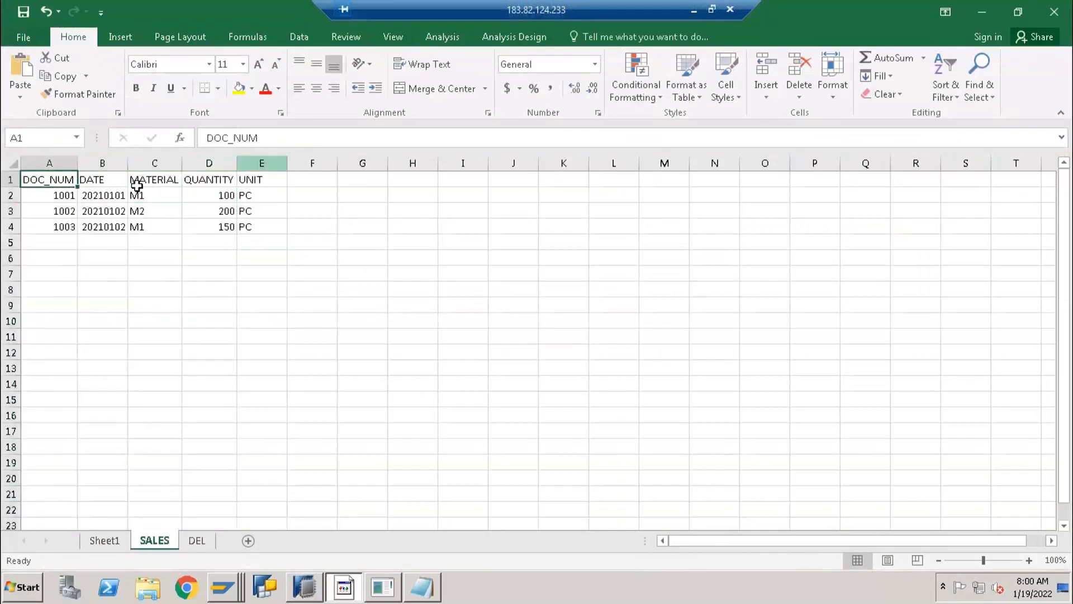
{"action": "left_click_drag", "start_coordinate": [49, 163], "coordinate": [252, 168]}
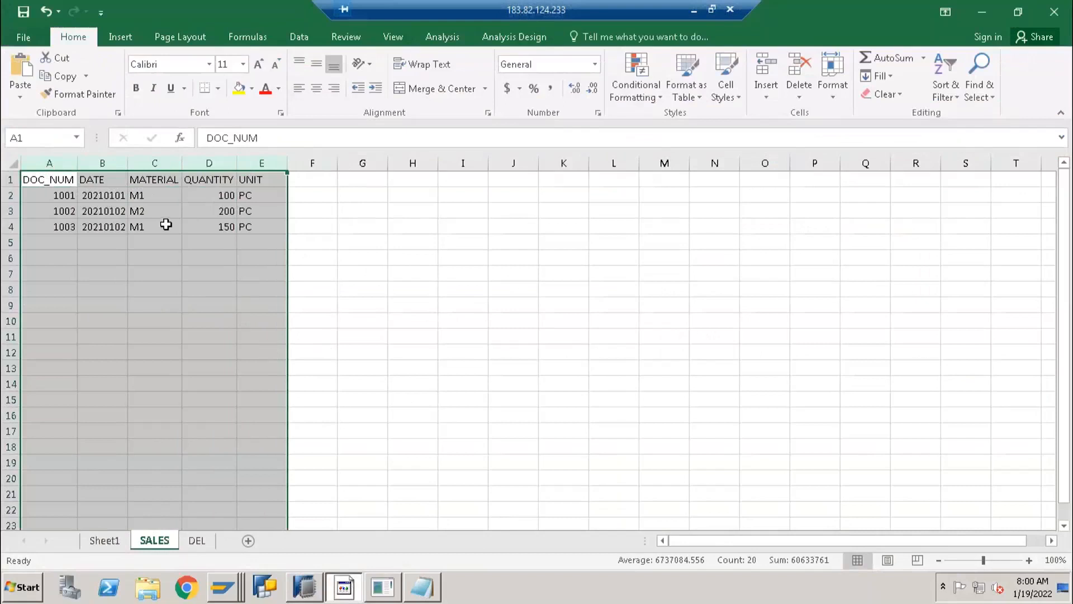
Switch to SAP HANA Studio and start adding InfoObjects to NA_ASALES, selecting the Sales document characteristic 0DOC_NUMBER.
{"action": "left_click", "coordinate": [317, 595]}
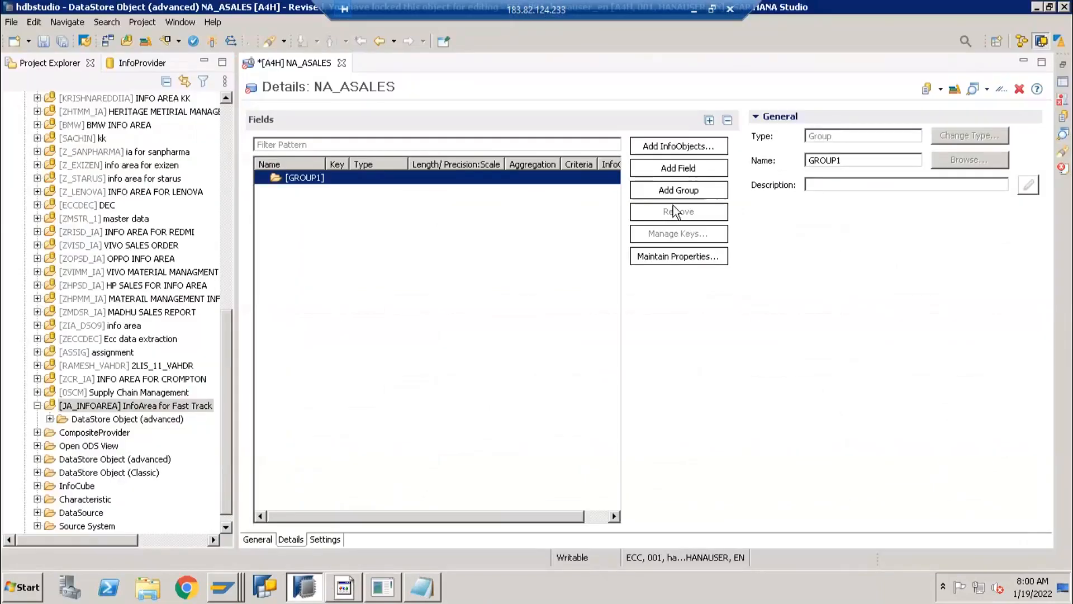
{"action": "left_click", "coordinate": [662, 149]}
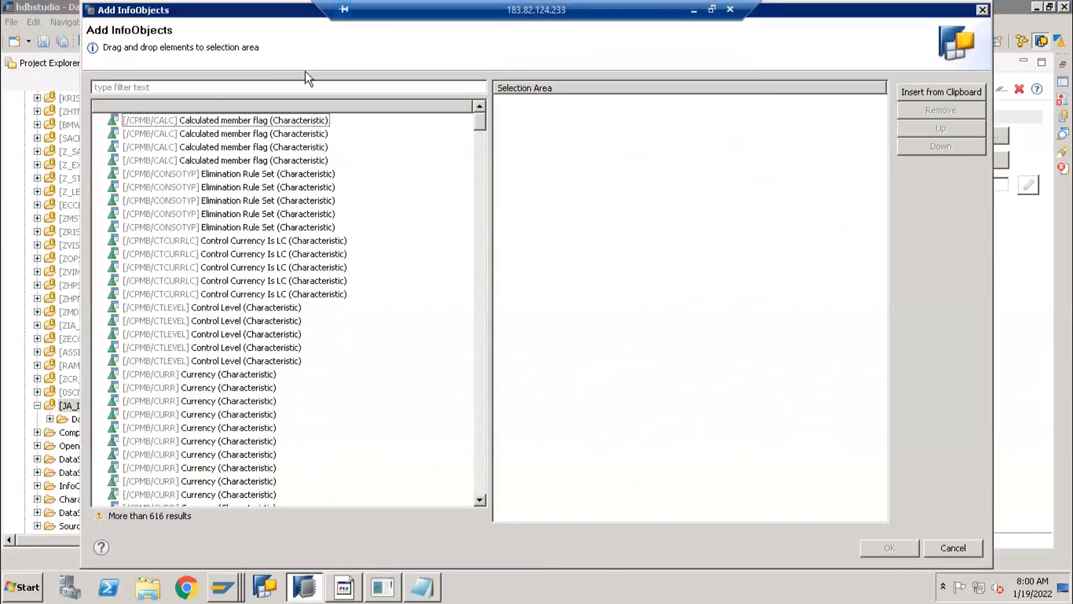
{"action": "left_click", "coordinate": [295, 87]}
{"action": "type", "text": "0doc"}
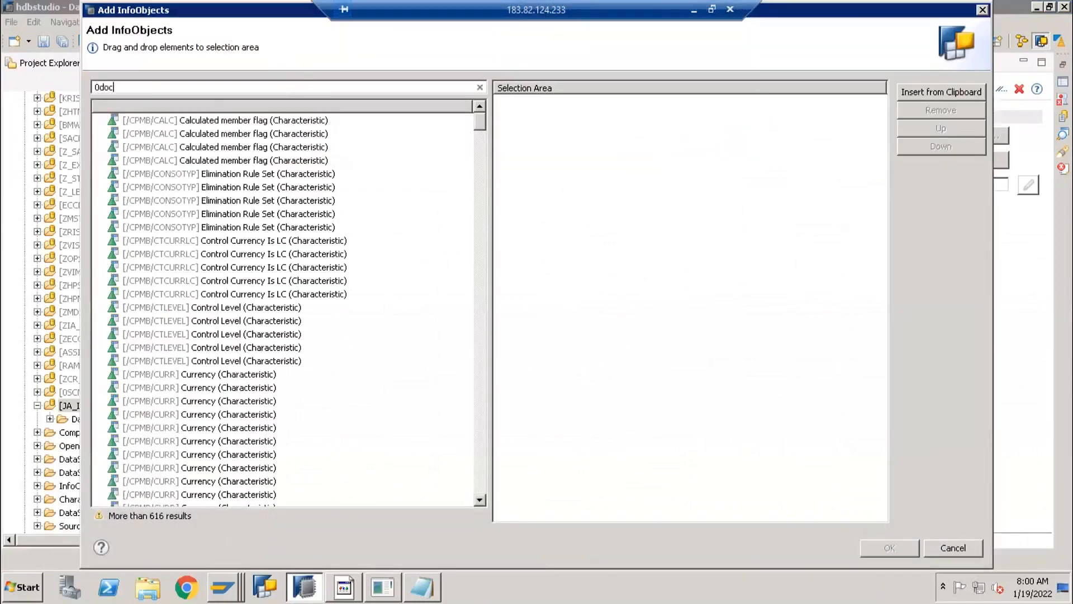
{"action": "type", "text": "_"}
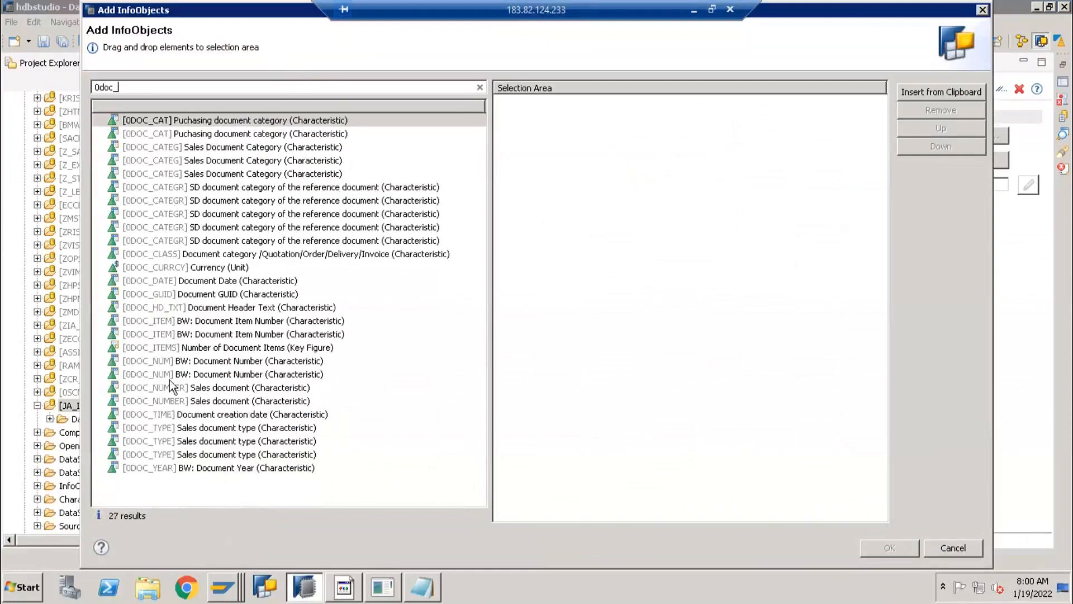
{"action": "double_click", "coordinate": [171, 387]}
Find the InfoObjects 0CALDAY (Calendar Day) and 0MATERIAL and add both to the selection.
{"action": "left_click", "coordinate": [147, 87]}
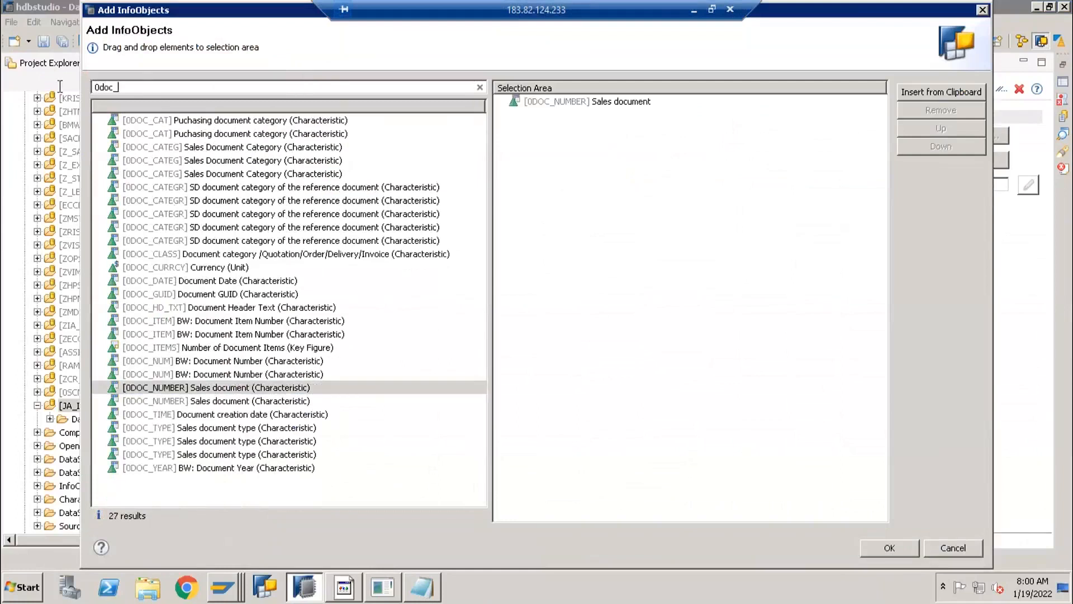
{"action": "type", "text": "0calda"}
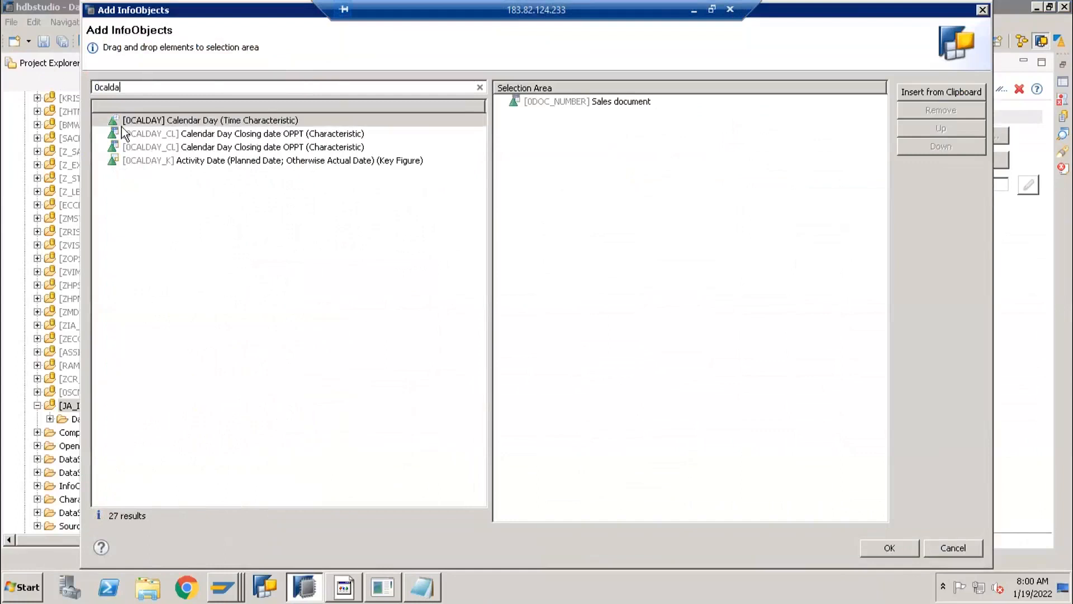
{"action": "double_click", "coordinate": [166, 120]}
{"action": "left_click", "coordinate": [95, 87]}
{"action": "type", "text": "0materia"}
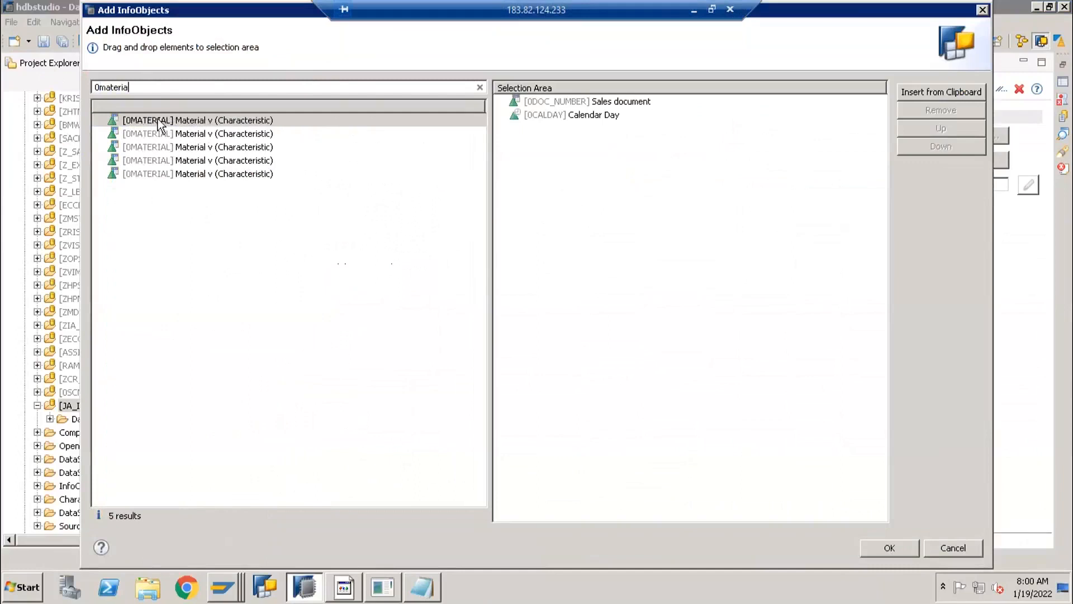
{"action": "double_click", "coordinate": [163, 119]}
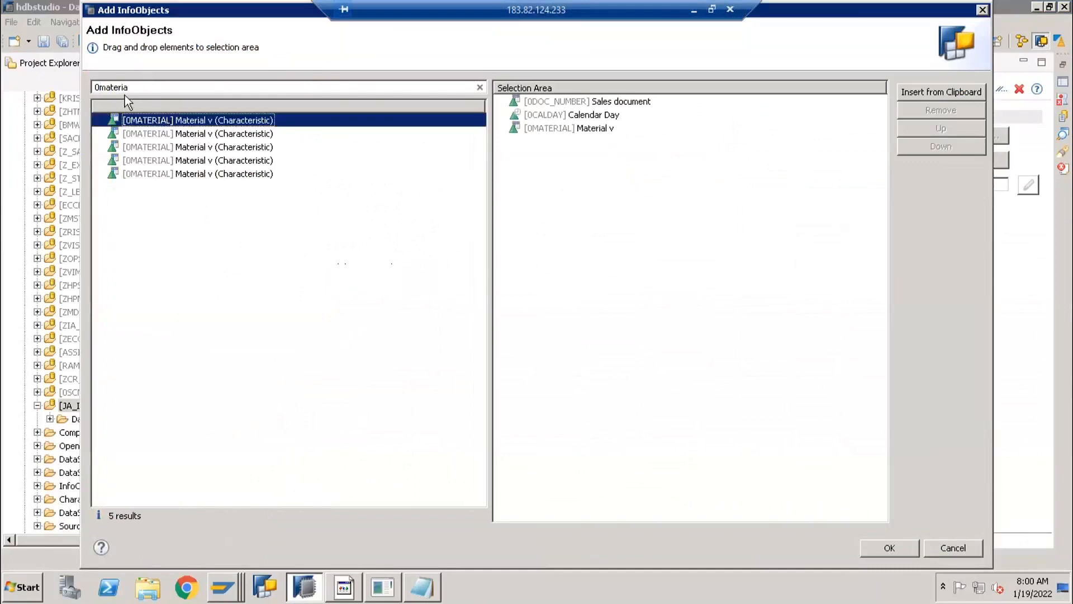
Find the key figure 0QUANTITY and the unit 0UNIT (Unit of Measure) and add both to the selection.
{"action": "double_click", "coordinate": [143, 89]}
{"action": "type", "text": "0"}
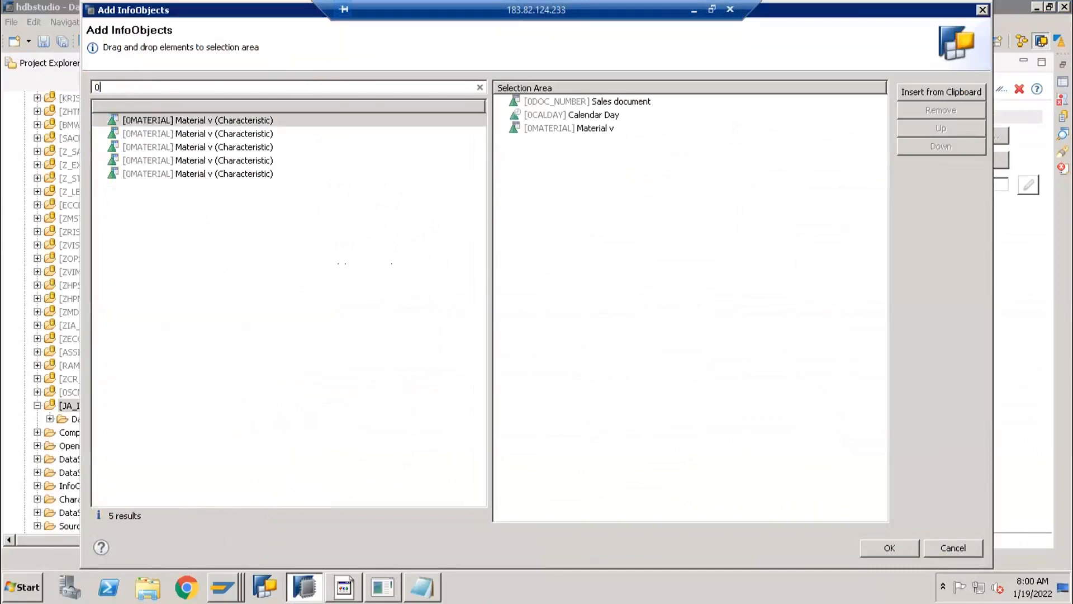
{"action": "type", "text": "quanti"}
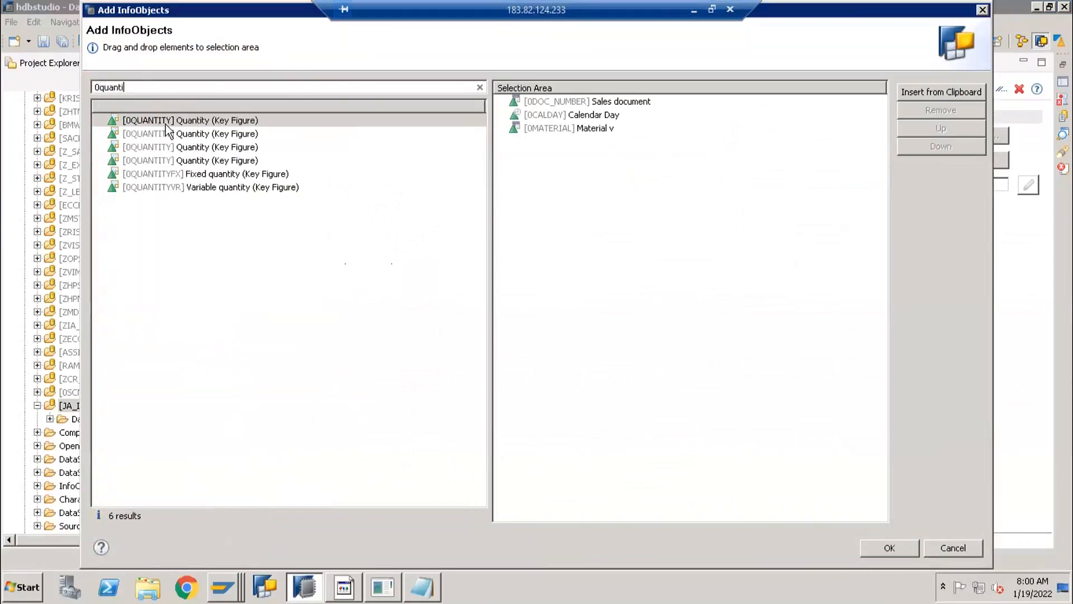
{"action": "double_click", "coordinate": [167, 122]}
{"action": "left_click", "coordinate": [128, 87]}
{"action": "key", "text": "ctrl+a"}
{"action": "type", "text": "0unit"}
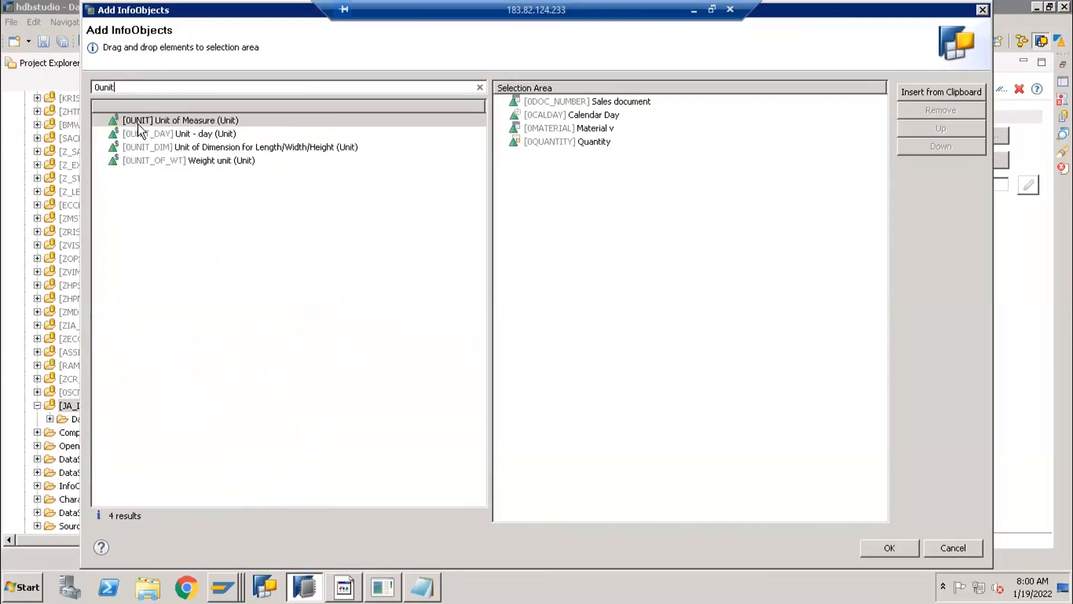
{"action": "left_click_drag", "start_coordinate": [139, 124], "coordinate": [522, 222]}
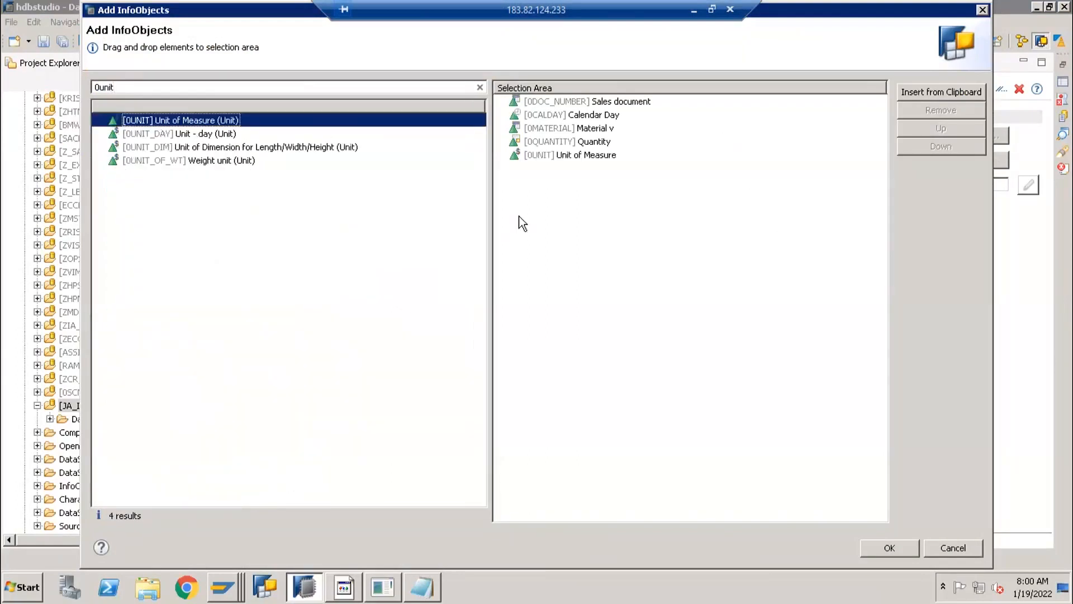
Add the selected InfoObjects to NA_ASALES and define 0DOC_NUMBER (Sales document) as its key field.
{"action": "left_click", "coordinate": [891, 548]}
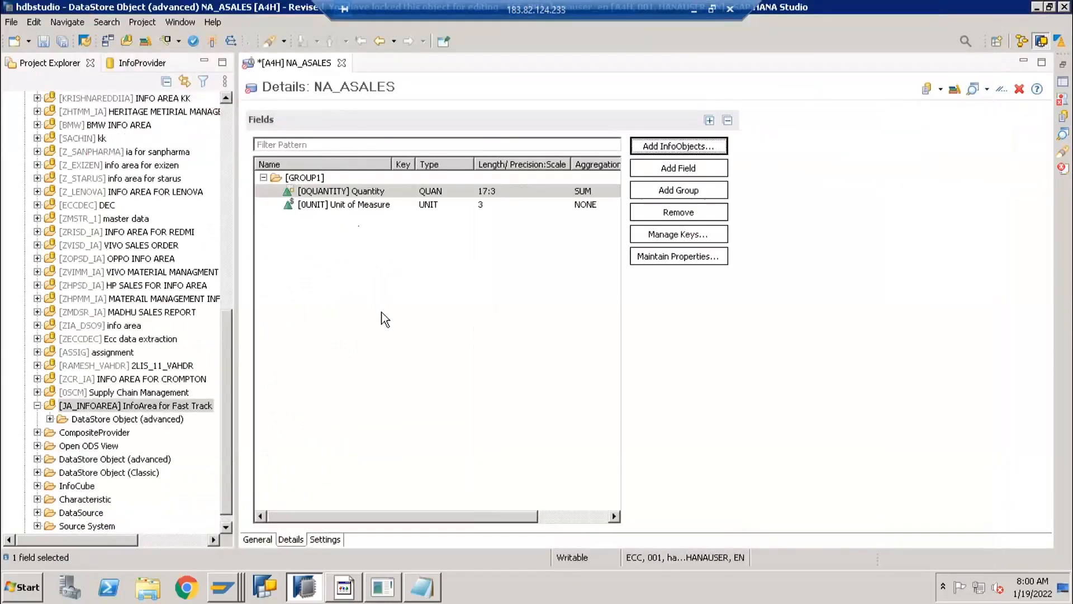
{"action": "left_click", "coordinate": [335, 288]}
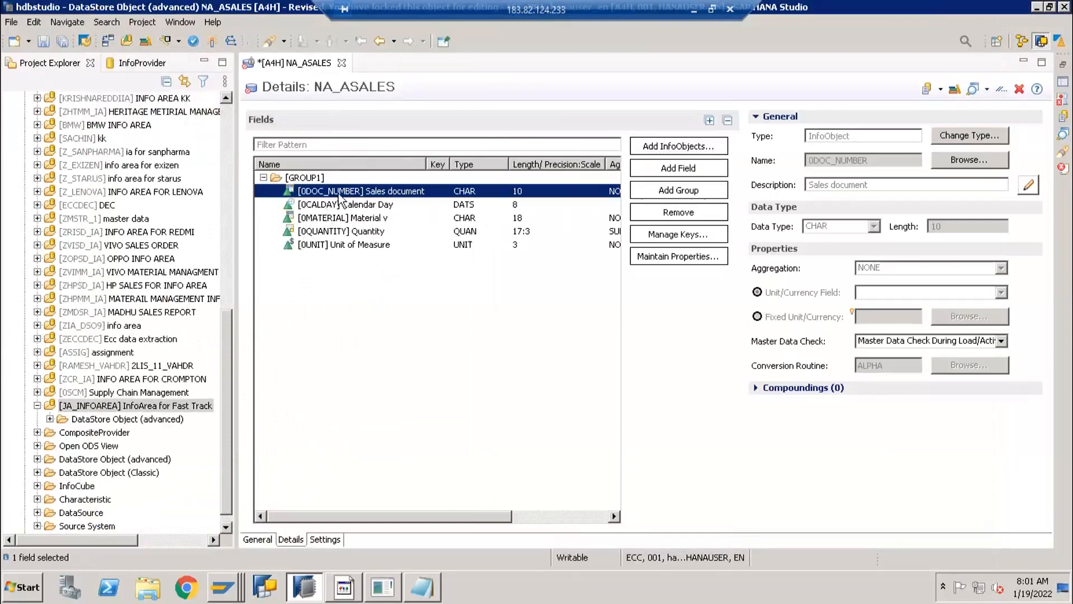
{"action": "left_click", "coordinate": [655, 239]}
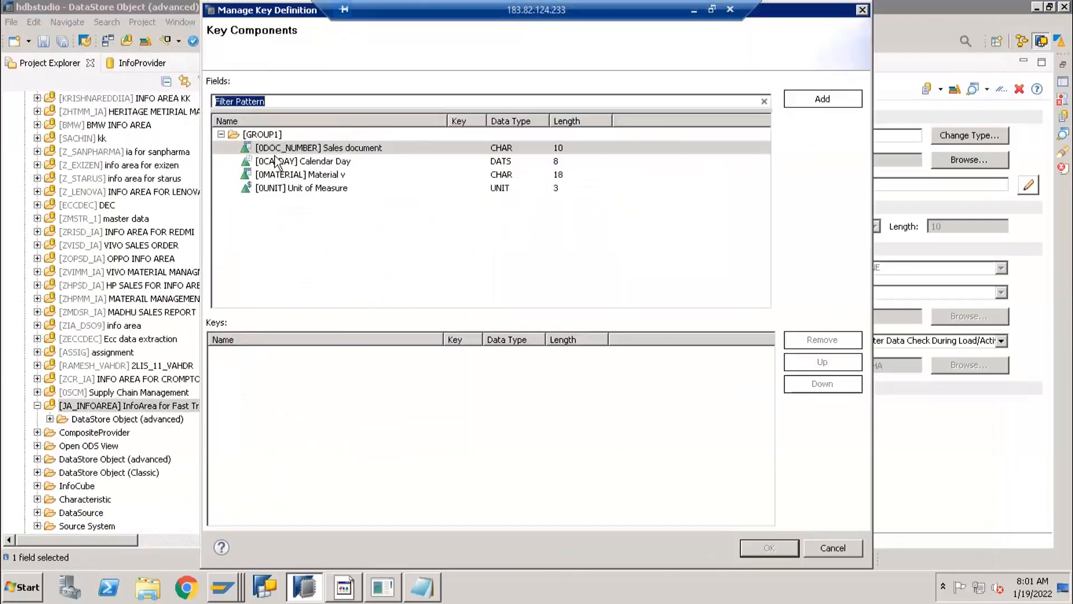
{"action": "left_click", "coordinate": [288, 147]}
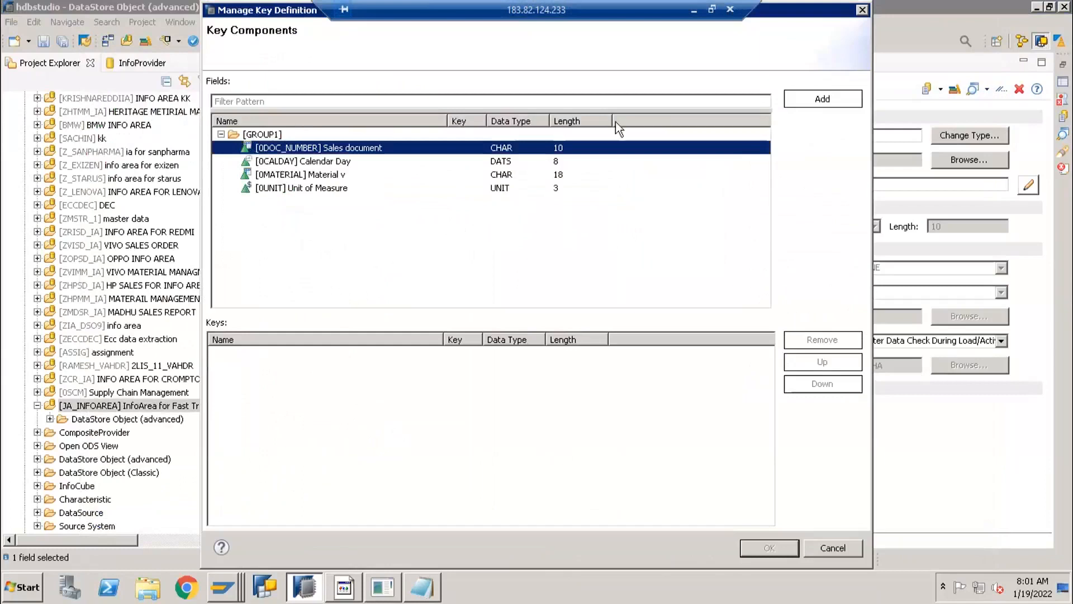
{"action": "left_click", "coordinate": [792, 100]}
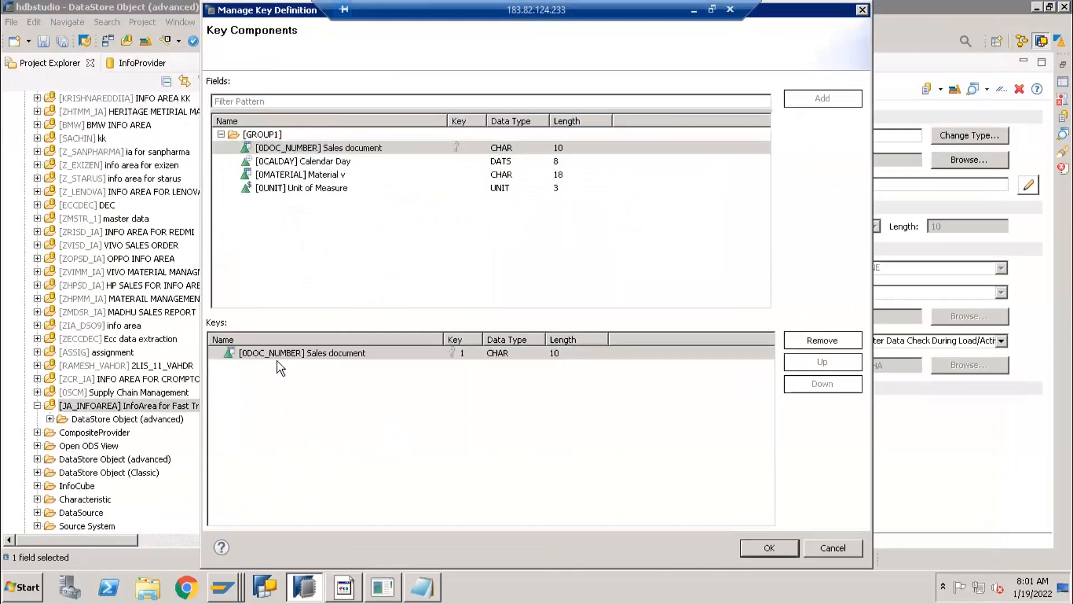
{"action": "left_click", "coordinate": [307, 354]}
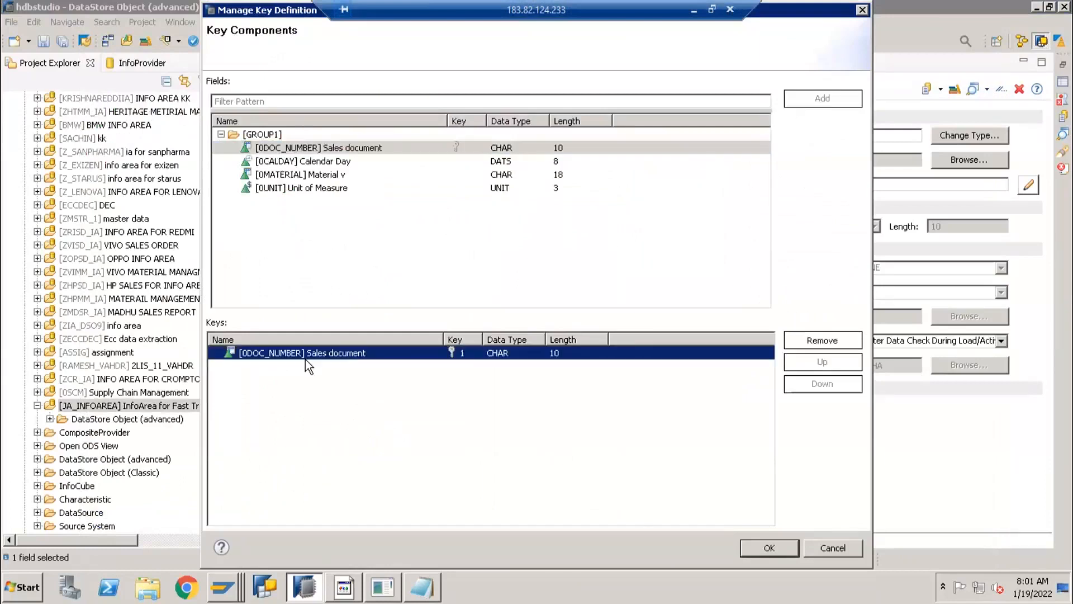
{"action": "left_click", "coordinate": [783, 551]}
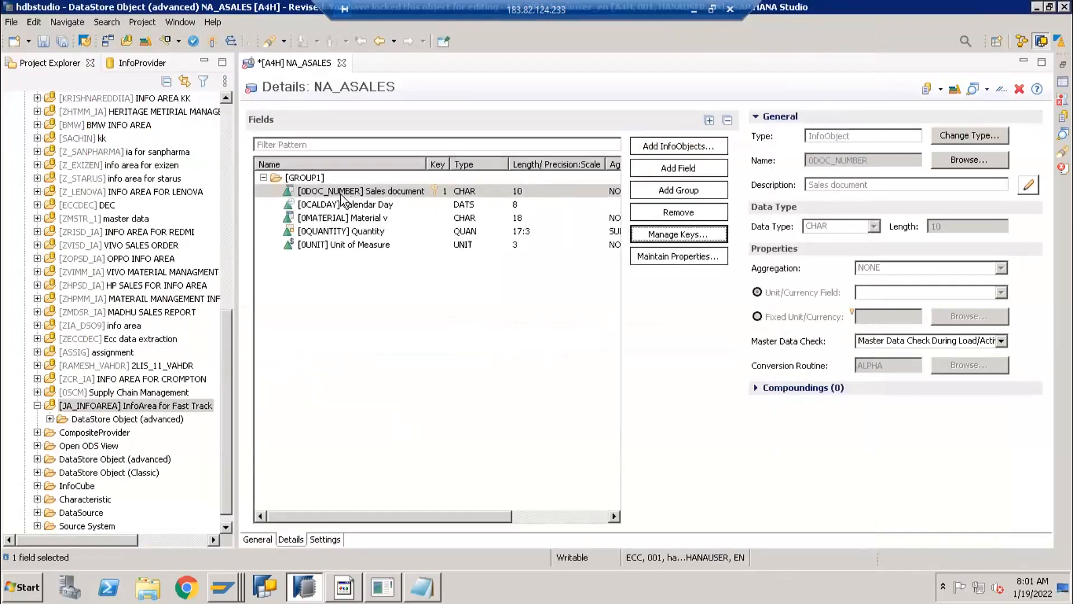
{"action": "left_click", "coordinate": [437, 193]}
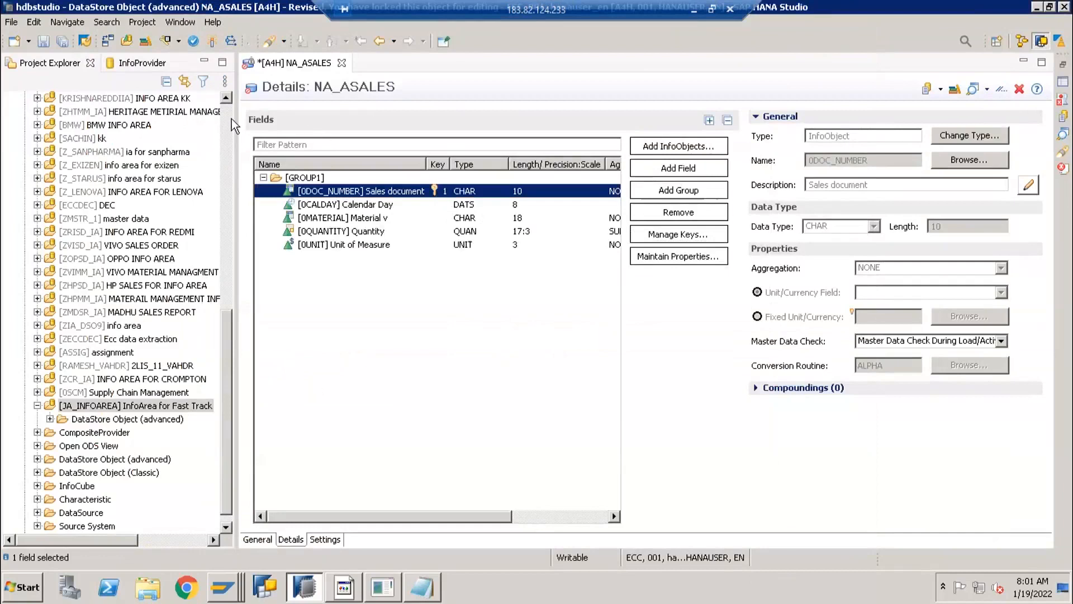
Activate NA_ASALES, then expand the advanced DataStore Objects under JA_INFOAREA and close the object's editor.
{"action": "left_click", "coordinate": [212, 43]}
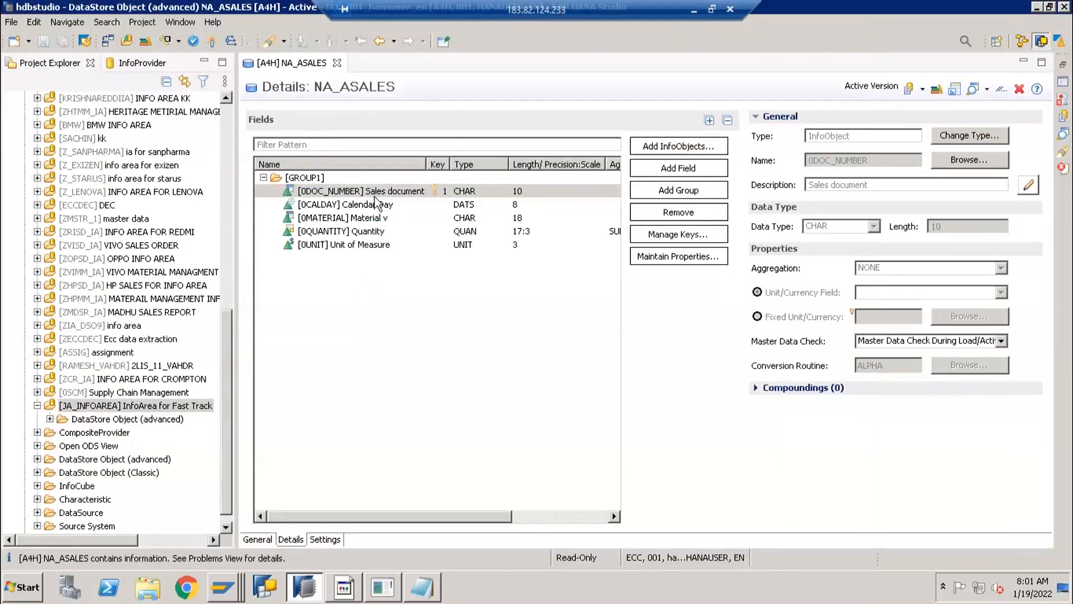
{"action": "left_click", "coordinate": [314, 194]}
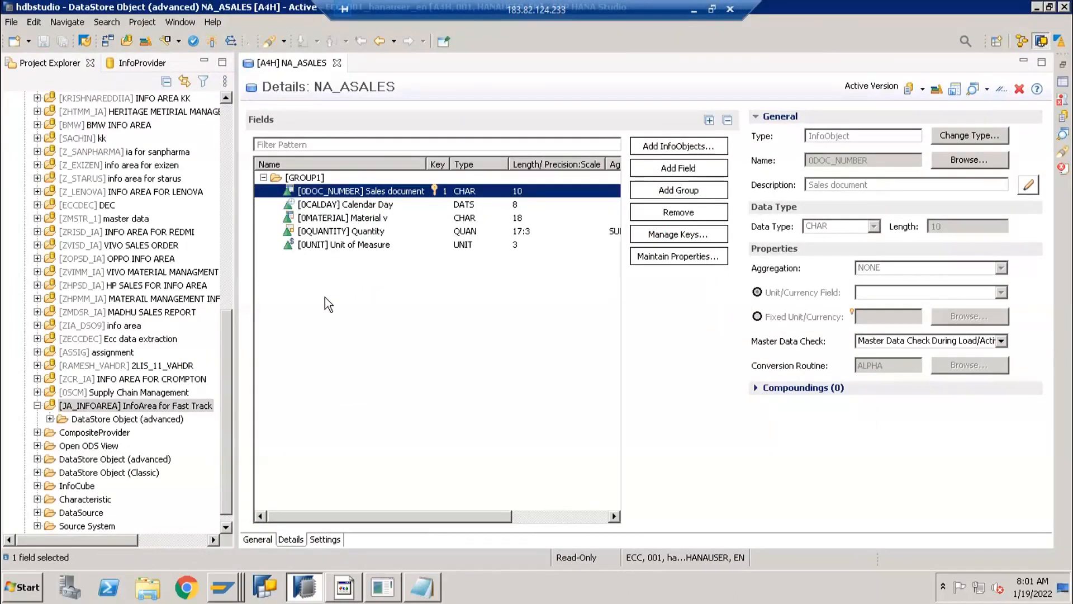
{"action": "left_click", "coordinate": [78, 419]}
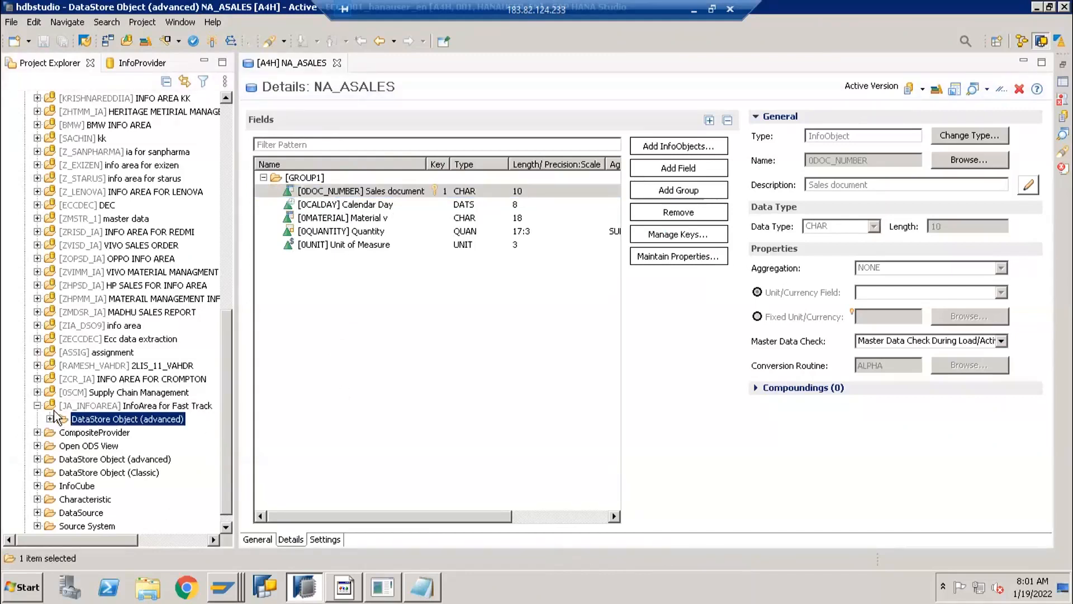
{"action": "left_click", "coordinate": [49, 419]}
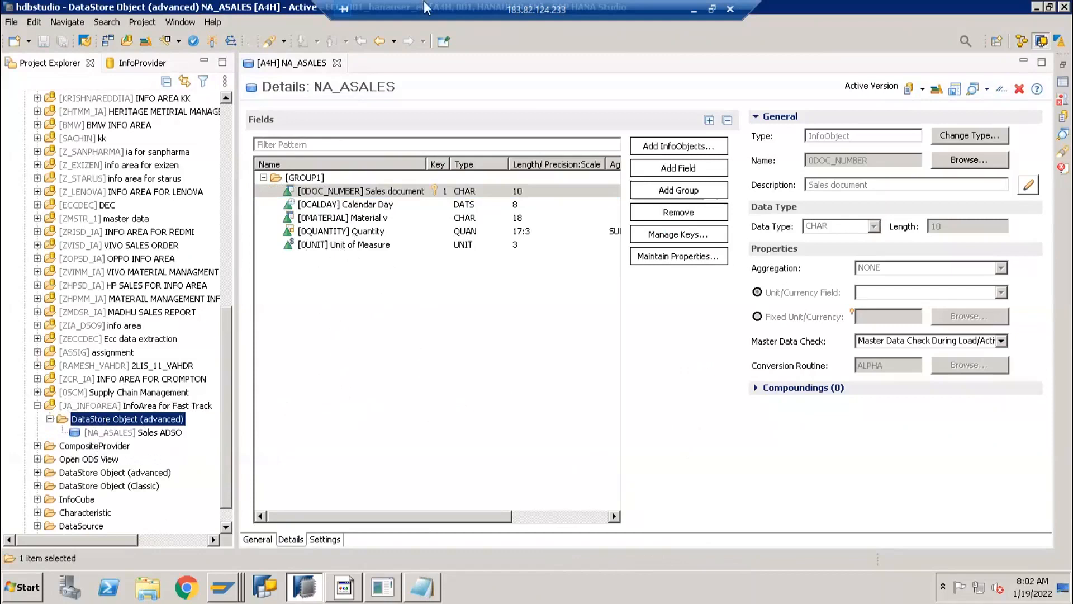
{"action": "left_click", "coordinate": [338, 63]}
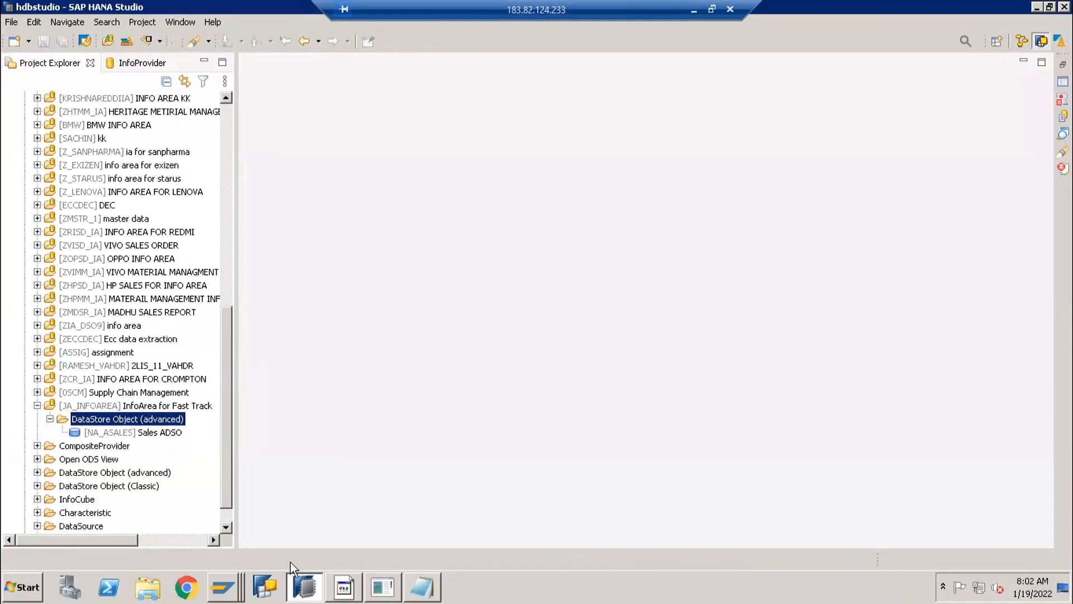
Switch to SAP GUI and review the fields and InfoObject templates of DataSource ZDS_JA_SALES.
{"action": "left_click", "coordinate": [219, 588]}
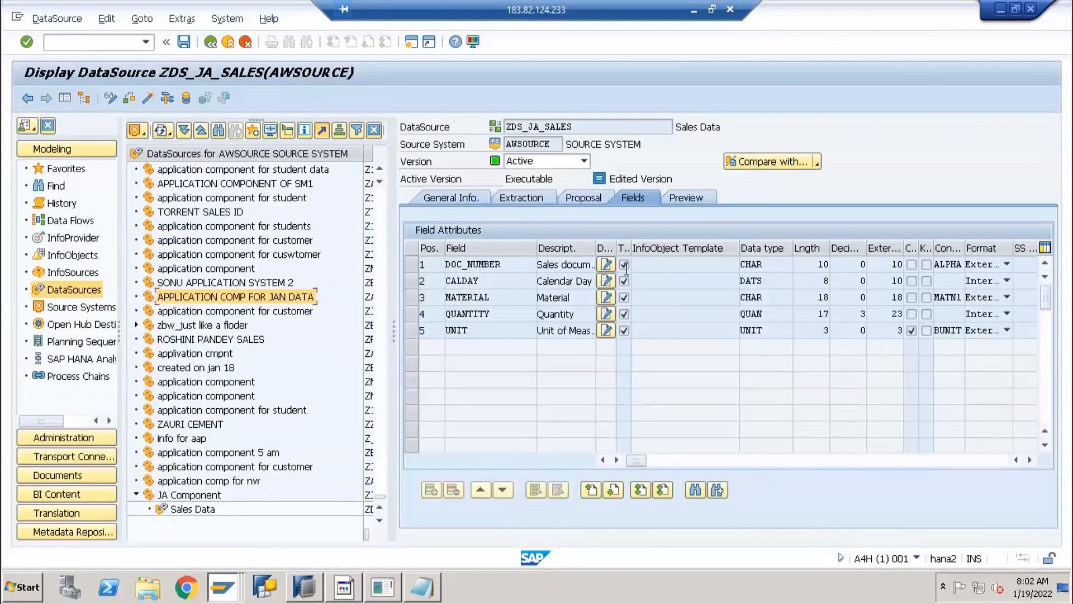
{"action": "left_click", "coordinate": [674, 271]}
{"action": "left_click_drag", "start_coordinate": [502, 264], "coordinate": [446, 264]}
{"action": "left_click", "coordinate": [805, 263]}
Switch to SAP HANA Studio and start a new advanced DataStore Object in JA_INFOAREA named JA_SALE2 with description "Sales Data2".
{"action": "left_click", "coordinate": [302, 575]}
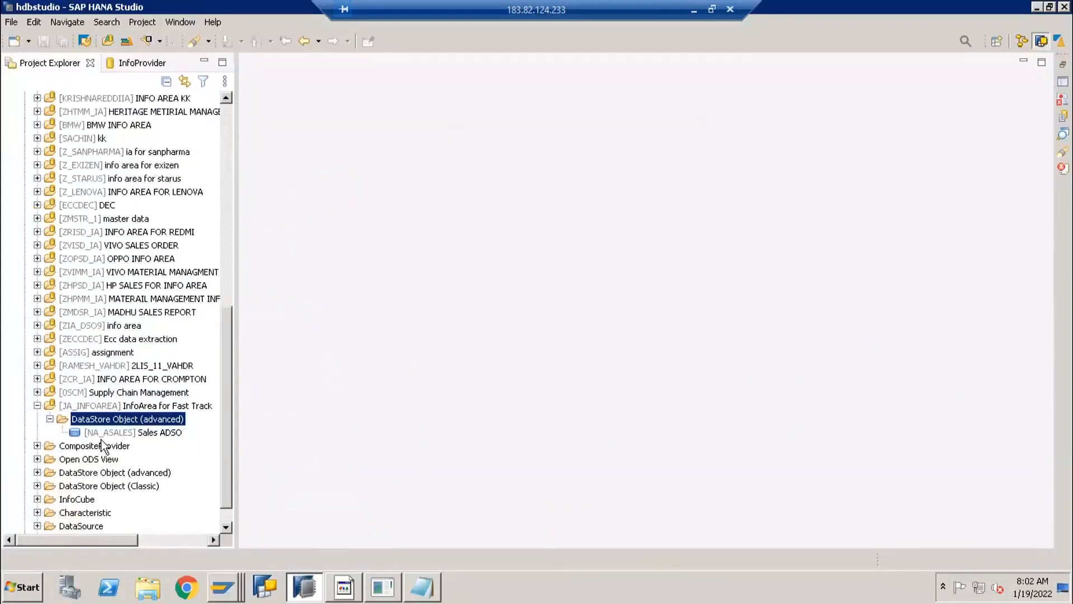
{"action": "scroll", "coordinate": [88, 439], "scroll_direction": "down", "scroll_amount": 1}
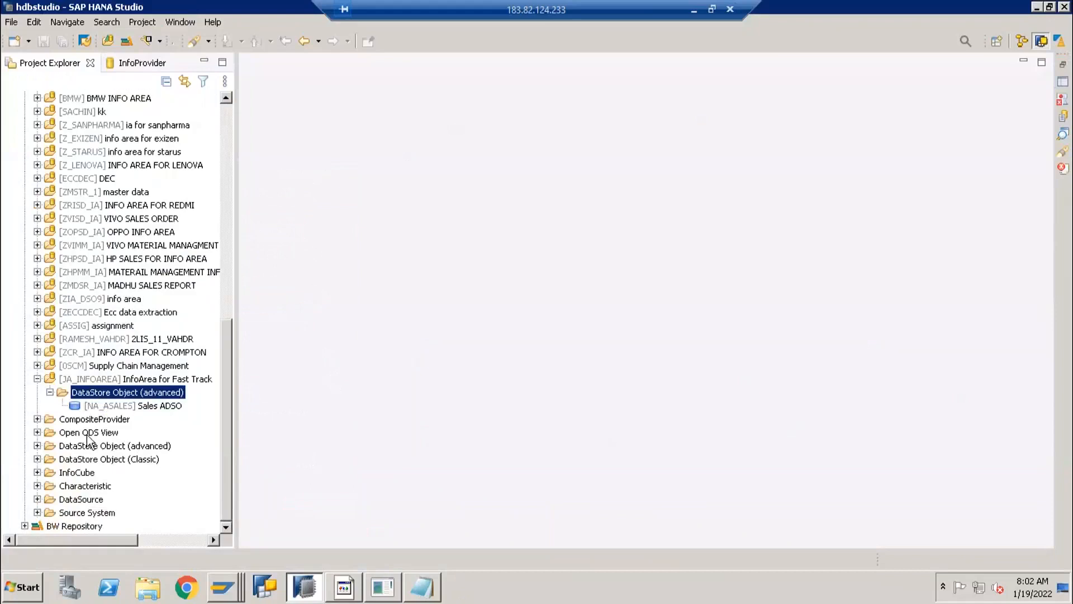
{"action": "right_click", "coordinate": [112, 397]}
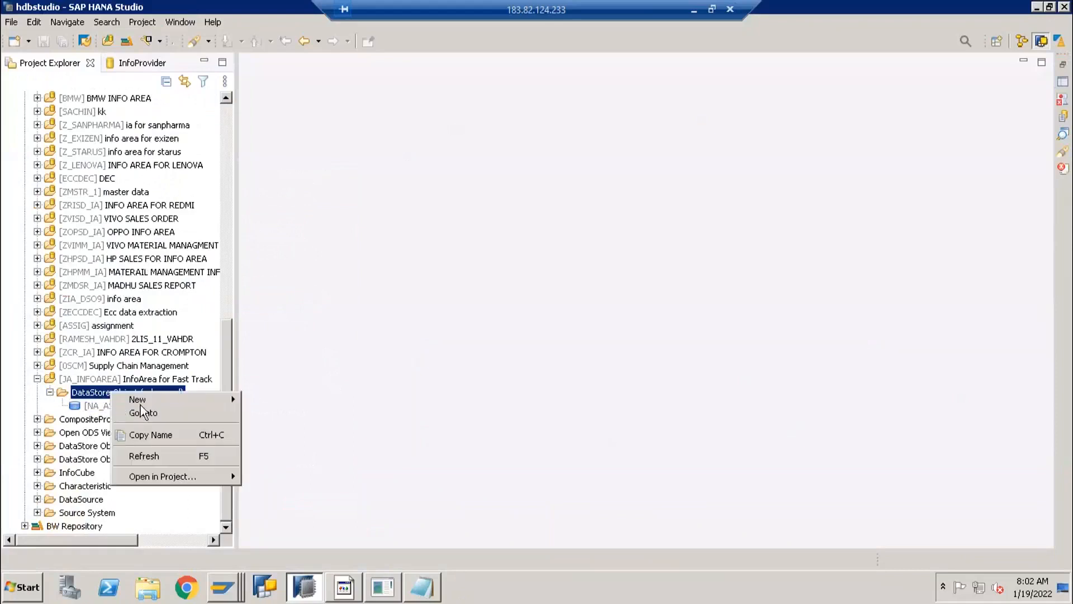
{"action": "mouse_move", "coordinate": [146, 400]}
{"action": "left_click", "coordinate": [266, 398]}
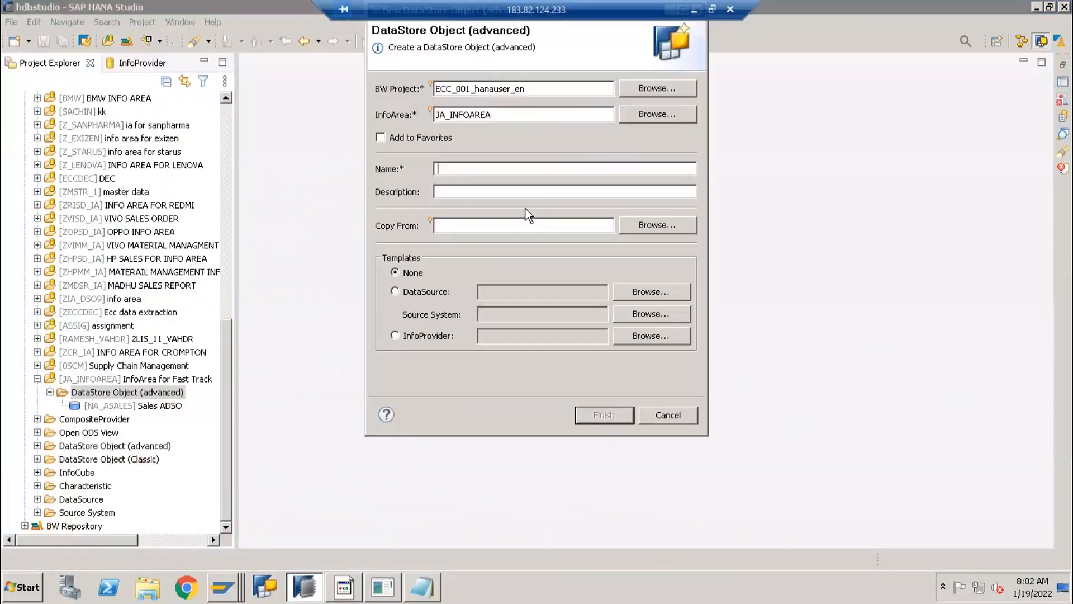
{"action": "type", "text": "JA_SA"}
{"action": "type", "text": "Sales DAt"}
{"action": "type", "text": "at"}
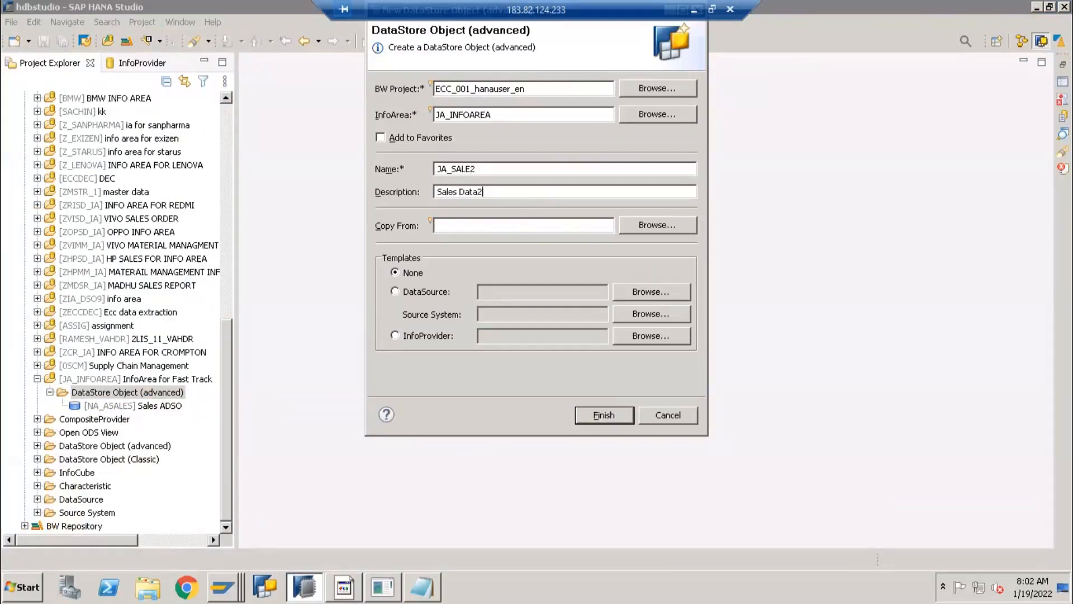
Base the new object on a DataSource template and copy the DataSource name ZDS_JA_SALES from the text notes.
{"action": "left_click", "coordinate": [420, 290]}
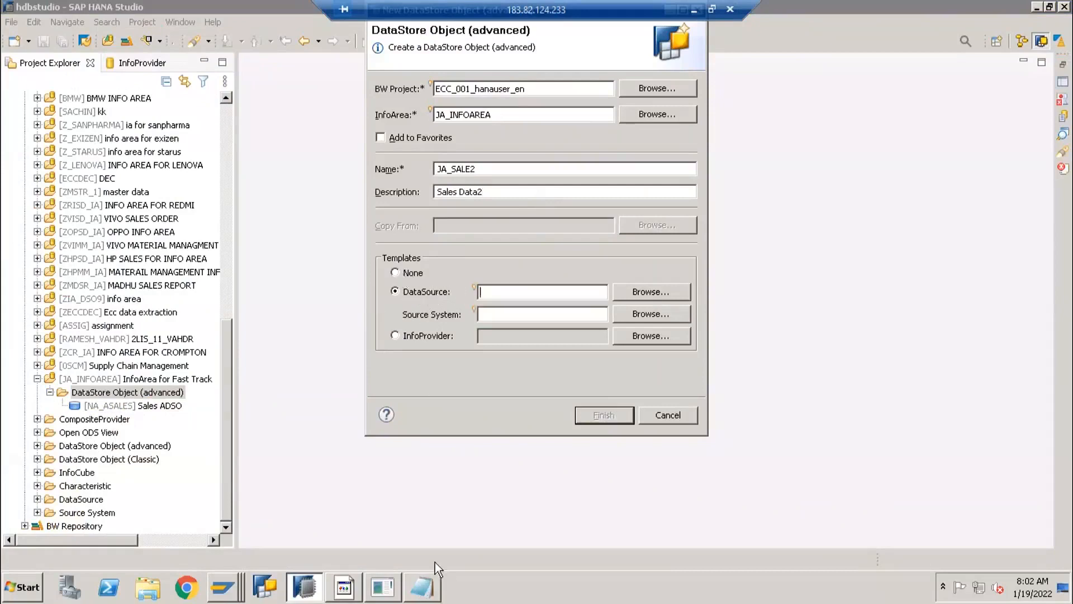
{"action": "left_click", "coordinate": [431, 586]}
{"action": "left_click_drag", "start_coordinate": [762, 321], "coordinate": [683, 322]}
{"action": "key", "text": "ctrl+c"}
{"action": "left_click", "coordinate": [548, 352]}
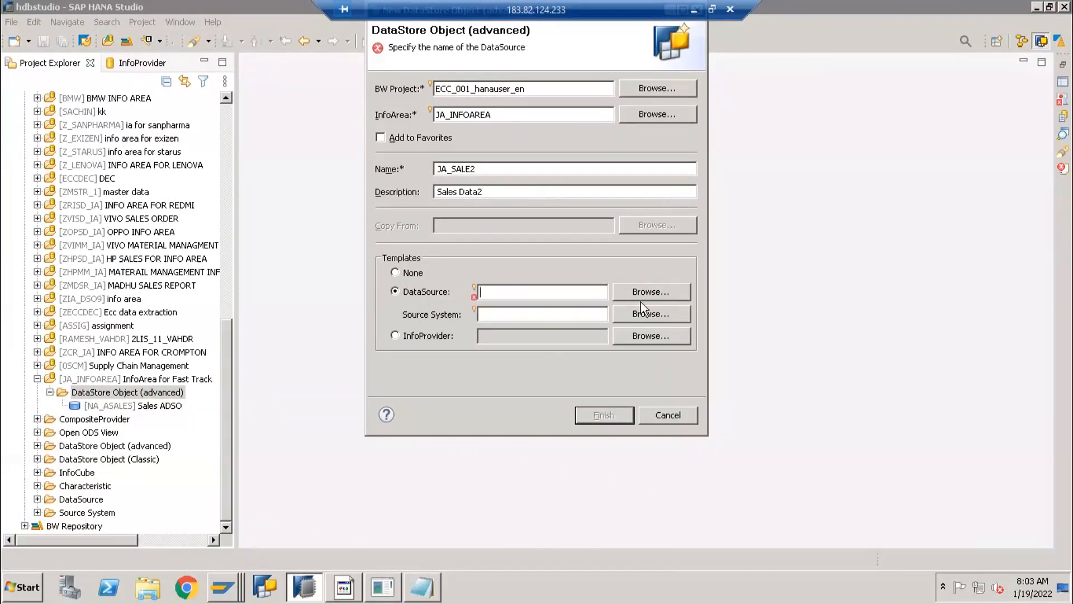
Find DataSource ZDS_JA_SALES (AWSOURCE), select it as the template and create JA_SALE2.
{"action": "left_click", "coordinate": [650, 297]}
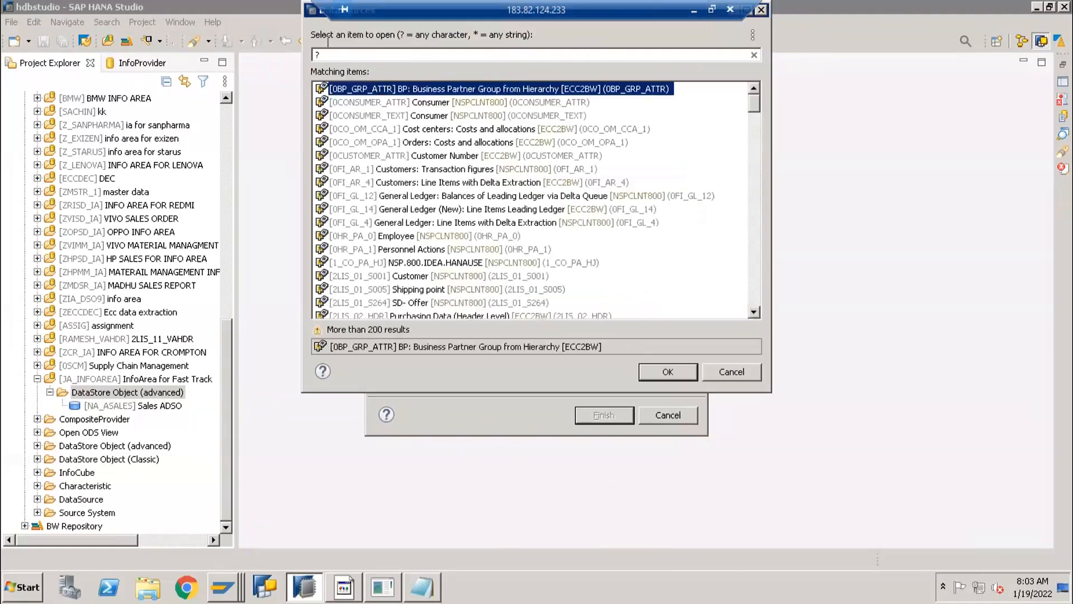
{"action": "left_click", "coordinate": [355, 54]}
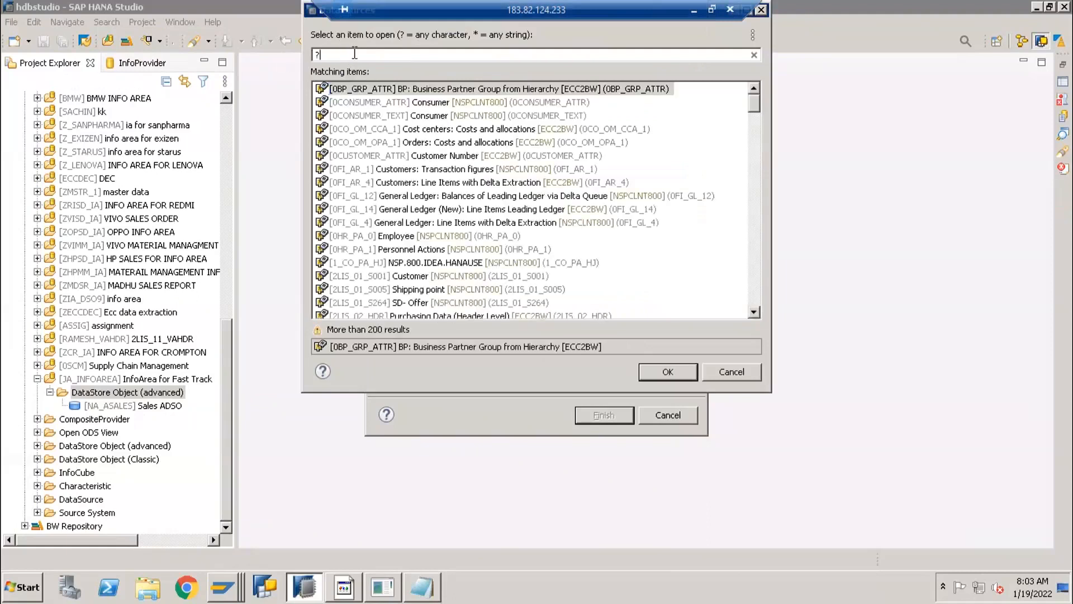
{"action": "key", "text": "BackSpace"}
{"action": "key", "text": "ctrl+v"}
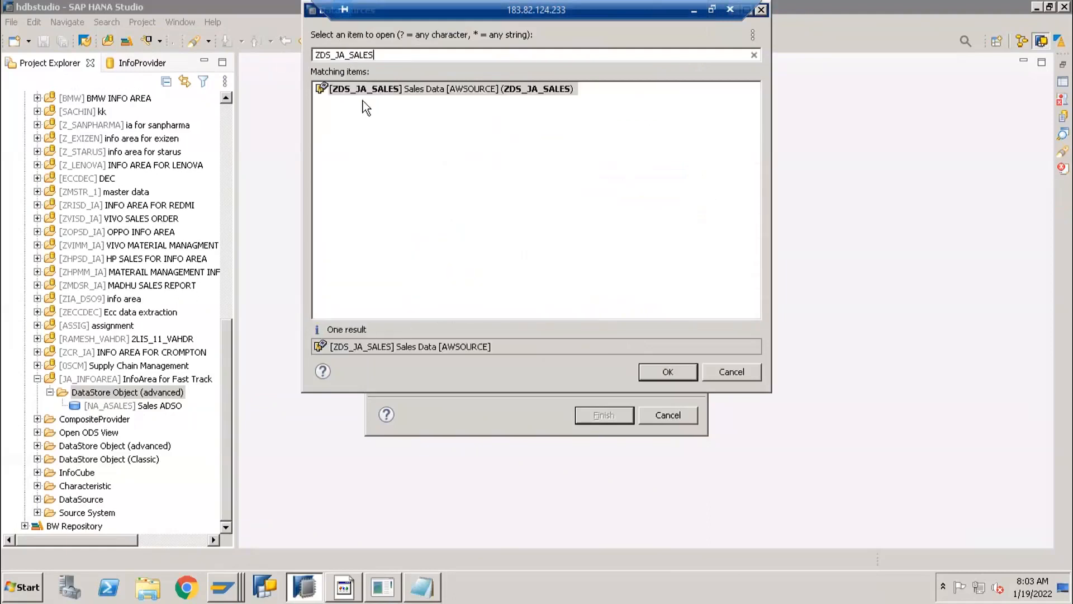
{"action": "left_click", "coordinate": [364, 94]}
{"action": "double_click", "coordinate": [365, 92]}
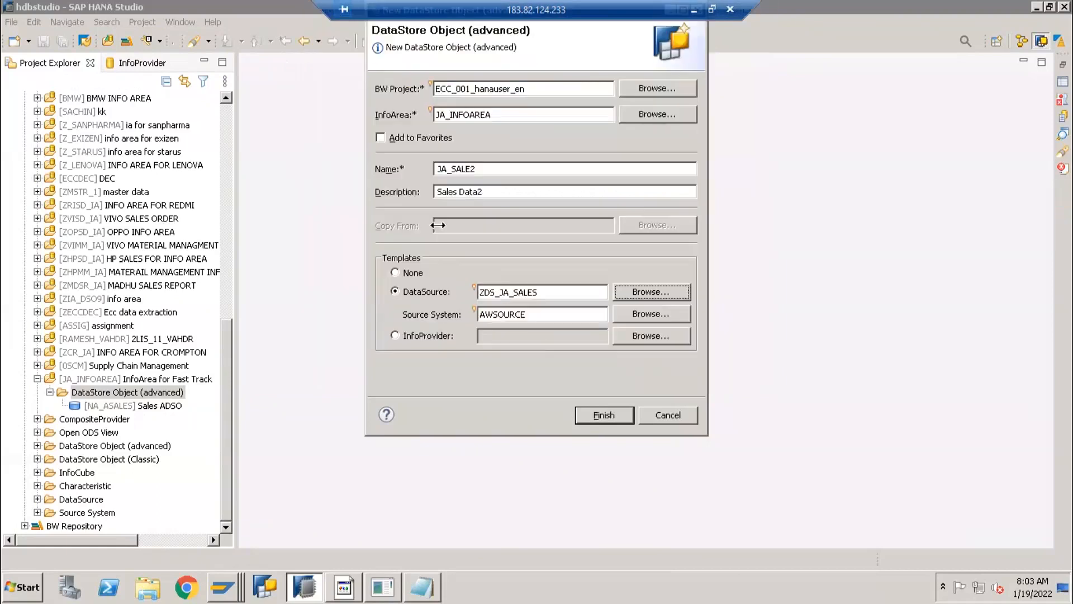
{"action": "left_click", "coordinate": [602, 417]}
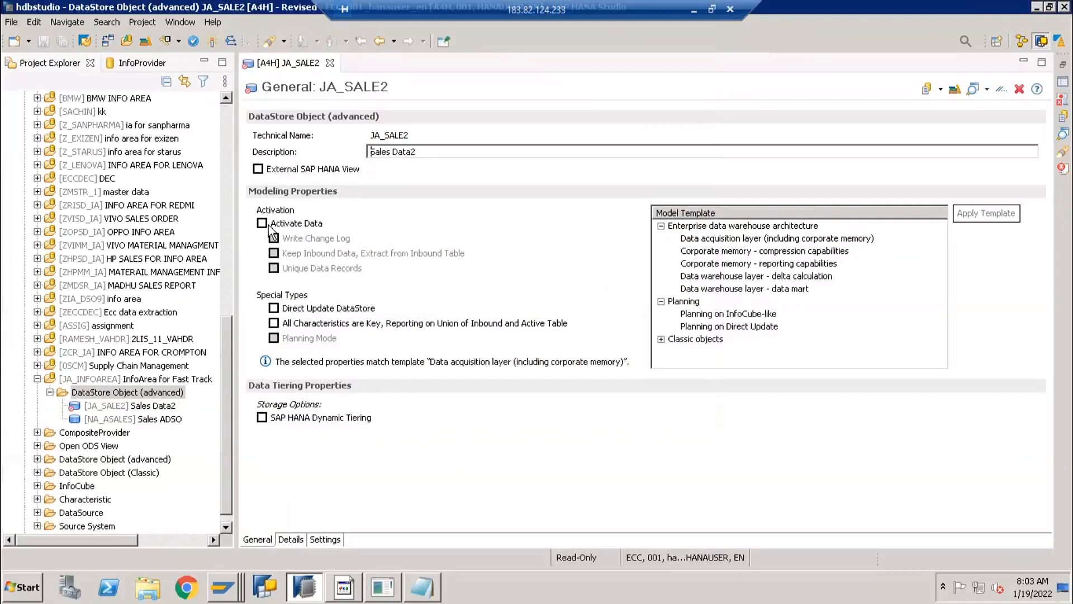
Enable Activate Data and Write Change Log for JA_SALE2 and show its field details.
{"action": "left_click", "coordinate": [261, 223]}
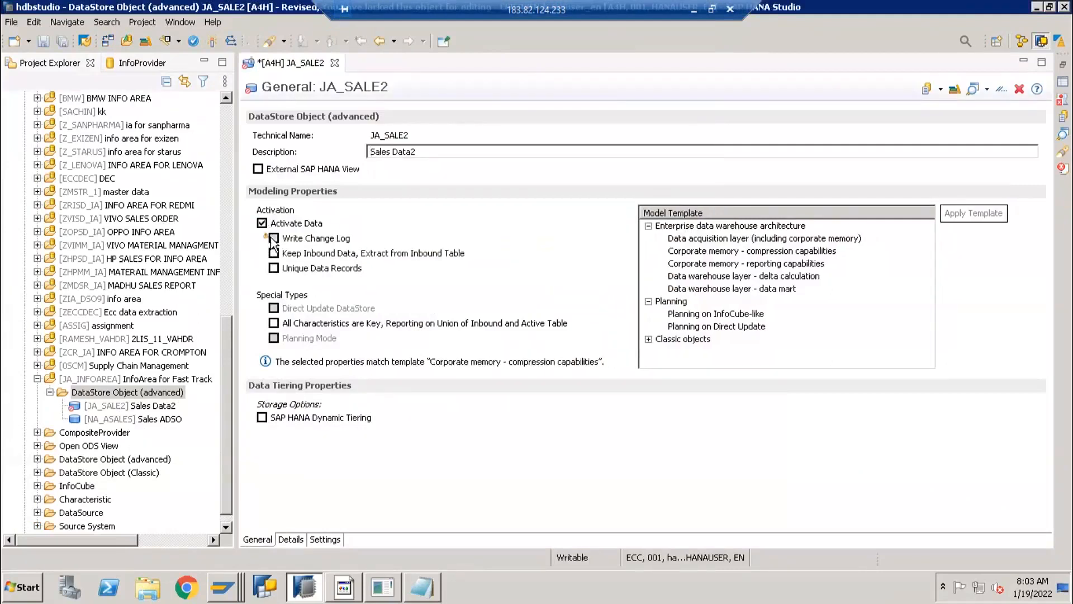
{"action": "left_click", "coordinate": [273, 238]}
{"action": "left_click", "coordinate": [290, 539]}
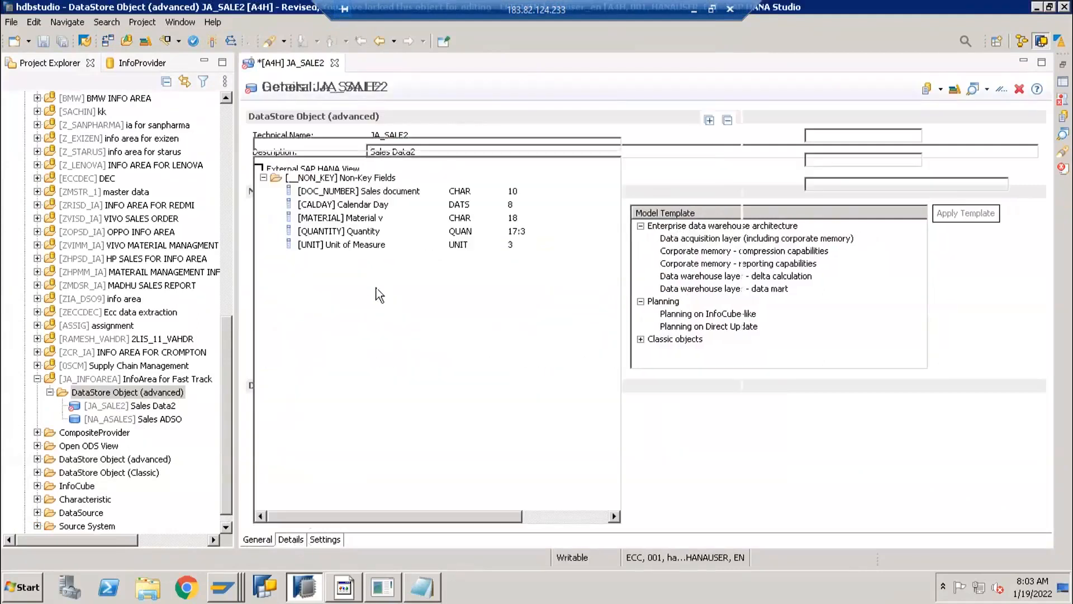
Review the properties of each JA_SALE2 field: DOC_NUMBER, CALDAY, MATERIAL, QUANTITY and UNIT.
{"action": "left_click", "coordinate": [325, 192]}
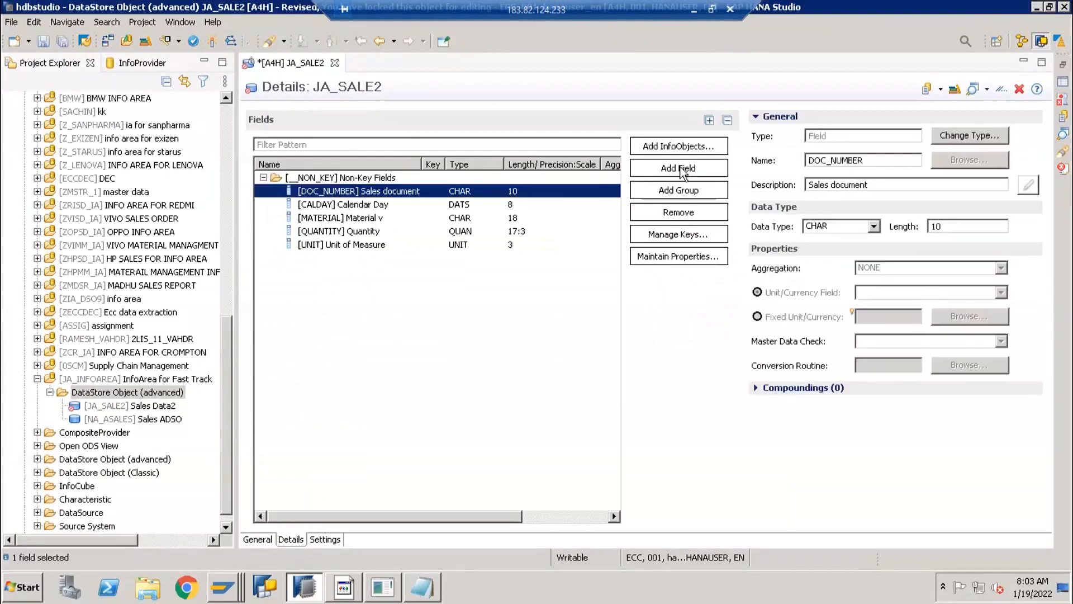
{"action": "left_click", "coordinate": [323, 206]}
{"action": "left_click", "coordinate": [319, 219]}
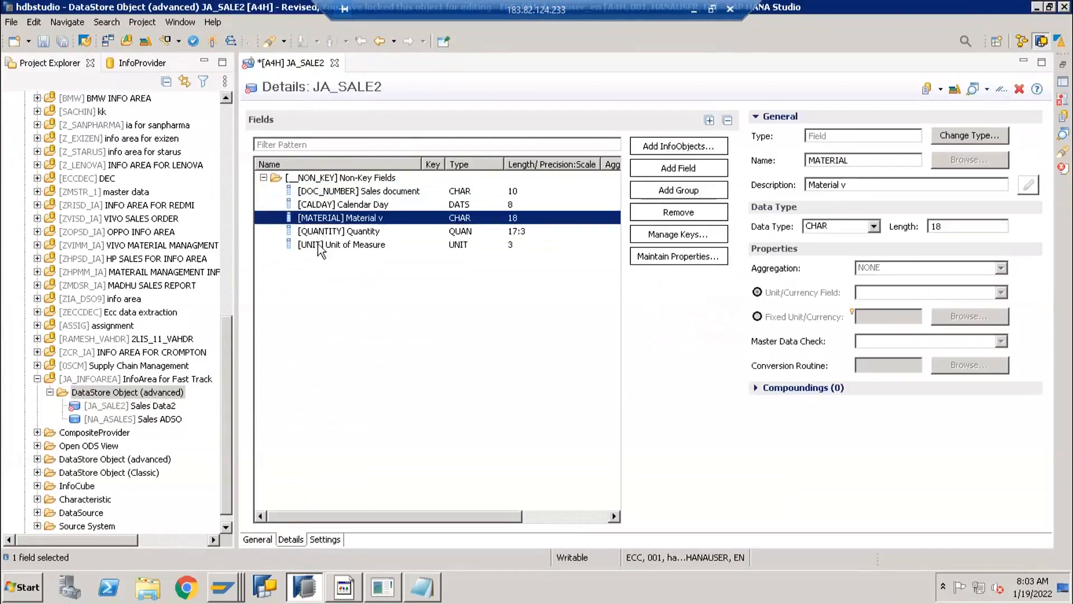
{"action": "left_click", "coordinate": [319, 232]}
{"action": "left_click", "coordinate": [317, 246]}
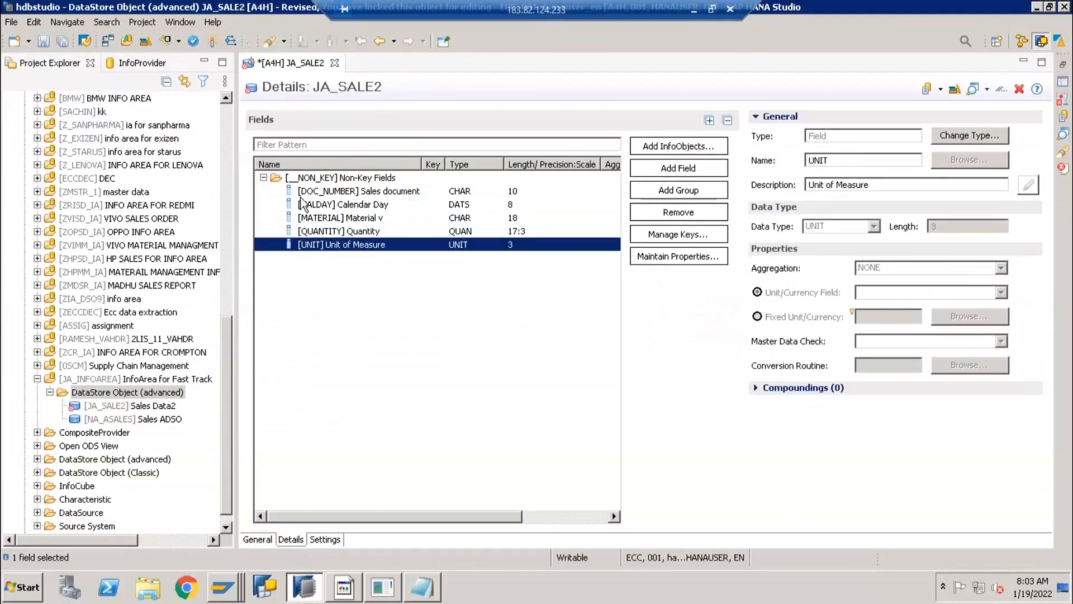
{"action": "left_click", "coordinate": [305, 192]}
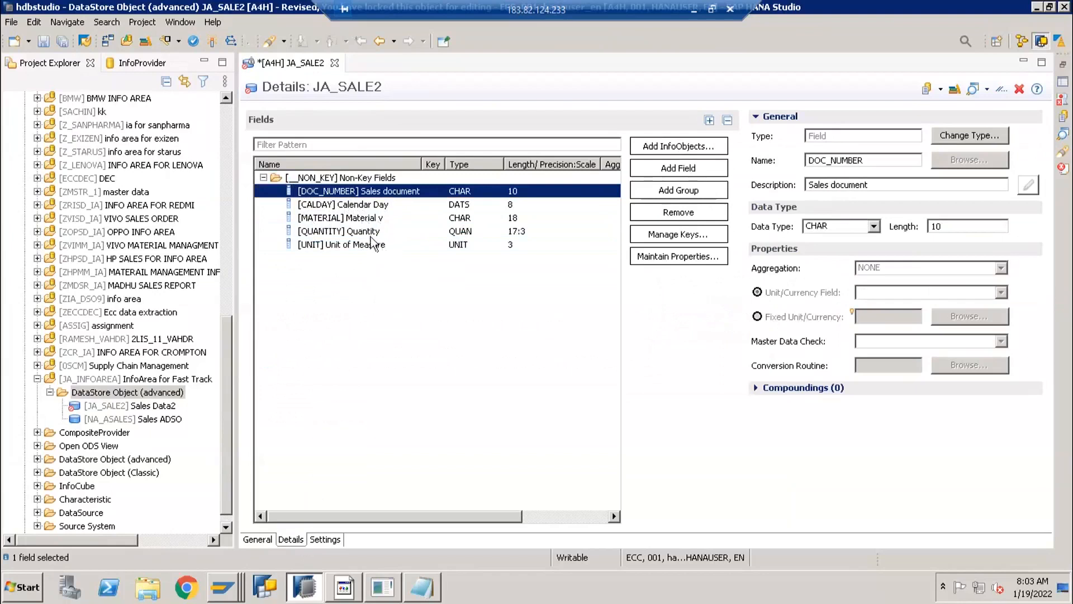
{"action": "key", "text": "Down"}
{"action": "key", "text": "Down"}
{"action": "key", "text": "Down"}
{"action": "key", "text": "Down"}
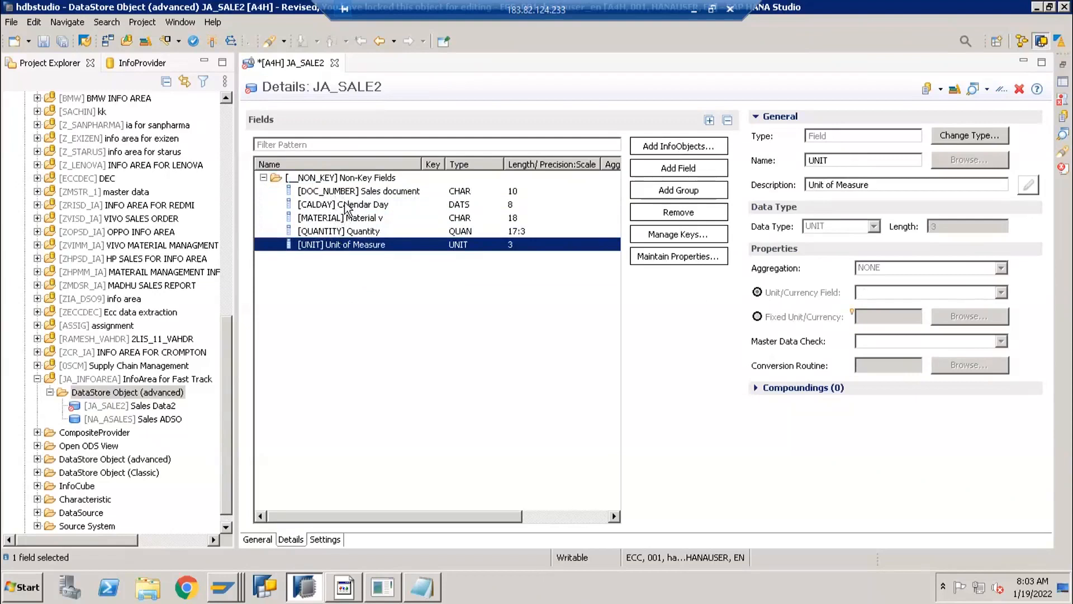
{"action": "left_click", "coordinate": [324, 191]}
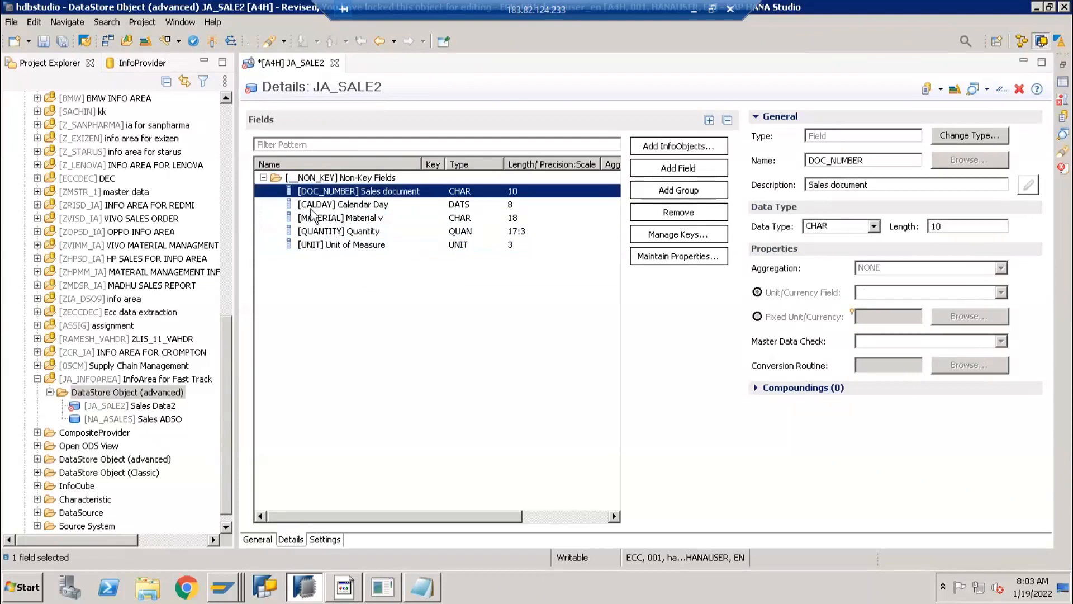
{"action": "left_click", "coordinate": [313, 205]}
{"action": "left_click", "coordinate": [315, 219]}
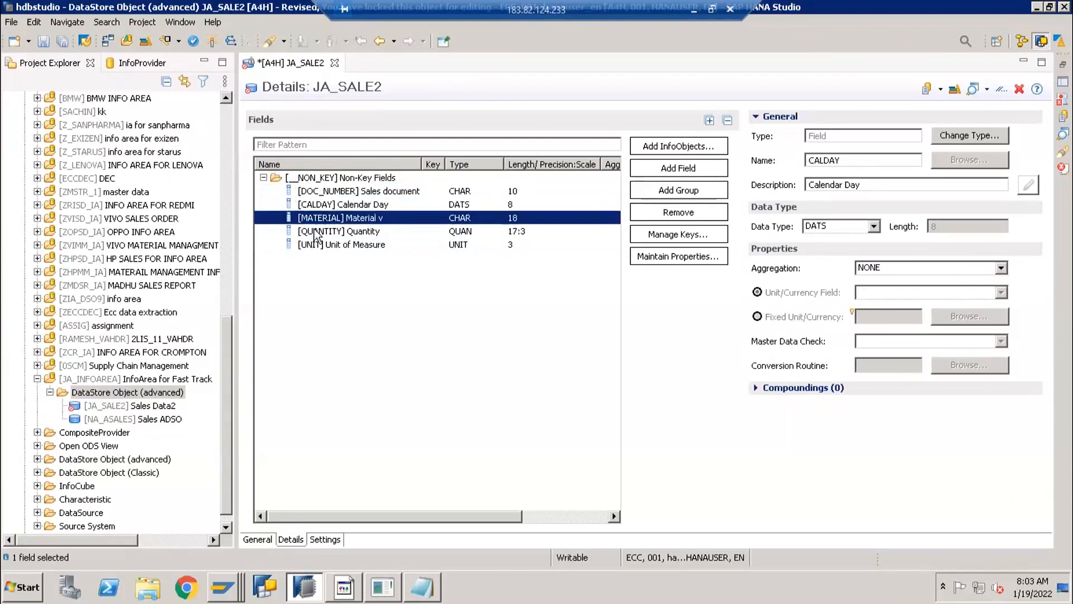
{"action": "left_click", "coordinate": [316, 233]}
{"action": "left_click", "coordinate": [317, 245]}
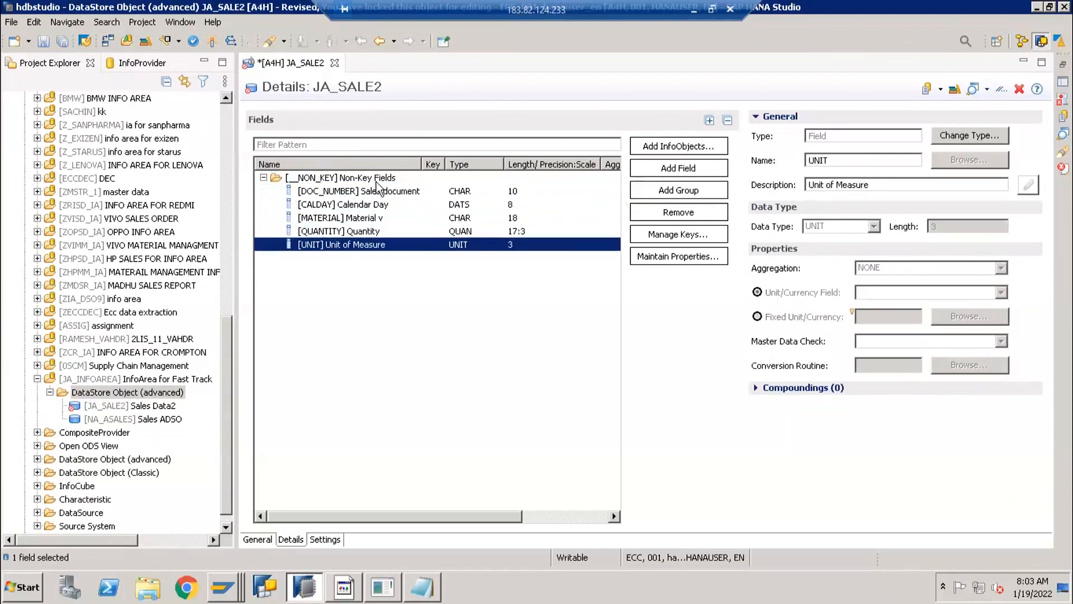
Define the Sales document field DOC_NUMBER as the key of JA_SALE2 and dismiss the Problems view.
{"action": "left_click", "coordinate": [685, 236]}
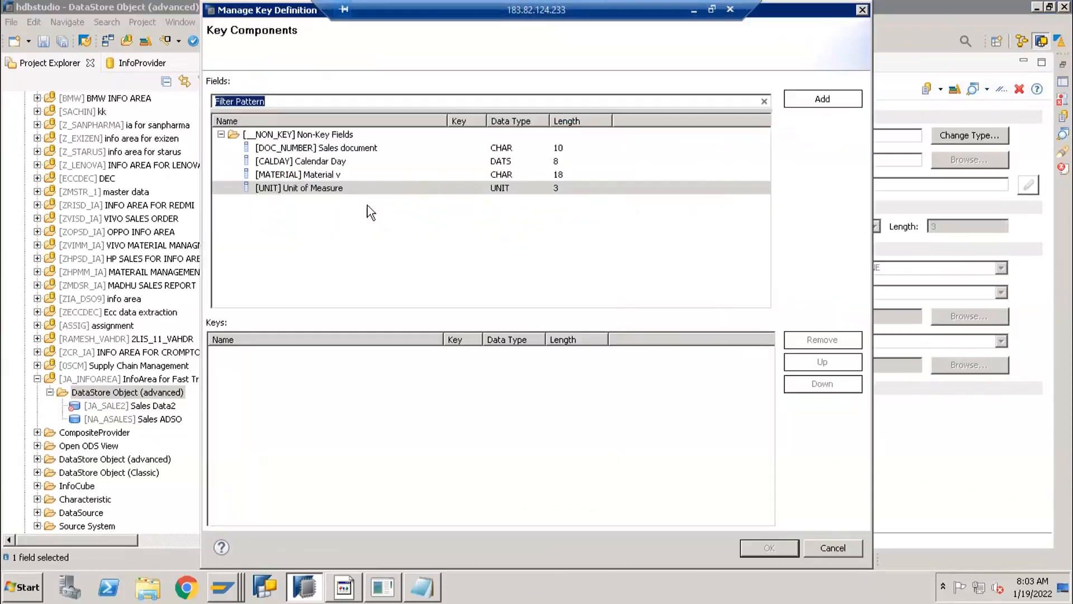
{"action": "left_click", "coordinate": [302, 148]}
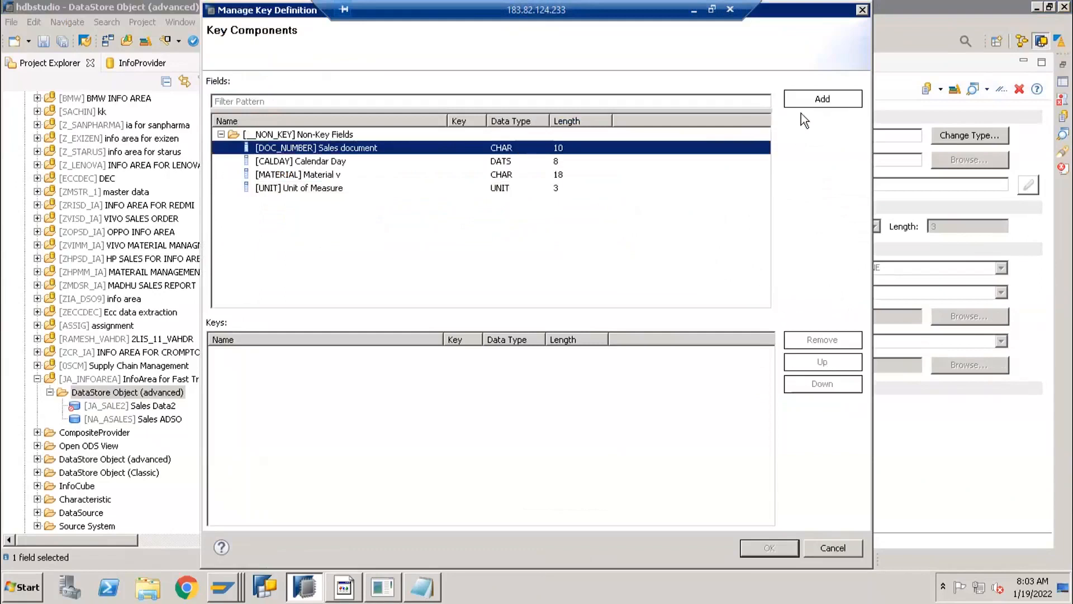
{"action": "left_click", "coordinate": [807, 100]}
{"action": "left_click", "coordinate": [767, 540]}
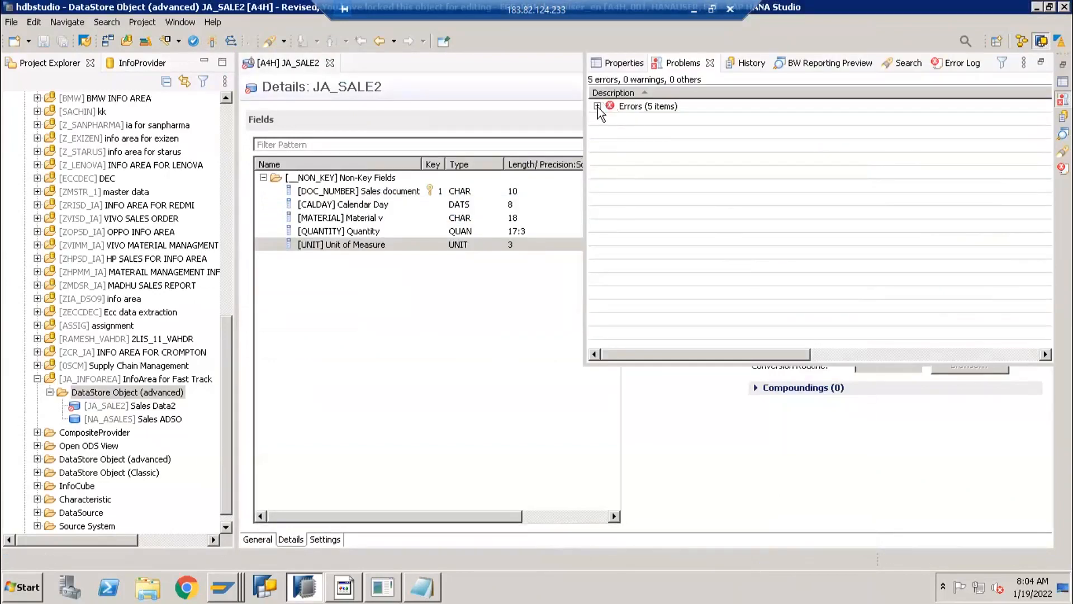
{"action": "left_click", "coordinate": [416, 366]}
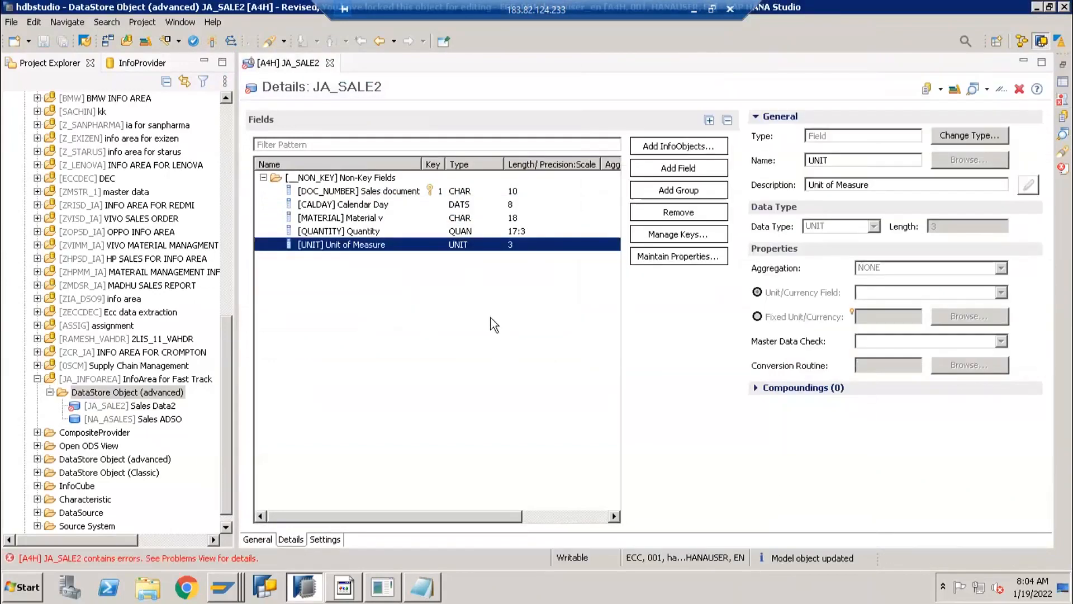
Examine the QUANTITY and UNIT field properties in JA_SALE2, including the aggregation and unit assignment of QUANTITY.
{"action": "left_click", "coordinate": [316, 232]}
{"action": "left_click", "coordinate": [312, 244]}
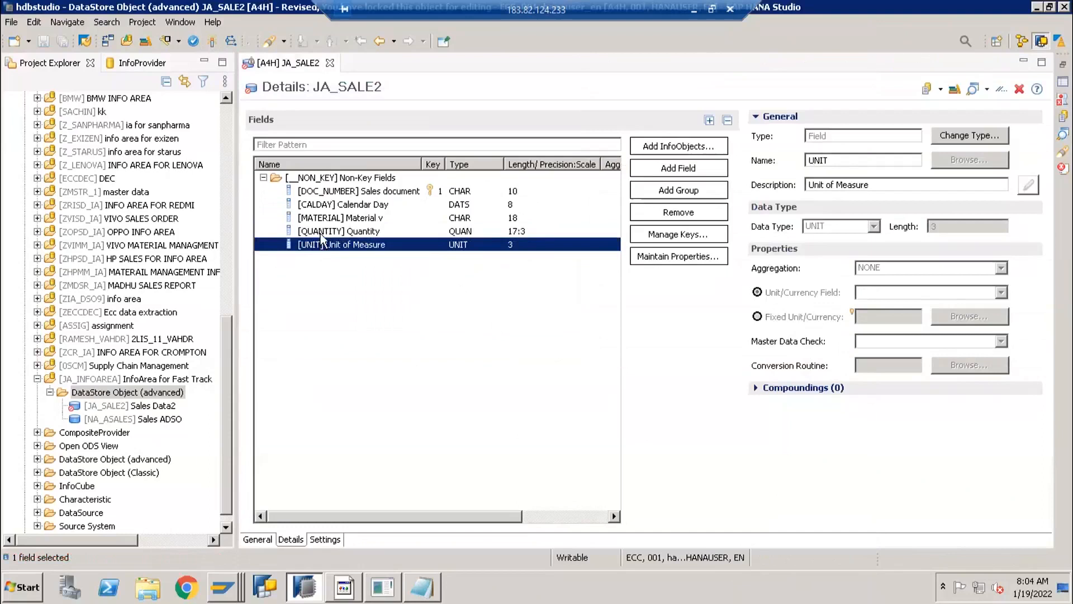
{"action": "left_click", "coordinate": [328, 232]}
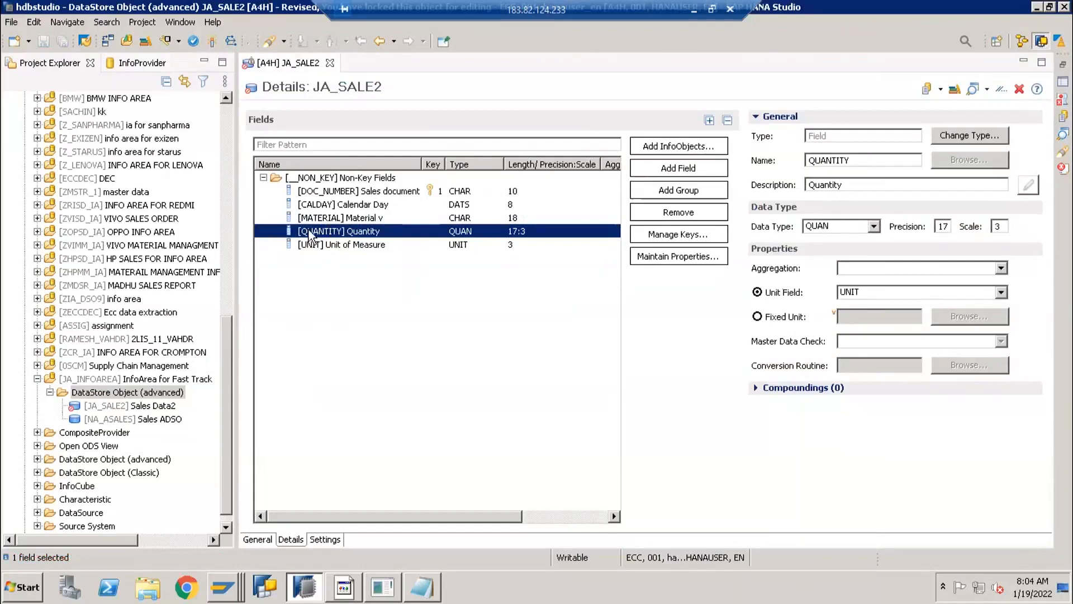
{"action": "left_click", "coordinate": [334, 246]}
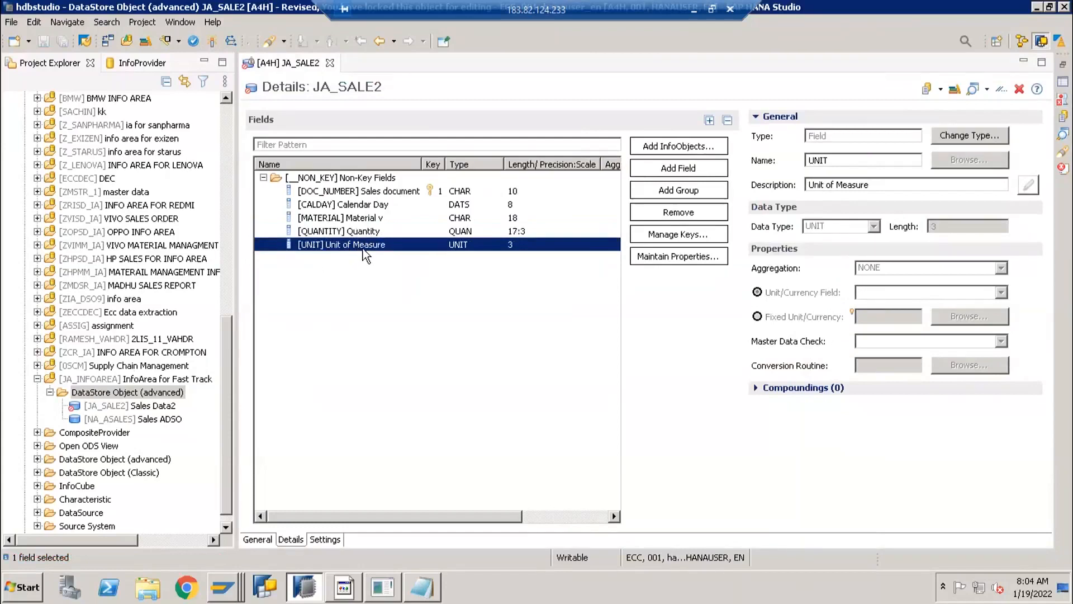
{"action": "left_click", "coordinate": [328, 231]}
{"action": "left_click", "coordinate": [327, 244]}
{"action": "left_click", "coordinate": [329, 235]}
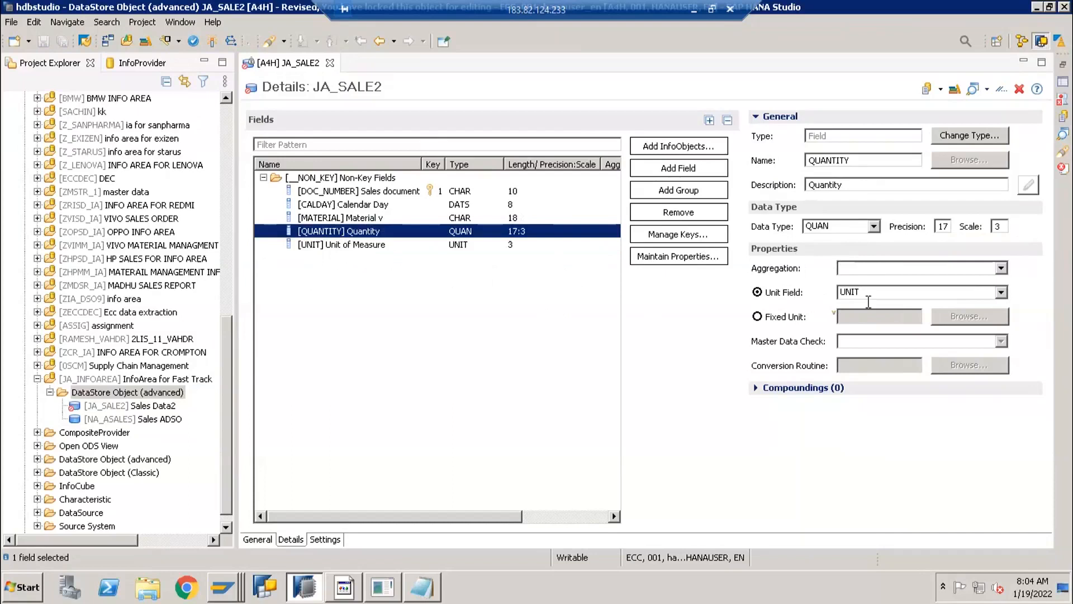
{"action": "left_click", "coordinate": [317, 244]}
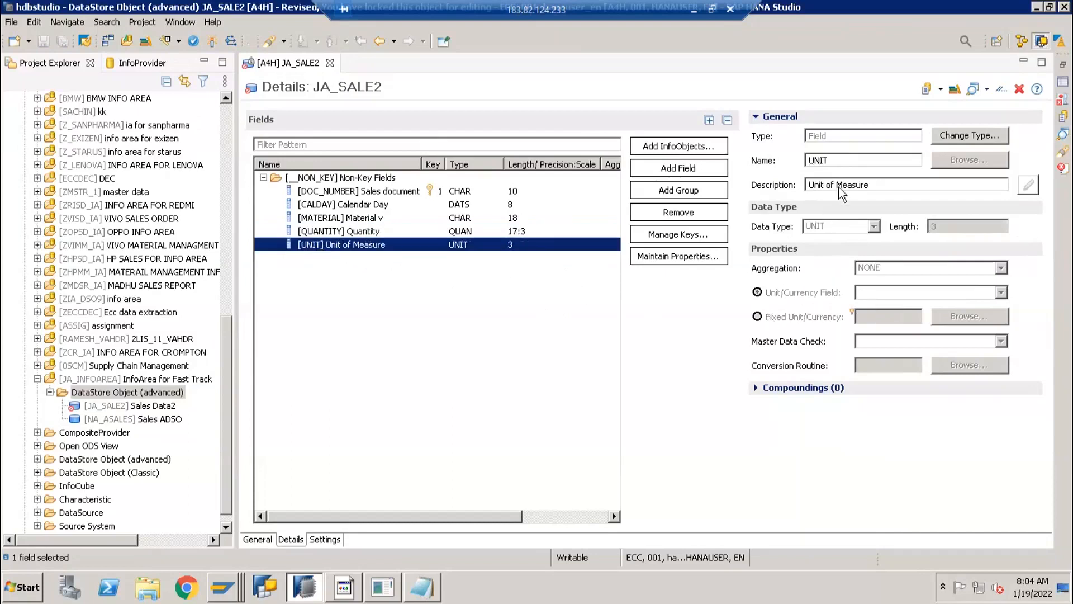
{"action": "left_click", "coordinate": [357, 191]}
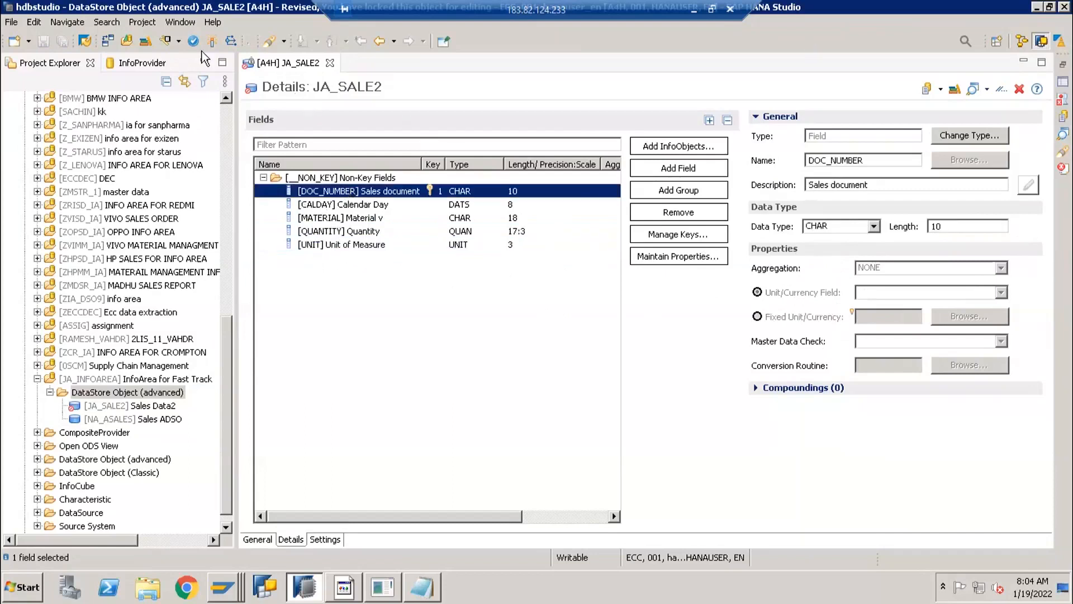
Try to activate JA_SALE2 and inspect the listed errors, including the one for field QUANTITY.
{"action": "left_click", "coordinate": [210, 40]}
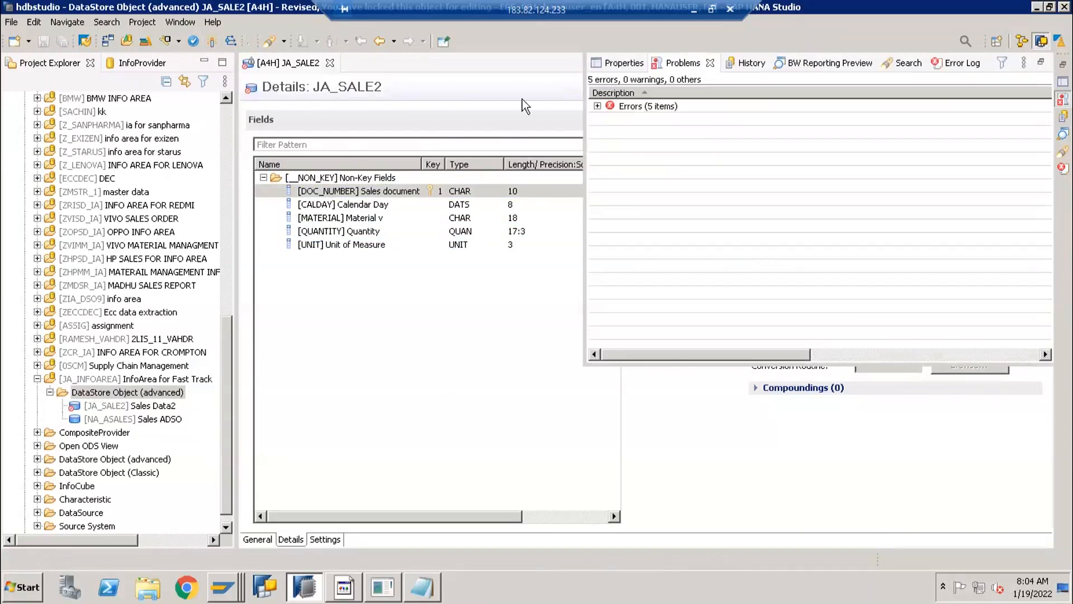
{"action": "left_click", "coordinate": [597, 106]}
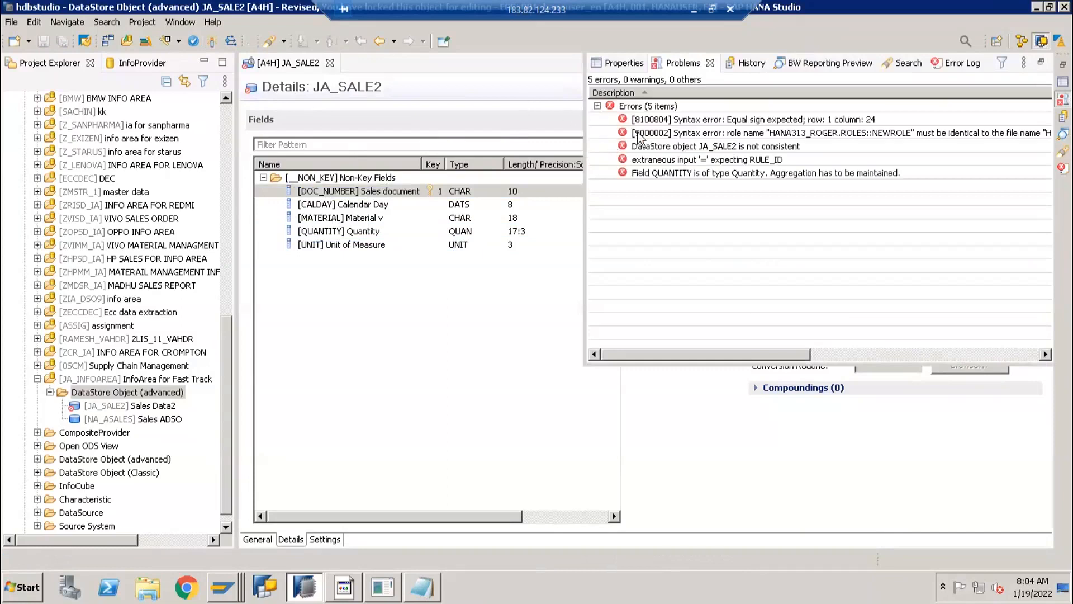
{"action": "left_click", "coordinate": [704, 178]}
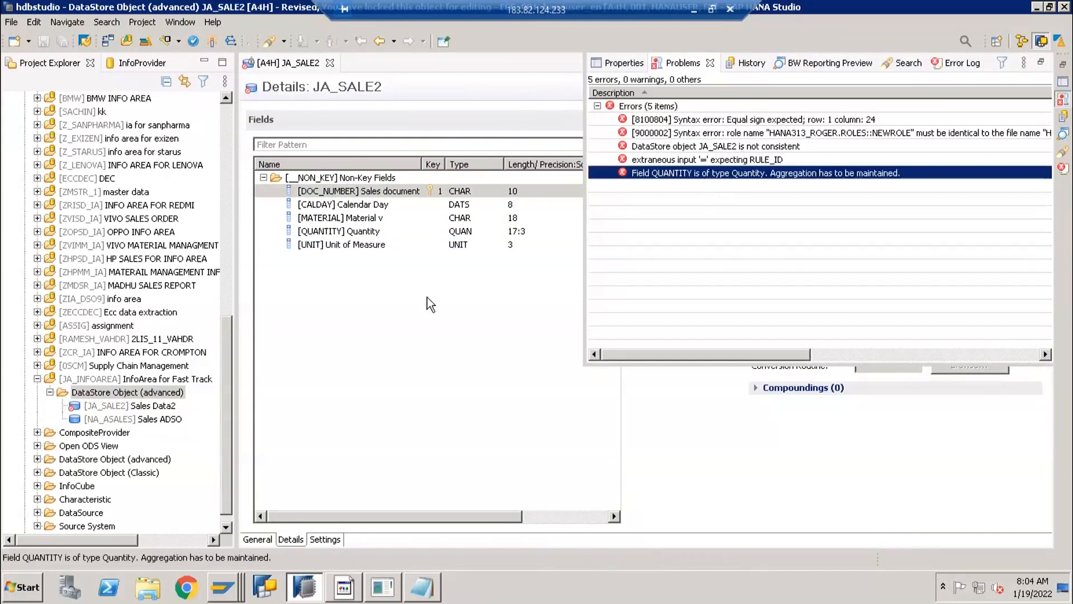
{"action": "left_click", "coordinate": [376, 318]}
Set the aggregation of the QUANTITY field to SUM and activate JA_SALE2.
{"action": "left_click", "coordinate": [341, 232]}
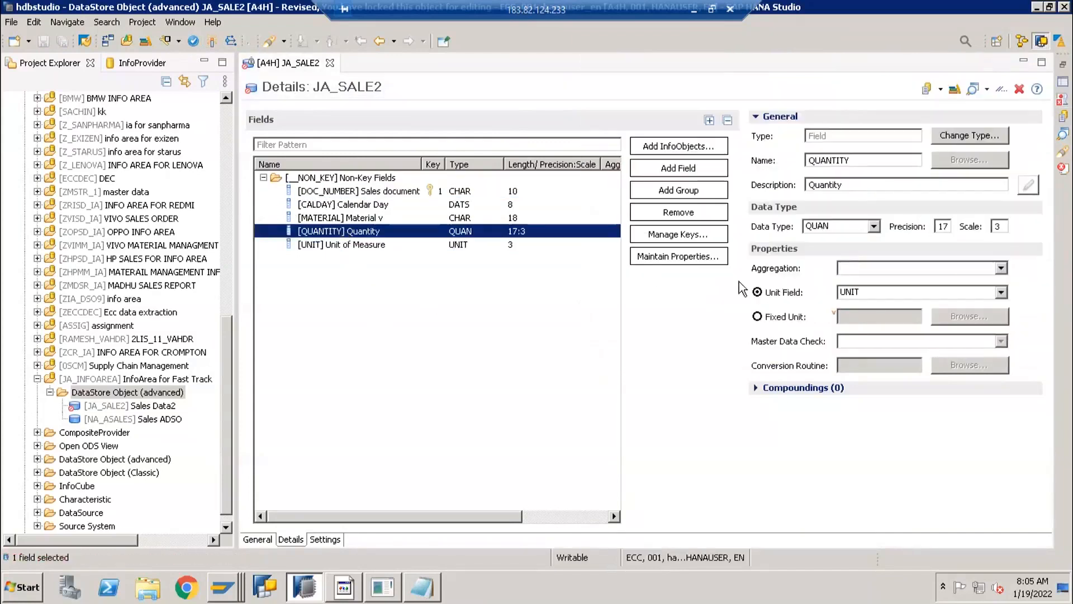
{"action": "left_click", "coordinate": [860, 267]}
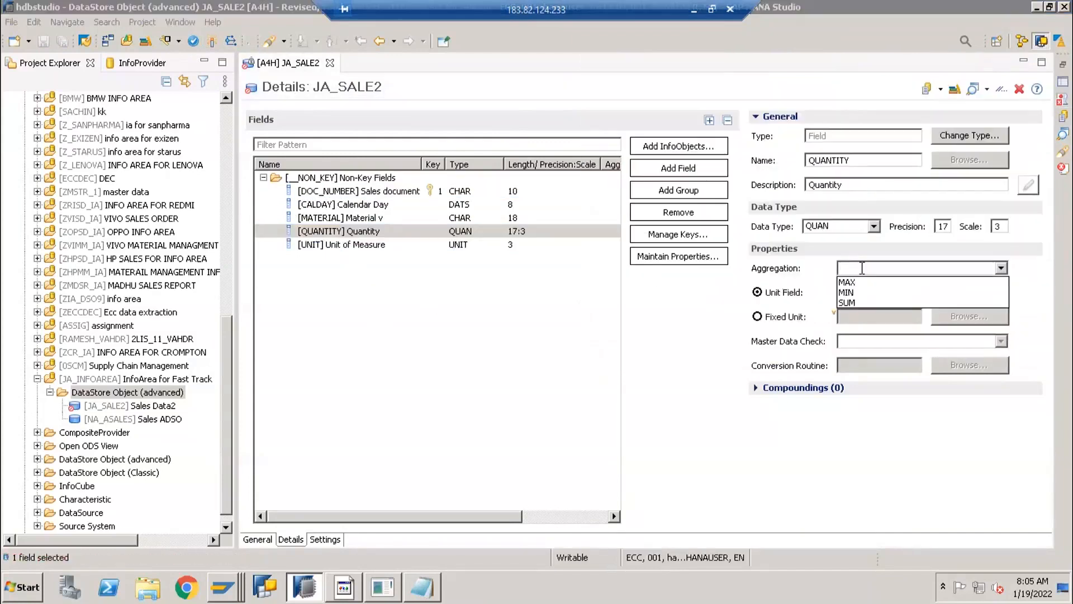
{"action": "left_click", "coordinate": [848, 303]}
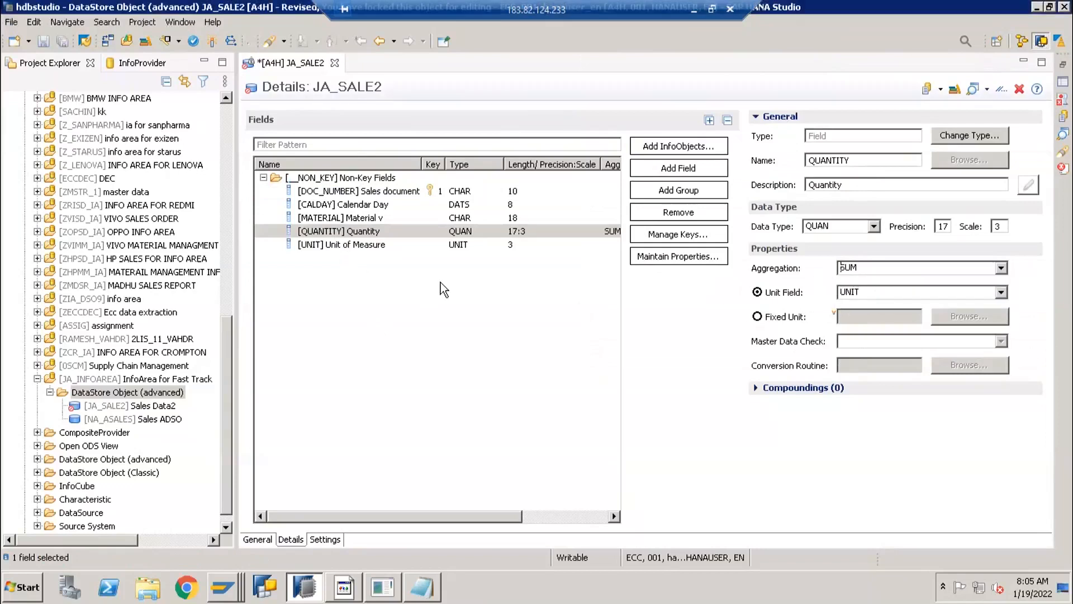
{"action": "left_click", "coordinate": [211, 43]}
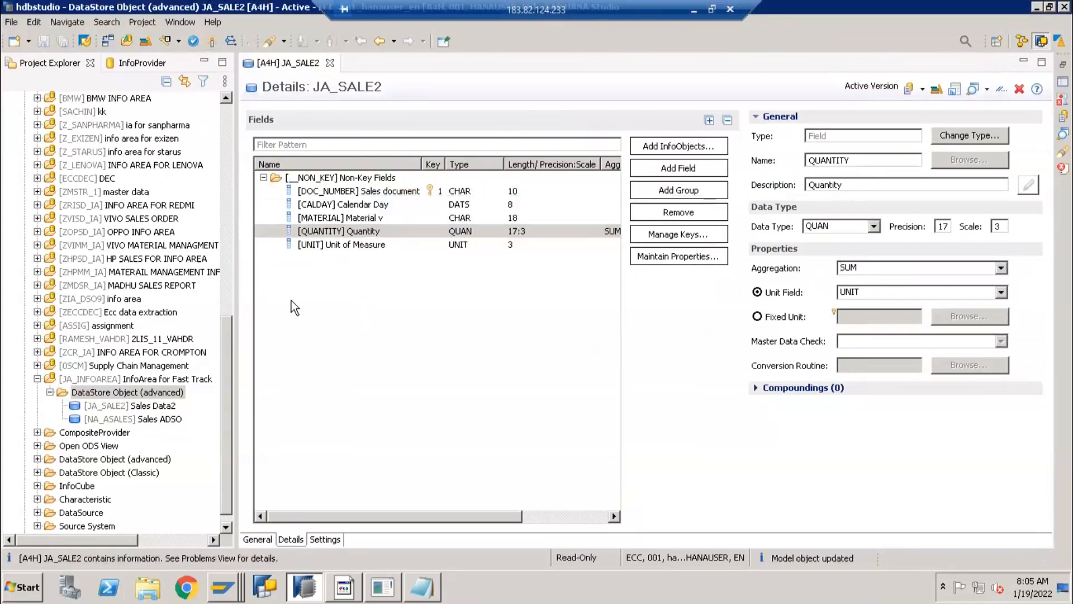
Locate JA_SALE2 and NA_ASALES in JA_INFOAREA and review the fields of the activated JA_SALE2.
{"action": "left_click", "coordinate": [92, 422]}
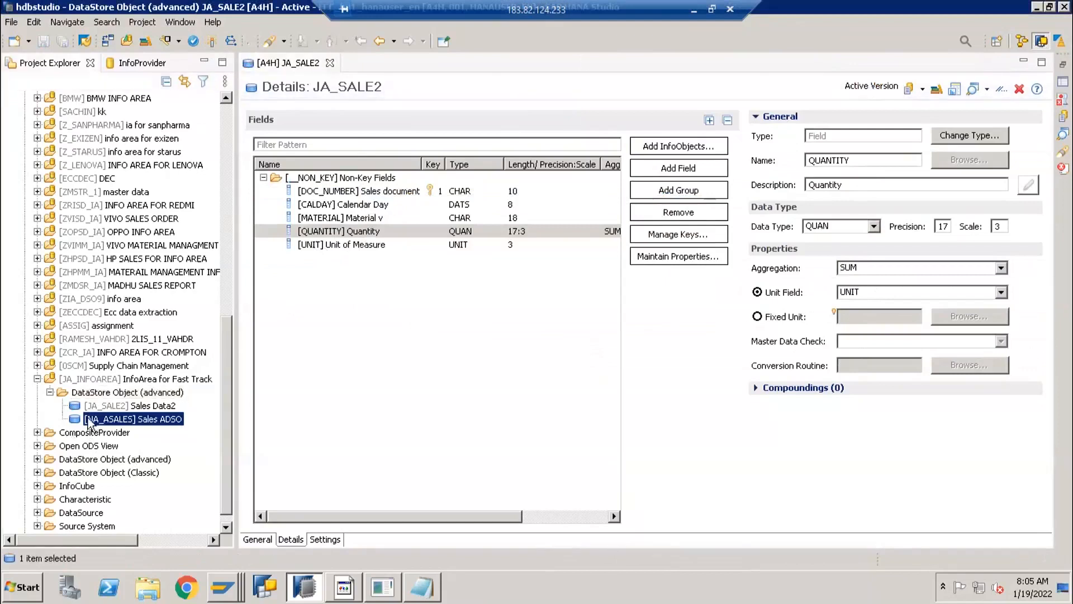
{"action": "left_click", "coordinate": [81, 410]}
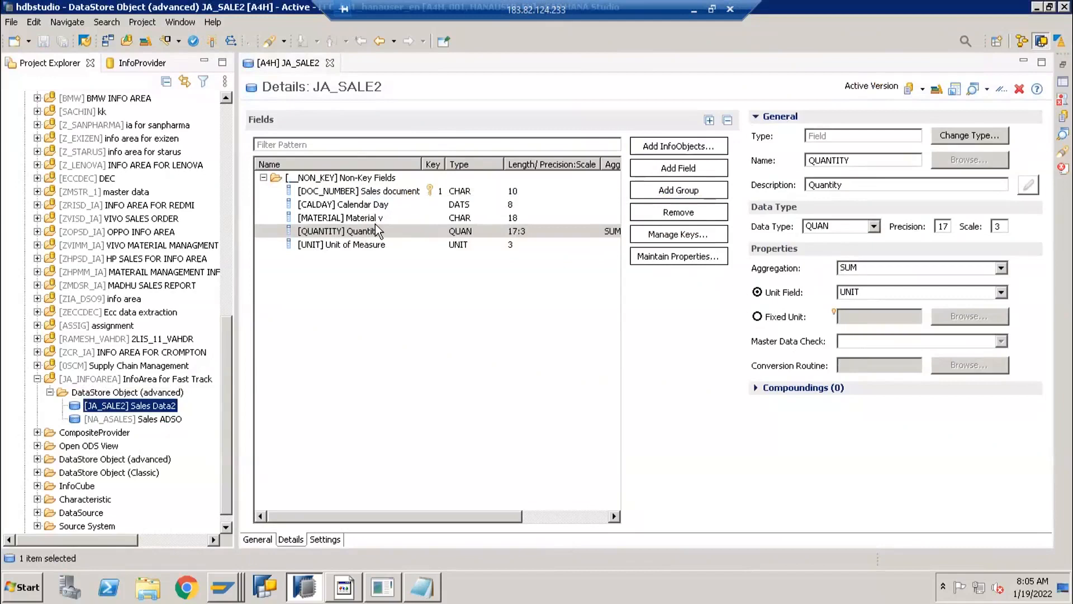
{"action": "left_click", "coordinate": [112, 420]}
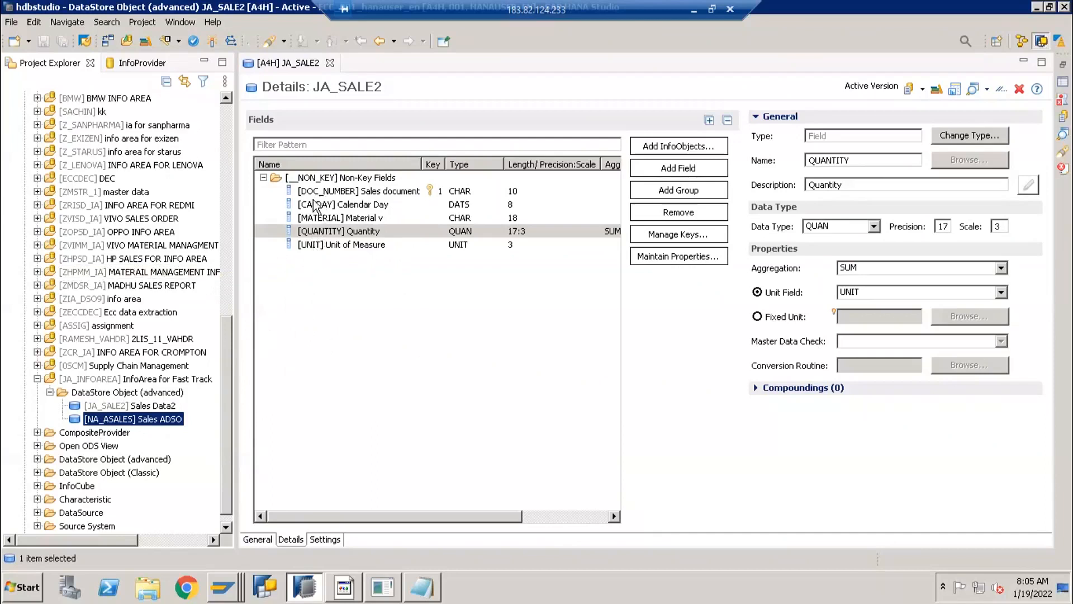
{"action": "left_click", "coordinate": [300, 193]}
{"action": "left_click", "coordinate": [302, 218]}
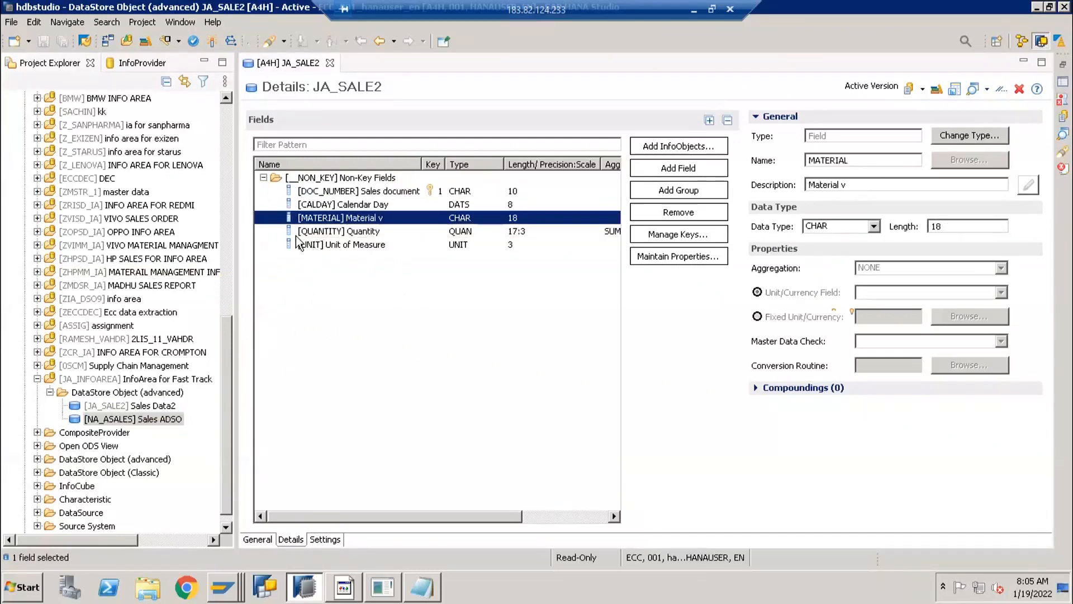
{"action": "left_click", "coordinate": [295, 233]}
{"action": "left_click", "coordinate": [295, 246]}
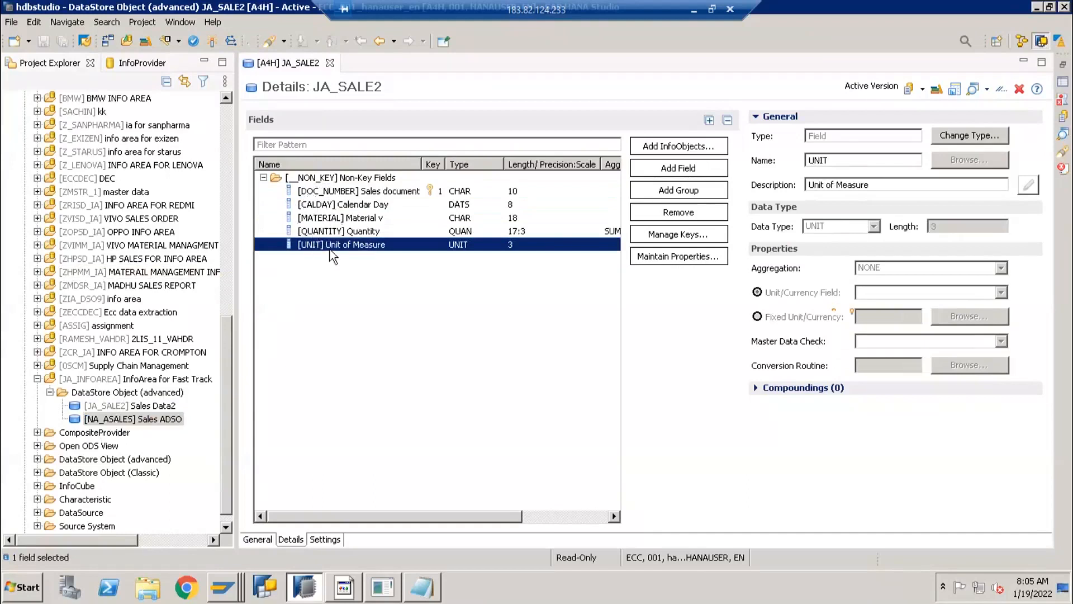
Open NA_ASALES and view its field details, comparing them with the fields and general modeling properties of JA_SALE2.
{"action": "double_click", "coordinate": [111, 408]}
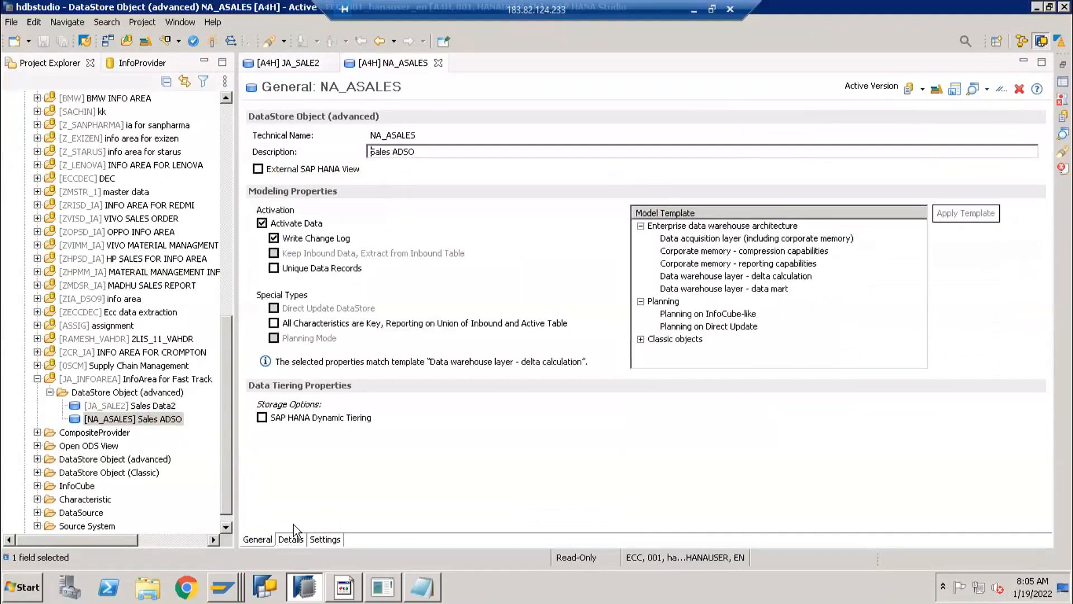
{"action": "left_click", "coordinate": [291, 538]}
{"action": "left_click", "coordinate": [305, 64]}
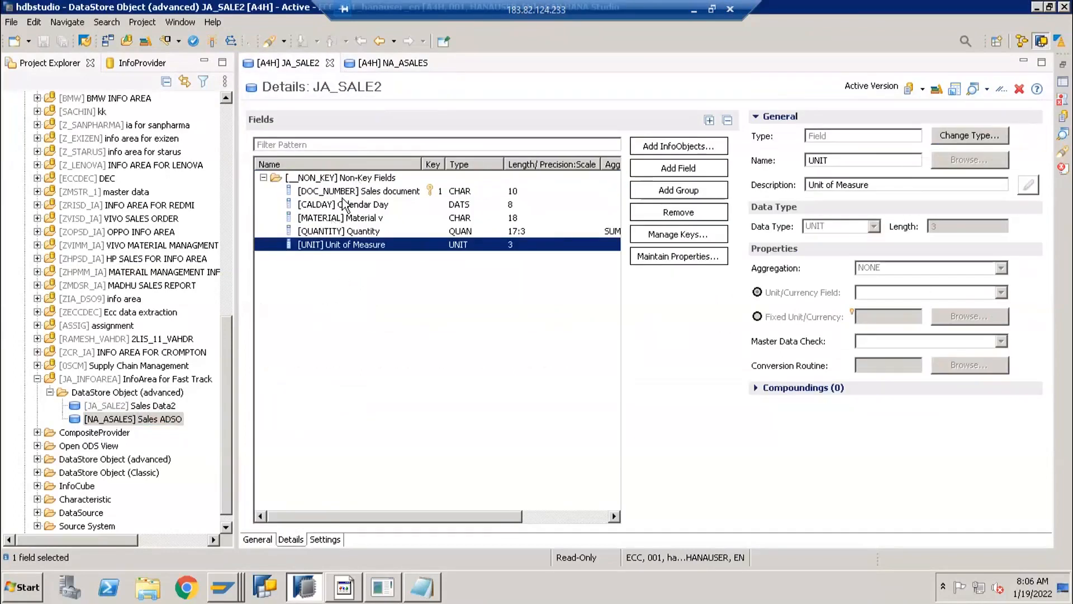
{"action": "left_click", "coordinate": [259, 540]}
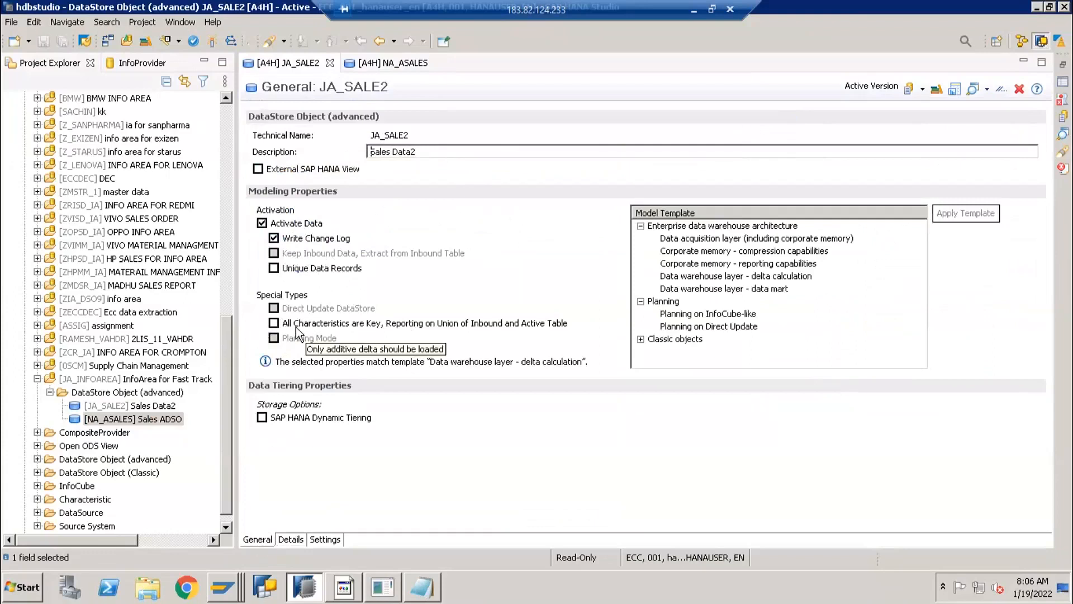
{"action": "left_click", "coordinate": [114, 393]}
{"action": "right_click", "coordinate": [115, 393]}
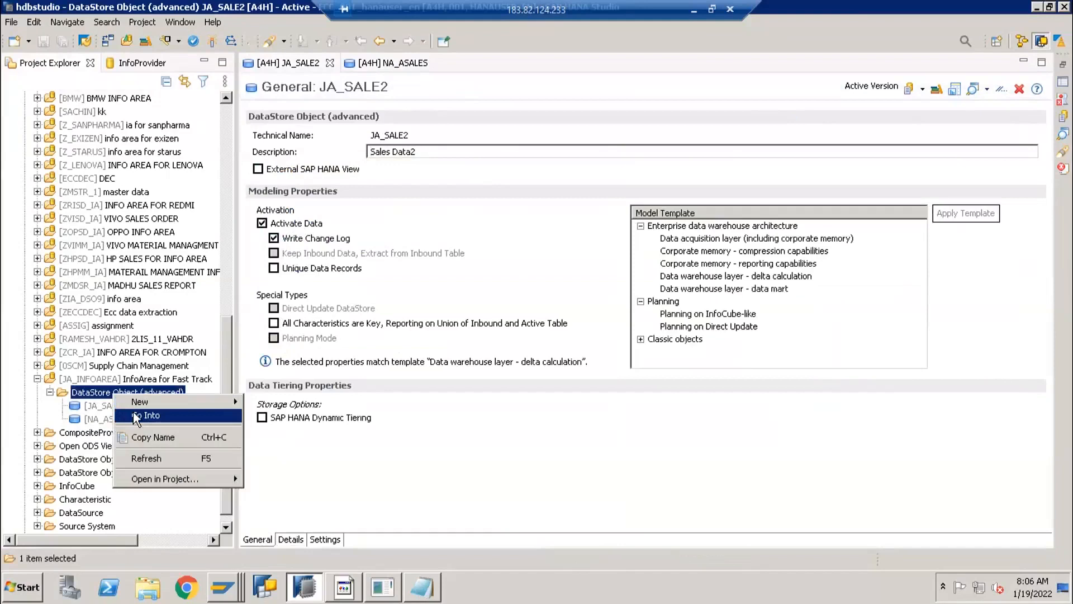
{"action": "mouse_move", "coordinate": [149, 401]}
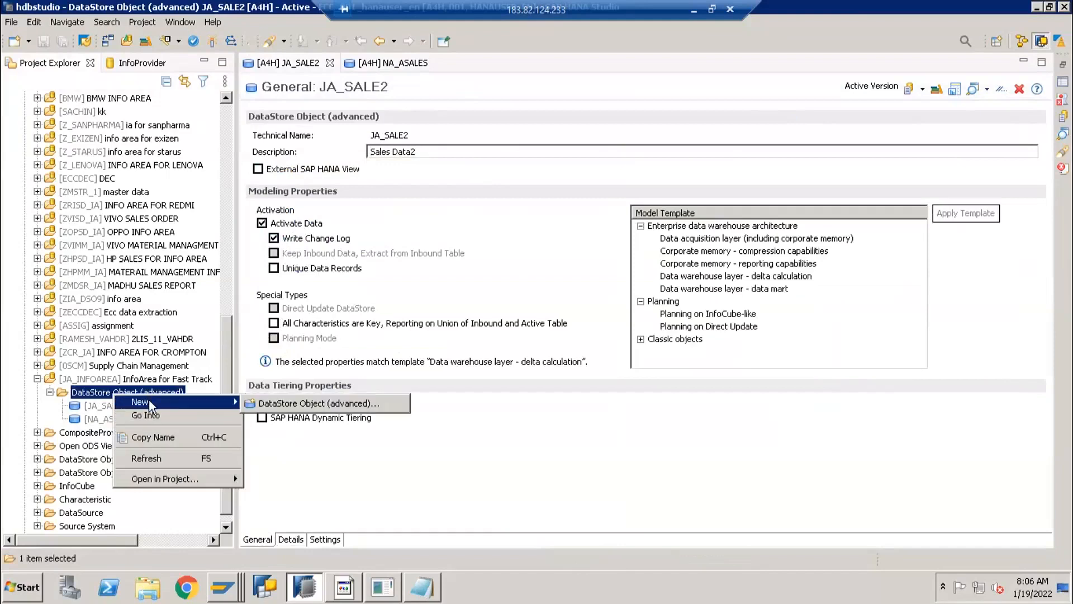
{"action": "left_click", "coordinate": [83, 406]}
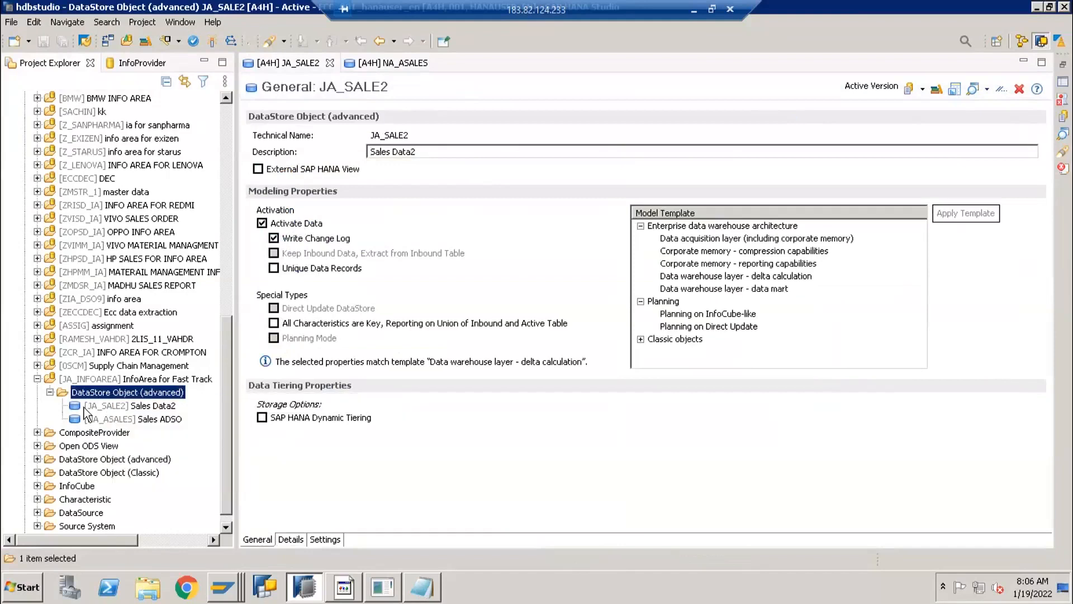
{"action": "left_click", "coordinate": [115, 418]}
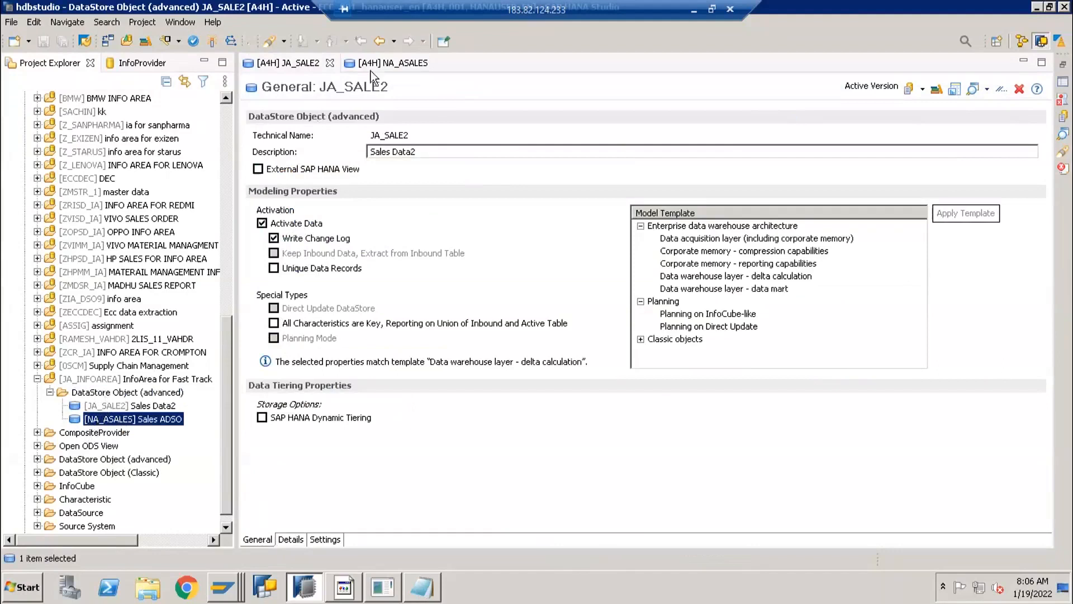
Close the NA_ASALES and JA_SALE2 editors, then reopen JA_SALE2 and view its field details.
{"action": "left_click", "coordinate": [407, 64]}
{"action": "left_click", "coordinate": [438, 66]}
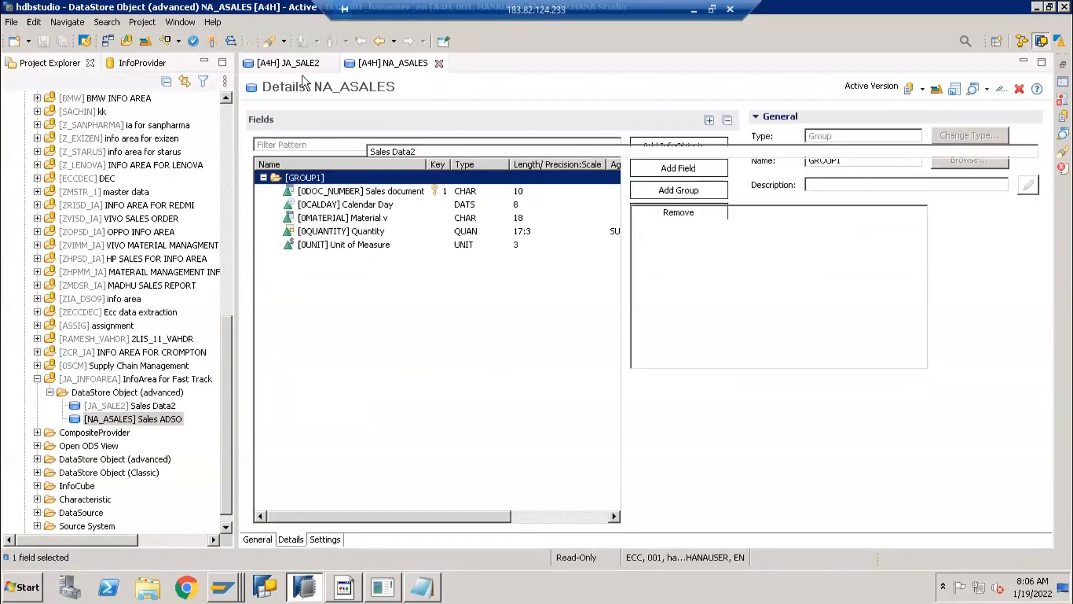
{"action": "left_click", "coordinate": [334, 65]}
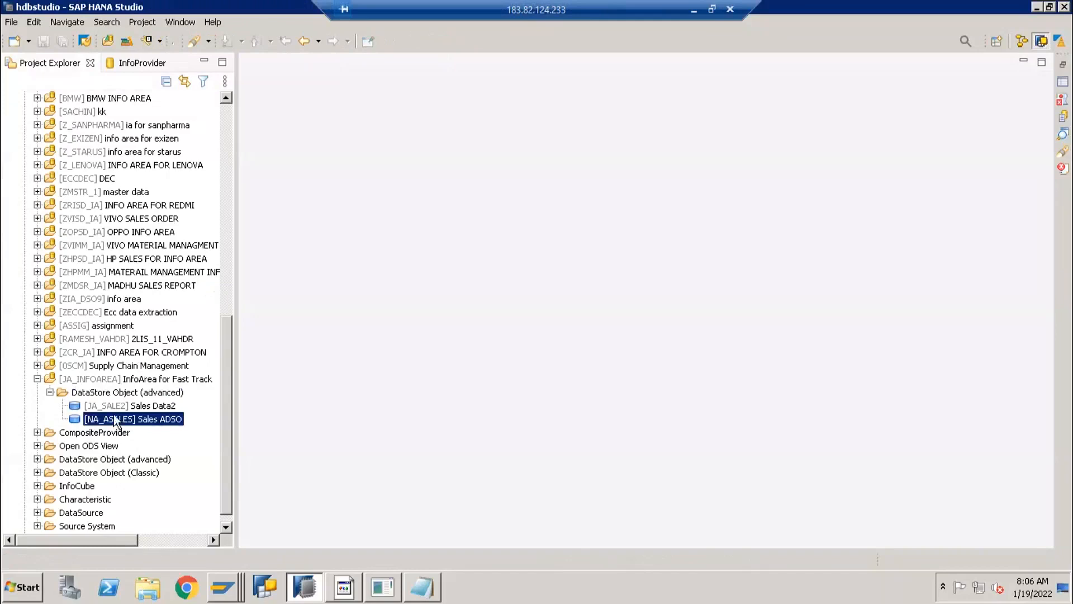
{"action": "double_click", "coordinate": [111, 407]}
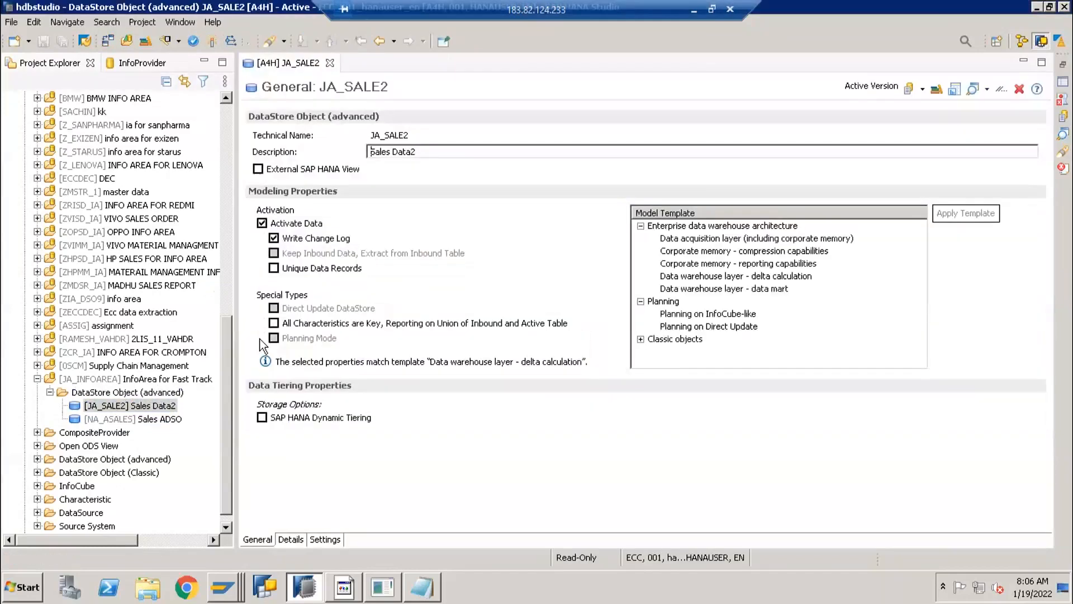
{"action": "left_click", "coordinate": [291, 539]}
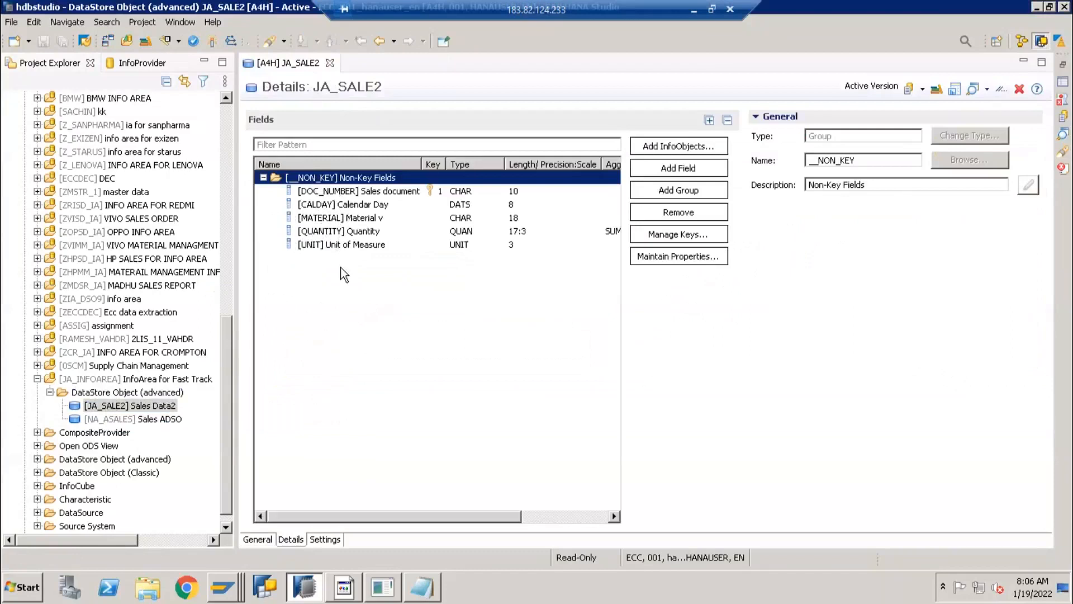
Start a new transformation for JA_SALE2, fetch the DataSource name ZDS_JA_SALES from the Notepad notes, and set the source object type to DataSource.
{"action": "left_click", "coordinate": [109, 408]}
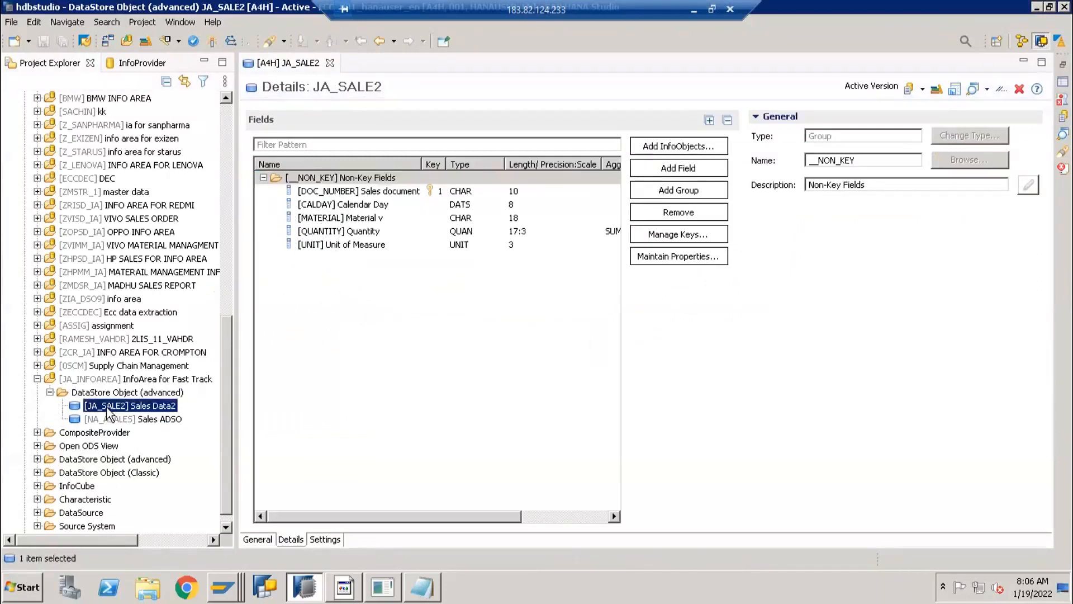
{"action": "right_click", "coordinate": [107, 408]}
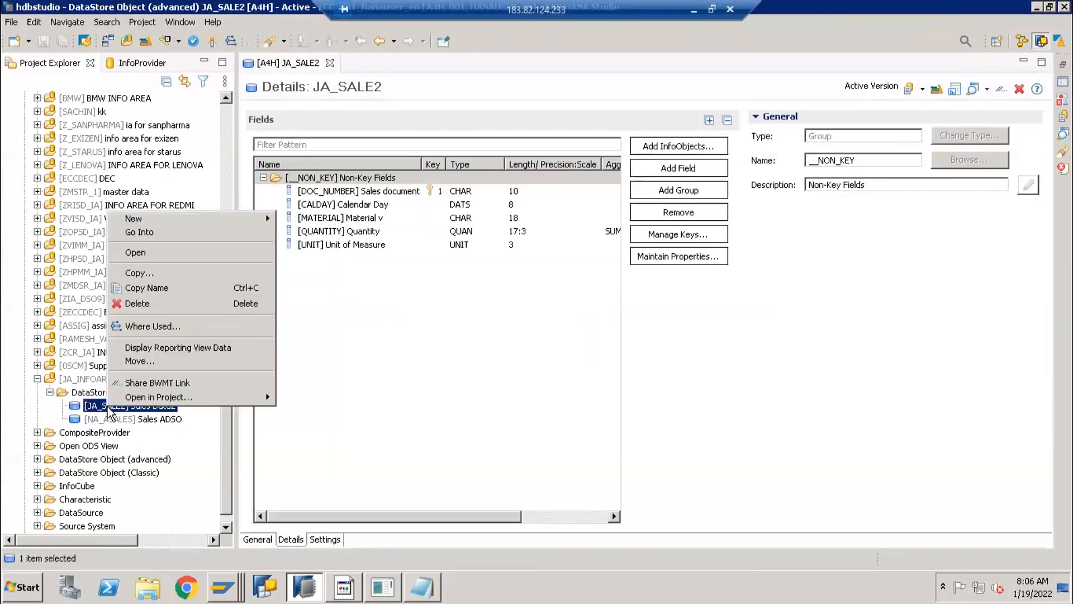
{"action": "mouse_move", "coordinate": [242, 223]}
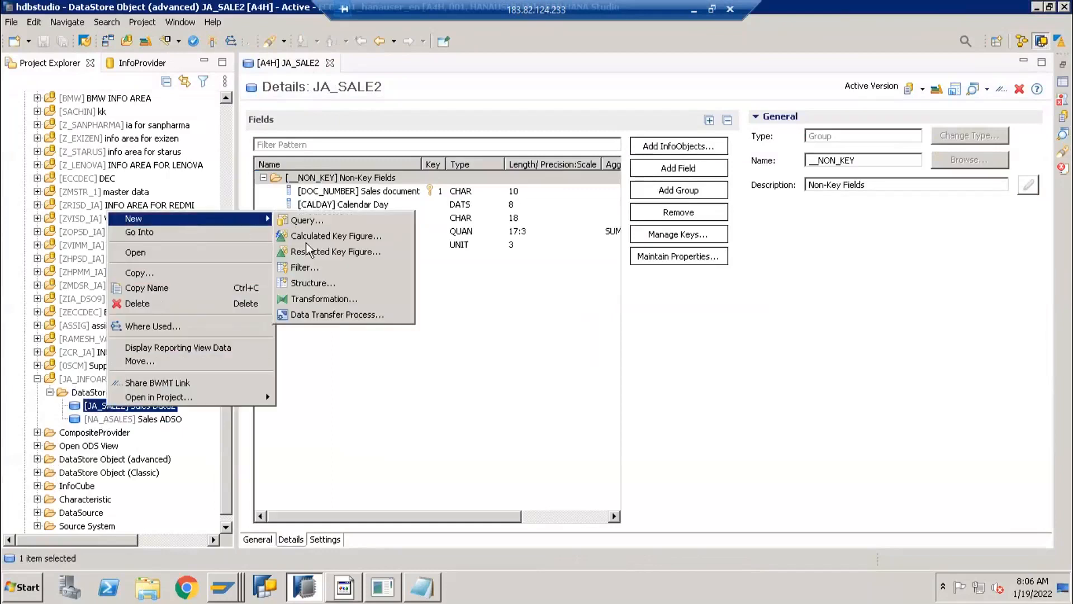
{"action": "left_click", "coordinate": [310, 299]}
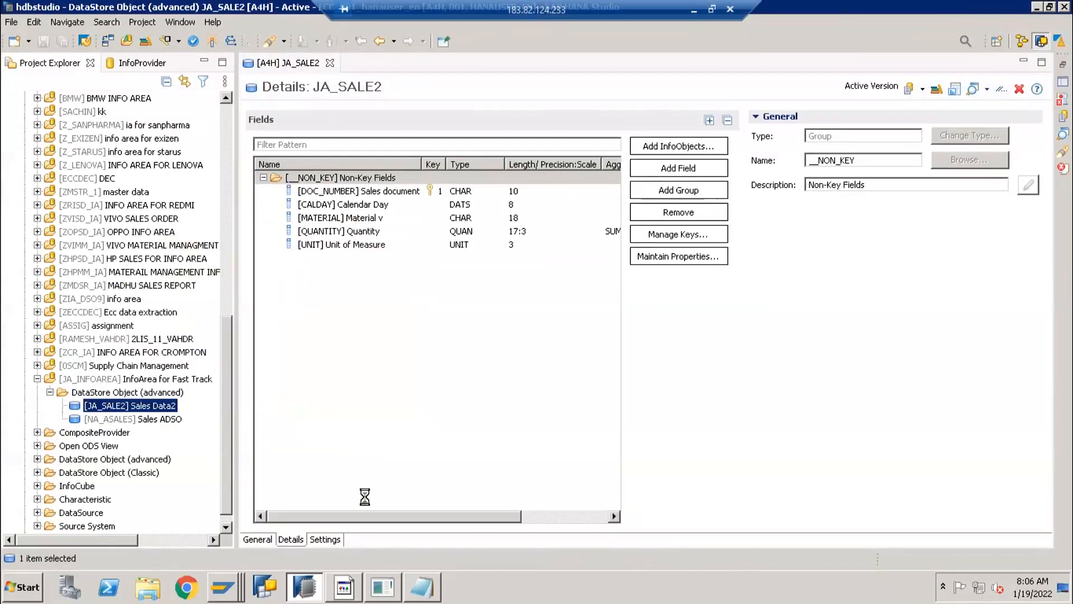
{"action": "left_click", "coordinate": [422, 587]}
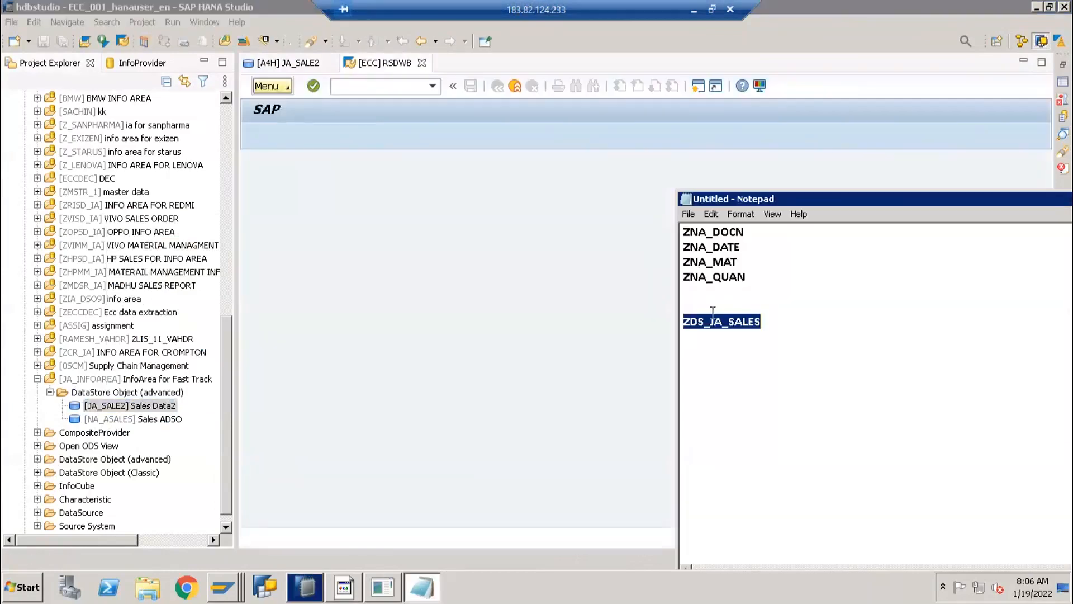
{"action": "left_click", "coordinate": [394, 431]}
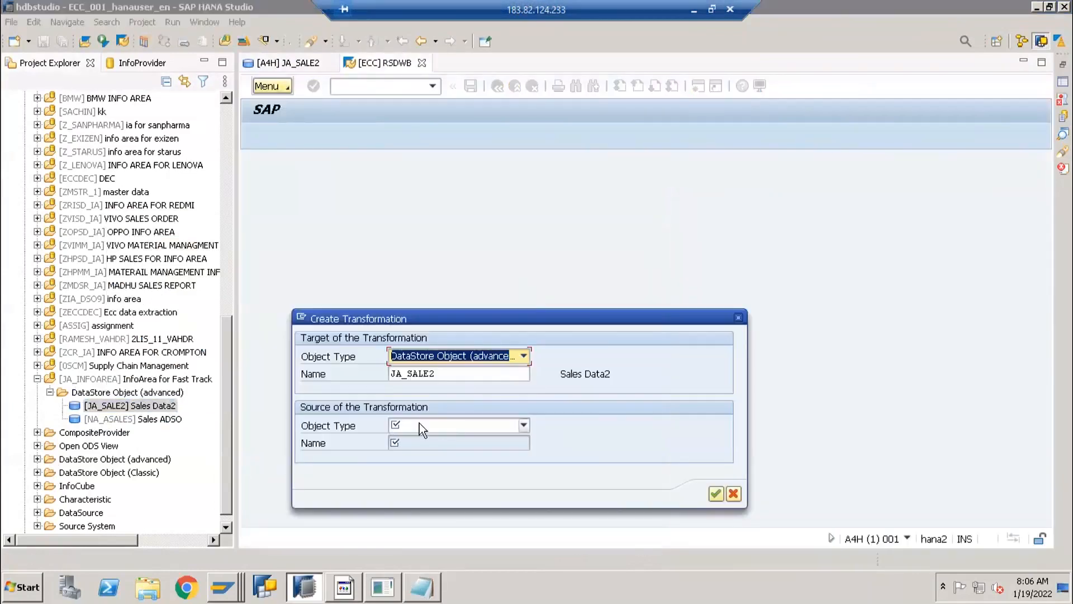
{"action": "left_click", "coordinate": [419, 422]}
{"action": "left_click", "coordinate": [412, 438]}
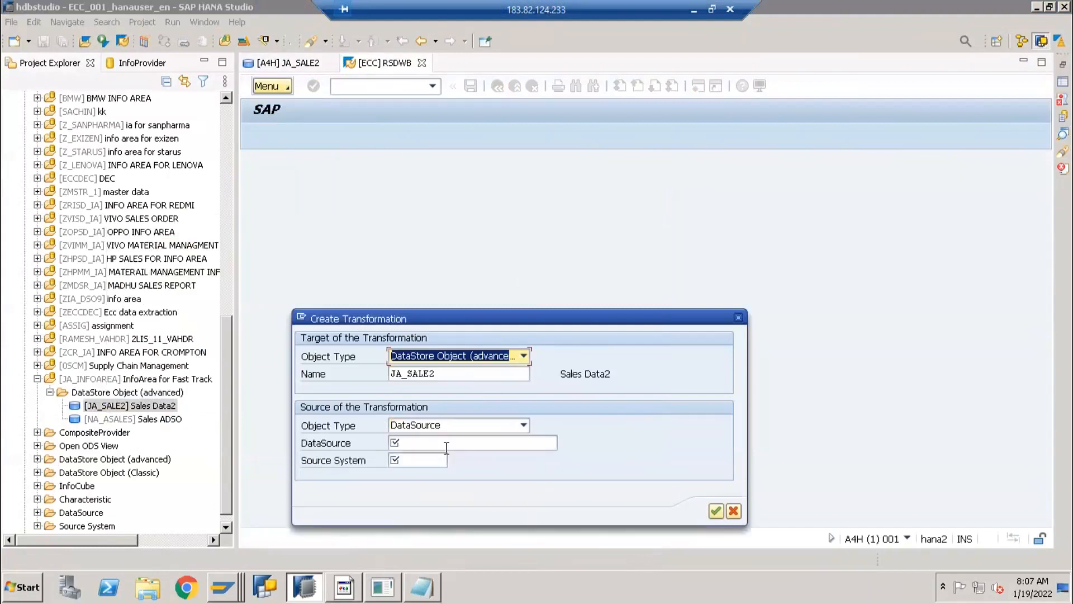
Look up ZDS_JA_SALES and select it as the transformation's source DataSource with source system AWSOURCE.
{"action": "left_click", "coordinate": [503, 448]}
{"action": "left_click", "coordinate": [564, 442]}
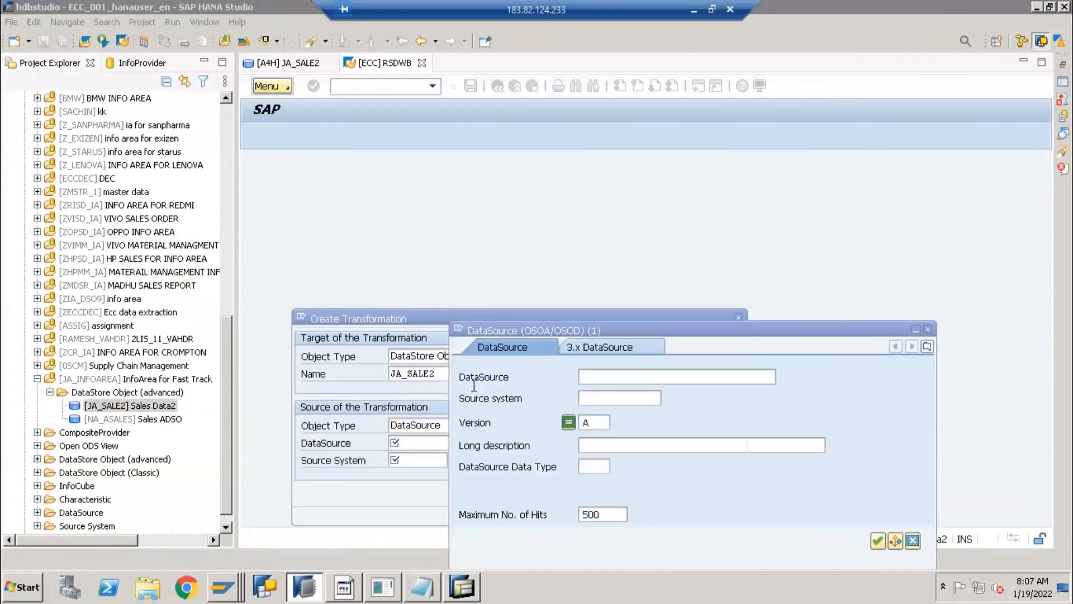
{"action": "type", "text": "ZDS_JA_SALES"}
{"action": "key", "text": "Return"}
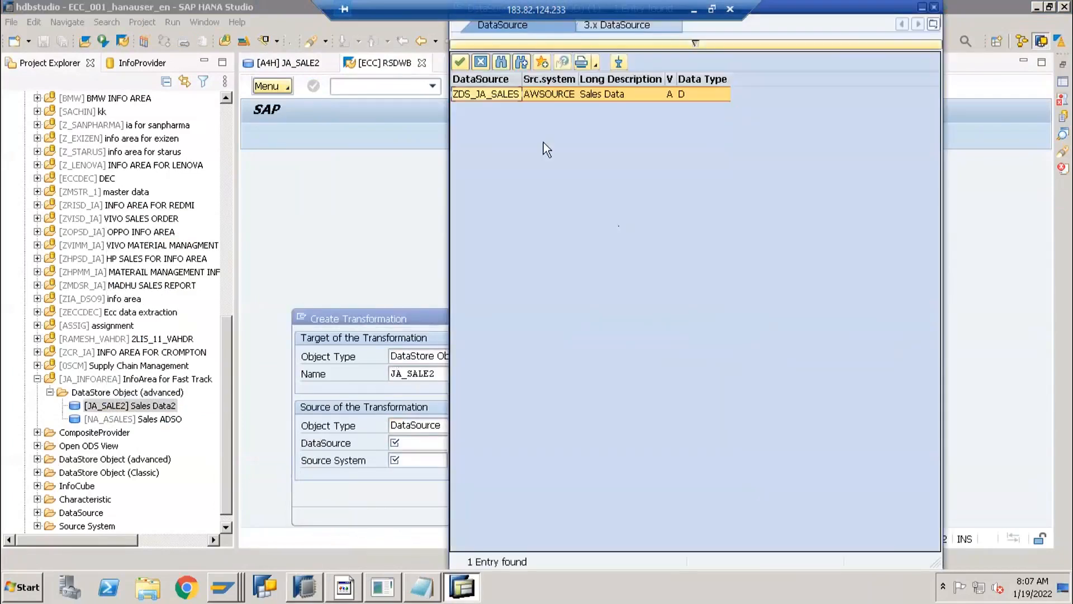
{"action": "double_click", "coordinate": [482, 96]}
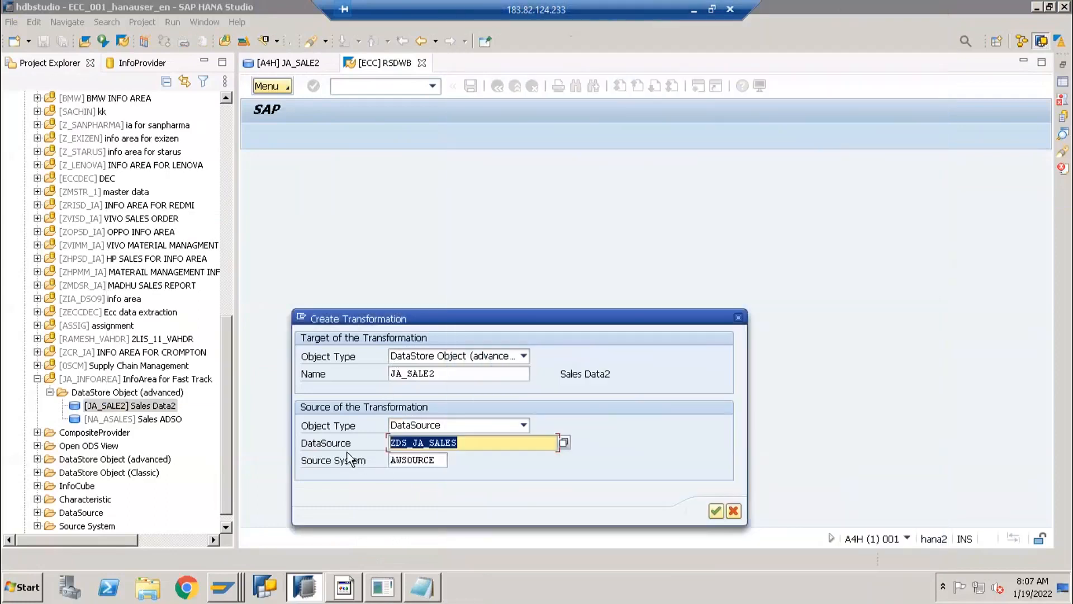
{"action": "left_click", "coordinate": [564, 443]}
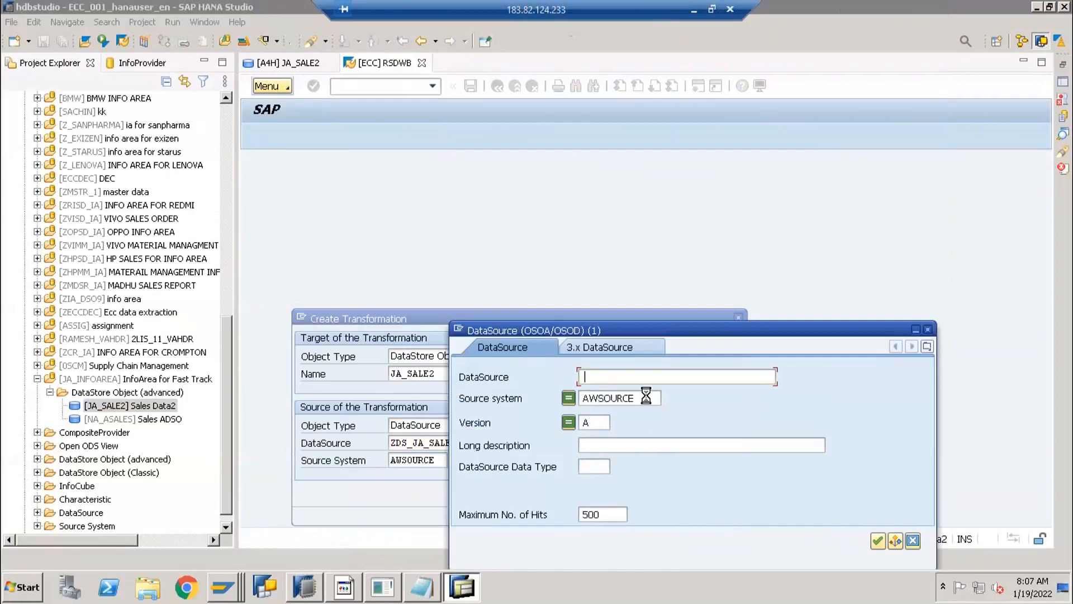
{"action": "key", "text": "Return"}
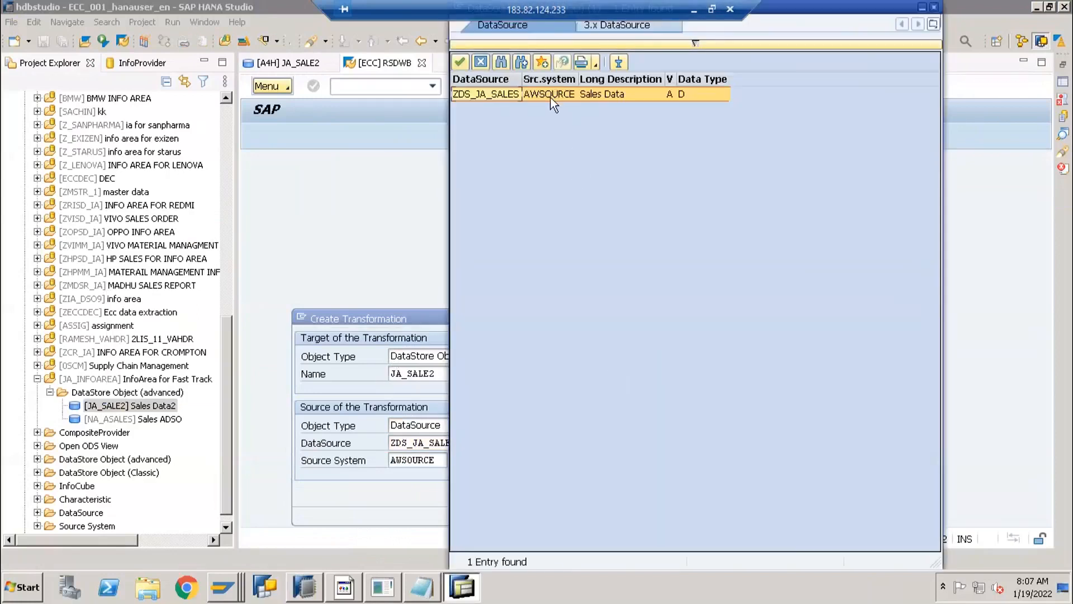
{"action": "double_click", "coordinate": [499, 98]}
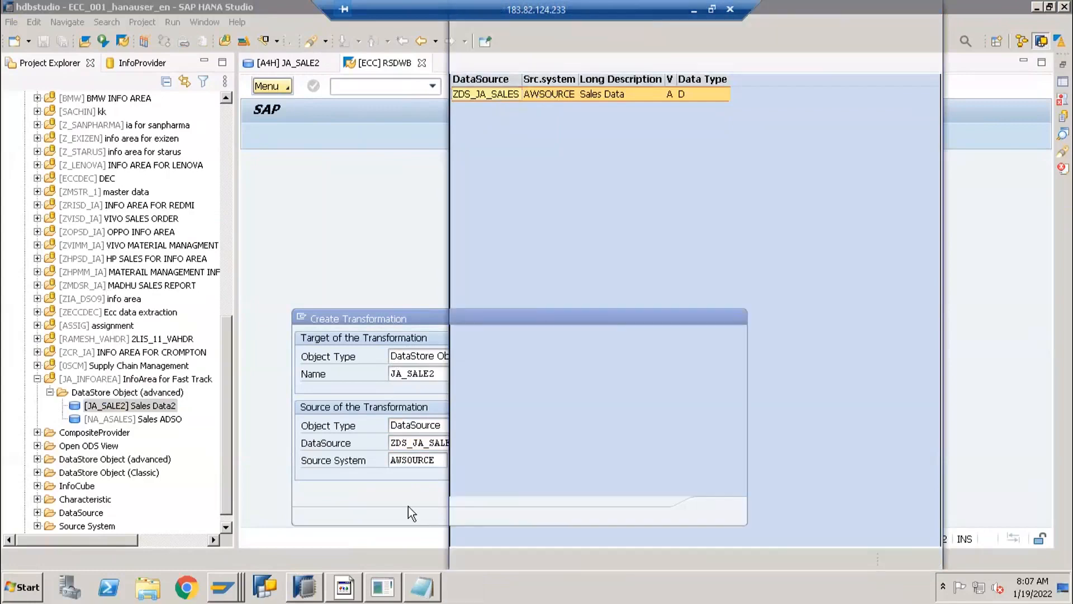
Generate the transformation from ZDS_JA_SALES to JA_SALE2, activate it and dismiss the activation log.
{"action": "left_click", "coordinate": [716, 511]}
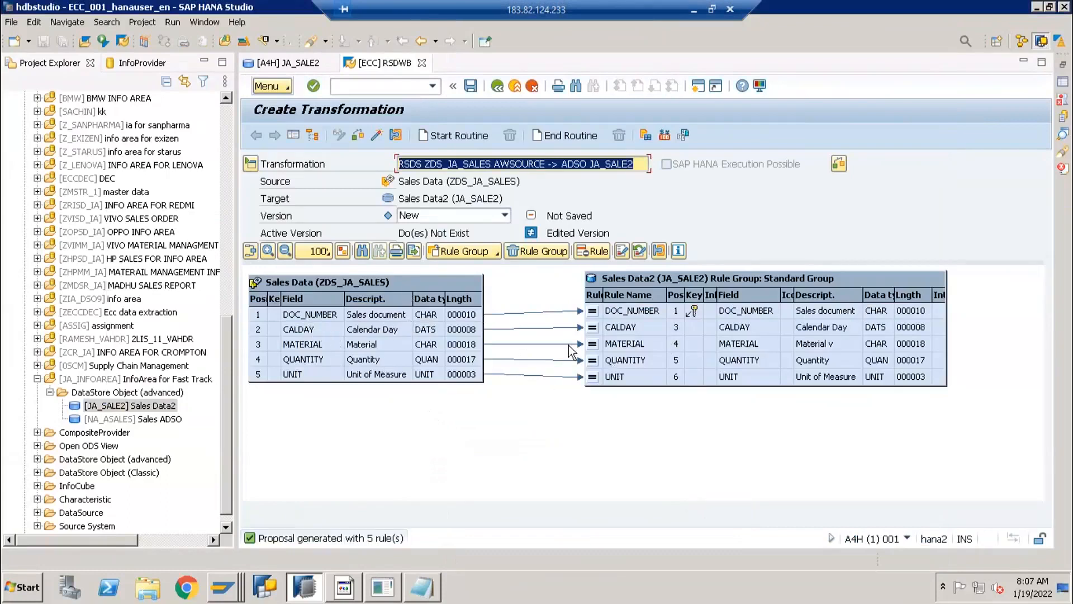
{"action": "left_click", "coordinate": [376, 135]}
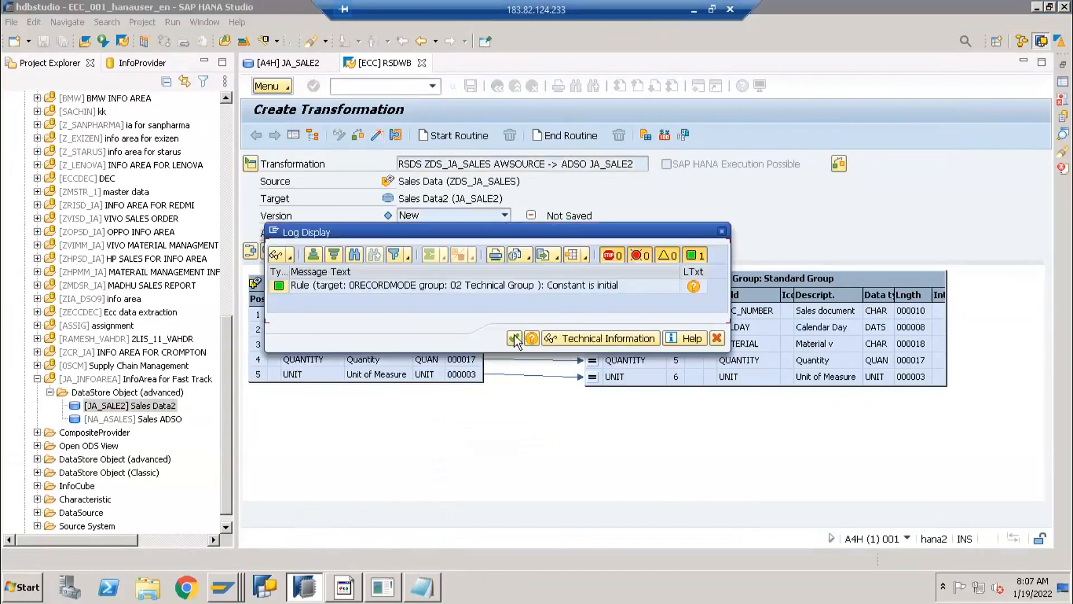
{"action": "left_click", "coordinate": [516, 339]}
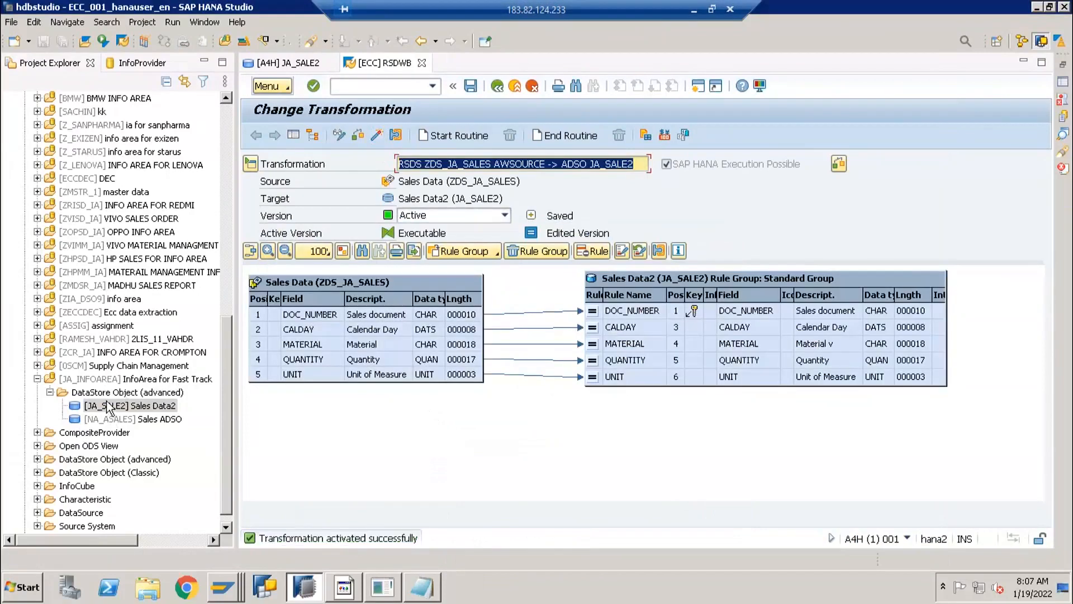
{"action": "left_click", "coordinate": [72, 408]}
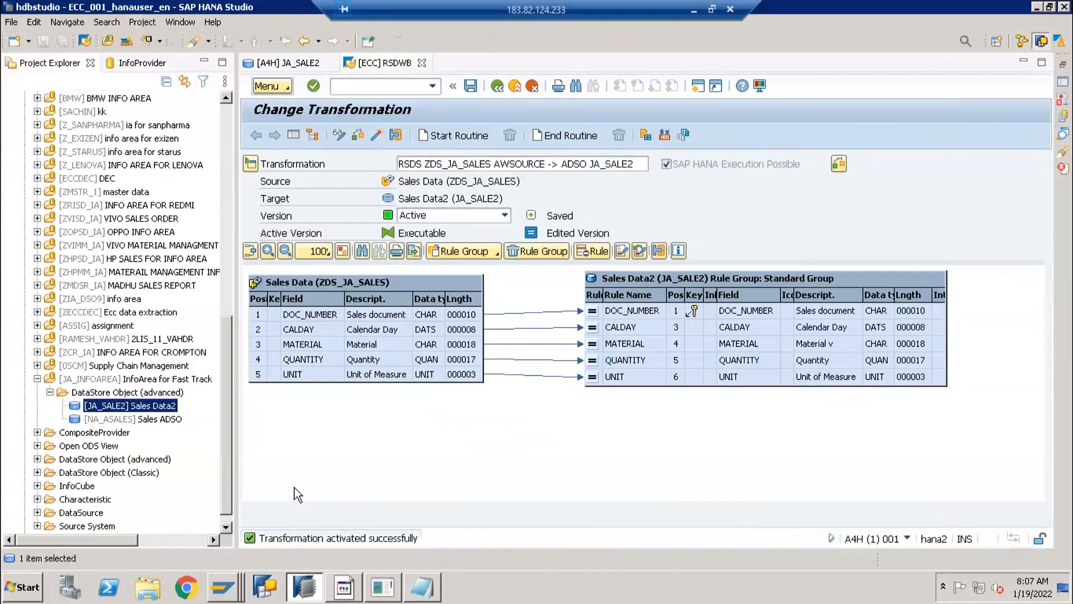
{"action": "right_click", "coordinate": [145, 411]}
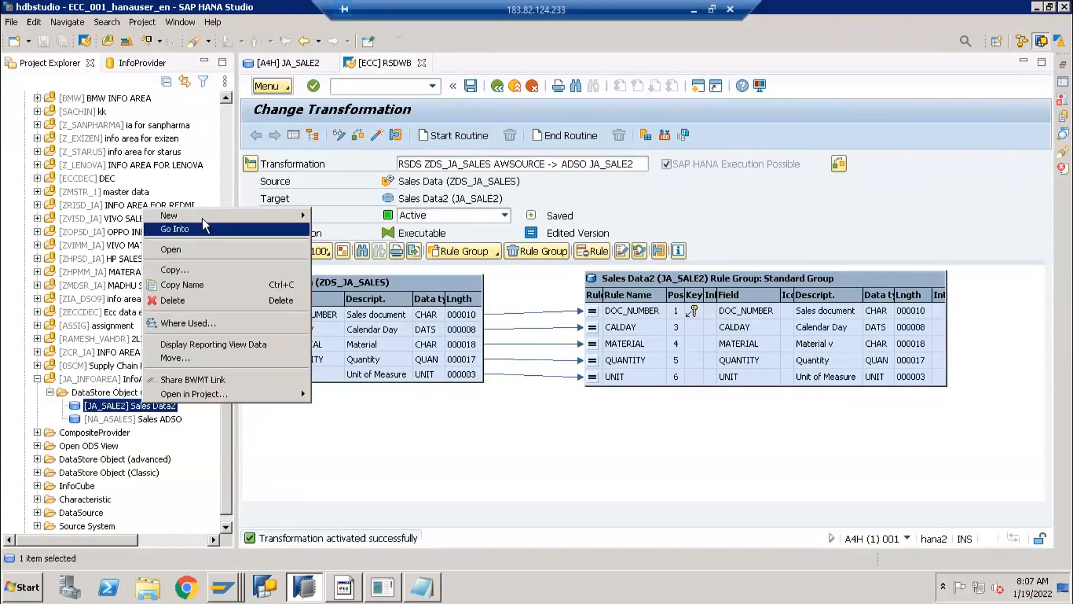
{"action": "mouse_move", "coordinate": [202, 216]}
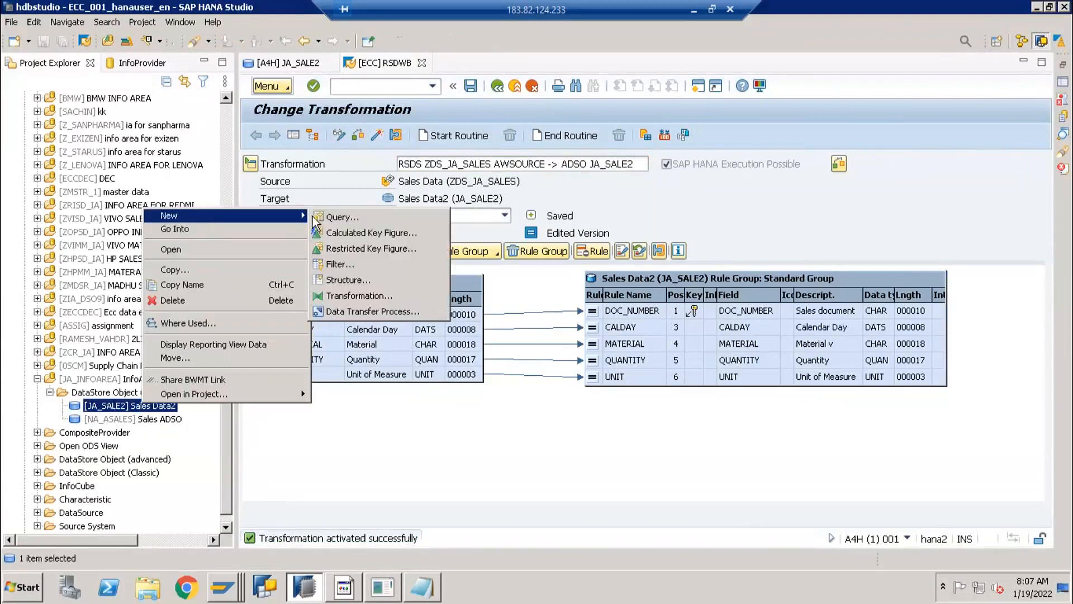
{"action": "left_click", "coordinate": [348, 312]}
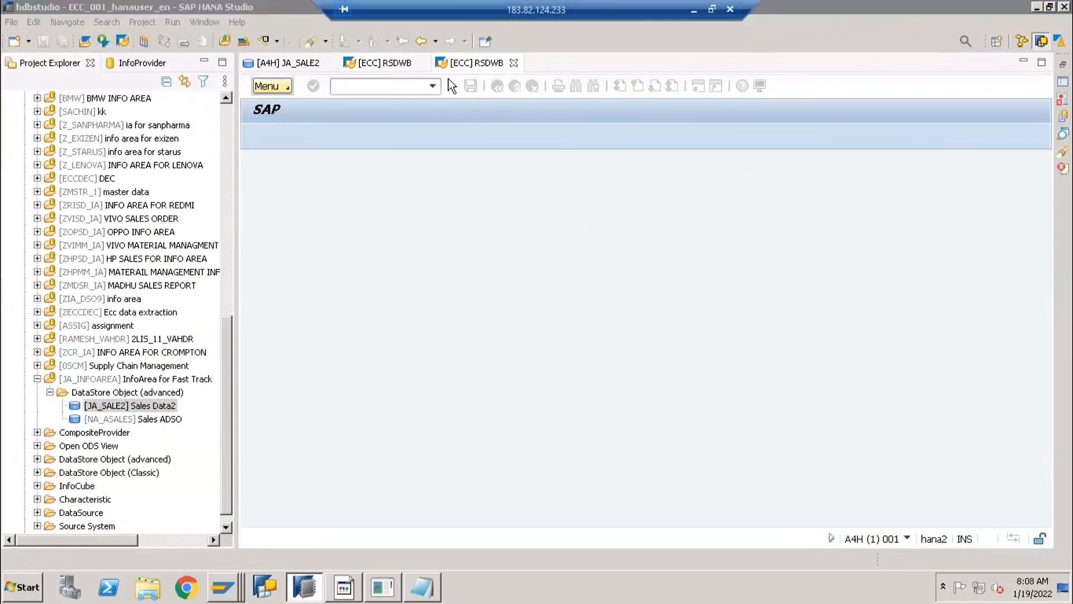
{"action": "left_click", "coordinate": [513, 63]}
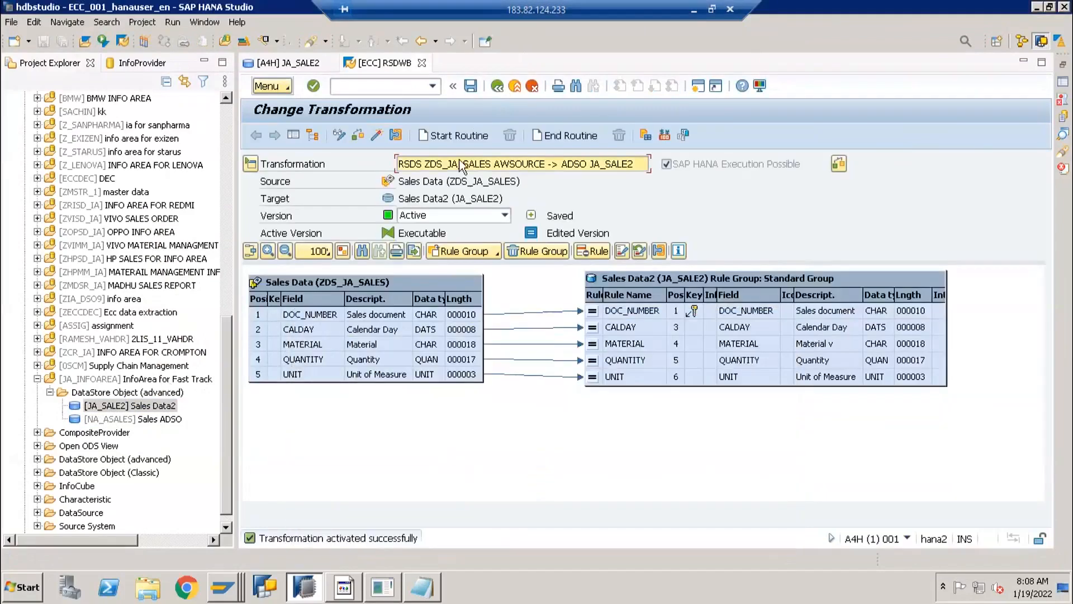
Switch to the SAP GUI window displaying DataSource ZDS_JA_SALES and exit it to reach the InfoProvider modeling tree.
{"action": "double_click", "coordinate": [608, 169]}
{"action": "left_click", "coordinate": [223, 587]}
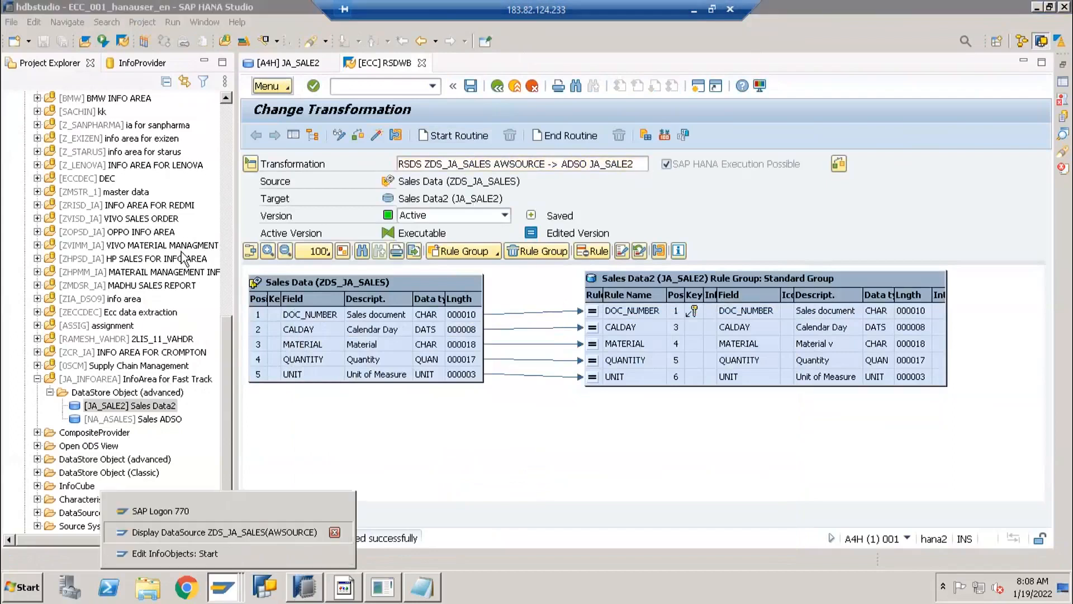
{"action": "left_click", "coordinate": [223, 532]}
{"action": "left_click", "coordinate": [70, 238]}
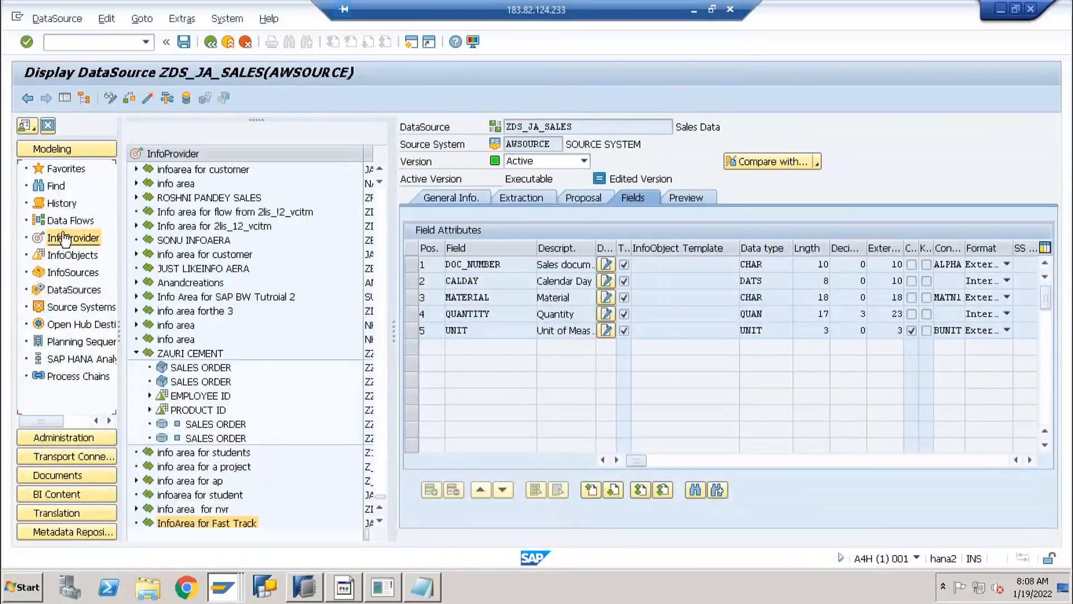
{"action": "left_click", "coordinate": [228, 43]}
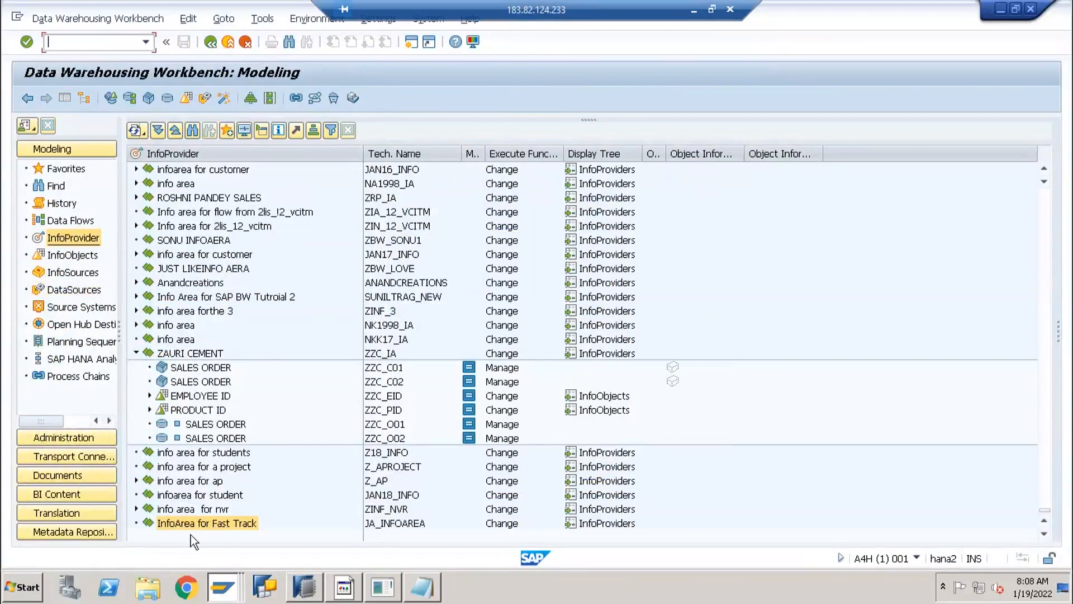
Restart the modeling workbench with transaction code /nrsa1 and expand InfoArea for Fast Track to locate Sales Data2 (JA_SALE2).
{"action": "left_click", "coordinate": [148, 527]}
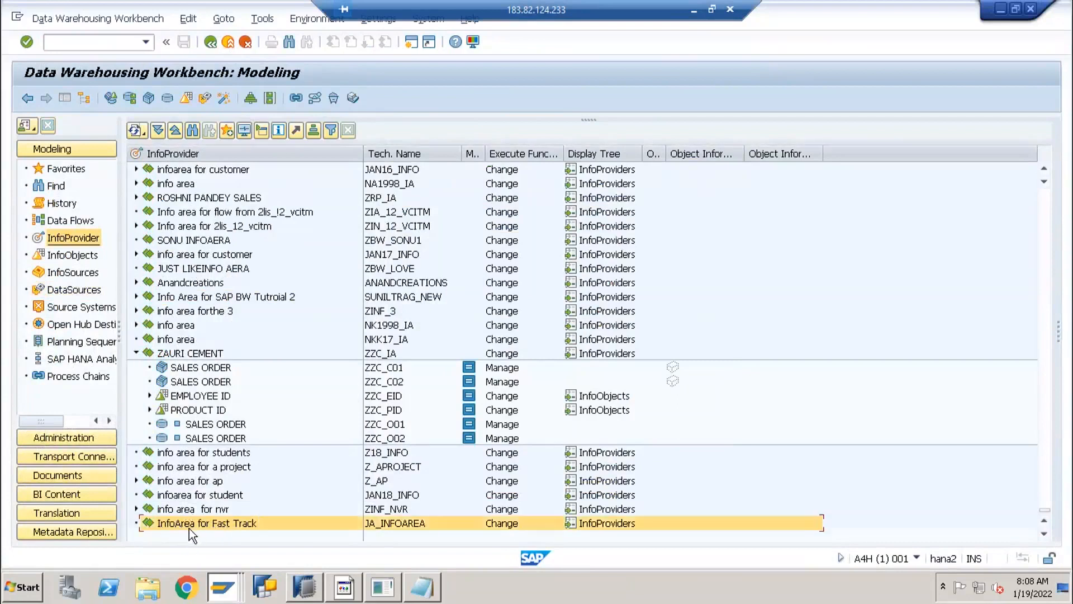
{"action": "left_click", "coordinate": [96, 42]}
{"action": "type", "text": "/nrsa1"}
{"action": "key", "text": "Return"}
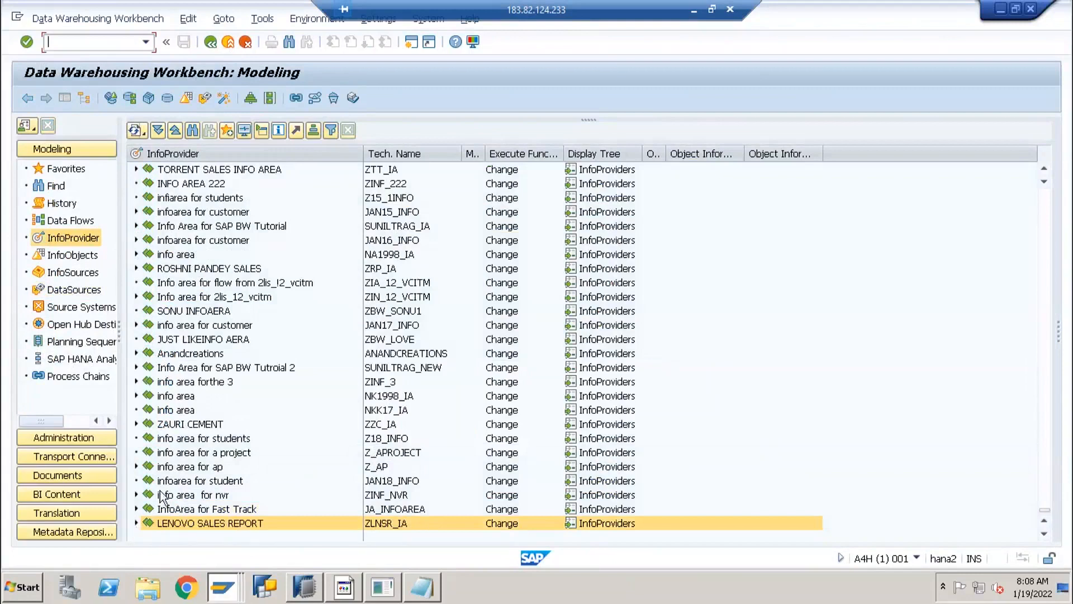
{"action": "left_click", "coordinate": [182, 494]}
{"action": "left_click", "coordinate": [205, 509]}
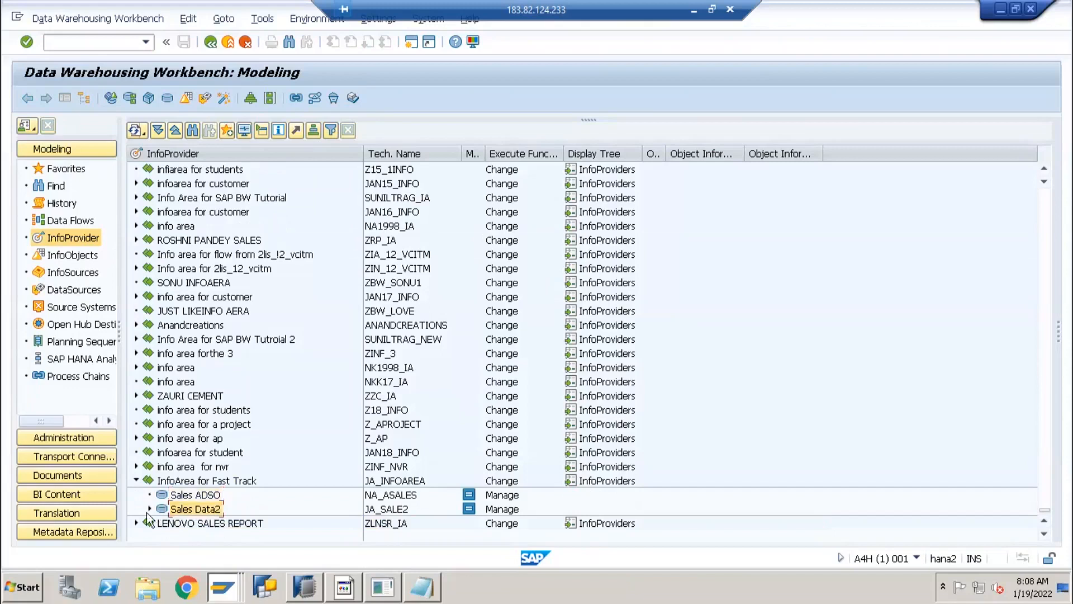
Create a data transfer process under Sales Data2 (JA_SALE2) from DataSource ZDS_JA_SALES, keeping the proposed settings, and activate it.
{"action": "left_click", "coordinate": [149, 509]}
{"action": "key", "text": "Down"}
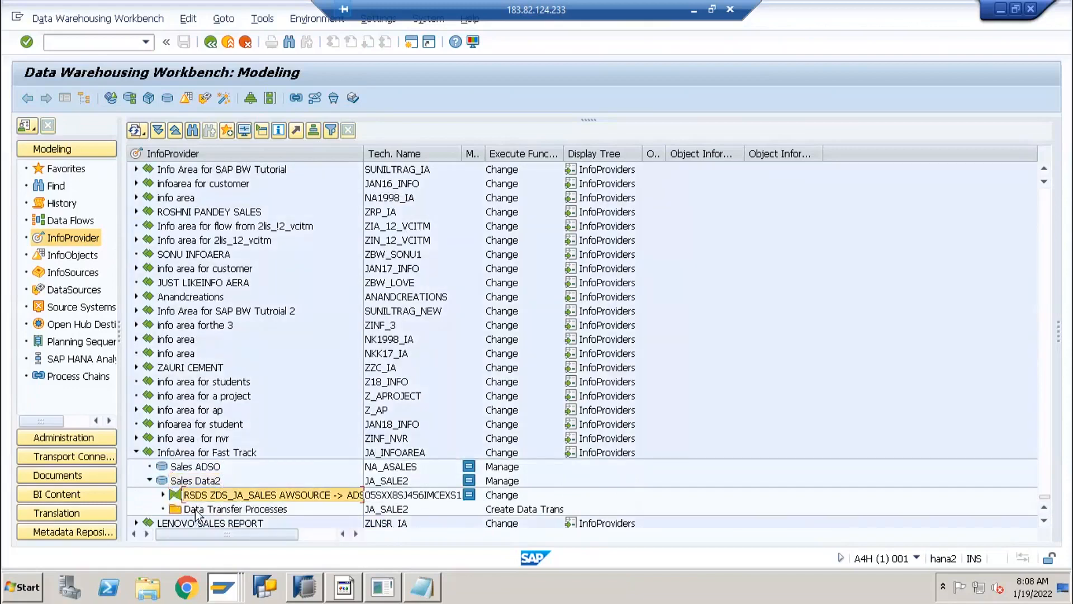
{"action": "right_click", "coordinate": [196, 510]}
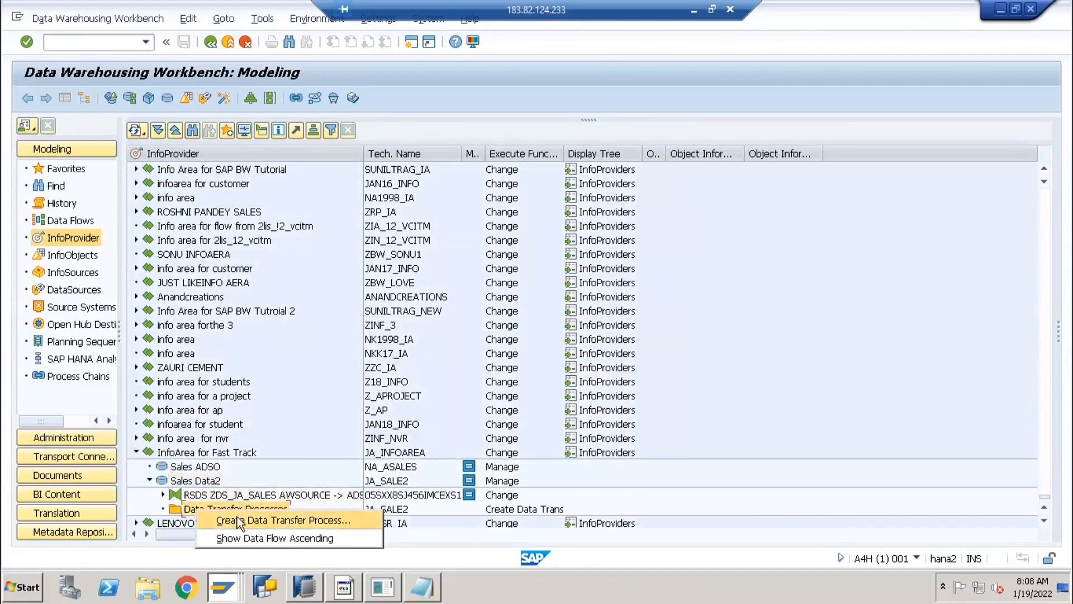
{"action": "left_click", "coordinate": [237, 516]}
{"action": "key", "text": "Return"}
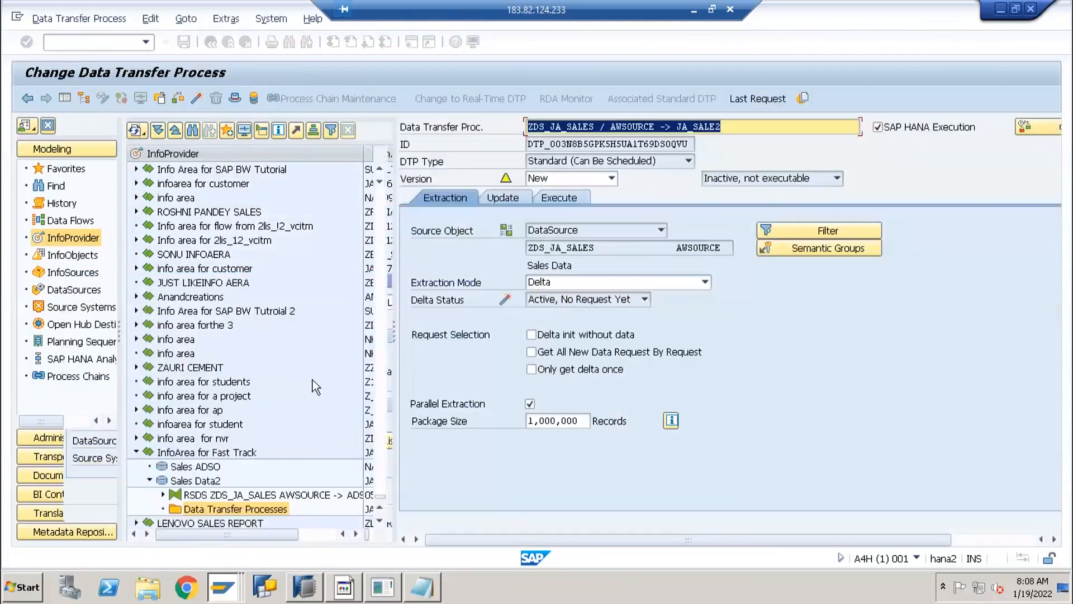
{"action": "left_click", "coordinate": [196, 98]}
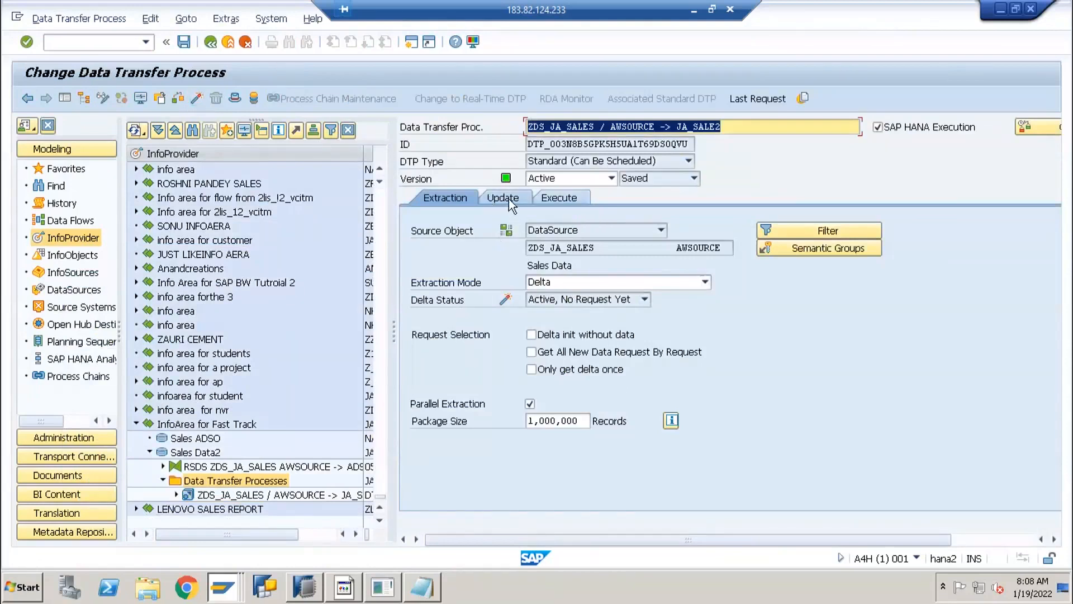
Hide the modeling tree and review the update and extraction settings of the JA_SALE2 data transfer process.
{"action": "left_click", "coordinate": [509, 199]}
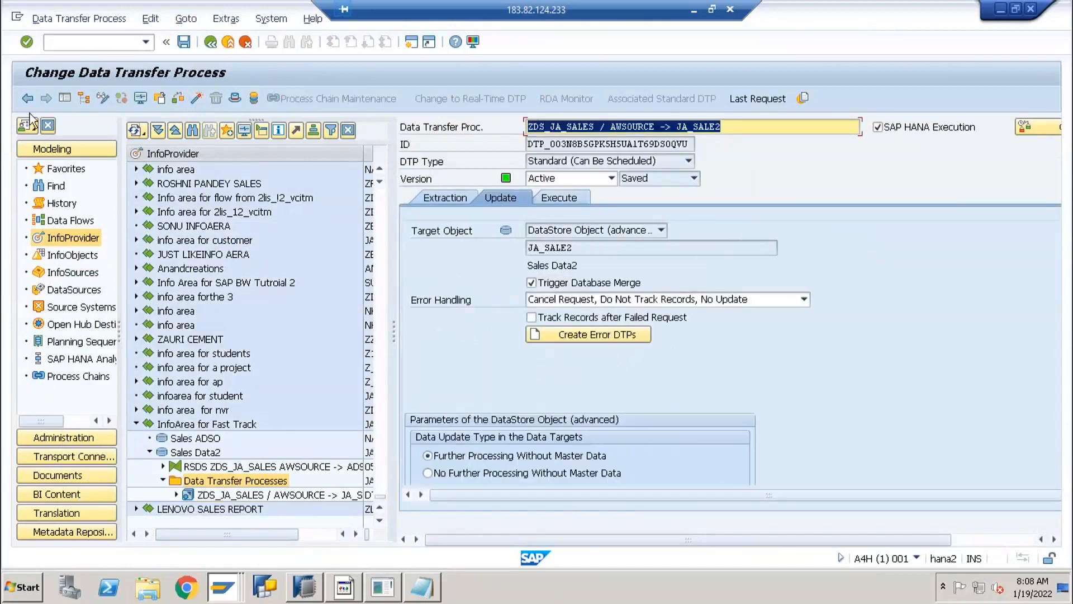
{"action": "left_click", "coordinate": [65, 99]}
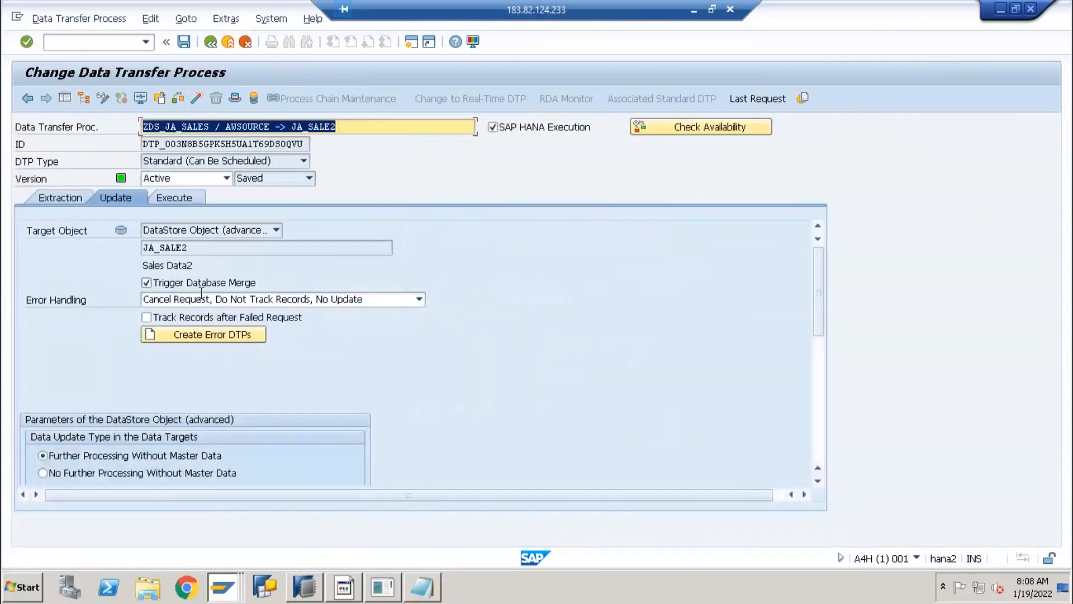
{"action": "left_click", "coordinate": [62, 199]}
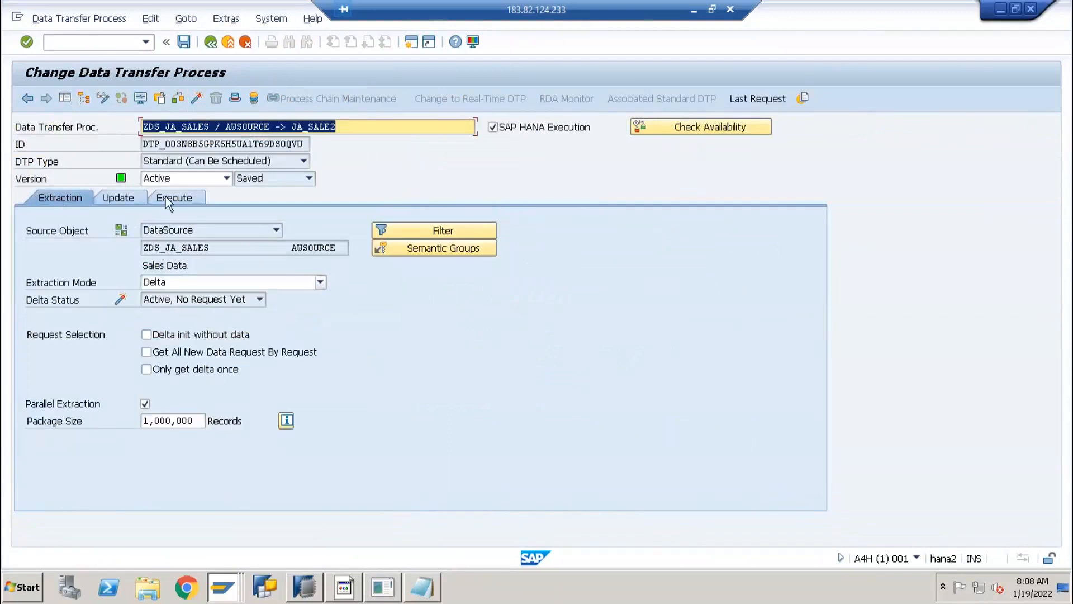
{"action": "left_click", "coordinate": [125, 195]}
{"action": "left_click_drag", "start_coordinate": [817, 310], "coordinate": [806, 452]}
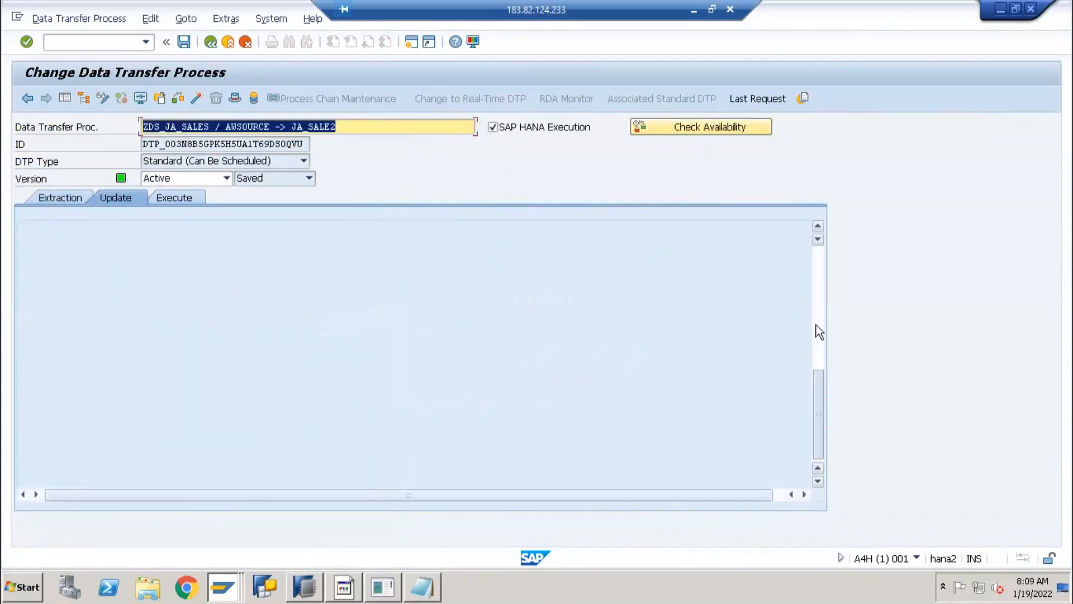
{"action": "left_click_drag", "start_coordinate": [816, 330], "coordinate": [815, 250]}
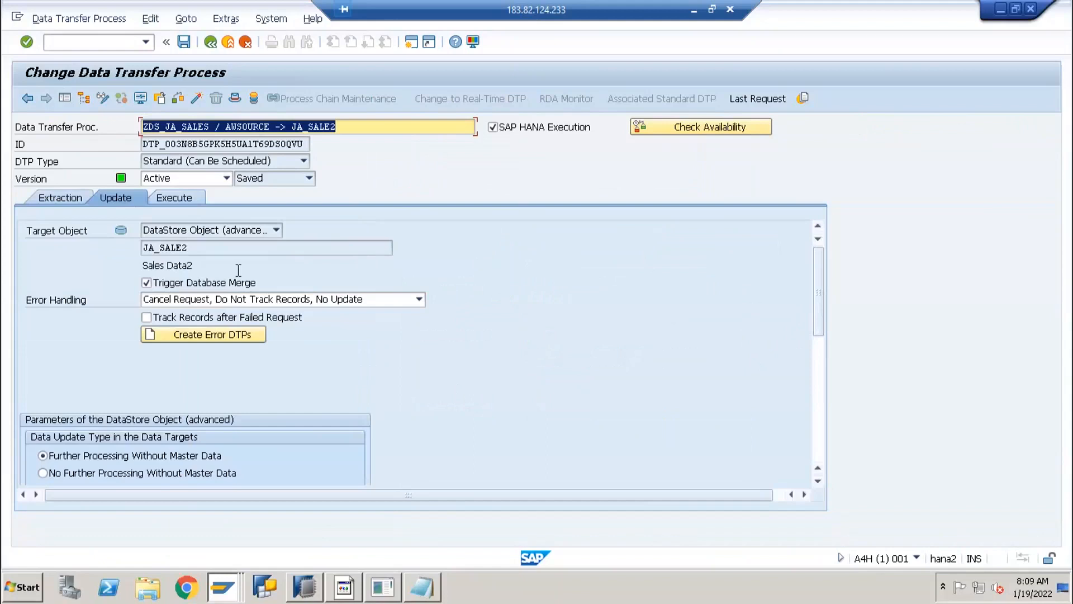
{"action": "left_click", "coordinate": [66, 198]}
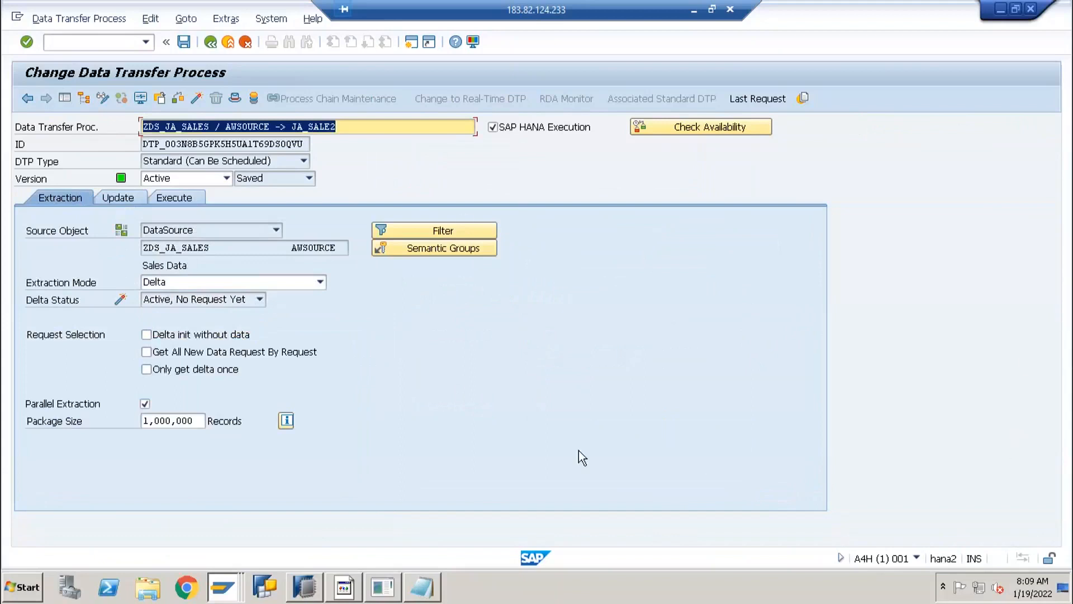
Check the execution settings, the process description and the available source object types of the data transfer process.
{"action": "left_click", "coordinate": [198, 199]}
{"action": "left_click", "coordinate": [72, 197]}
{"action": "left_click", "coordinate": [230, 125]}
{"action": "left_click", "coordinate": [309, 126]}
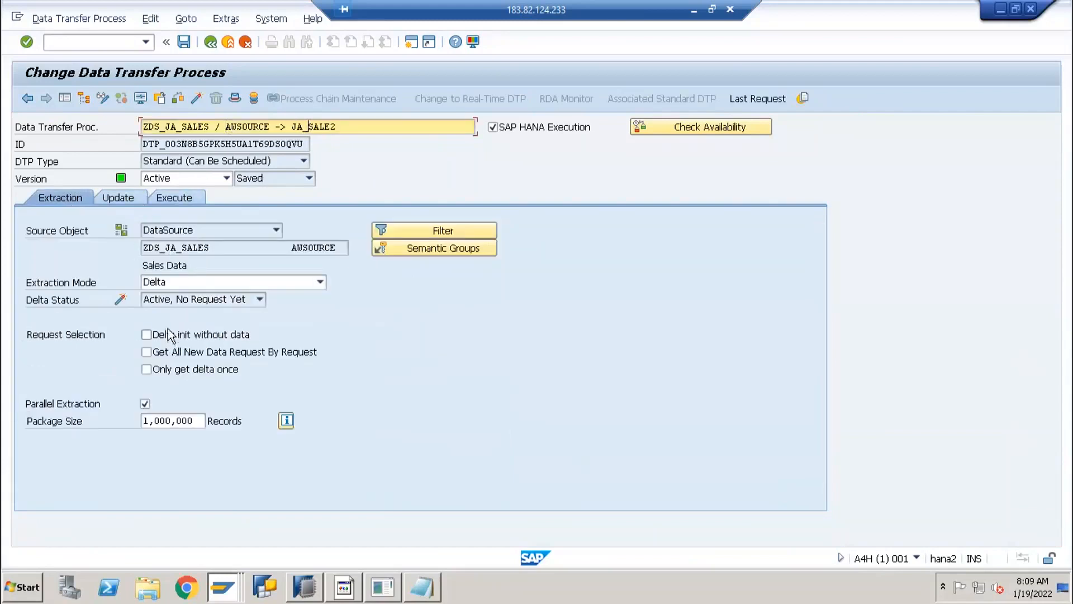
{"action": "left_click", "coordinate": [206, 249]}
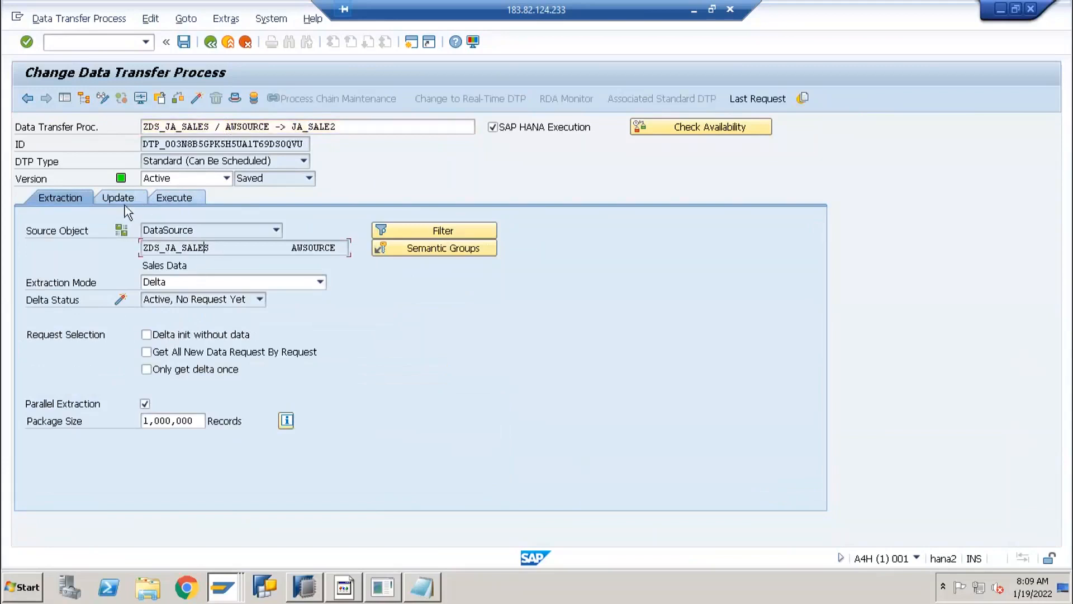
{"action": "left_click", "coordinate": [169, 233]}
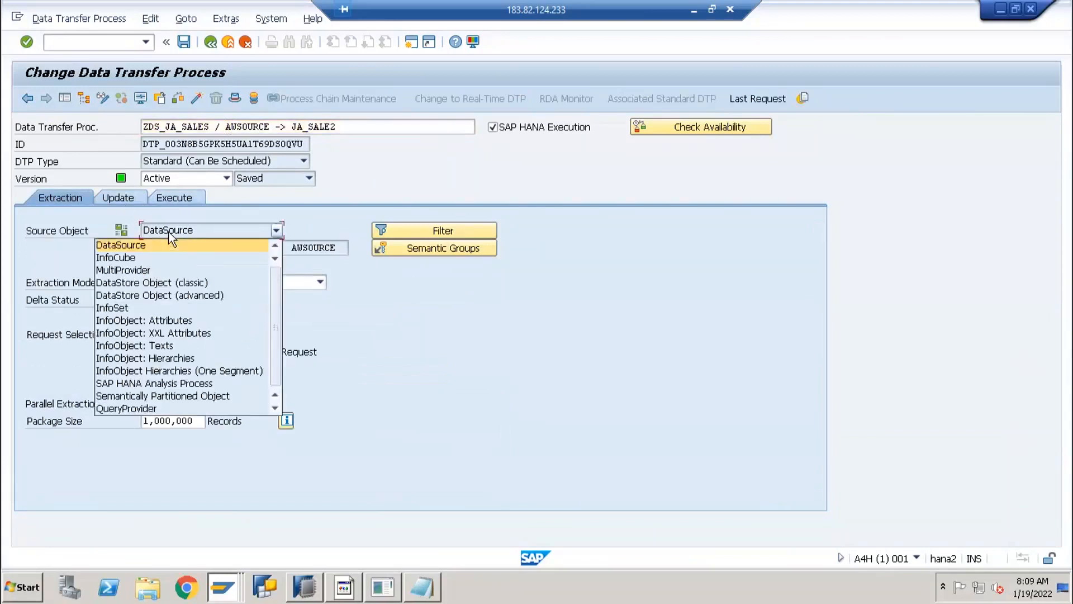
{"action": "left_click", "coordinate": [365, 316]}
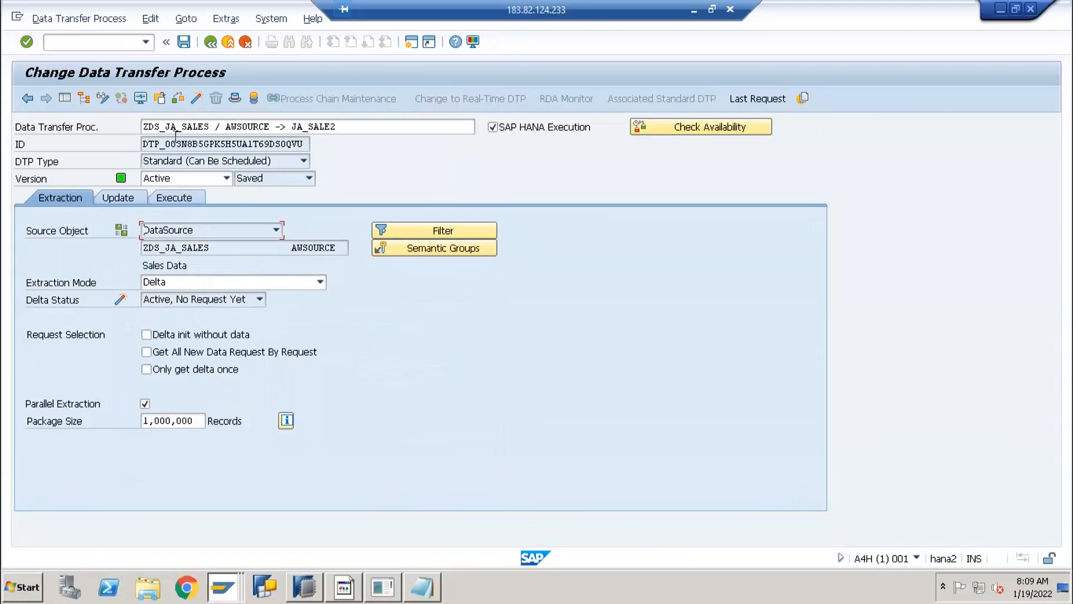
Inspect the extraction mode and delta status options, and return to the InfoProvider tree.
{"action": "left_click", "coordinate": [160, 284]}
{"action": "left_click", "coordinate": [160, 284]}
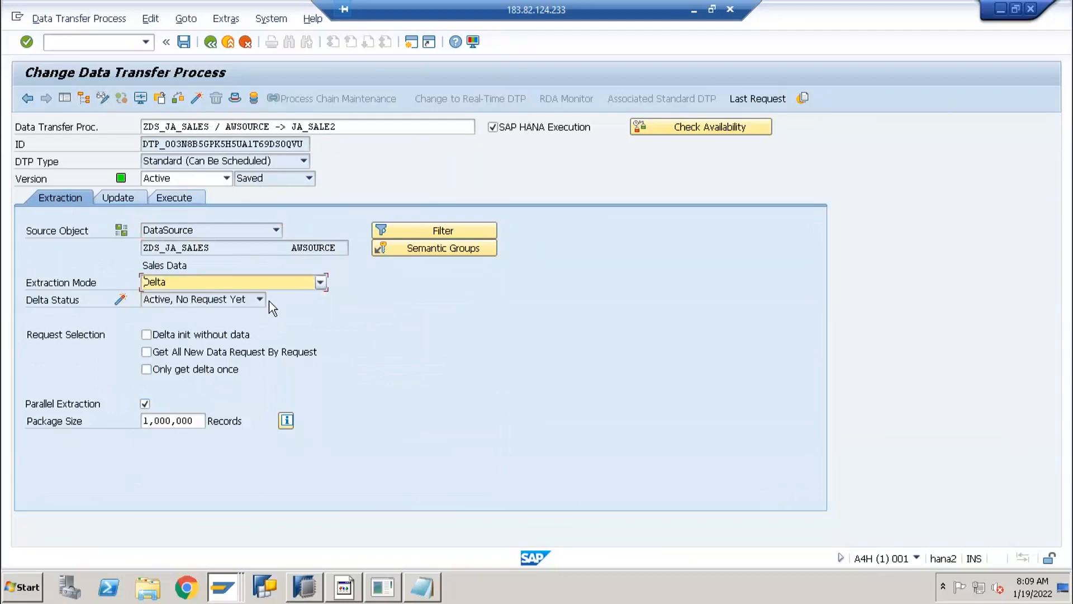
{"action": "left_click", "coordinate": [227, 299]}
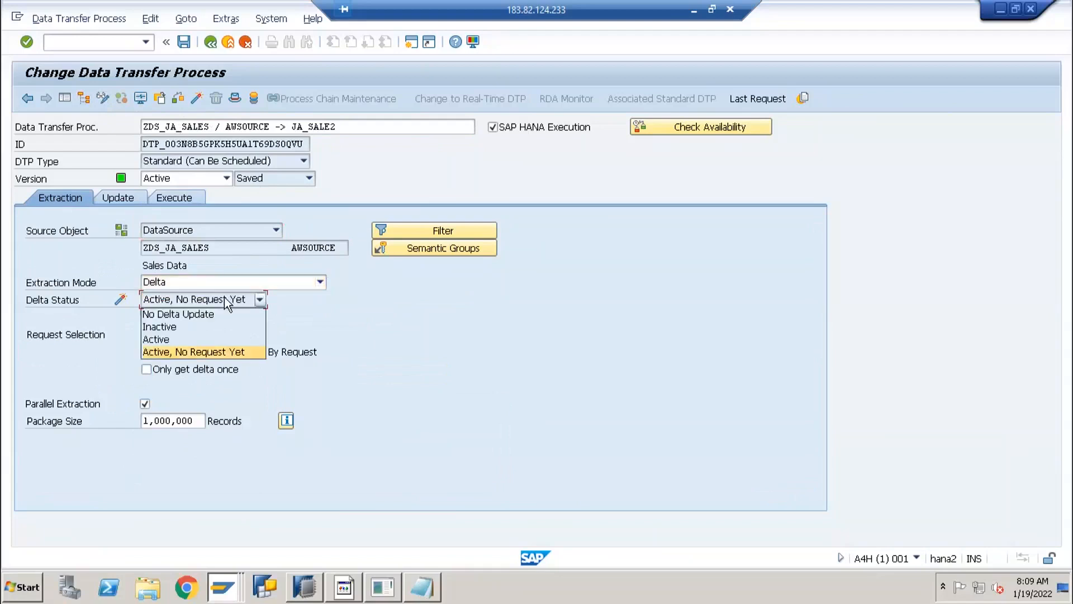
{"action": "left_click", "coordinate": [294, 314]}
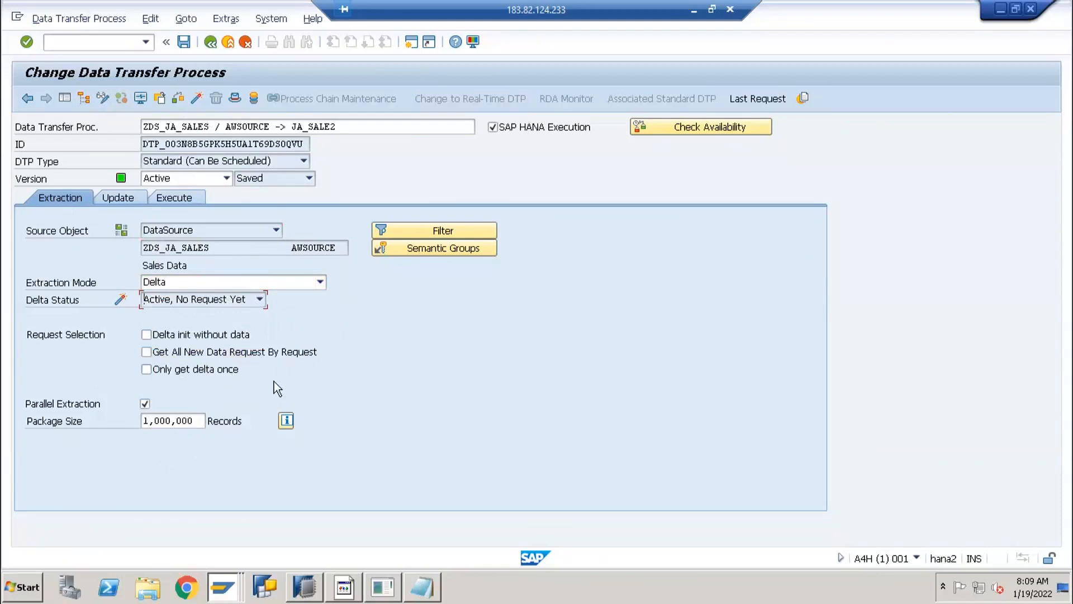
{"action": "left_click", "coordinate": [227, 43]}
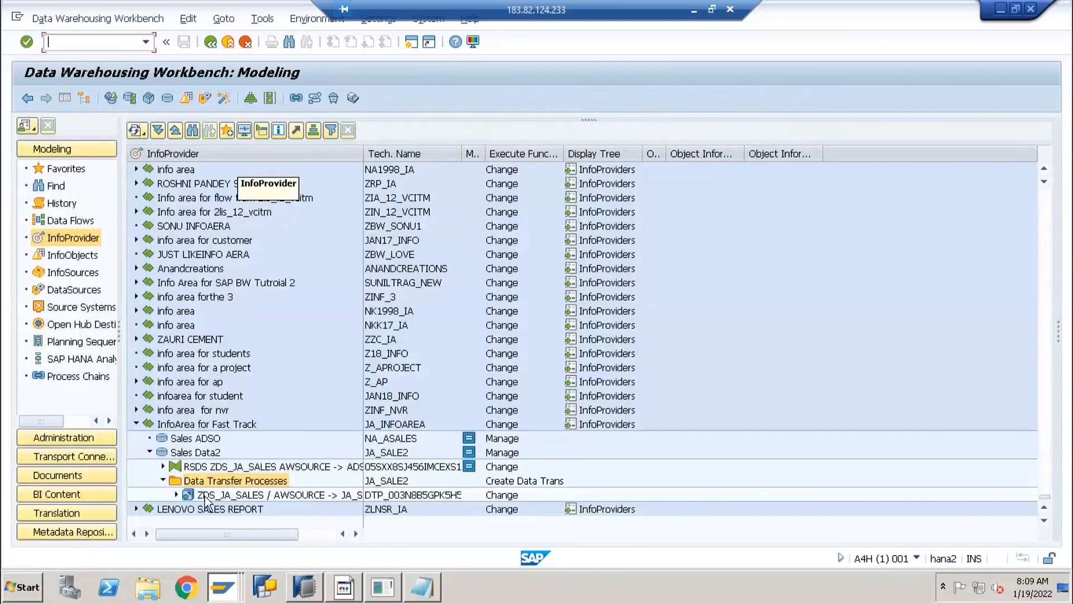
Search the InfoProvider tree for the InfoArea that holds EMPLOYEE ID (ZNA_EMPID) and expand it.
{"action": "left_click", "coordinate": [206, 498]}
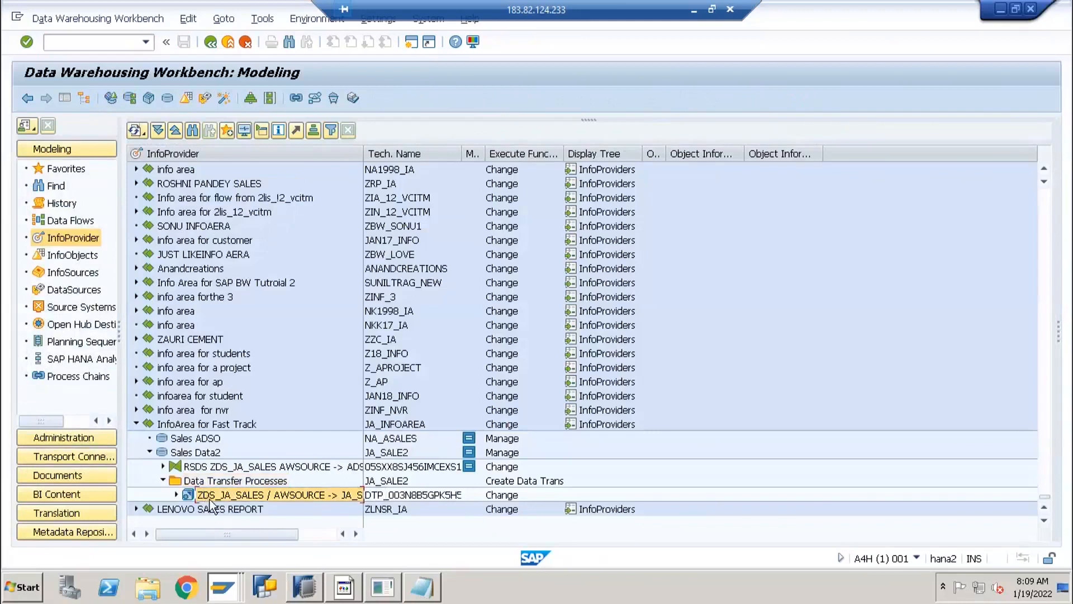
{"action": "left_click", "coordinate": [193, 129]}
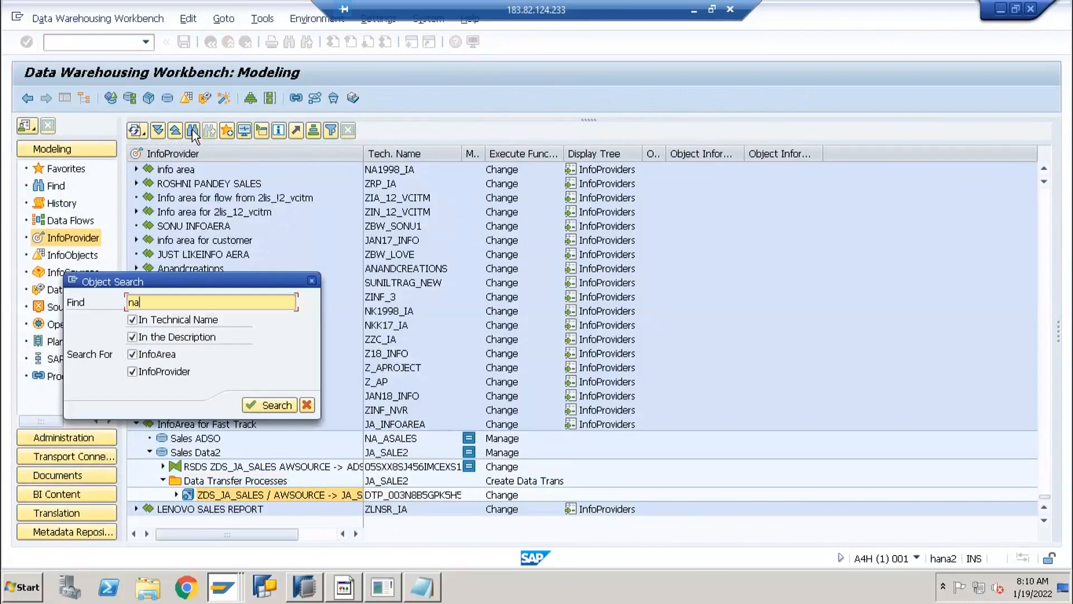
{"action": "key", "text": "Return"}
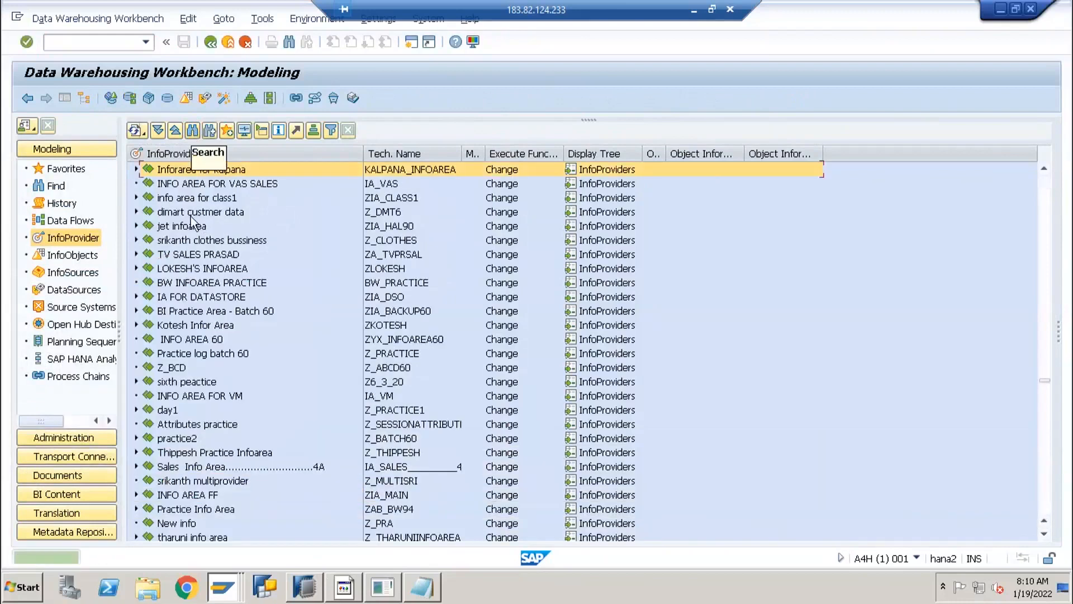
{"action": "left_click", "coordinate": [193, 131]}
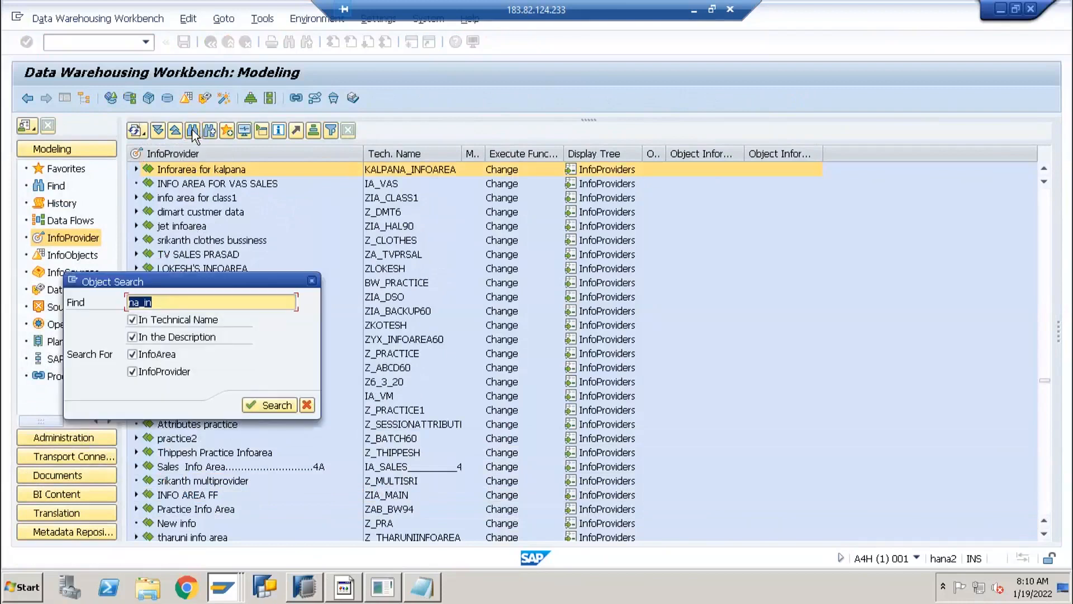
{"action": "type", "text": "n"}
{"action": "key", "text": "BackSpace"}
{"action": "type", "text": "anitha_info"}
{"action": "key", "text": "Return"}
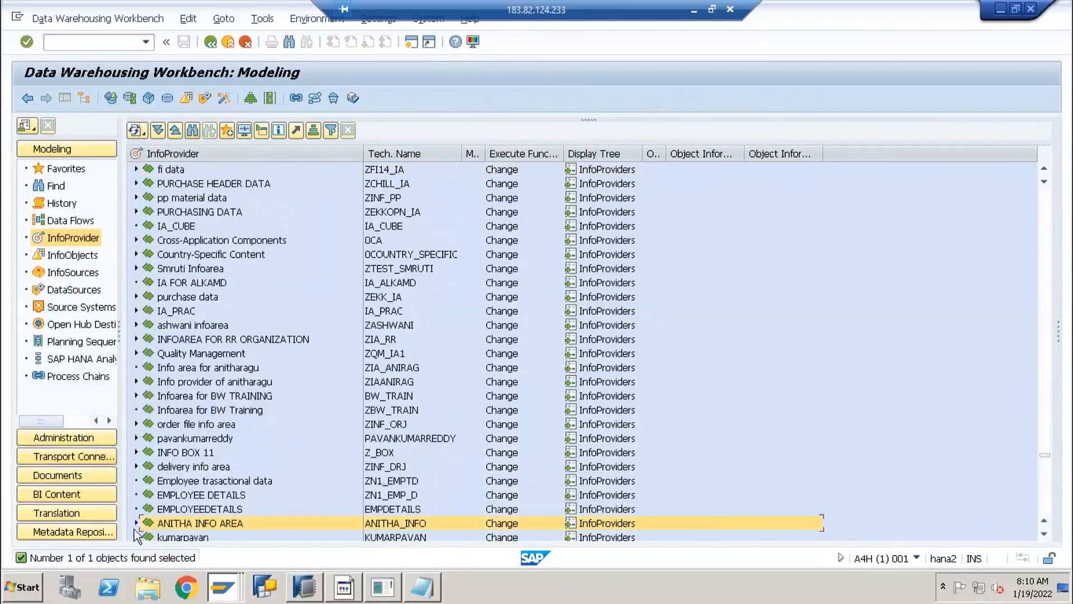
{"action": "left_click", "coordinate": [136, 523]}
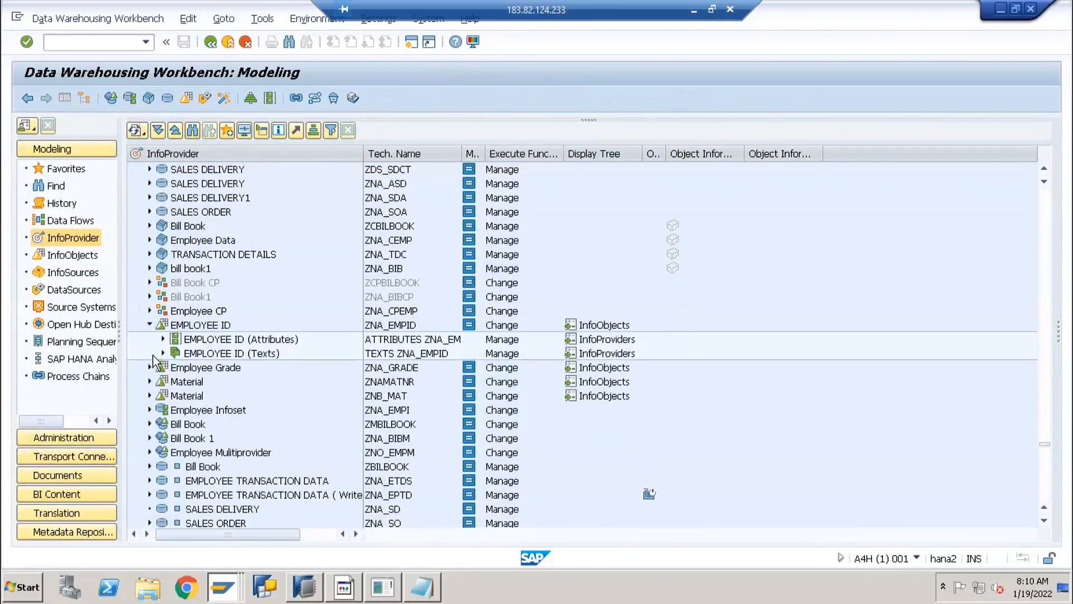
Examine the inactive ZDS_EMP_DATATEXT data transfer process under EMPLOYEE ID (Texts) in change mode, then exit and collapse EMPLOYEE ID.
{"action": "left_click", "coordinate": [163, 353]}
{"action": "left_click", "coordinate": [177, 381]}
{"action": "left_click", "coordinate": [227, 410]}
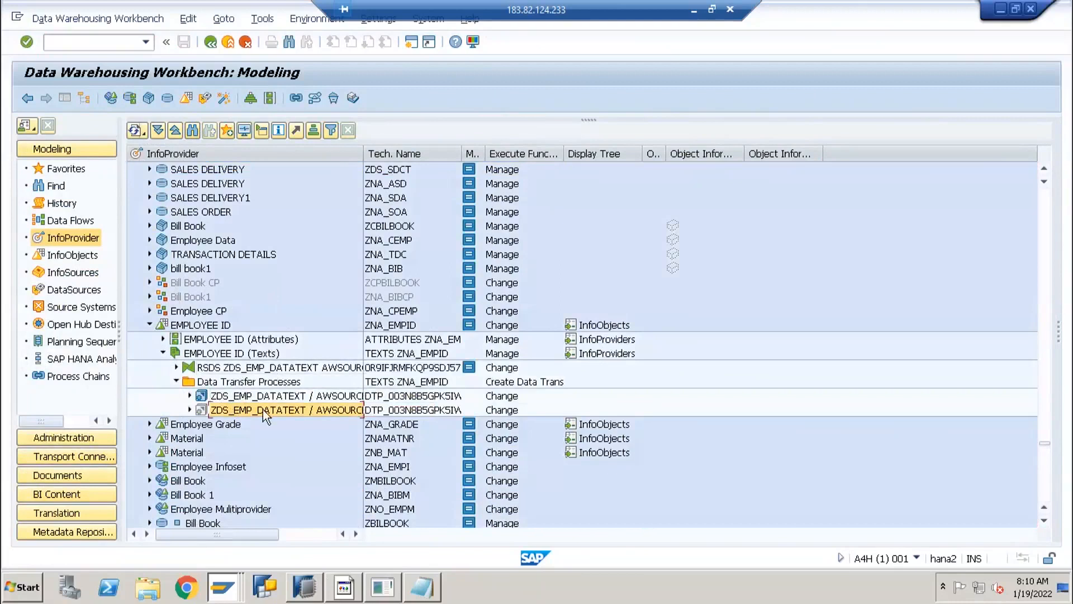
{"action": "double_click", "coordinate": [263, 410]}
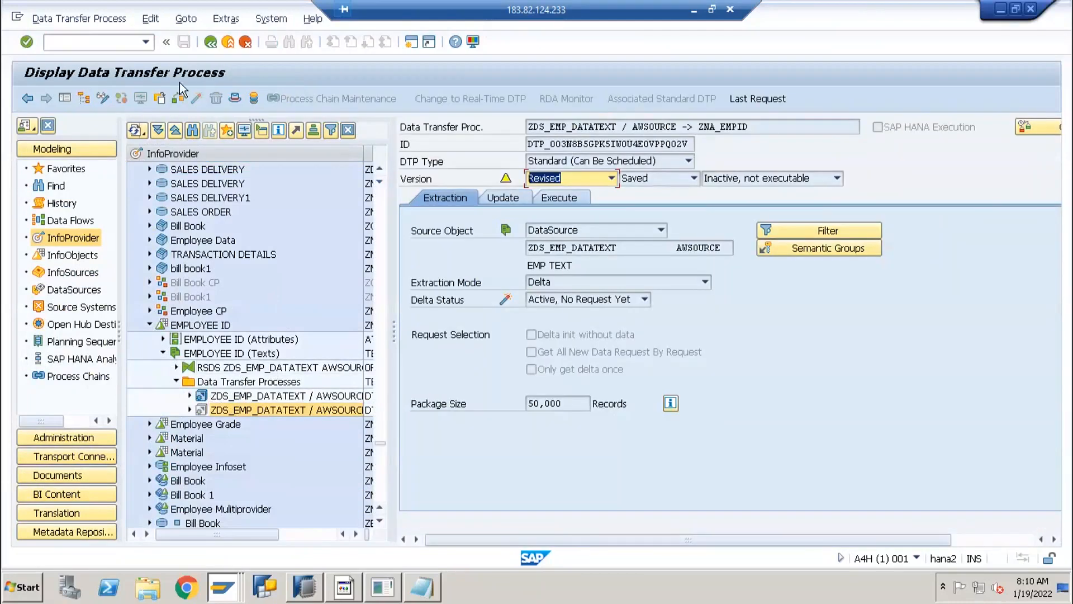
{"action": "left_click", "coordinate": [104, 99]}
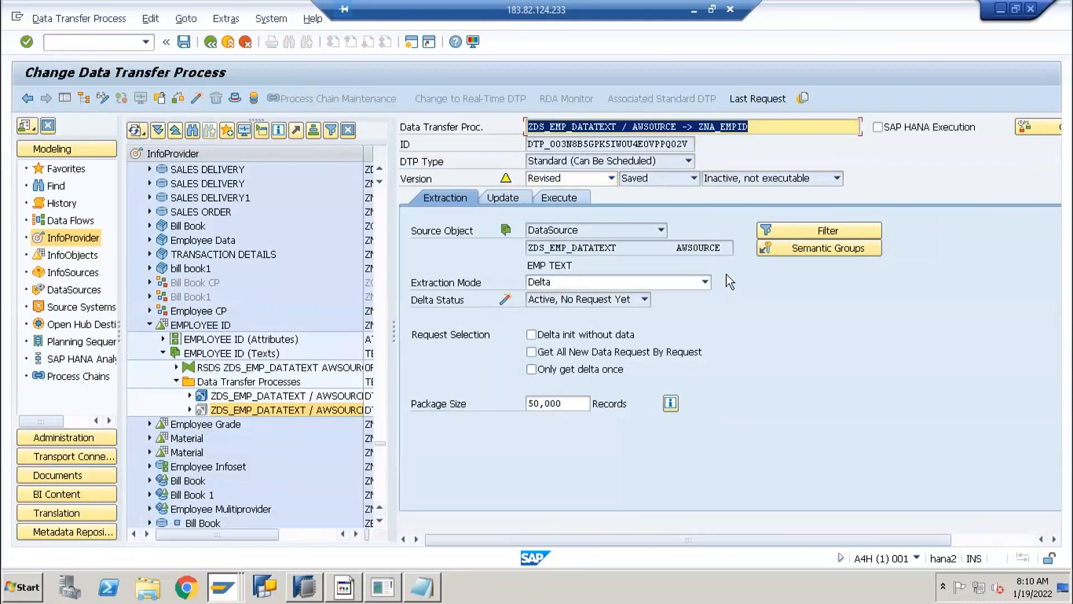
{"action": "left_click", "coordinate": [1023, 539]}
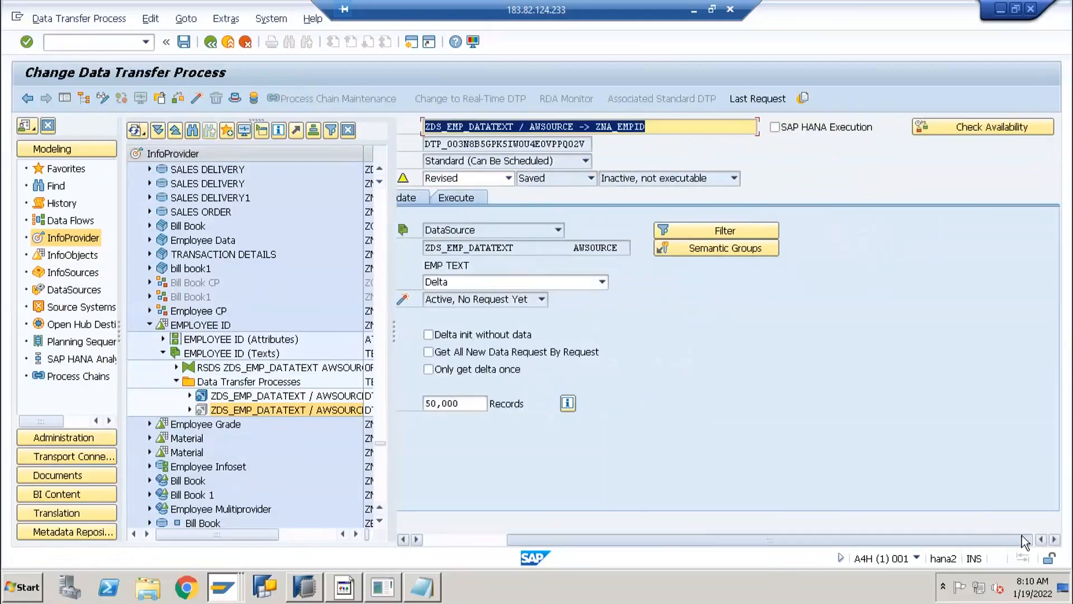
{"action": "left_click_drag", "start_coordinate": [562, 508], "coordinate": [473, 498]}
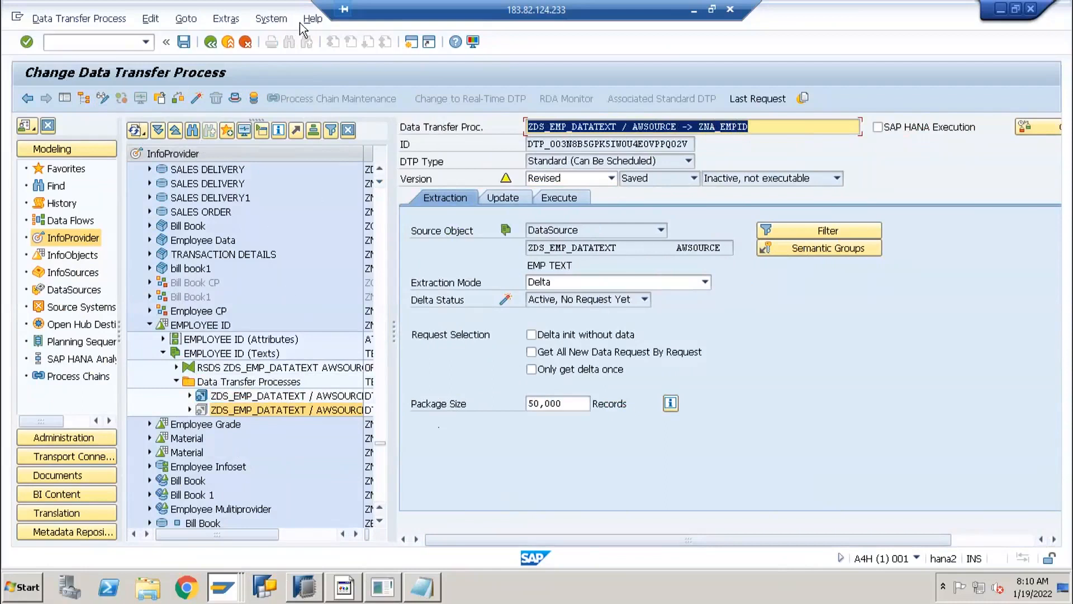
{"action": "left_click", "coordinate": [227, 45]}
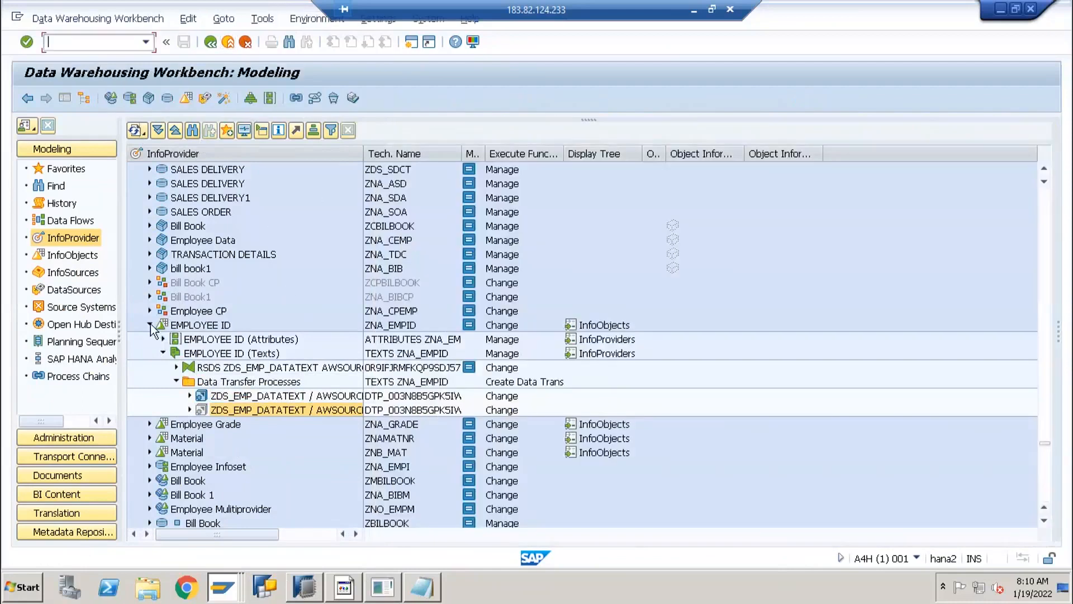
{"action": "left_click", "coordinate": [150, 324]}
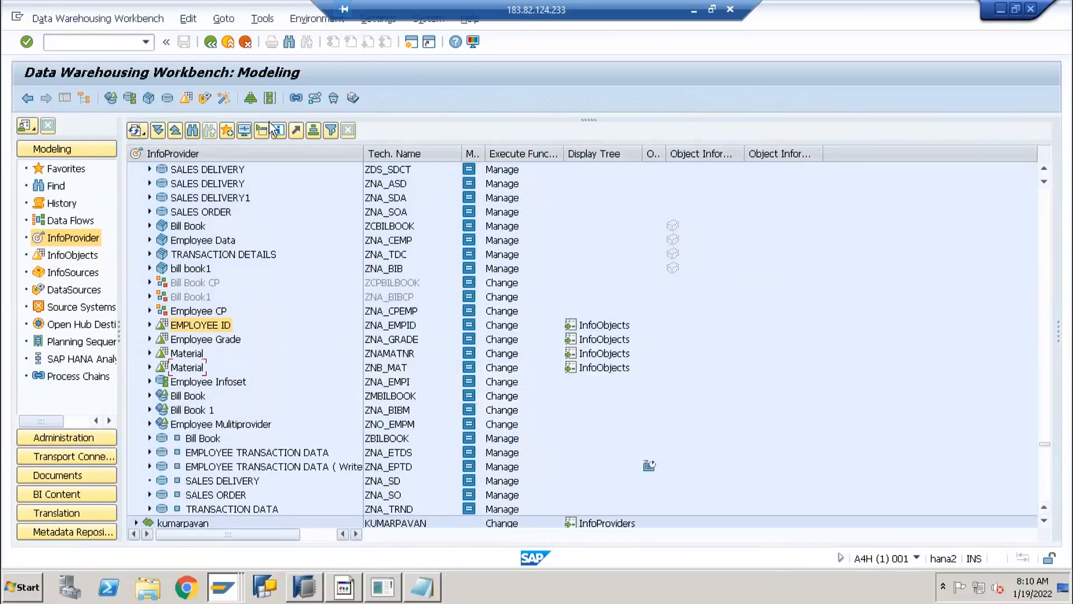
Search the InfoProvider tree for ja_info to return to InfoArea for Fast Track.
{"action": "left_click", "coordinate": [192, 134]}
{"action": "type", "text": "ja"}
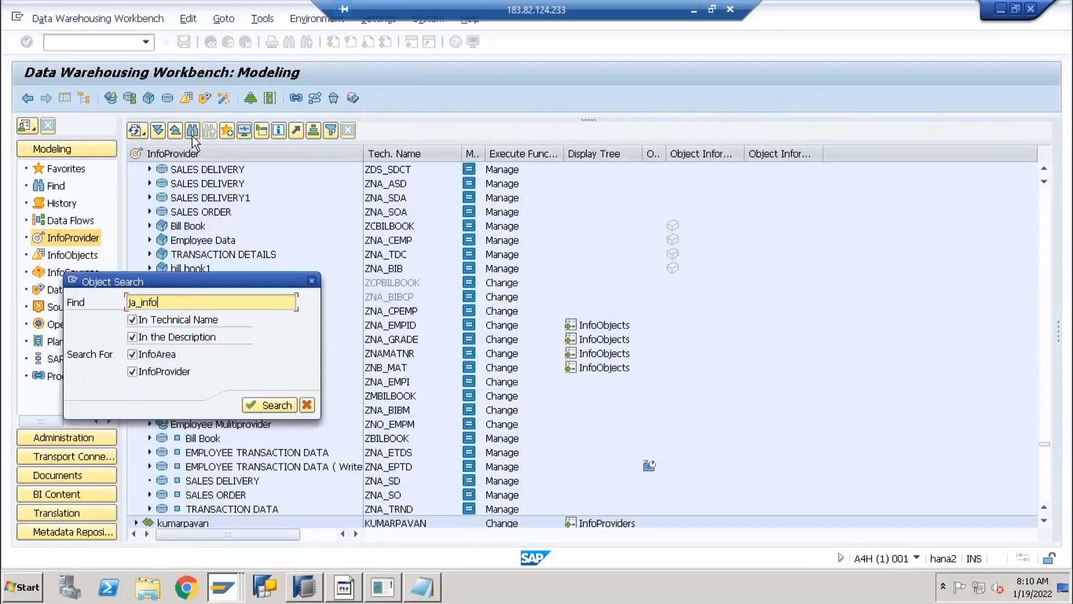
{"action": "type", "text": "_info"}
{"action": "key", "text": "Return"}
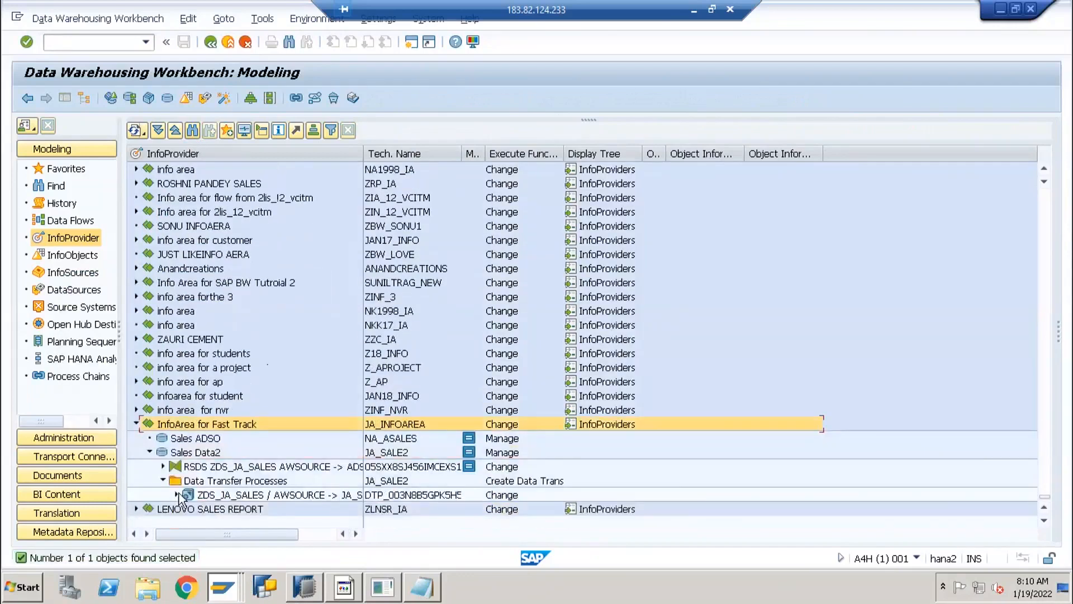
Open the data transfer process from ZDS_JA_SALES to JA_SALE2 and execute it.
{"action": "double_click", "coordinate": [193, 495]}
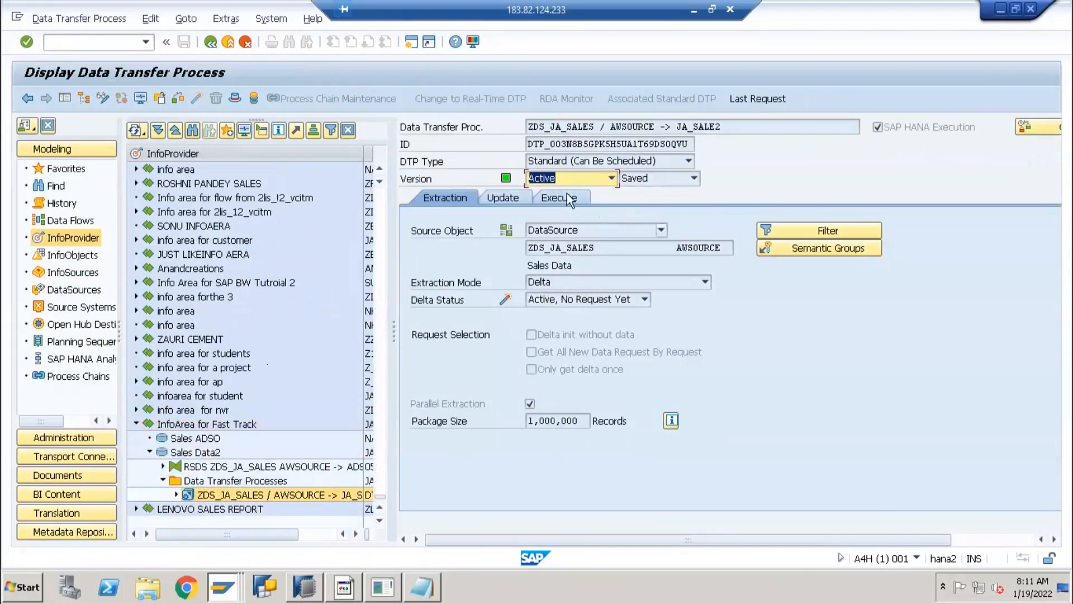
{"action": "left_click", "coordinate": [567, 196]}
{"action": "left_click", "coordinate": [755, 370]}
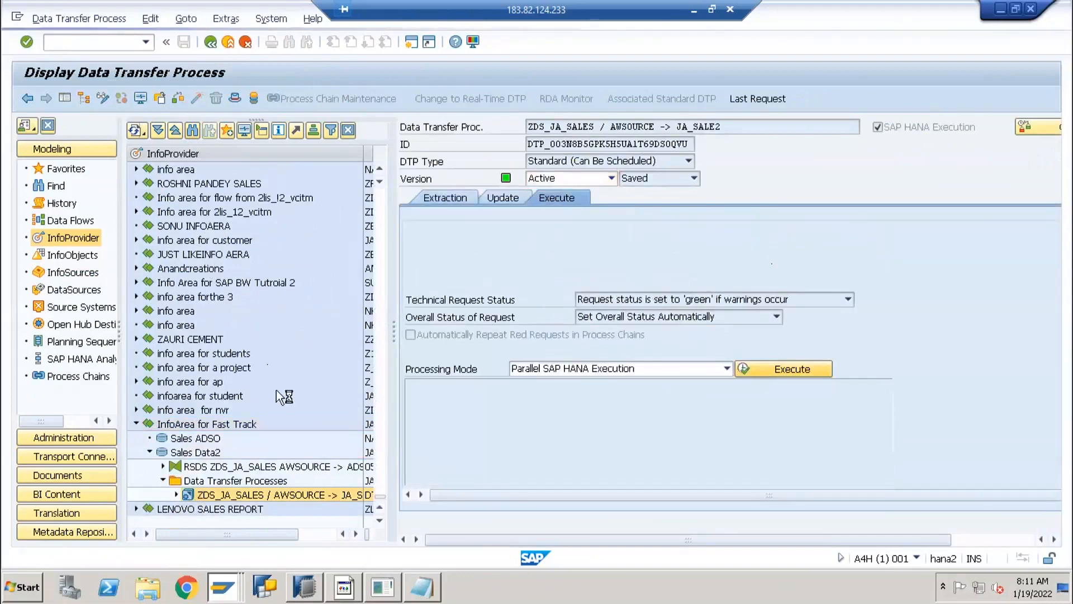
Check the data transfer request's monitor, then review the extraction settings of the ZDS_JA_SALES to JA_SALE2 process in change mode.
{"action": "left_click", "coordinate": [224, 384]}
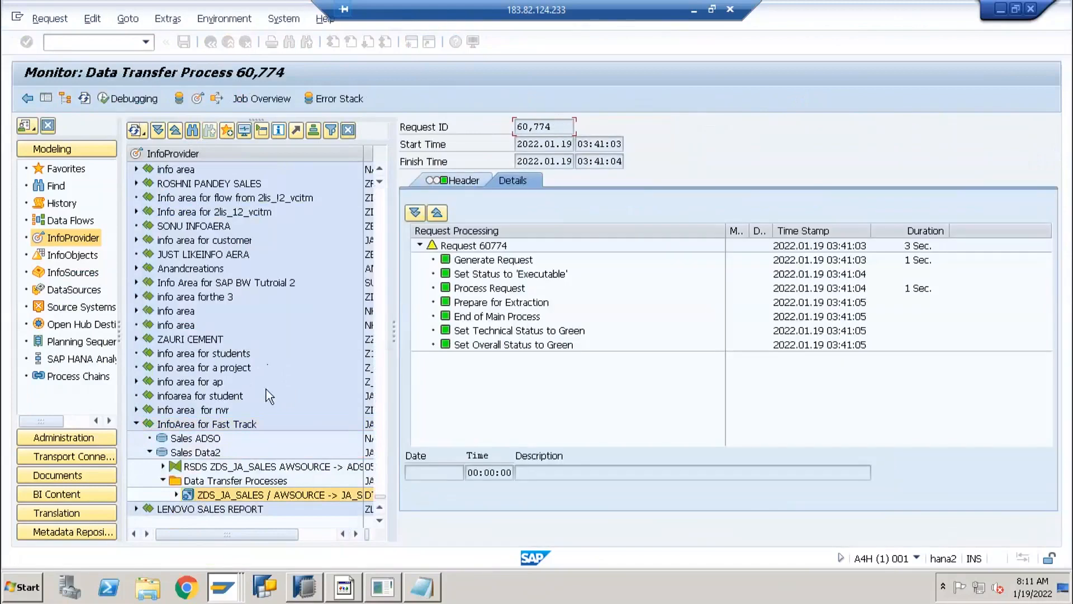
{"action": "left_click", "coordinate": [219, 495]}
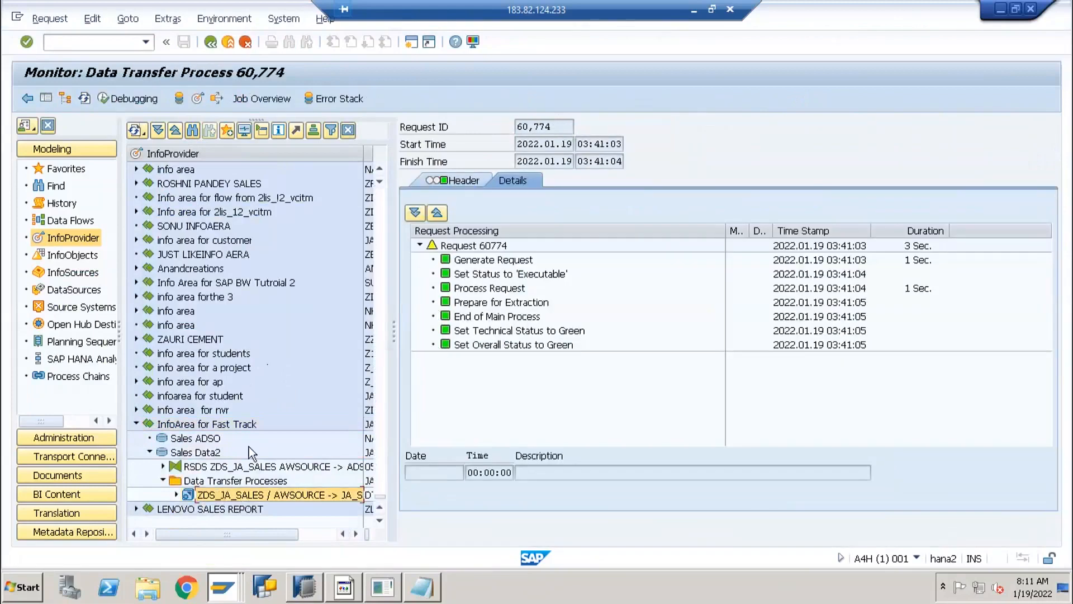
{"action": "double_click", "coordinate": [223, 495]}
{"action": "left_click", "coordinate": [108, 99]}
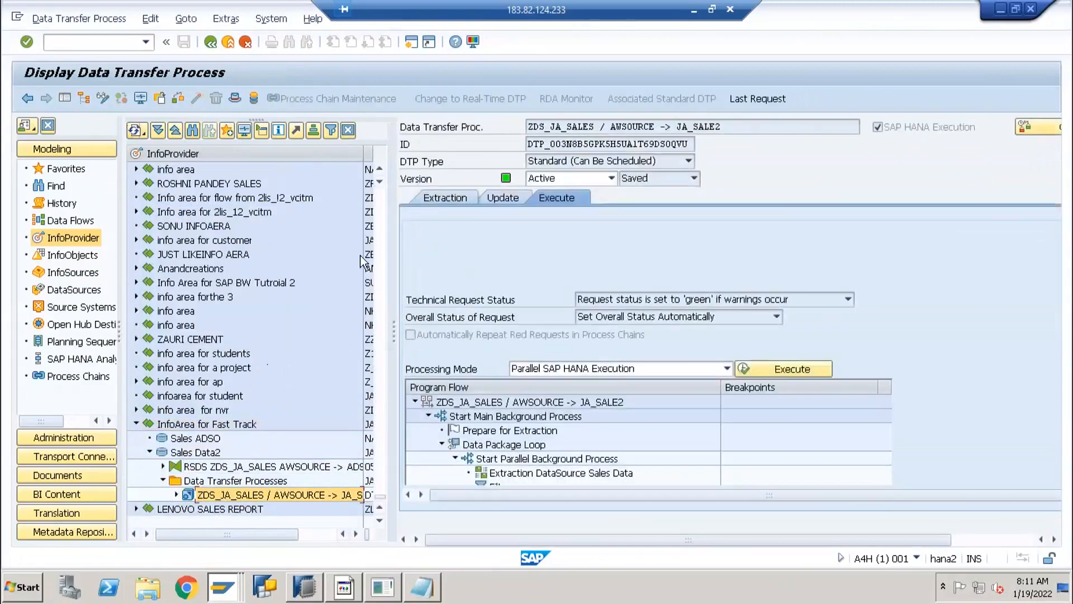
{"action": "left_click", "coordinate": [455, 199]}
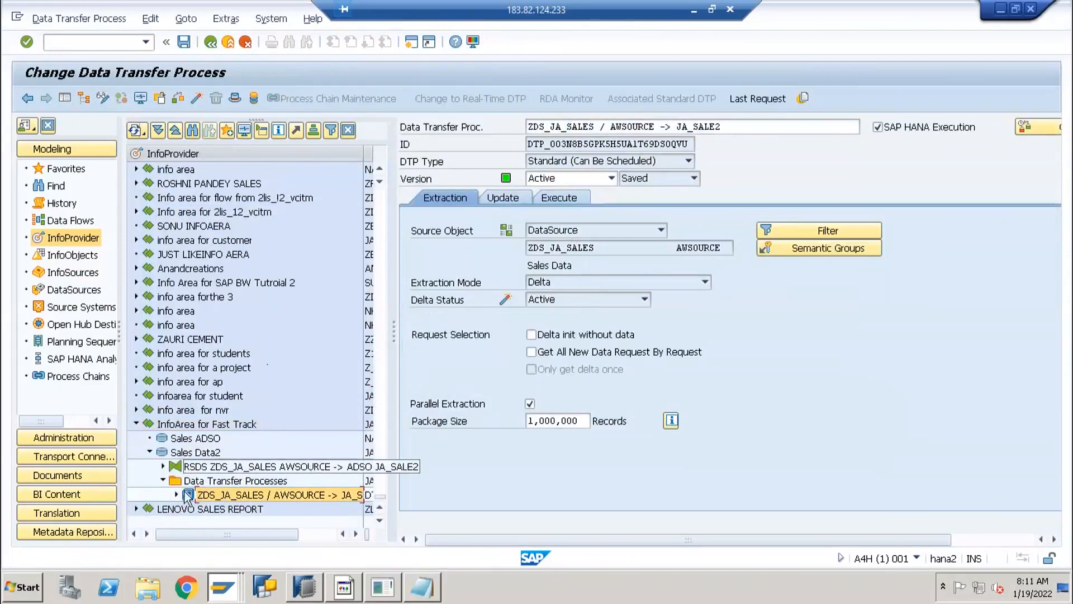
Create an InfoPackage with the description ZDS_JA_SALES for the Sales Data DataSource under the JA_SALE2 transformation.
{"action": "left_click", "coordinate": [162, 466]}
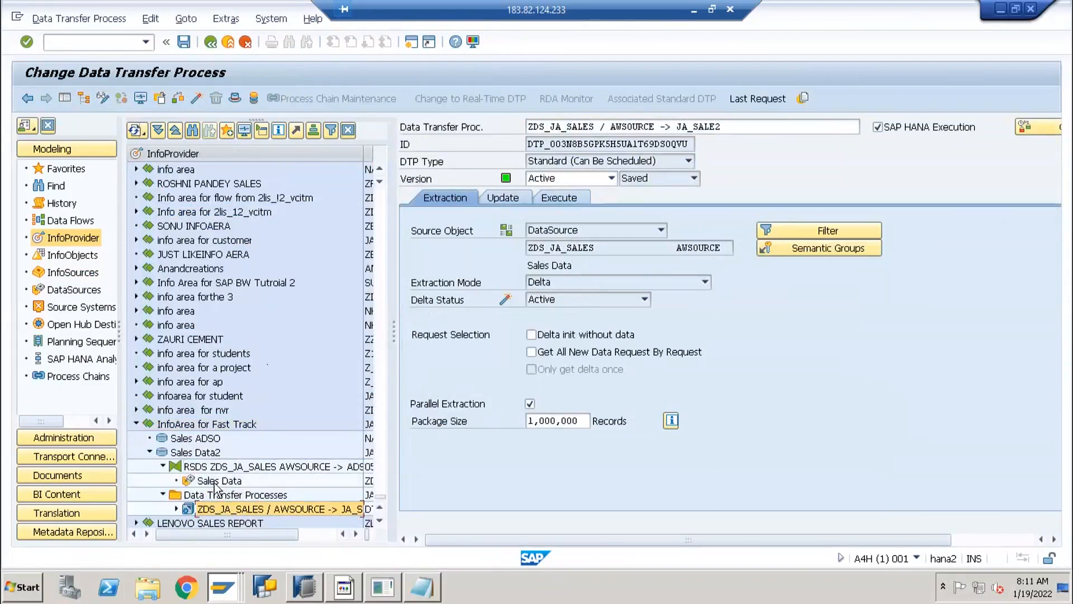
{"action": "left_click", "coordinate": [216, 482]}
{"action": "right_click", "coordinate": [215, 484]}
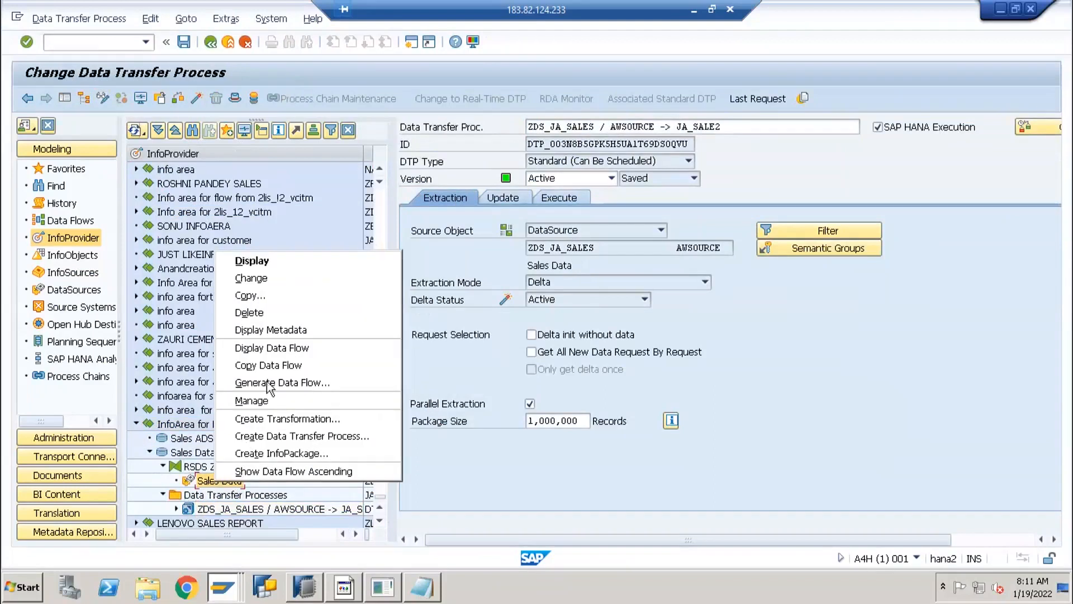
{"action": "left_click", "coordinate": [261, 453]}
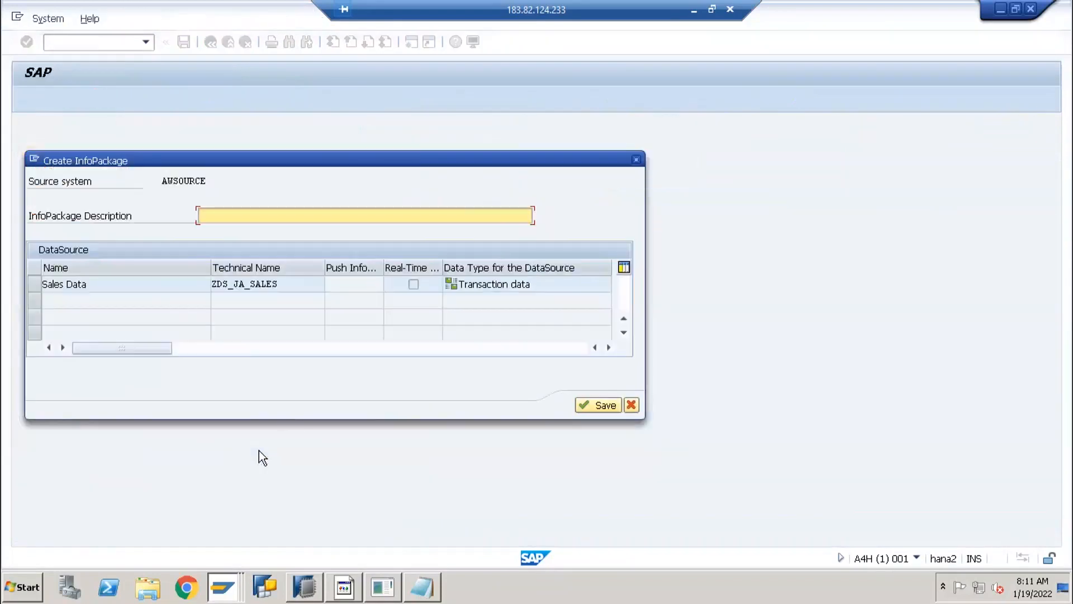
{"action": "double_click", "coordinate": [287, 286]}
{"action": "key", "text": "ctrl+c"}
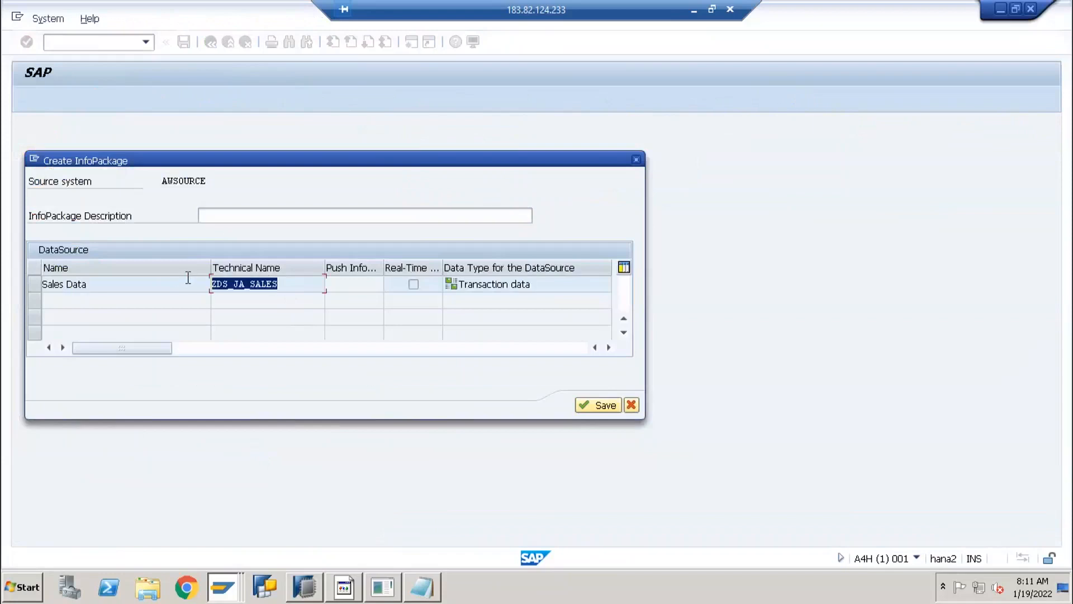
{"action": "left_click", "coordinate": [266, 211]}
{"action": "key", "text": "ctrl+v"}
{"action": "key", "text": "Return"}
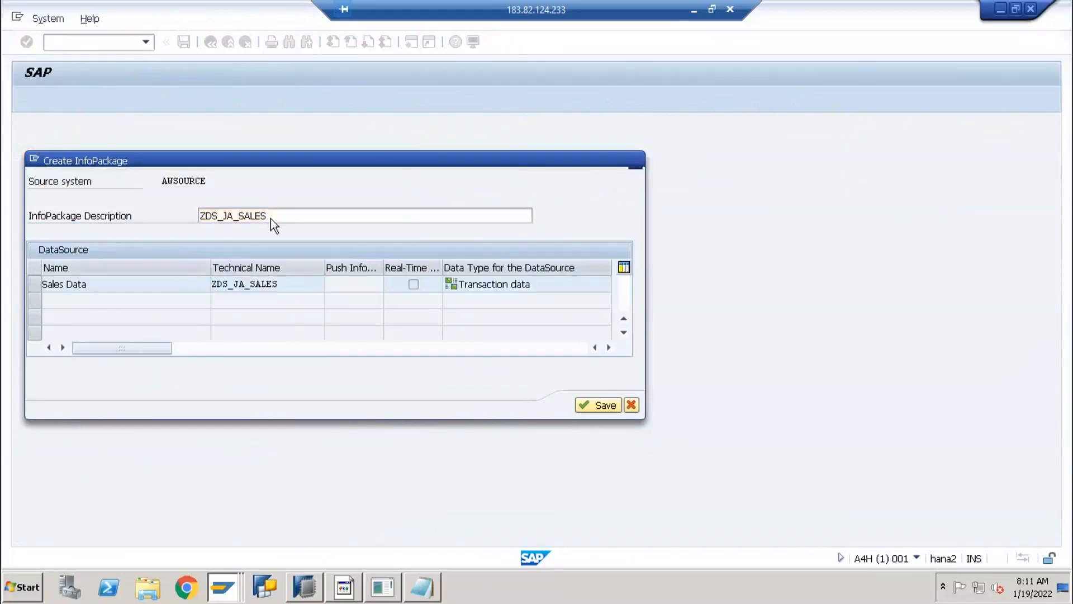
Start the ZDS_JA_SALES InfoPackage load immediately, allow the file access, and check the load request in the monitor.
{"action": "left_click", "coordinate": [710, 232]}
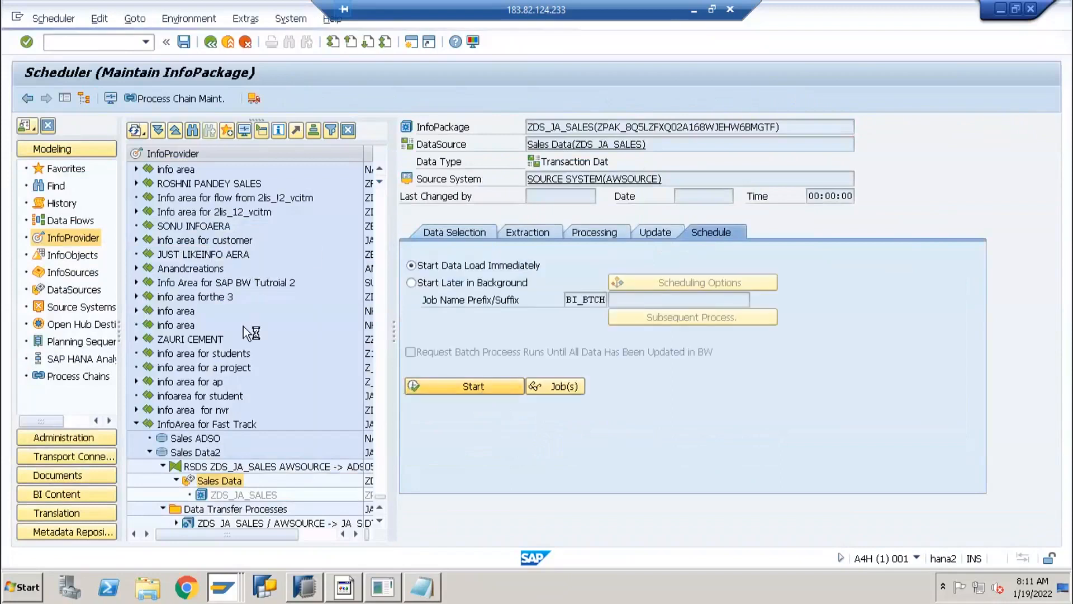
{"action": "left_click", "coordinate": [332, 324]}
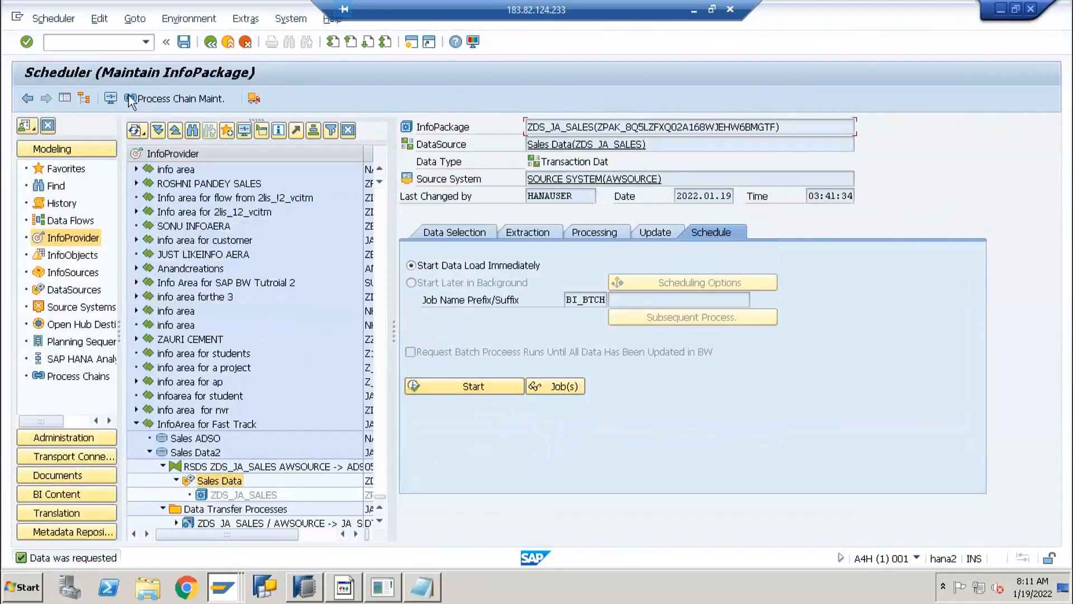
{"action": "left_click", "coordinate": [256, 97]}
{"action": "left_click", "coordinate": [154, 183]}
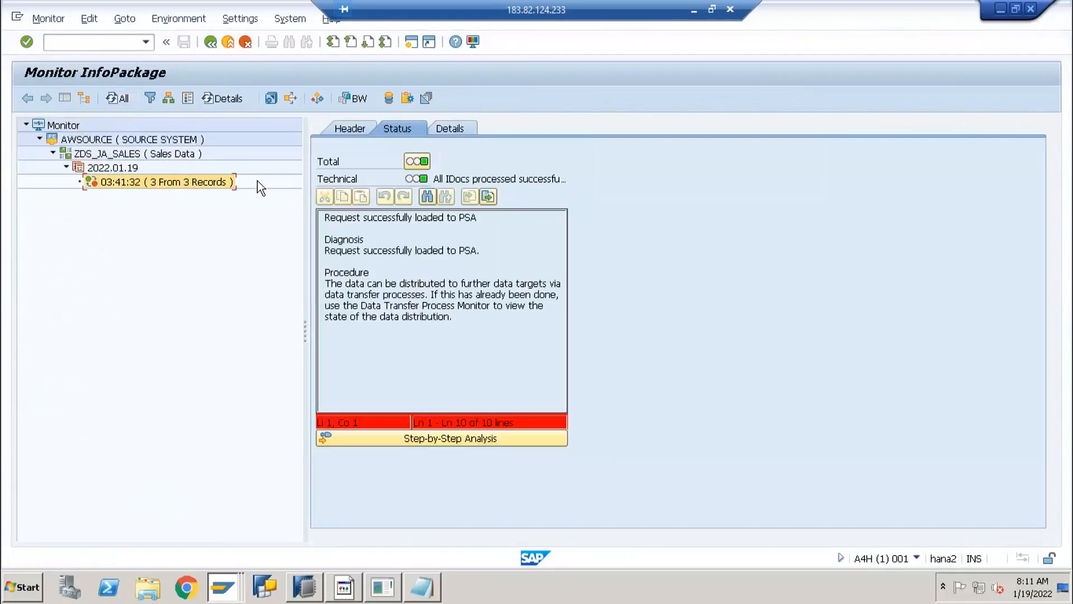
{"action": "key", "text": "F3"}
Run the ZDS_JA_SALES InfoPackage load a second time, allowing access to Sales File.csv.
{"action": "scroll", "coordinate": [227, 521], "scroll_direction": "down", "scroll_amount": 1}
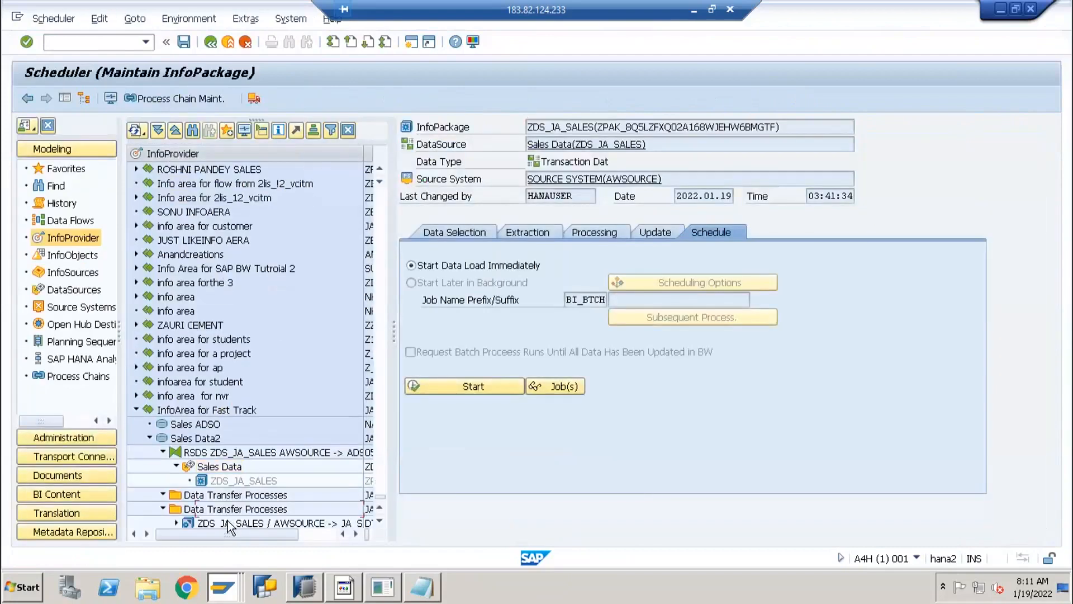
{"action": "left_click", "coordinate": [227, 522]}
{"action": "left_click", "coordinate": [476, 390]}
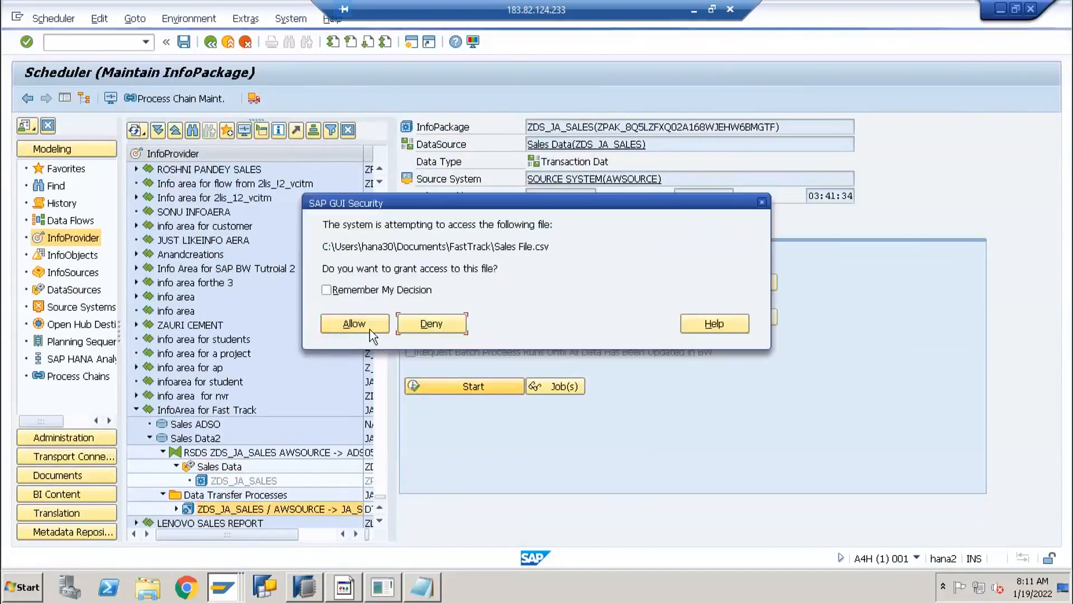
{"action": "left_click", "coordinate": [354, 324]}
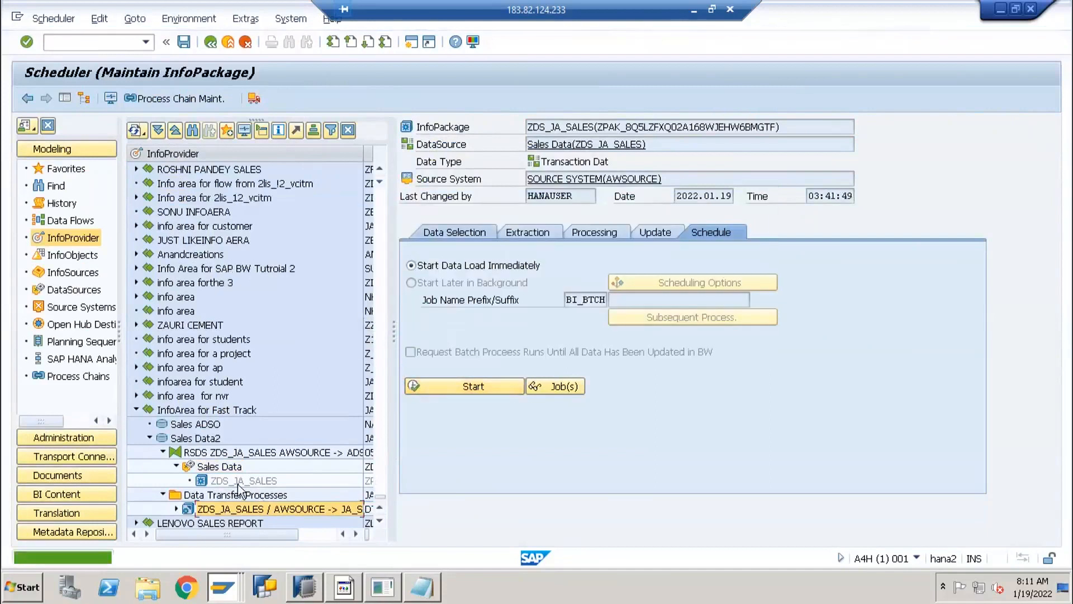
Execute the data transfer process from ZDS_JA_SALES to JA_SALE2 and refresh its request monitor.
{"action": "double_click", "coordinate": [189, 508]}
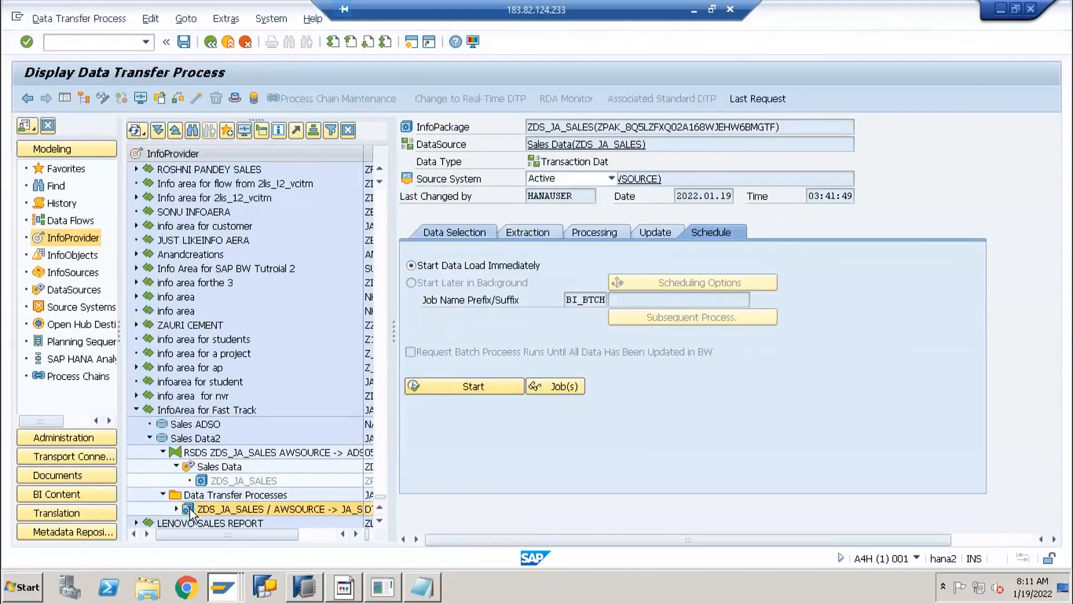
{"action": "left_click", "coordinate": [559, 200]}
{"action": "left_click", "coordinate": [751, 369]}
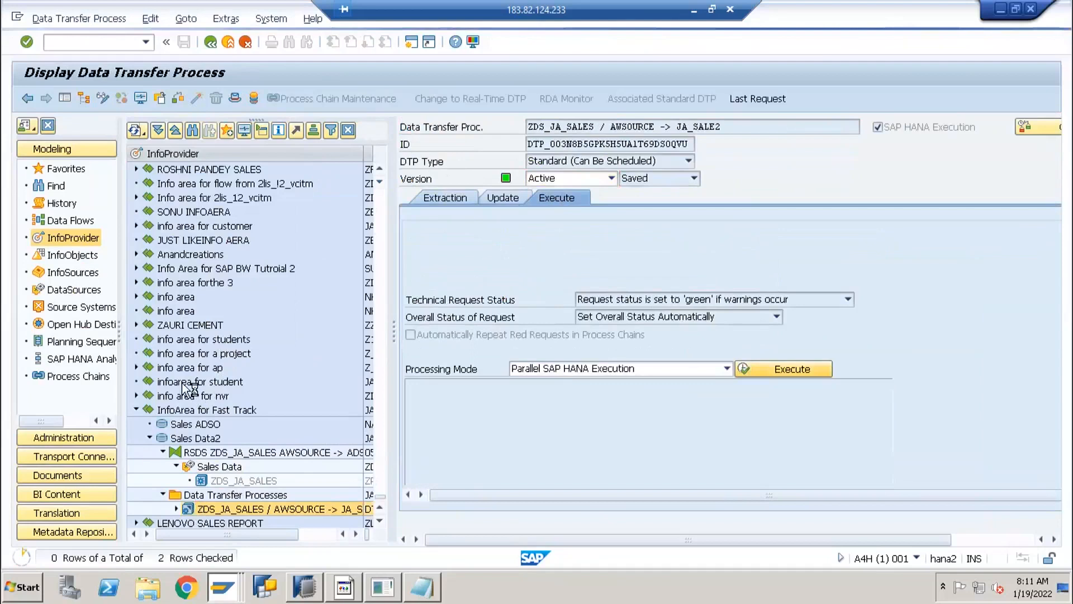
{"action": "left_click", "coordinate": [221, 316]}
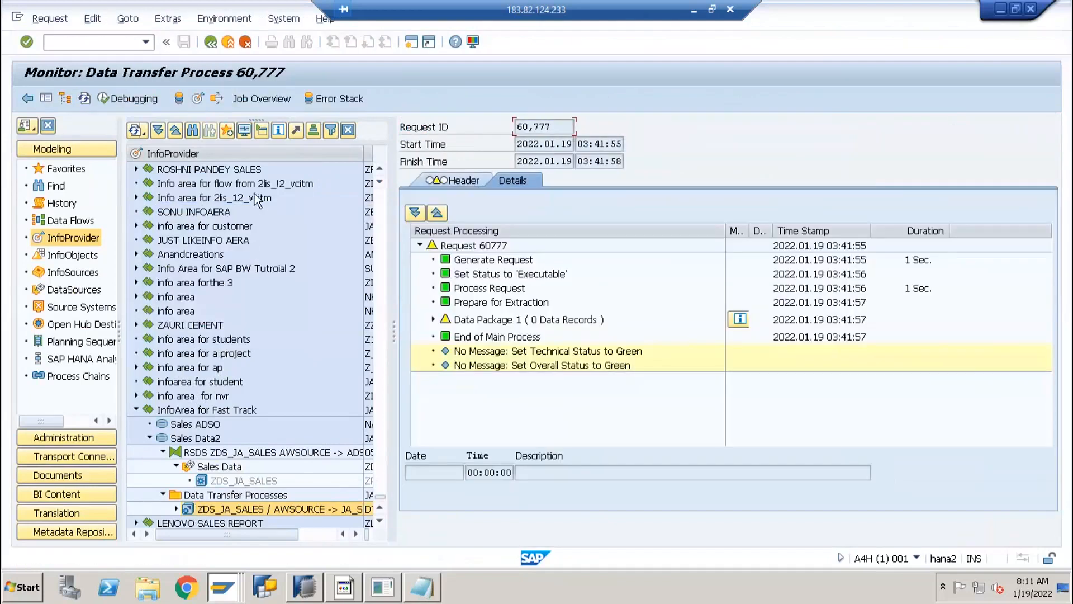
{"action": "left_click", "coordinate": [87, 101]}
{"action": "left_click", "coordinate": [475, 321]}
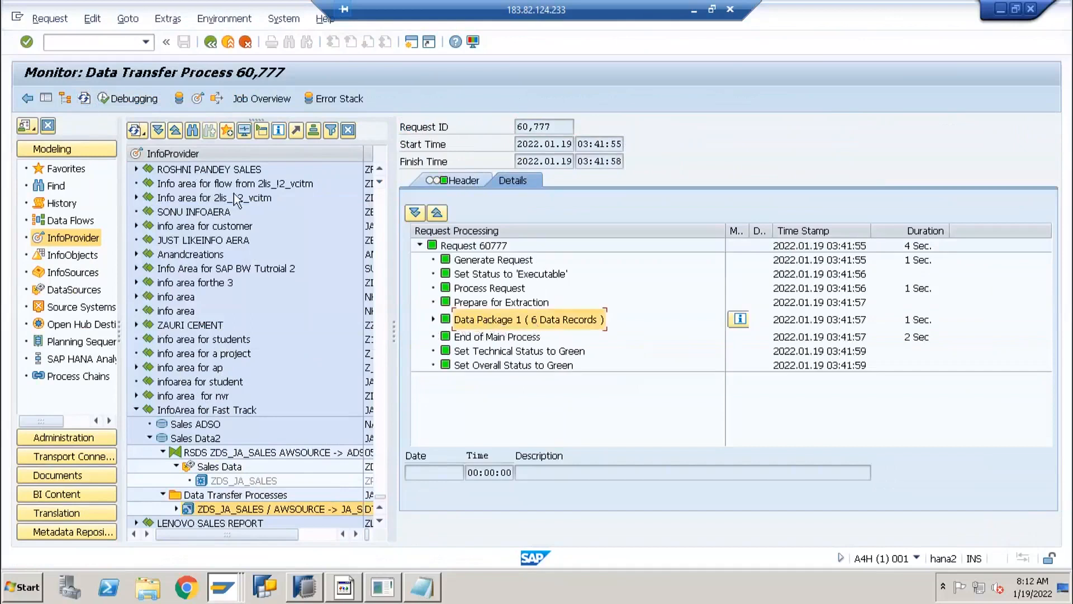
Open the management view of JA_SALE2 and activate both load requests in the background, request by request.
{"action": "left_click", "coordinate": [197, 102]}
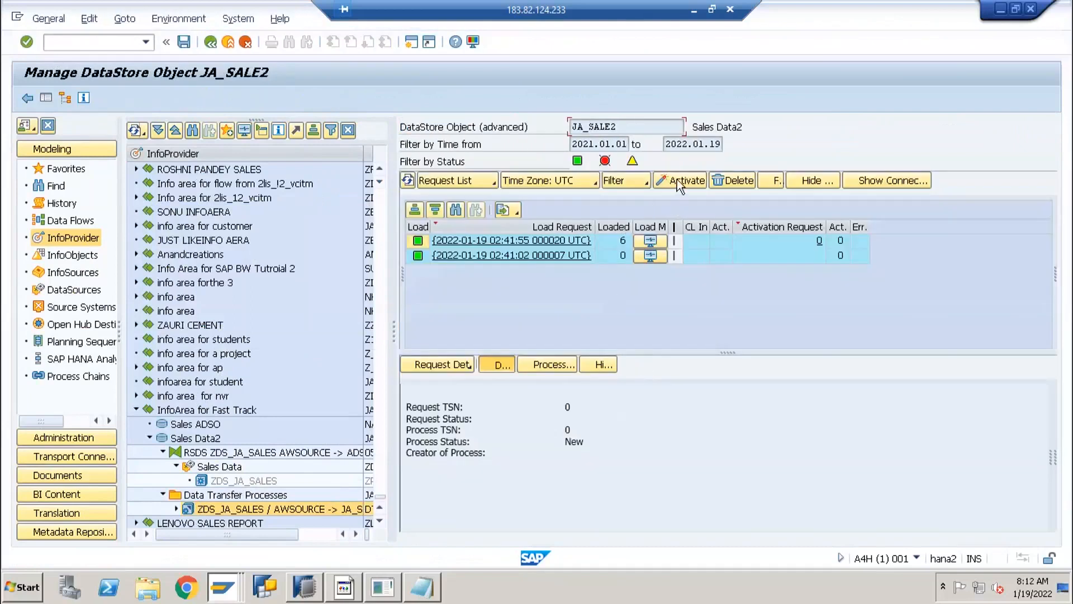
{"action": "left_click", "coordinate": [679, 182]}
{"action": "left_click", "coordinate": [379, 440]}
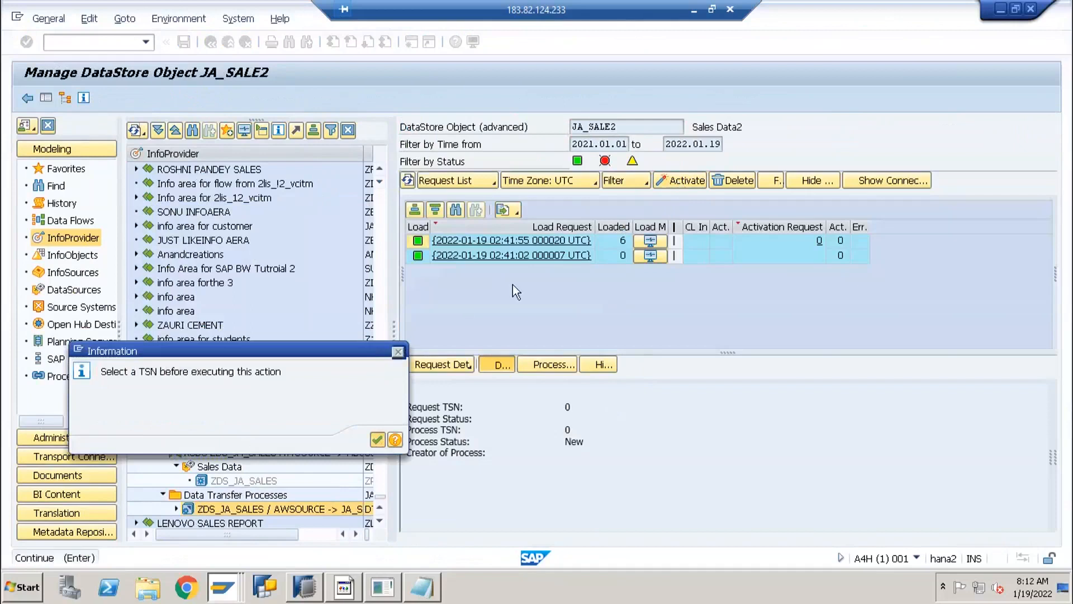
{"action": "left_click", "coordinate": [699, 243]}
{"action": "left_click", "coordinate": [696, 256], "text": "shift"}
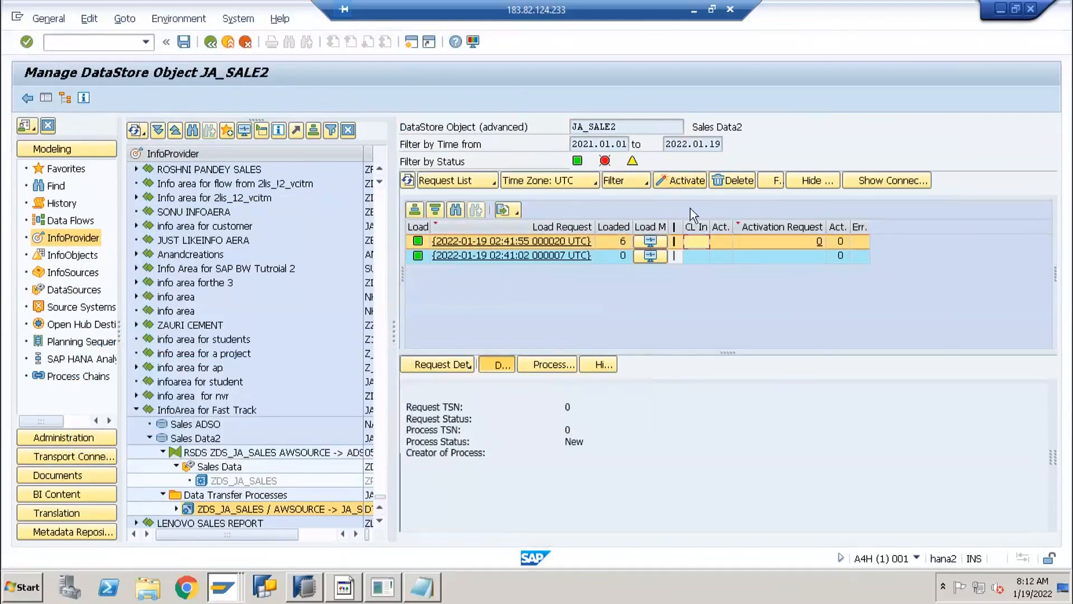
{"action": "left_click", "coordinate": [682, 180]}
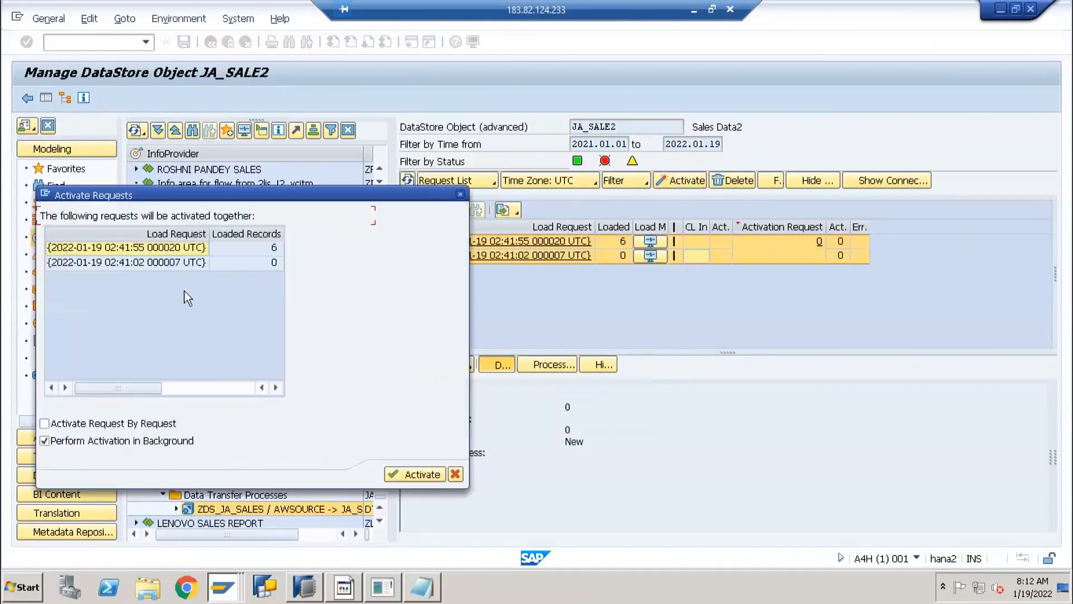
{"action": "left_click", "coordinate": [96, 425]}
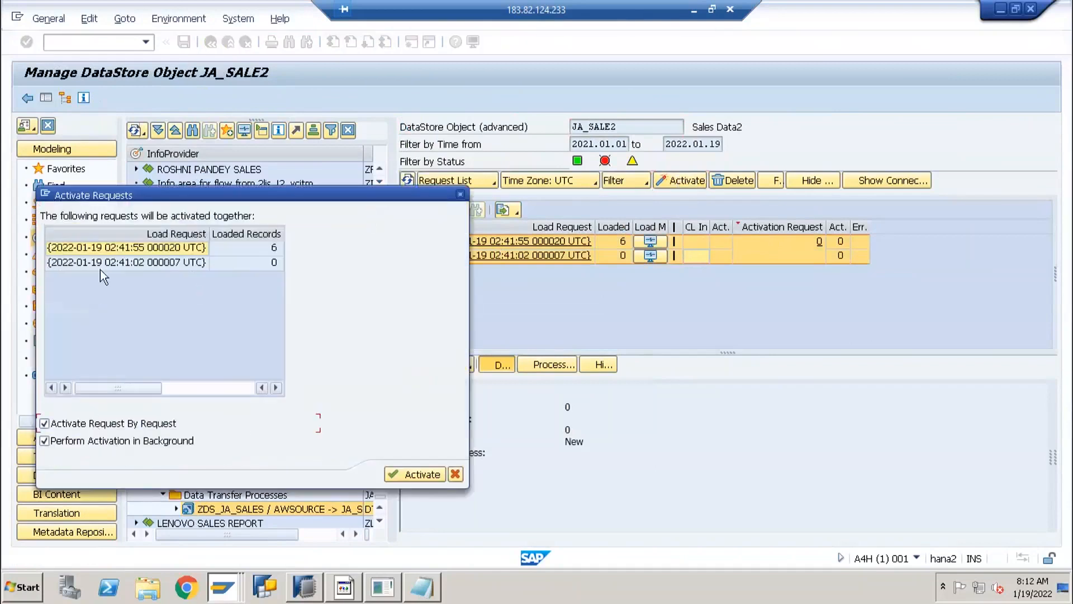
{"action": "left_click", "coordinate": [418, 475]}
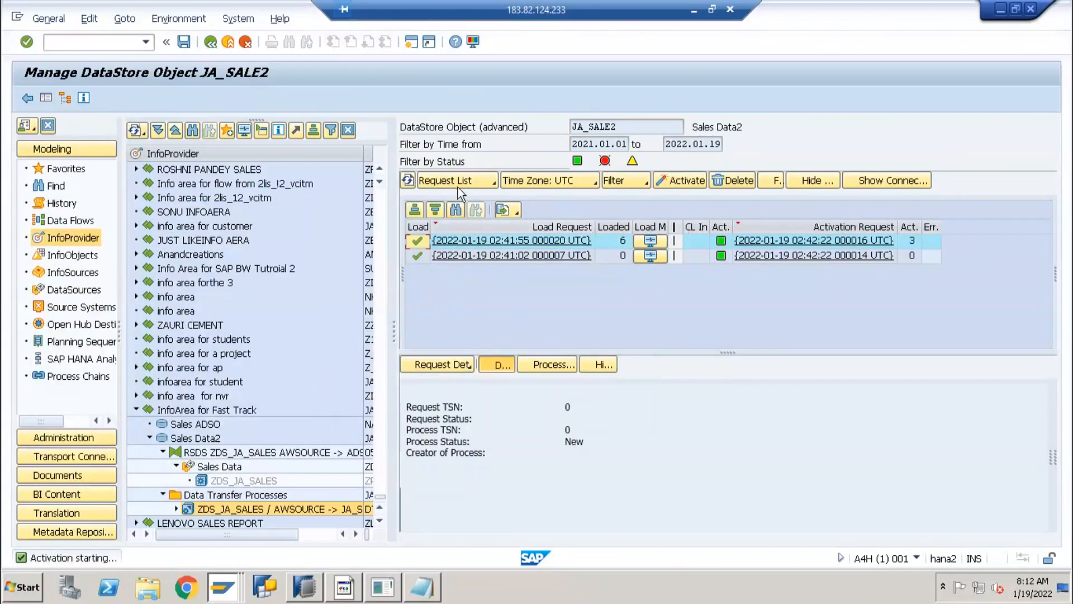
View the JA_SALE2 load requests grouped by day and by month.
{"action": "left_click", "coordinate": [486, 185]}
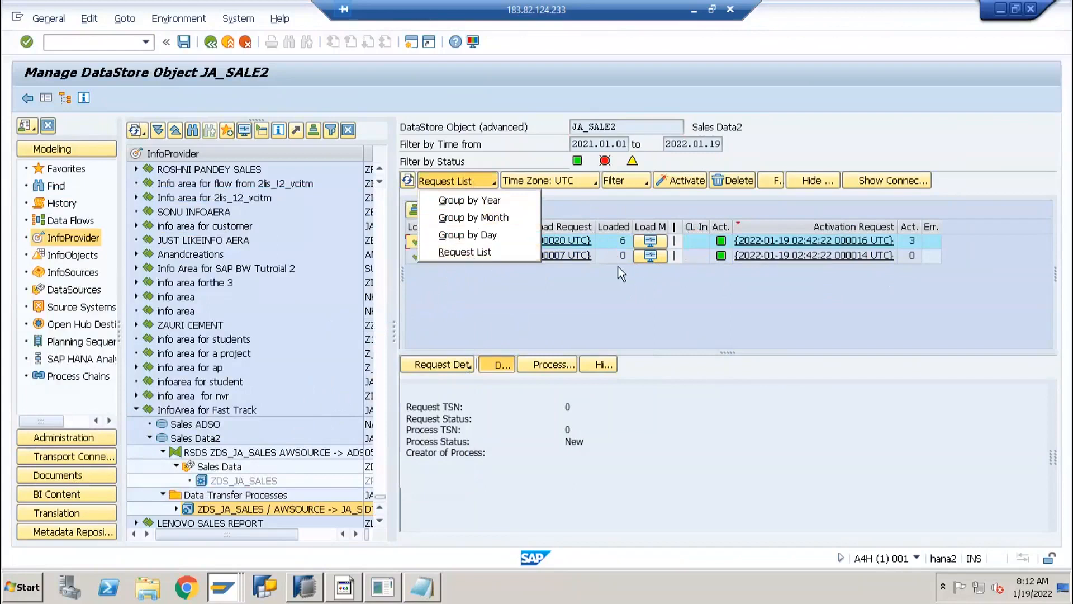
{"action": "left_click", "coordinate": [472, 234]}
{"action": "left_click", "coordinate": [447, 242]}
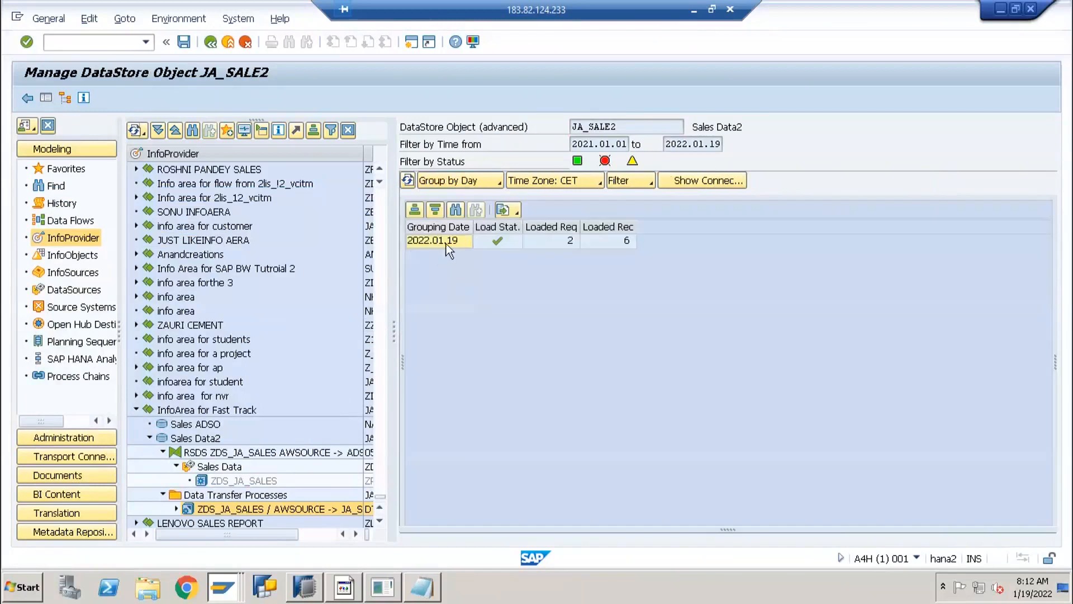
{"action": "left_click", "coordinate": [498, 180]}
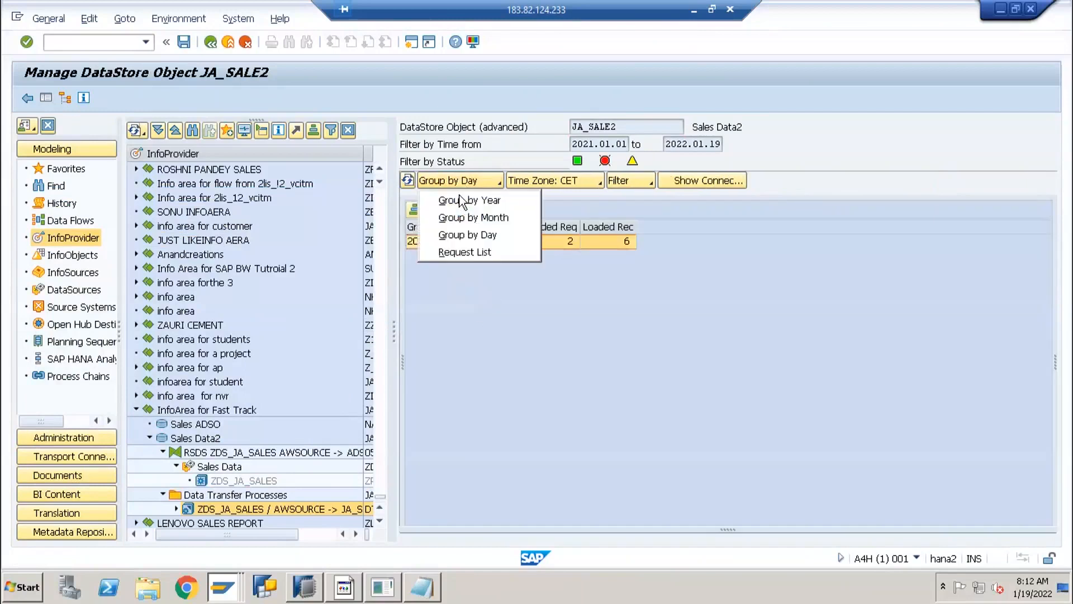
{"action": "left_click", "coordinate": [458, 220]}
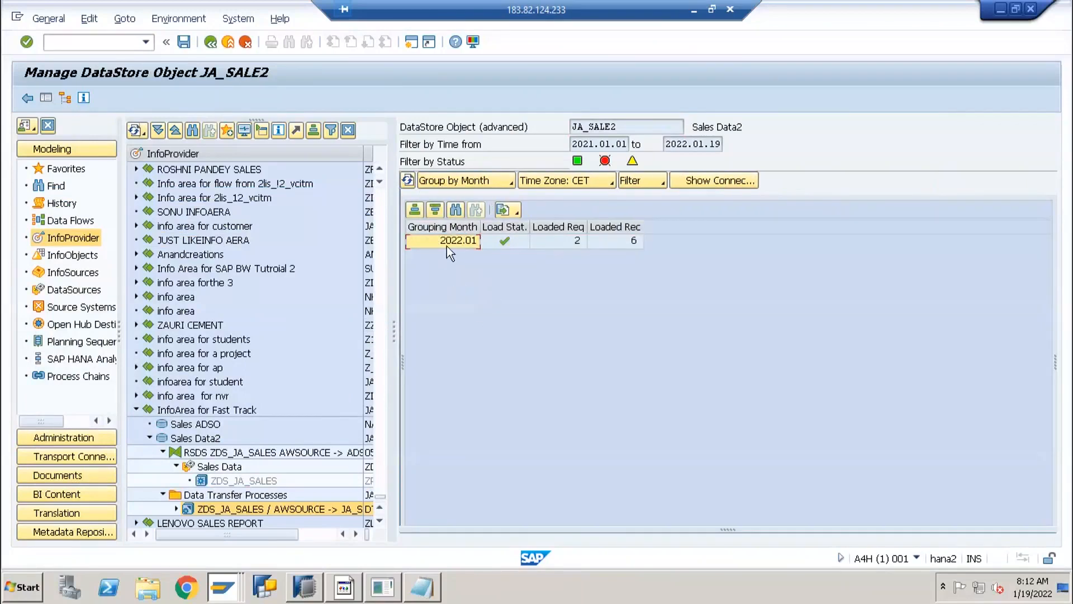
{"action": "left_click", "coordinate": [450, 243]}
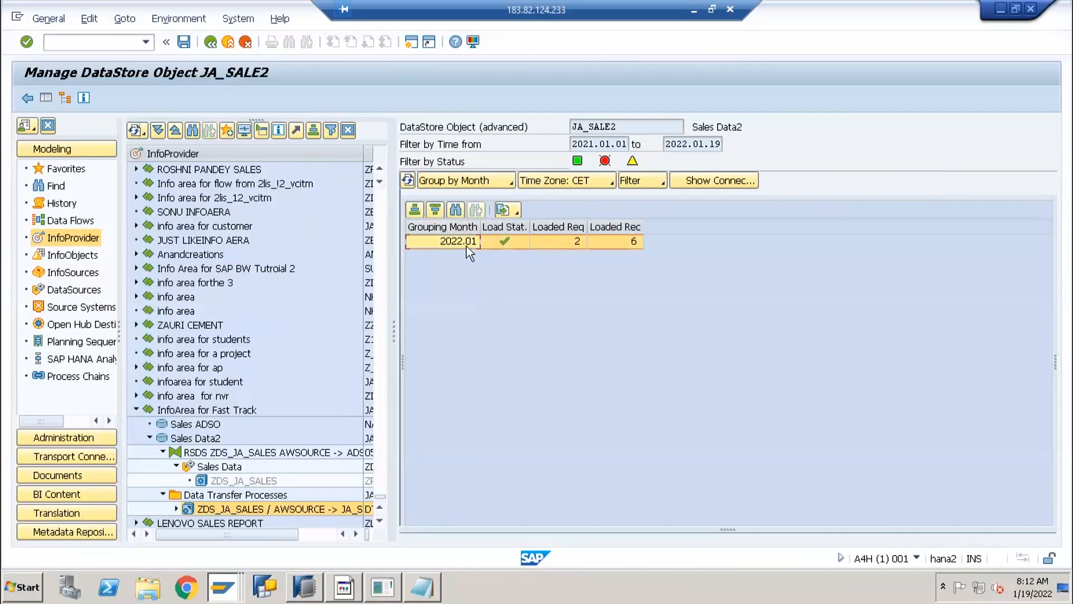
{"action": "left_click", "coordinate": [552, 242]}
{"action": "left_click", "coordinate": [613, 242]}
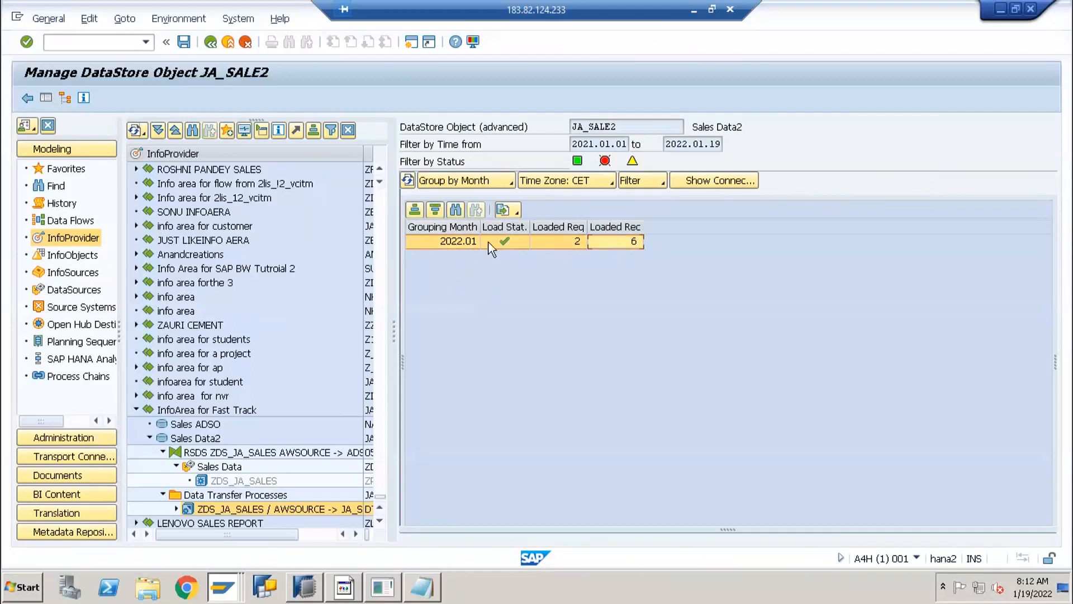
Return to the ungrouped request list and view the details of the 02:41:02 load request.
{"action": "left_click", "coordinate": [459, 179]}
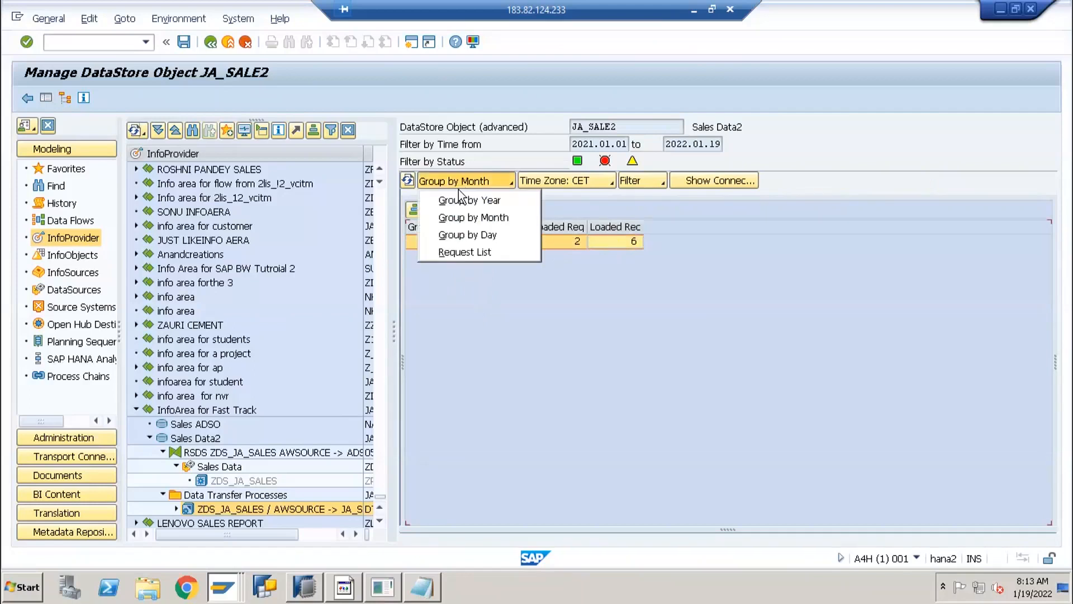
{"action": "left_click", "coordinate": [468, 252]}
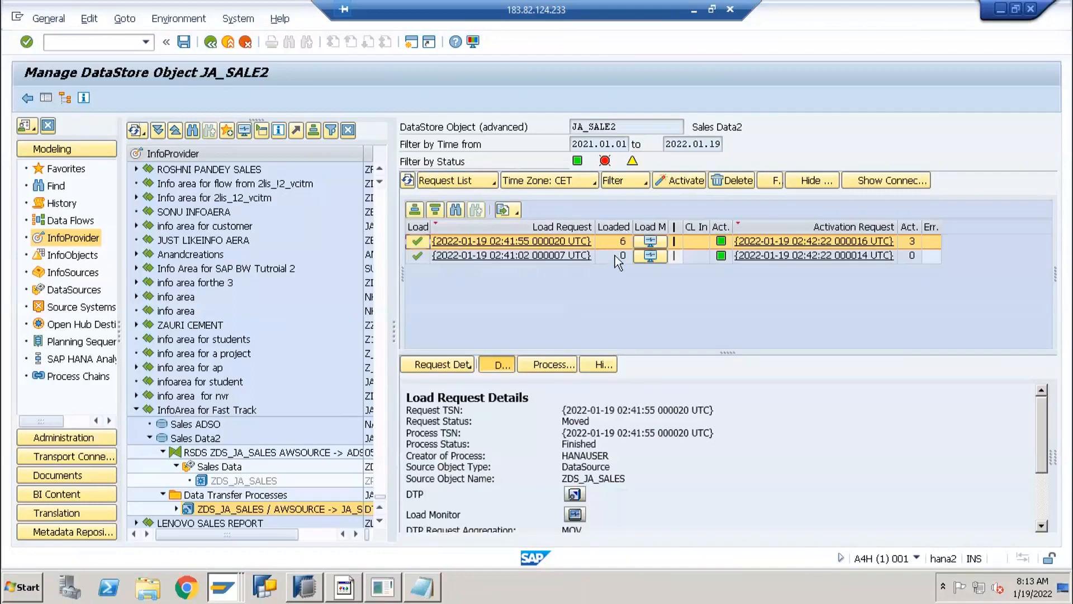
{"action": "left_click", "coordinate": [615, 256]}
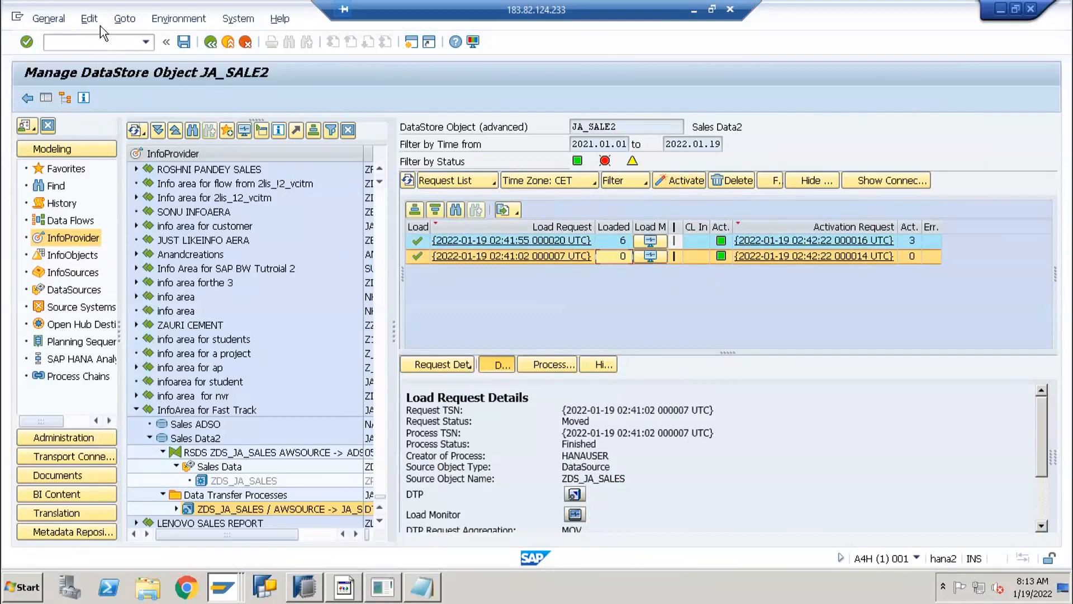
{"action": "left_click", "coordinate": [43, 14]}
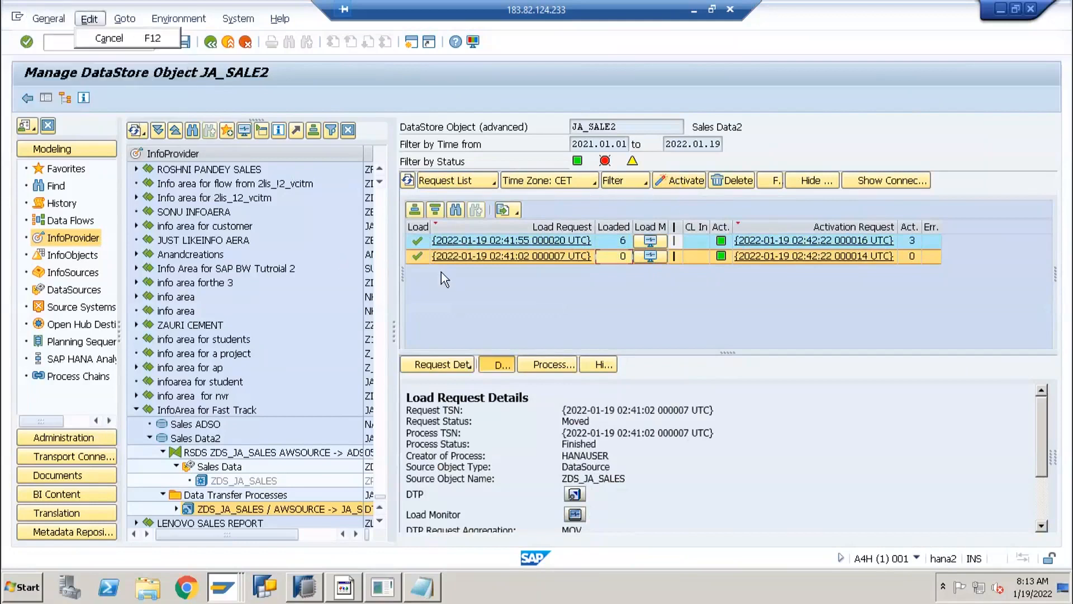
Display the active data of JA_SALE2 and list all entries of its table without selection restrictions.
{"action": "left_click", "coordinate": [441, 278]}
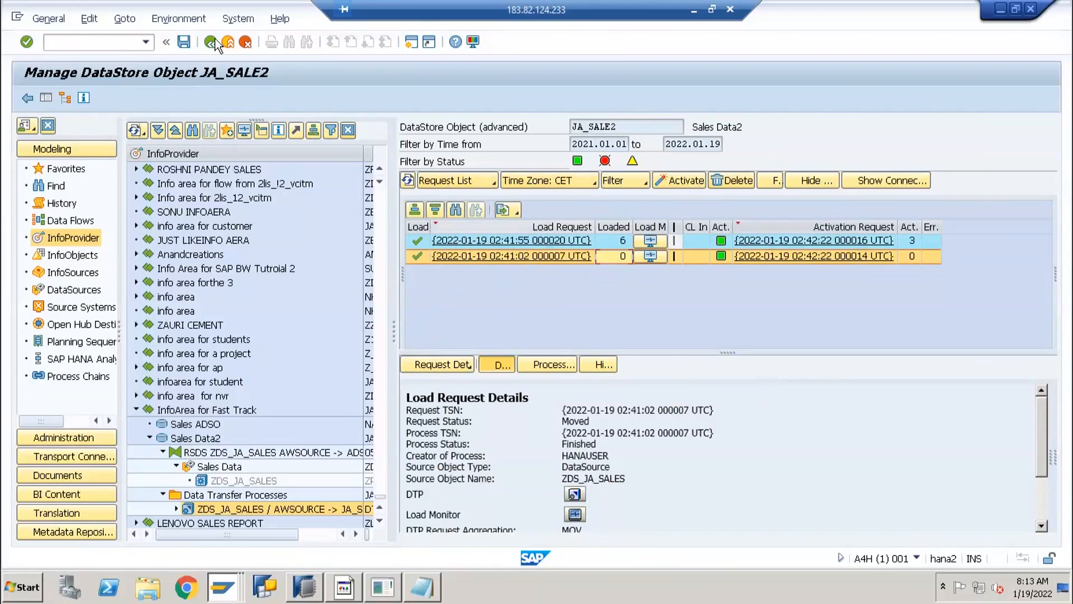
{"action": "left_click", "coordinate": [179, 19]}
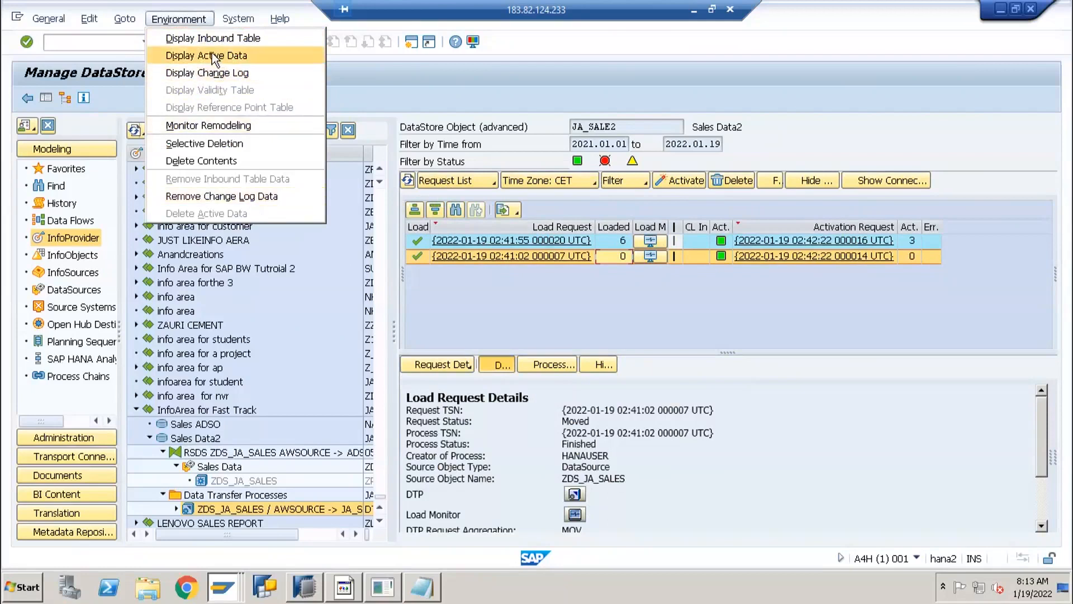
{"action": "left_click", "coordinate": [186, 56]}
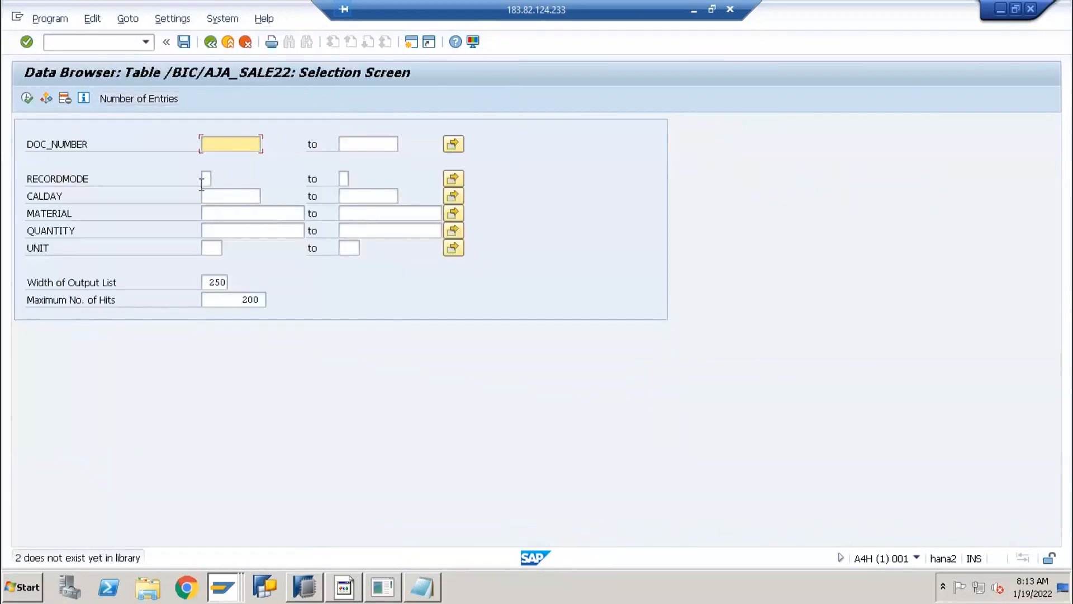
{"action": "left_click", "coordinate": [27, 98]}
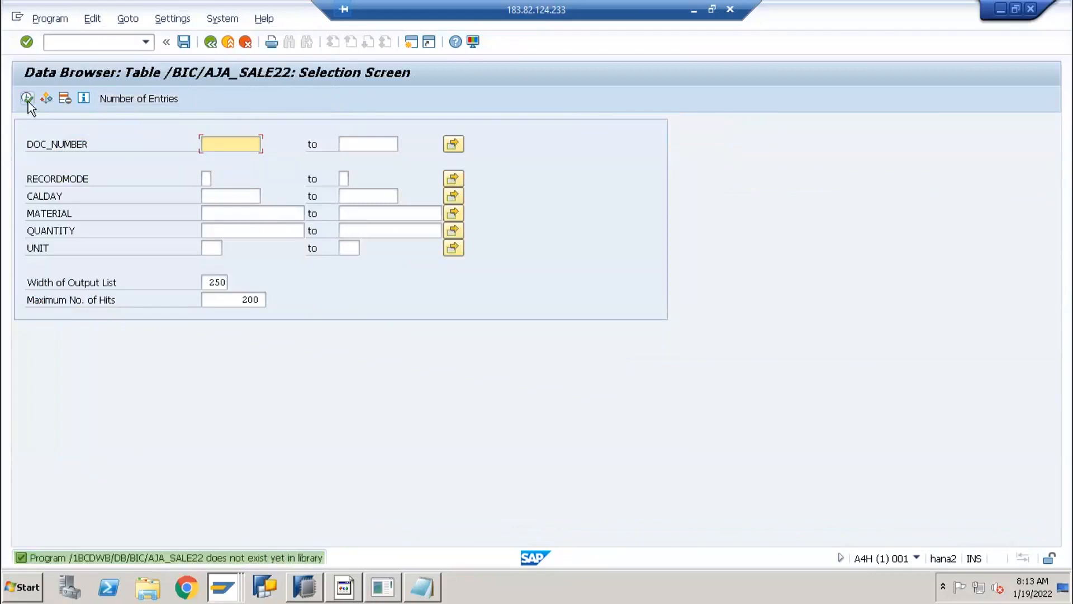
{"action": "left_click", "coordinate": [254, 143]}
{"action": "left_click", "coordinate": [255, 169]}
{"action": "left_click", "coordinate": [250, 157]}
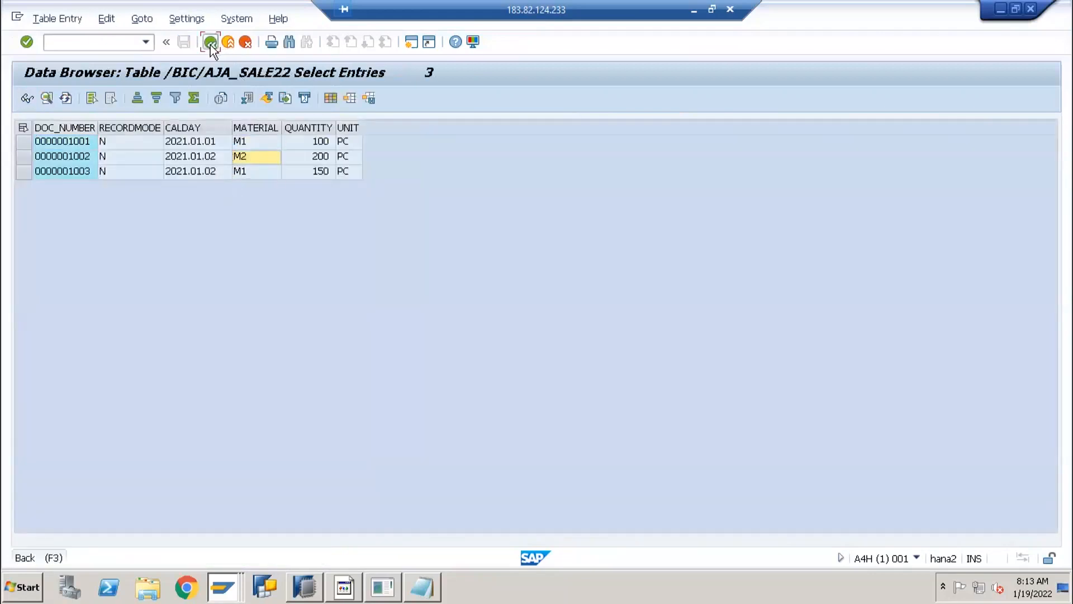
Return to the InfoProvider tree of the modeling workbench and collapse the Sales Data2 node.
{"action": "left_click", "coordinate": [210, 43]}
{"action": "left_click", "coordinate": [210, 43]}
{"action": "left_click", "coordinate": [211, 42]}
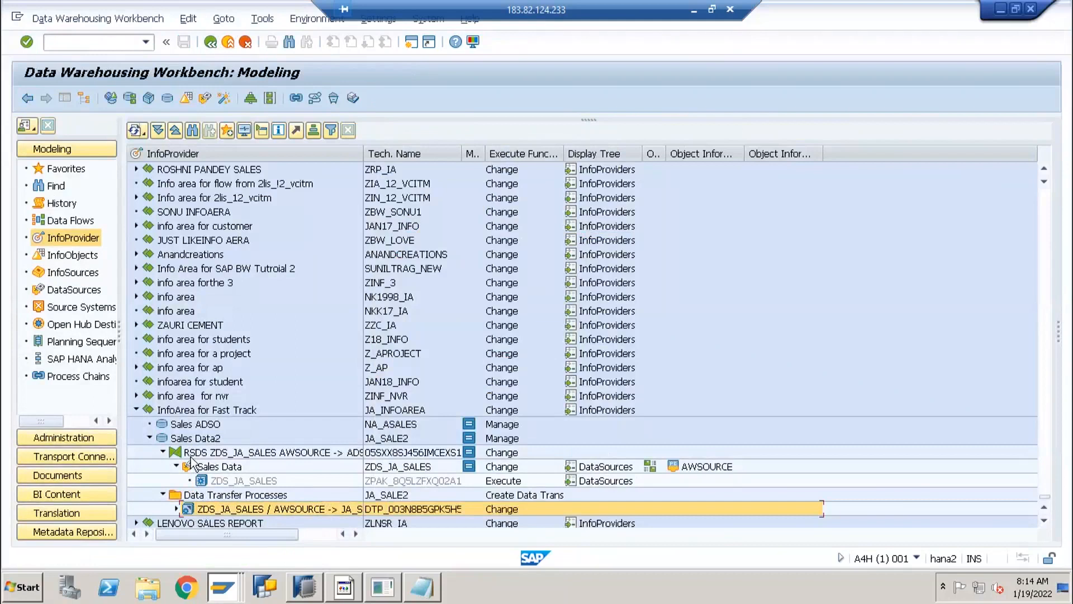
{"action": "left_click", "coordinate": [150, 439]}
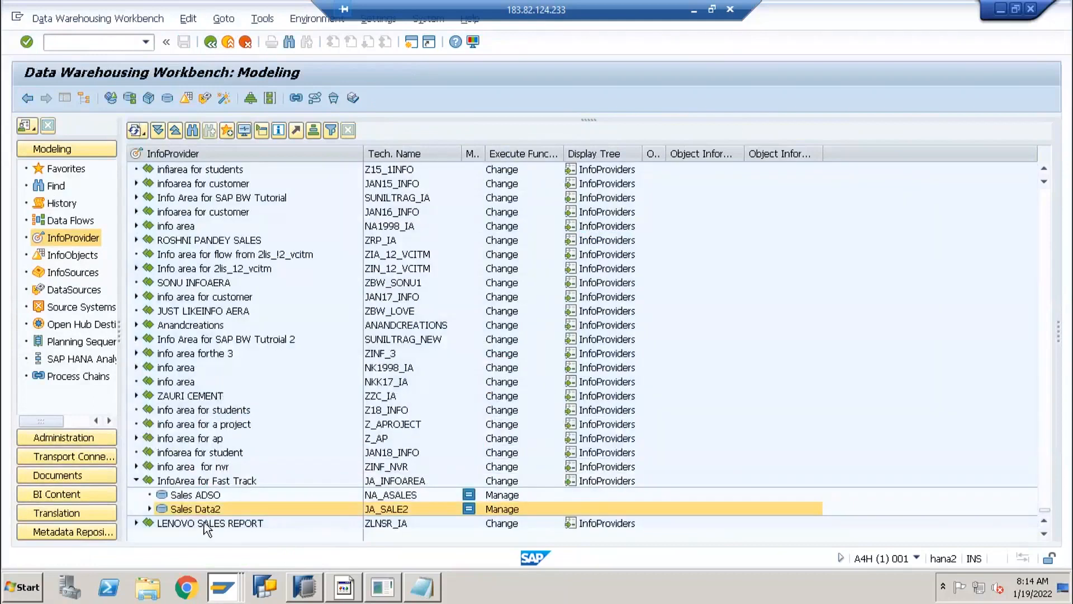
{"action": "left_click", "coordinate": [294, 589]}
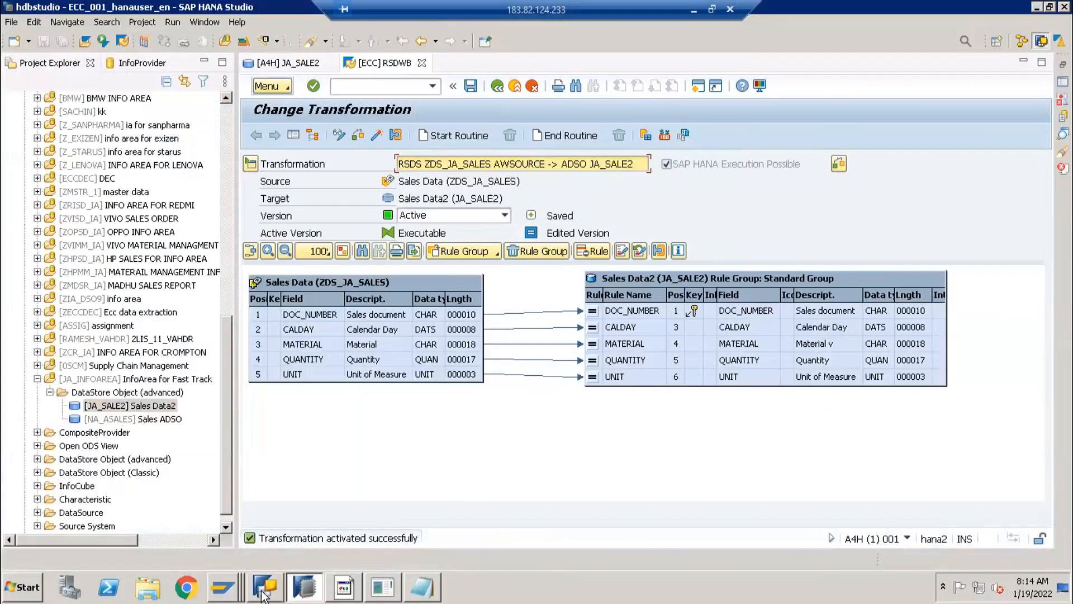
{"action": "left_click", "coordinate": [335, 589]}
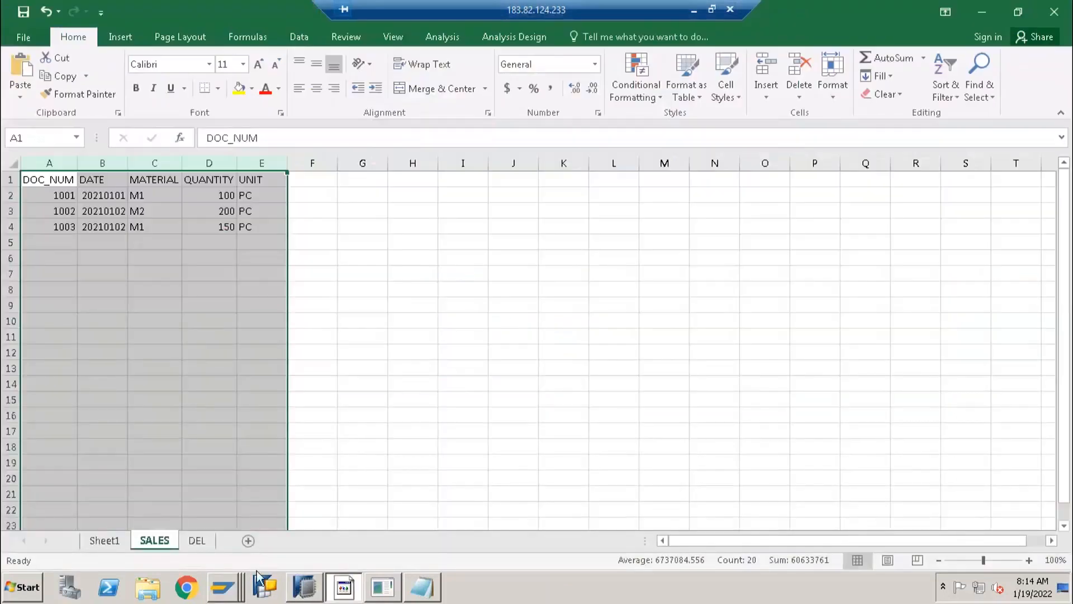
{"action": "left_click", "coordinate": [229, 586]}
{"action": "left_click", "coordinate": [212, 534]}
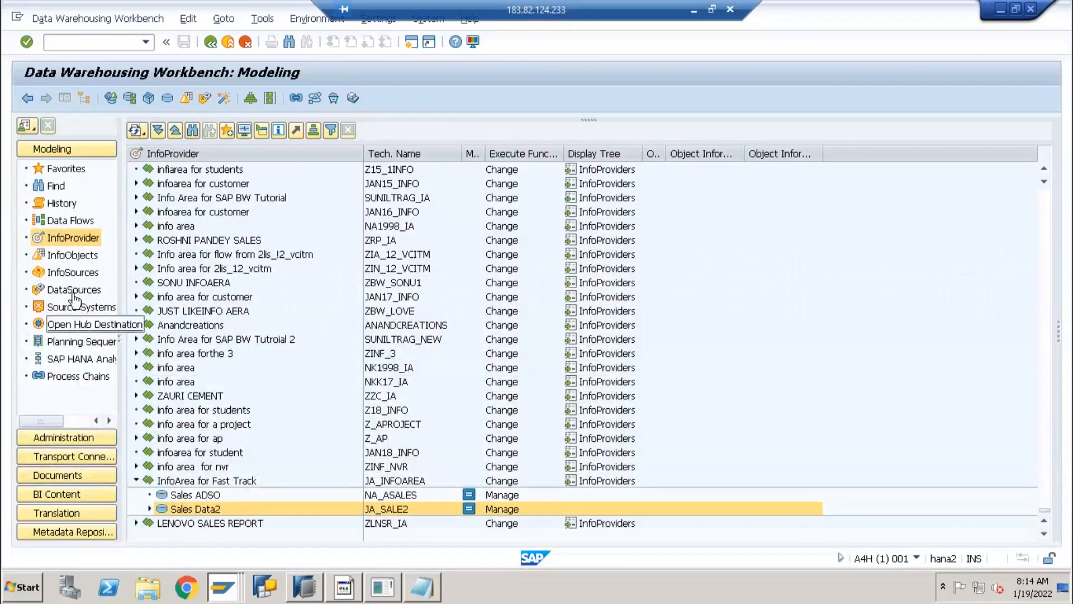
Create a DataSource named ZDS_JA_DEL under JA Component for source system AWSOURCE with the data type Transaction Data.
{"action": "left_click", "coordinate": [73, 290]}
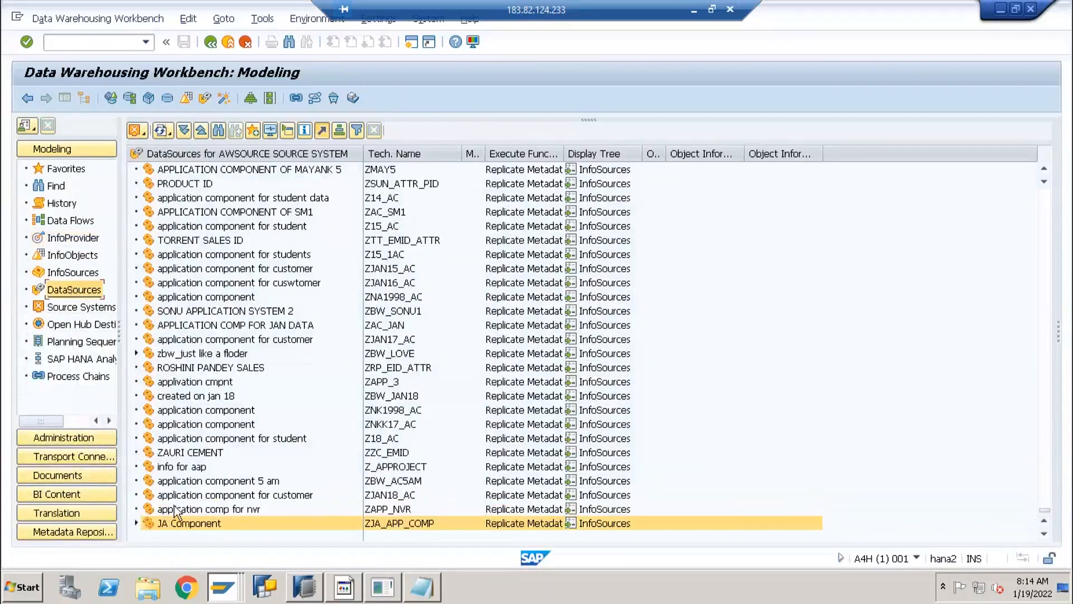
{"action": "left_click", "coordinate": [136, 523]}
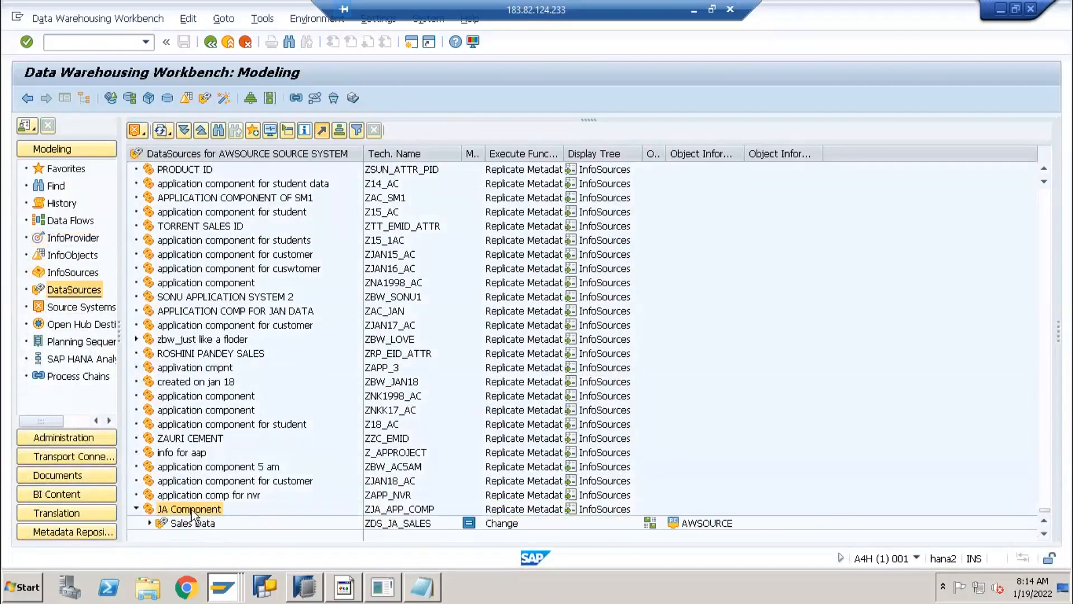
{"action": "right_click", "coordinate": [191, 511]}
{"action": "left_click", "coordinate": [210, 502]}
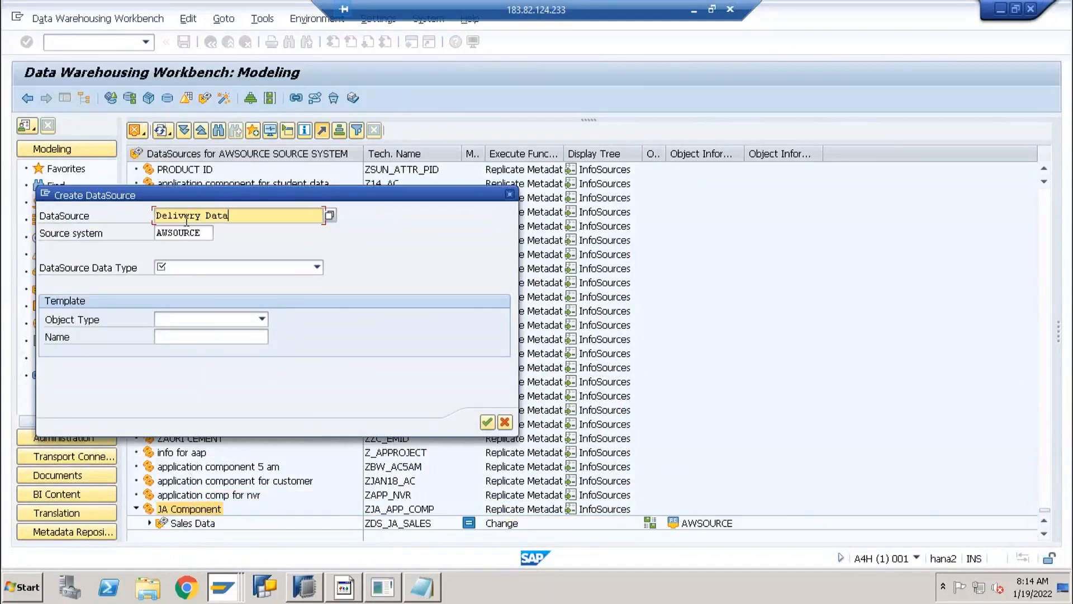
{"action": "key", "text": "ctrl+a"}
{"action": "type", "text": "Z"}
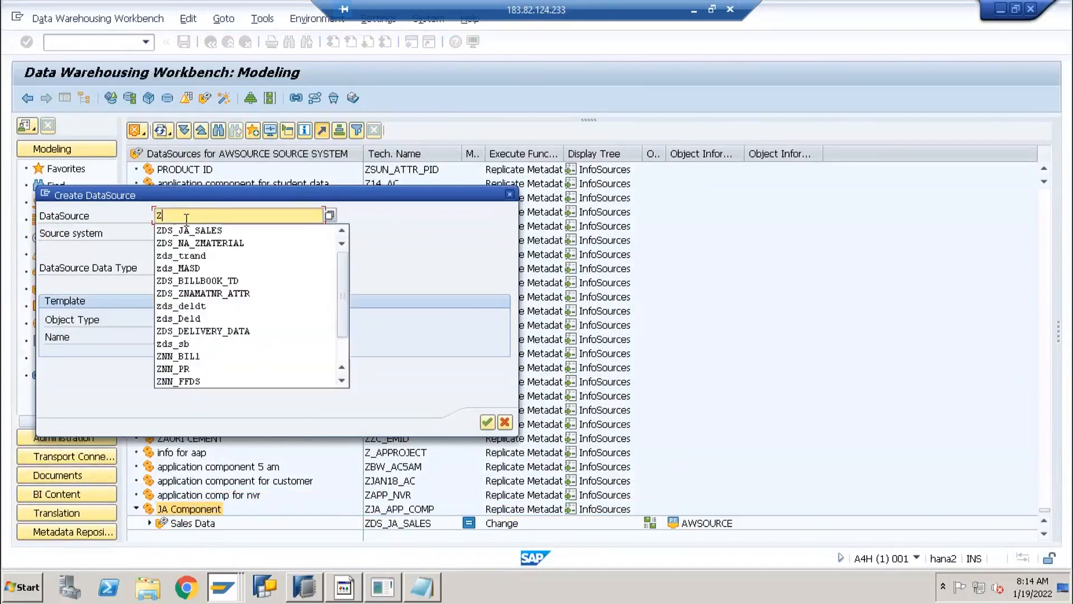
{"action": "type", "text": "DS_JA"}
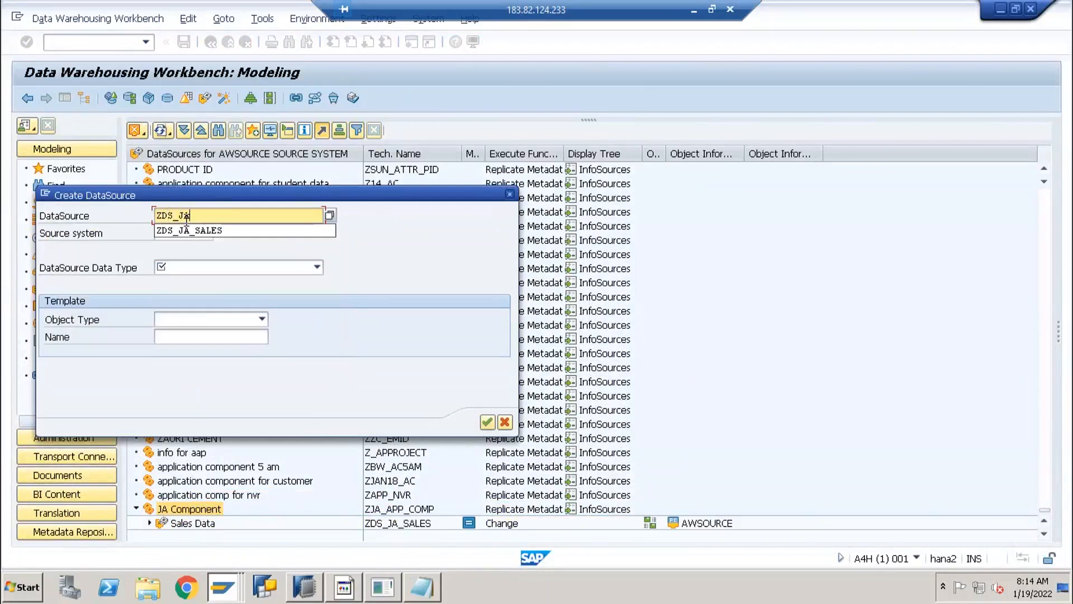
{"action": "type", "text": "_DEL"}
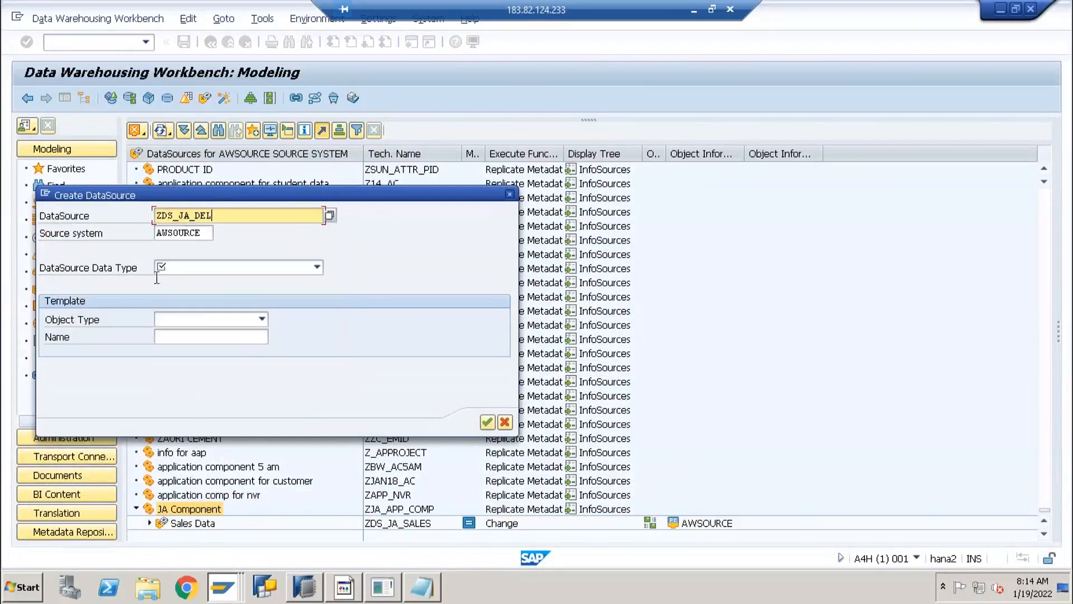
{"action": "key", "text": "Tab"}
{"action": "left_click", "coordinate": [179, 271]}
{"action": "left_click", "coordinate": [192, 281]}
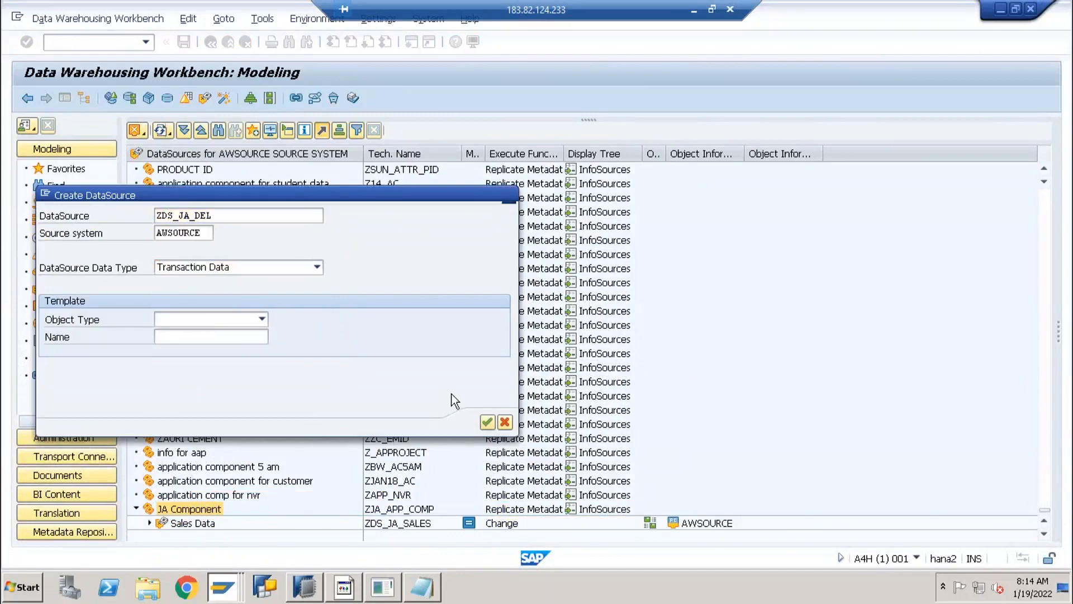
{"action": "left_click", "coordinate": [487, 423]}
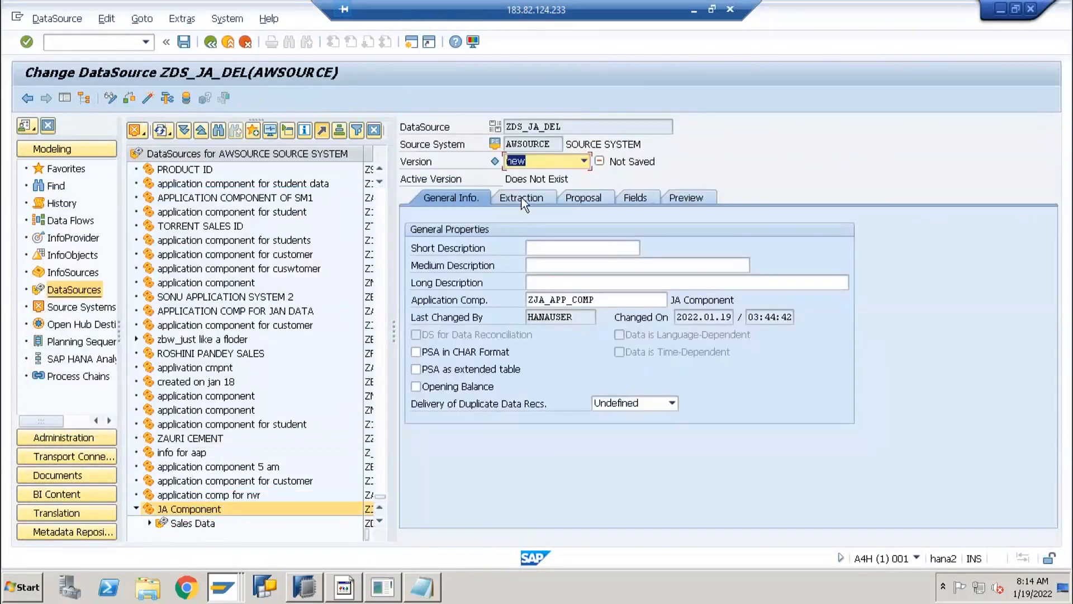
Enter Delivery Data as the short description of the ZDS_JA_DEL DataSource.
{"action": "left_click", "coordinate": [521, 197]}
{"action": "left_click", "coordinate": [468, 201]}
{"action": "left_click", "coordinate": [564, 246]}
{"action": "type", "text": "D"}
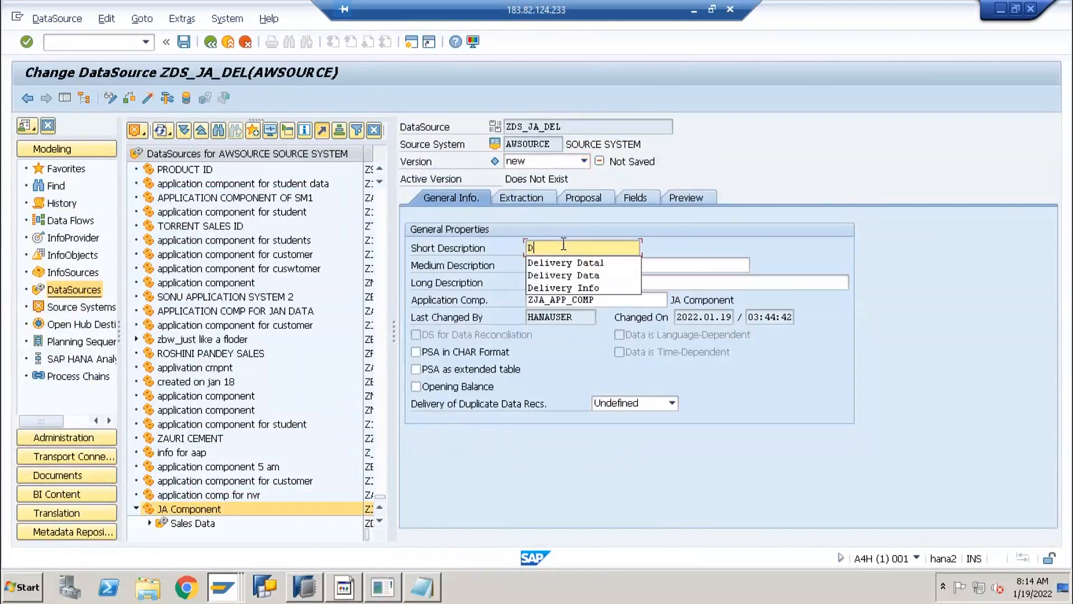
{"action": "type", "text": "elivery Data"}
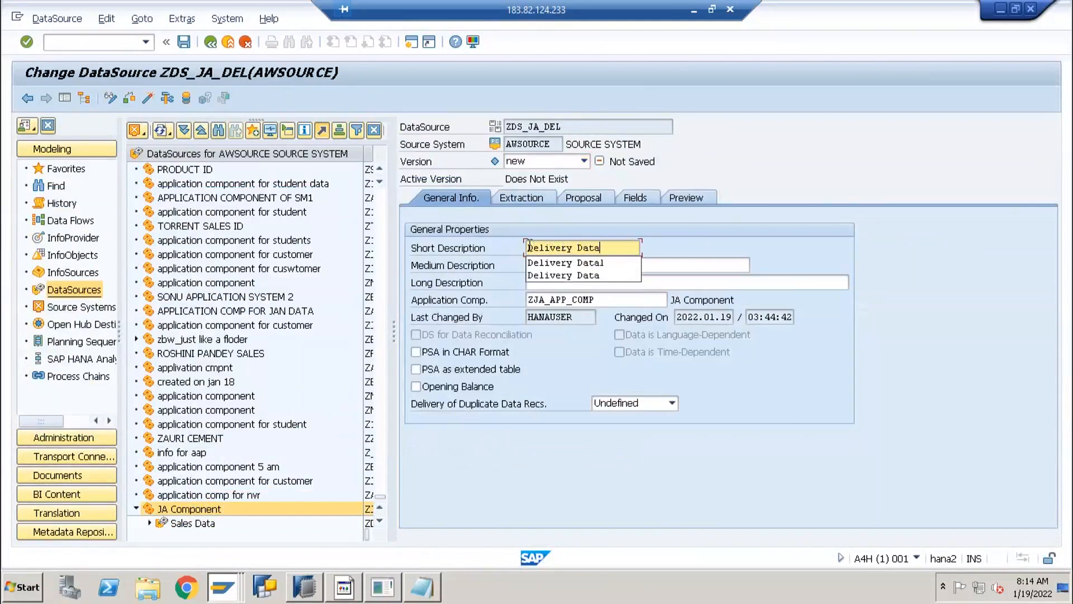
Assign the Delivery File from the FastTrack documents folder as the extraction file of ZDS_JA_DEL.
{"action": "left_click", "coordinate": [521, 200]}
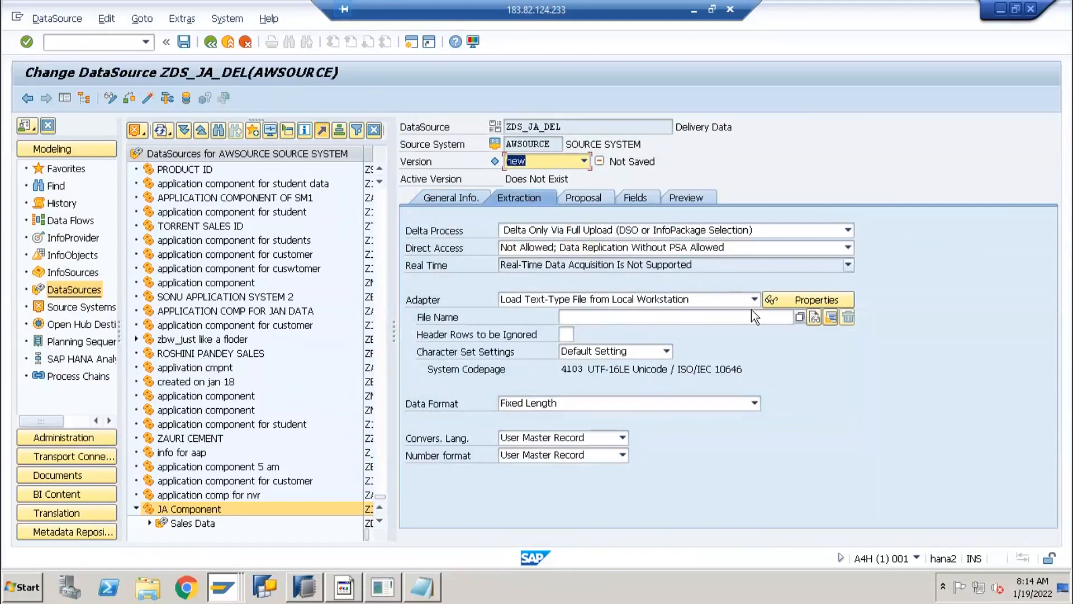
{"action": "left_click", "coordinate": [801, 318]}
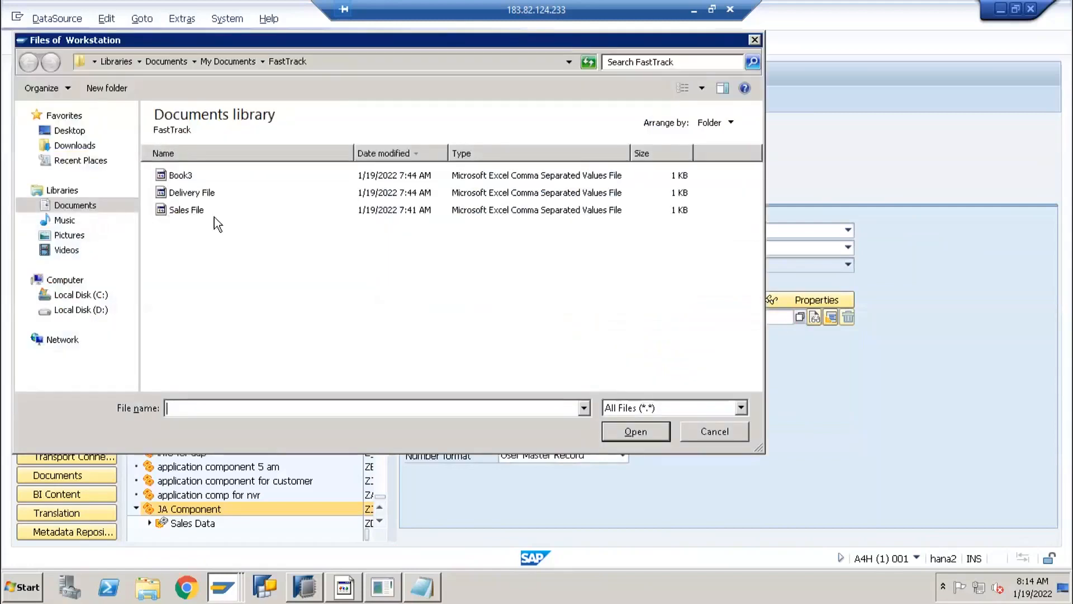
{"action": "left_click", "coordinate": [226, 193]}
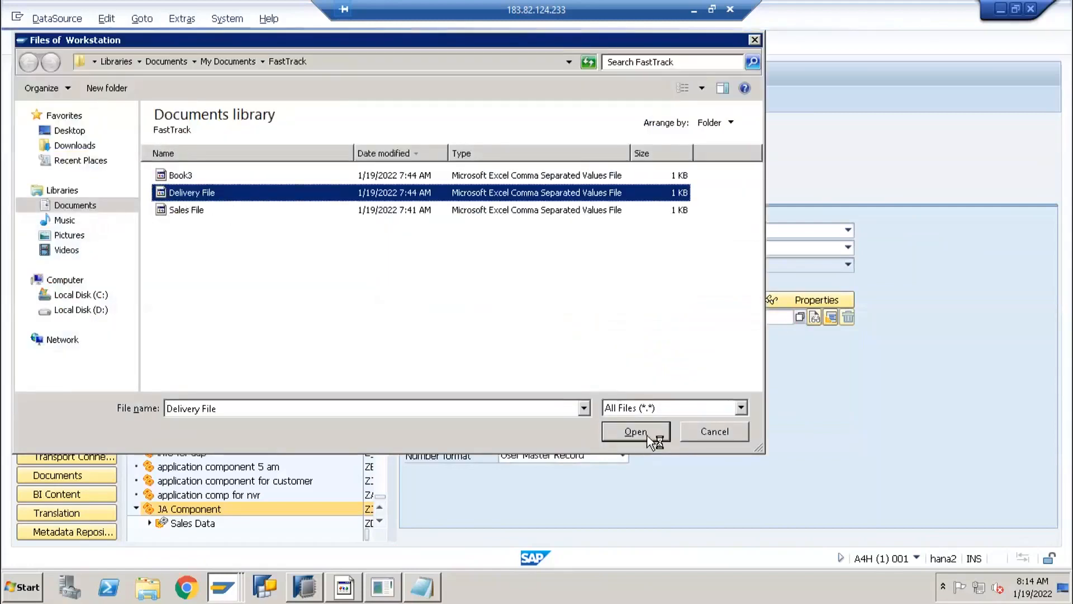
{"action": "left_click", "coordinate": [636, 432]}
Set the extraction data format to Separated with Separator, ignore 1 header row, and use a comma as data separator.
{"action": "left_click", "coordinate": [571, 404]}
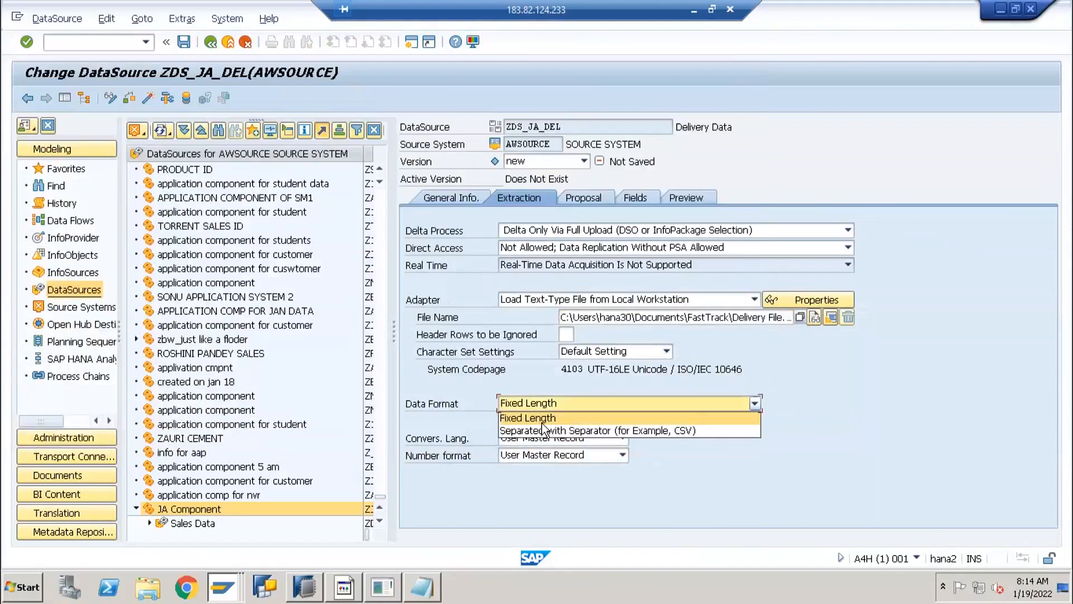
{"action": "left_click", "coordinate": [542, 431]}
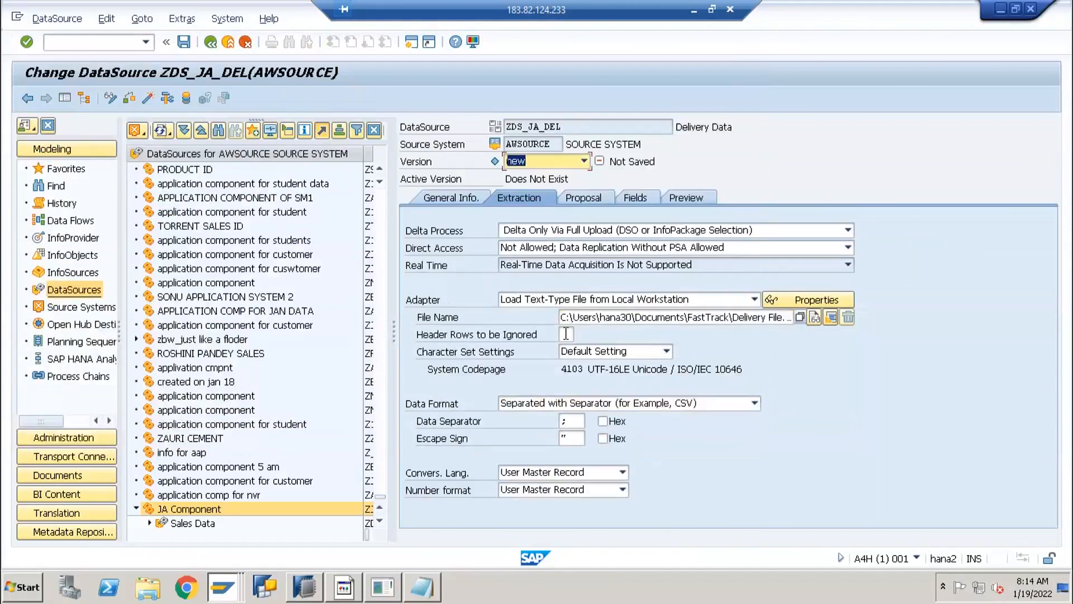
{"action": "left_click", "coordinate": [566, 334]}
{"action": "type", "text": "1"}
{"action": "key", "text": "Tab"}
{"action": "key", "text": "Tab"}
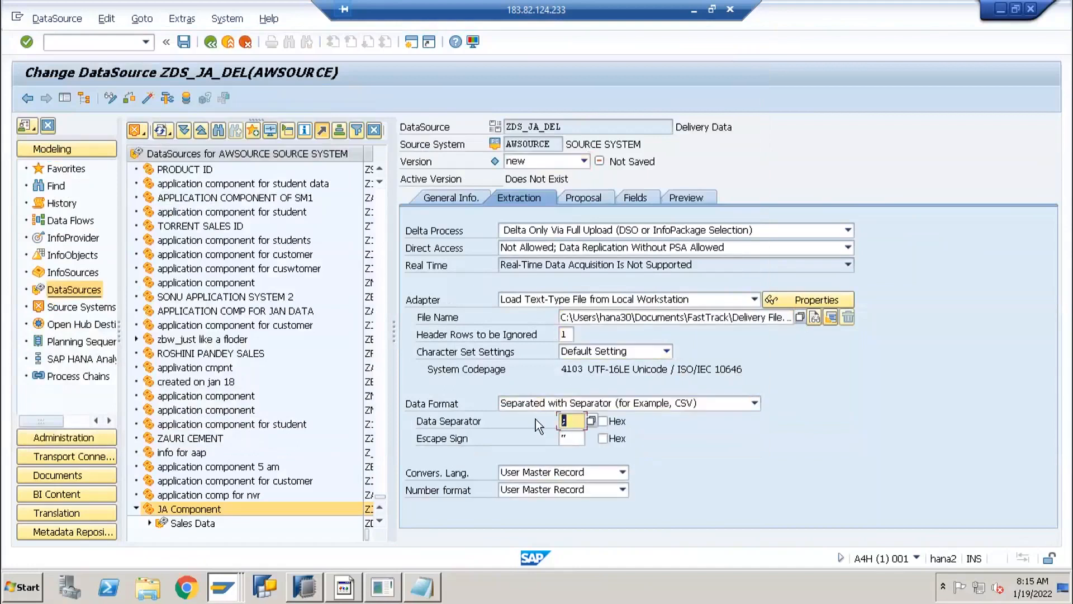
{"action": "type", "text": ","}
Load the example data into the field proposal and define the DELIVERY field as CHAR with length 10.
{"action": "left_click", "coordinate": [571, 199]}
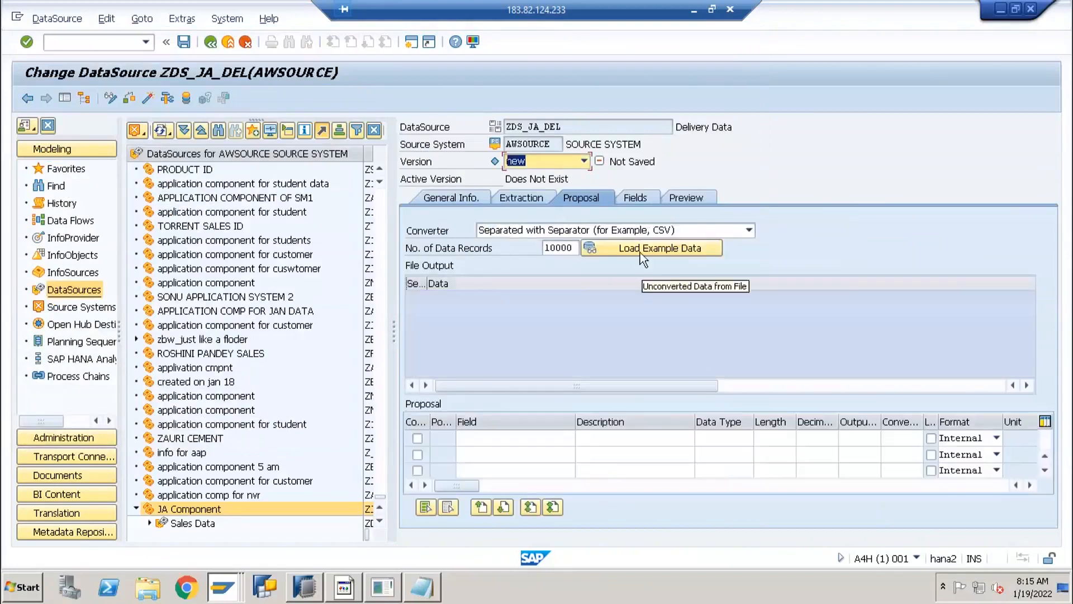
{"action": "left_click", "coordinate": [374, 324]}
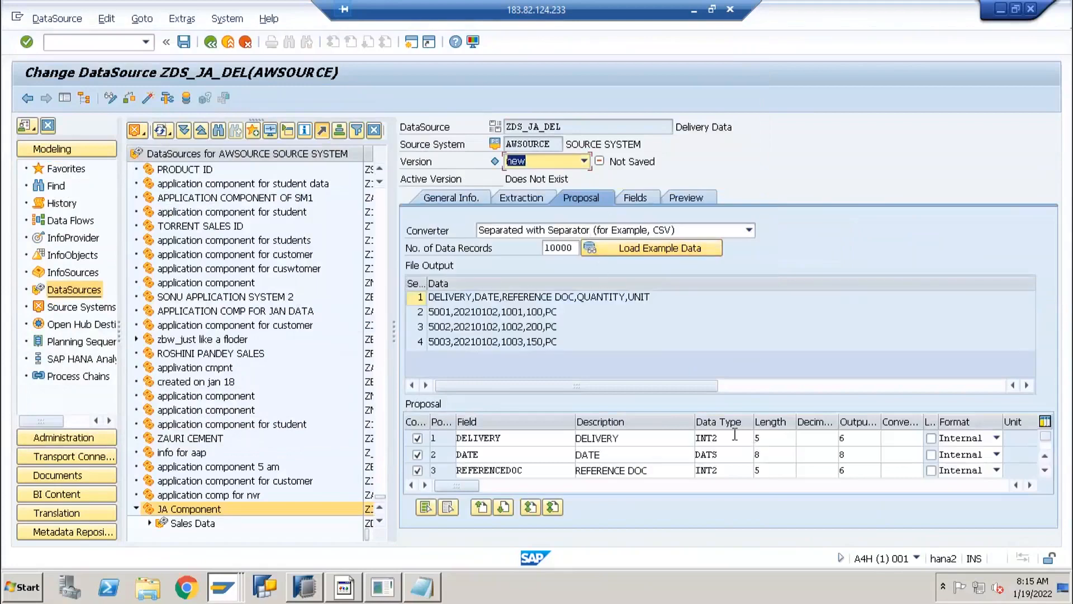
{"action": "left_click", "coordinate": [636, 199]}
{"action": "key", "text": "Tab"}
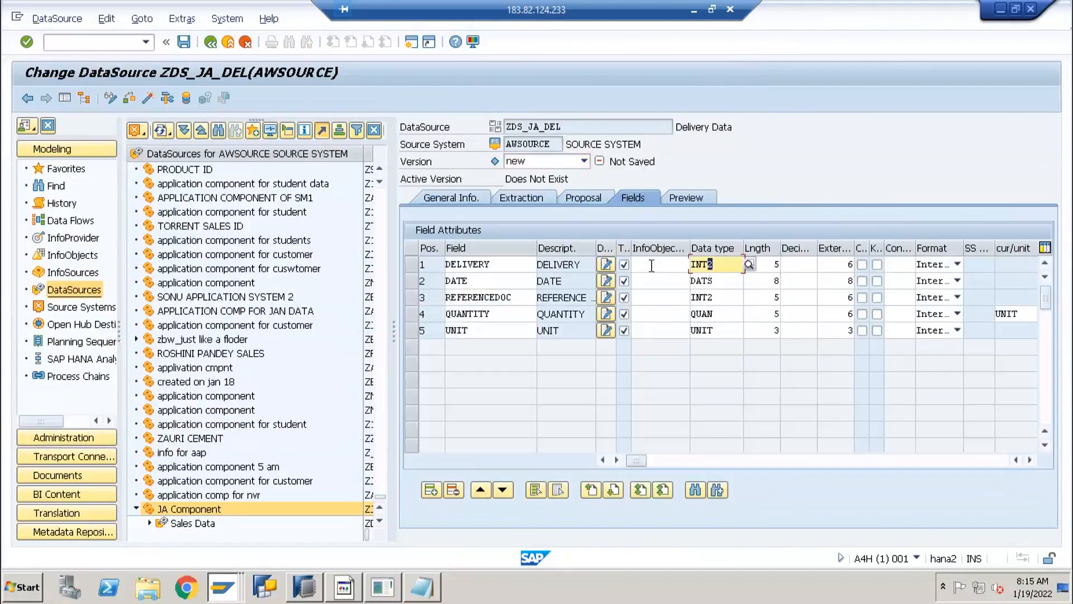
{"action": "type", "text": "CHAR"}
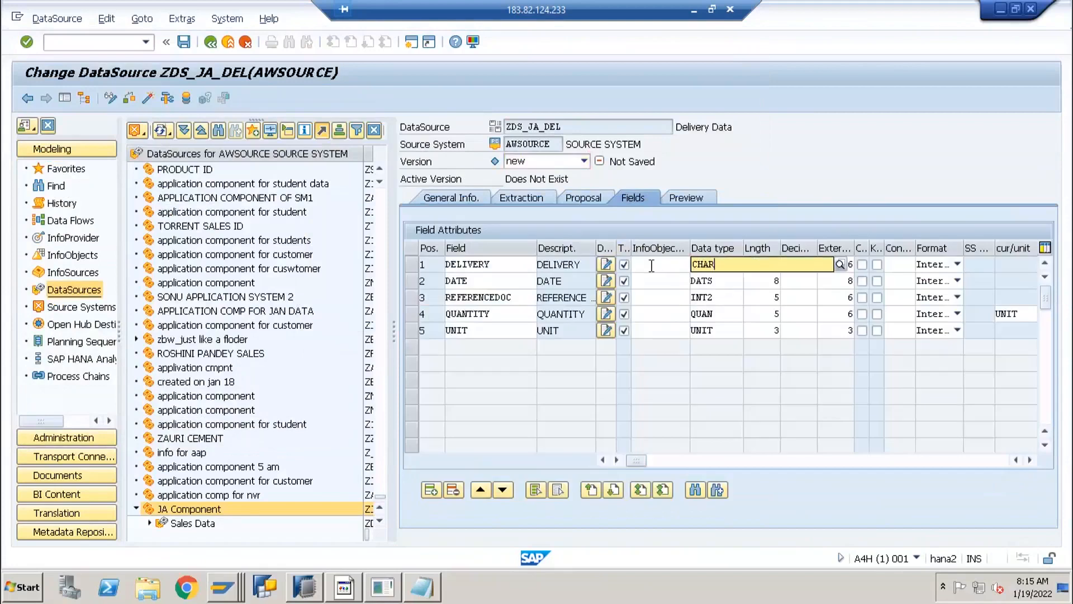
{"action": "key", "text": "Tab"}
{"action": "key", "text": "Return"}
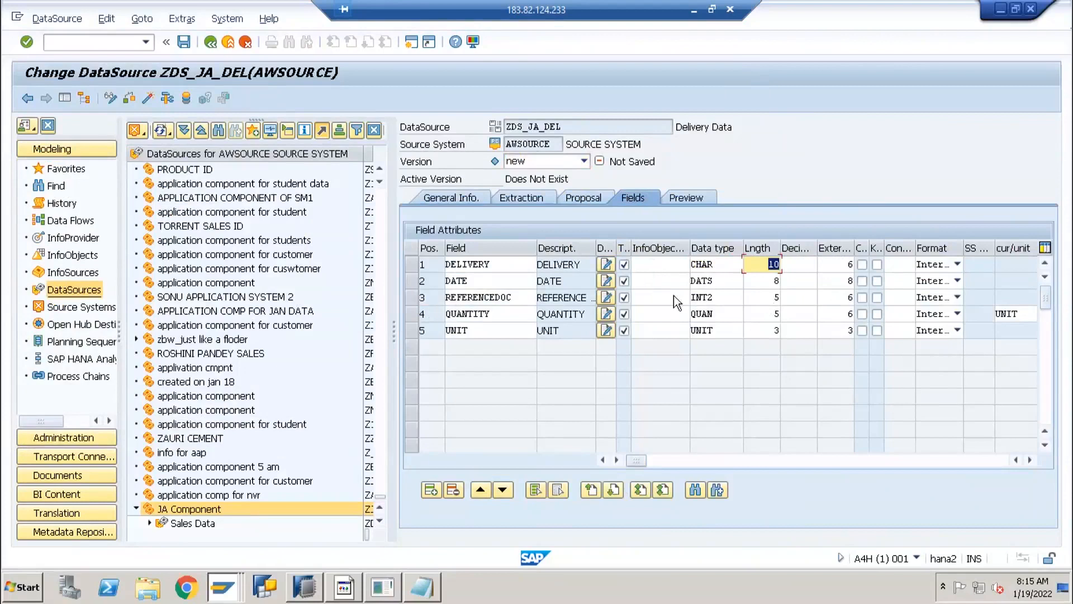
Define the REFERENCEDOC field as character type with length 10.
{"action": "left_click", "coordinate": [715, 297]}
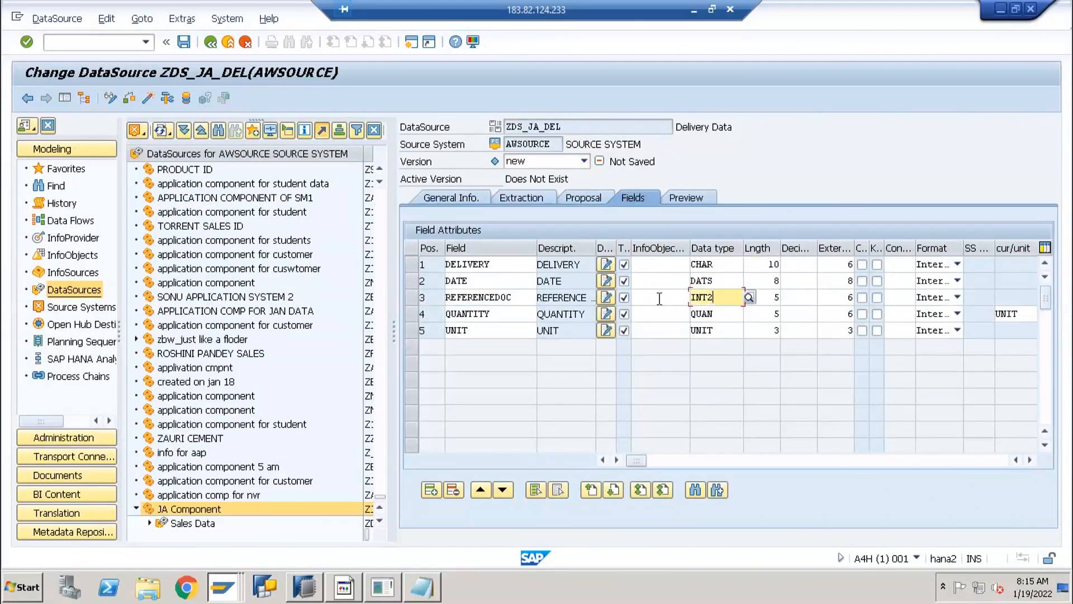
{"action": "type", "text": "CHAR"}
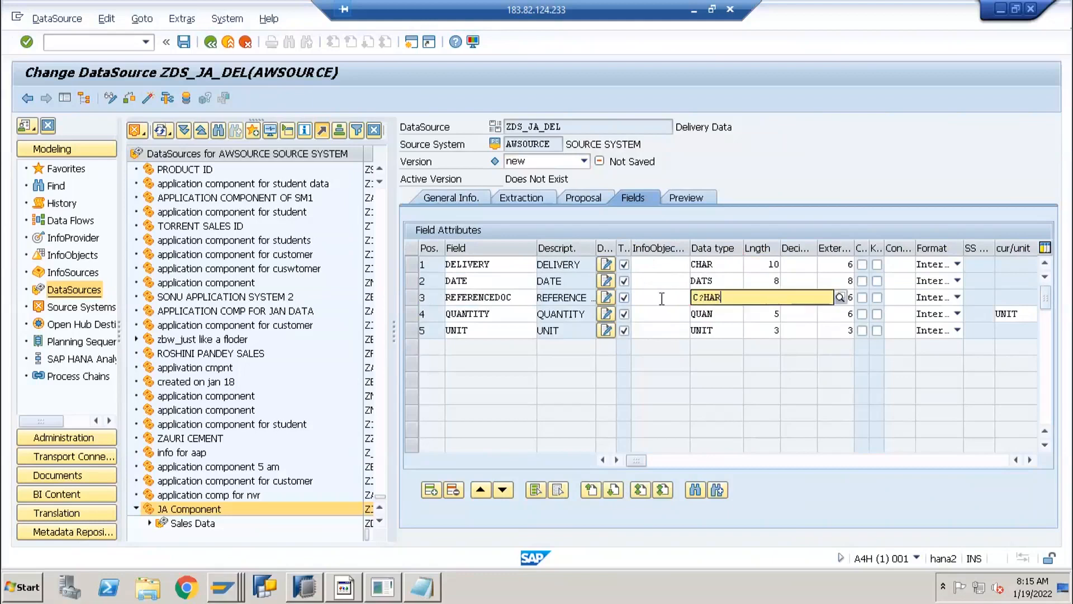
{"action": "key", "text": "Tab"}
{"action": "type", "text": "1"}
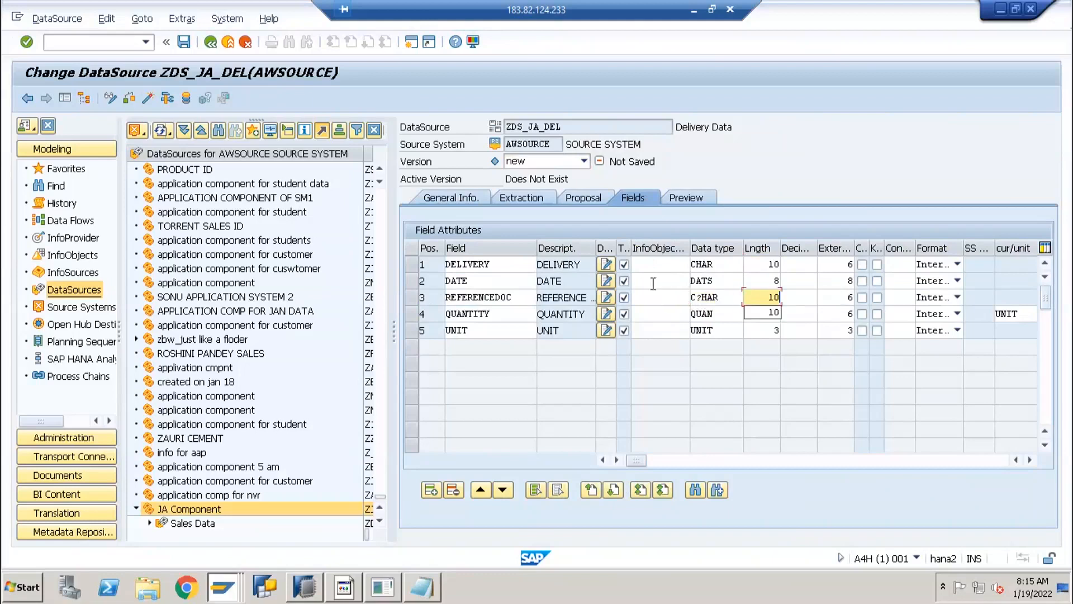
{"action": "left_click", "coordinate": [705, 304]}
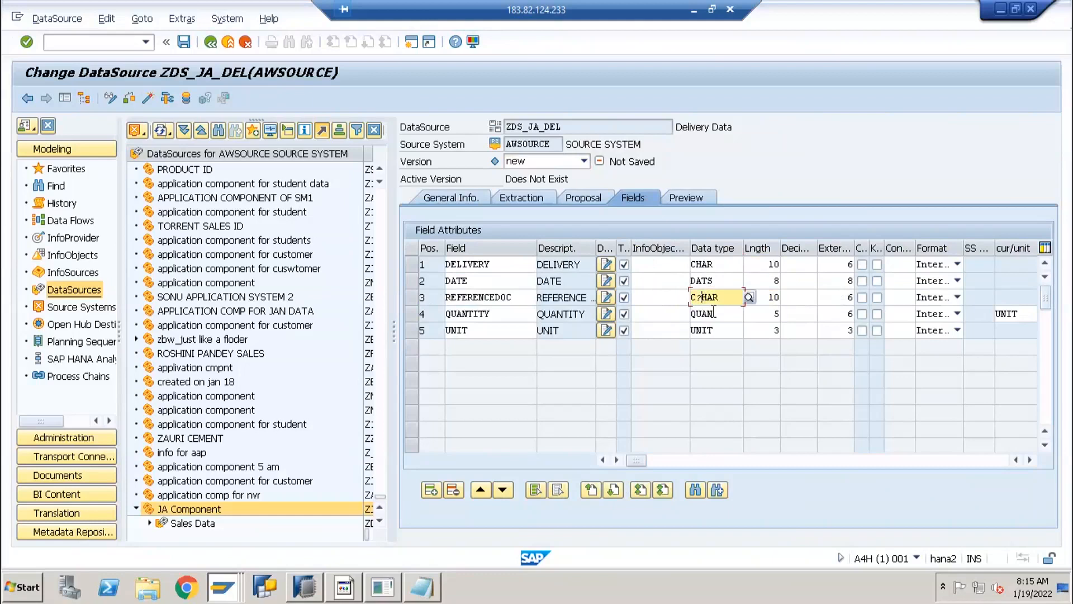
{"action": "left_click", "coordinate": [716, 364]}
Set the QUANTITY field's length to 17 with 3 decimal places.
{"action": "left_click", "coordinate": [767, 314]}
{"action": "type", "text": "17"}
{"action": "key", "text": "Tab"}
{"action": "type", "text": "2"}
{"action": "key", "text": "Tab"}
{"action": "left_click", "coordinate": [806, 313]}
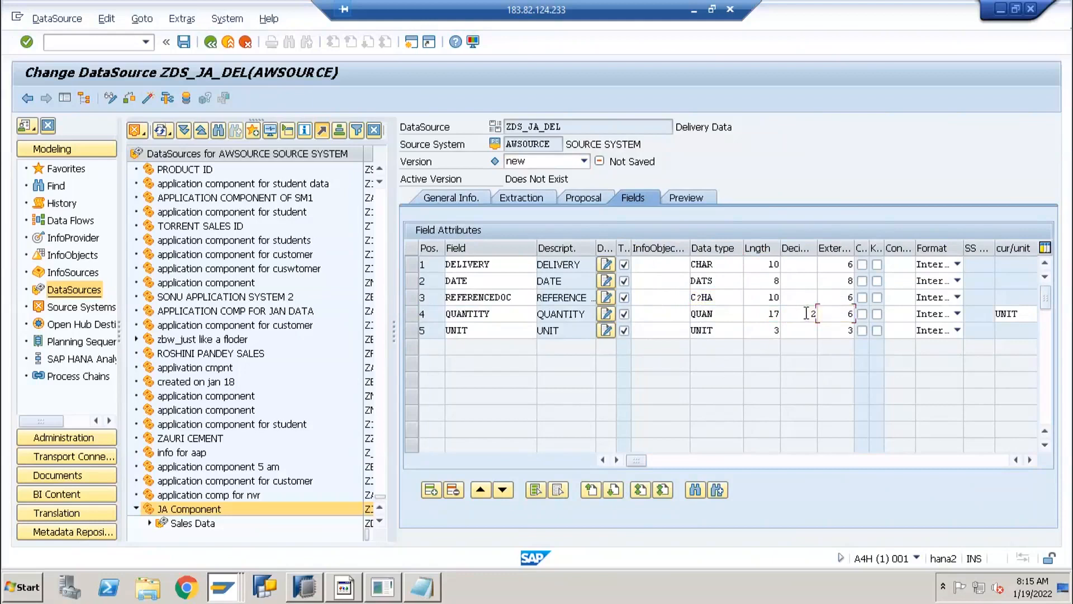
{"action": "type", "text": "3"}
{"action": "key", "text": "Tab"}
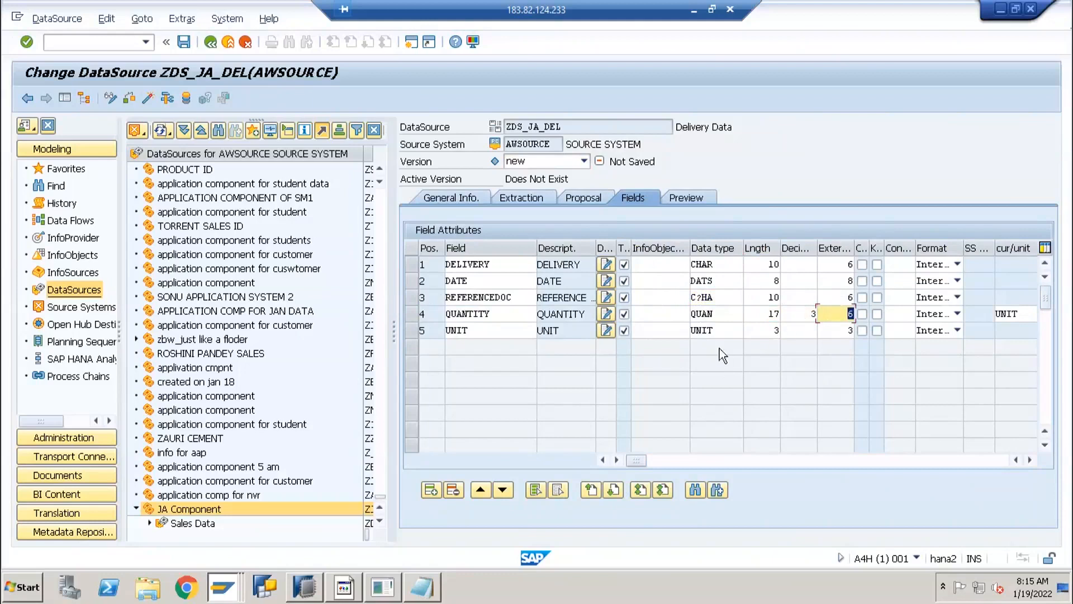
Correct the REFERENCEDOC data type to CHAR and activate the ZDS_JA_DEL DataSource.
{"action": "key", "text": "Return"}
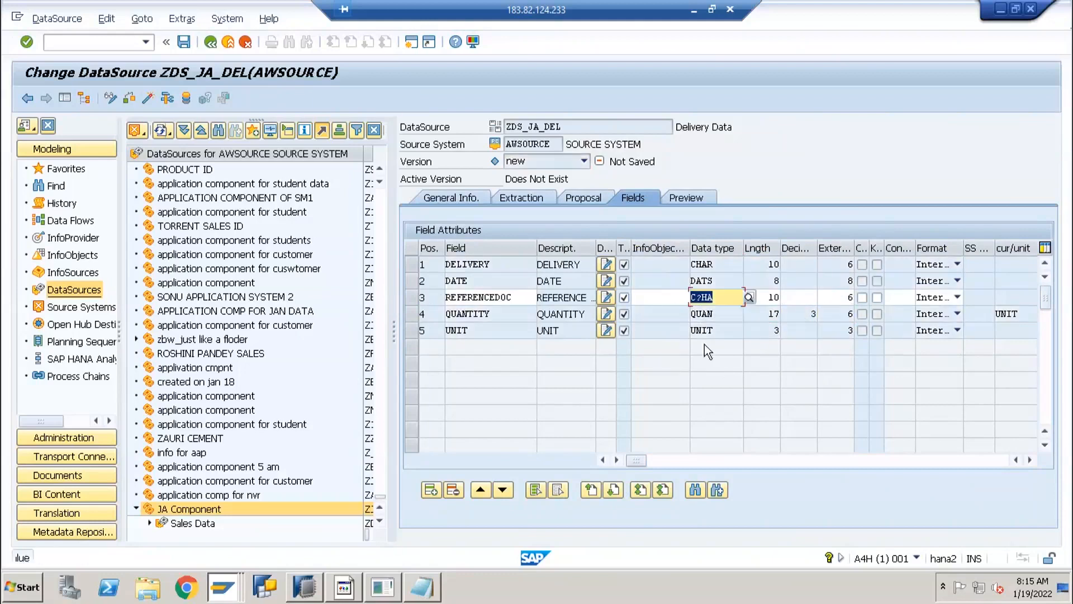
{"action": "type", "text": "CHAR"}
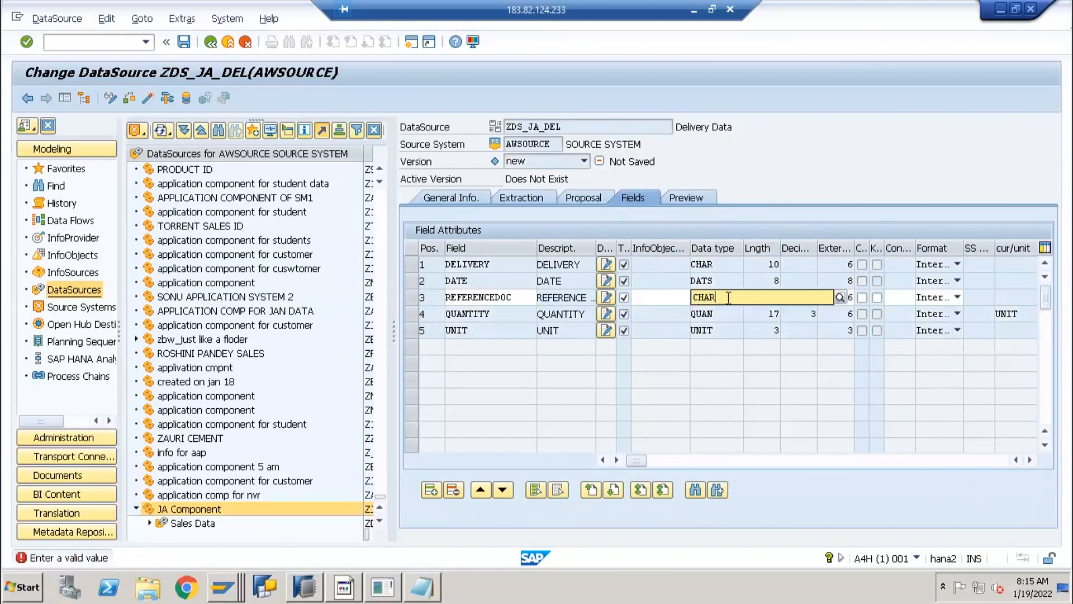
{"action": "key", "text": "Return"}
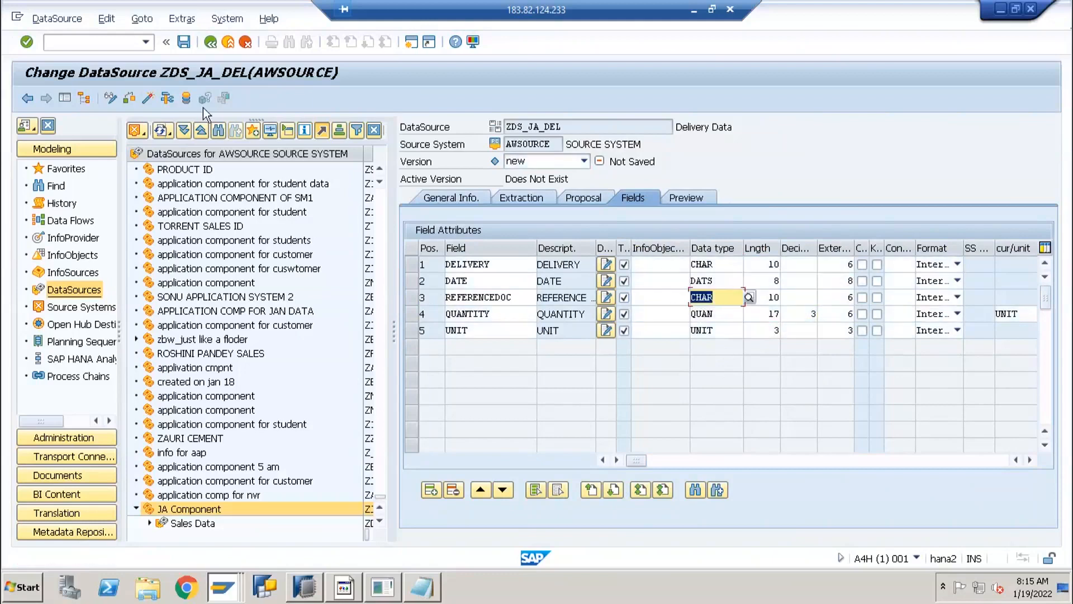
{"action": "left_click", "coordinate": [148, 98]}
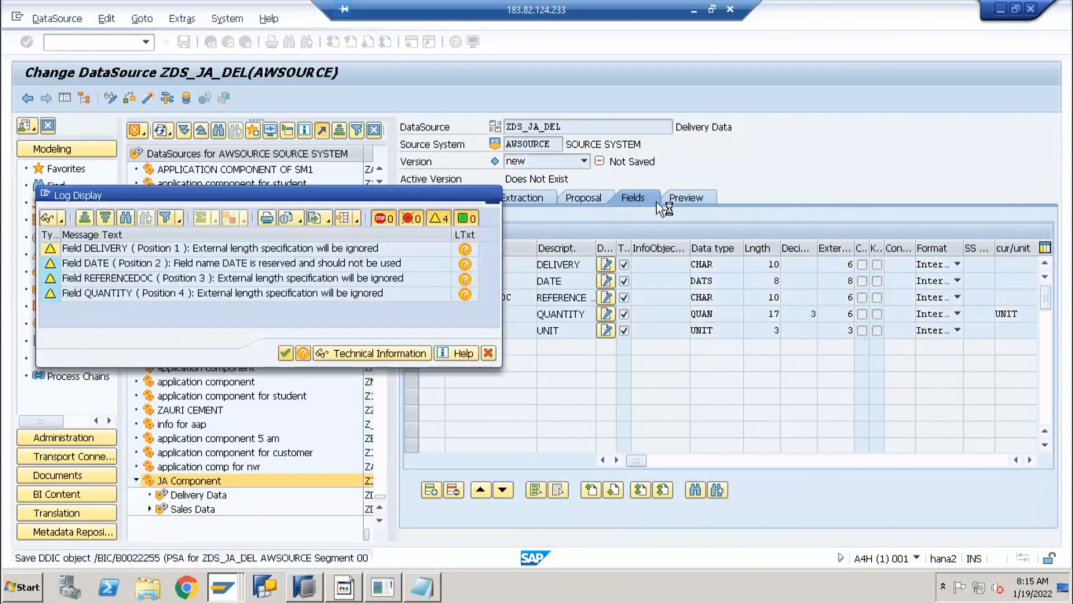
Read the preview data of ZDS_JA_DEL and review its field definitions and technical name.
{"action": "left_click", "coordinate": [687, 197]}
{"action": "left_click", "coordinate": [627, 233]}
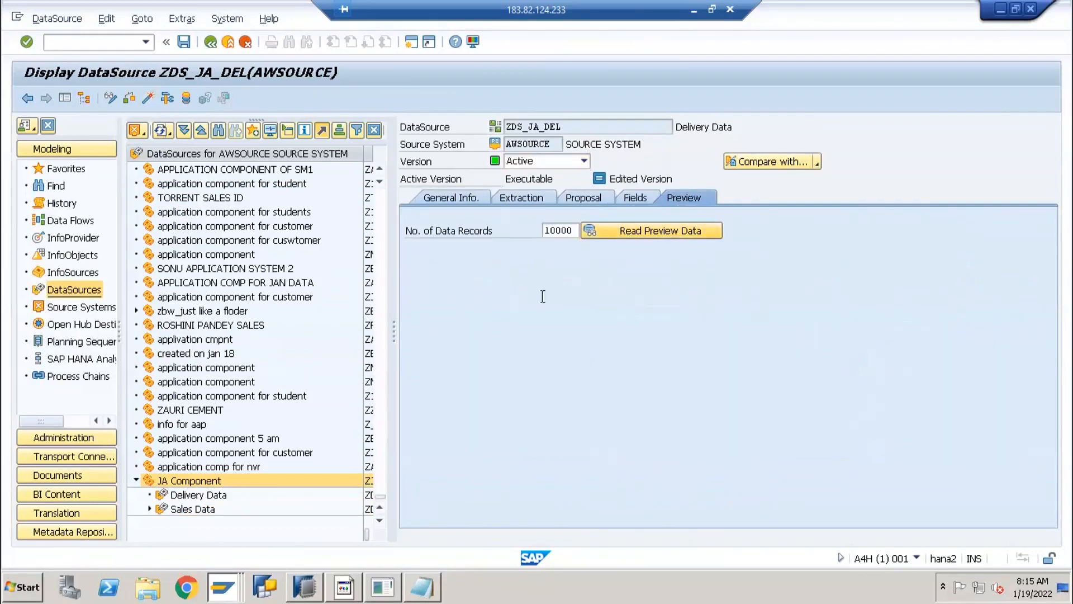
{"action": "left_click", "coordinate": [362, 323]}
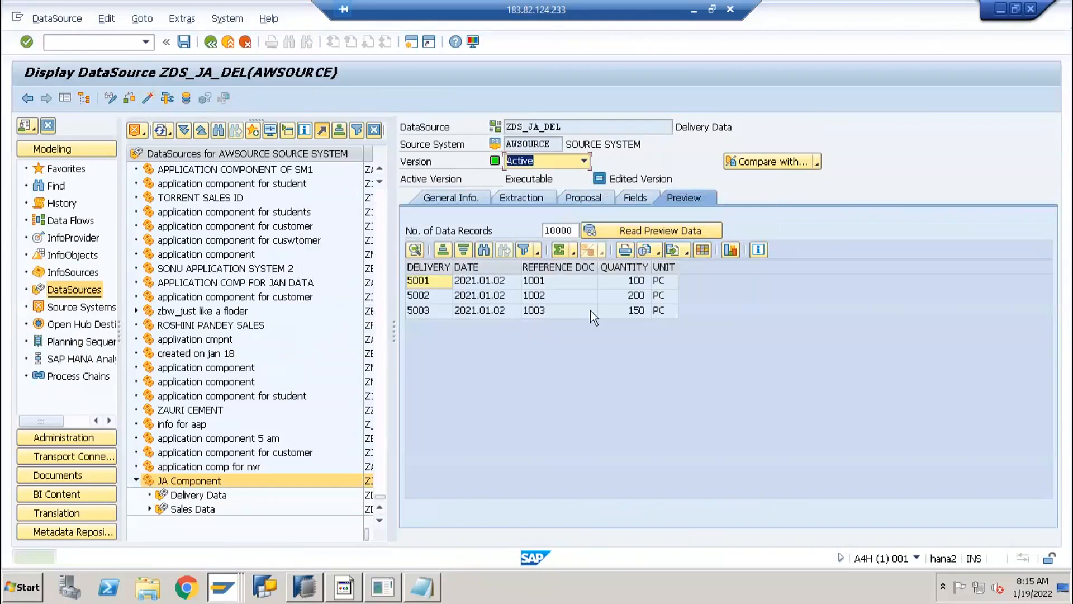
{"action": "left_click", "coordinate": [638, 198]}
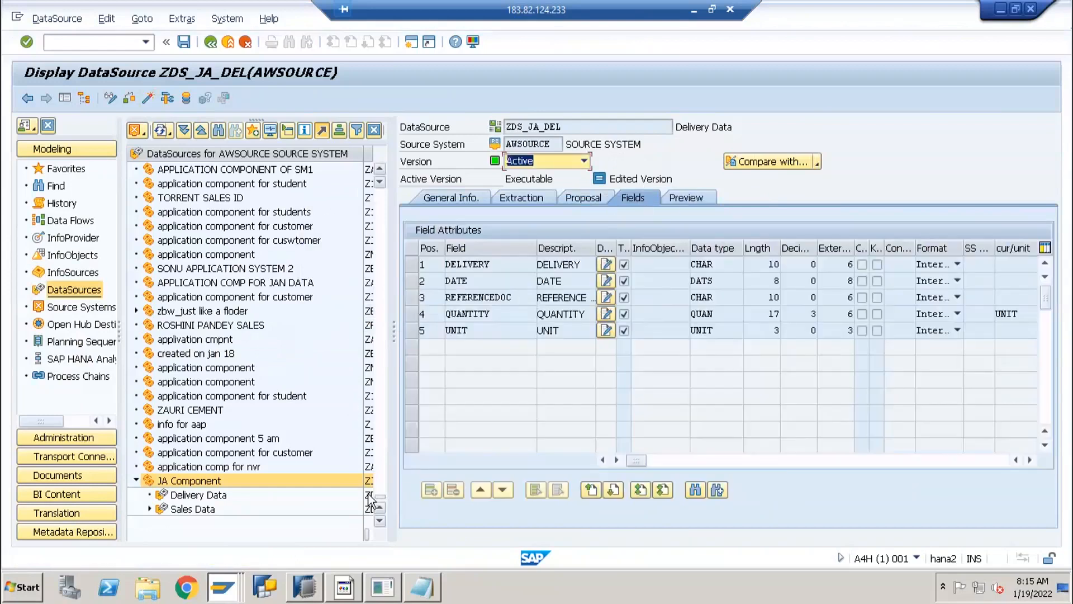
{"action": "left_click", "coordinate": [369, 496]}
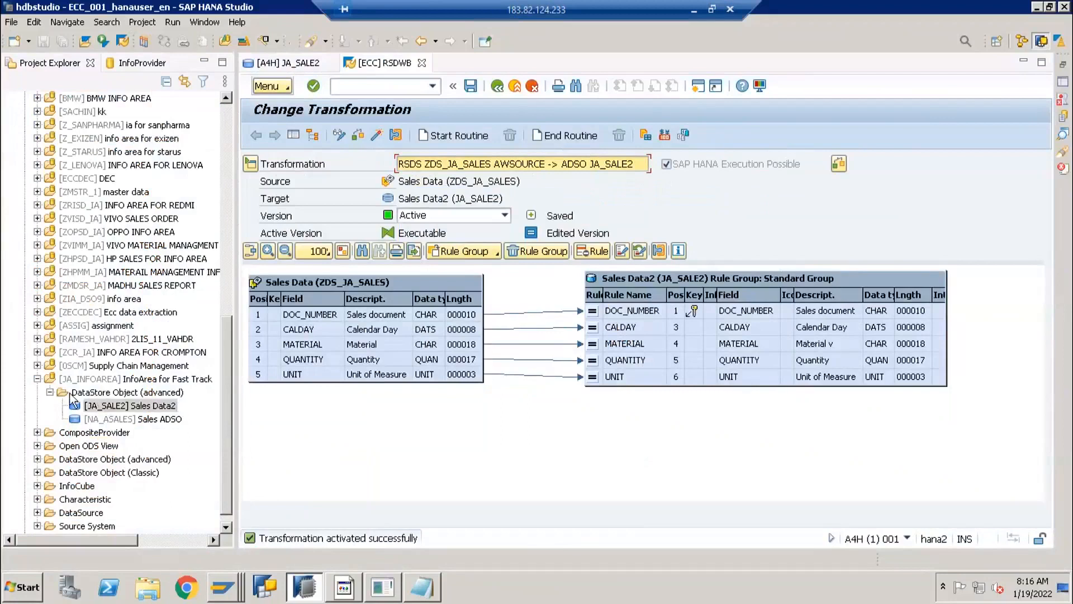
Switch to SAP HANA Studio and start a new advanced DataStore Object JA_ADELI in JA_INFOAREA, described as Delivery DSO.
{"action": "right_click", "coordinate": [105, 394]}
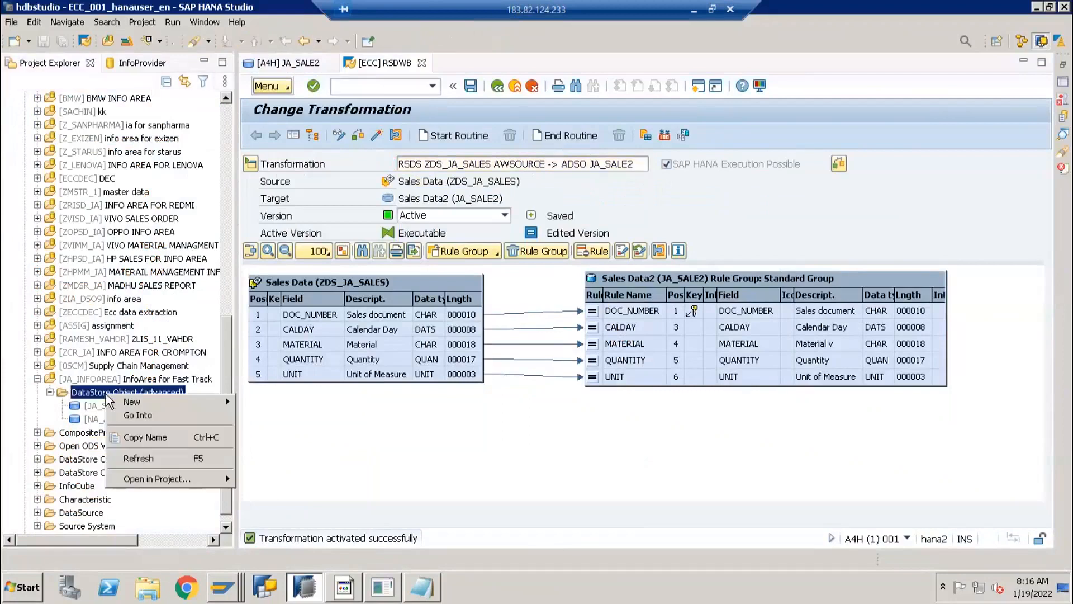
{"action": "mouse_move", "coordinate": [142, 406]}
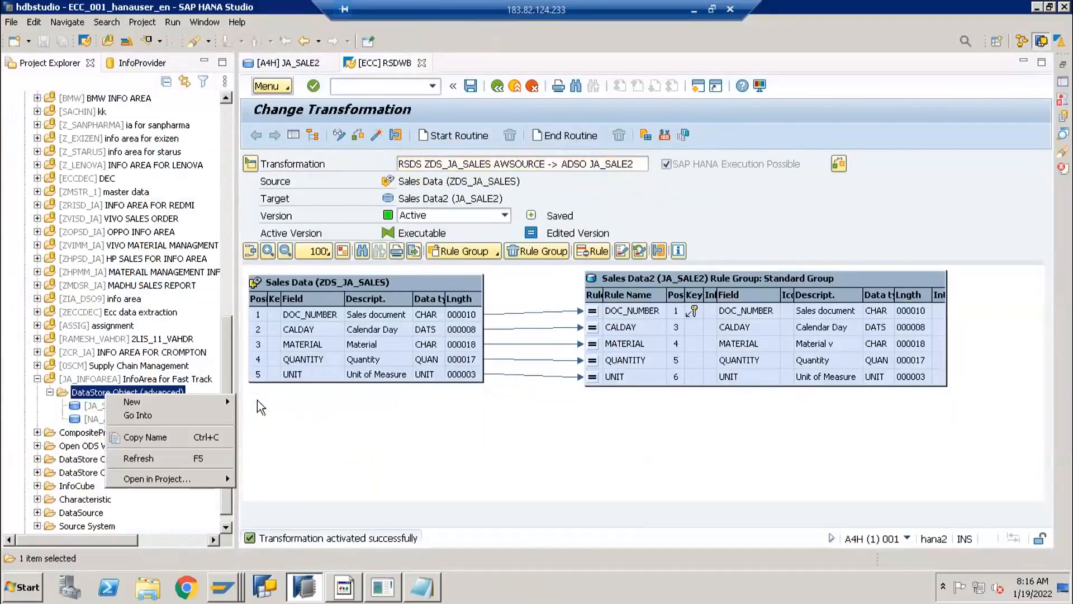
{"action": "left_click", "coordinate": [257, 401]}
{"action": "right_click", "coordinate": [130, 398]}
{"action": "mouse_move", "coordinate": [159, 403]}
{"action": "left_click", "coordinate": [272, 407]}
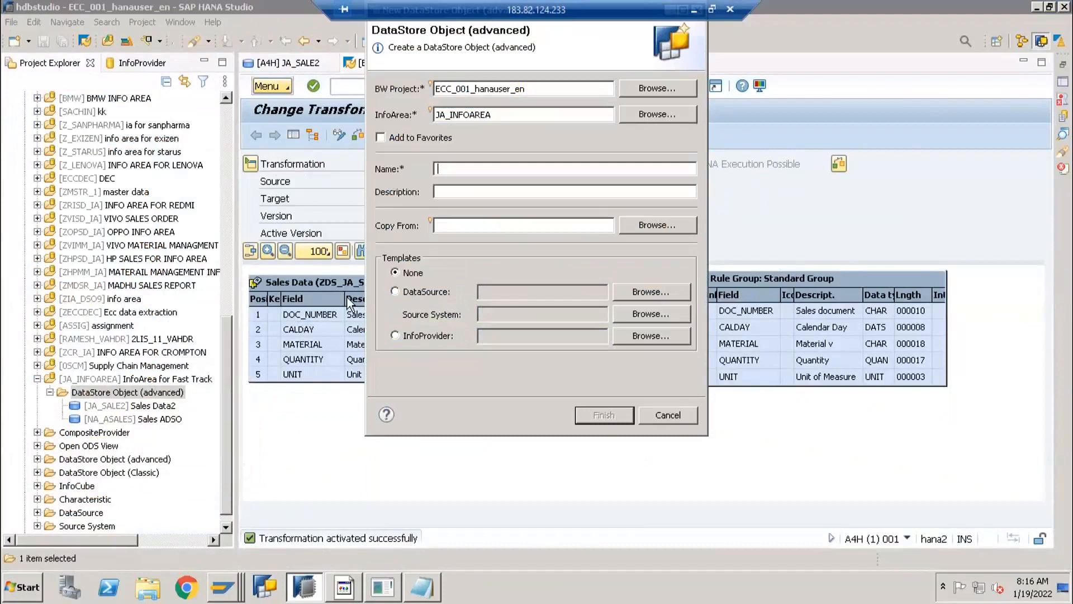
{"action": "type", "text": "JA_ADELI"}
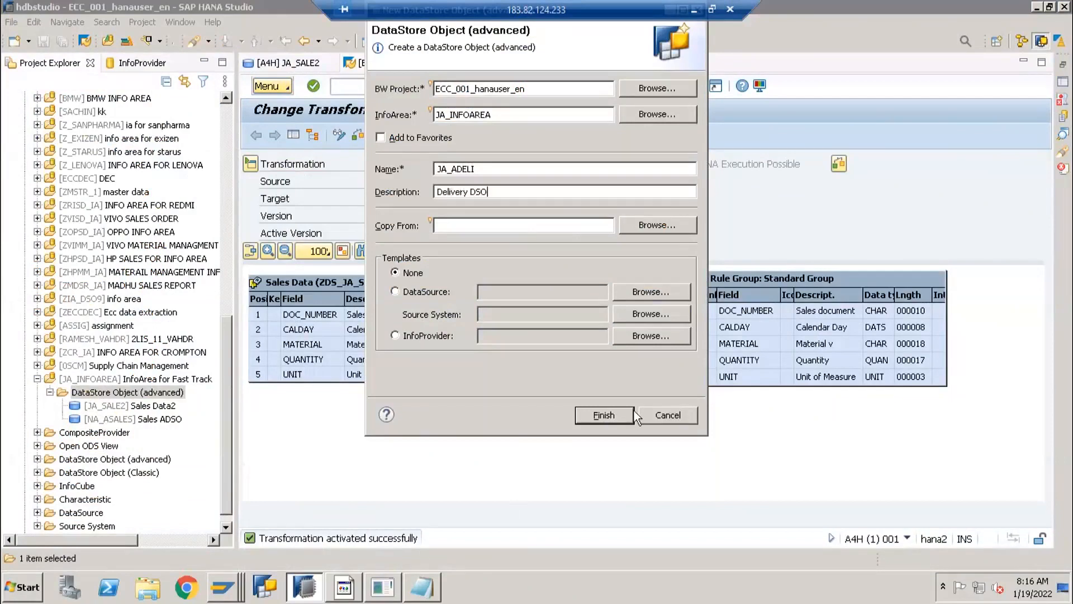
{"action": "left_click", "coordinate": [461, 300]}
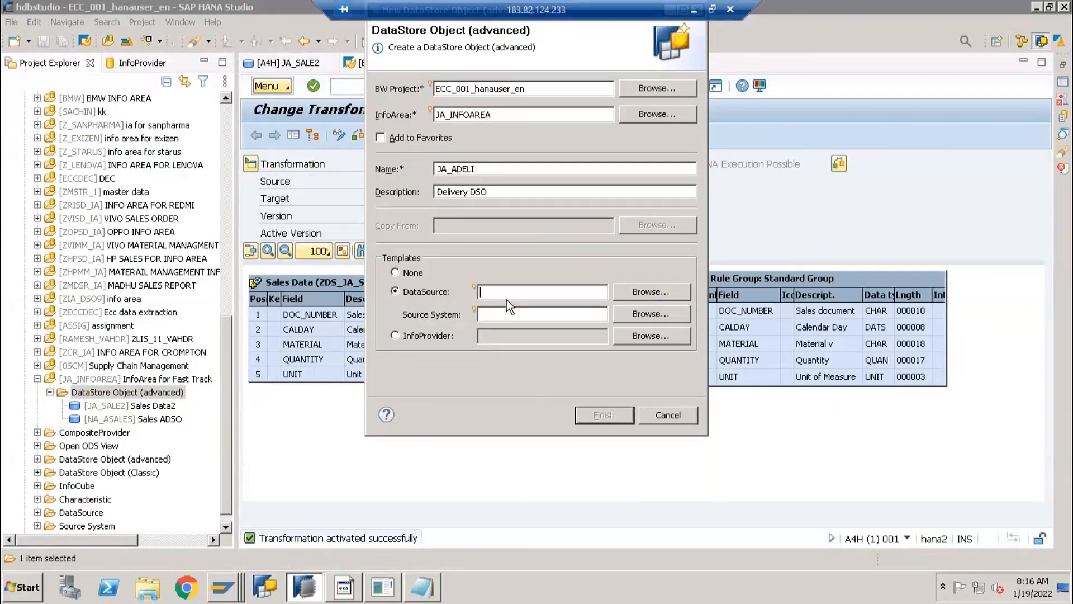
{"action": "left_click", "coordinate": [648, 293]}
{"action": "type", "text": "ZDS_JA_DEL"}
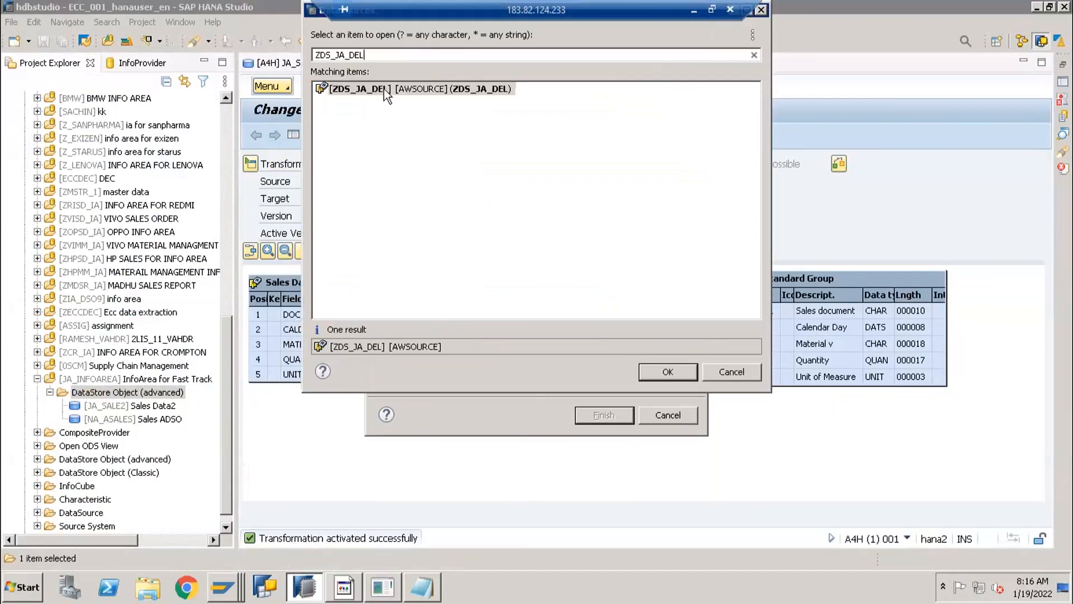
{"action": "left_click", "coordinate": [384, 89]}
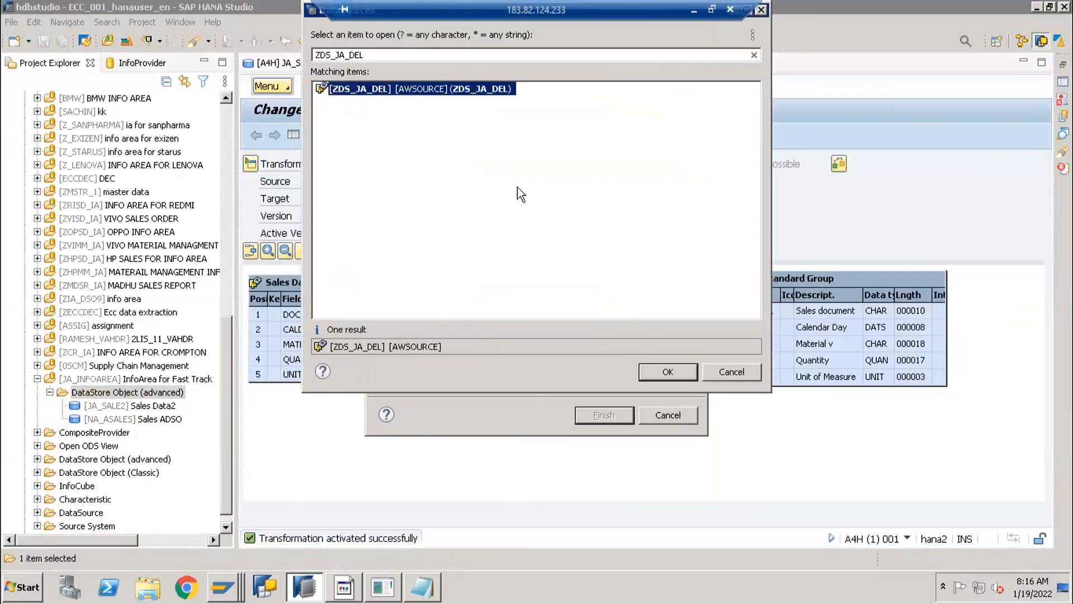
{"action": "left_click", "coordinate": [730, 372]}
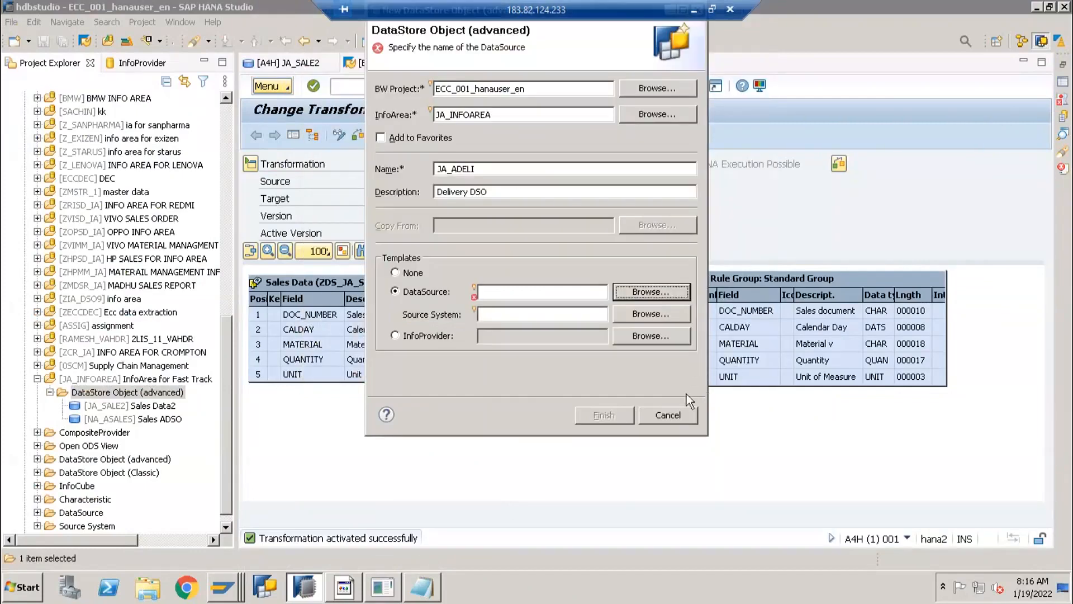
{"action": "left_click", "coordinate": [414, 273]}
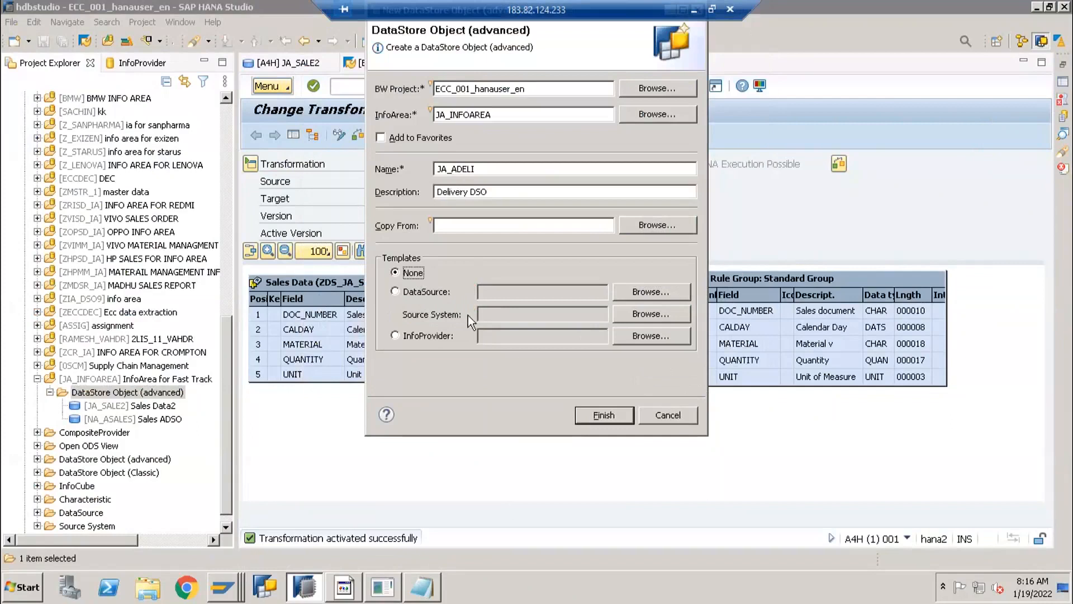
Create JA_ADELI without a template and add a new field to GROUP1 in its details.
{"action": "left_click", "coordinate": [615, 417]}
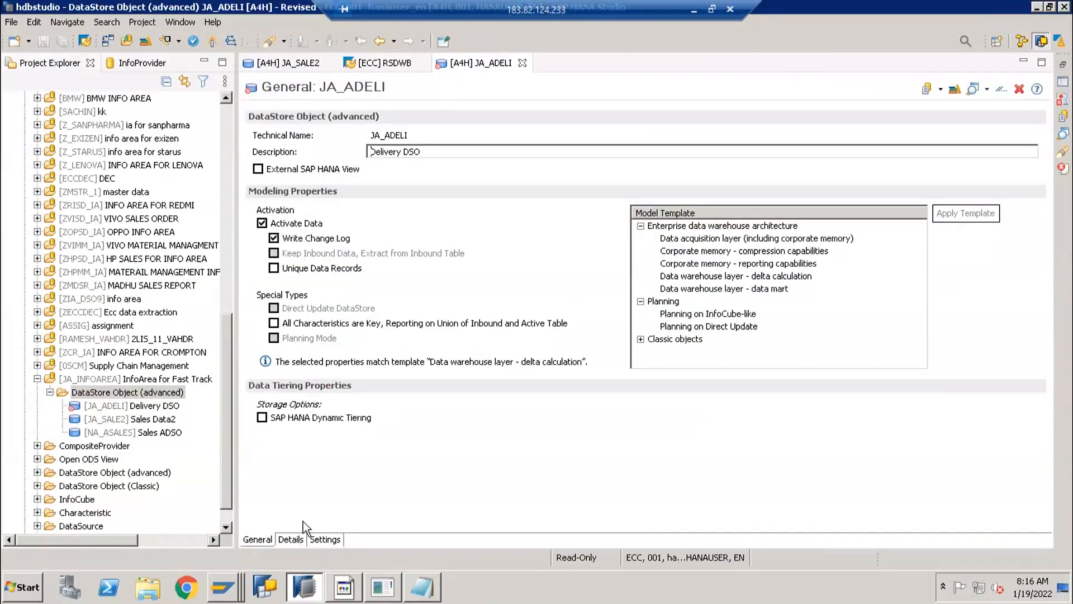
{"action": "left_click", "coordinate": [290, 539]}
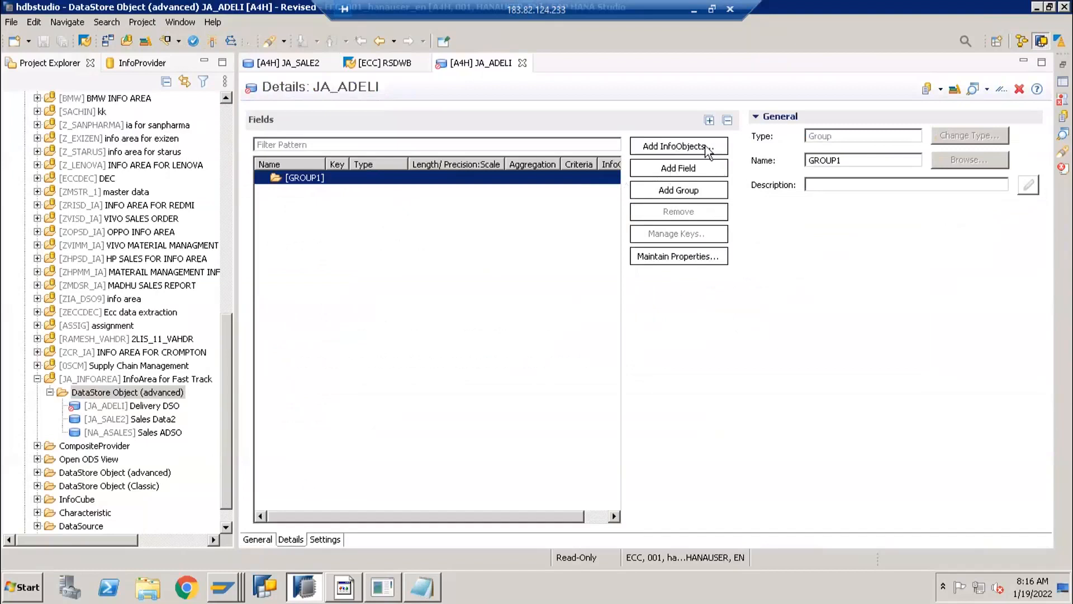
{"action": "left_click", "coordinate": [661, 170]}
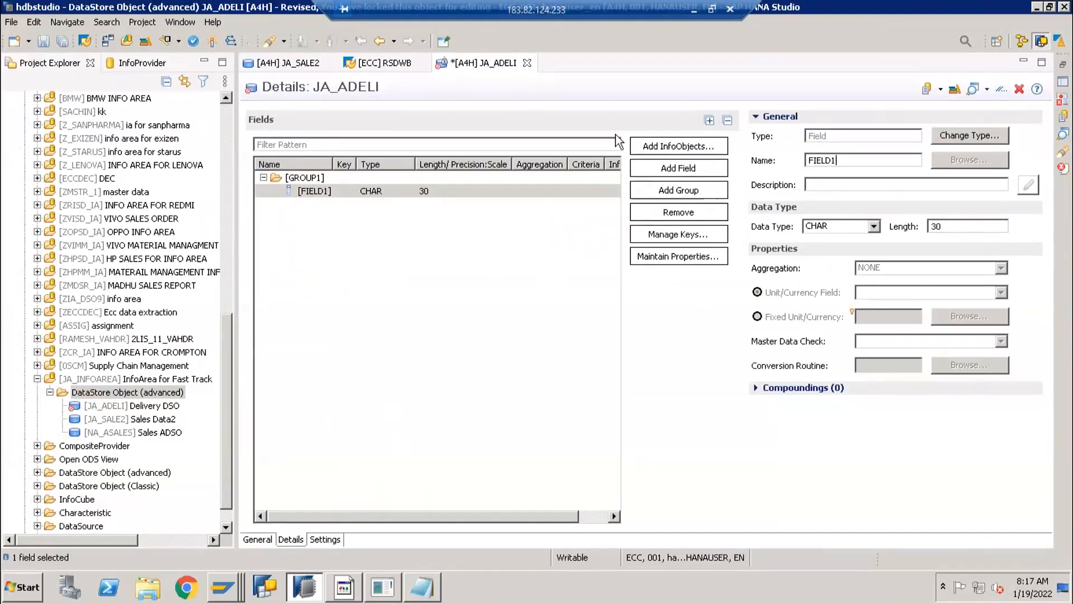
Close JA_ADELI without saving and delete it from the InfoArea.
{"action": "left_click", "coordinate": [526, 64]}
{"action": "left_click", "coordinate": [599, 300]}
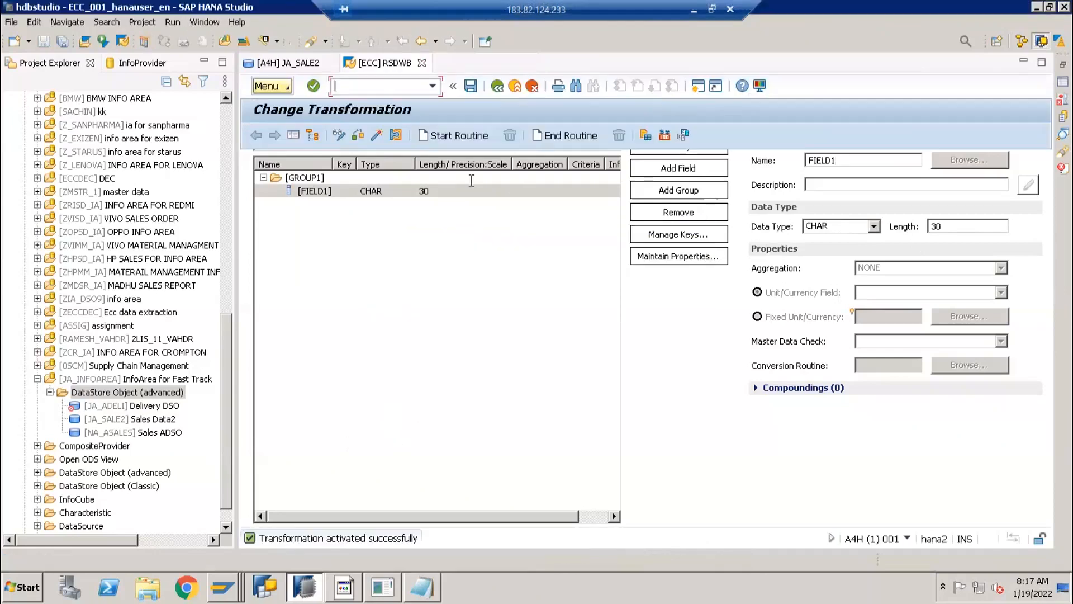
{"action": "left_click", "coordinate": [113, 407]}
{"action": "right_click", "coordinate": [113, 416]}
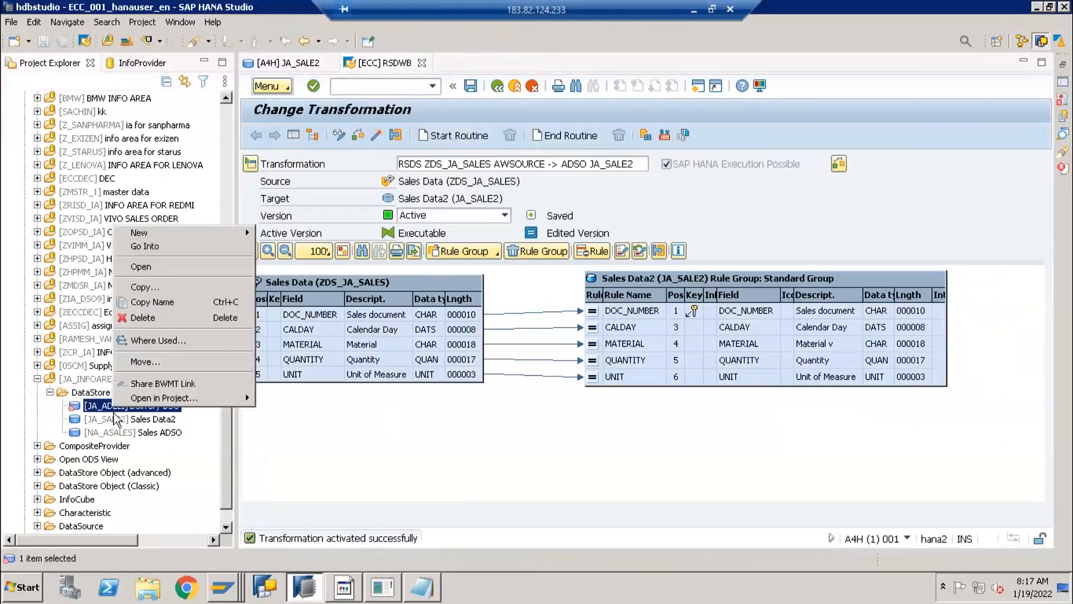
{"action": "left_click", "coordinate": [145, 317]}
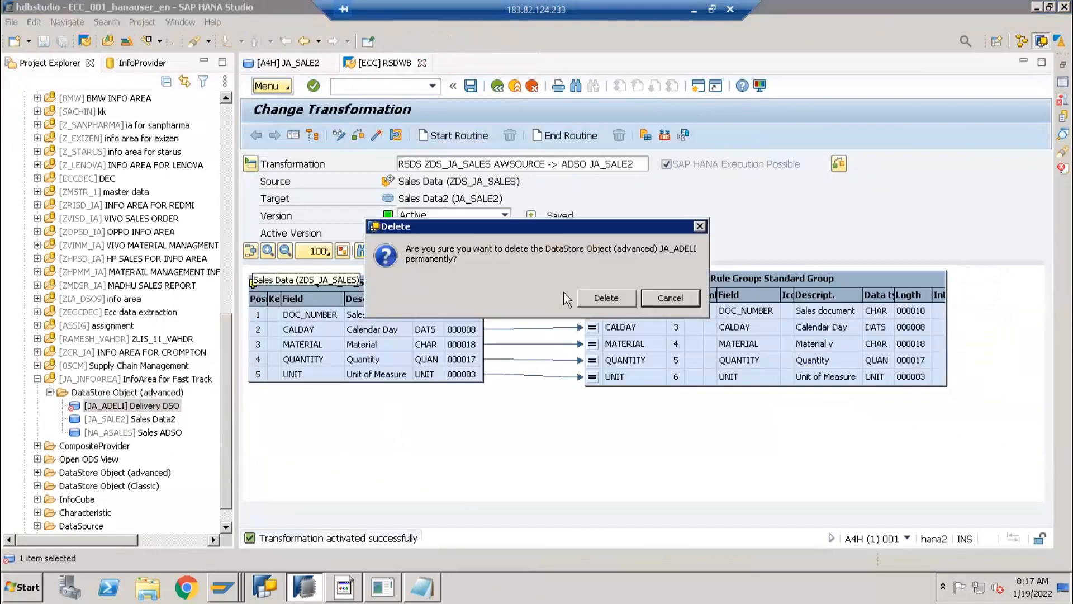
{"action": "left_click", "coordinate": [599, 297]}
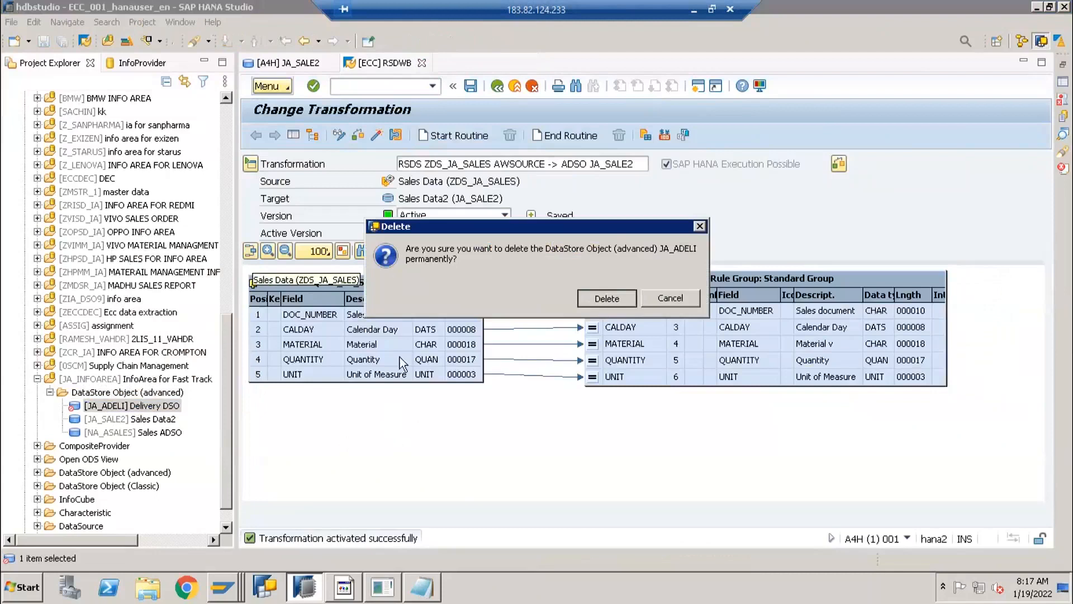
Create a new advanced DataStore Object JA_DELI described as Delivery in JA_INFOAREA, using DataSource ZDS_JA_DEL from AWSOURCE as template.
{"action": "right_click", "coordinate": [112, 392]}
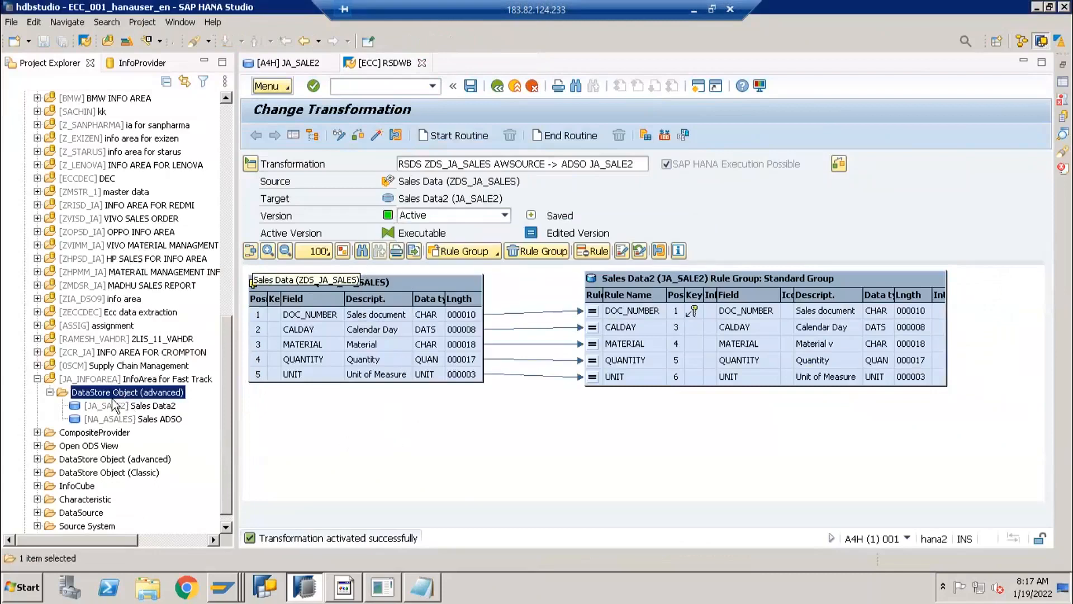
{"action": "mouse_move", "coordinate": [141, 397]}
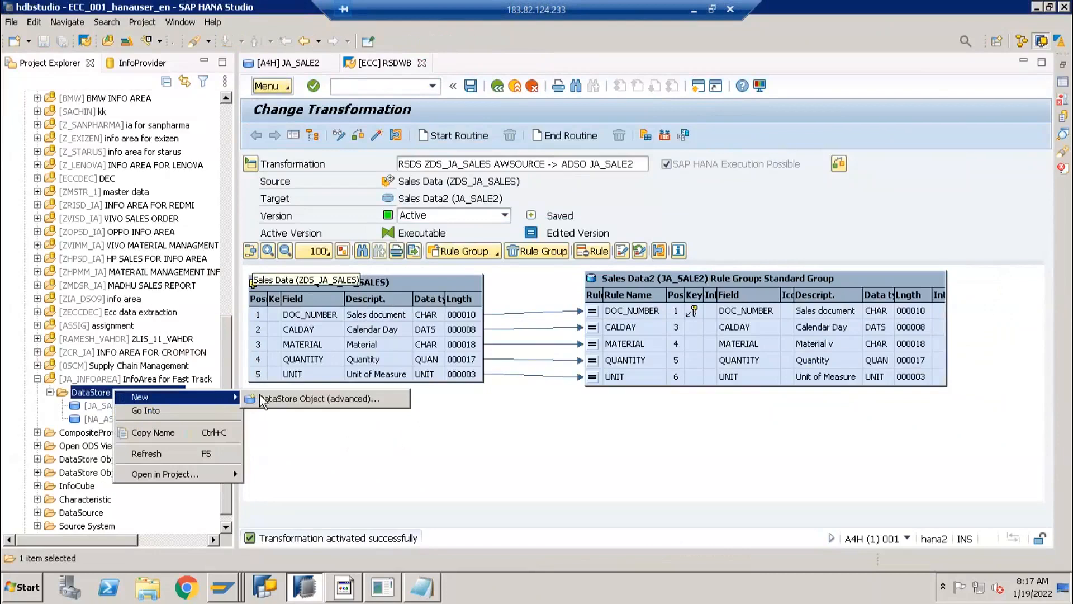
{"action": "left_click", "coordinate": [302, 398]}
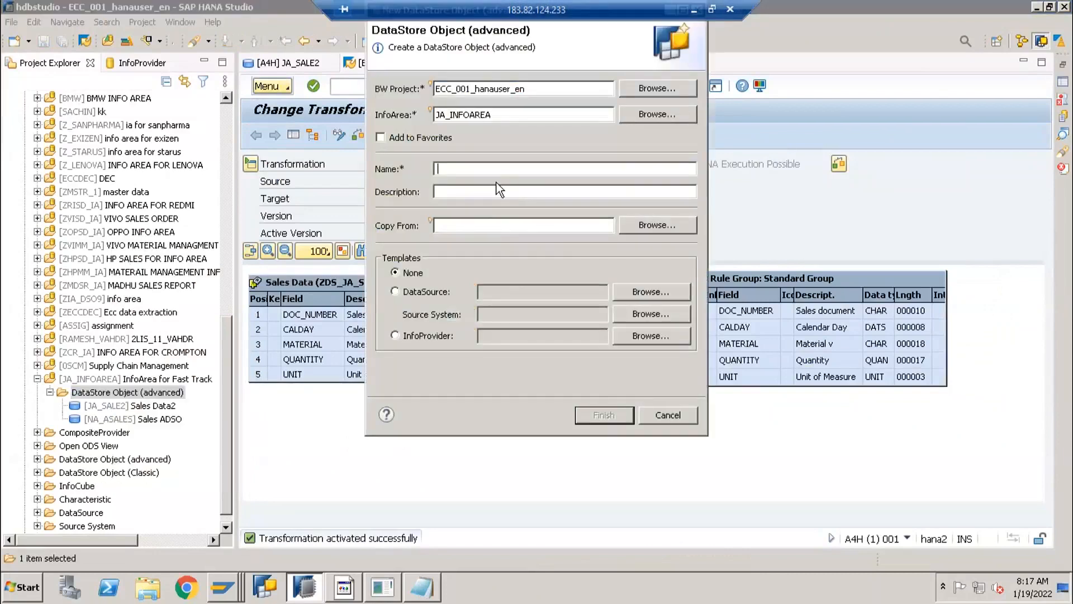
{"action": "type", "text": "JA_DELI"}
{"action": "left_click", "coordinate": [415, 294]}
{"action": "left_click", "coordinate": [648, 293]}
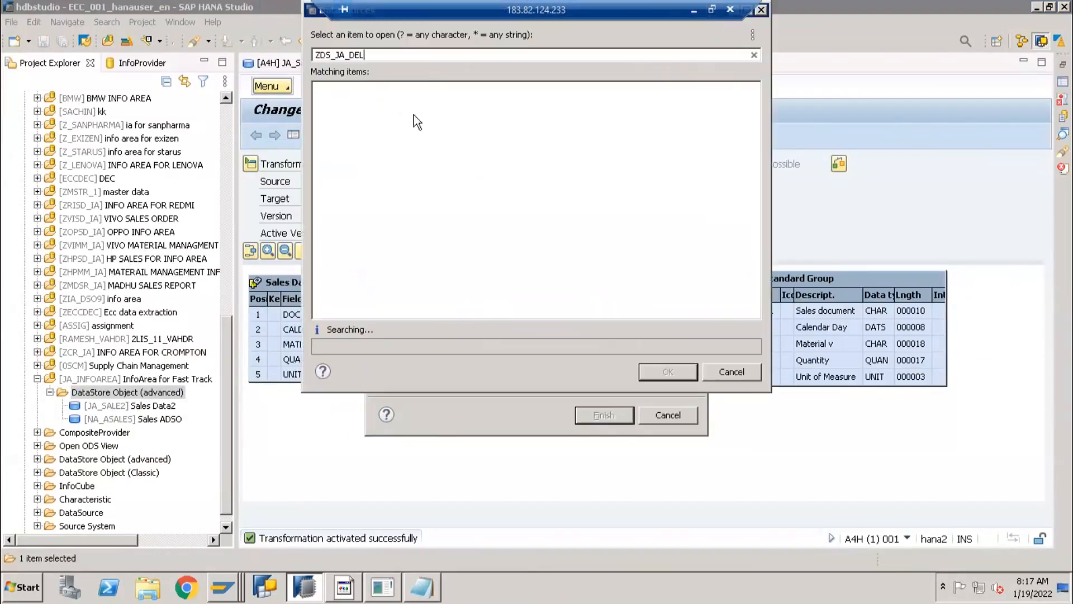
{"action": "double_click", "coordinate": [453, 91]}
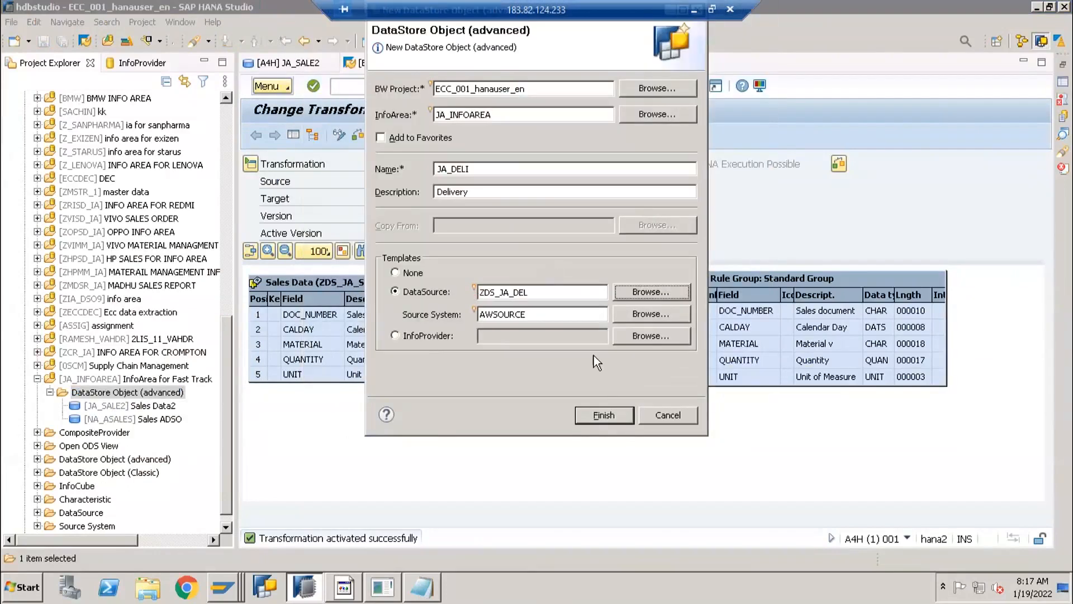
{"action": "left_click", "coordinate": [596, 416]}
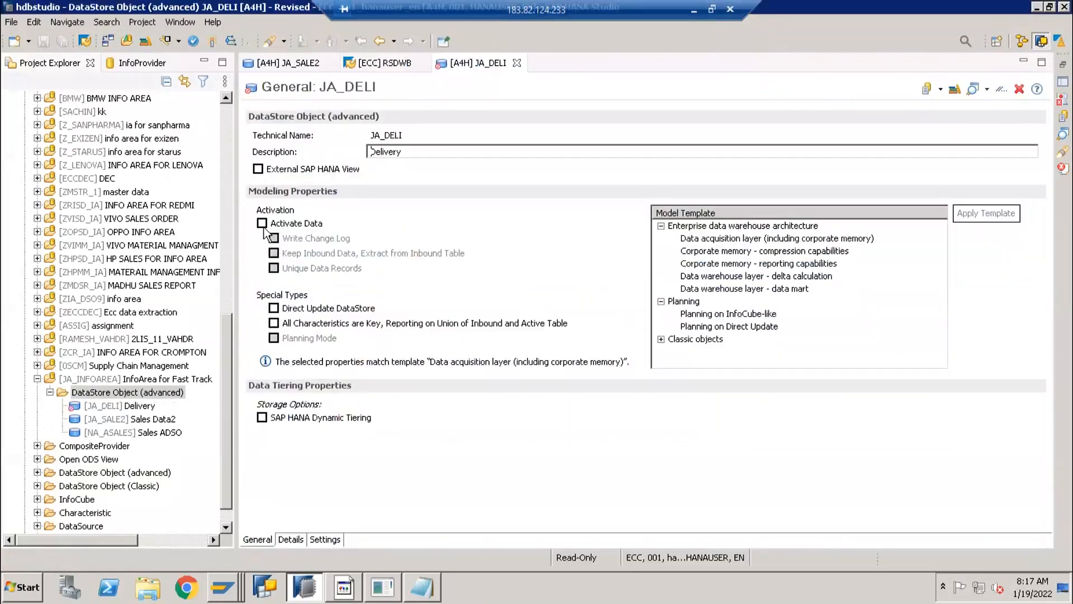
Enable Activate Data with Write Change Log for JA_DELI and show its field details.
{"action": "left_click", "coordinate": [262, 224]}
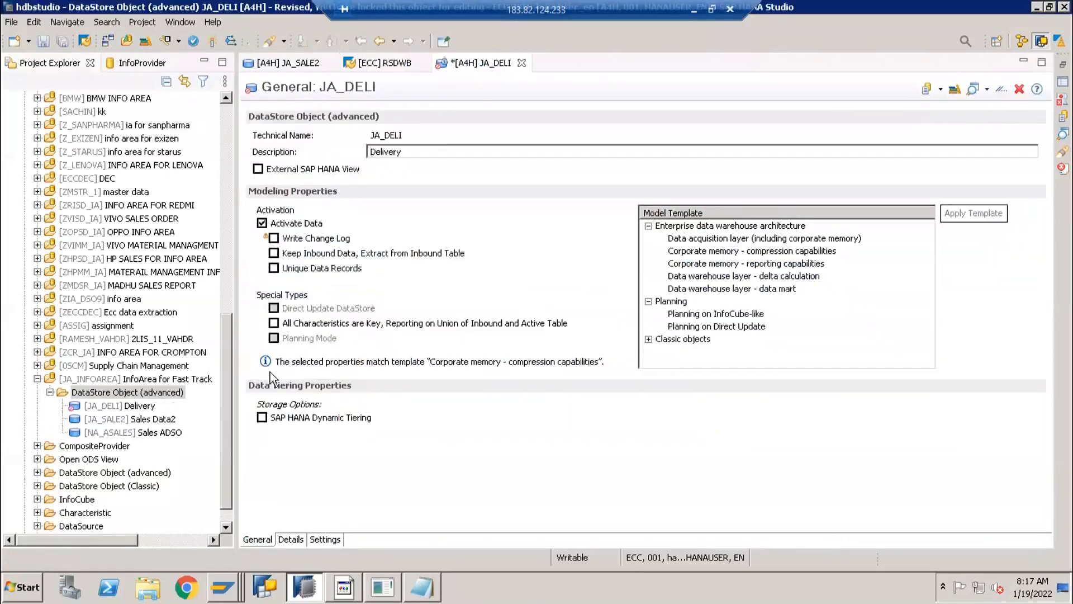
{"action": "left_click", "coordinate": [274, 238]}
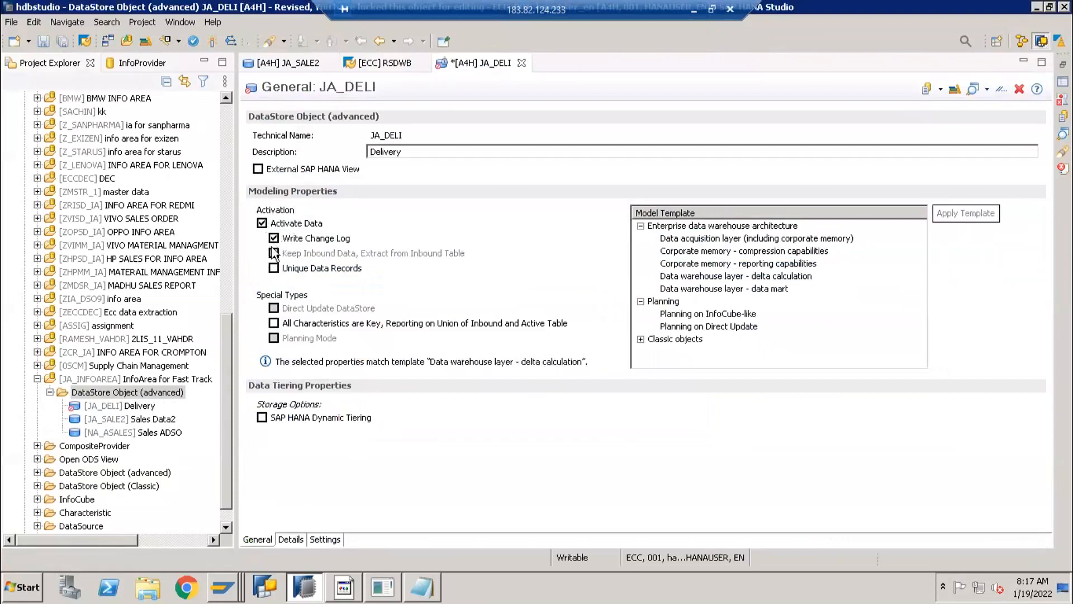
{"action": "left_click", "coordinate": [291, 540]}
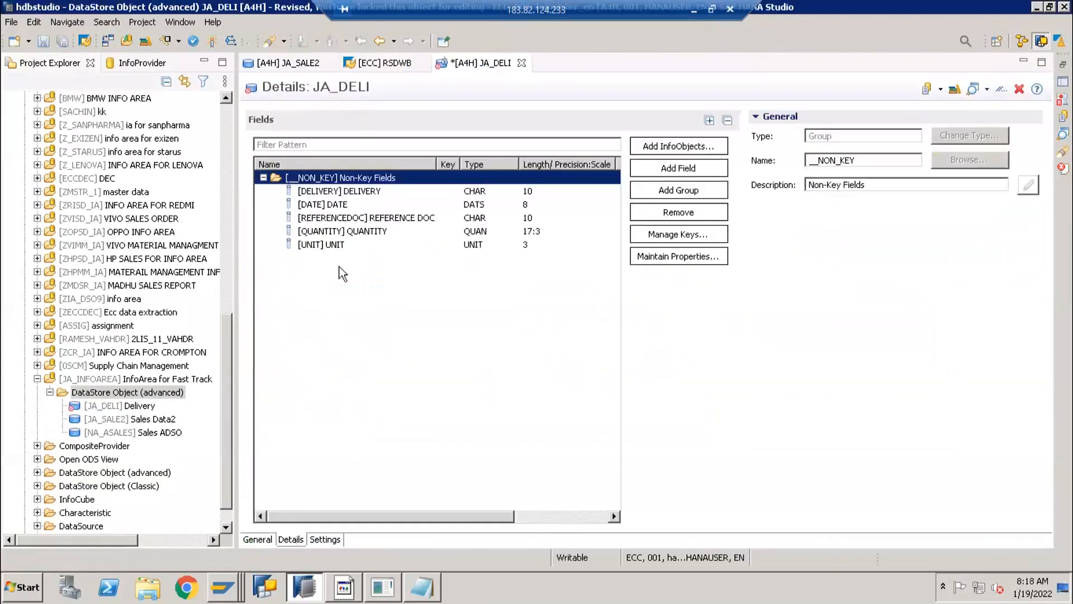
Set the aggregation of the QUANTITY field in JA_DELI to SUM.
{"action": "left_click", "coordinate": [345, 192]}
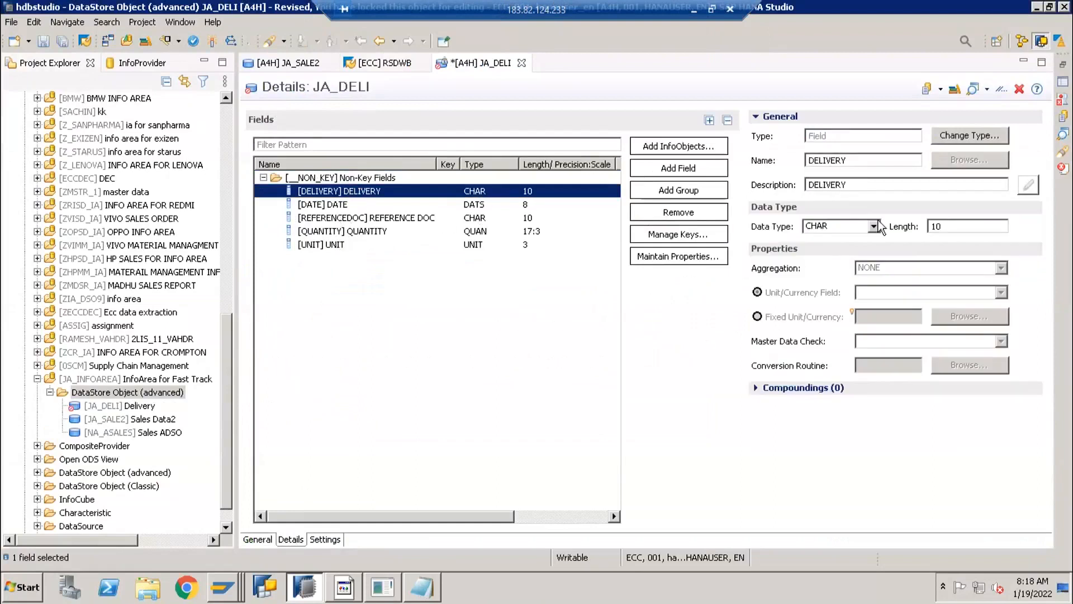
{"action": "left_click", "coordinate": [354, 234]}
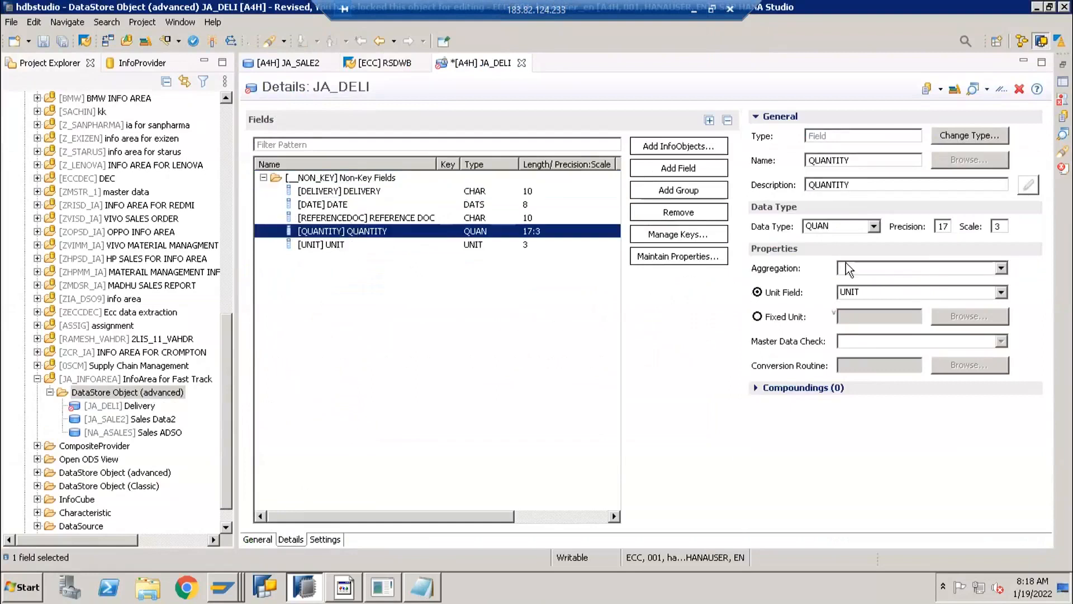
{"action": "left_click", "coordinate": [849, 269]}
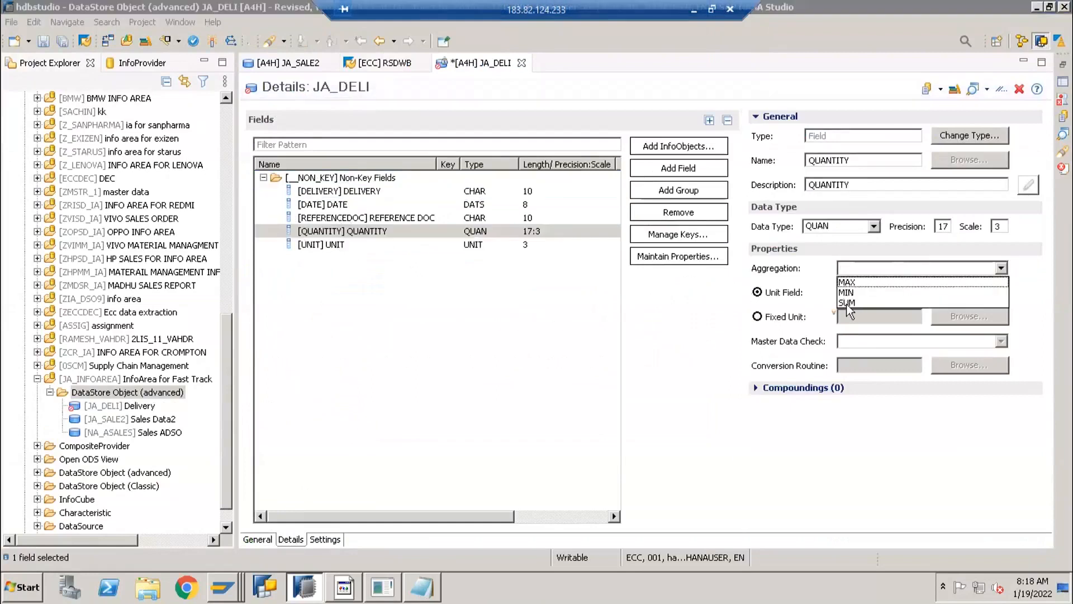
{"action": "left_click", "coordinate": [848, 302]}
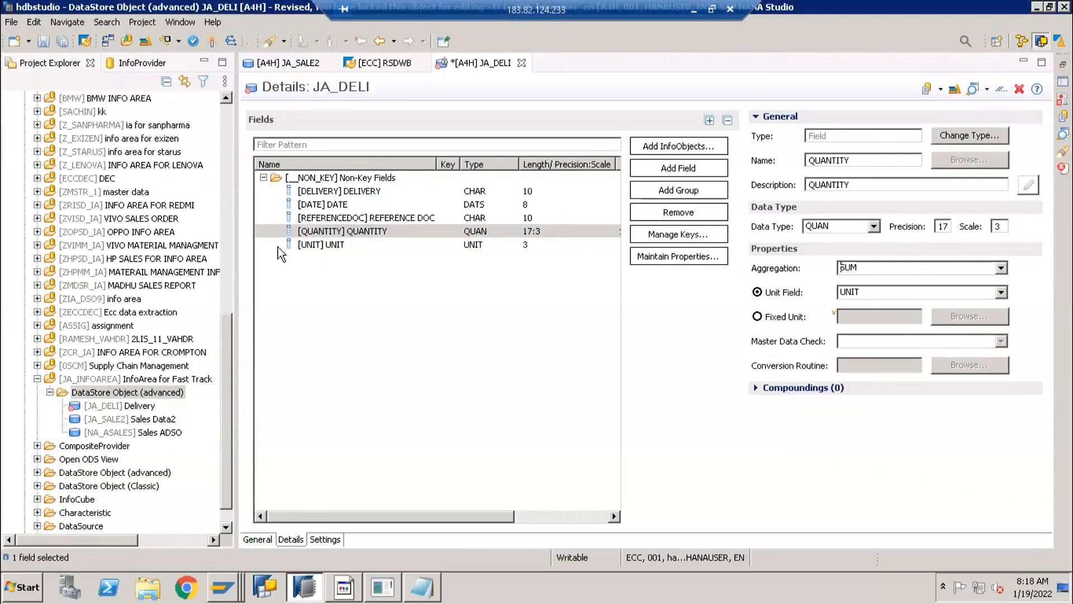
Compare the properties of the QUANTITY and UNIT fields, checking which unit field QUANTITY refers to.
{"action": "left_click", "coordinate": [297, 246]}
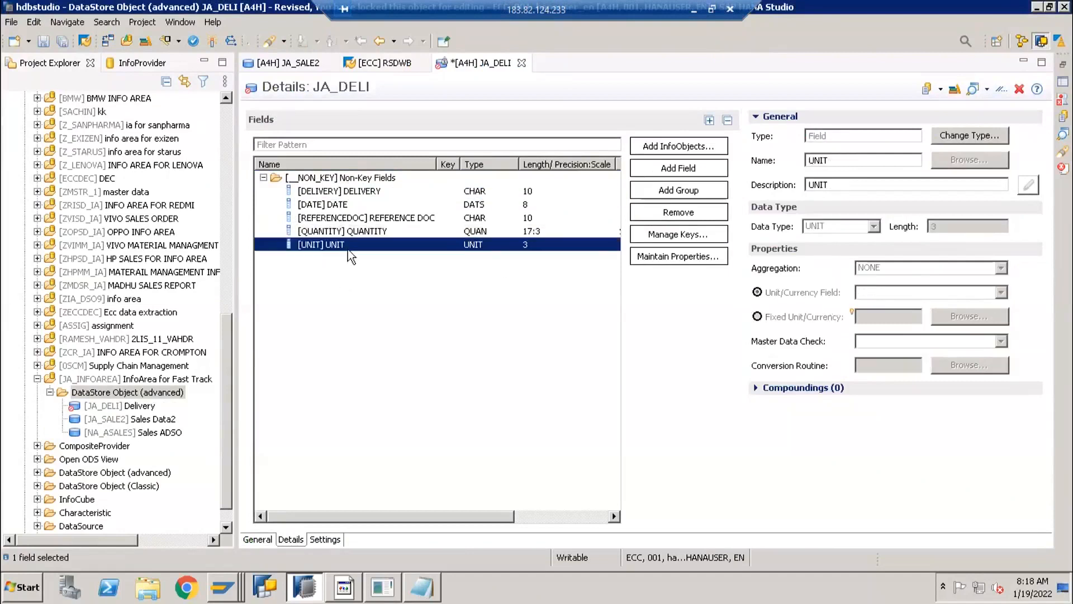
{"action": "left_click", "coordinate": [343, 233]}
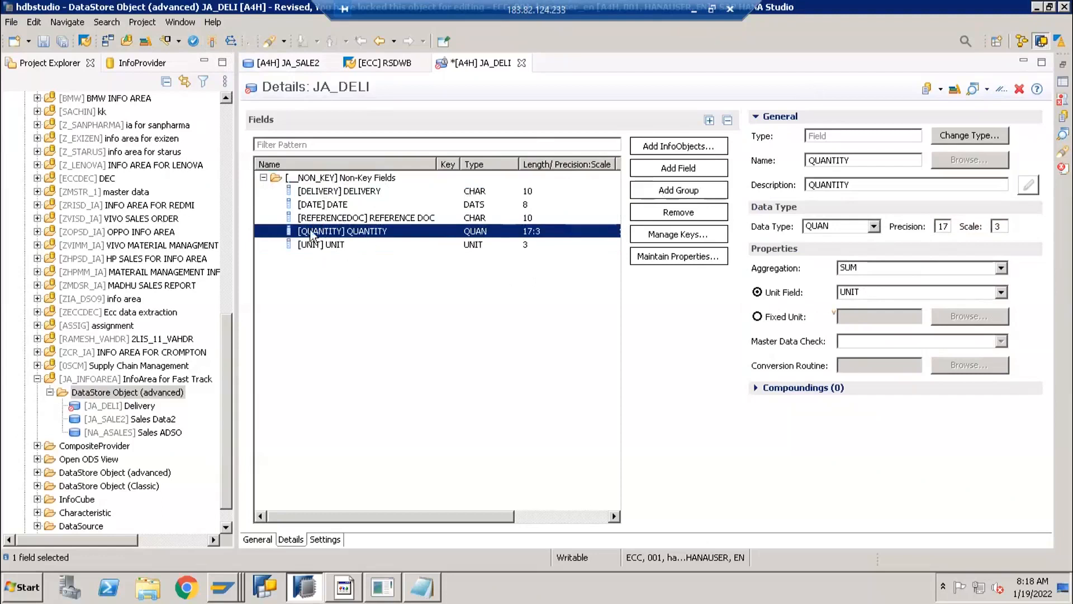
{"action": "left_click", "coordinate": [875, 292]}
{"action": "left_click", "coordinate": [350, 257]}
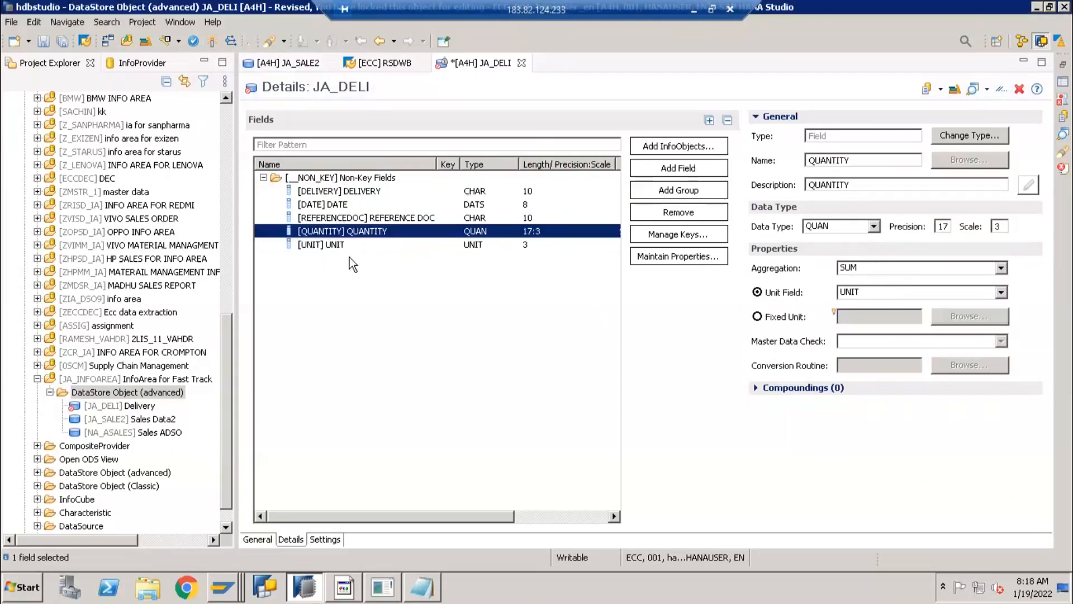
{"action": "left_click", "coordinate": [297, 248]}
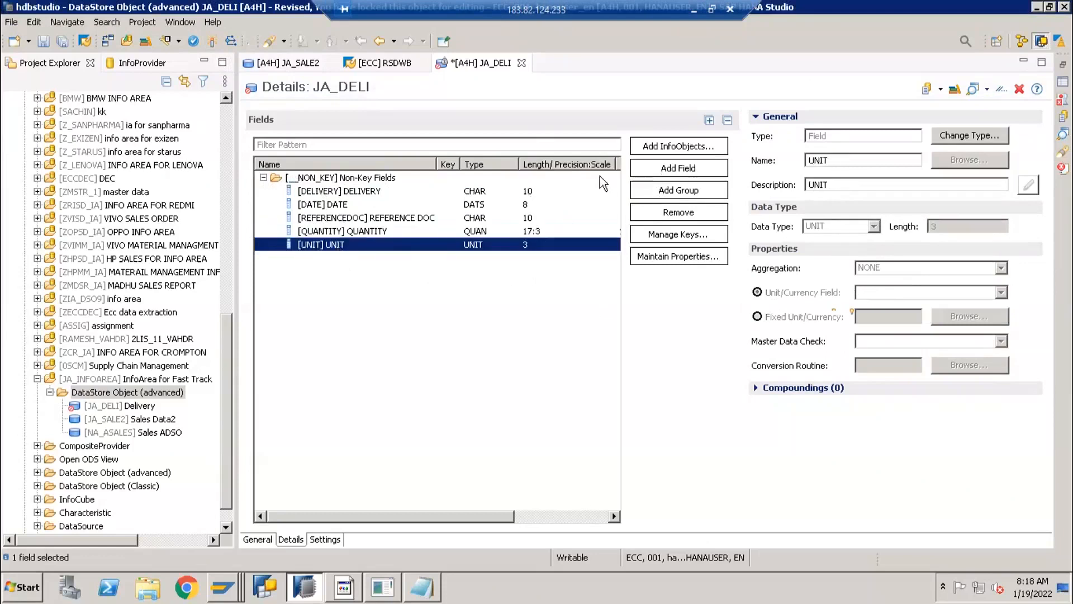
Remove the QUANTITY and UNIT fields together from the non-key fields of JA_DELI.
{"action": "left_click", "coordinate": [346, 232]}
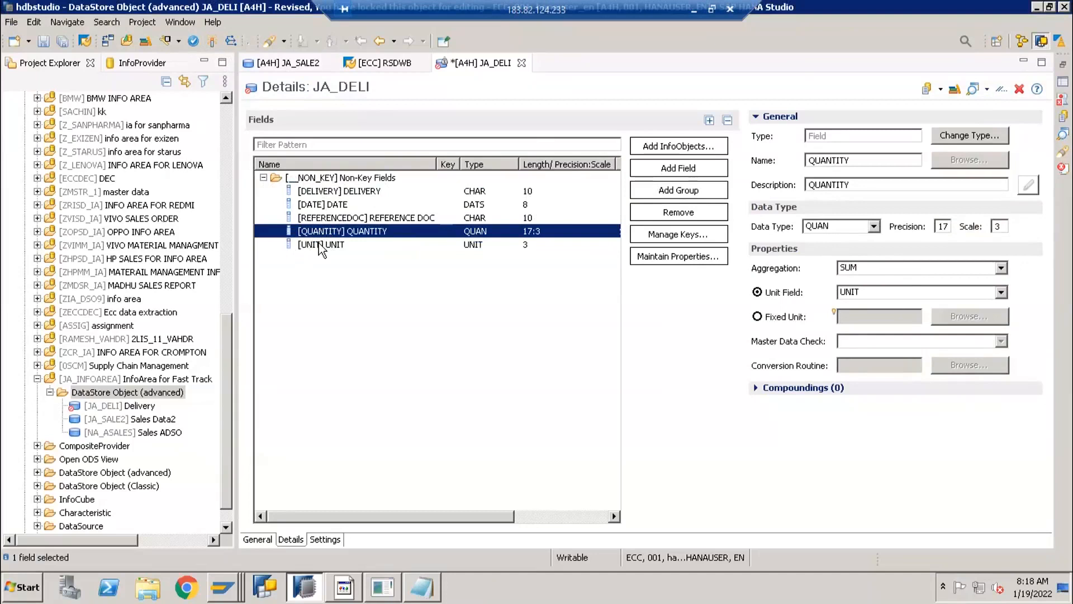
{"action": "left_click", "coordinate": [319, 244], "text": "ctrl"}
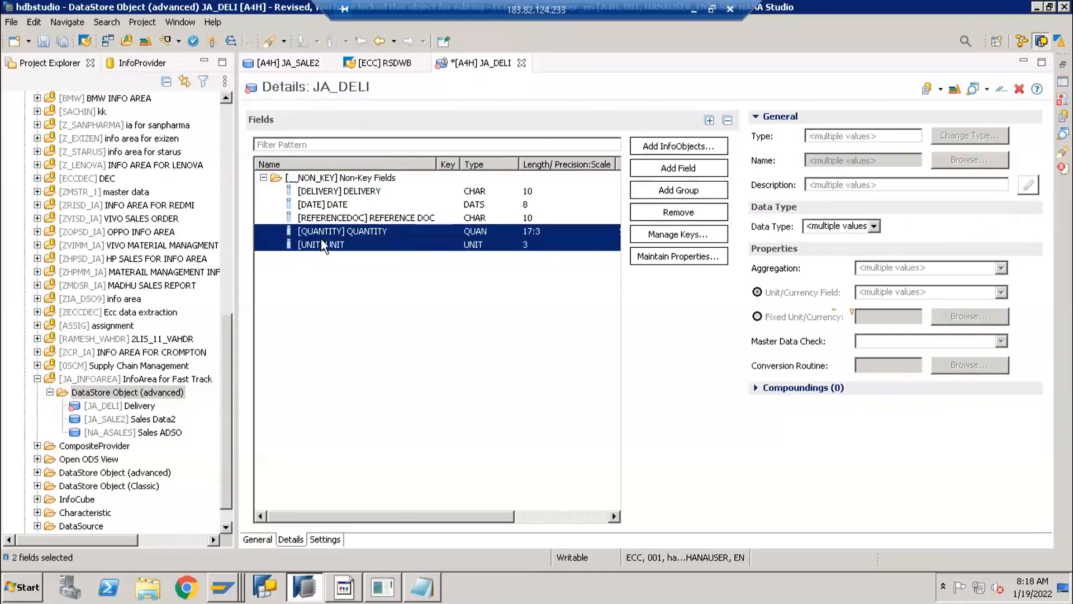
{"action": "left_click", "coordinate": [675, 215]}
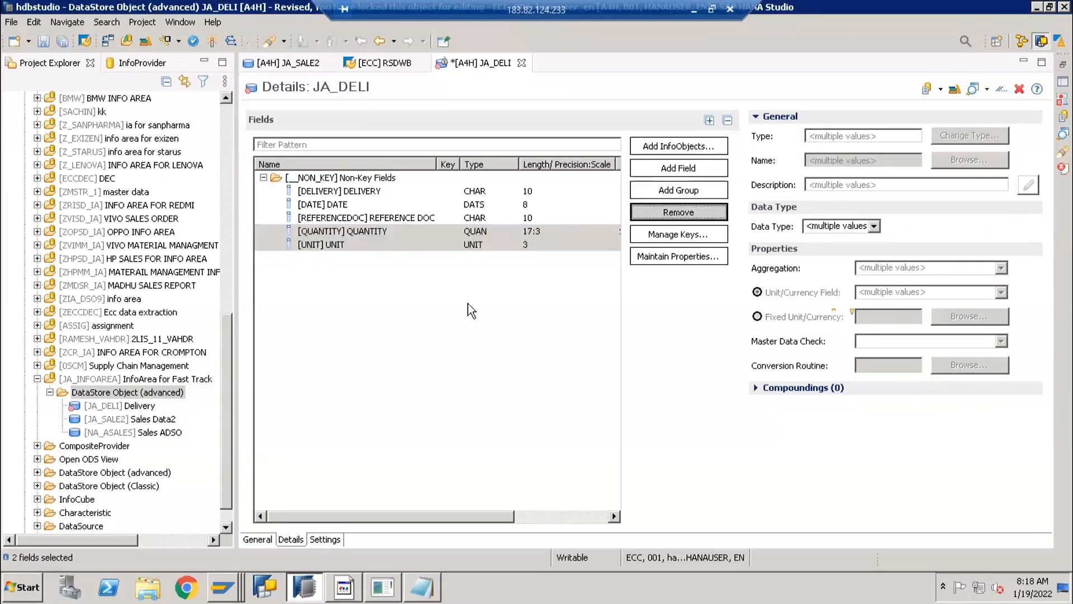
{"action": "left_click", "coordinate": [403, 274]}
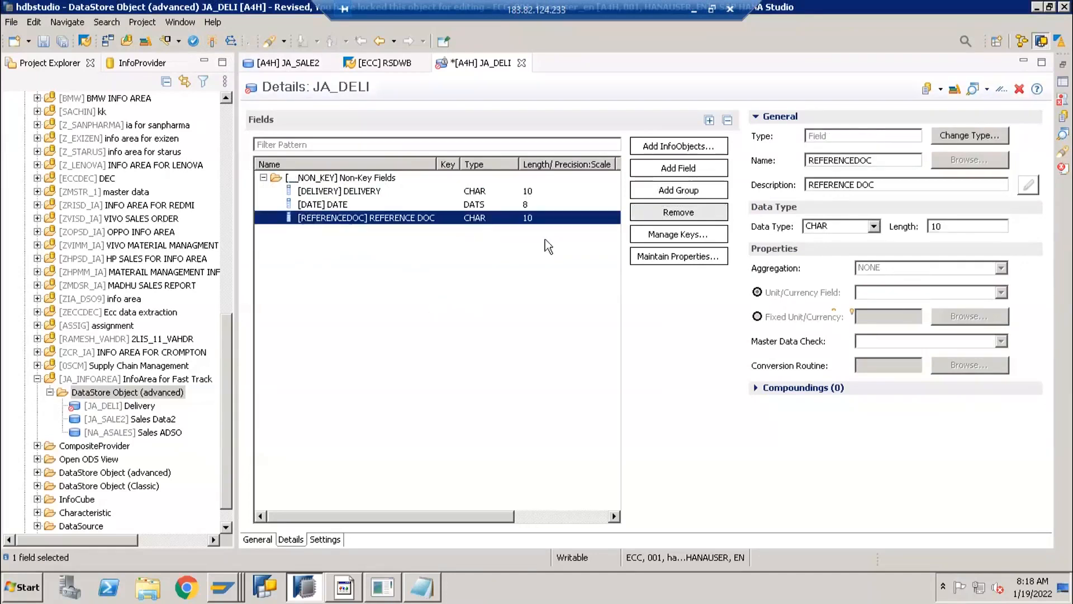
Add a field QUANITY to the non-key fields with data type QUAN, precision 17 and scale 2.
{"action": "left_click", "coordinate": [660, 174]}
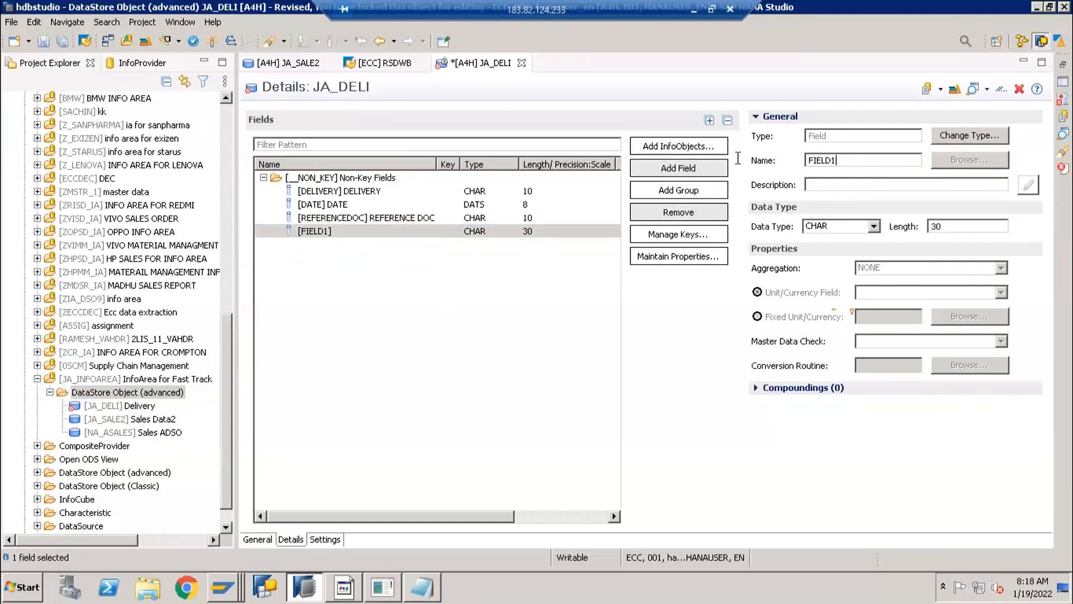
{"action": "type", "text": "QUANITY"}
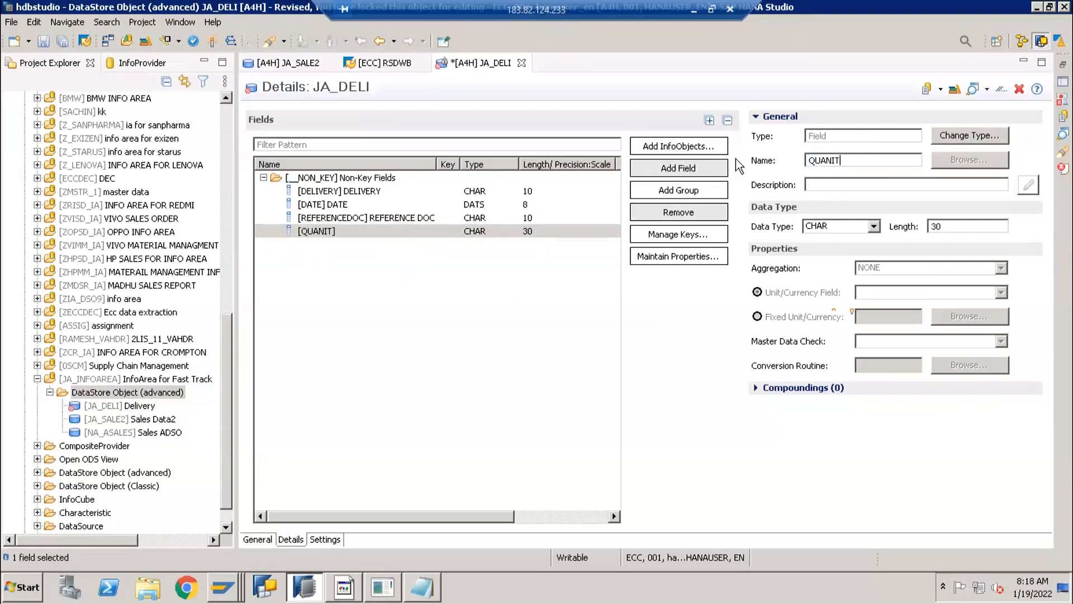
{"action": "left_click", "coordinate": [823, 227]}
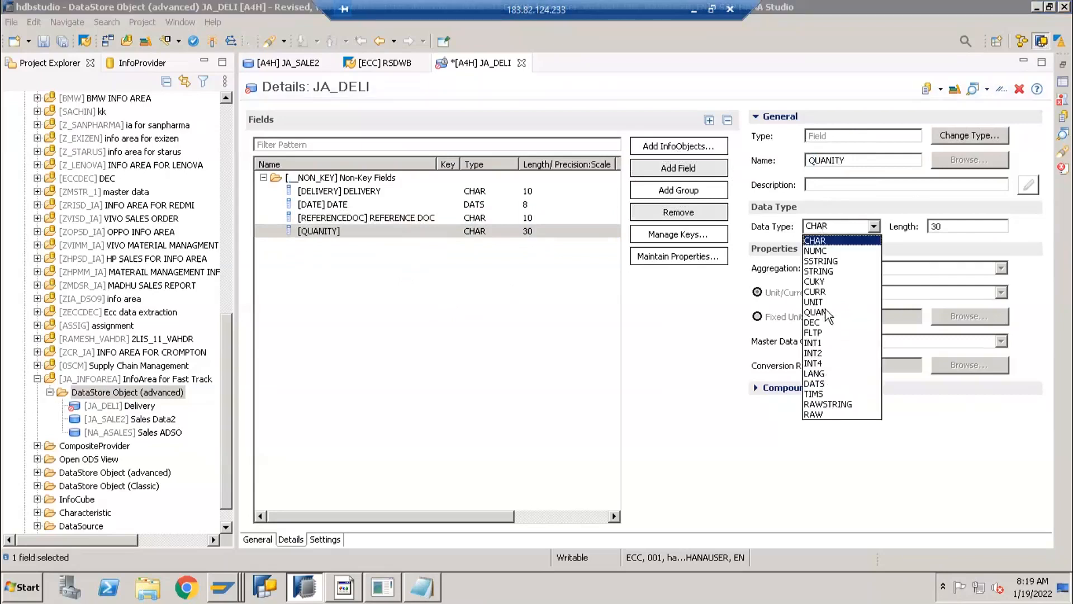
{"action": "left_click", "coordinate": [816, 313]}
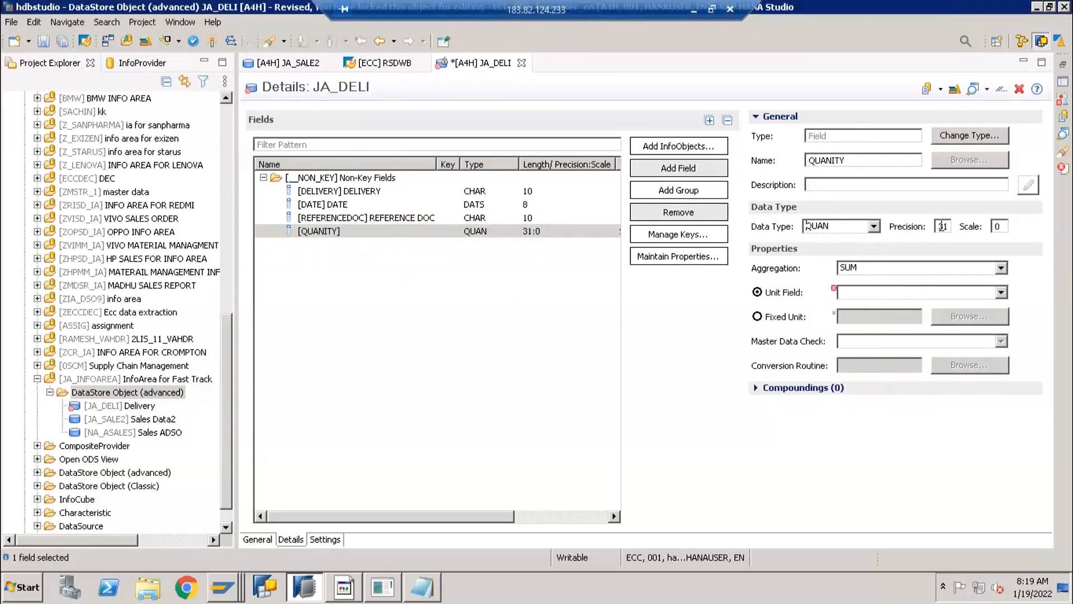
{"action": "type", "text": "17:0"}
{"action": "left_click", "coordinate": [696, 307]}
Check which unit fields can be assigned to the QUANITY field.
{"action": "left_click", "coordinate": [860, 292]}
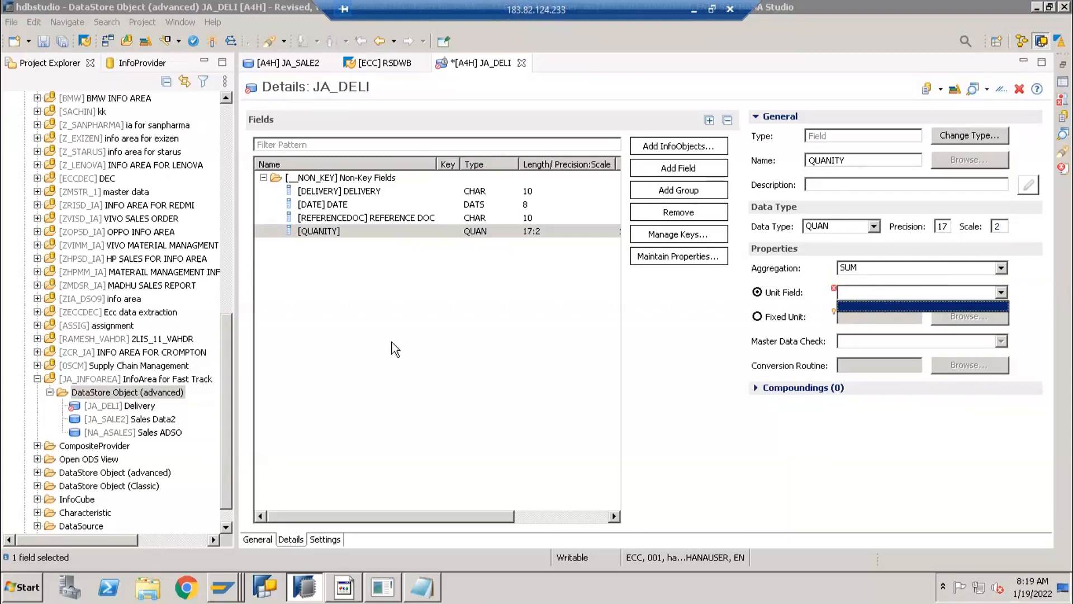
{"action": "left_click", "coordinate": [347, 231]}
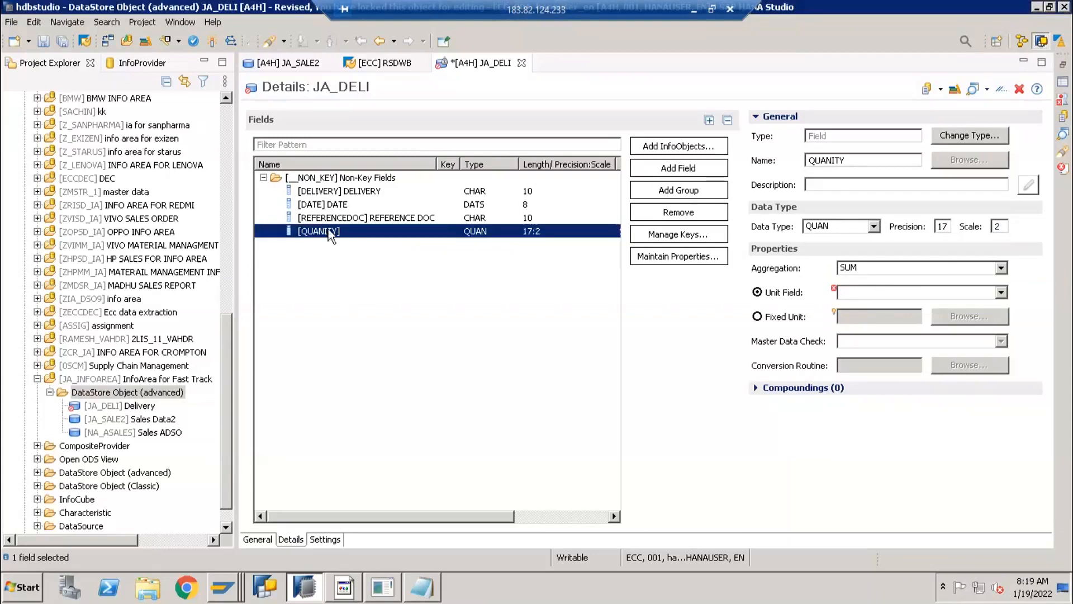
{"action": "left_click", "coordinate": [852, 292]}
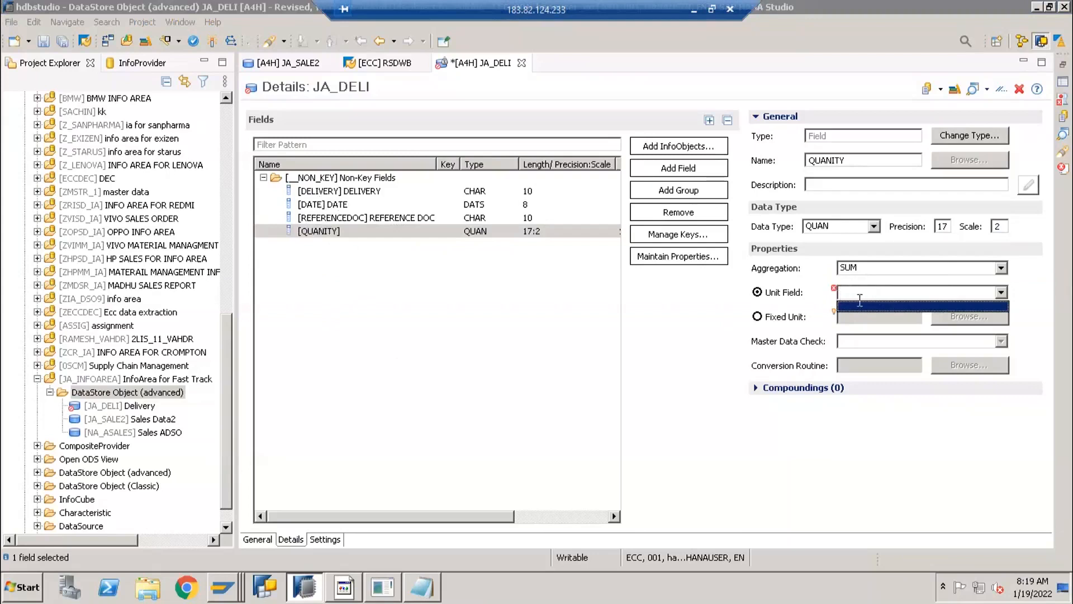
{"action": "left_click", "coordinate": [496, 305]}
Add a field named UNIT with data type UNIT to the non-key fields.
{"action": "left_click", "coordinate": [676, 176]}
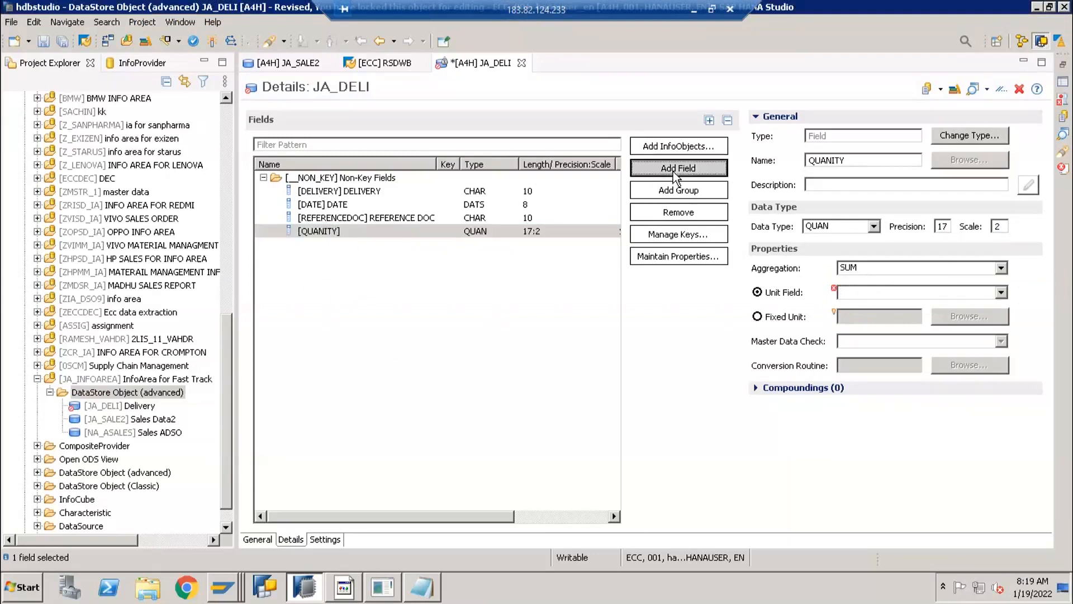
{"action": "key", "text": "ctrl+a"}
{"action": "type", "text": "U"}
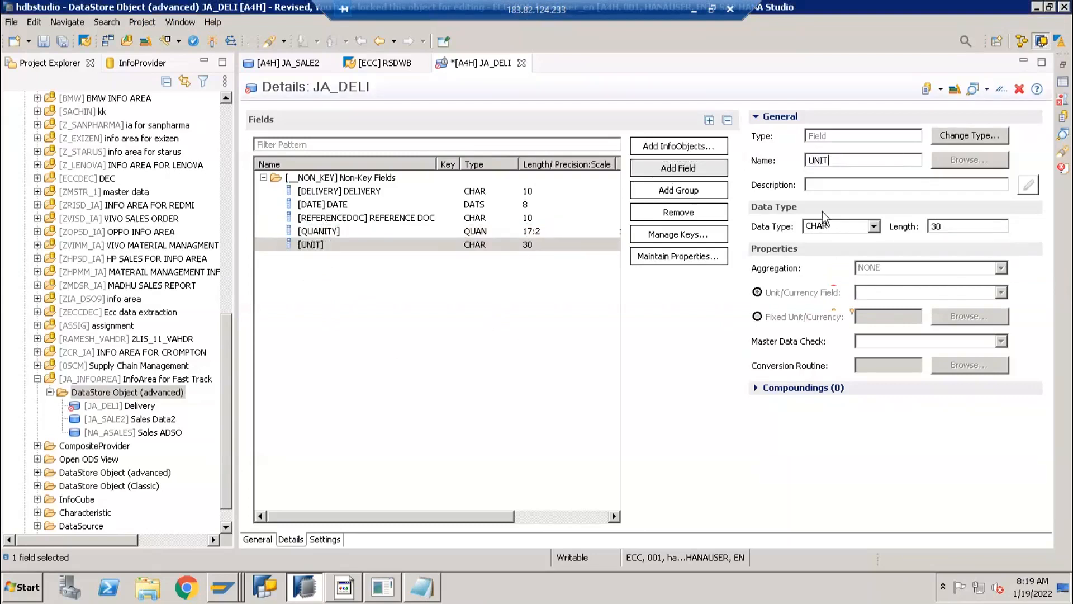
{"action": "left_click", "coordinate": [830, 226]}
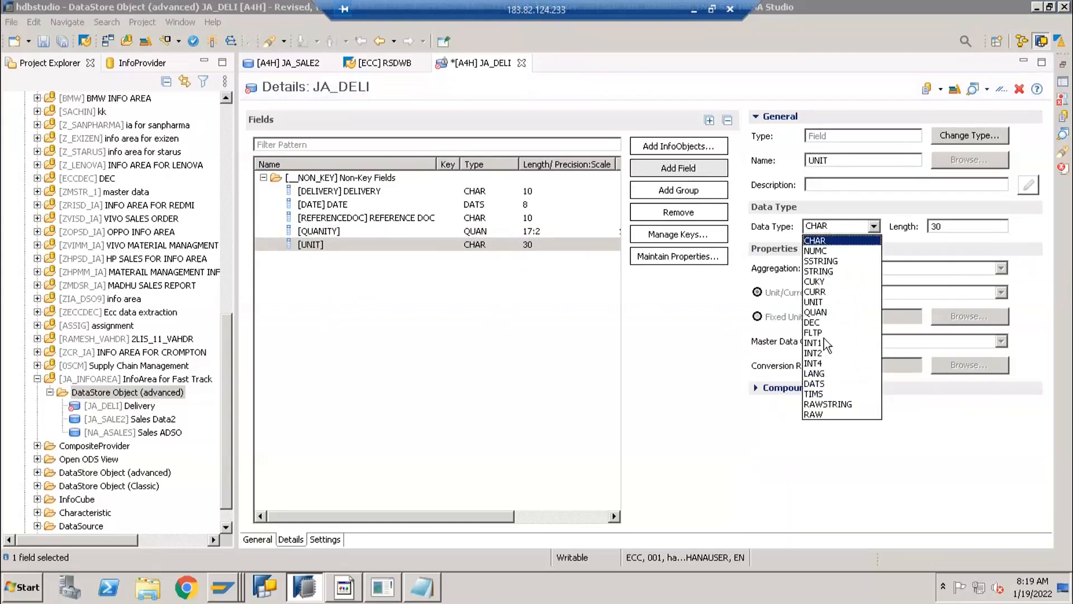
{"action": "left_click", "coordinate": [819, 301]}
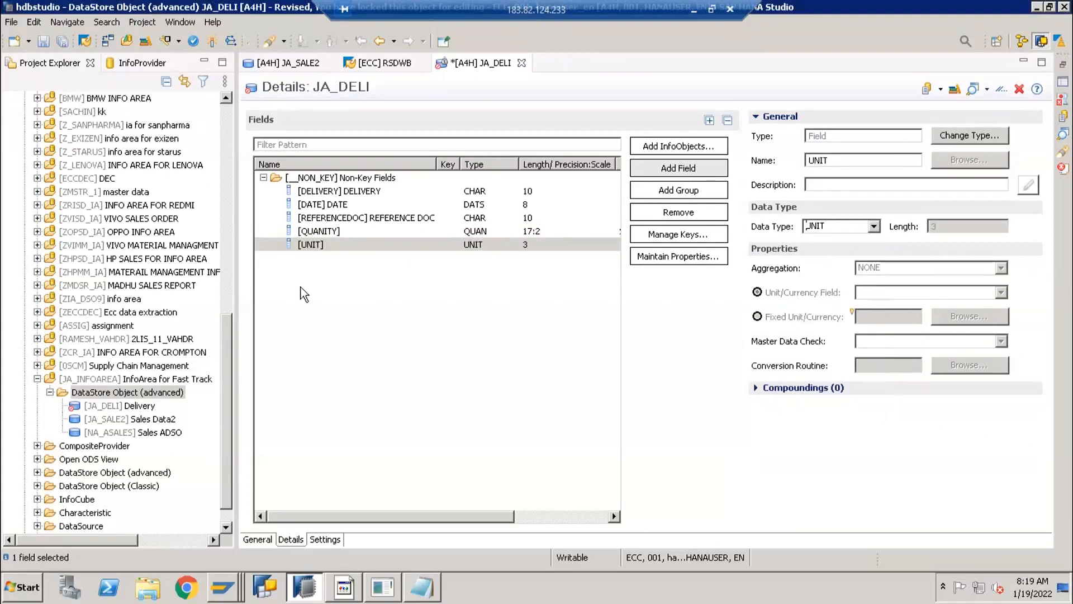
{"action": "left_click", "coordinate": [308, 248]}
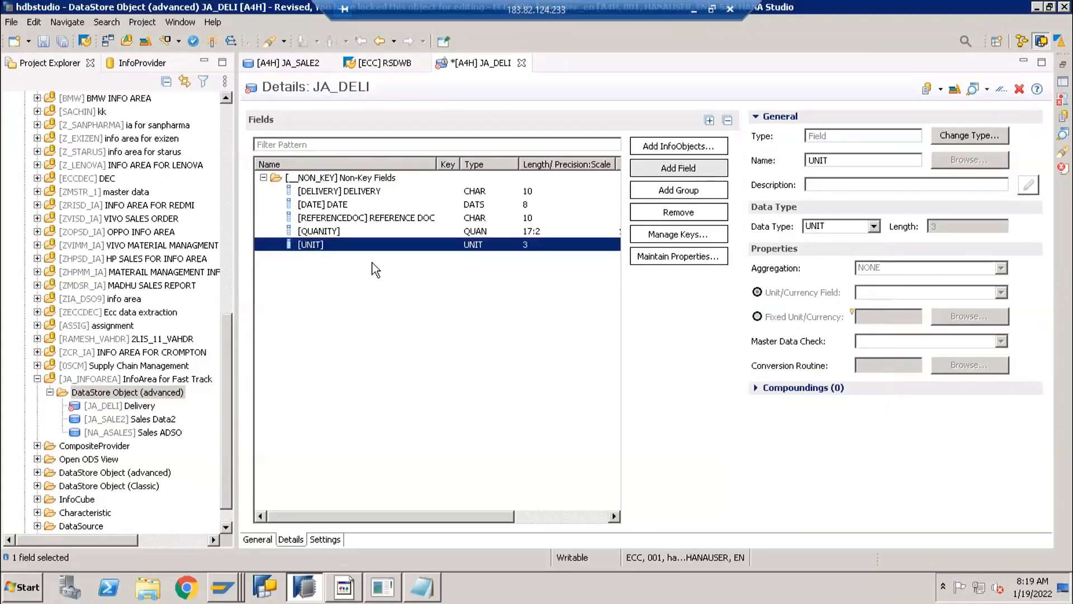
Assign UNIT as the unit field of QUANITY and try to activate JA_DELI.
{"action": "left_click", "coordinate": [327, 231]}
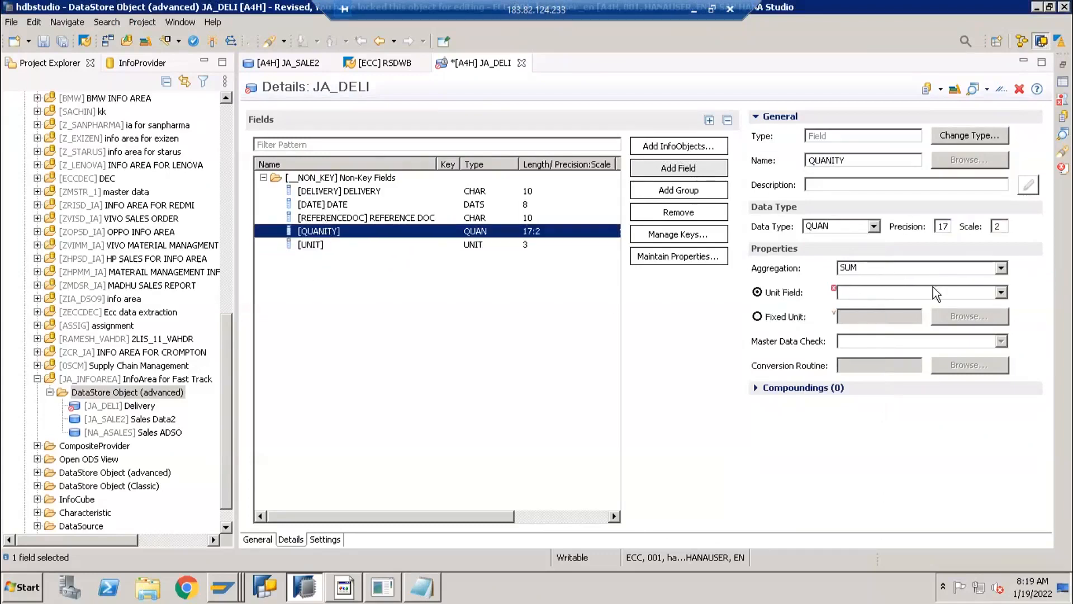
{"action": "left_click", "coordinate": [926, 292]}
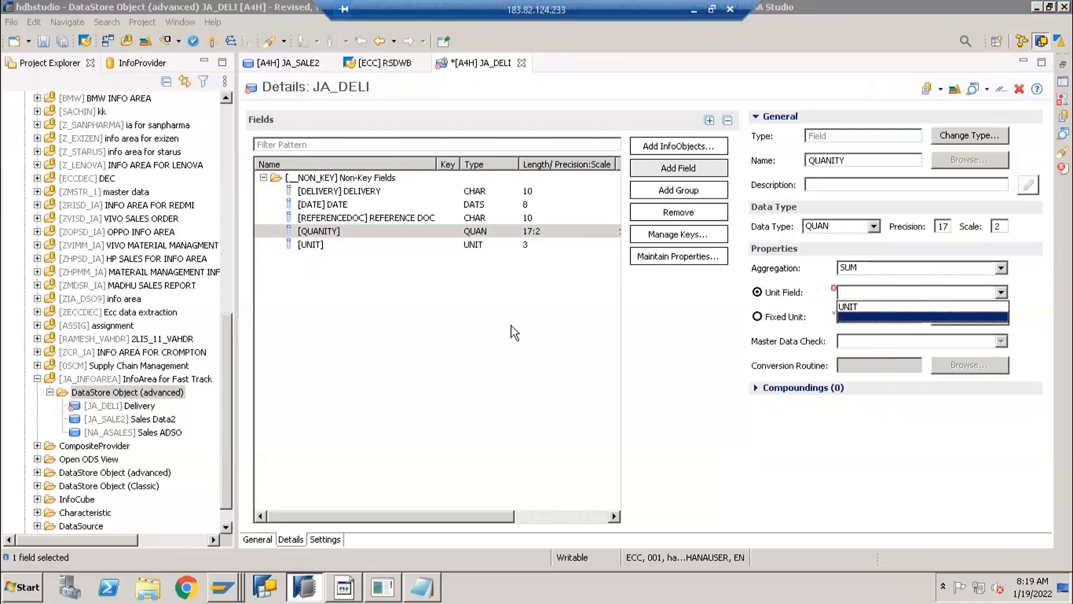
{"action": "left_click", "coordinate": [852, 310]}
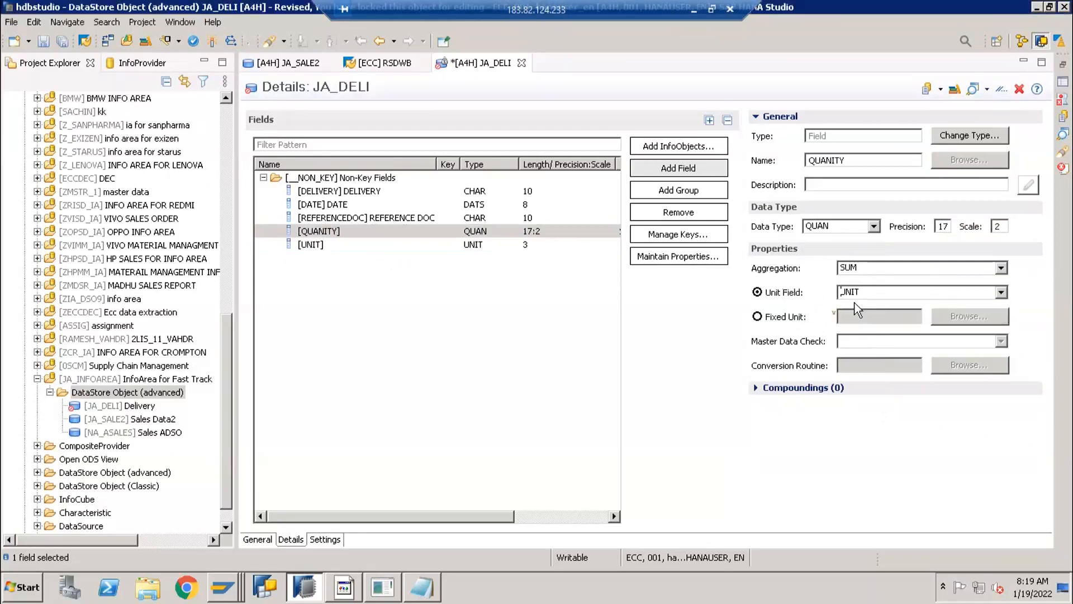
{"action": "left_click", "coordinate": [545, 323]}
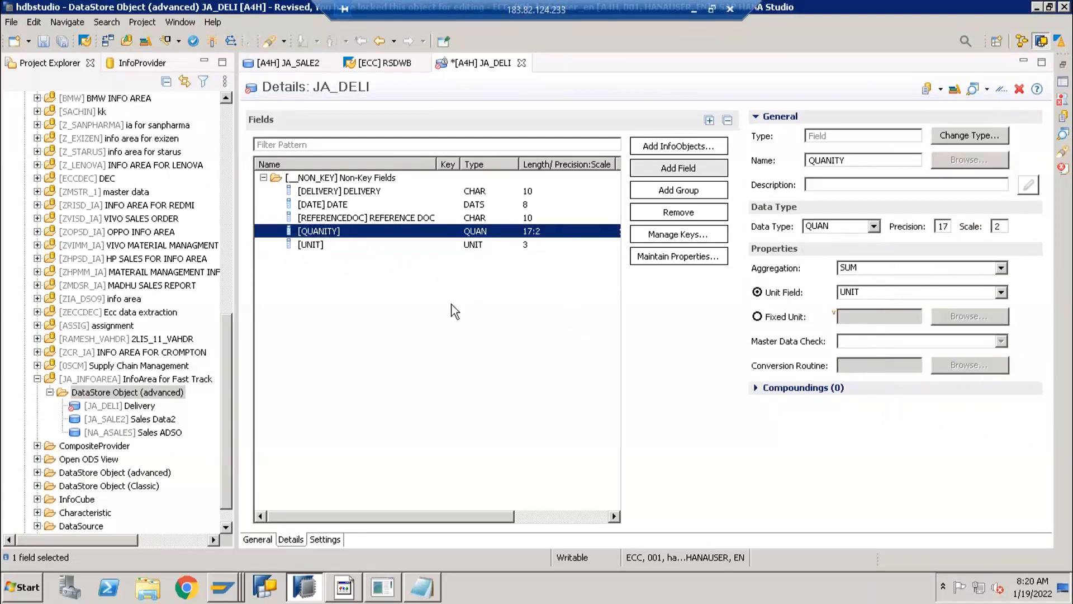
{"action": "left_click", "coordinate": [213, 42]}
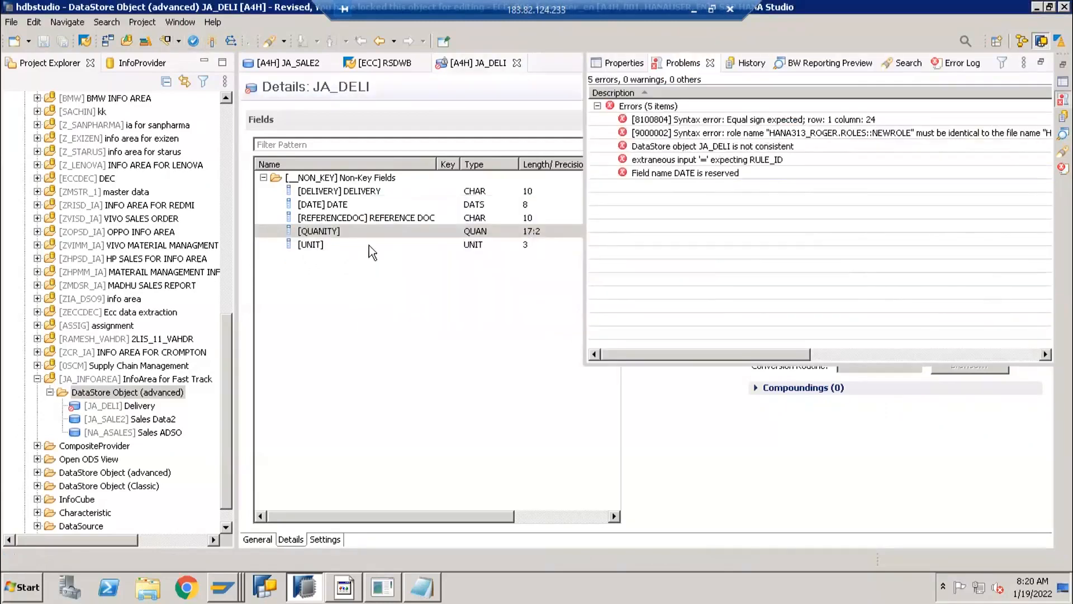
{"action": "left_click", "coordinate": [369, 246]}
Open the key definition of JA_DELI and select the DELIVERY field as a key component.
{"action": "left_click", "coordinate": [674, 235]}
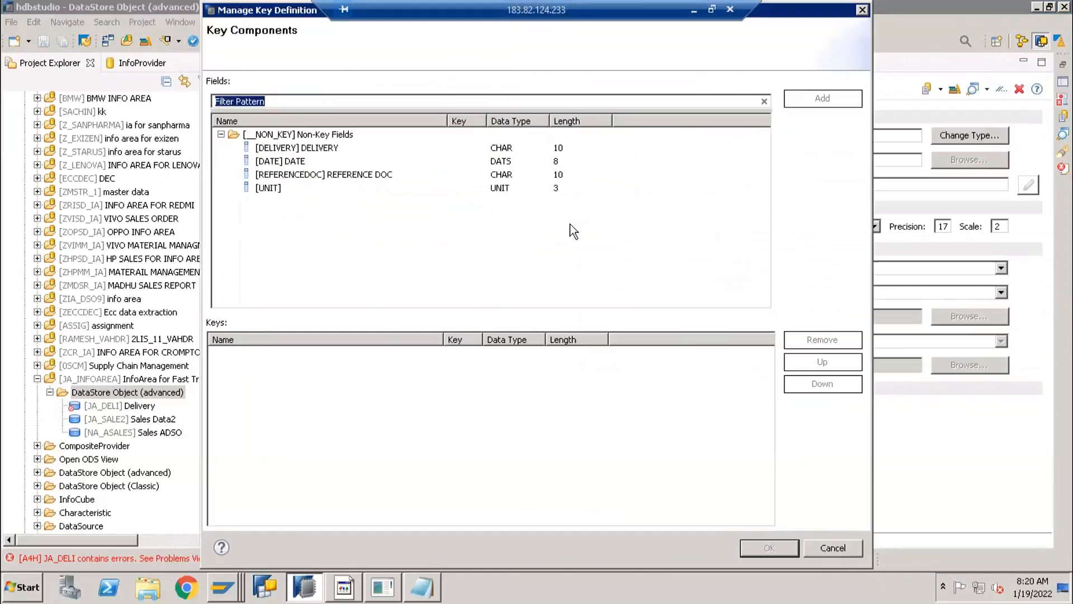
{"action": "left_click", "coordinate": [318, 148]}
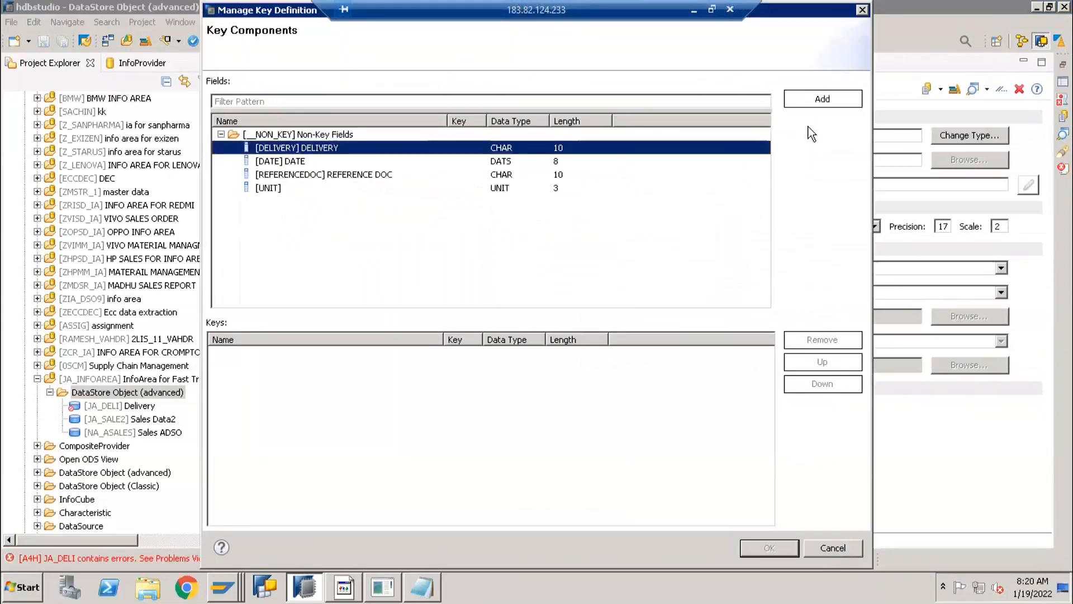
Define the DELIVERY field as the key of the JA_DELI DataStore object and try to activate the object.
{"action": "left_click", "coordinate": [813, 105]}
{"action": "left_click", "coordinate": [769, 548]}
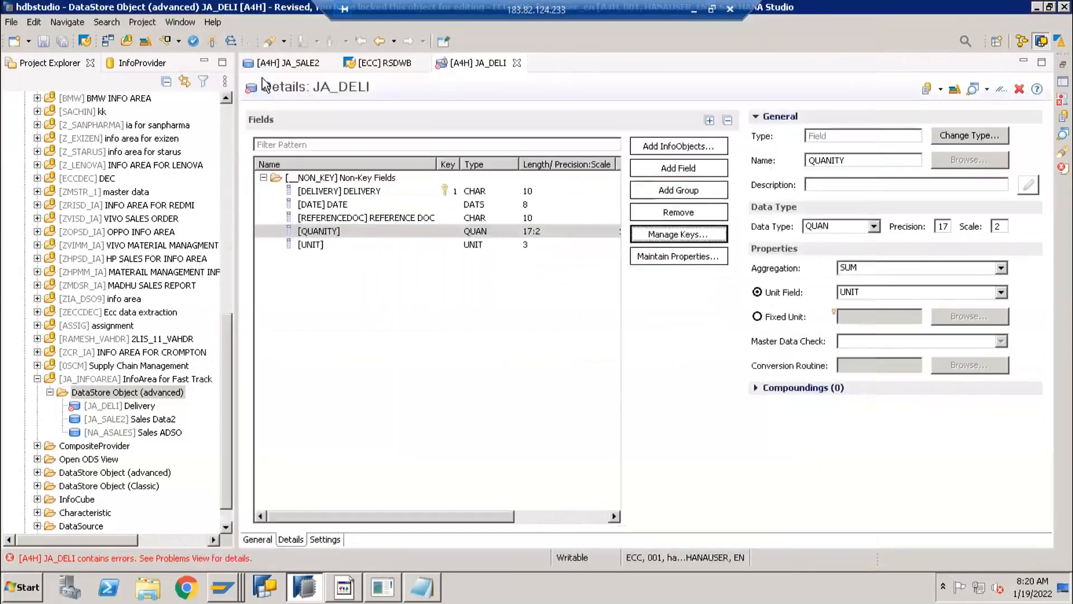
{"action": "left_click", "coordinate": [212, 41]}
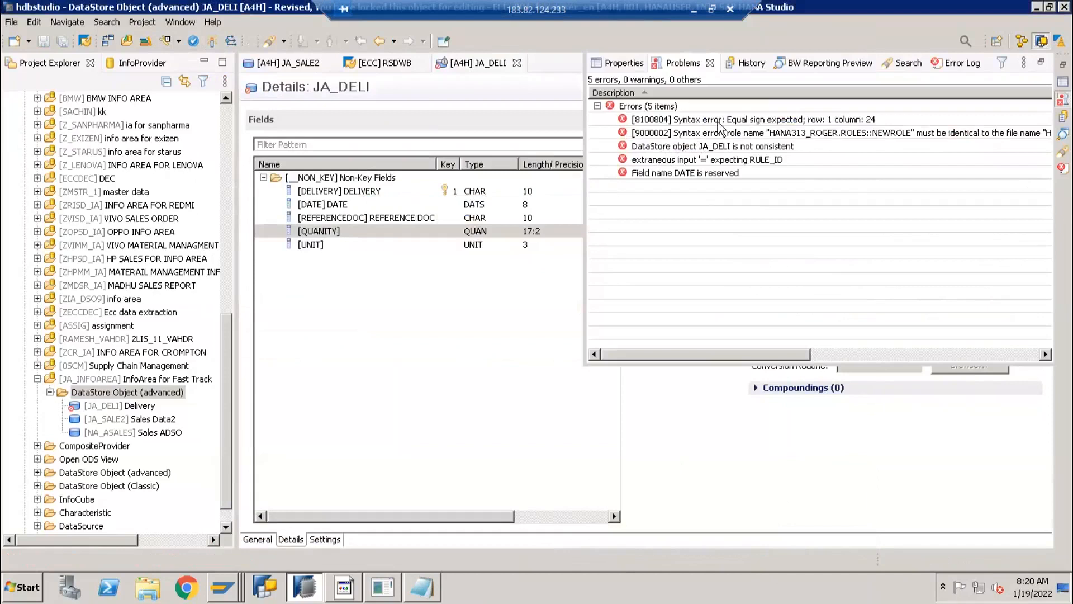
Go from the reserved field name error to the DATE field and set its description to CALDAY.
{"action": "left_click", "coordinate": [718, 122]}
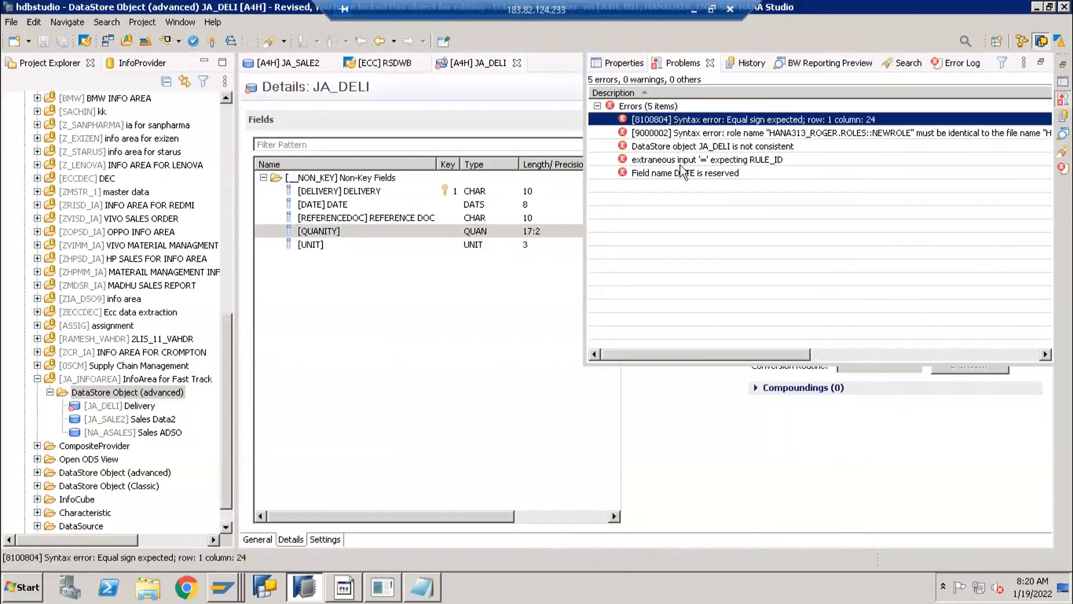
{"action": "double_click", "coordinate": [662, 173]}
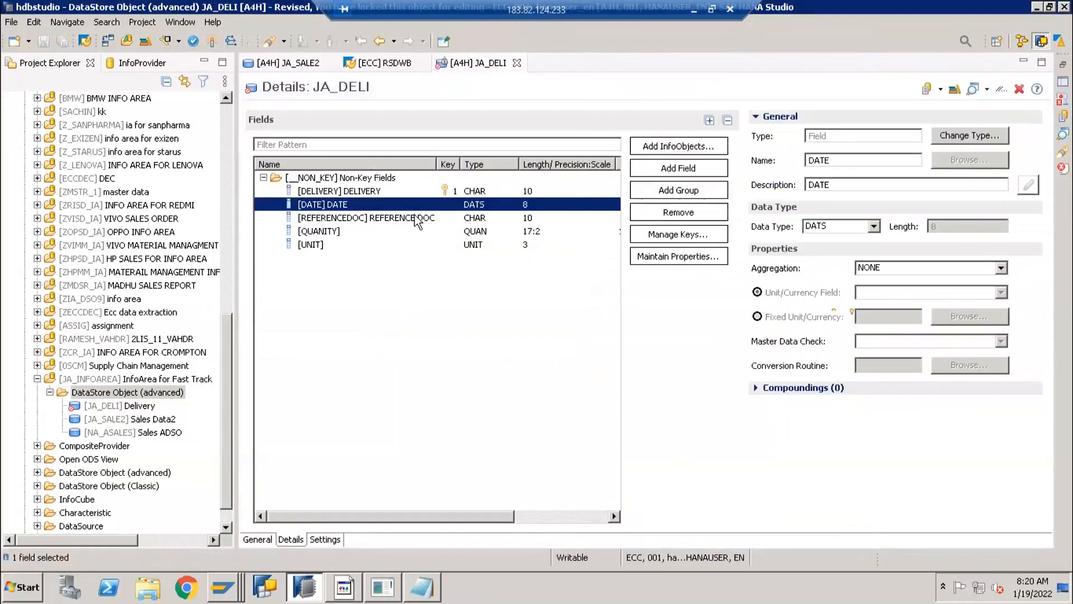
{"action": "left_click_drag", "start_coordinate": [834, 186], "coordinate": [753, 188]}
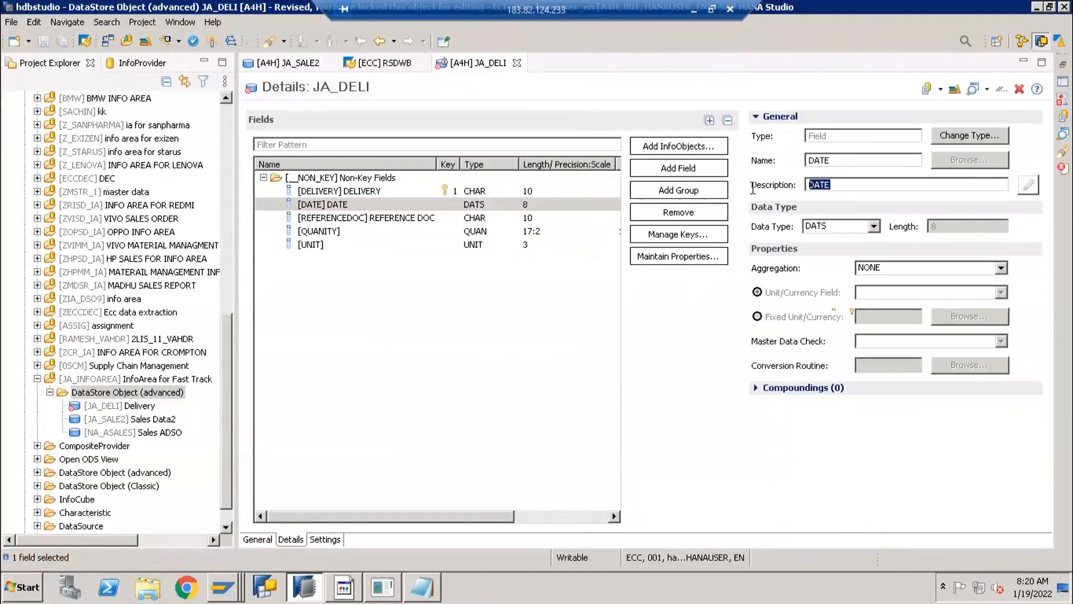
{"action": "type", "text": "0ca"}
{"action": "type", "text": "CALDAY"}
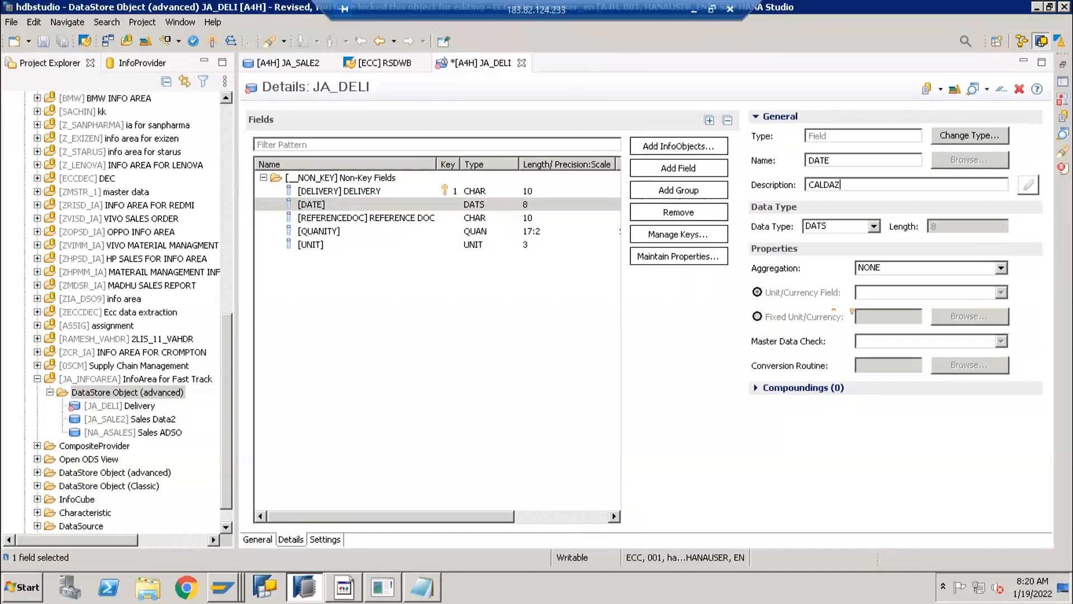
{"action": "key", "text": "Return"}
Change the DATE field's name to CALDAY and activate the JA_DELI DataStore object.
{"action": "left_click_drag", "start_coordinate": [851, 161], "coordinate": [783, 167]}
{"action": "type", "text": "CALDAY"}
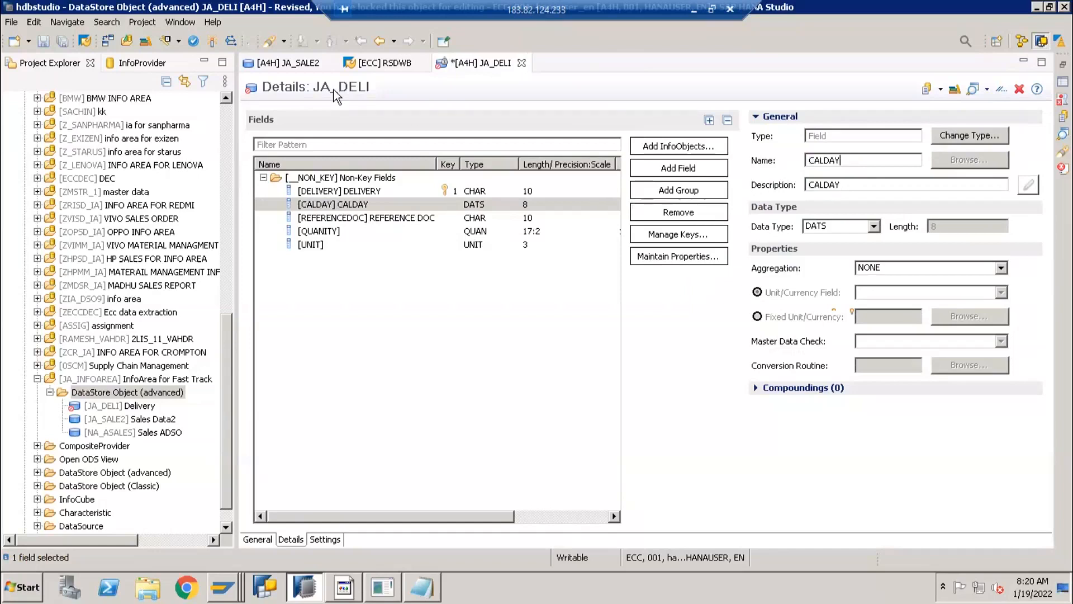
{"action": "left_click", "coordinate": [213, 41]}
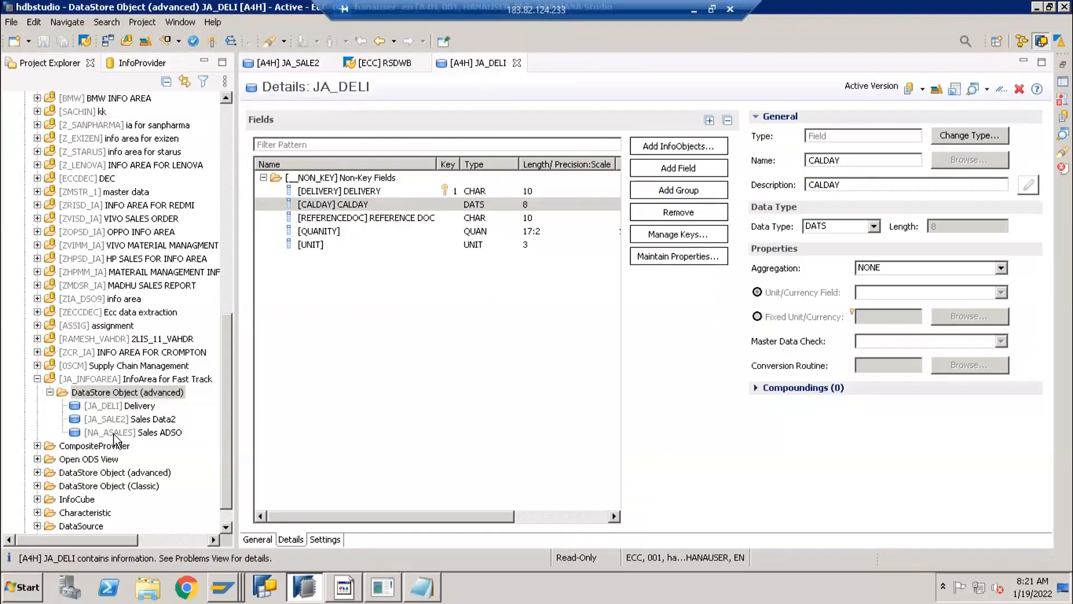
Switch to SAP GUI, show the InfoProvider tree and reload the workbench with transaction /nrsa1.
{"action": "left_click", "coordinate": [222, 588]}
{"action": "left_click", "coordinate": [212, 534]}
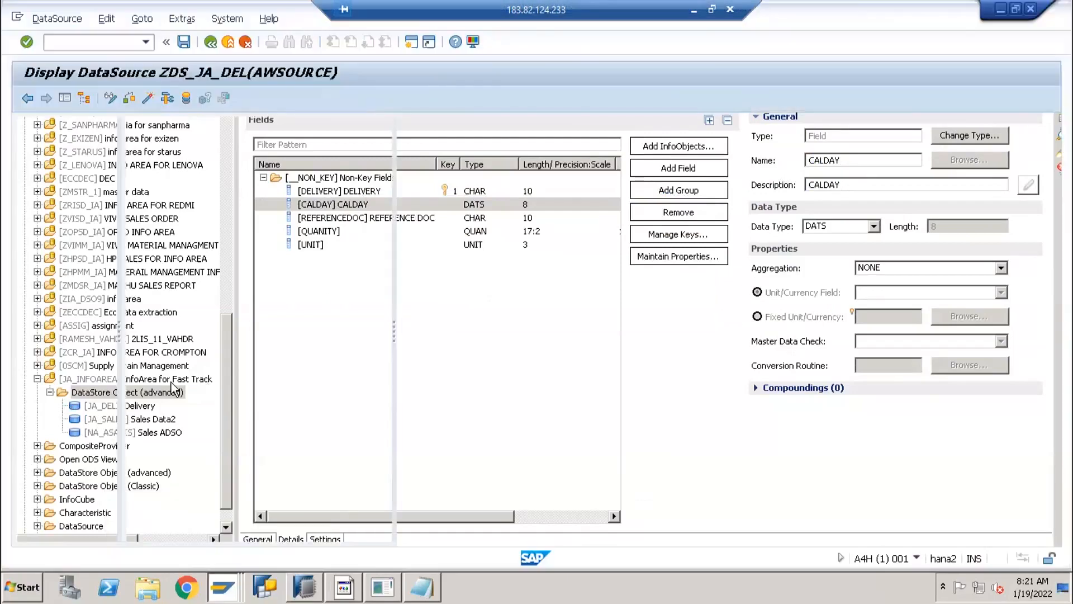
{"action": "left_click", "coordinate": [73, 255]}
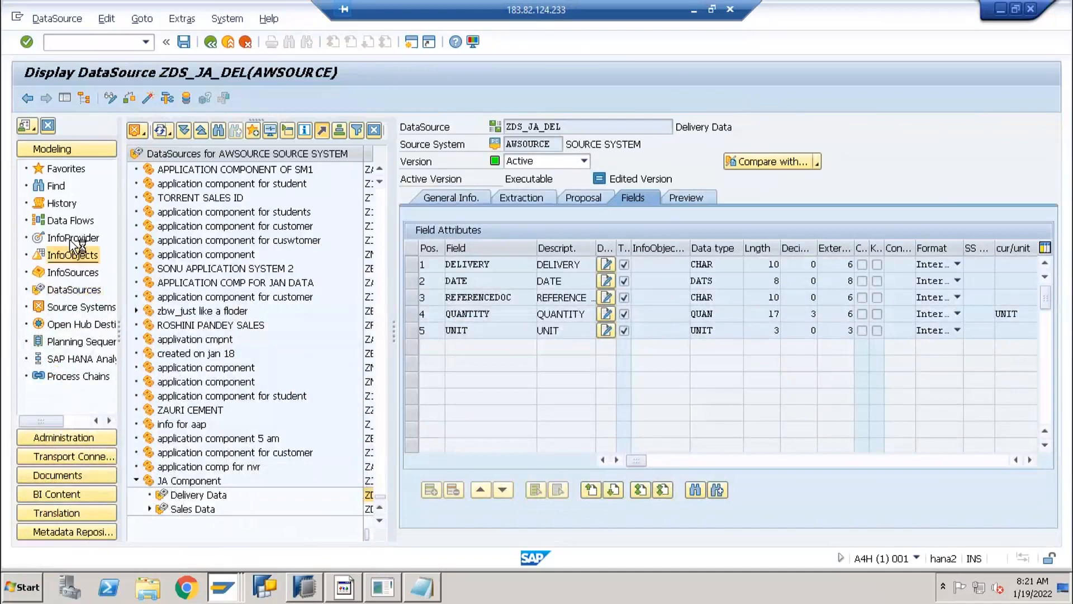
{"action": "left_click", "coordinate": [73, 238]}
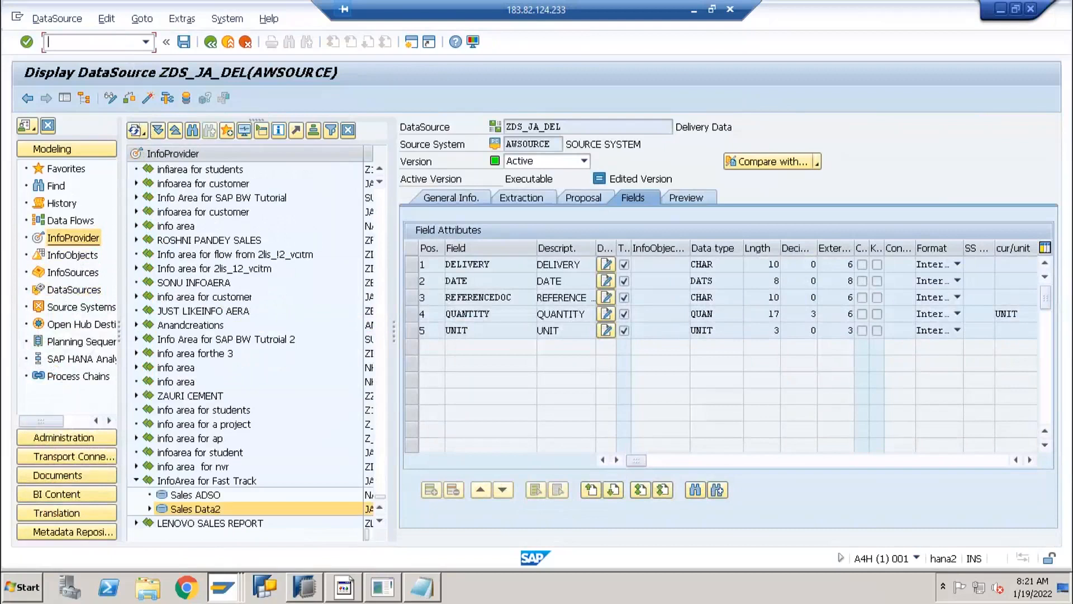
{"action": "type", "text": "/nrsa1"}
{"action": "key", "text": "Return"}
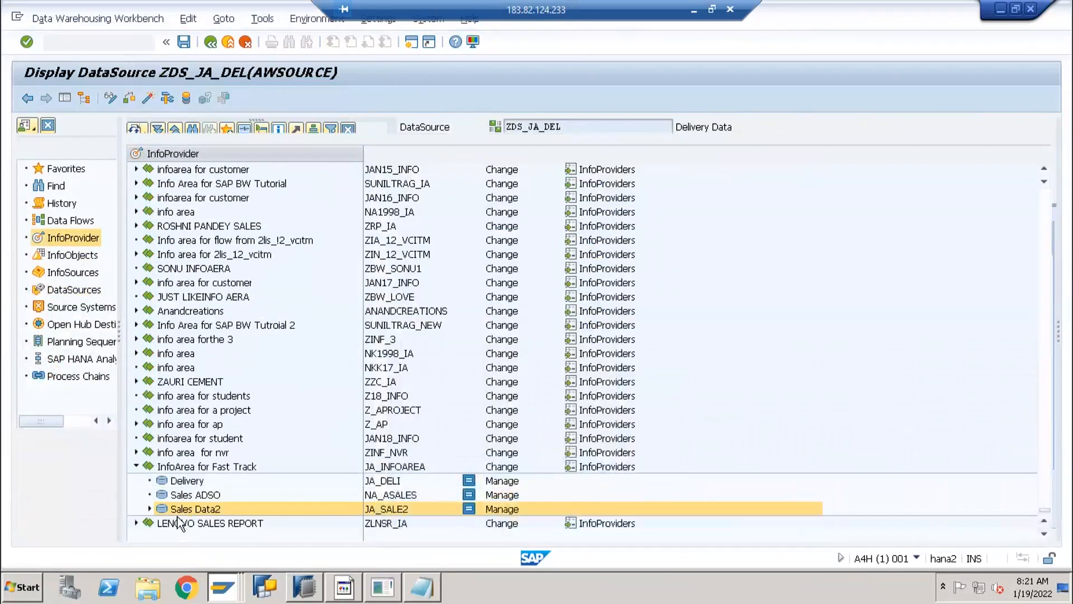
Start a new transformation for the Delivery InfoProvider and set the source object type to DataSource.
{"action": "left_click", "coordinate": [187, 482]}
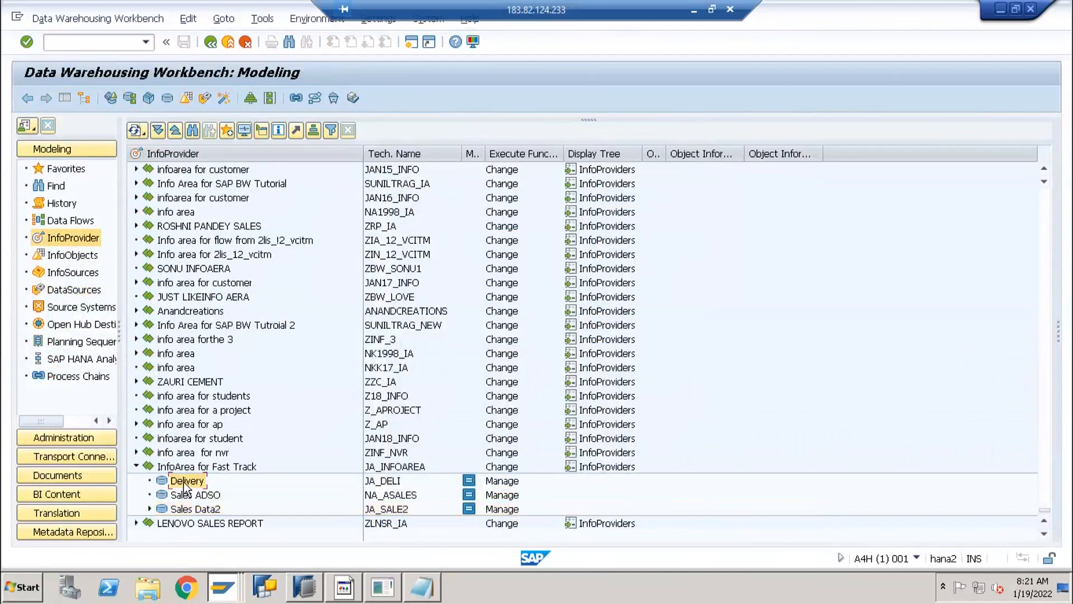
{"action": "right_click", "coordinate": [185, 481]}
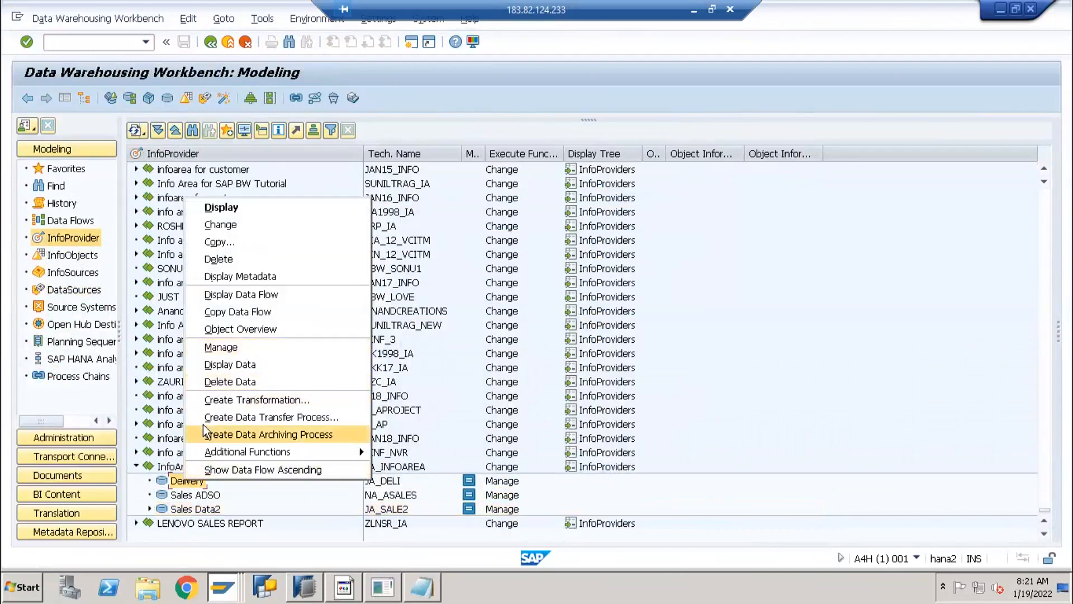
{"action": "left_click", "coordinate": [228, 400]}
{"action": "left_click", "coordinate": [223, 387]}
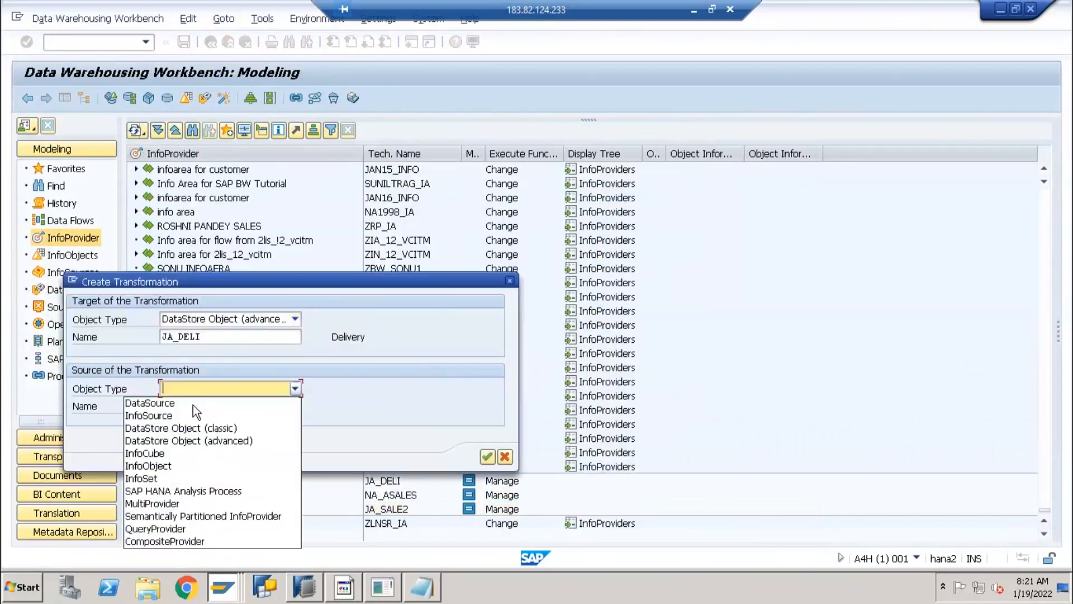
{"action": "left_click", "coordinate": [193, 403]}
Search the DataSources for zds_ja_d*, choose ZDS_JA_DEL from AWSOURCE as source and create the transformation.
{"action": "left_click", "coordinate": [315, 407]}
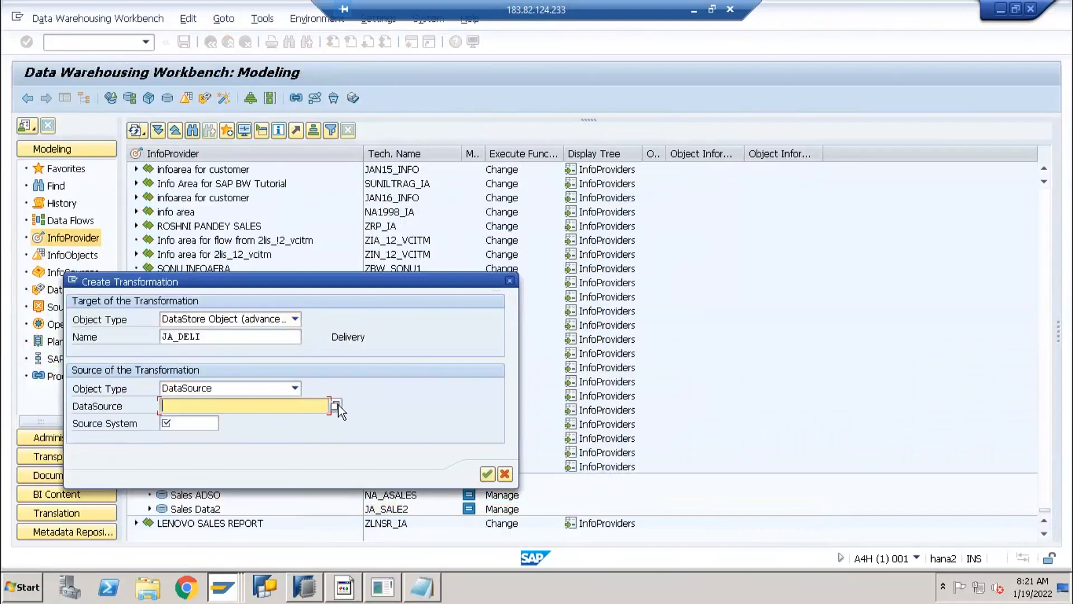
{"action": "left_click", "coordinate": [341, 407]}
{"action": "type", "text": "zds_ja_"}
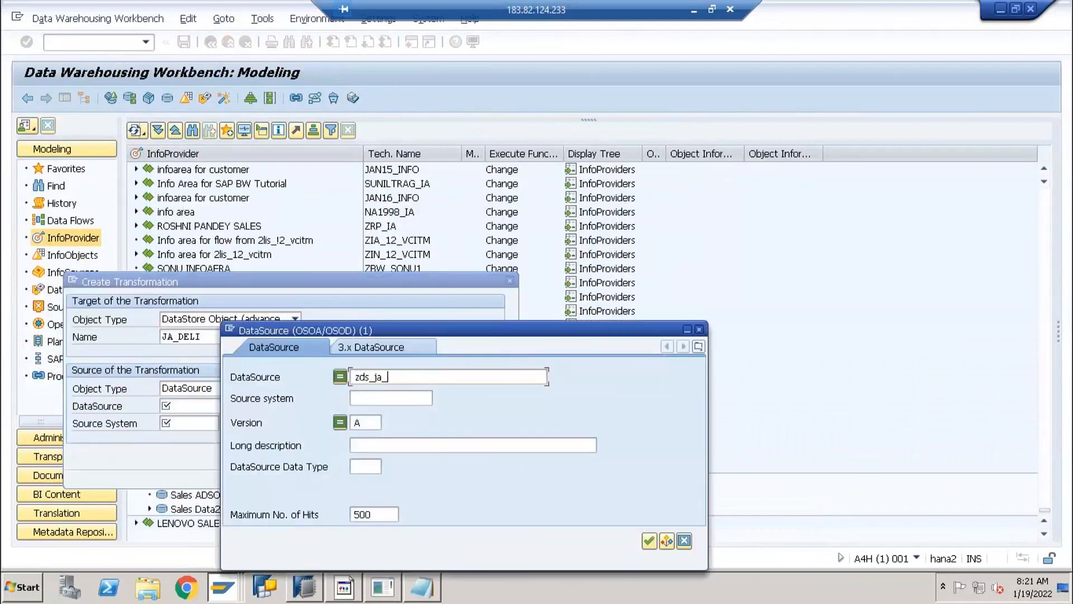
{"action": "type", "text": "d*"}
{"action": "key", "text": "Return"}
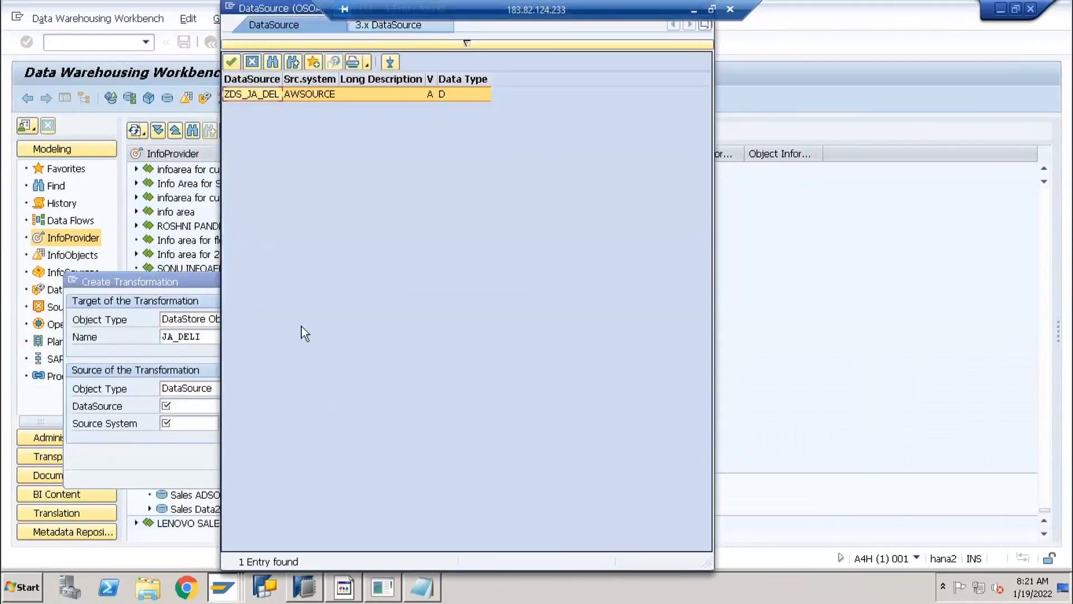
{"action": "double_click", "coordinate": [261, 96]}
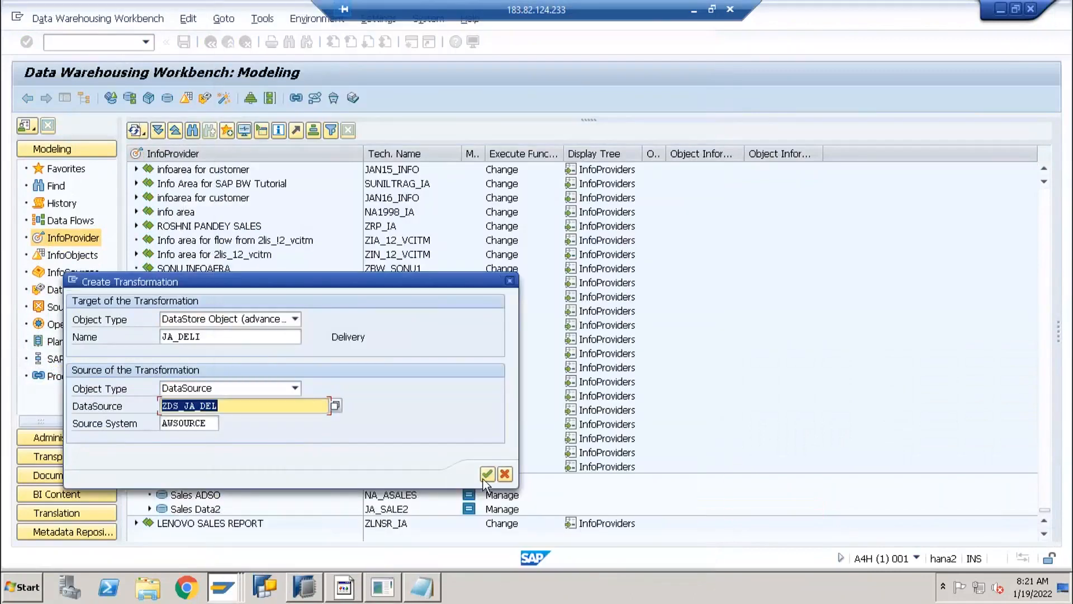
{"action": "left_click", "coordinate": [487, 474]}
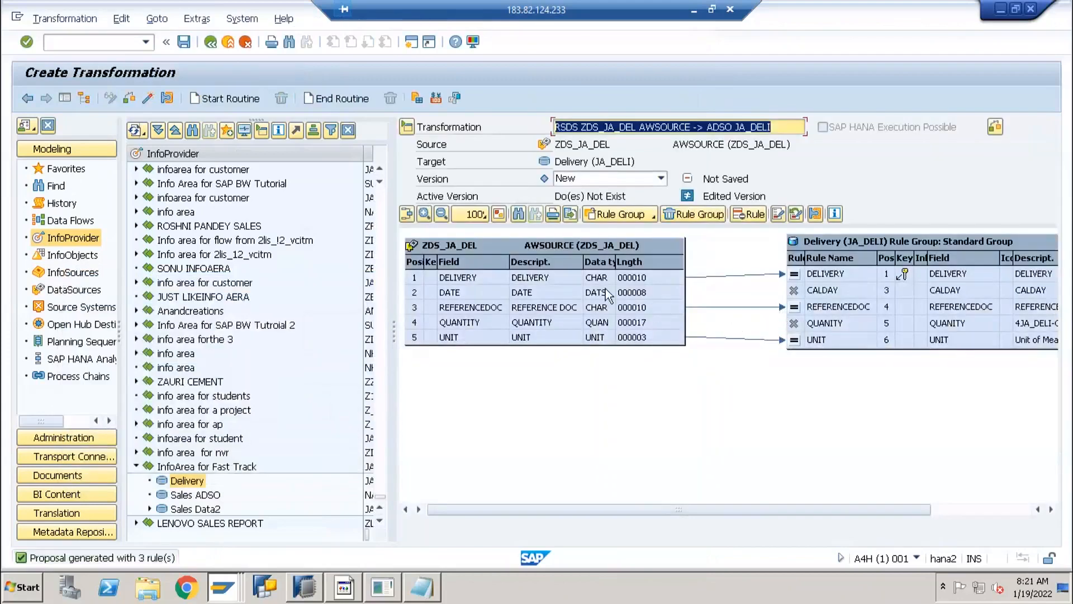
Map source field DATE to CALDAY and QUANTITY to QUANITY, then activate the transformation and accept the log.
{"action": "left_click", "coordinate": [474, 280]}
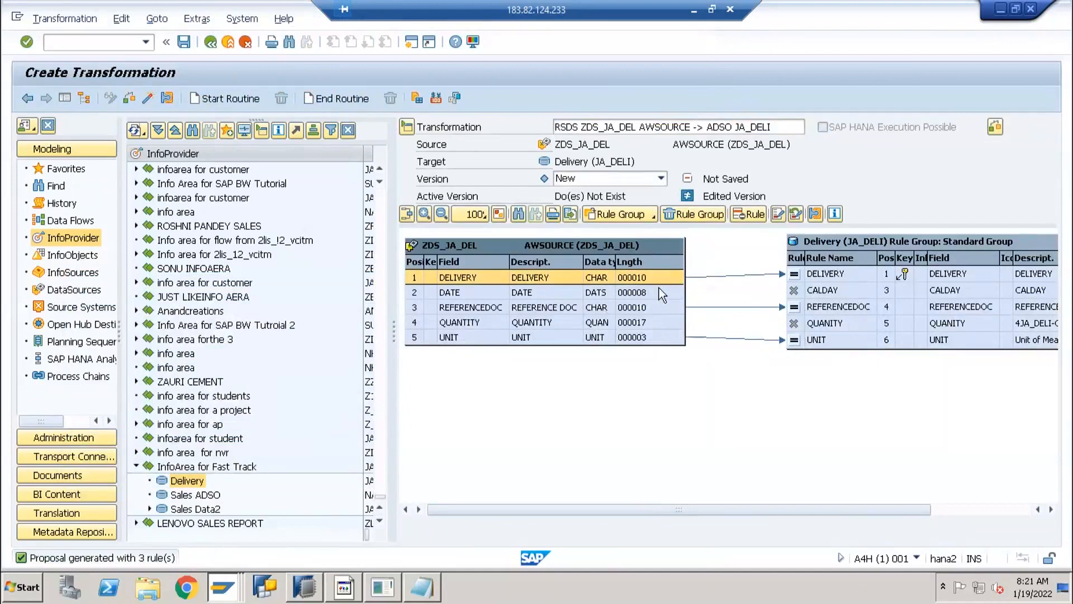
{"action": "left_click_drag", "start_coordinate": [662, 293], "coordinate": [810, 292]}
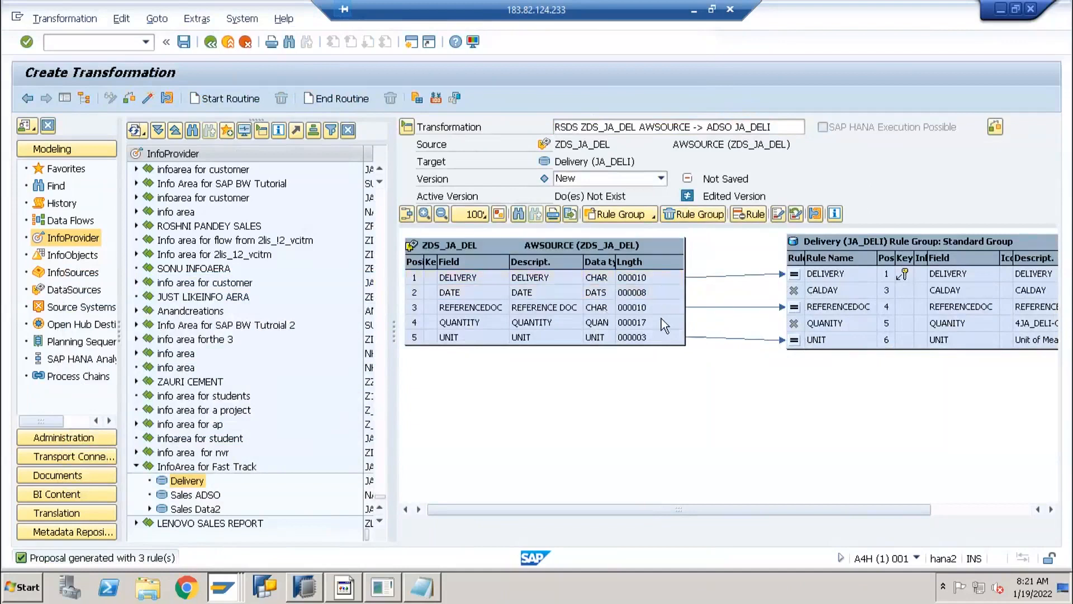
{"action": "left_click_drag", "start_coordinate": [672, 323], "coordinate": [818, 323]}
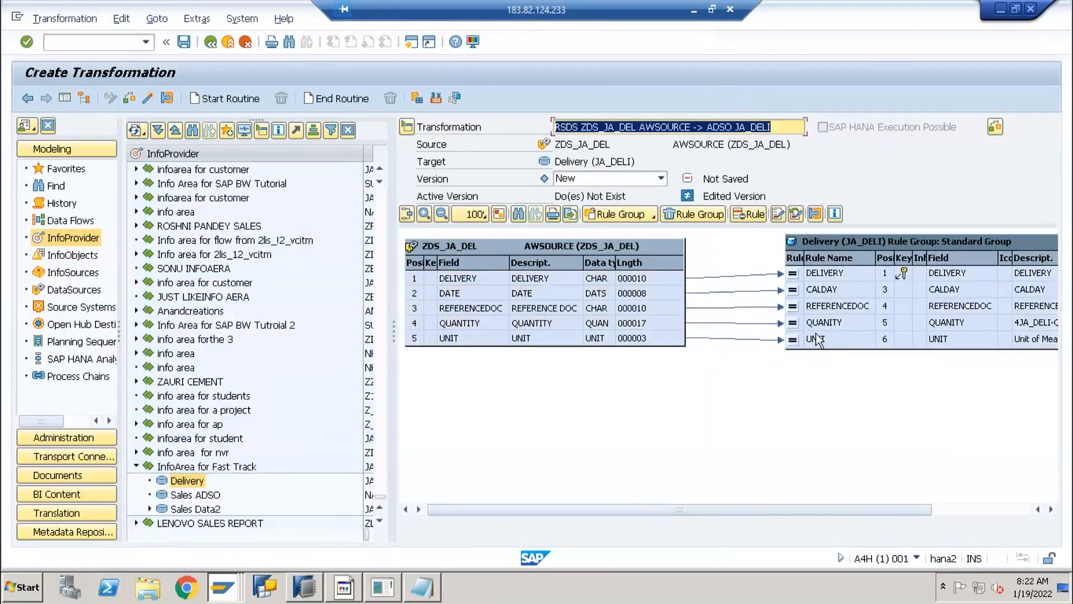
{"action": "left_click", "coordinate": [149, 97]}
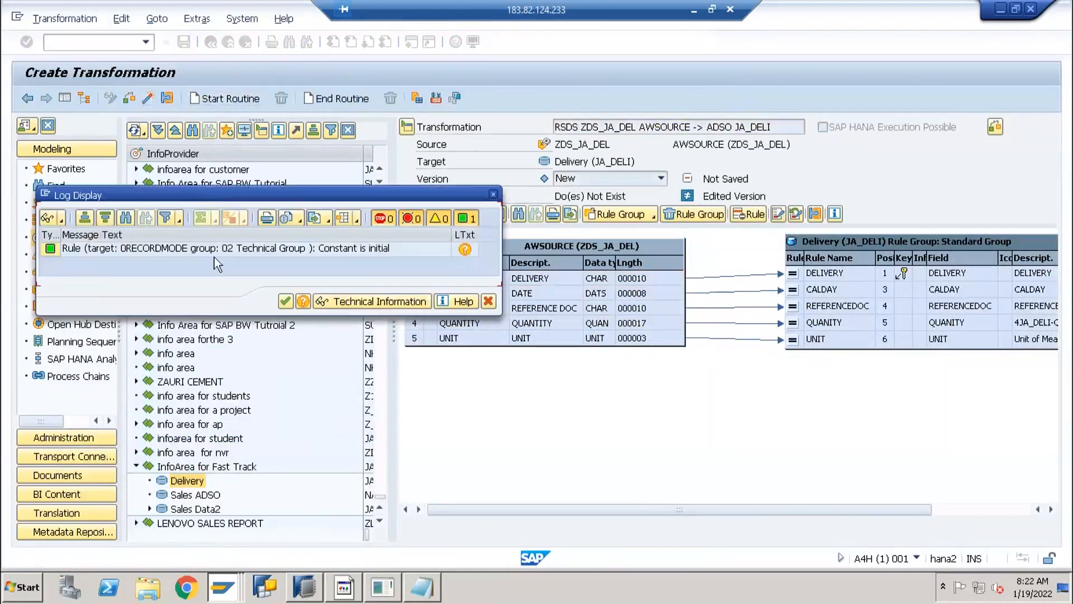
{"action": "left_click", "coordinate": [285, 301]}
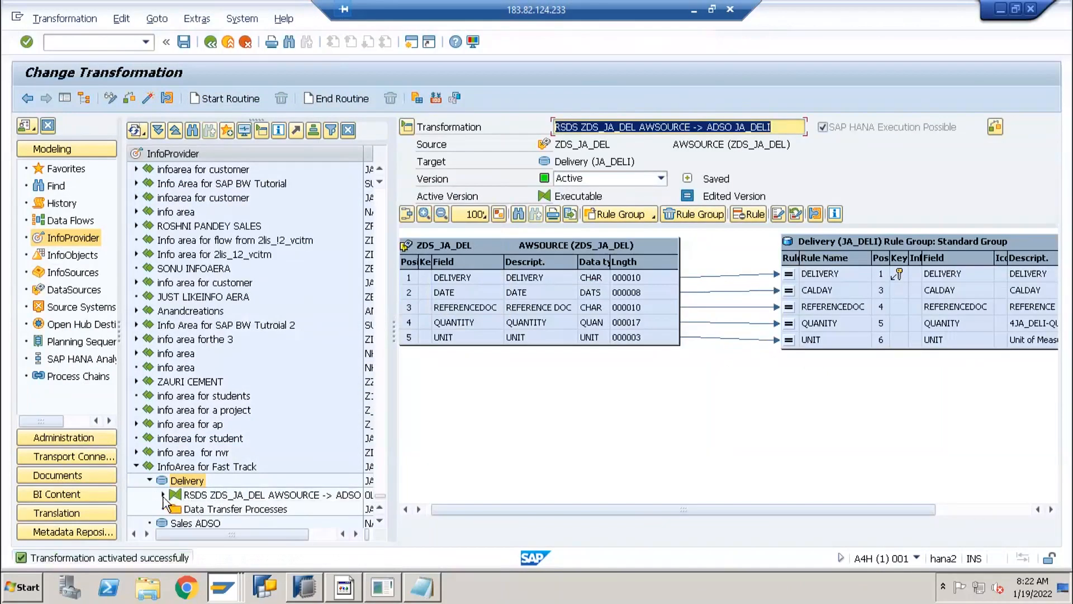
Create a data transfer process from ZDS_JA_DEL to JA_DELI with its default settings and activate it.
{"action": "left_click", "coordinate": [163, 495]}
{"action": "right_click", "coordinate": [199, 468]}
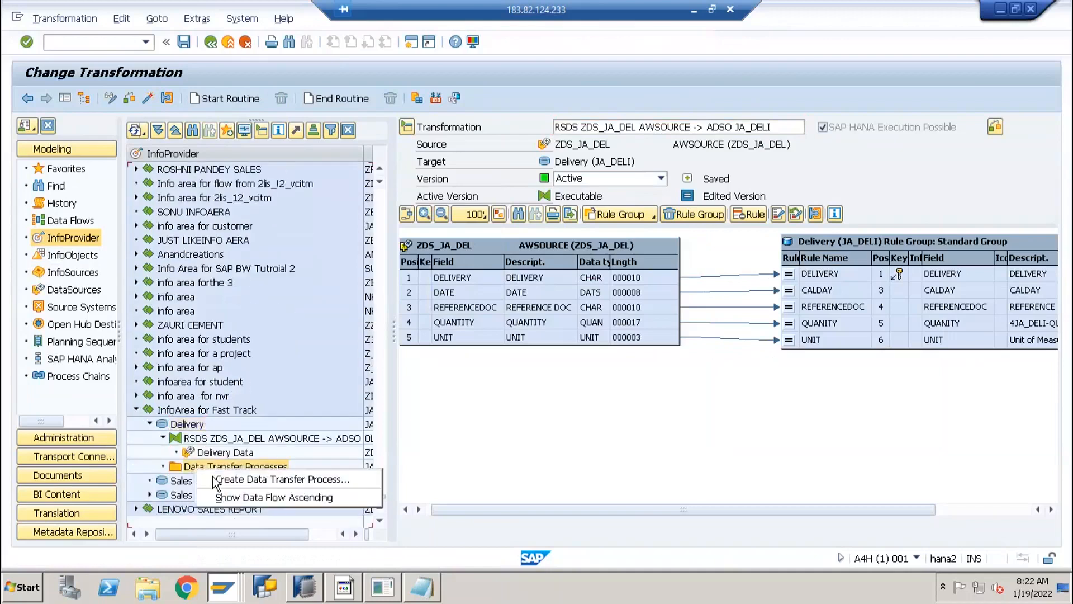
{"action": "left_click", "coordinate": [217, 479]}
{"action": "key", "text": "Return"}
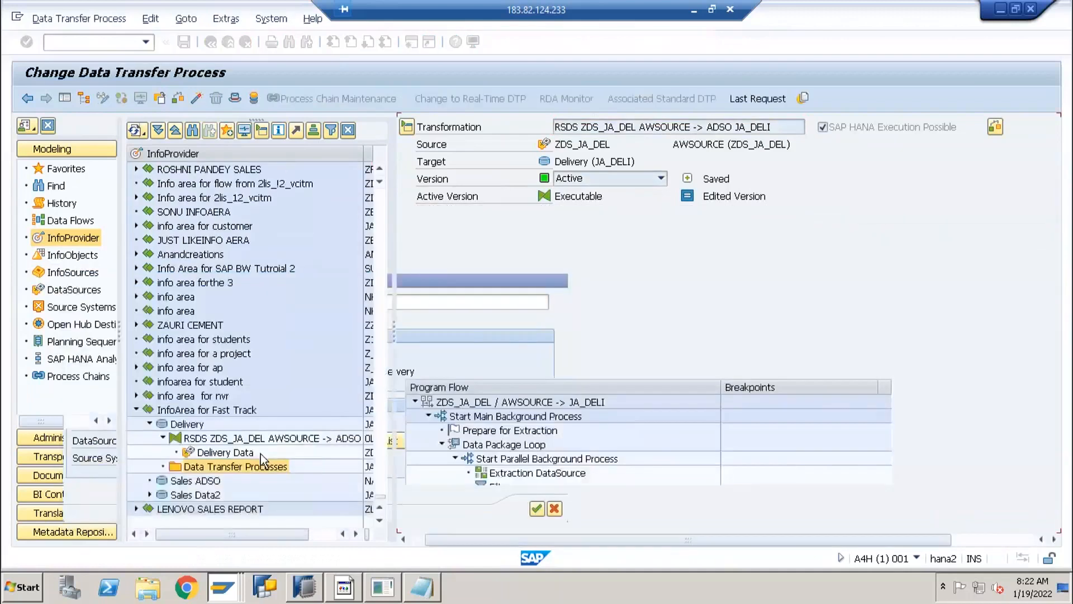
{"action": "left_click", "coordinate": [448, 199]}
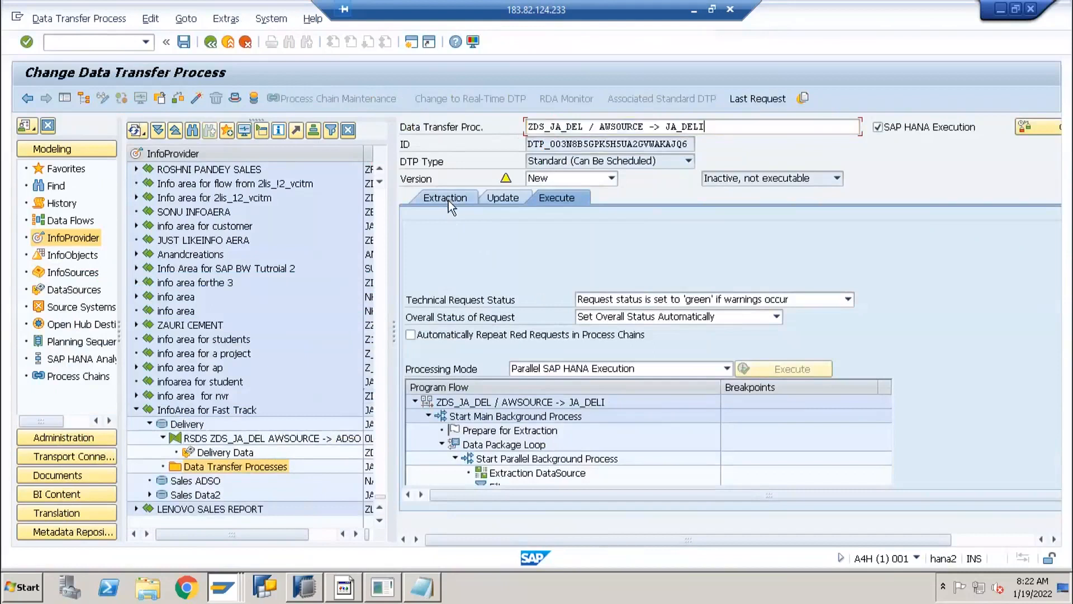
{"action": "left_click", "coordinate": [197, 99]}
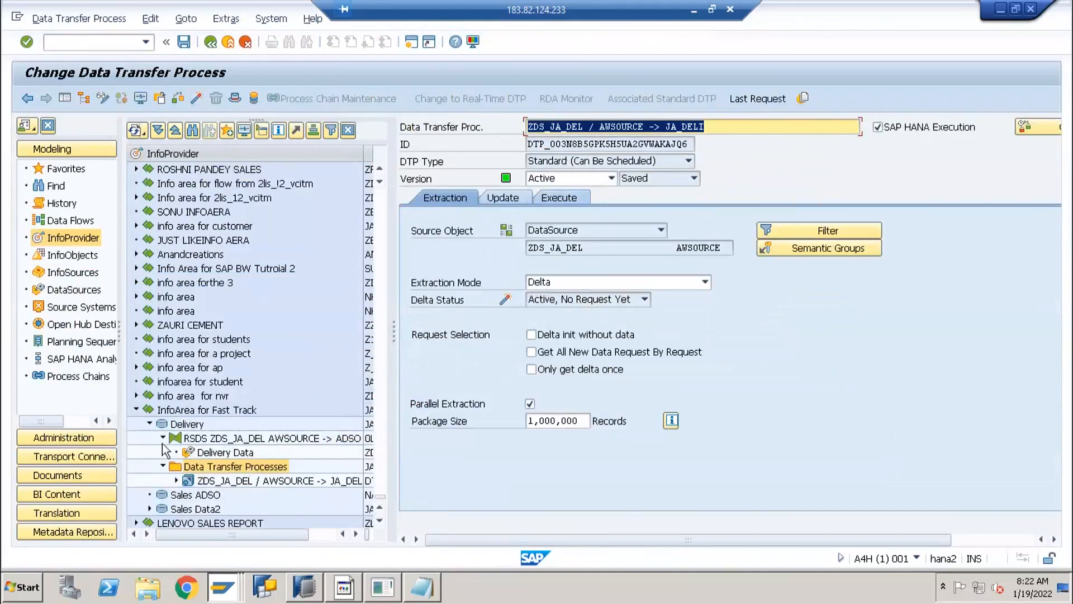
Create an InfoPackage for the Delivery Data DataSource with the description ZDS_JA_DEL.
{"action": "right_click", "coordinate": [213, 454]}
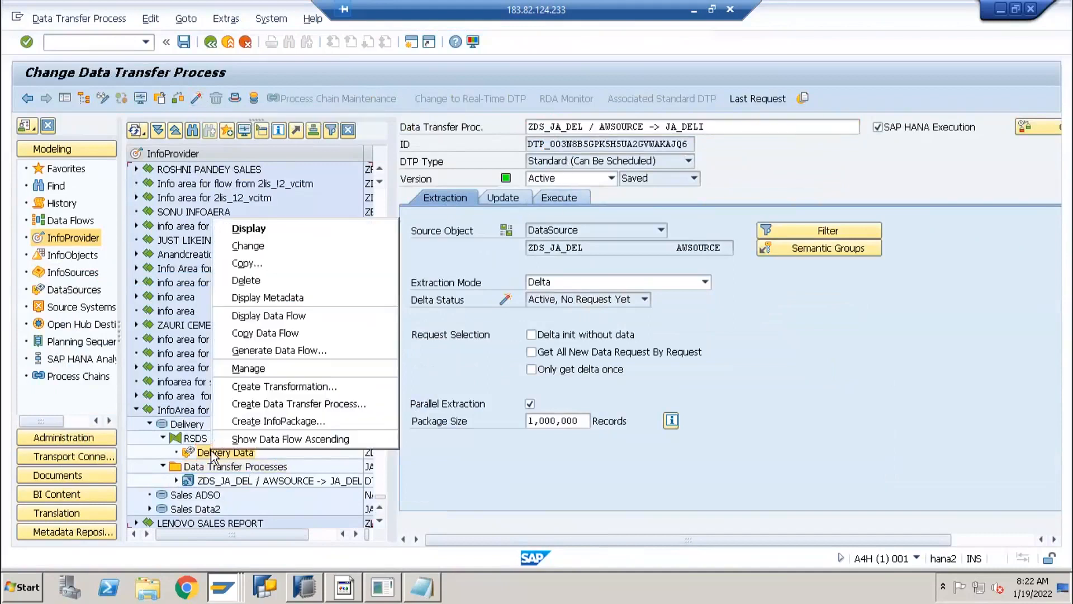
{"action": "left_click", "coordinate": [261, 418]}
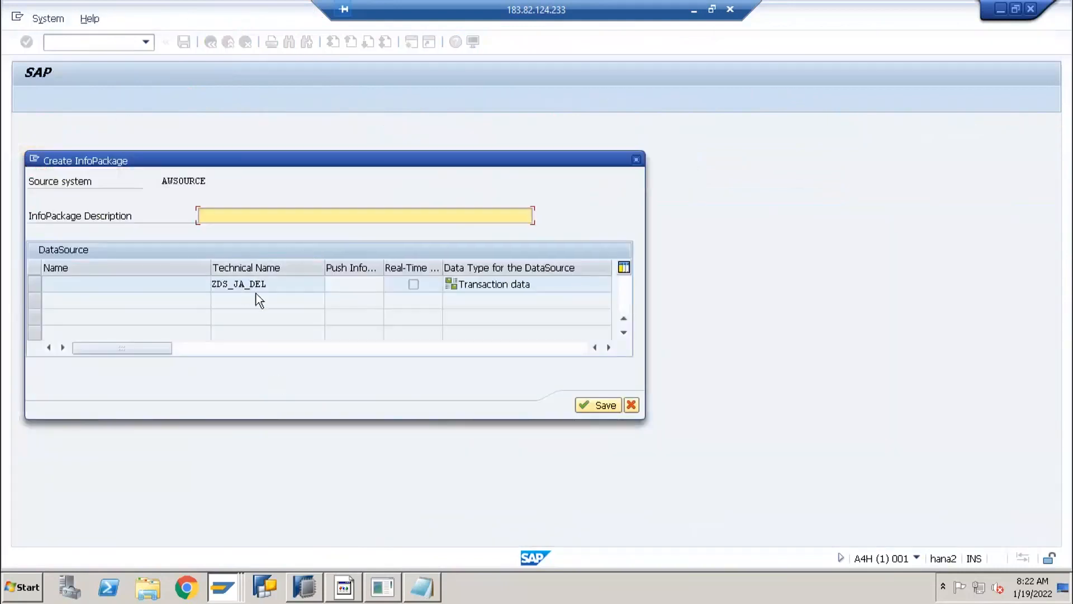
{"action": "left_click_drag", "start_coordinate": [277, 287], "coordinate": [178, 286]}
{"action": "key", "text": "ctrl+c"}
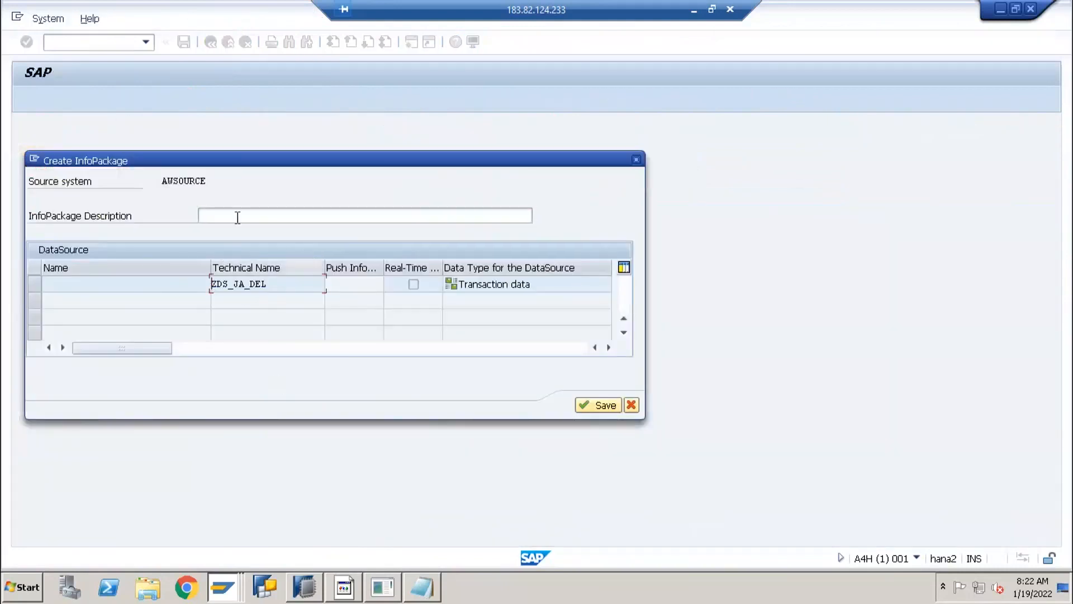
{"action": "left_click", "coordinate": [237, 215]}
{"action": "key", "text": "ctrl+v"}
{"action": "key", "text": "Return"}
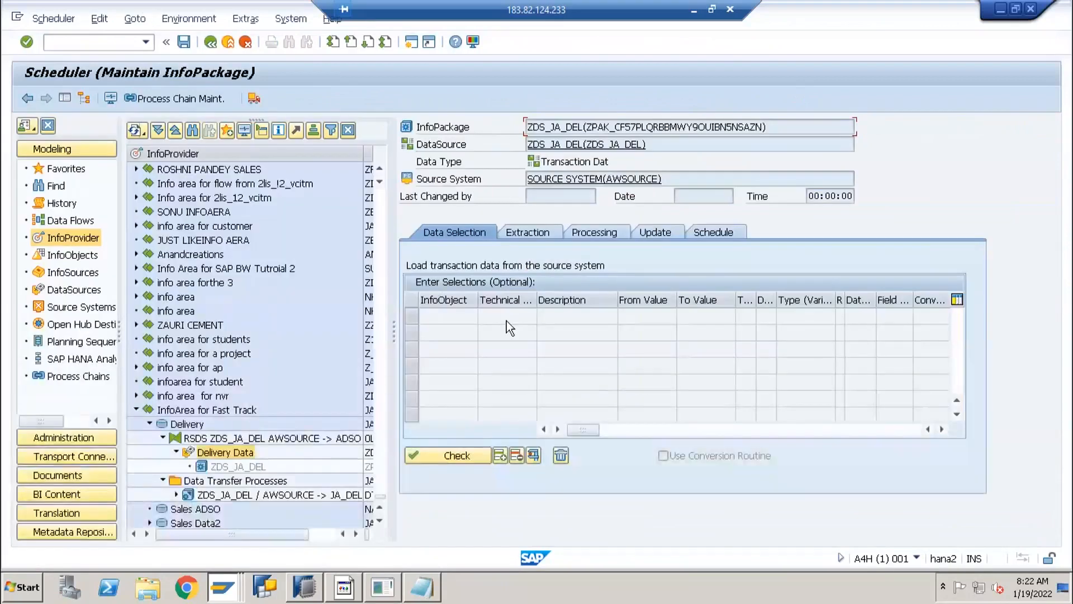
Start the InfoPackage's data load immediately from its schedule settings.
{"action": "left_click", "coordinate": [713, 233]}
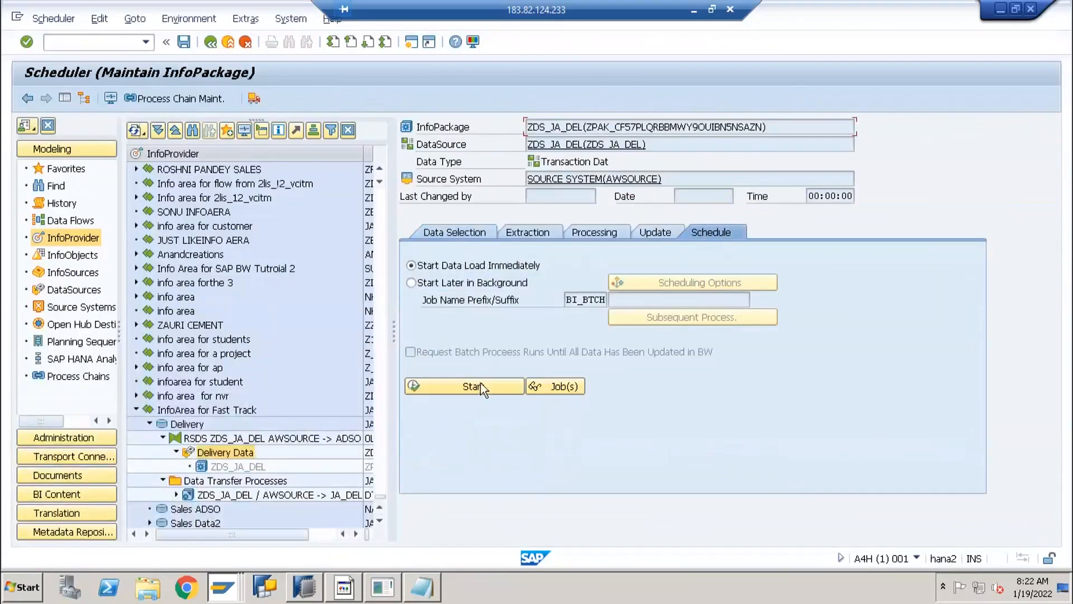
{"action": "left_click", "coordinate": [360, 329]}
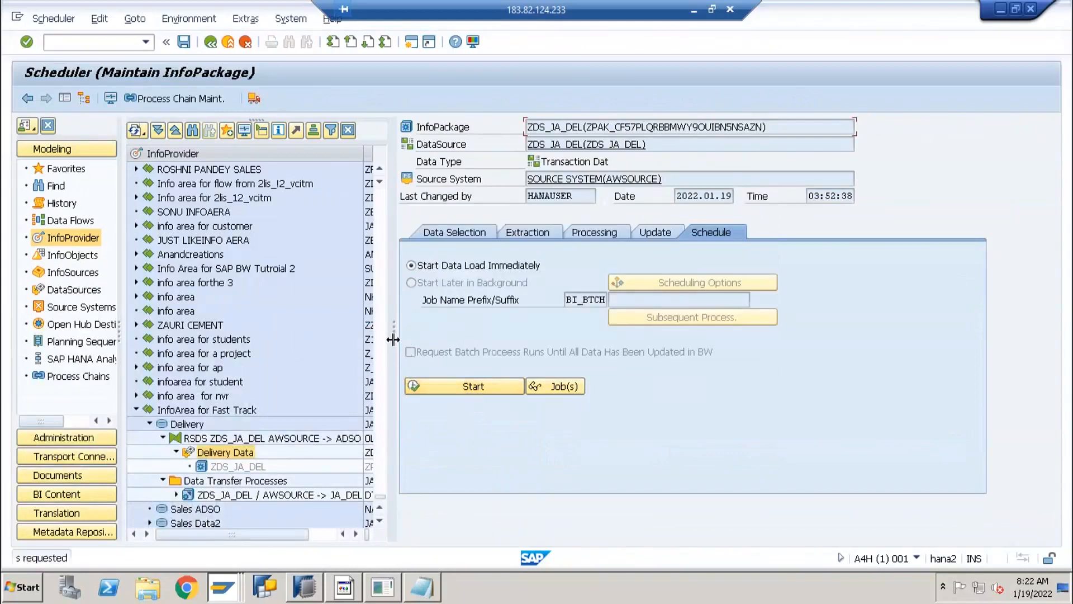
Execute the data transfer process from ZDS_JA_DEL to JA_DELI, display its request monitor and refresh the request status.
{"action": "left_click", "coordinate": [203, 495]}
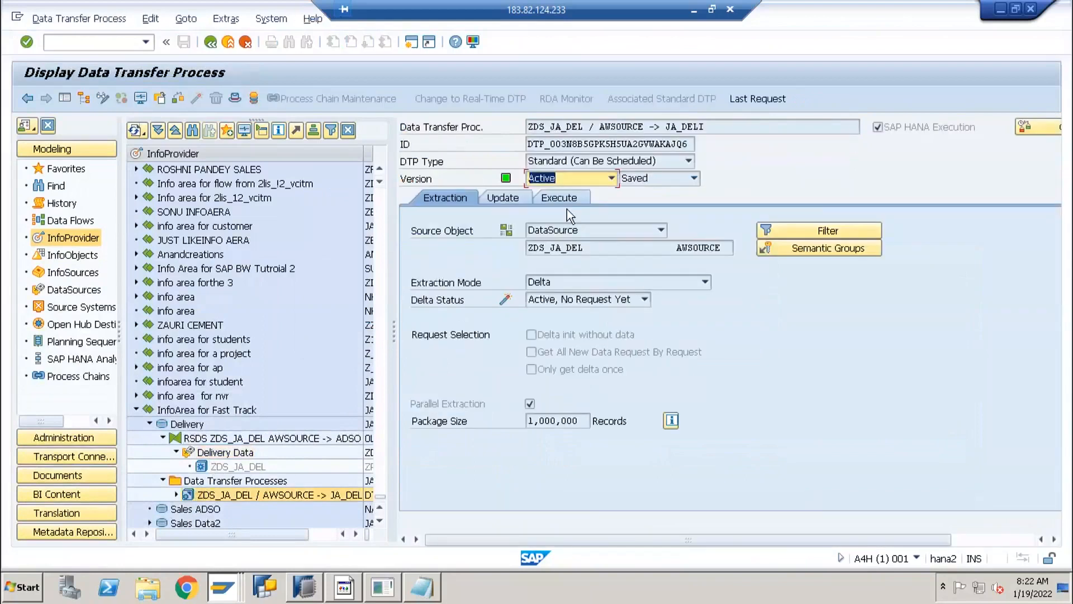
{"action": "left_click", "coordinate": [562, 199]}
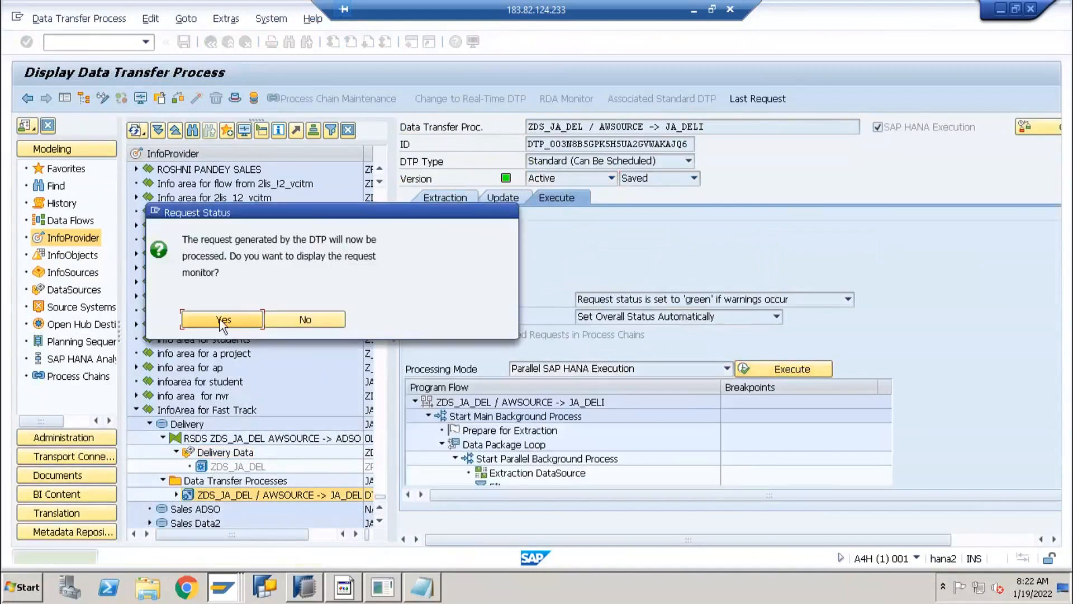
{"action": "left_click", "coordinate": [219, 320]}
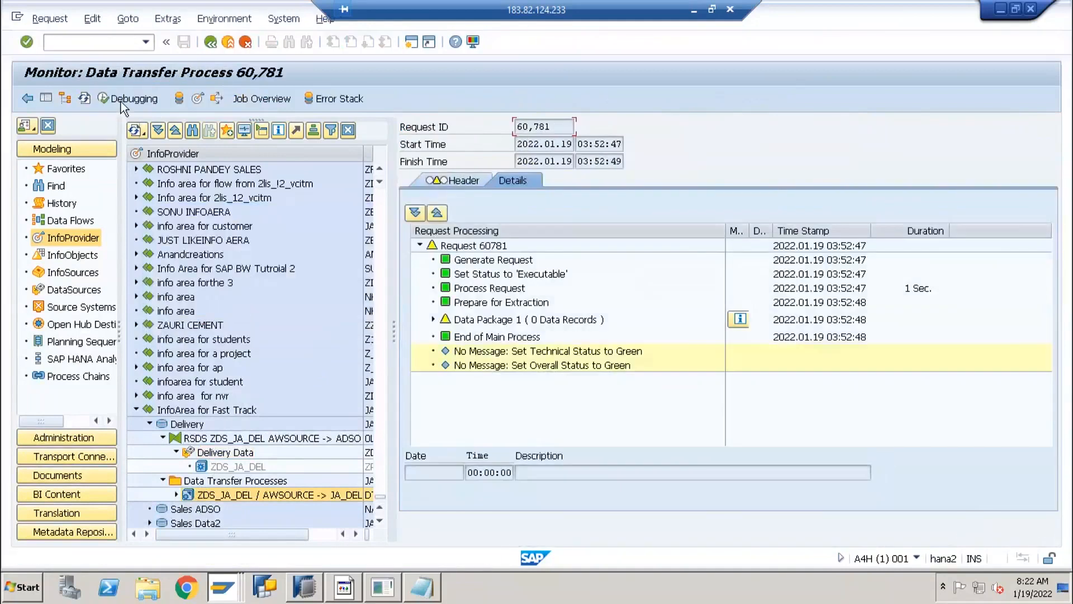
{"action": "left_click", "coordinate": [84, 98]}
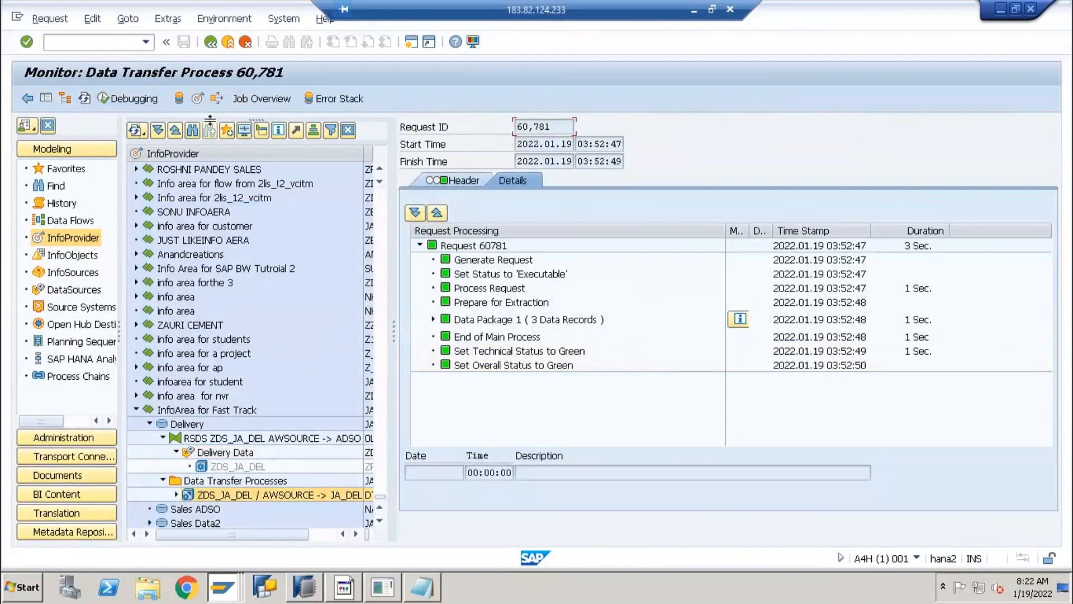
Manage DataStore object JA_DELI and activate its loaded request with background activation.
{"action": "left_click", "coordinate": [200, 105]}
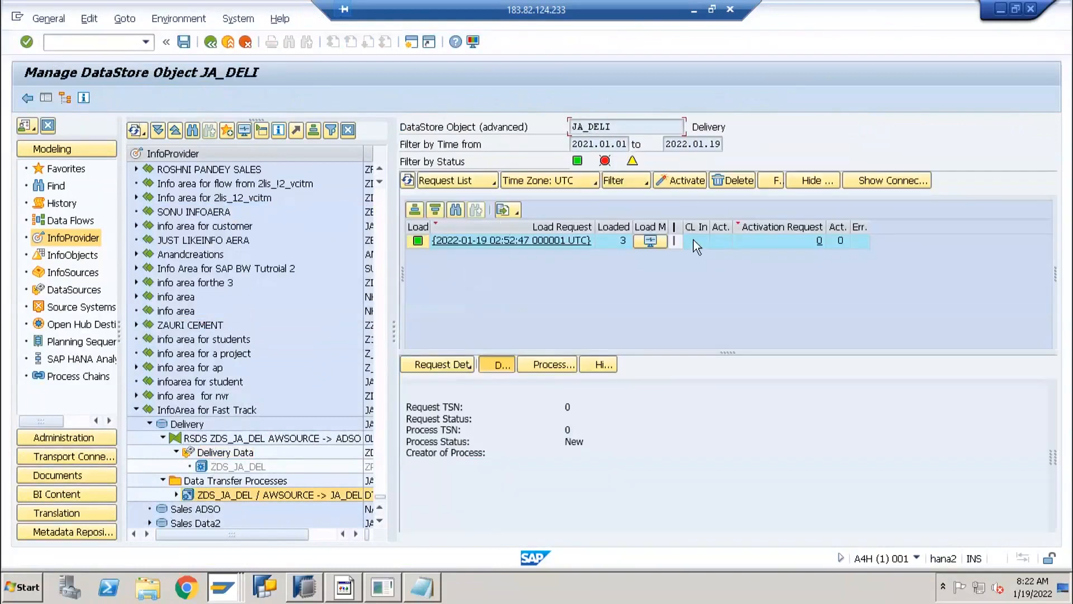
{"action": "left_click", "coordinate": [693, 240]}
{"action": "left_click", "coordinate": [683, 181]}
{"action": "left_click", "coordinate": [413, 474]}
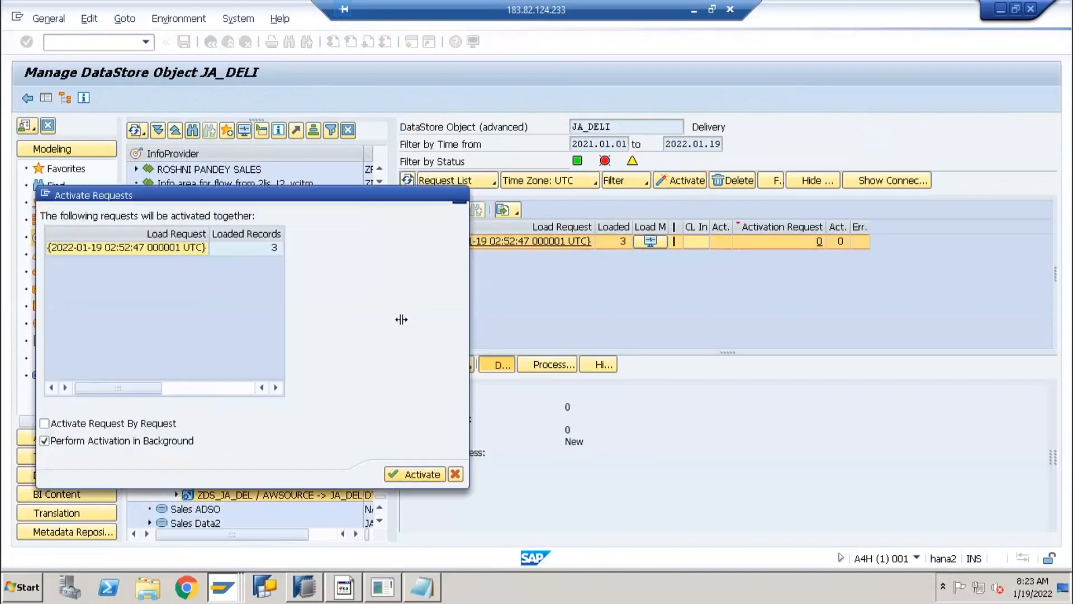
Display the entries of table /BIC/AJA_DELI2, then return to the Data Warehousing Workbench.
{"action": "left_click", "coordinate": [163, 20]}
{"action": "left_click", "coordinate": [191, 54]}
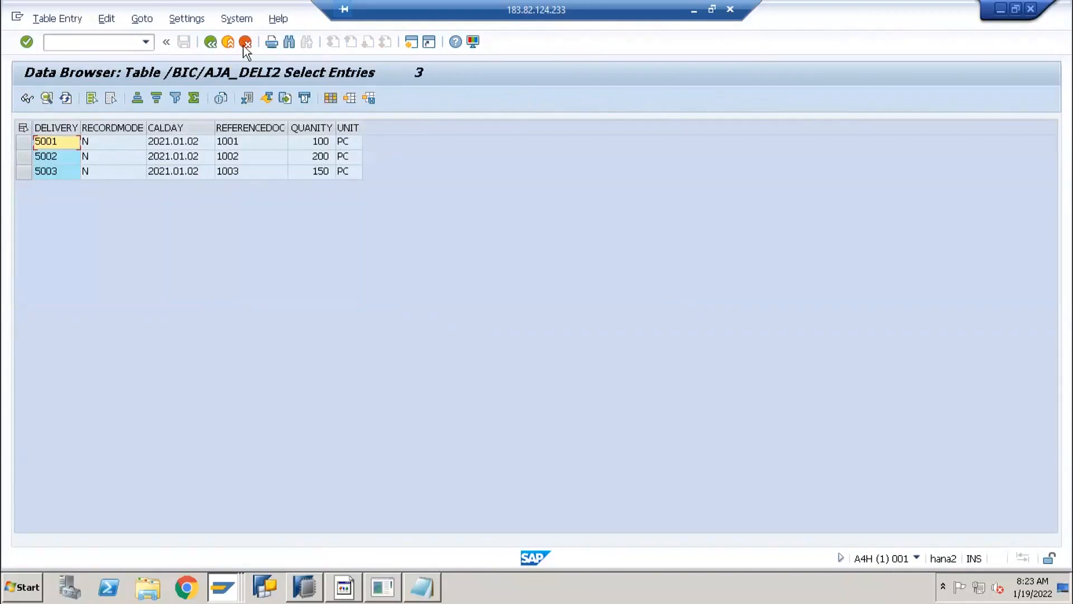
{"action": "left_click", "coordinate": [223, 45]}
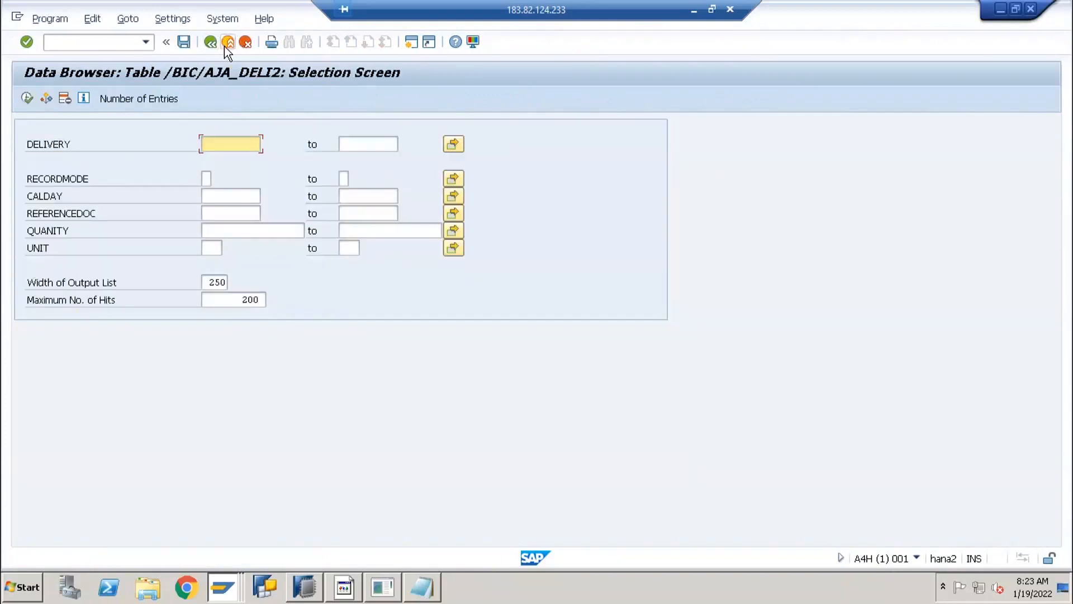
{"action": "left_click", "coordinate": [229, 44]}
{"action": "left_click", "coordinate": [228, 43]}
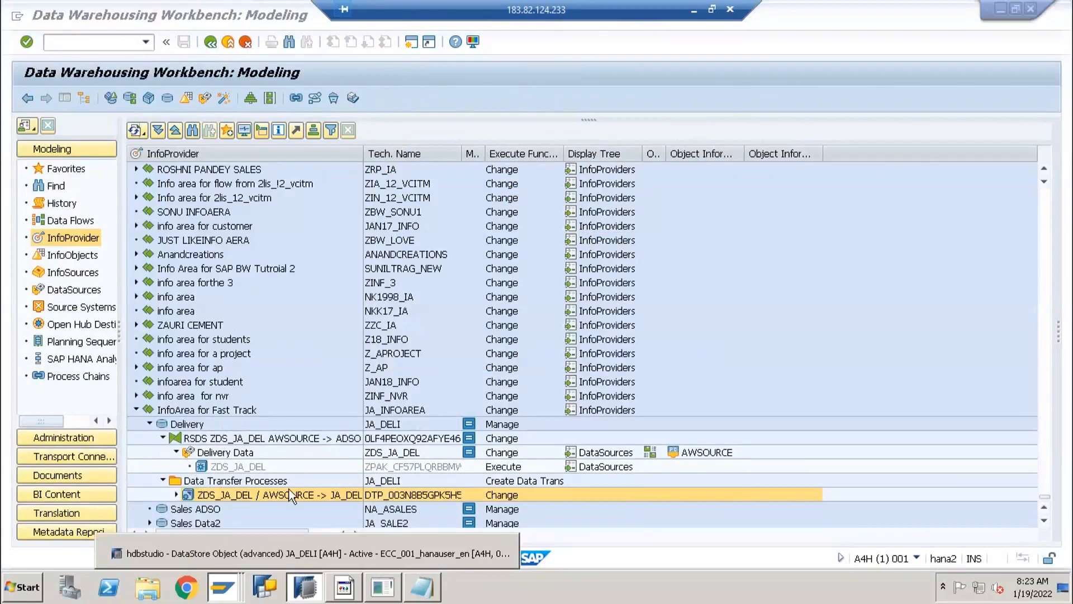
Switch to SAP HANA Studio and close the open JA_DELI, RSDWB and JA_SALE2 editors.
{"action": "left_click", "coordinate": [302, 588]}
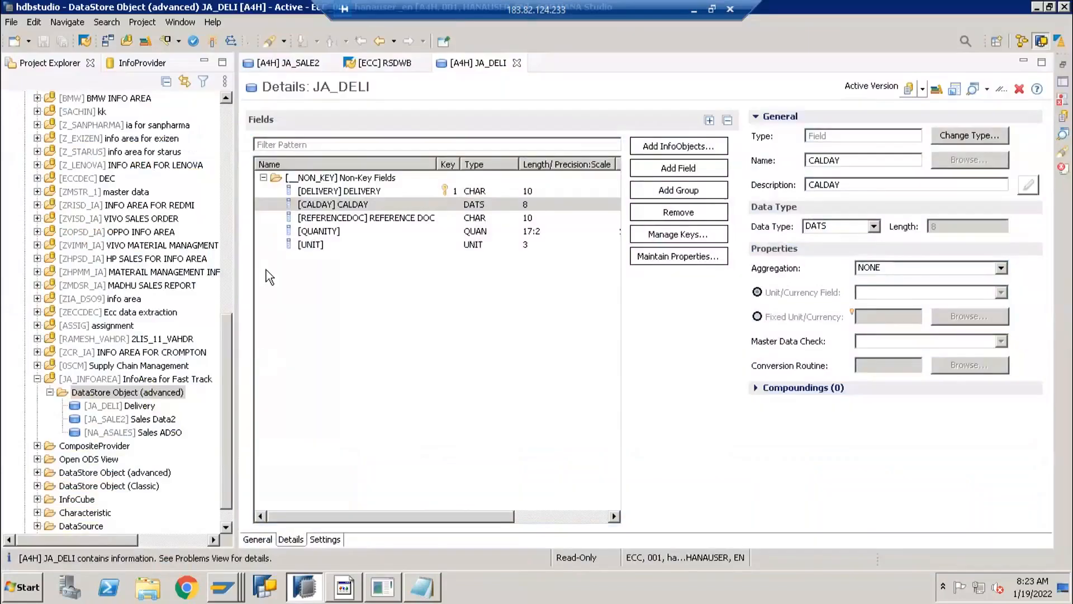
{"action": "left_click", "coordinate": [517, 63]}
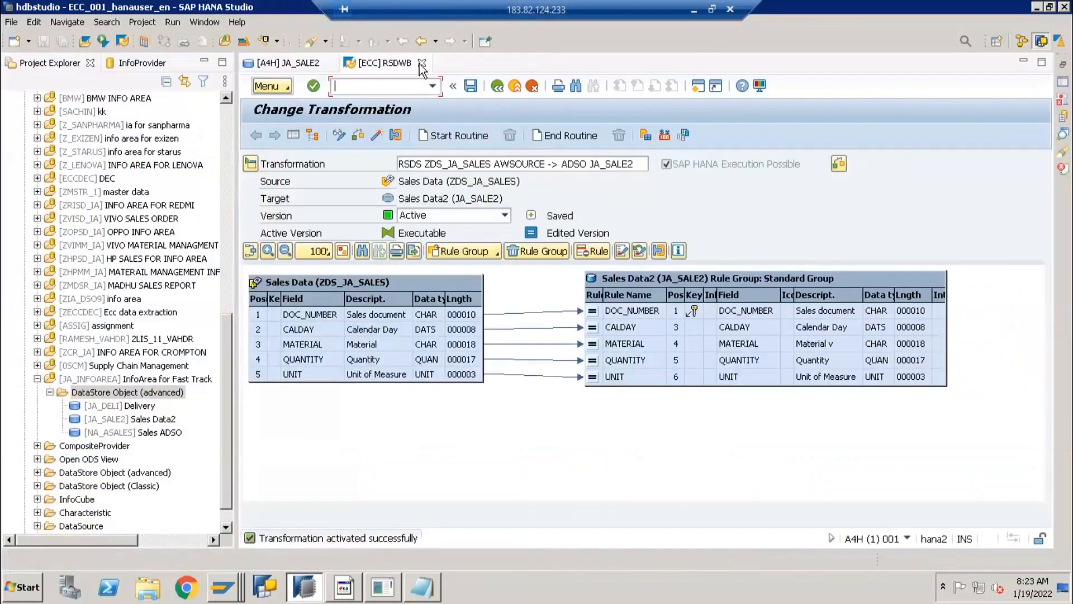
{"action": "left_click", "coordinate": [421, 63]}
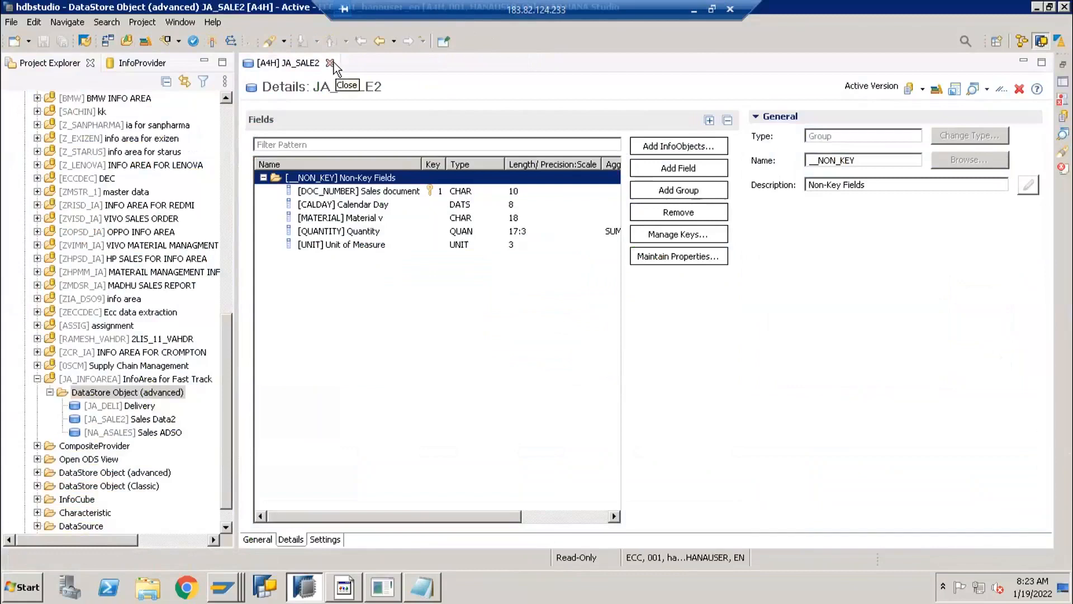
{"action": "left_click", "coordinate": [331, 63]}
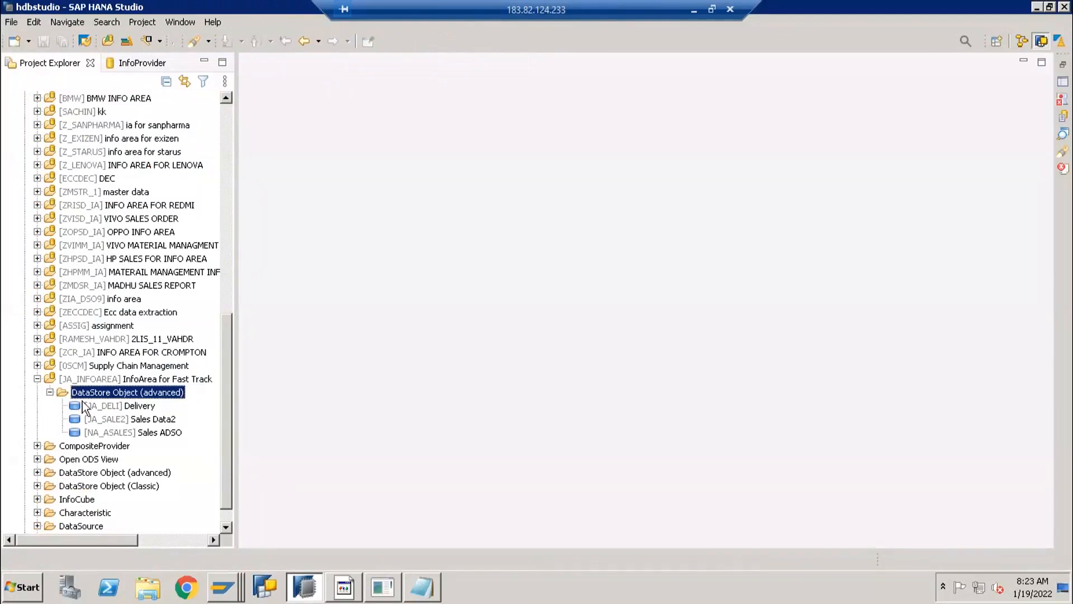
Start a new CompositeProvider in InfoArea JA_INFOAREA with the name JA_CMP1 and the description Composite Ex.
{"action": "left_click", "coordinate": [92, 379]}
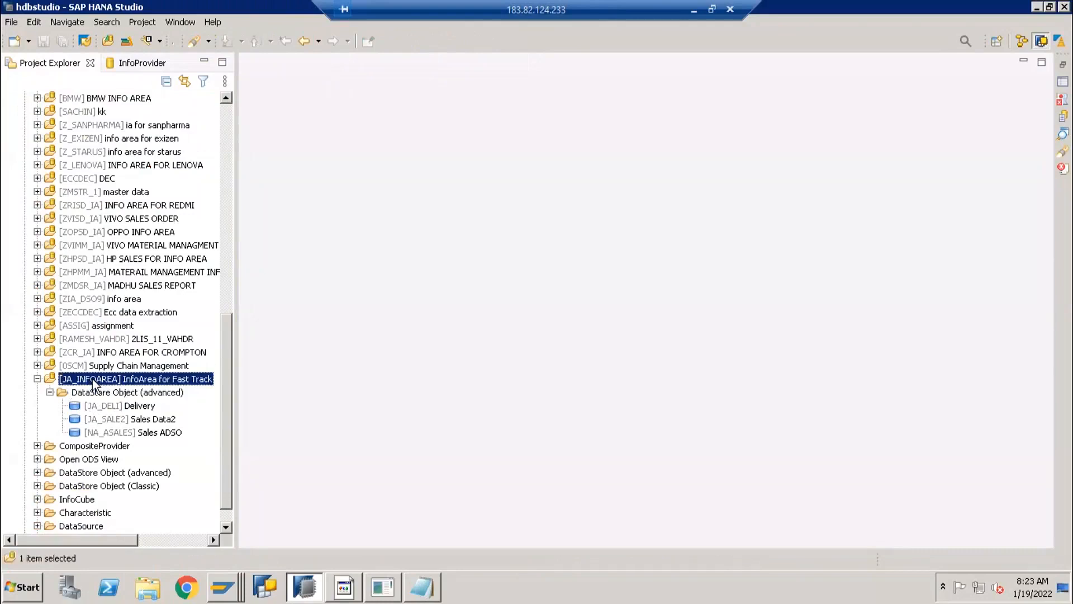
{"action": "right_click", "coordinate": [92, 378]}
{"action": "mouse_move", "coordinate": [182, 387]}
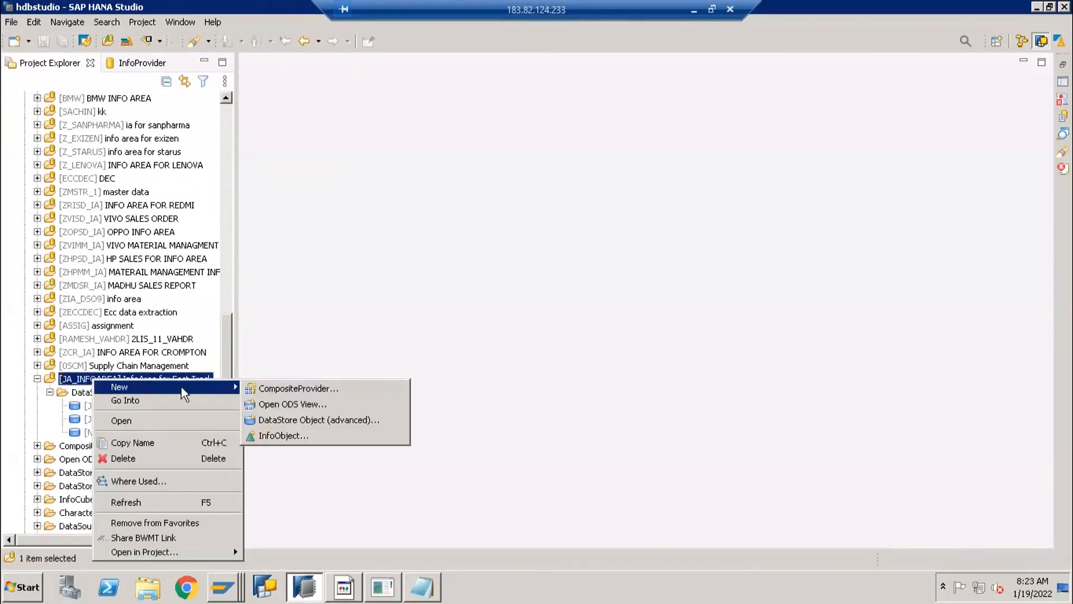
{"action": "left_click", "coordinate": [270, 390]}
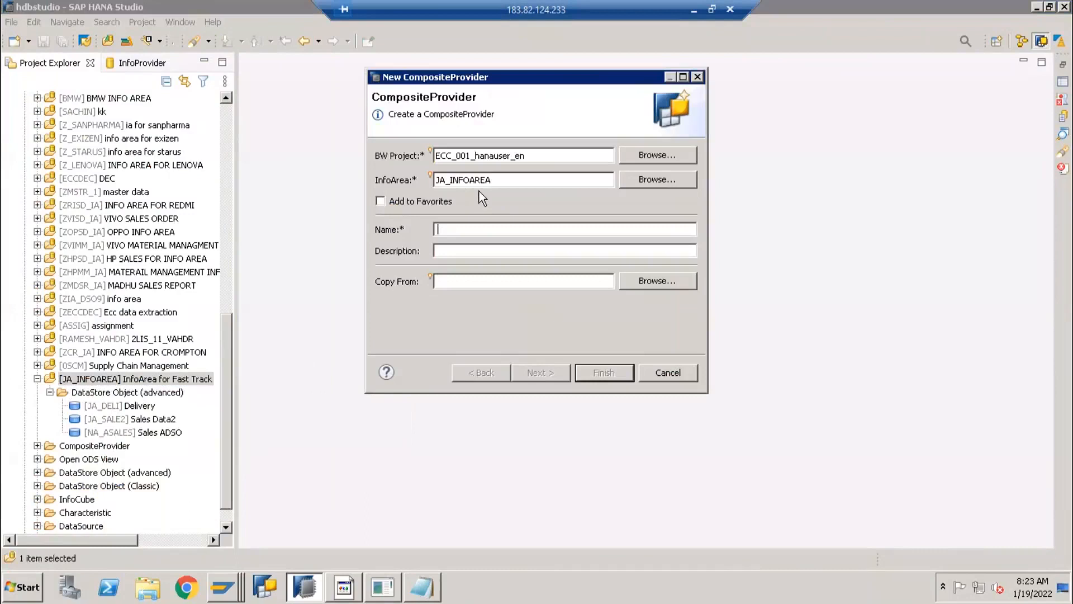
{"action": "type", "text": "J"}
{"action": "key", "text": "BackSpace"}
{"action": "type", "text": "JA_CM"}
{"action": "type", "text": "P1"}
{"action": "type", "text": "M"}
{"action": "type", "text": "Composite"}
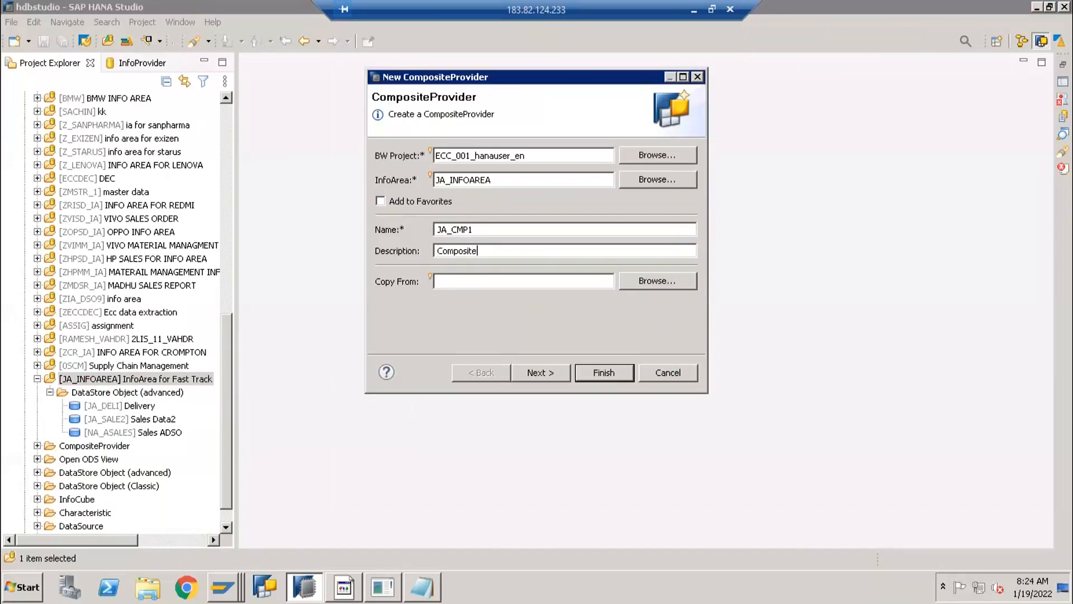
{"action": "type", "text": " Ex"}
Finish creating CompositeProvider JA_CMP1 without selecting any part providers and open its scenario view.
{"action": "left_click", "coordinate": [539, 372]}
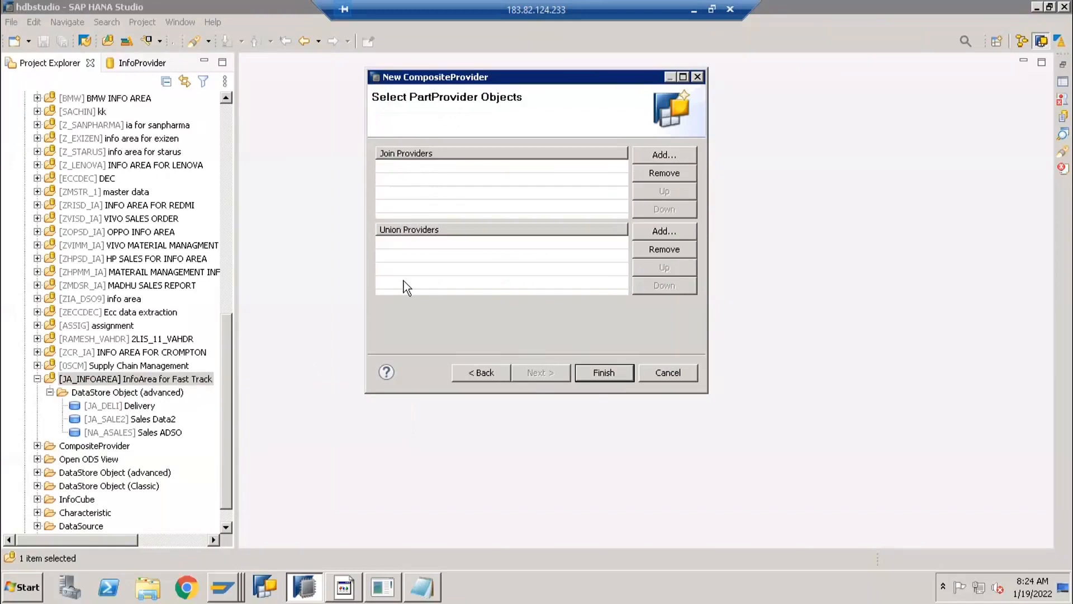
{"action": "left_click", "coordinate": [482, 373]}
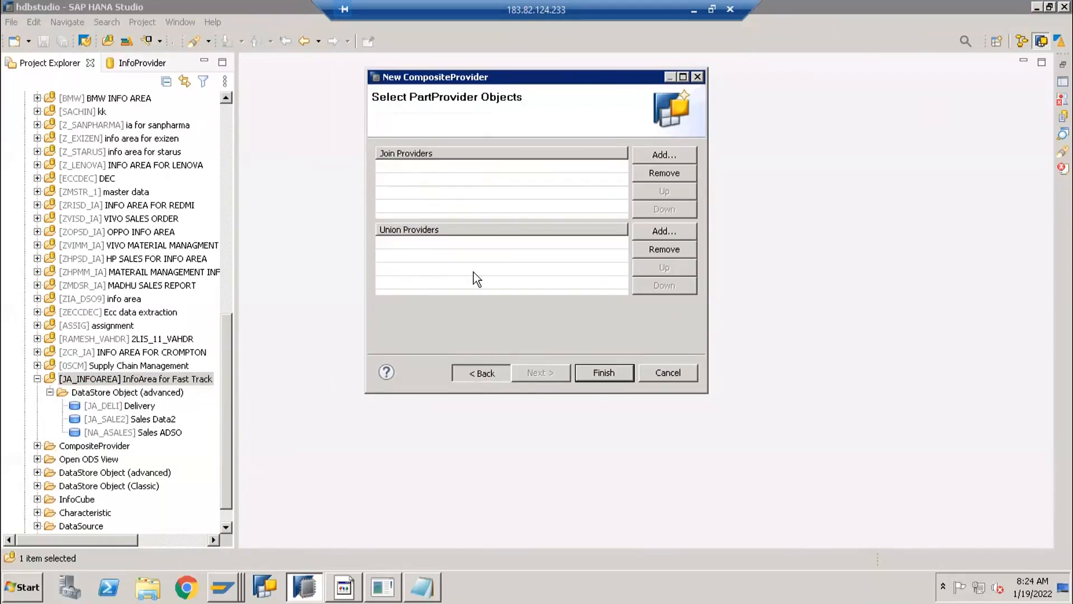
{"action": "left_click", "coordinate": [604, 372]}
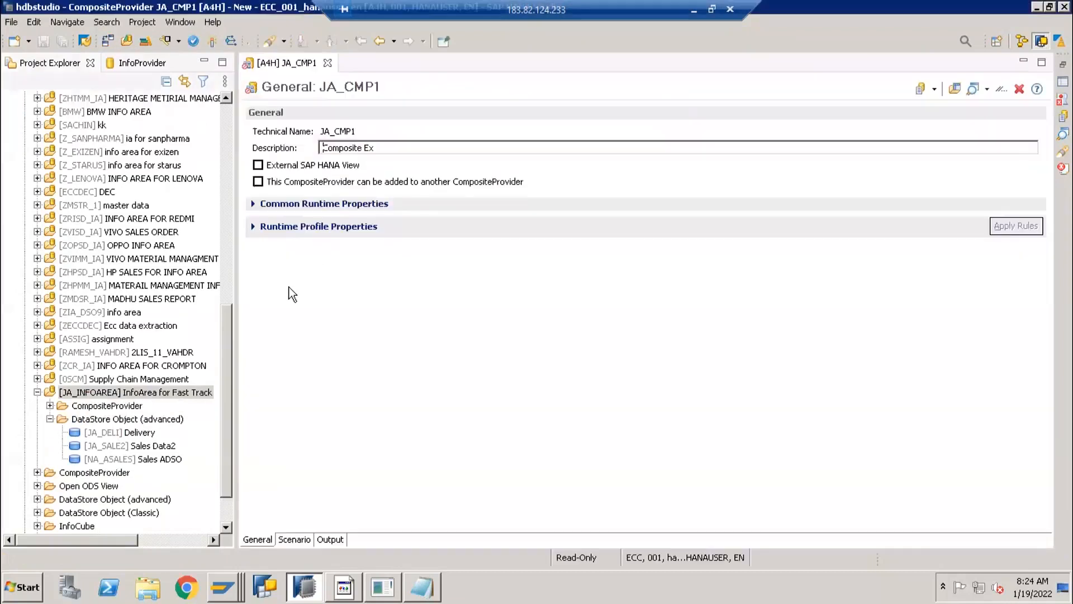
{"action": "left_click", "coordinate": [301, 541]}
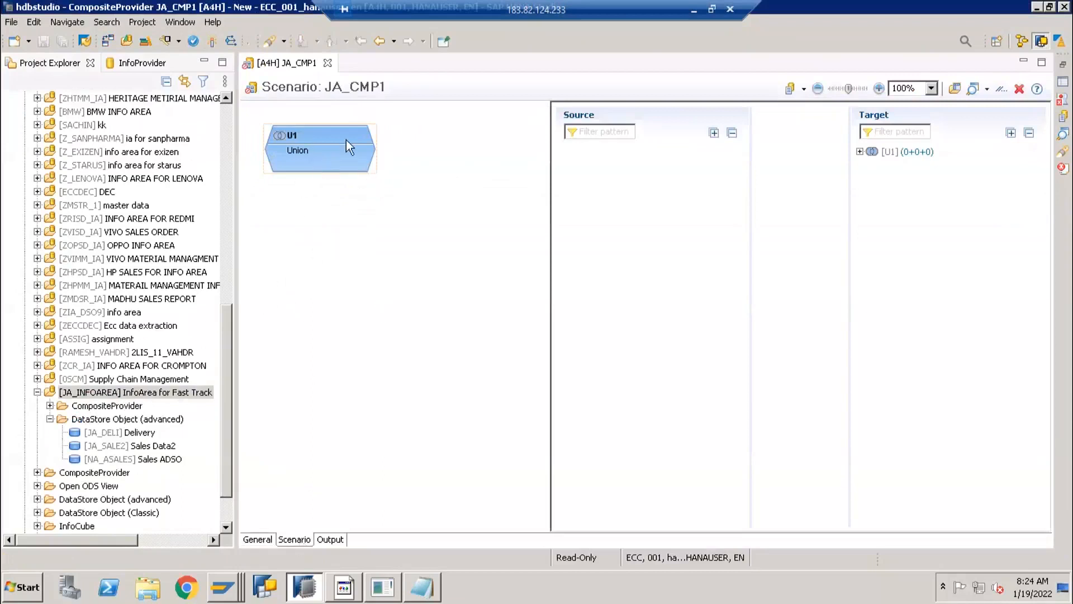
{"action": "left_click_drag", "start_coordinate": [452, 118], "coordinate": [267, 192]}
{"action": "mouse_move", "coordinate": [316, 141]}
{"action": "mouse_move", "coordinate": [324, 140]}
Switch to the PowerPoint presentation and duplicate the DSO, CUBE and ADSO boxes below the originals on slide 2.
{"action": "left_click", "coordinate": [361, 594]}
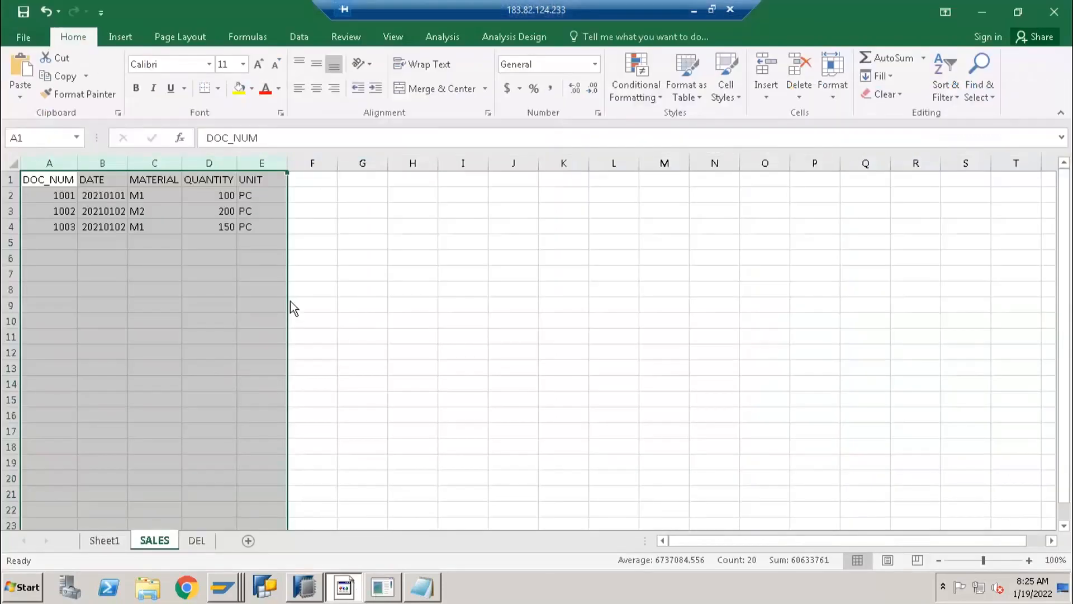
{"action": "left_click", "coordinate": [383, 588]}
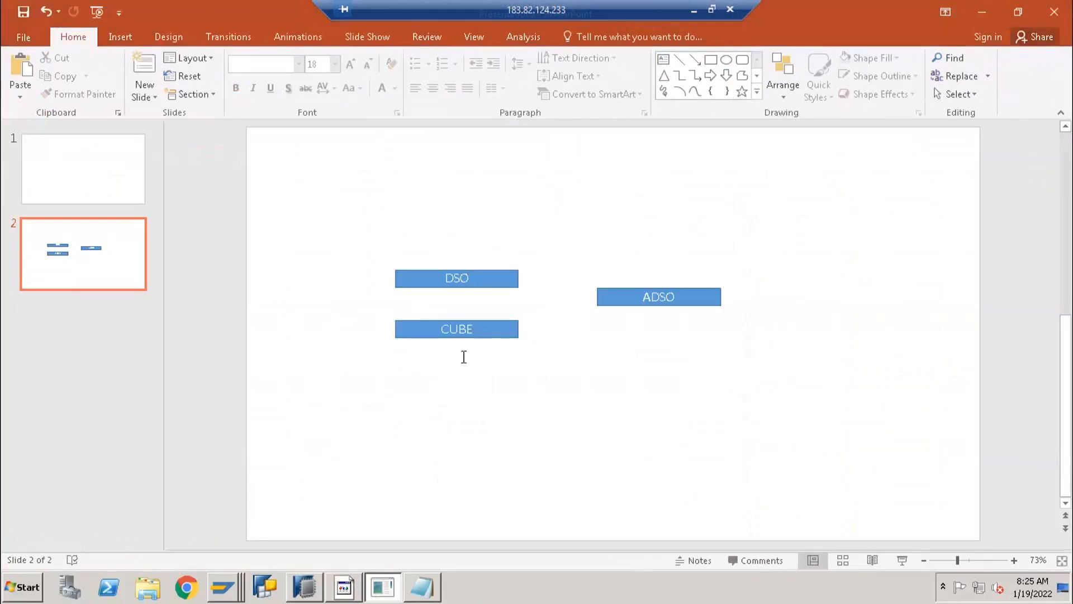
{"action": "left_click_drag", "start_coordinate": [358, 227], "coordinate": [748, 420]}
{"action": "key", "text": "ctrl+c"}
{"action": "key", "text": "ctrl+v"}
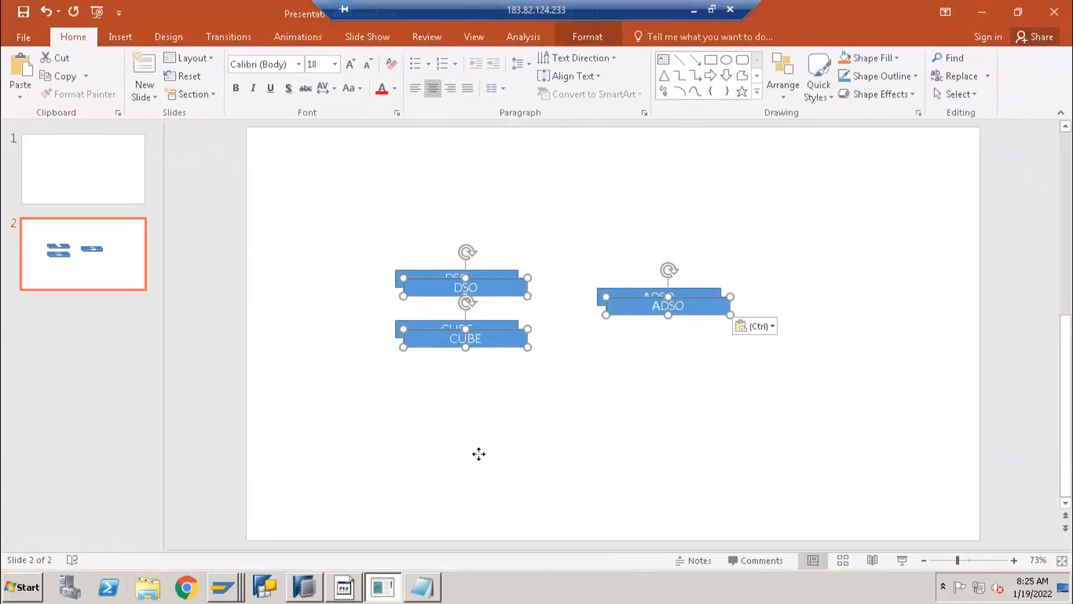
{"action": "left_click_drag", "start_coordinate": [478, 454], "coordinate": [477, 460]}
Relabel the copied DSO box as Multiprovider and the copied CUBE box as Infoset.
{"action": "double_click", "coordinate": [475, 402]}
{"action": "key", "text": "BackSpace"}
{"action": "type", "text": "Multiprovider"}
{"action": "double_click", "coordinate": [456, 452]}
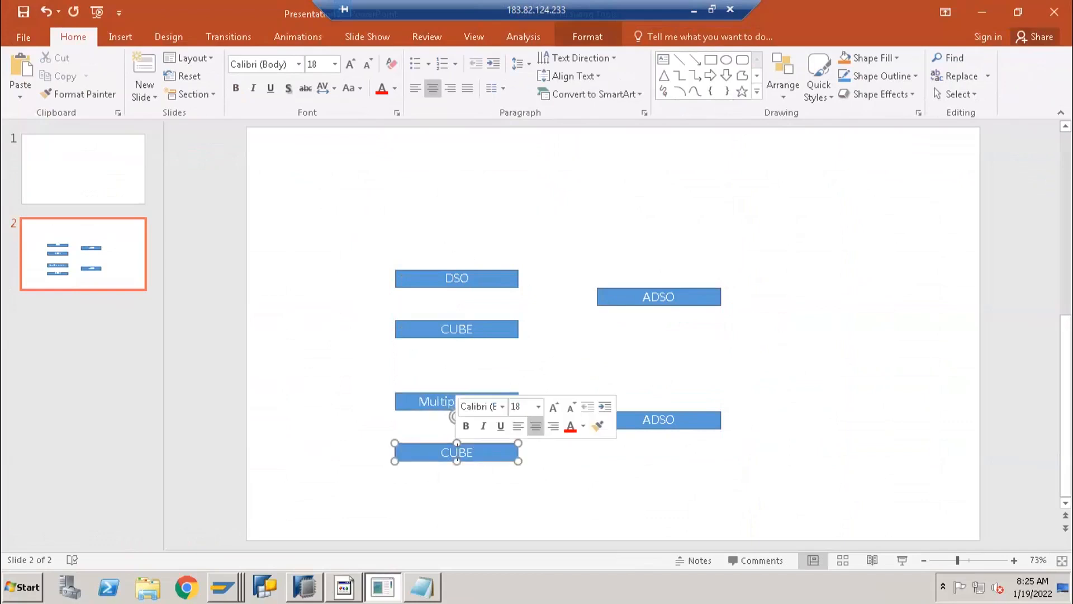
{"action": "type", "text": "Infoset"}
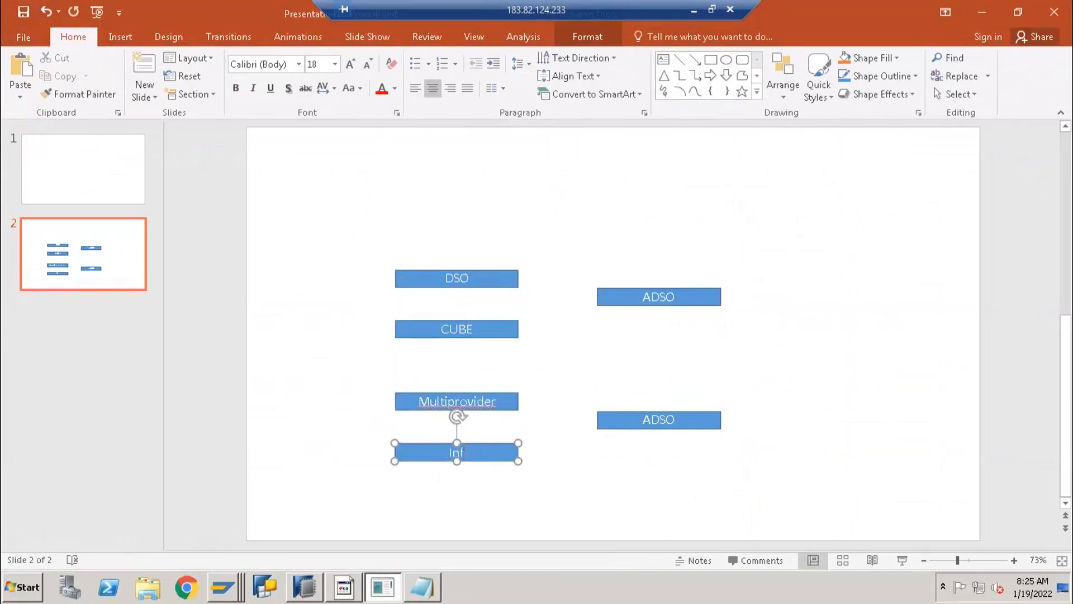
{"action": "left_click", "coordinate": [343, 417]}
{"action": "left_click_drag", "start_coordinate": [474, 470], "coordinate": [361, 482]}
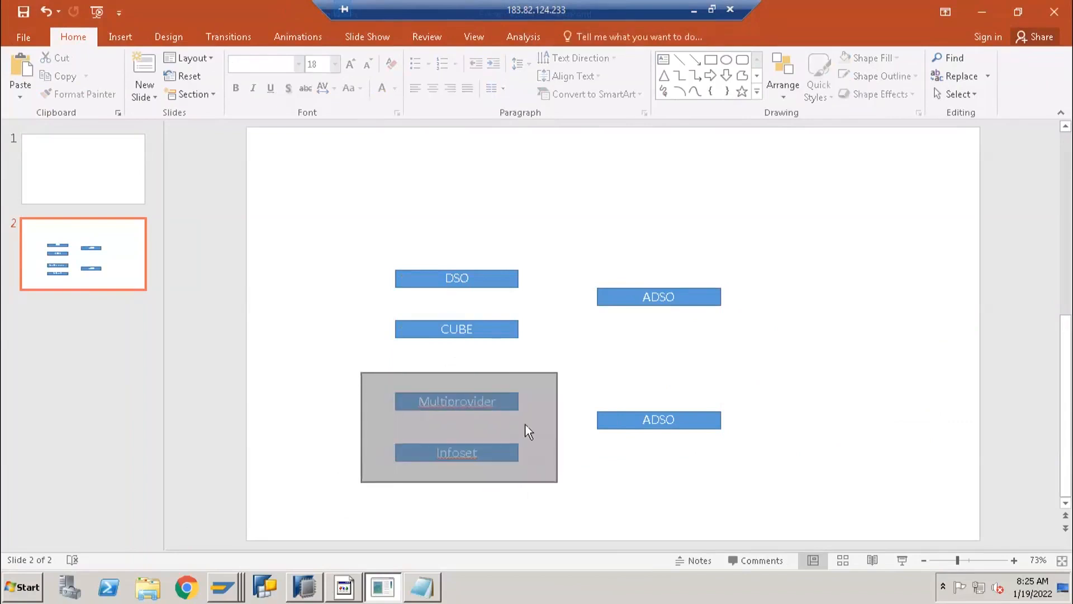
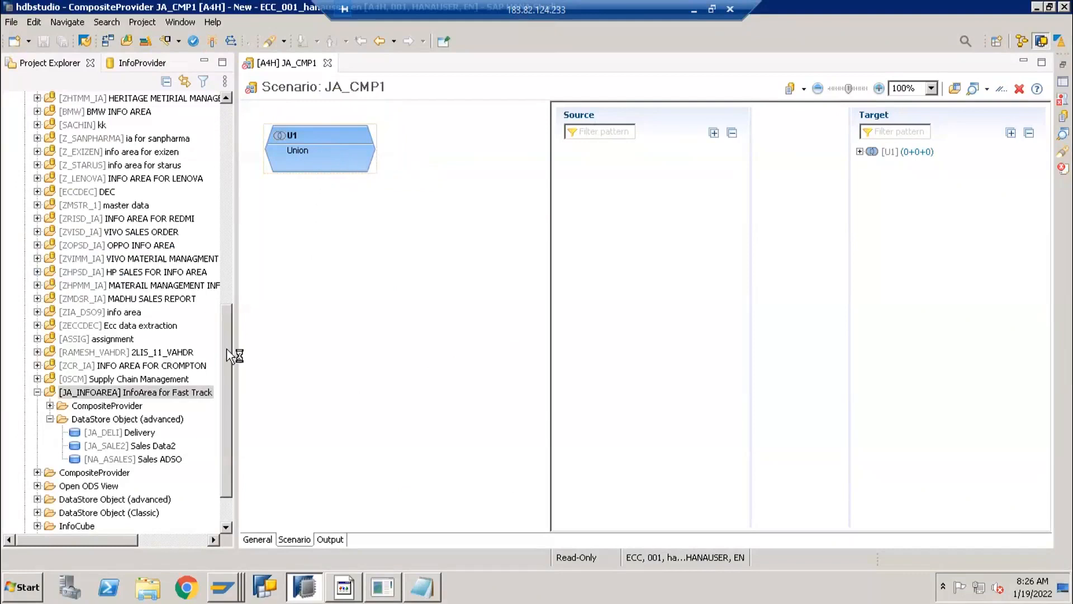
Try to bring DataStore object JA_SALE2 from the project tree into the union node U1.
{"action": "mouse_move", "coordinate": [386, 162]}
{"action": "mouse_move", "coordinate": [229, 592]}
{"action": "mouse_move", "coordinate": [300, 154]}
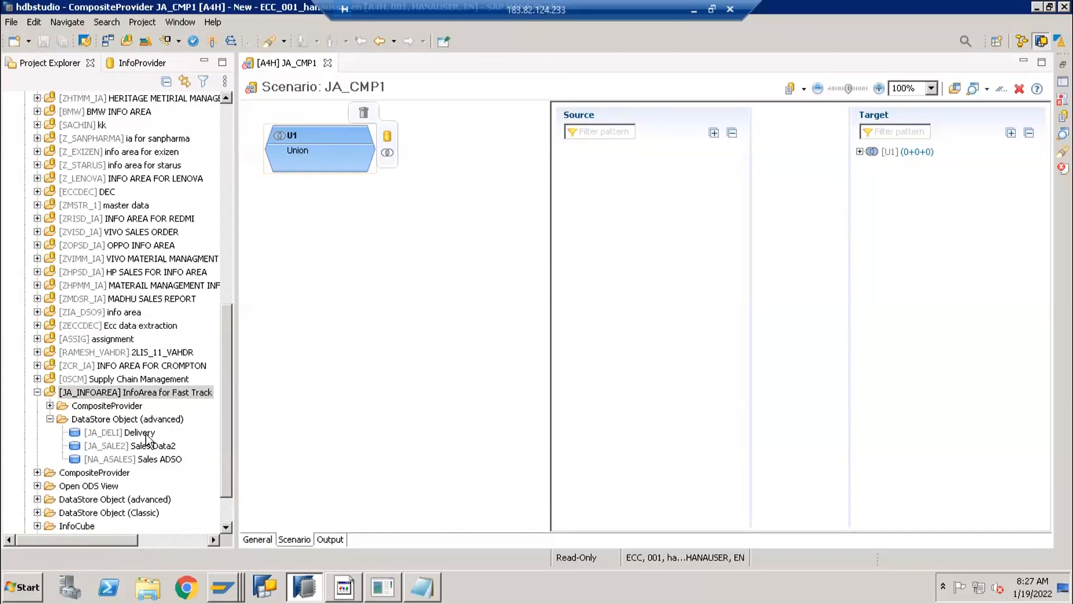
{"action": "left_click", "coordinate": [92, 460]}
{"action": "key", "text": "Up"}
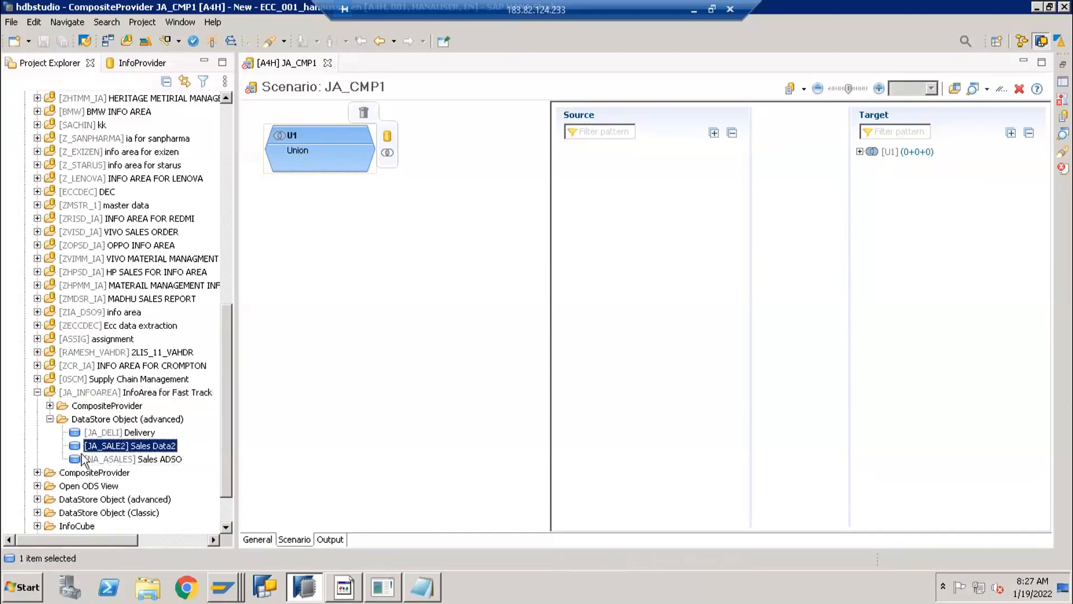
{"action": "left_click_drag", "start_coordinate": [99, 451], "coordinate": [351, 136]}
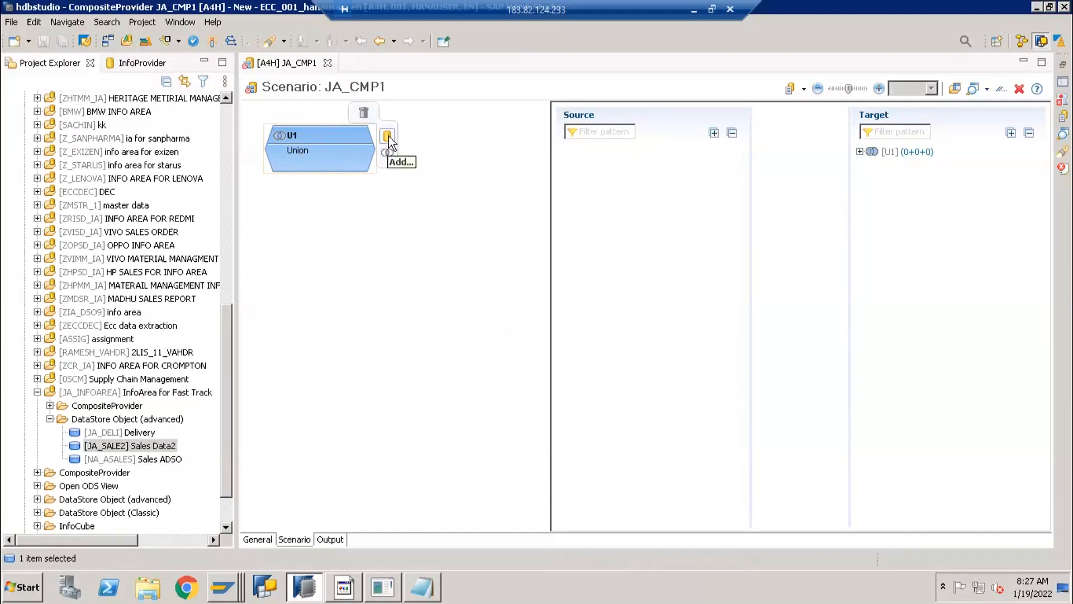
Add DataStore object JA_SALE2 as a provider to the union node U1 by searching for ja_sale2.
{"action": "left_click", "coordinate": [388, 136]}
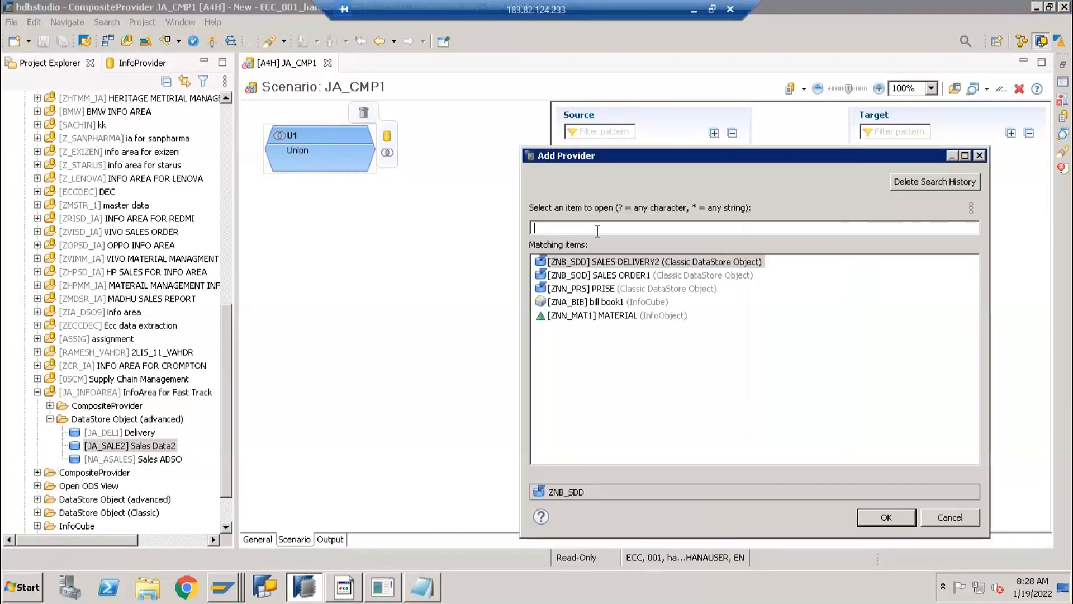
{"action": "type", "text": "ja_sale2"}
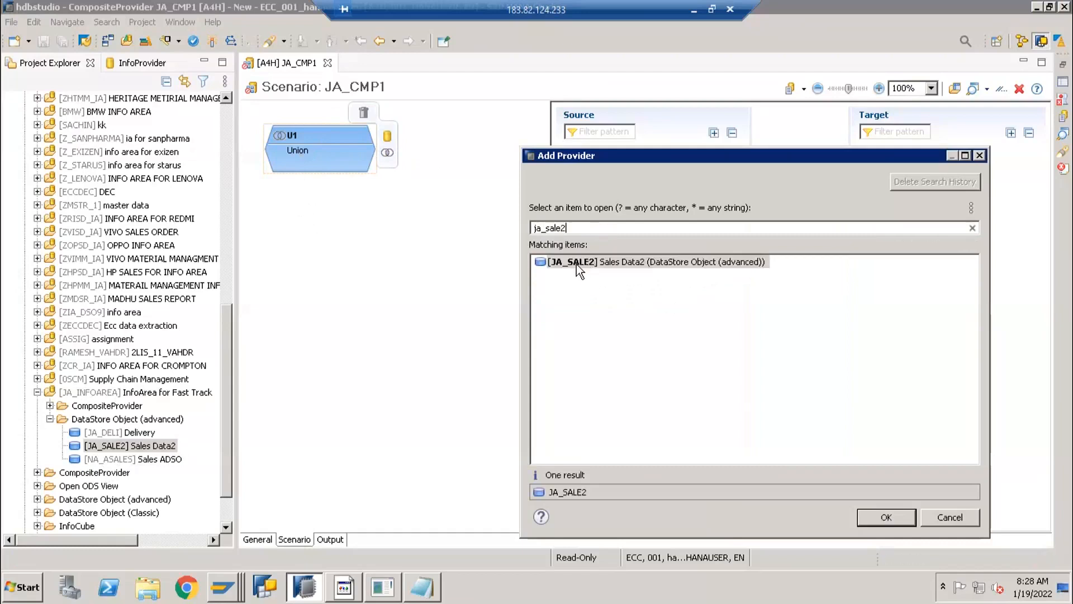
{"action": "left_click", "coordinate": [575, 264]}
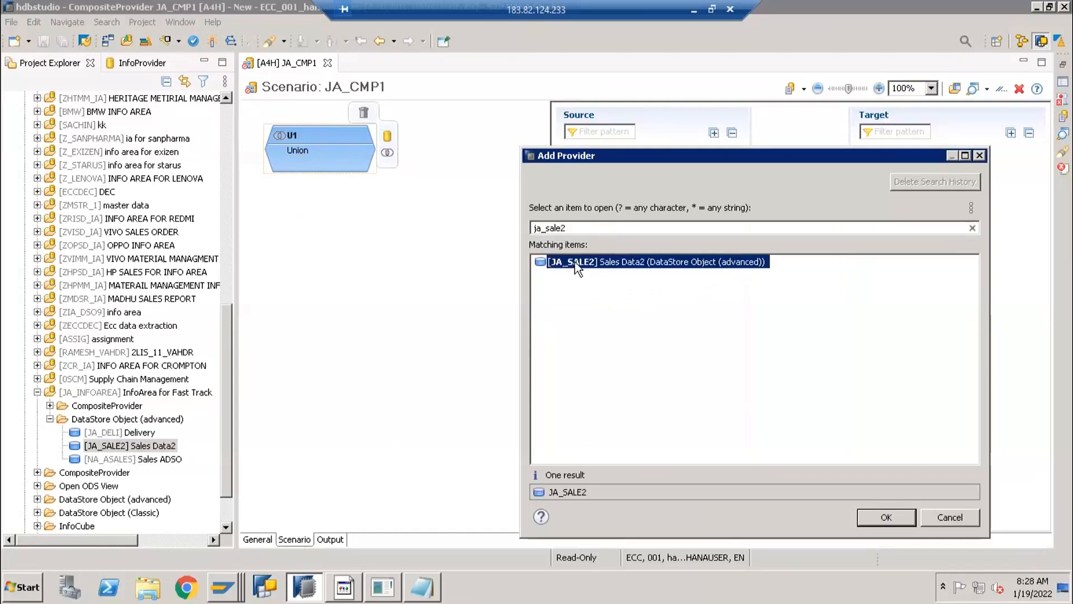
{"action": "double_click", "coordinate": [574, 262]}
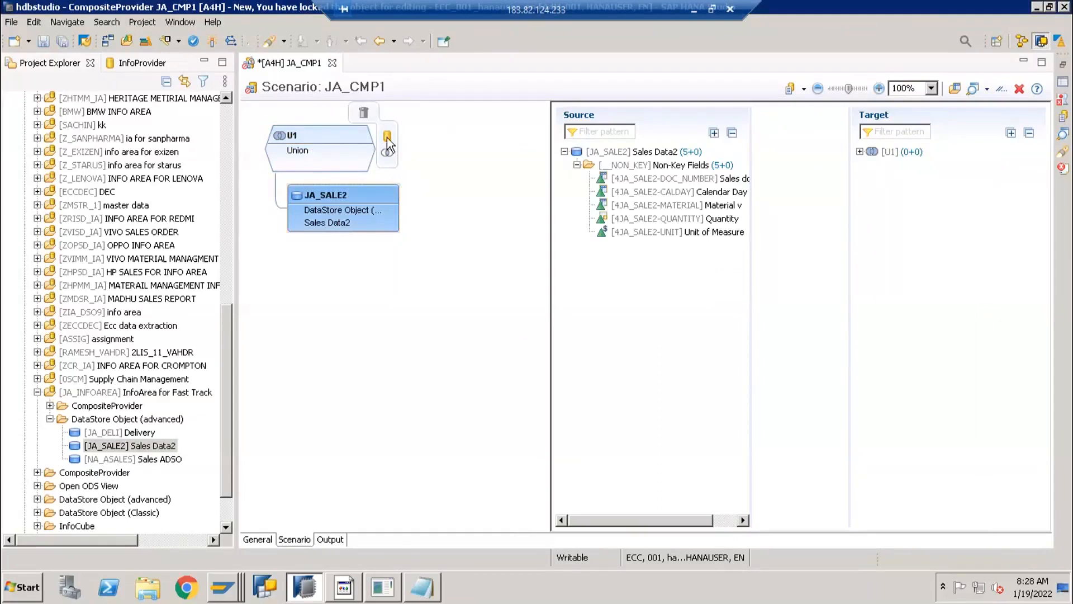
{"action": "left_click", "coordinate": [290, 146]}
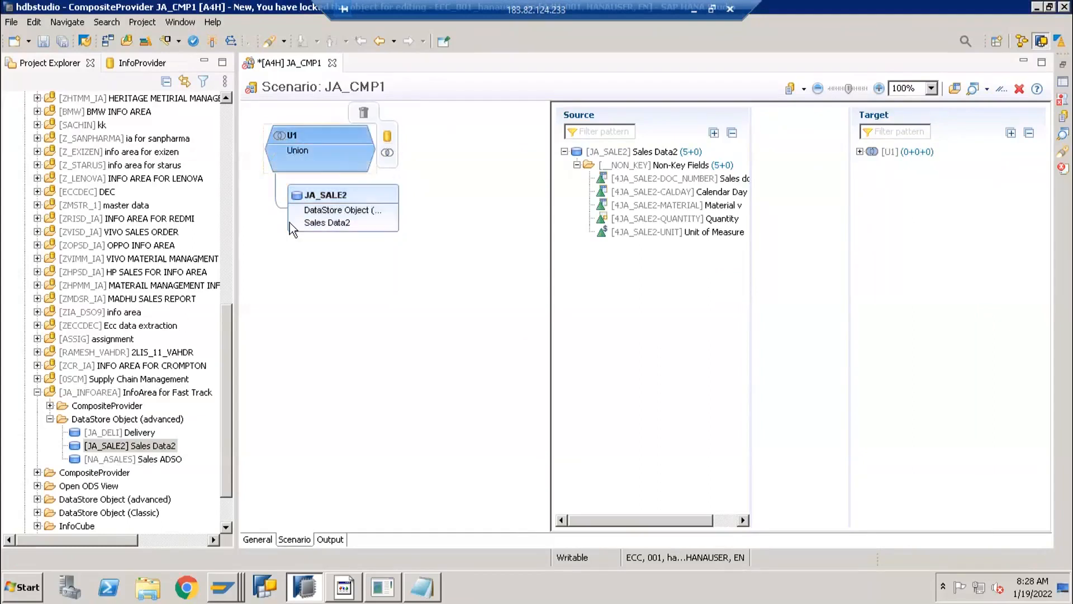
{"action": "left_click", "coordinate": [328, 202]}
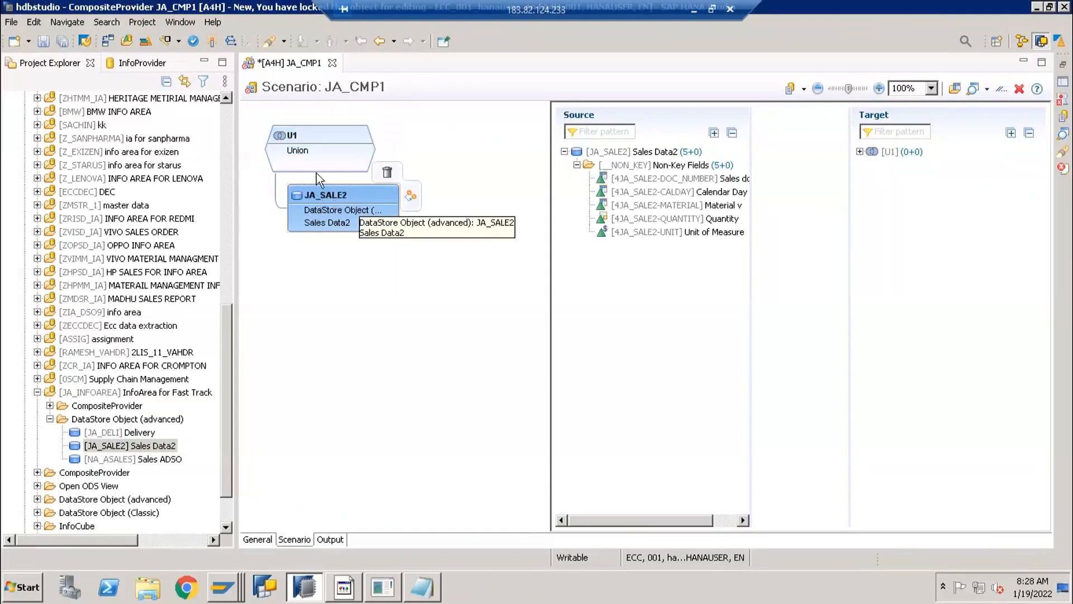
{"action": "left_click", "coordinate": [323, 152]}
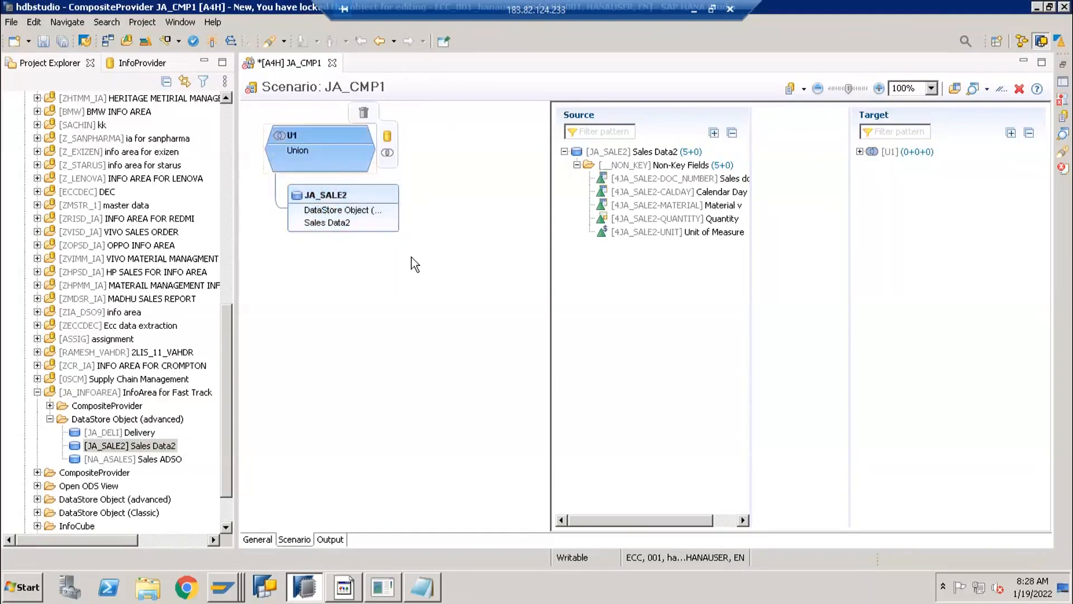
{"action": "left_click", "coordinate": [351, 214]}
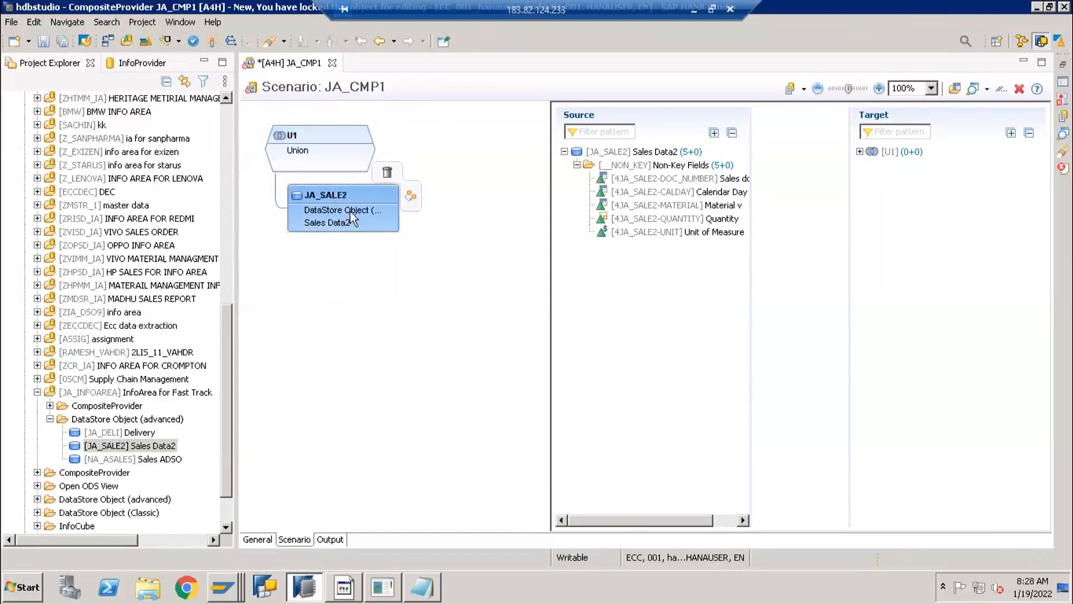
{"action": "left_click", "coordinate": [342, 146]}
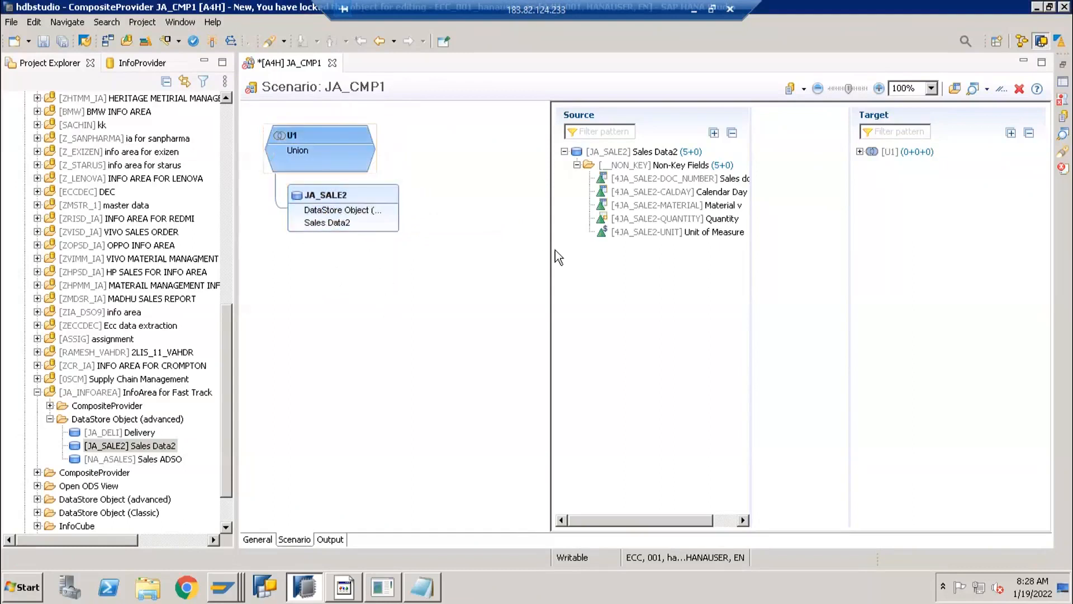
Try mapping the sales document and calendar day fields of JA_SALE2 individually to the union target U1.
{"action": "left_click", "coordinate": [333, 197]}
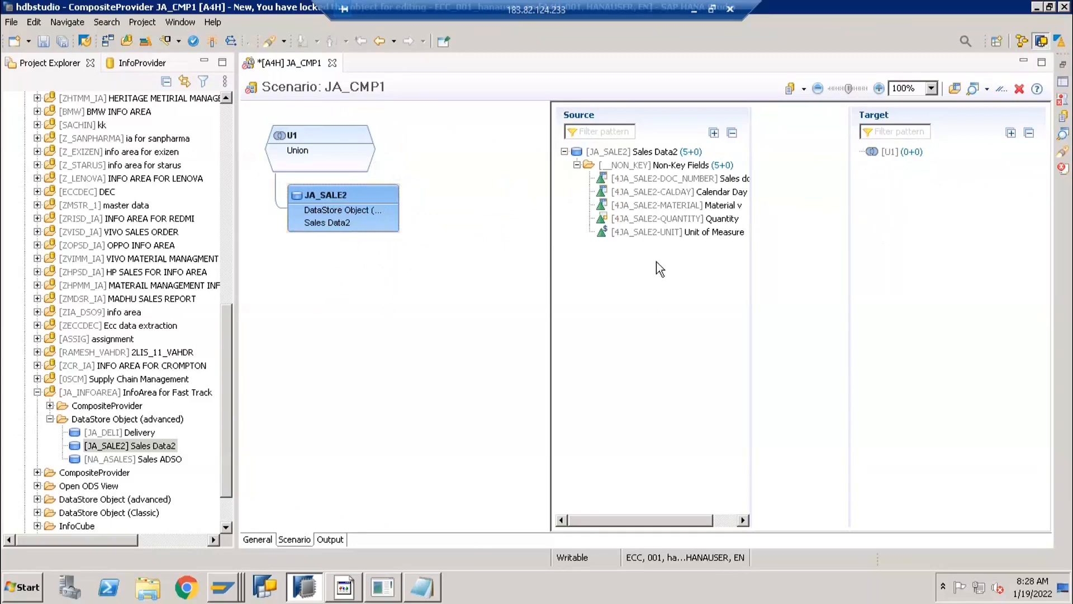
{"action": "left_click", "coordinate": [627, 180]}
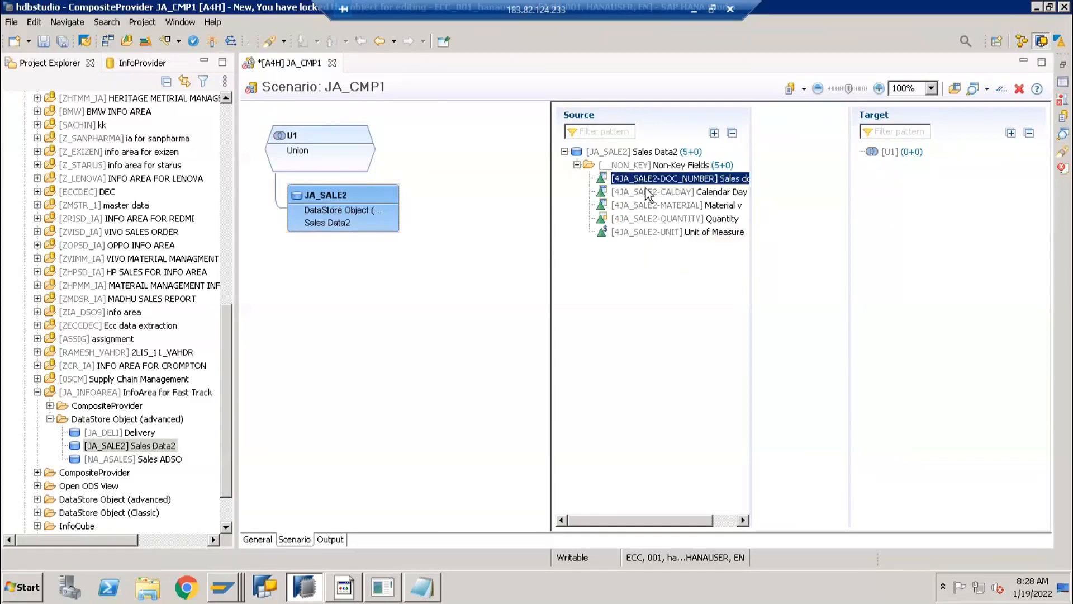
{"action": "left_click_drag", "start_coordinate": [677, 180], "coordinate": [895, 181]}
{"action": "left_click_drag", "start_coordinate": [665, 193], "coordinate": [894, 165]}
{"action": "right_click", "coordinate": [893, 152]}
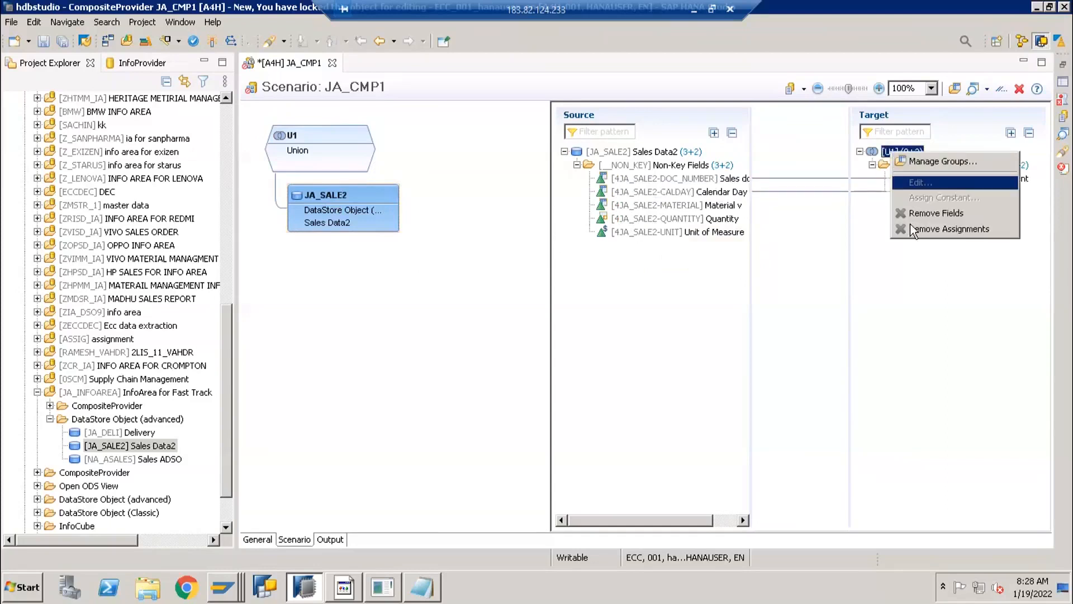
{"action": "left_click", "coordinate": [928, 213]}
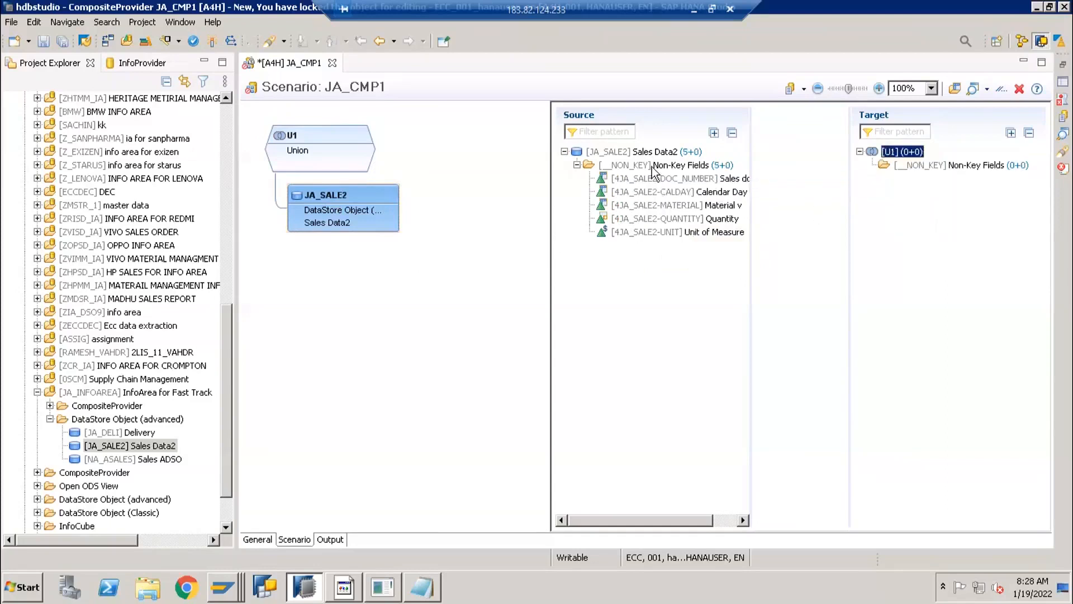
Create assignments for all JA_SALE2 source fields to the union target U1.
{"action": "right_click", "coordinate": [608, 155]}
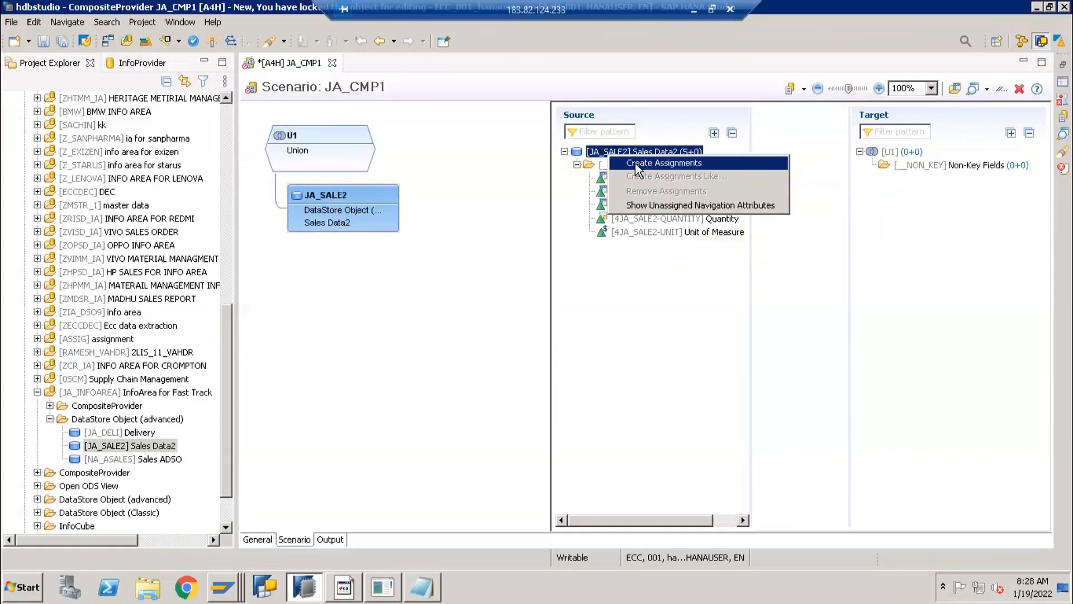
{"action": "left_click", "coordinate": [638, 164]}
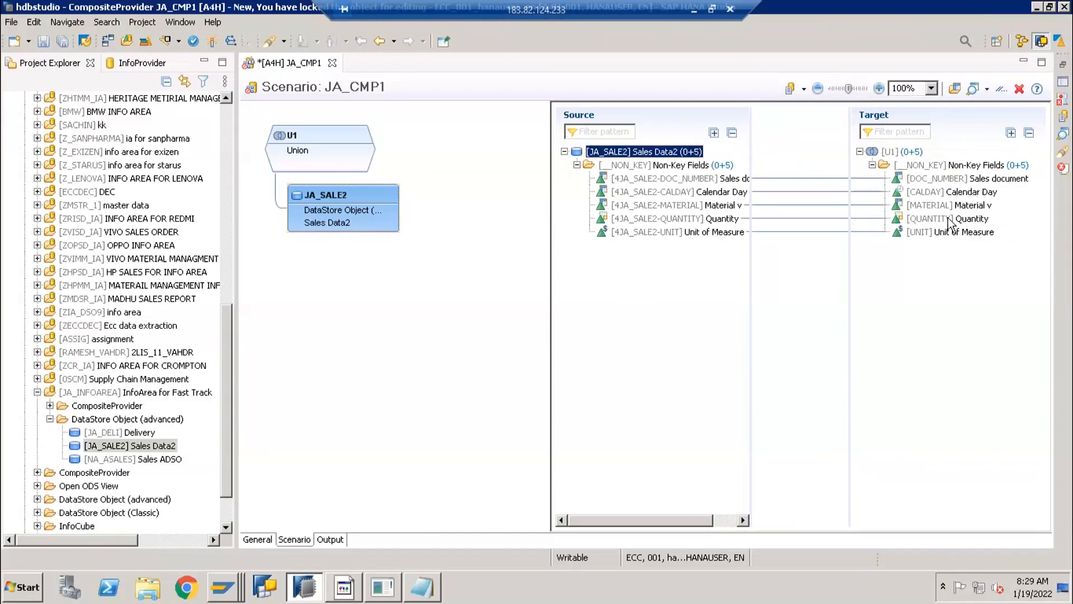
{"action": "left_click", "coordinate": [987, 335]}
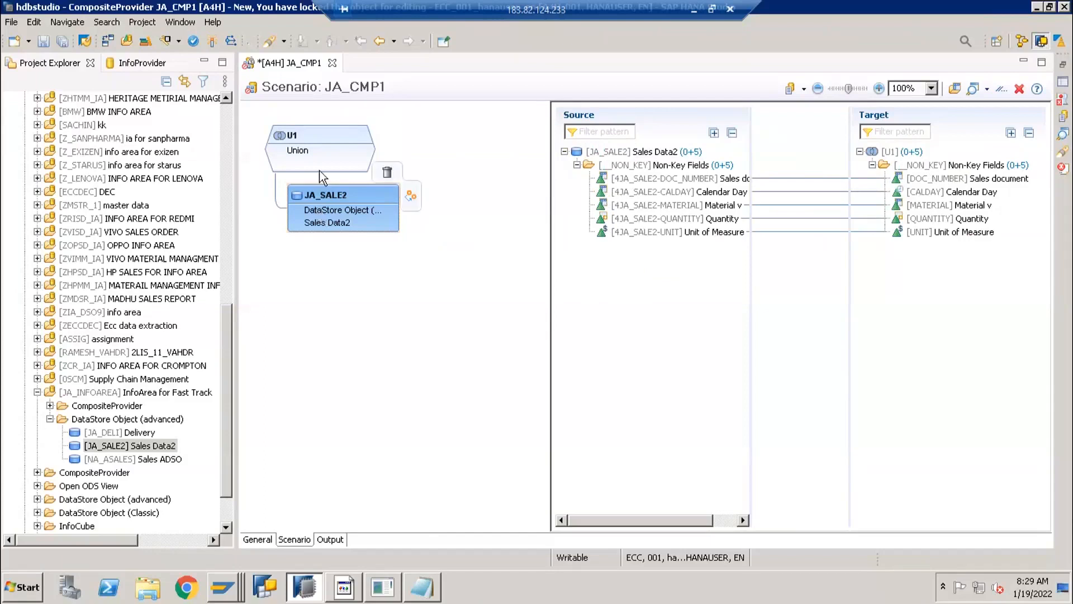
{"action": "left_click", "coordinate": [324, 149]}
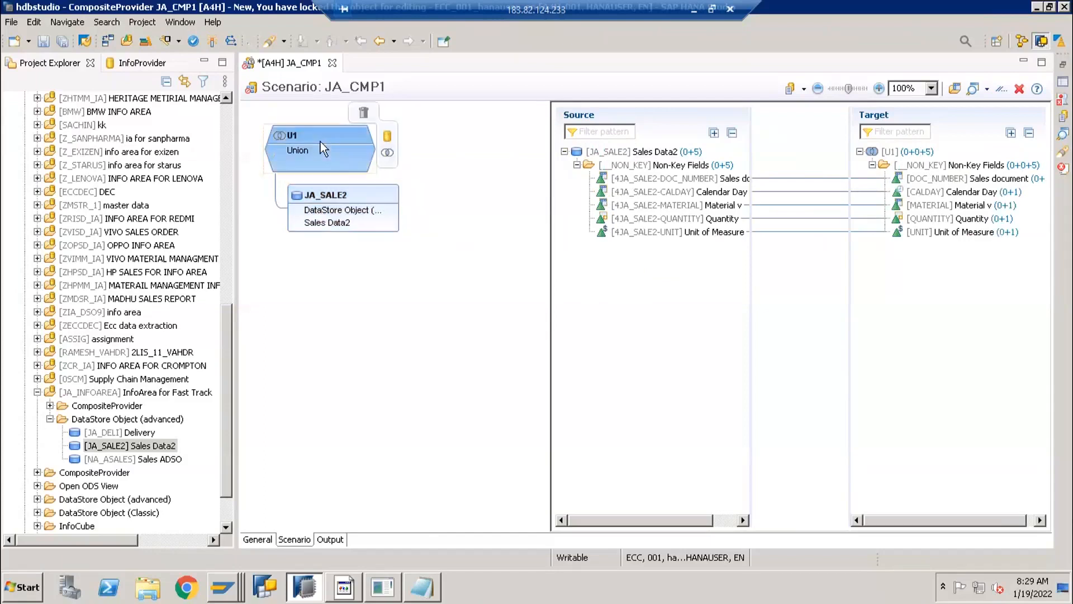
{"action": "left_click", "coordinate": [334, 200]}
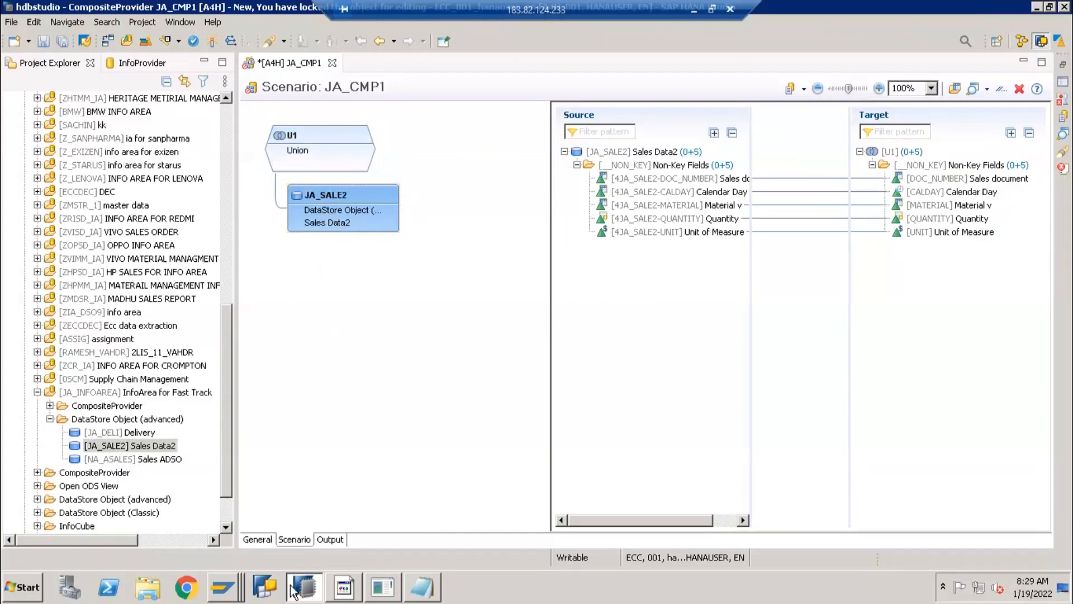
Switch to the Data Warehousing Workbench and search the InfoProvider tree for the InfoArea that holds the SALES ORDER object.
{"action": "right_click", "coordinate": [221, 592]}
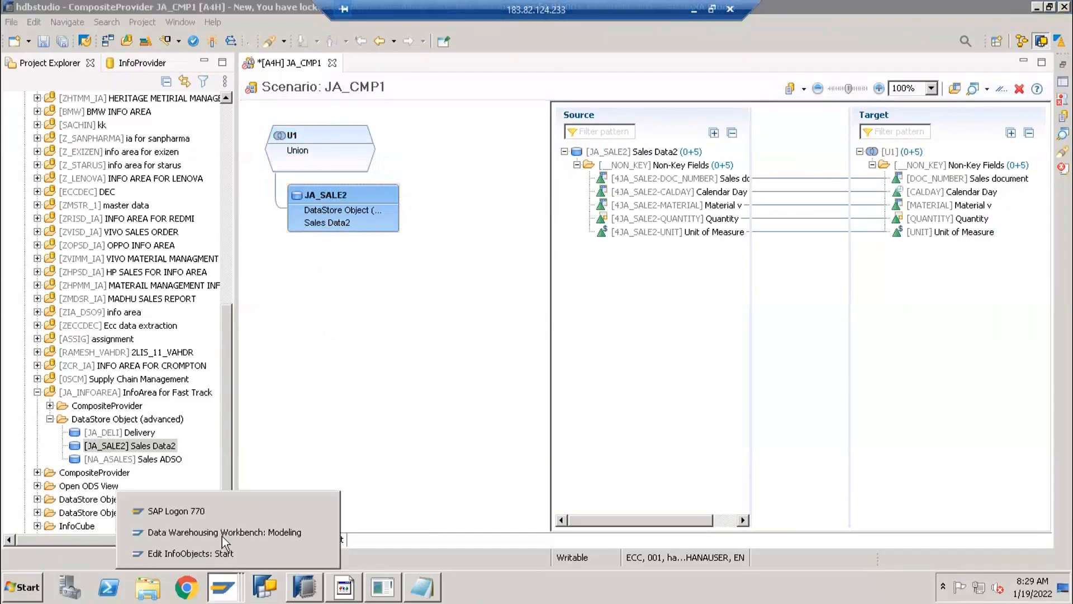
{"action": "left_click", "coordinate": [328, 274]}
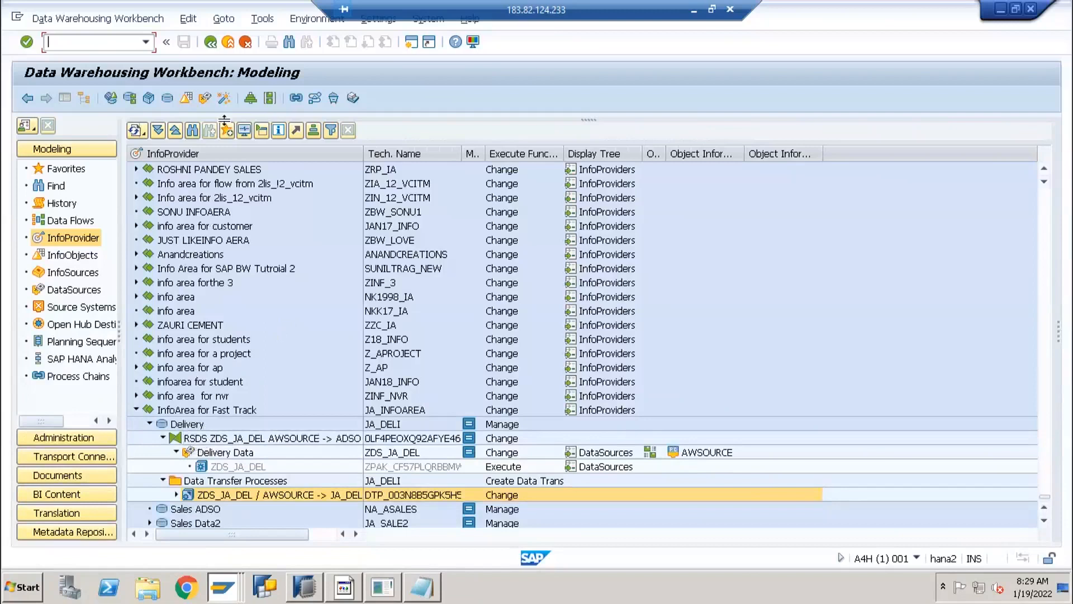
{"action": "left_click", "coordinate": [193, 130]}
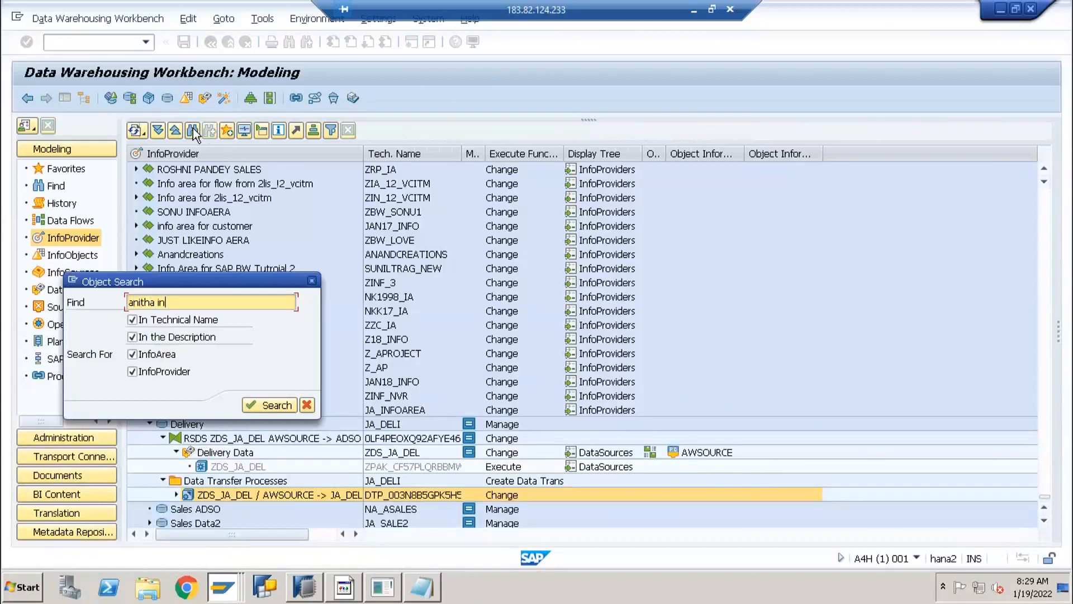
{"action": "type", "text": "itha info"}
{"action": "key", "text": "Return"}
Look up the technical name of the SALES ORDER DataStore object and display its transformation RSDS ZDS_SO AWSOURCE -> ADSO ZNA_SOA.
{"action": "left_click", "coordinate": [137, 169]}
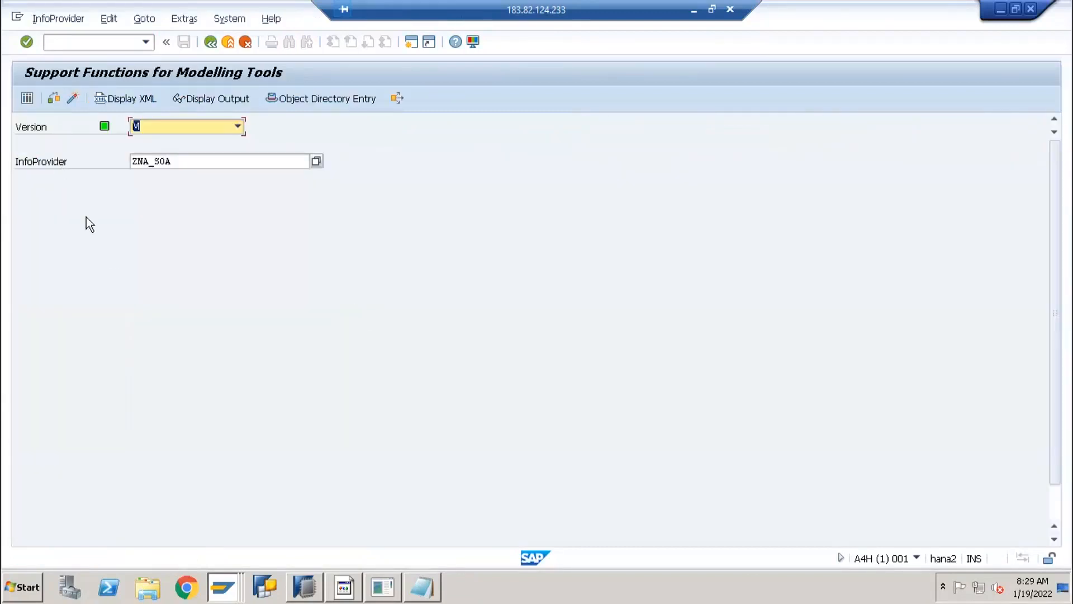
{"action": "key", "text": "F3"}
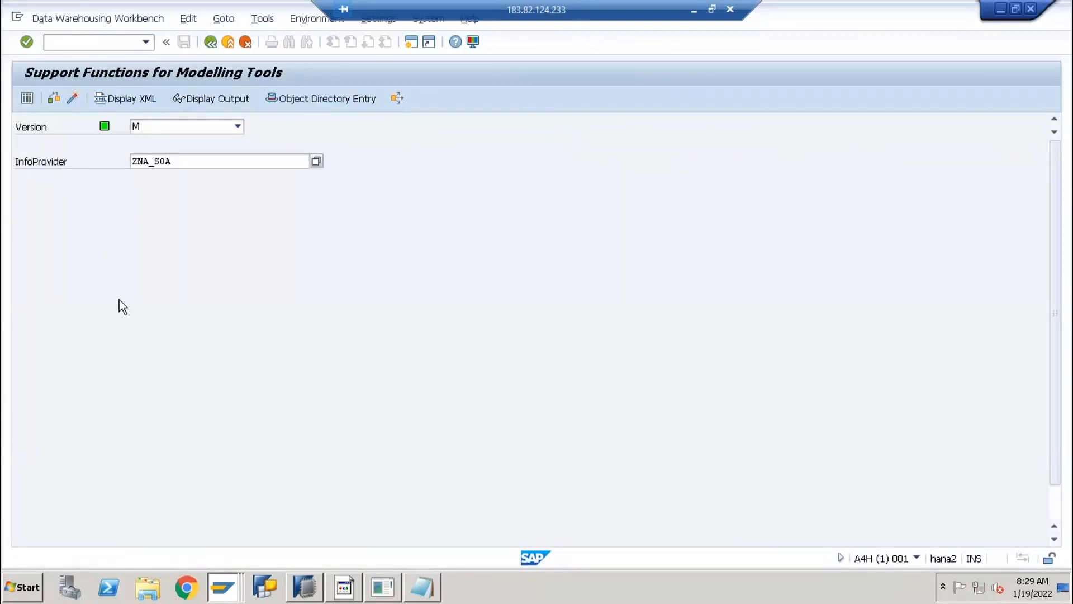
{"action": "double_click", "coordinate": [201, 297]}
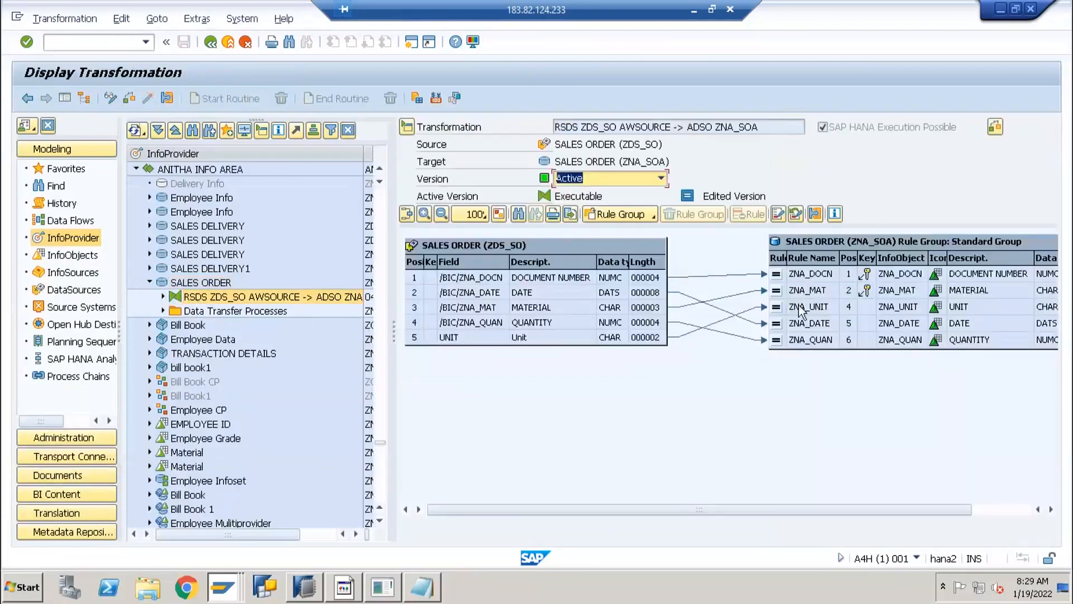
{"action": "left_click", "coordinate": [368, 283]}
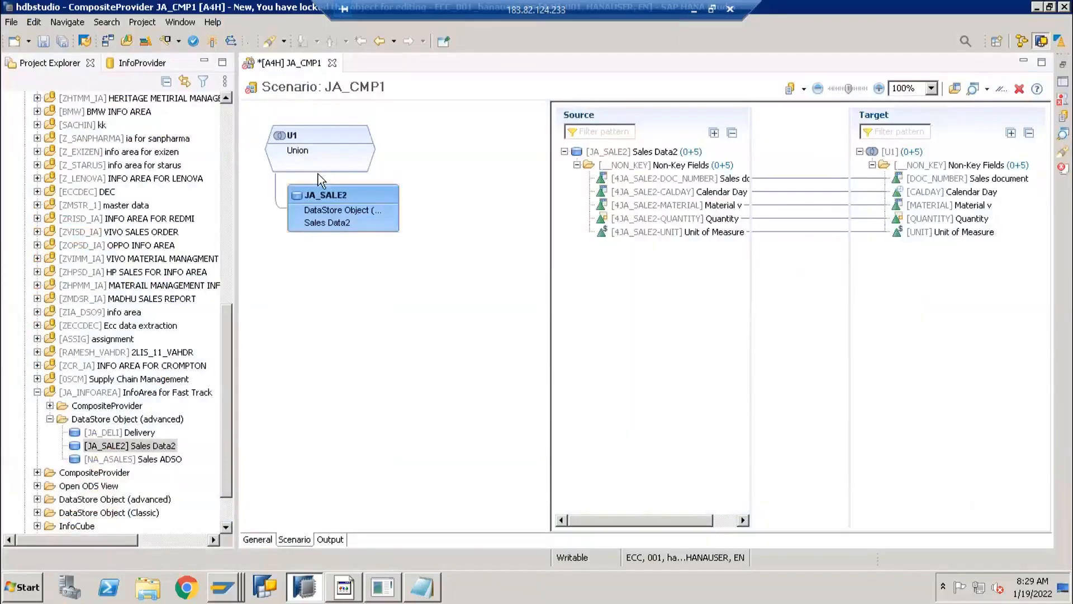
In HANA Studio, add DataStore object ZNA_SOA as a second provider to the union node U1 by searching for ZNA_SOA.
{"action": "left_click", "coordinate": [339, 163]}
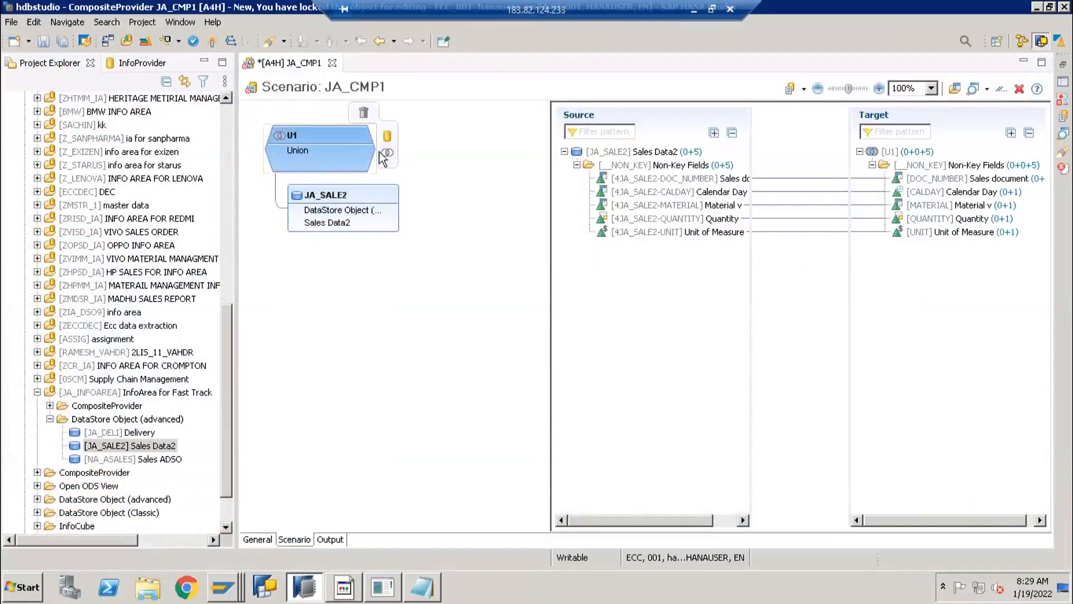
{"action": "left_click", "coordinate": [387, 139]}
{"action": "type", "text": "ZNA_SOA"}
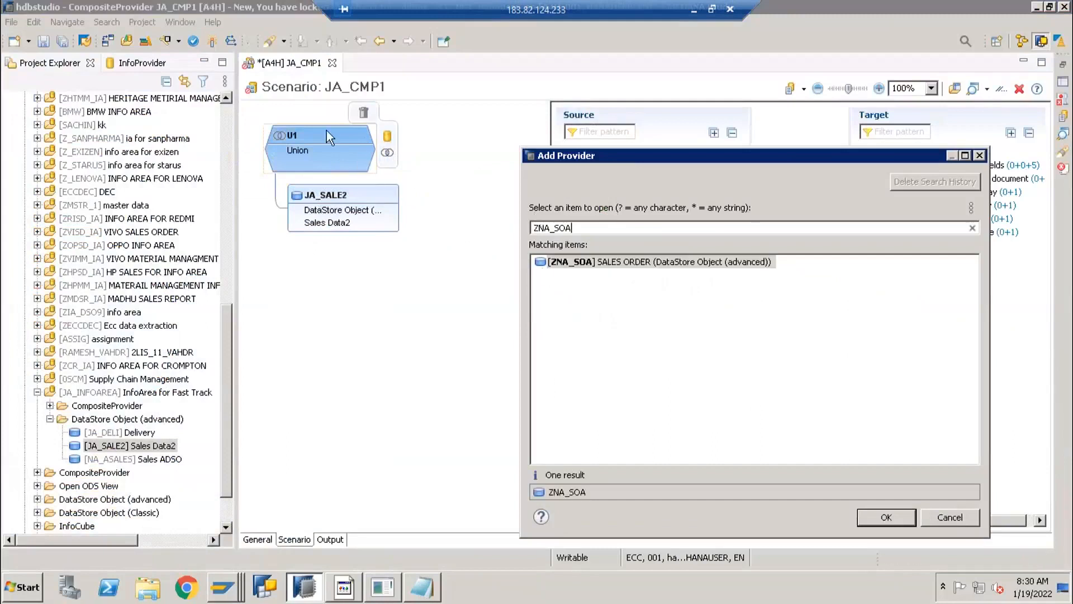
{"action": "double_click", "coordinate": [565, 260]}
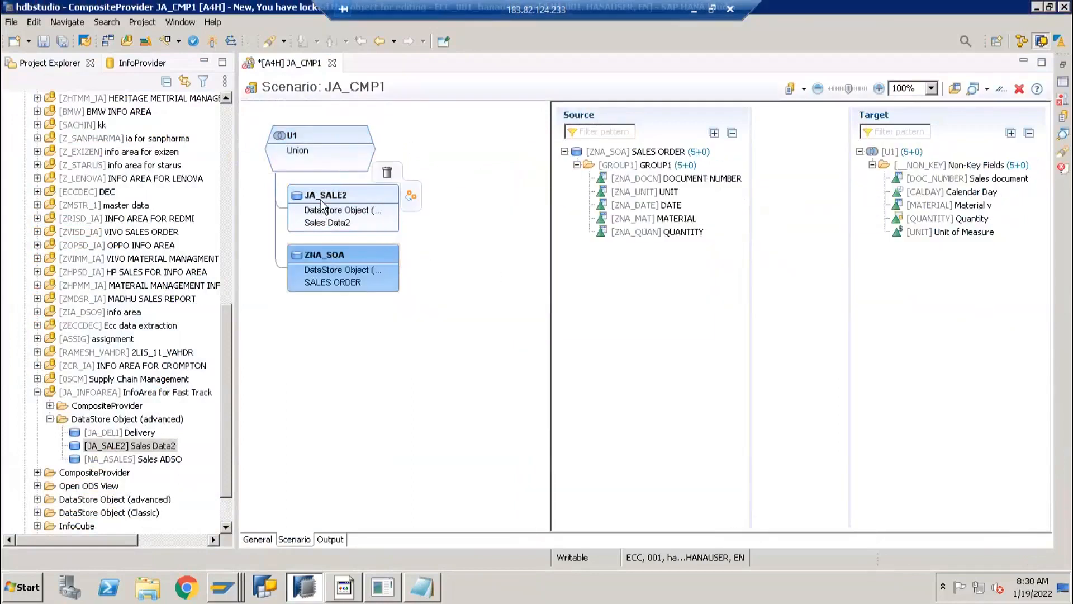
Compare the source fields and target assignments of JA_SALE2, ZNA_SOA and the union node U1.
{"action": "left_click", "coordinate": [322, 204]}
{"action": "mouse_move", "coordinate": [324, 267]}
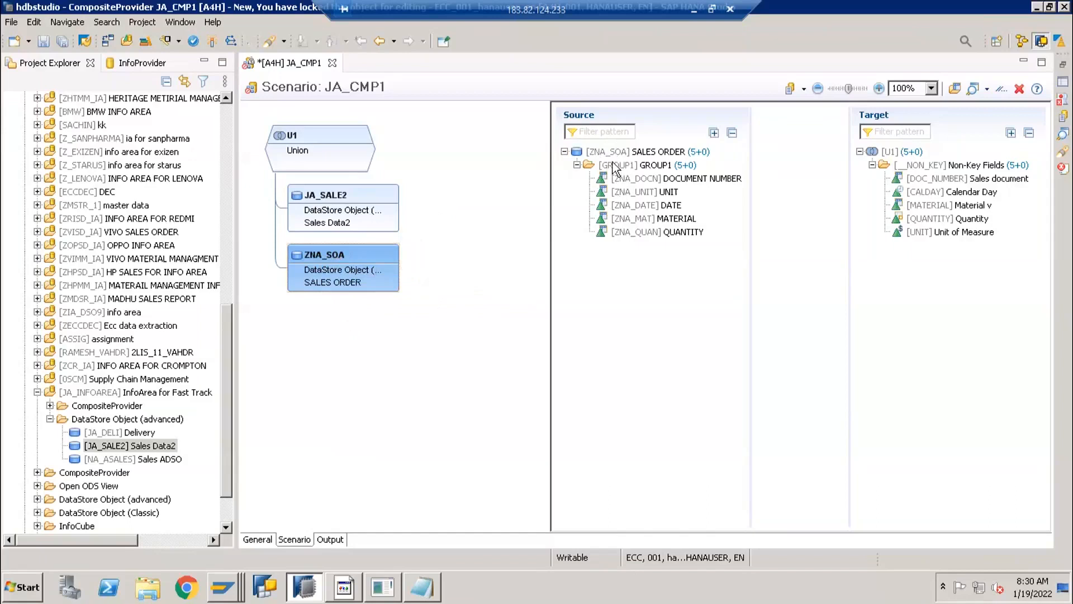
{"action": "left_click", "coordinate": [362, 196]}
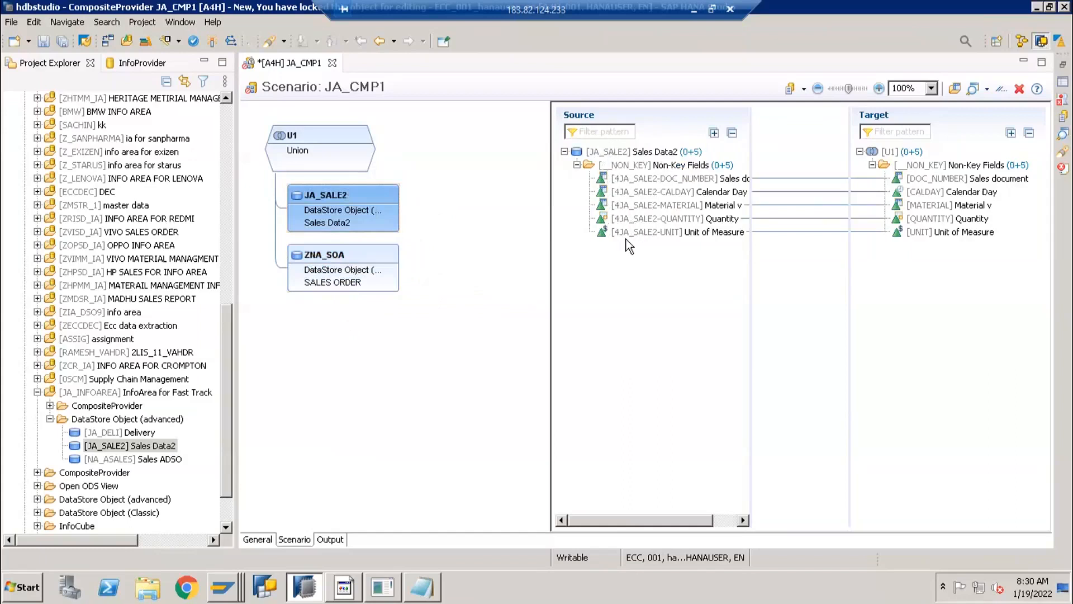
{"action": "left_click", "coordinate": [327, 136]}
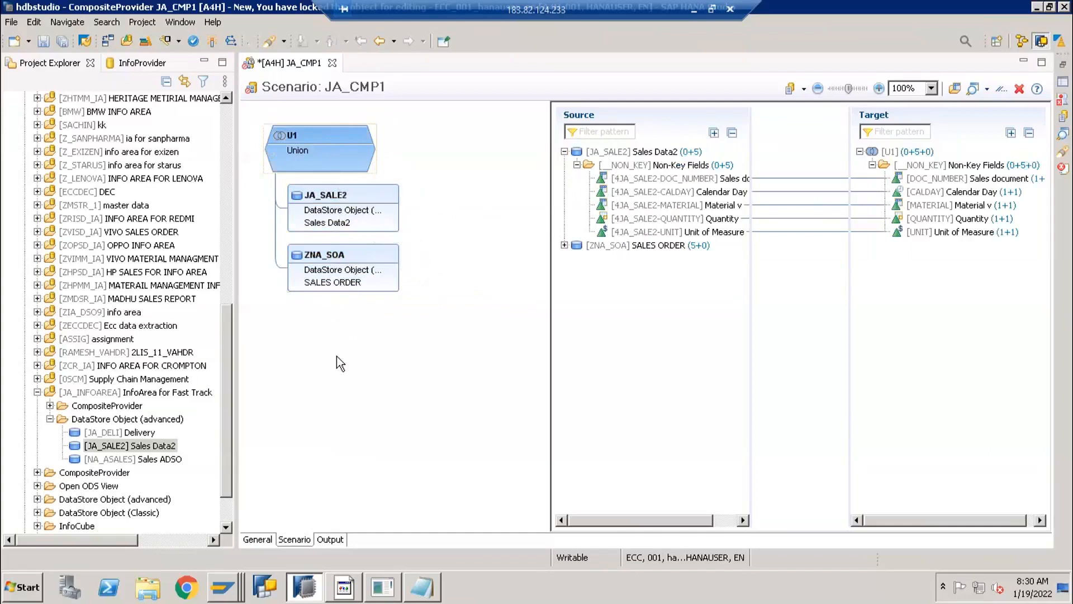
{"action": "left_click", "coordinate": [565, 246]}
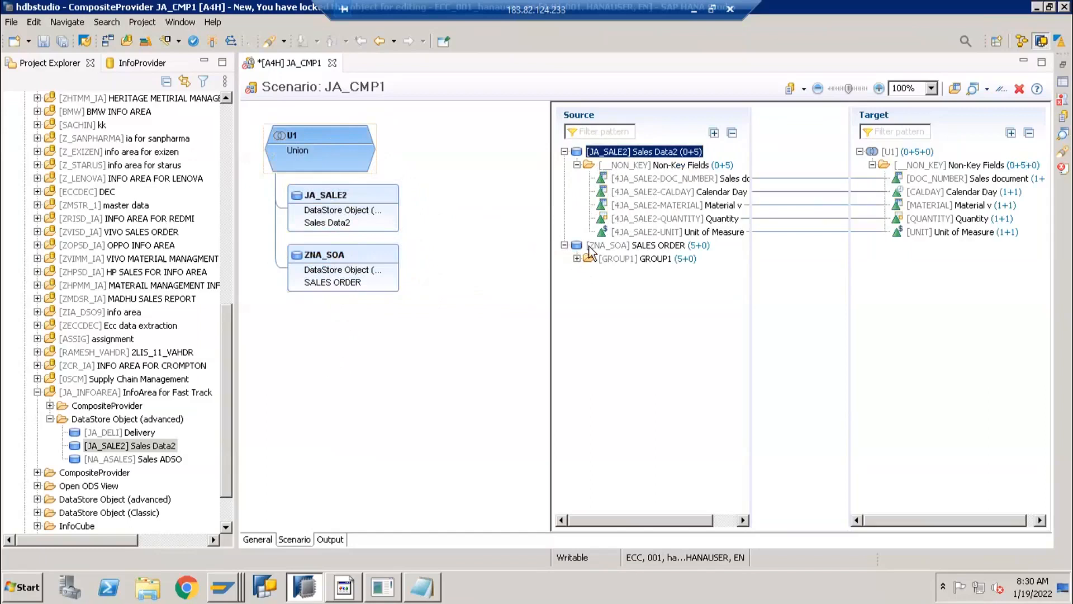
{"action": "left_click", "coordinate": [592, 246]}
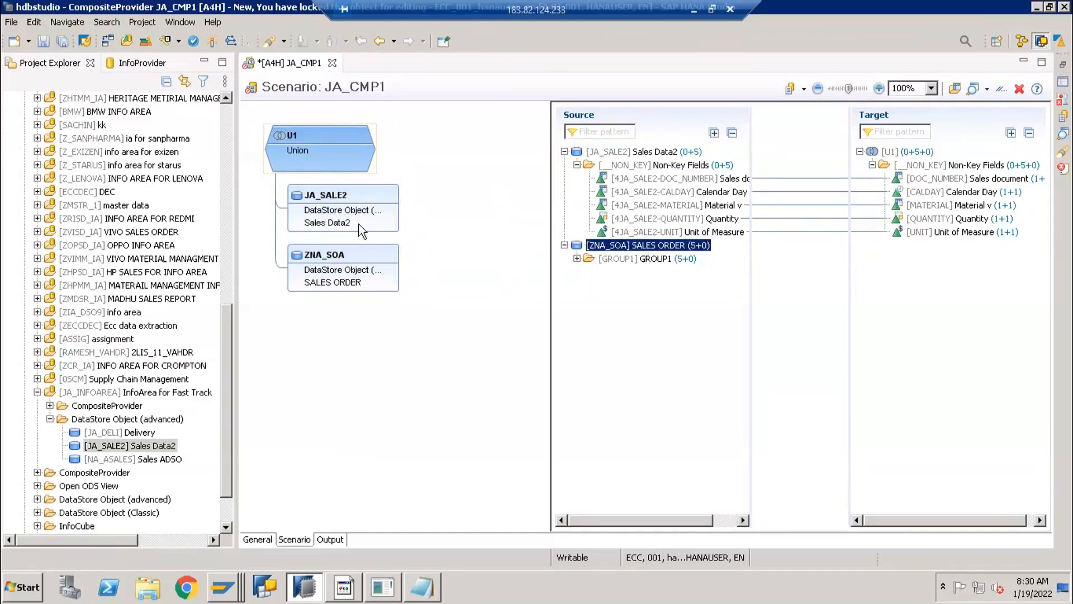
{"action": "left_click", "coordinate": [329, 262]}
{"action": "left_click", "coordinate": [337, 208]}
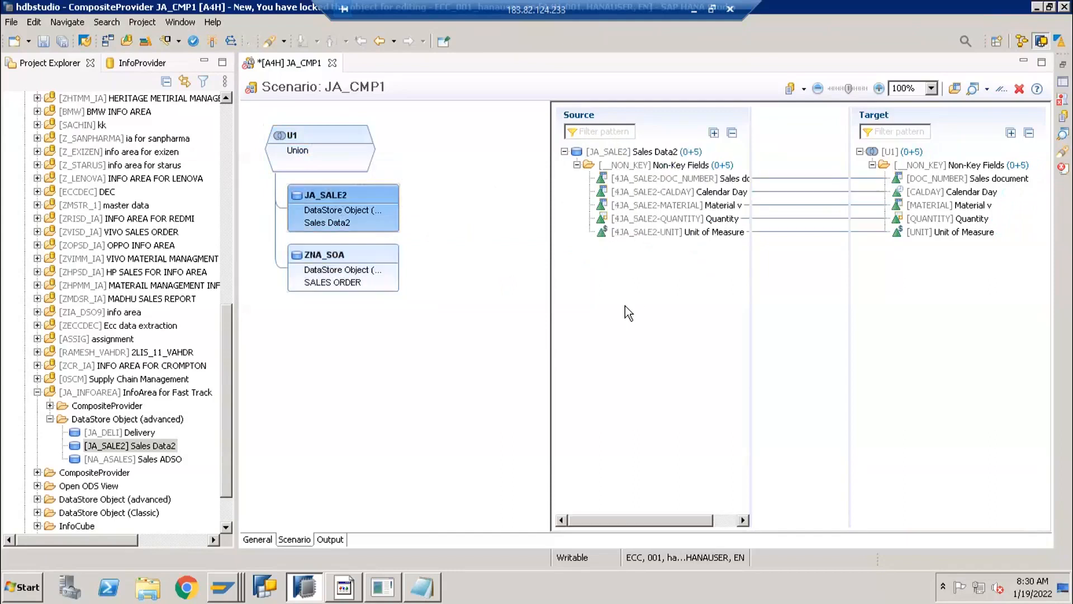
{"action": "left_click", "coordinate": [348, 264]}
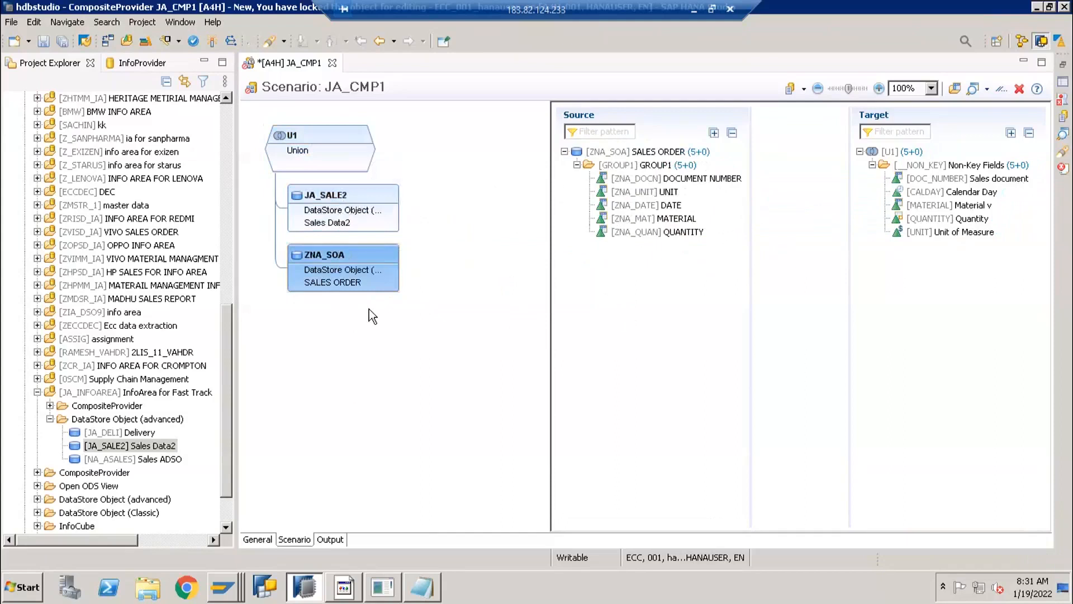
In union U1, map ZNA_DOCN to DOC_NUMBER, ZNA_UNIT to UNIT, ZNA_DATE to CALDAY and ZNA_MAT to MATERIAL.
{"action": "left_click", "coordinate": [341, 143]}
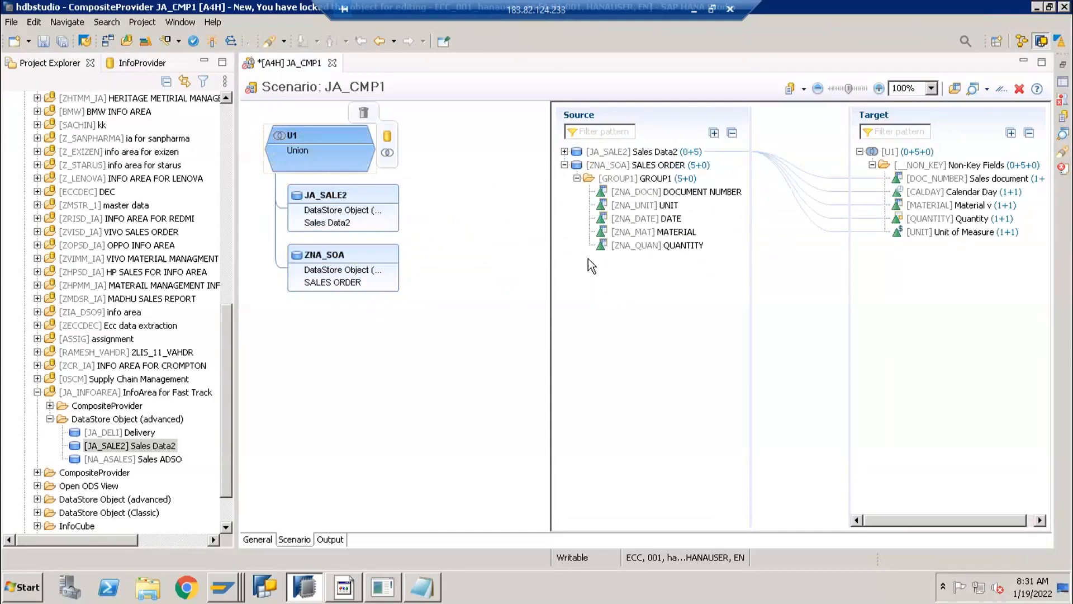
{"action": "left_click", "coordinate": [565, 151]}
{"action": "left_click", "coordinate": [577, 164]}
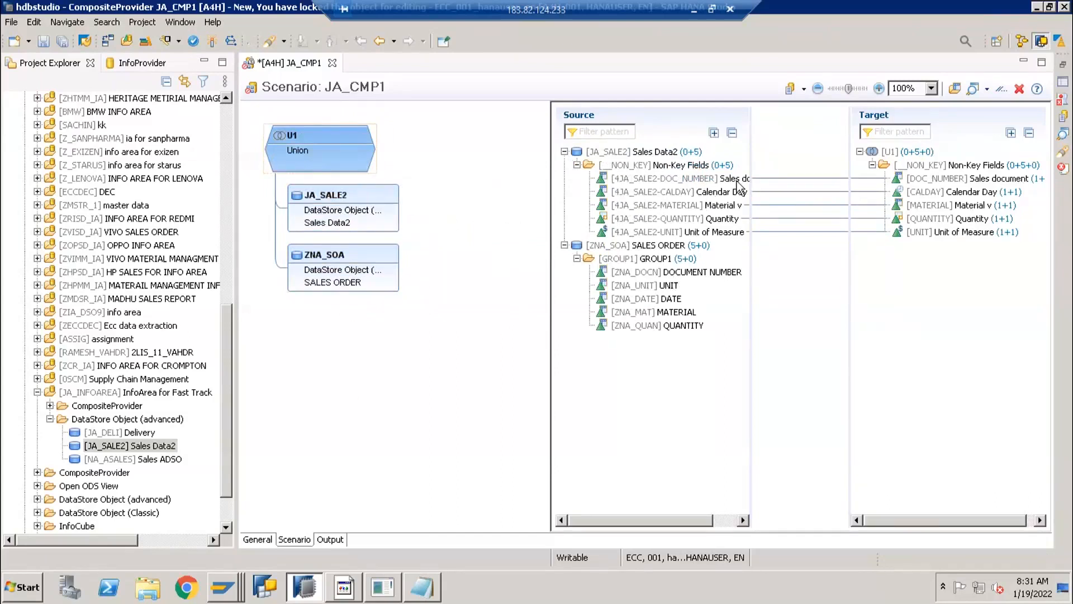
{"action": "left_click_drag", "start_coordinate": [750, 153], "coordinate": [800, 158]}
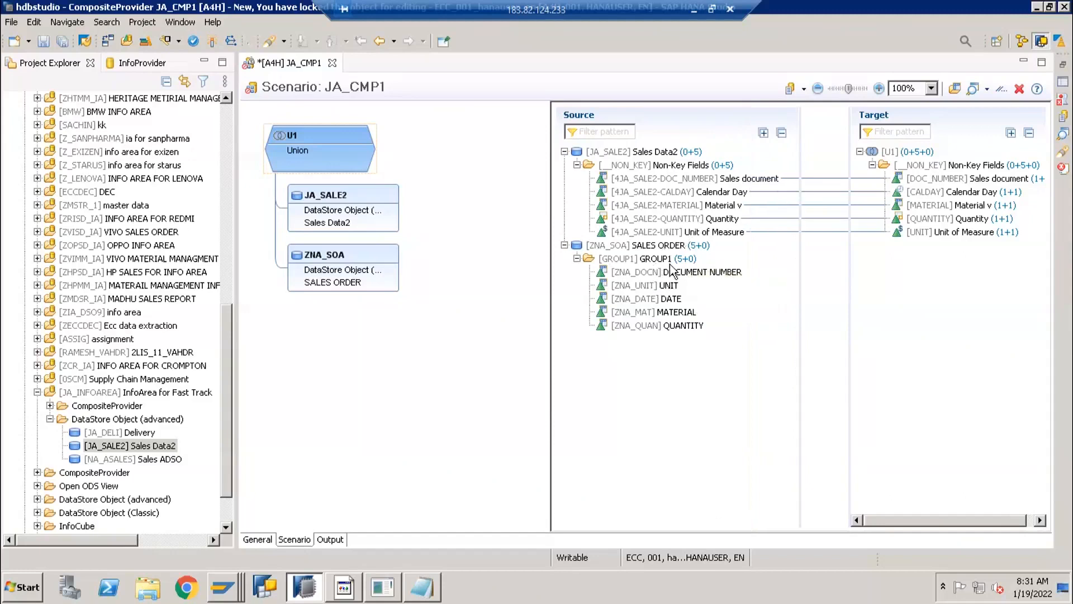
{"action": "left_click", "coordinate": [645, 275]}
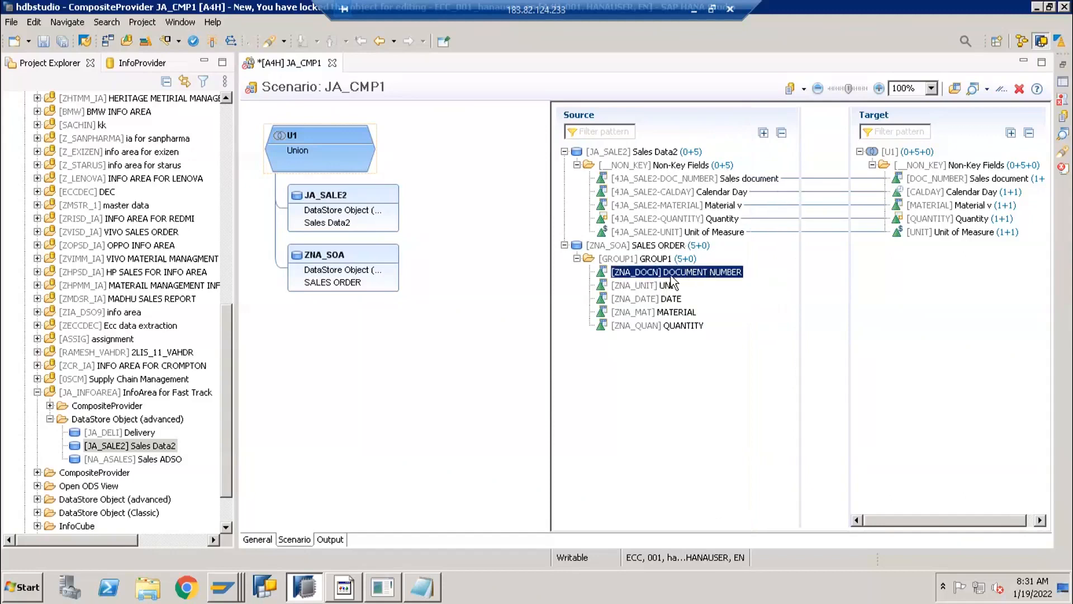
{"action": "left_click_drag", "start_coordinate": [709, 276], "coordinate": [970, 177]}
{"action": "left_click_drag", "start_coordinate": [677, 286], "coordinate": [968, 241]}
{"action": "left_click_drag", "start_coordinate": [659, 300], "coordinate": [939, 199]}
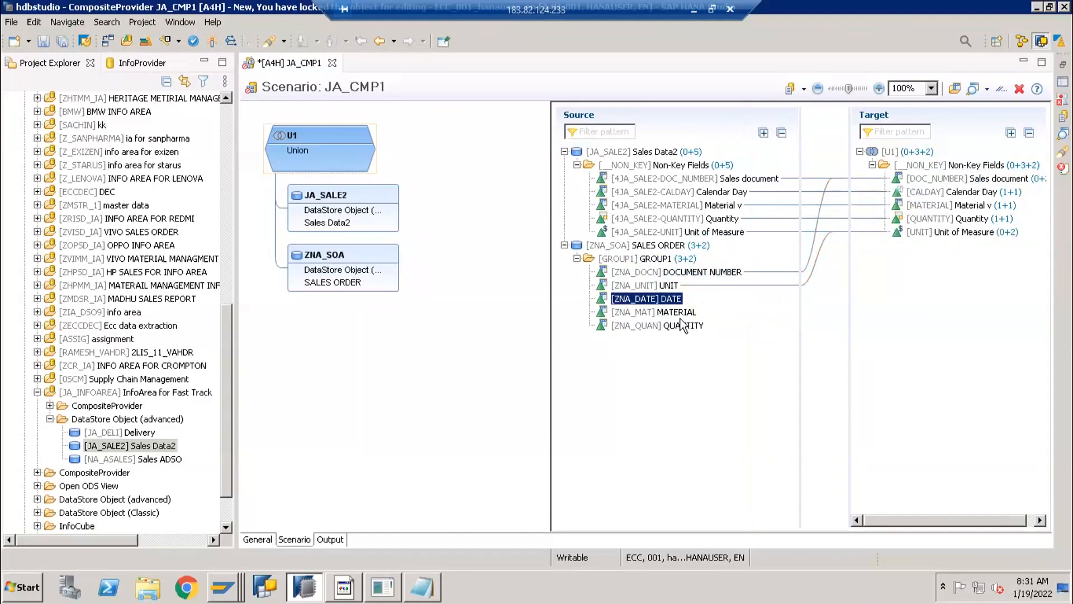
{"action": "left_click_drag", "start_coordinate": [679, 312], "coordinate": [693, 353]}
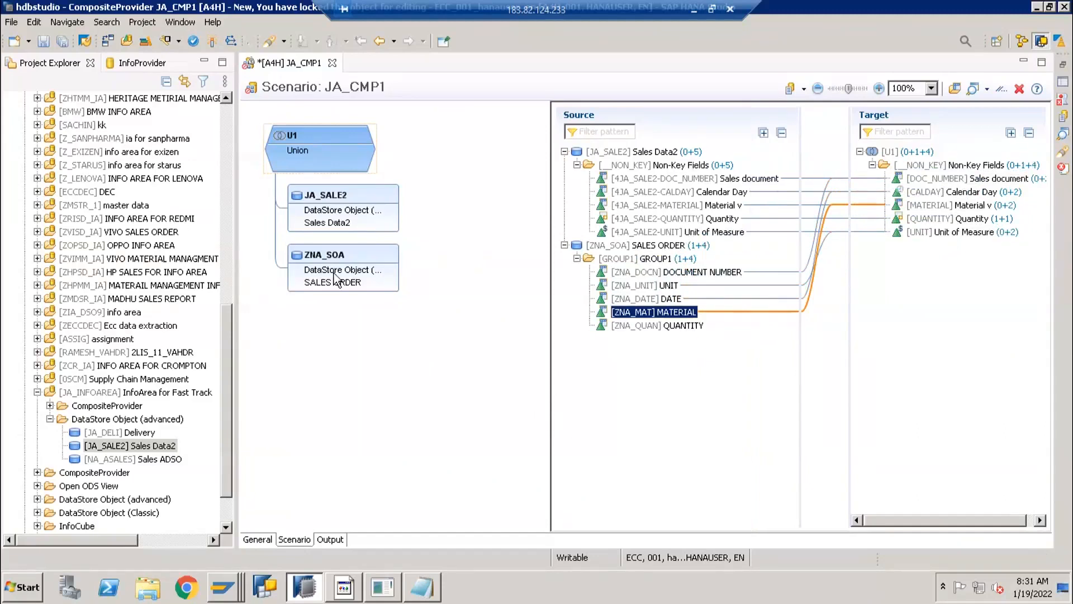
{"action": "left_click", "coordinate": [615, 246]}
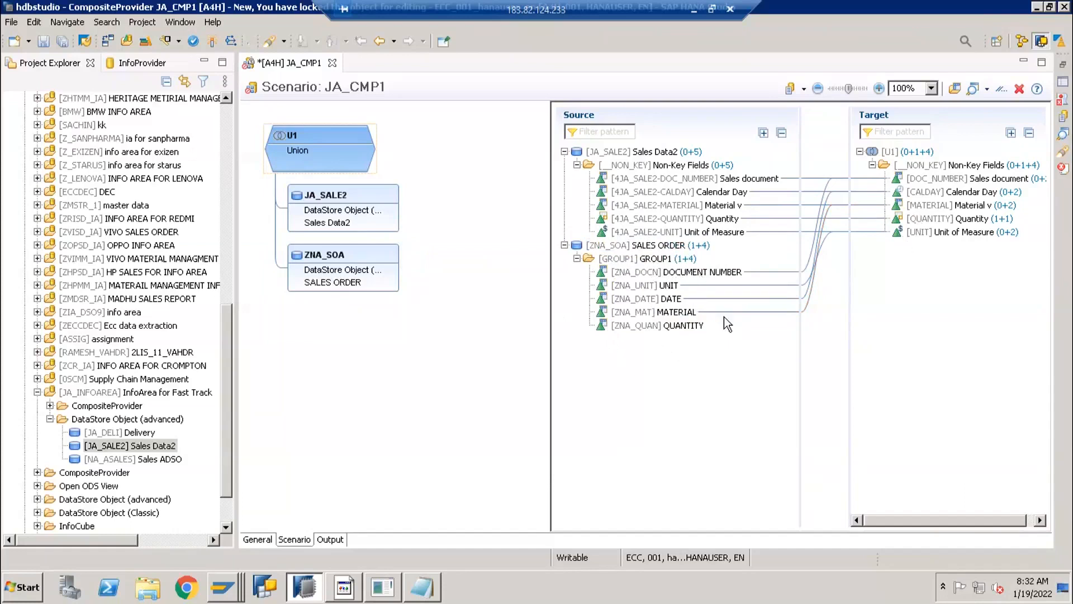
Remove all assignments from the target field UNIT and map ZNA_UNIT of ZNA_SOA to it again.
{"action": "right_click", "coordinate": [921, 233]}
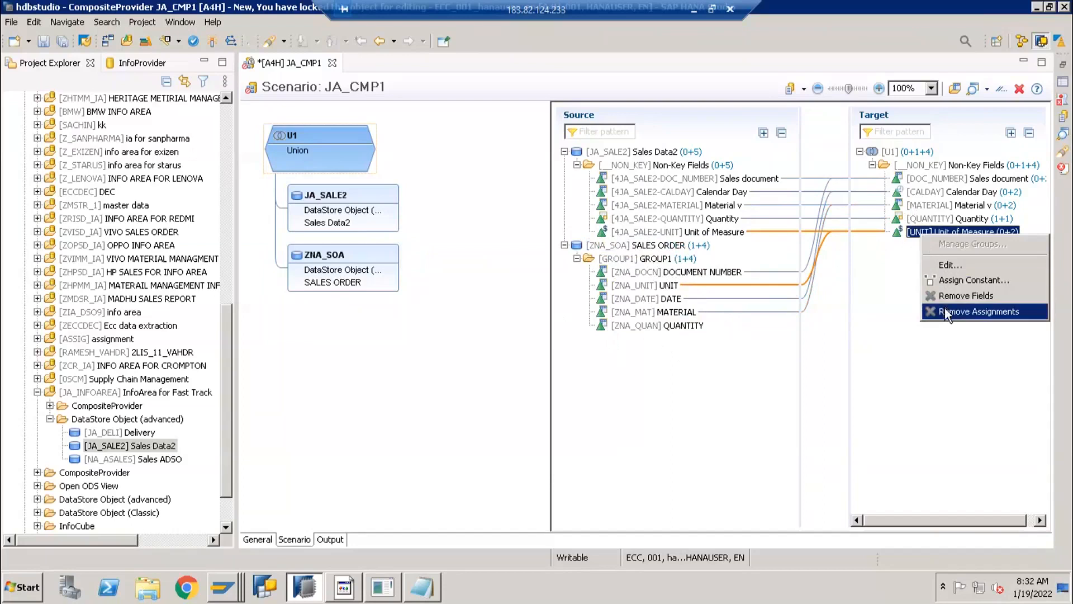
{"action": "left_click", "coordinate": [946, 312]}
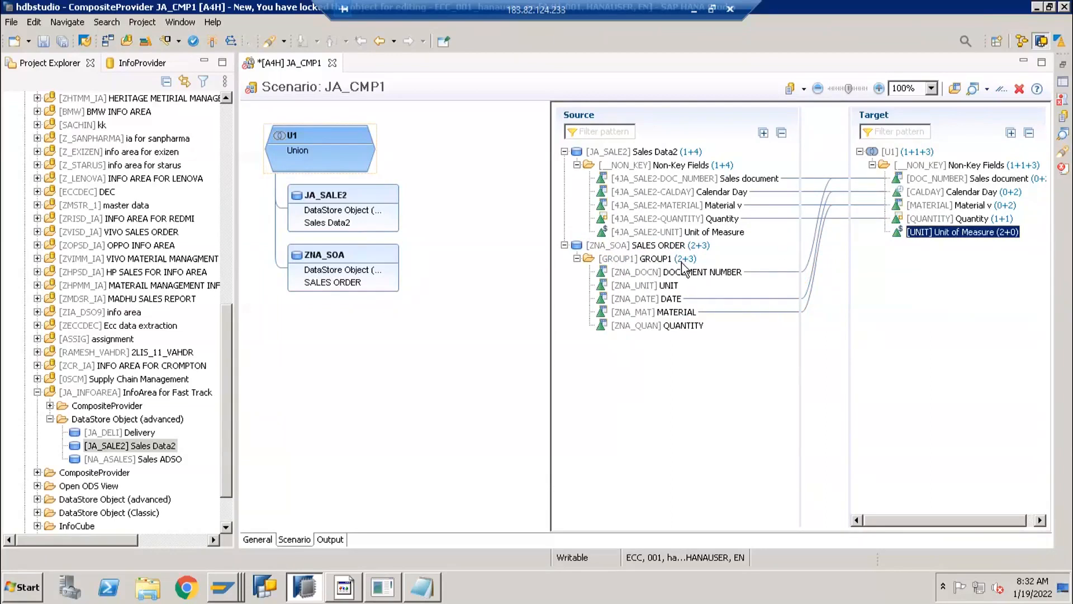
{"action": "left_click", "coordinate": [641, 287]}
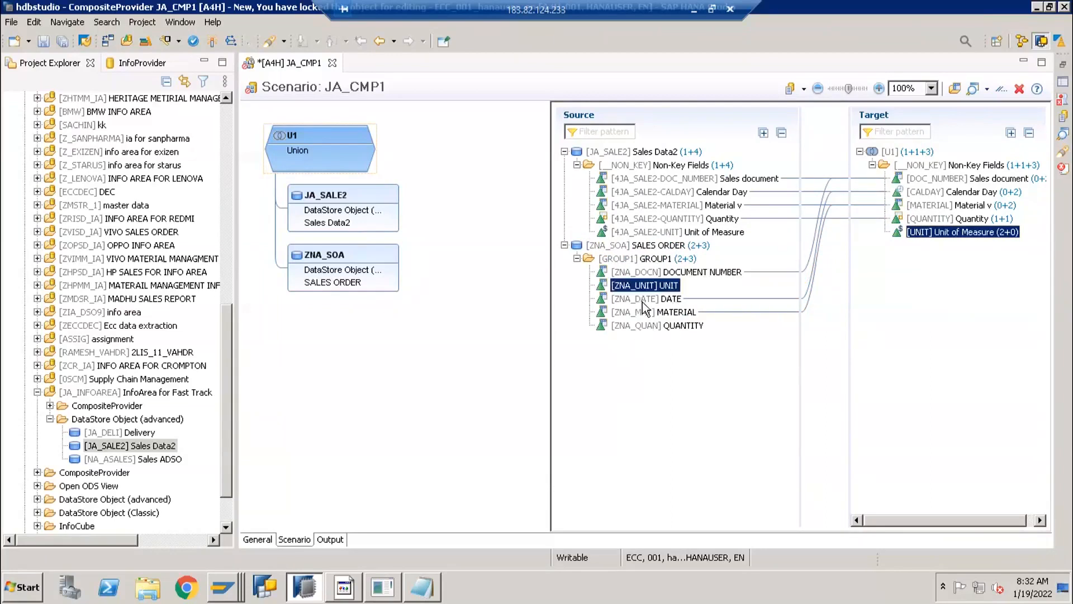
{"action": "left_click", "coordinate": [648, 326]}
{"action": "left_click", "coordinate": [658, 287]}
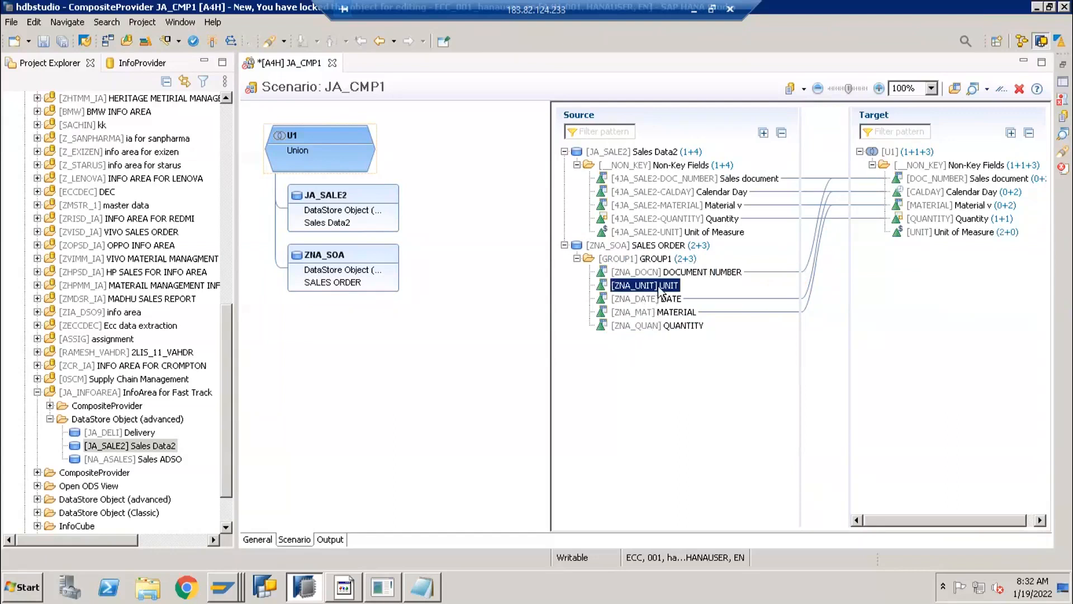
{"action": "mouse_move", "coordinate": [709, 249]}
{"action": "left_click_drag", "start_coordinate": [664, 287], "coordinate": [940, 237]}
Try to map ZNA_QUAN of ZNA_SOA to the target field QUANTITY.
{"action": "left_click_drag", "start_coordinate": [654, 325], "coordinate": [934, 219]}
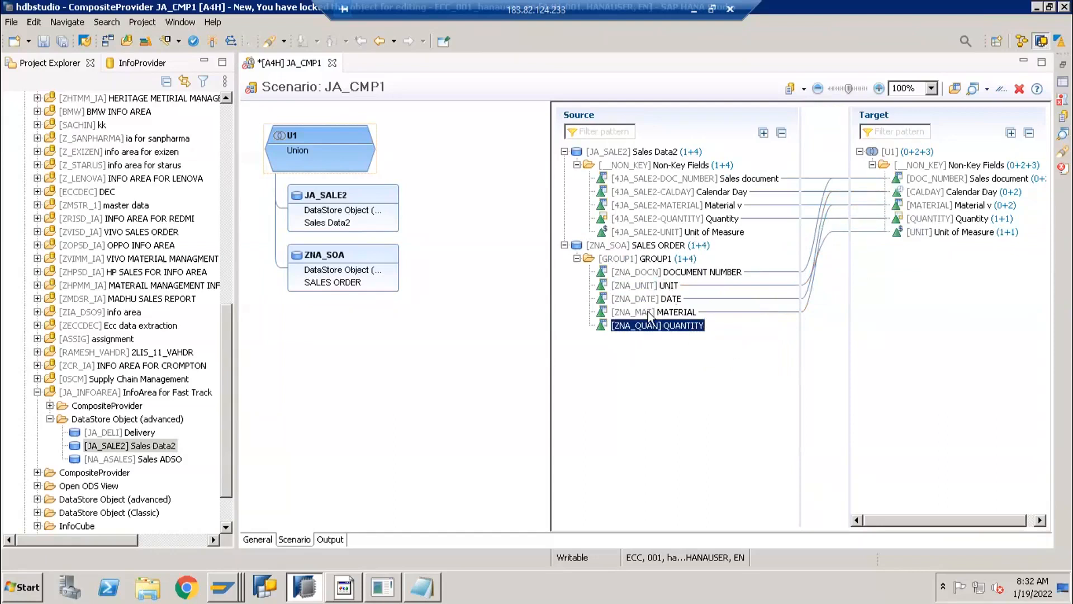
{"action": "left_click_drag", "start_coordinate": [685, 329], "coordinate": [955, 220]}
{"action": "left_click", "coordinate": [726, 360]}
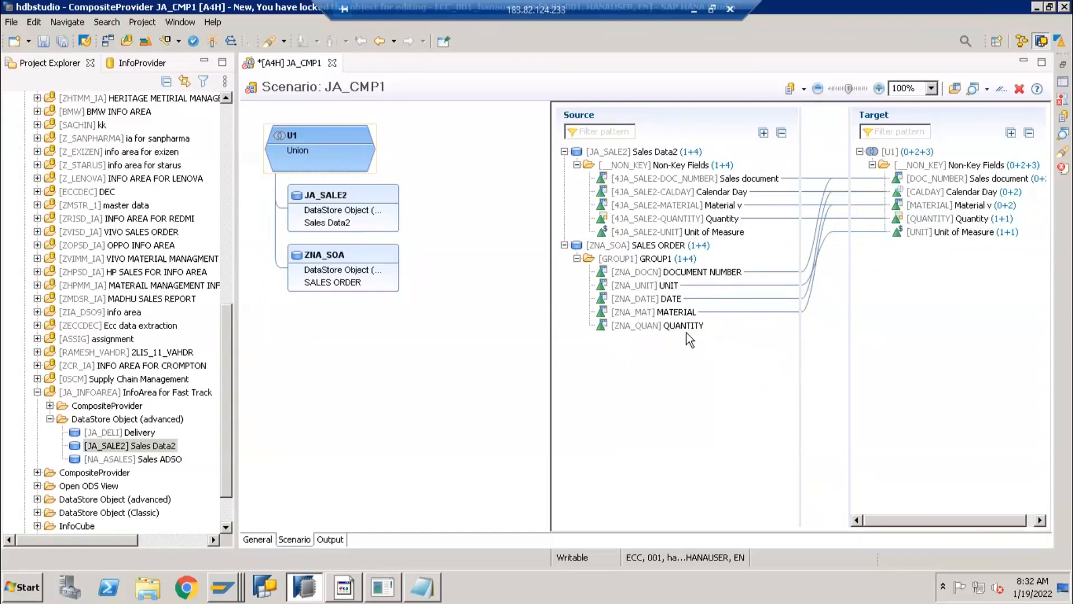
{"action": "left_click", "coordinate": [687, 328]}
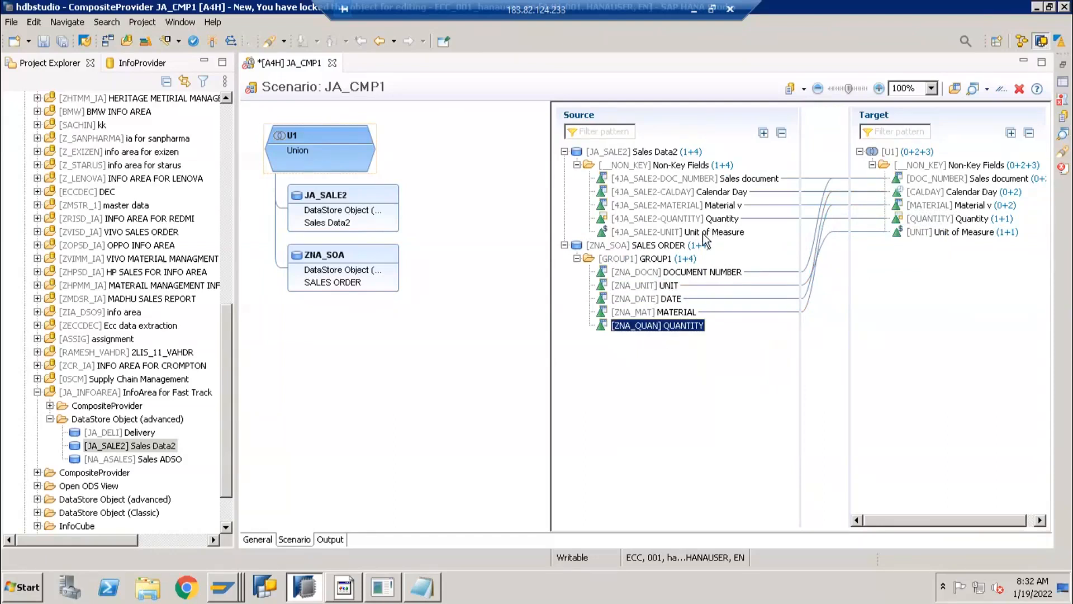
{"action": "left_click", "coordinate": [703, 221]}
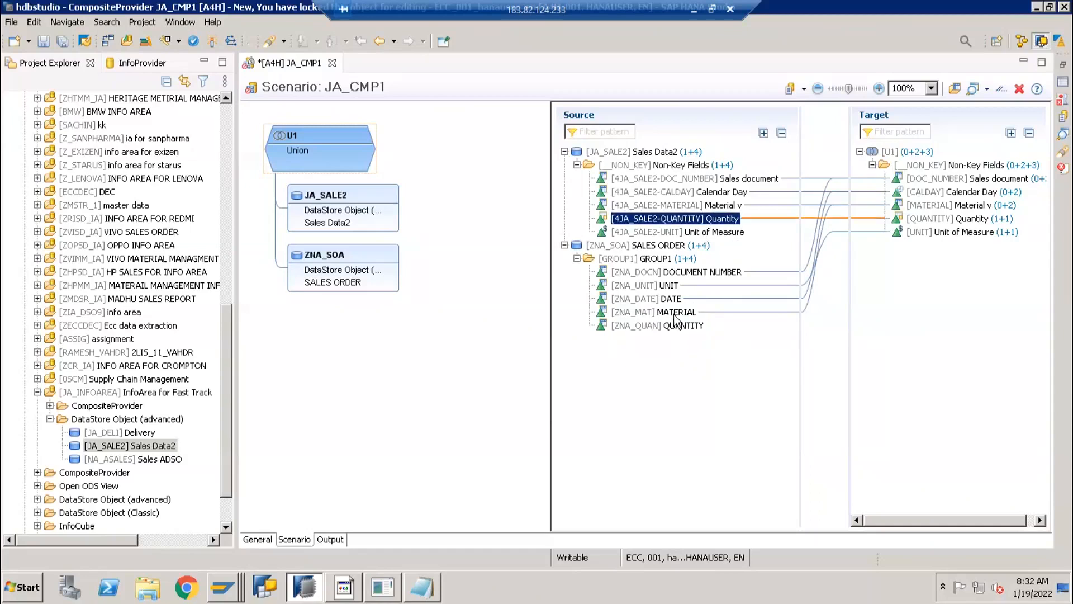
{"action": "left_click_drag", "start_coordinate": [654, 324], "coordinate": [967, 232]}
{"action": "left_click", "coordinate": [943, 220]}
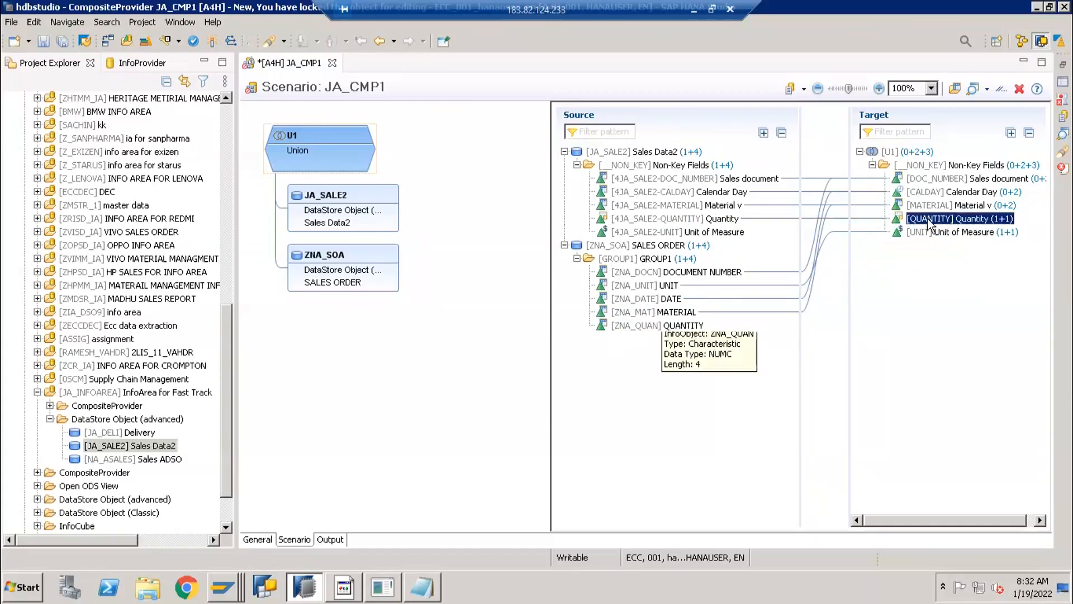
{"action": "left_click_drag", "start_coordinate": [654, 324], "coordinate": [972, 217]}
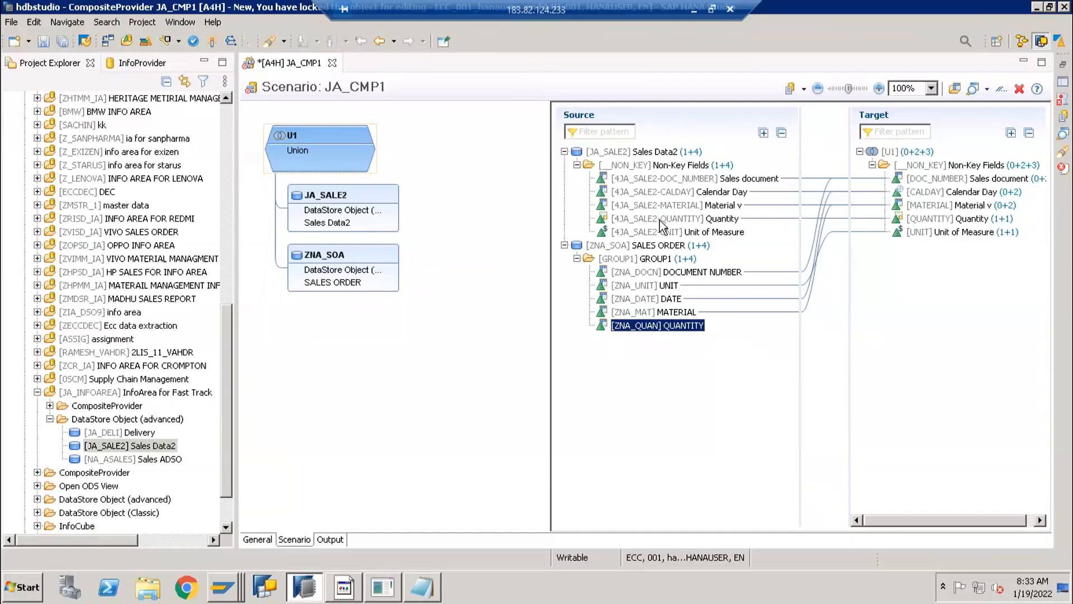
Map the Unit of Measure field of JA_SALE2 to the target UNIT and review the ZNA_SOA assignments.
{"action": "left_click_drag", "start_coordinate": [693, 231], "coordinate": [923, 232]}
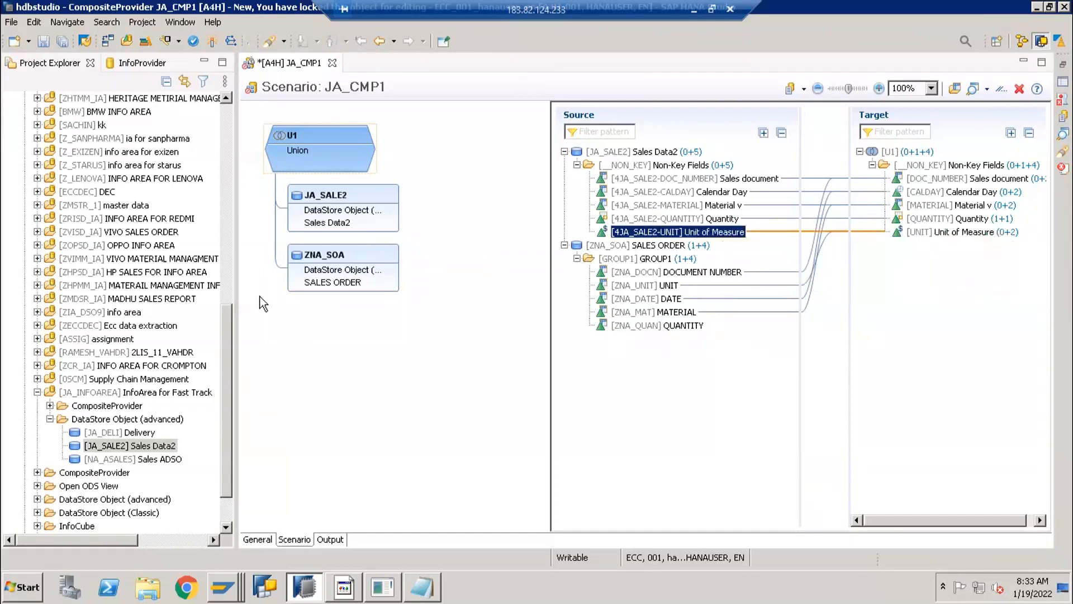
{"action": "mouse_move", "coordinate": [313, 227]}
{"action": "left_click", "coordinate": [318, 270]}
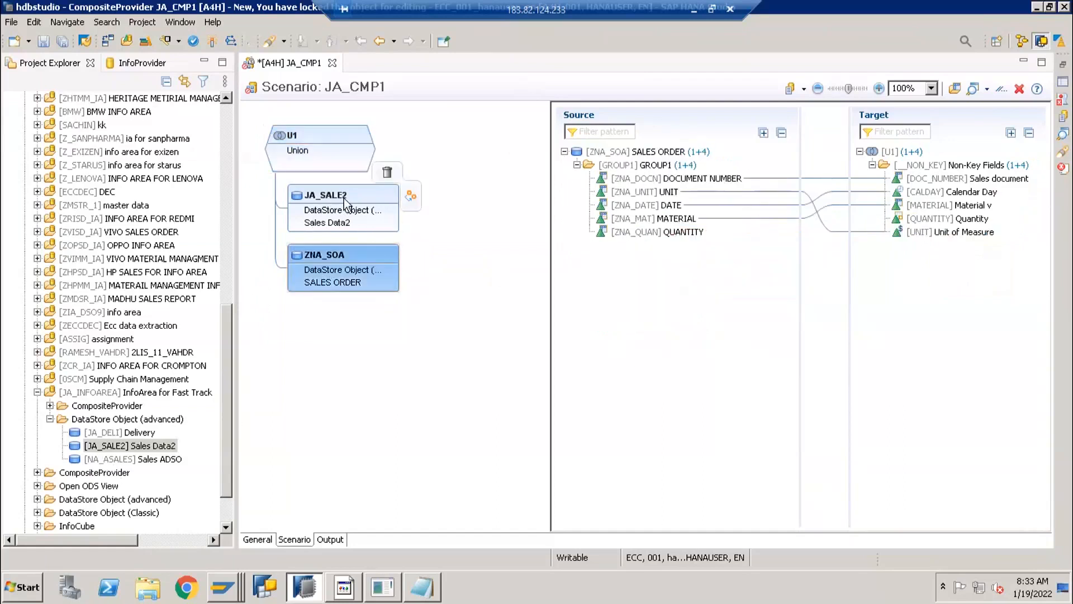
{"action": "mouse_move", "coordinate": [327, 270]}
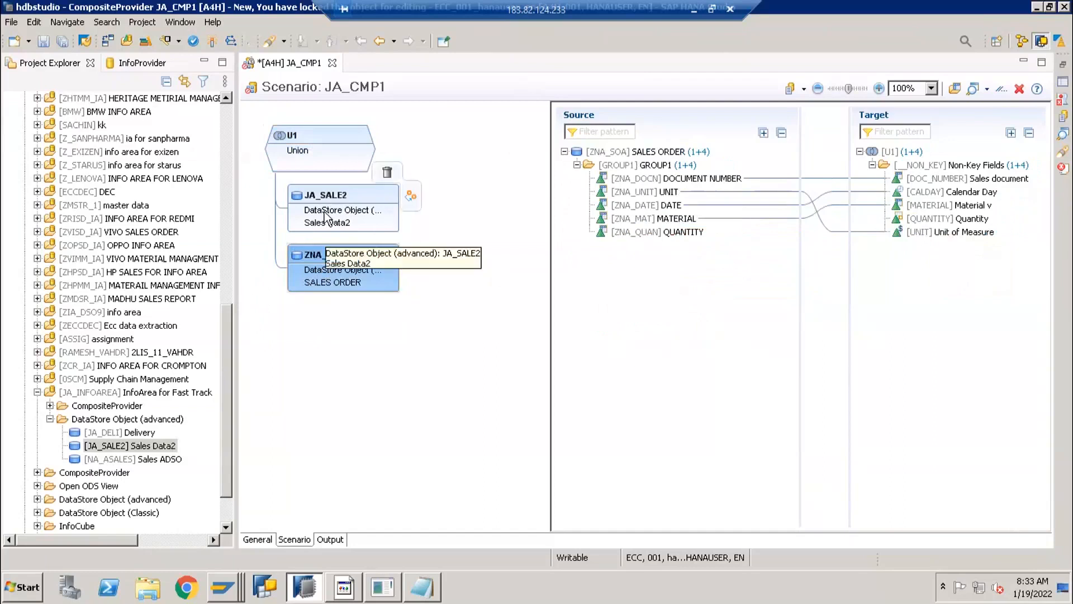
Switch to the Data Warehousing Workbench and inspect the InfoProviders SALES DELIVERY (ZDS_SDC, ZNA_ASD) and Employee Info (ZNA_ACEM).
{"action": "right_click", "coordinate": [223, 587]}
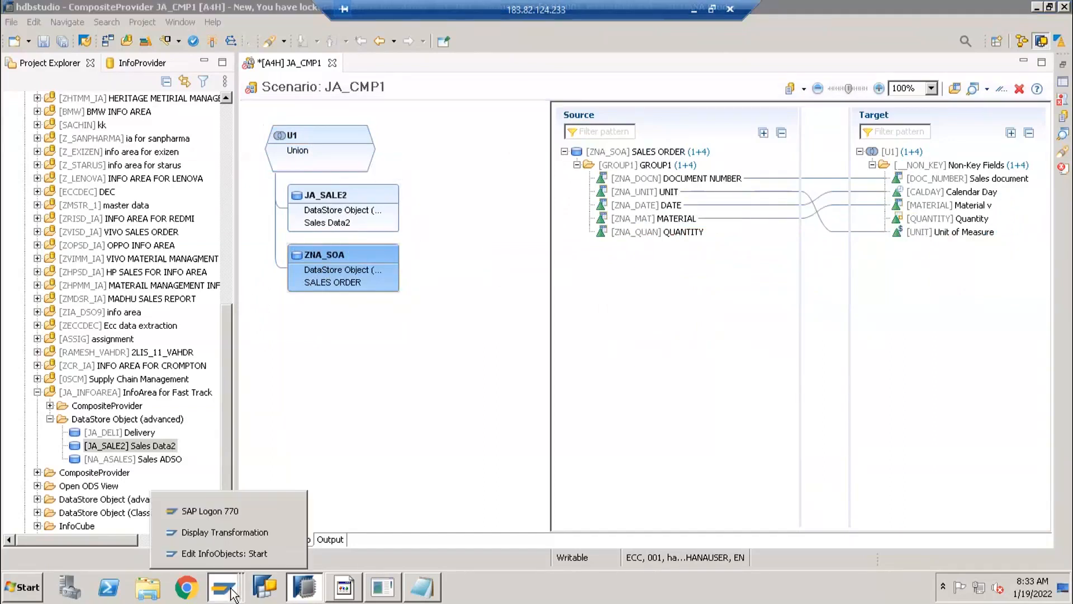
{"action": "left_click", "coordinate": [222, 533]}
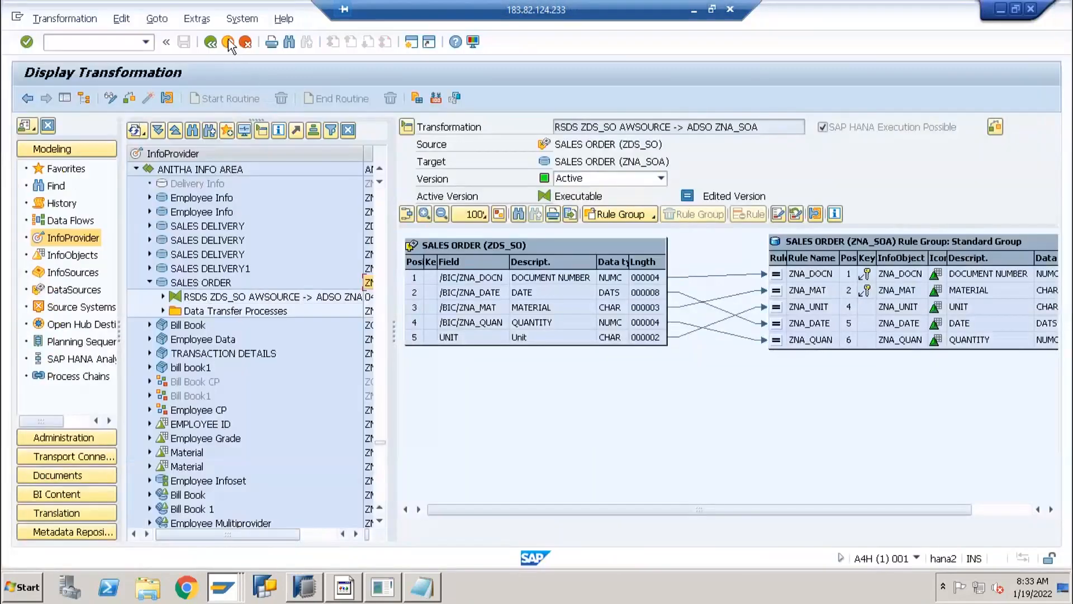
{"action": "left_click", "coordinate": [227, 42]}
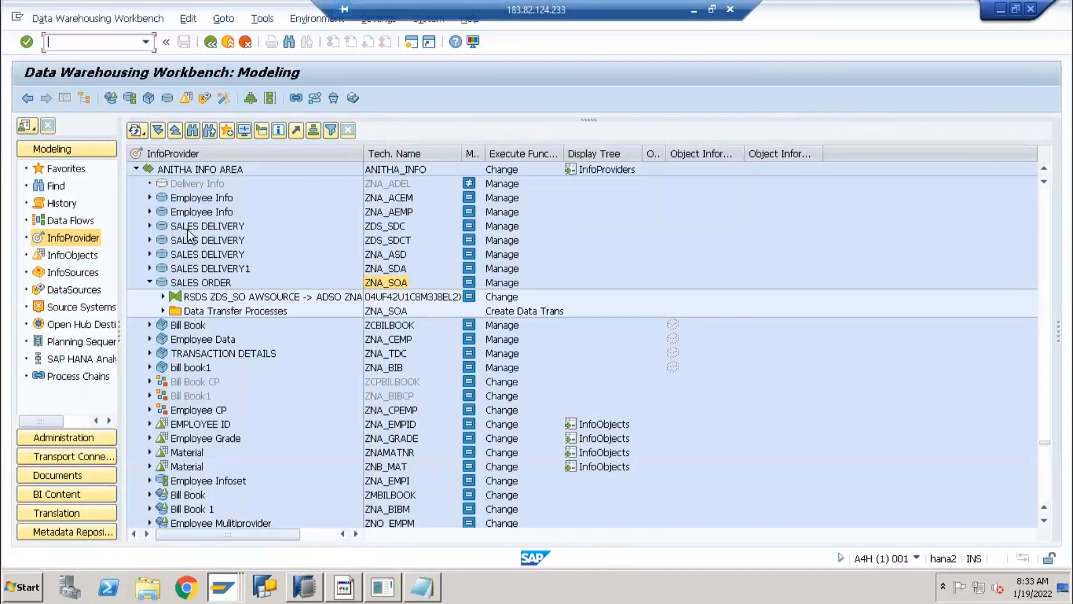
{"action": "double_click", "coordinate": [193, 227]}
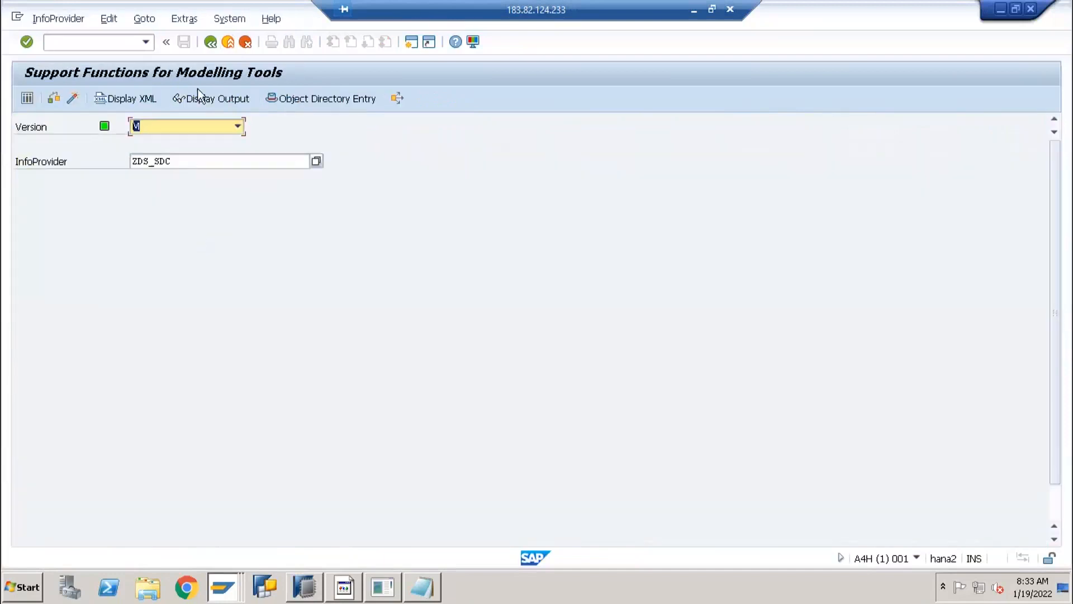
{"action": "left_click", "coordinate": [210, 42]}
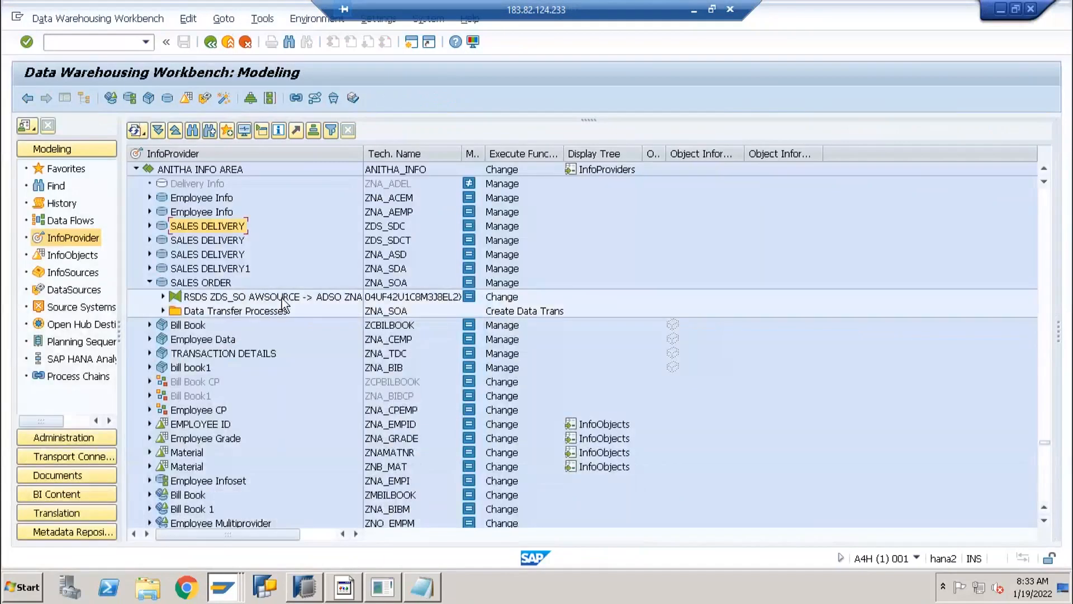
{"action": "double_click", "coordinate": [207, 226]}
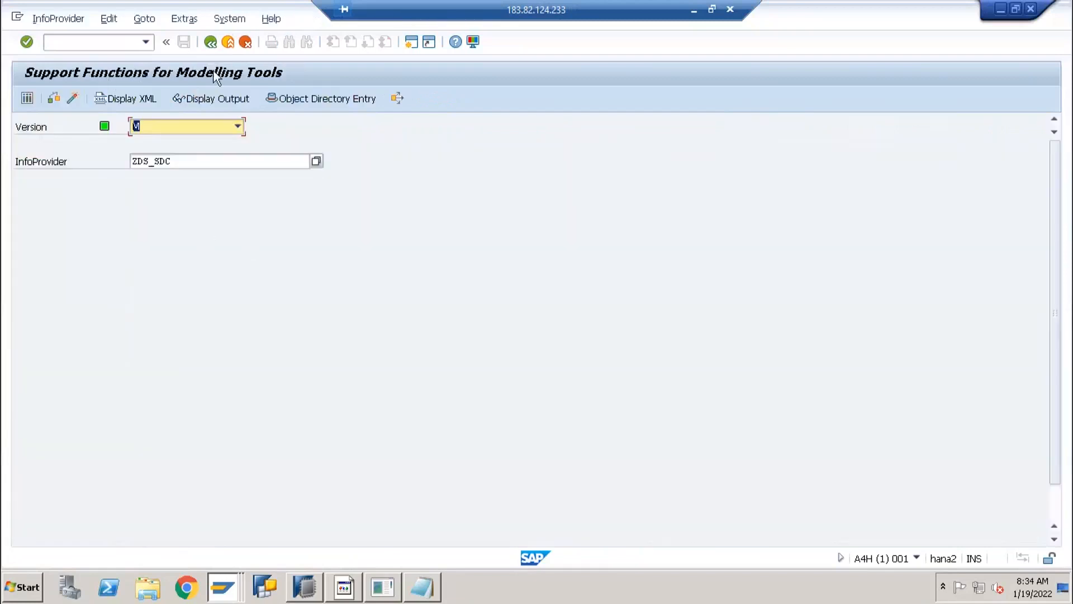
{"action": "left_click", "coordinate": [210, 41]}
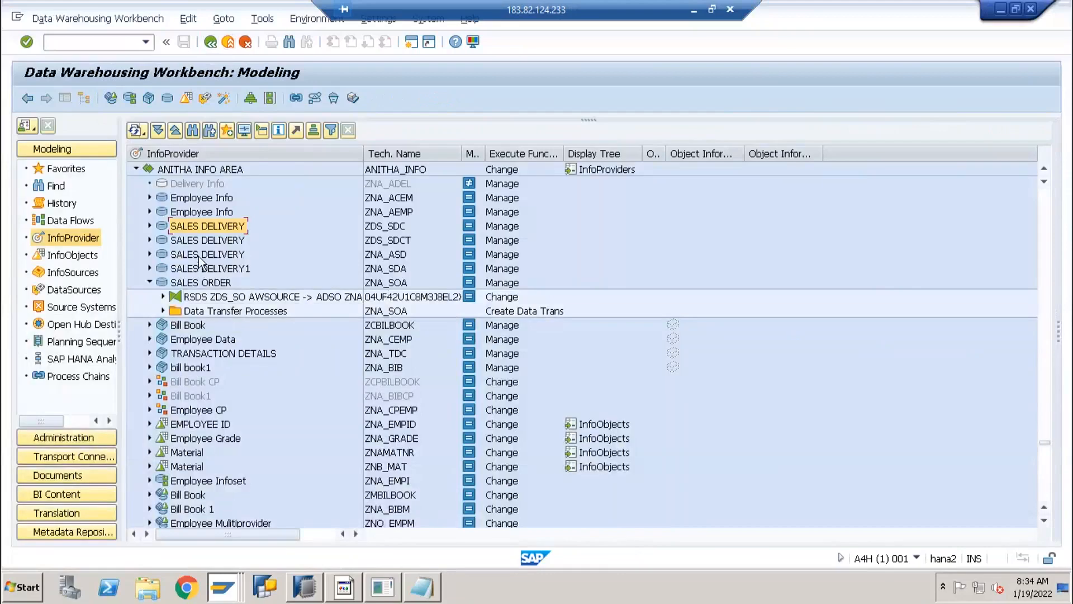
{"action": "double_click", "coordinate": [207, 254]}
{"action": "left_click", "coordinate": [210, 42]}
{"action": "double_click", "coordinate": [203, 198]}
{"action": "left_click", "coordinate": [210, 44]}
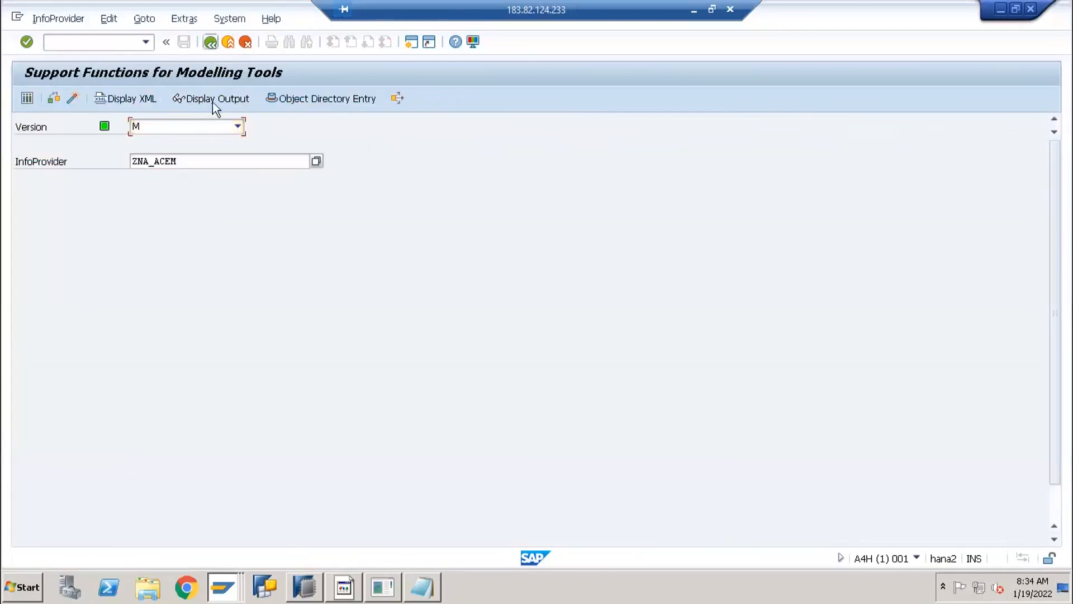
Display the classic DataStore object SALES ORDER (ZNA_SO) and examine its key fields and data fields.
{"action": "scroll", "coordinate": [199, 404], "scroll_direction": "down", "scroll_amount": 3}
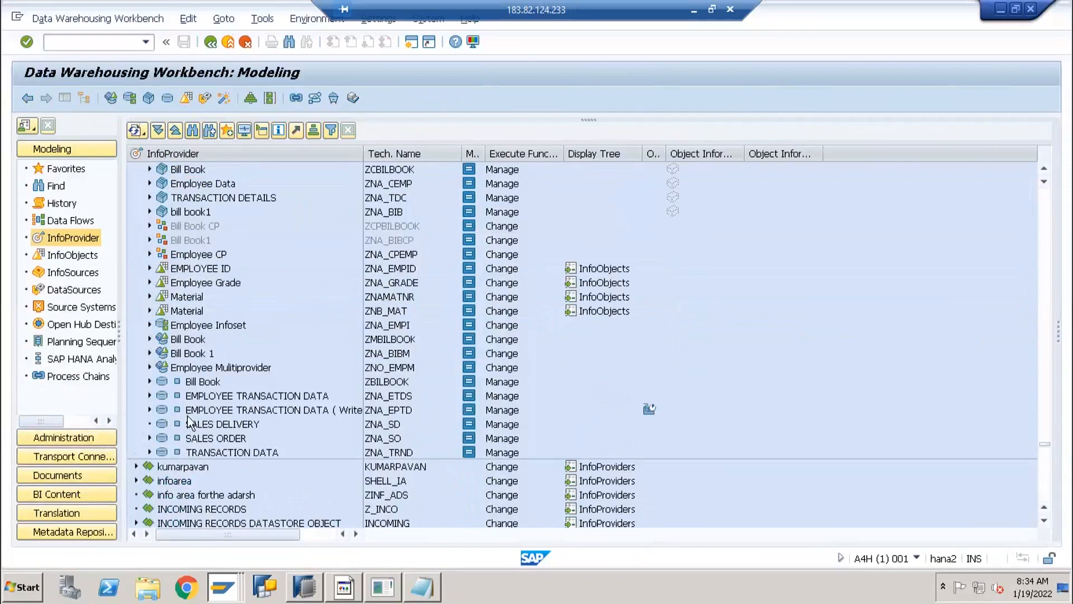
{"action": "left_click", "coordinate": [192, 408]}
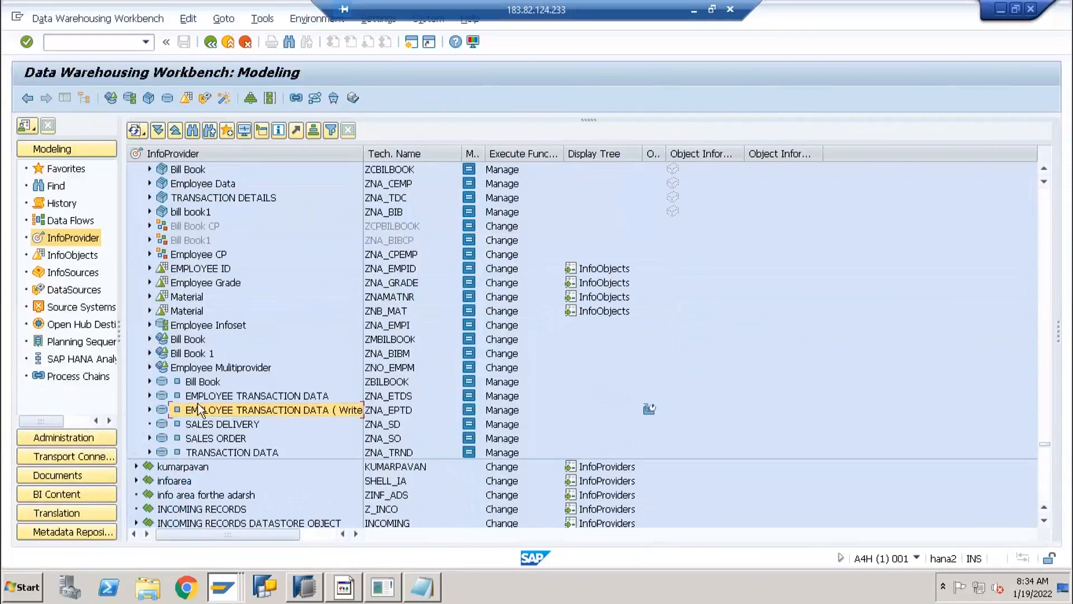
{"action": "double_click", "coordinate": [202, 441]}
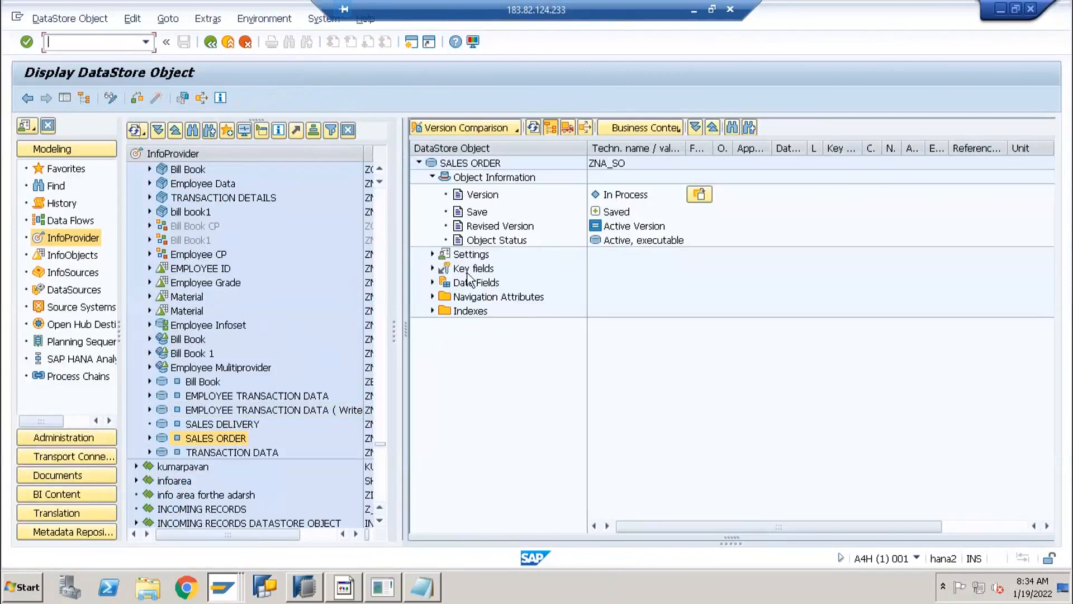
{"action": "left_click", "coordinate": [432, 269]}
{"action": "left_click", "coordinate": [433, 311]}
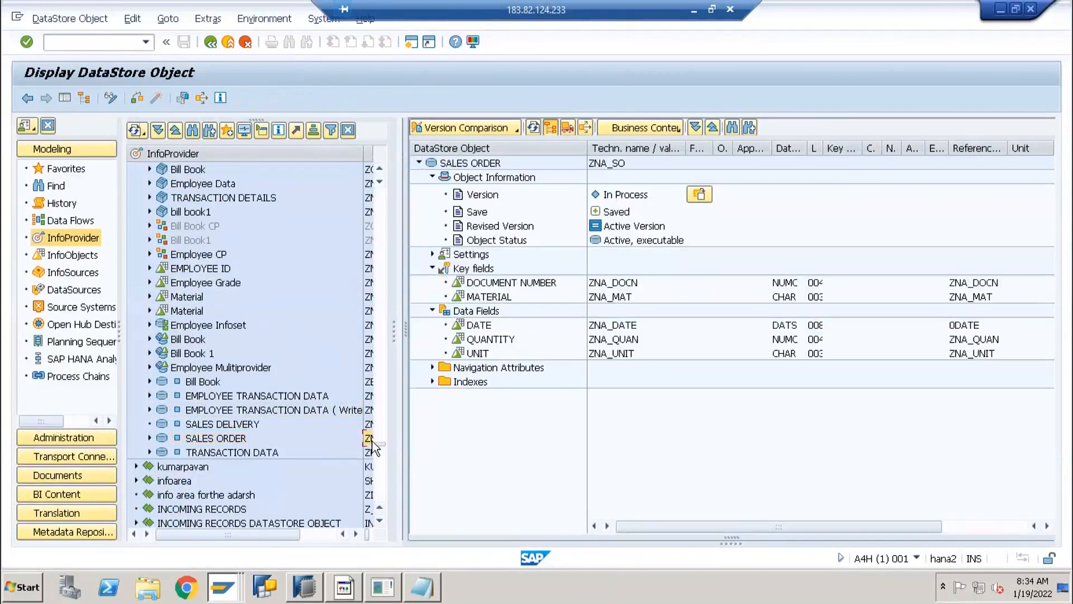
Switch to SAP HANA Studio and show the field assignments of union U1 in the JA_CMP1 scenario.
{"action": "left_click", "coordinate": [306, 588]}
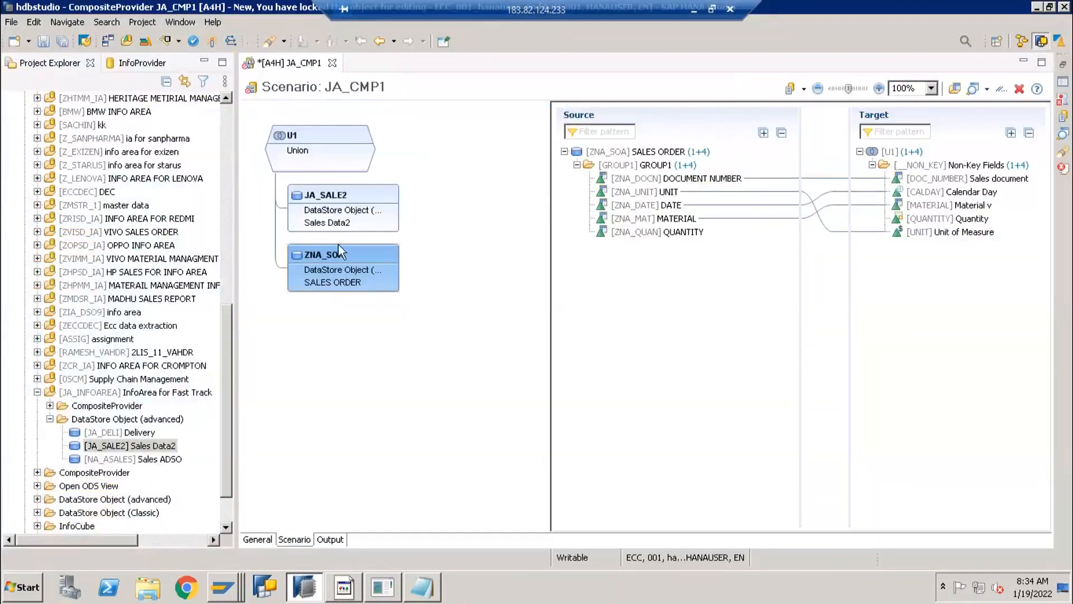
{"action": "left_click", "coordinate": [324, 133]}
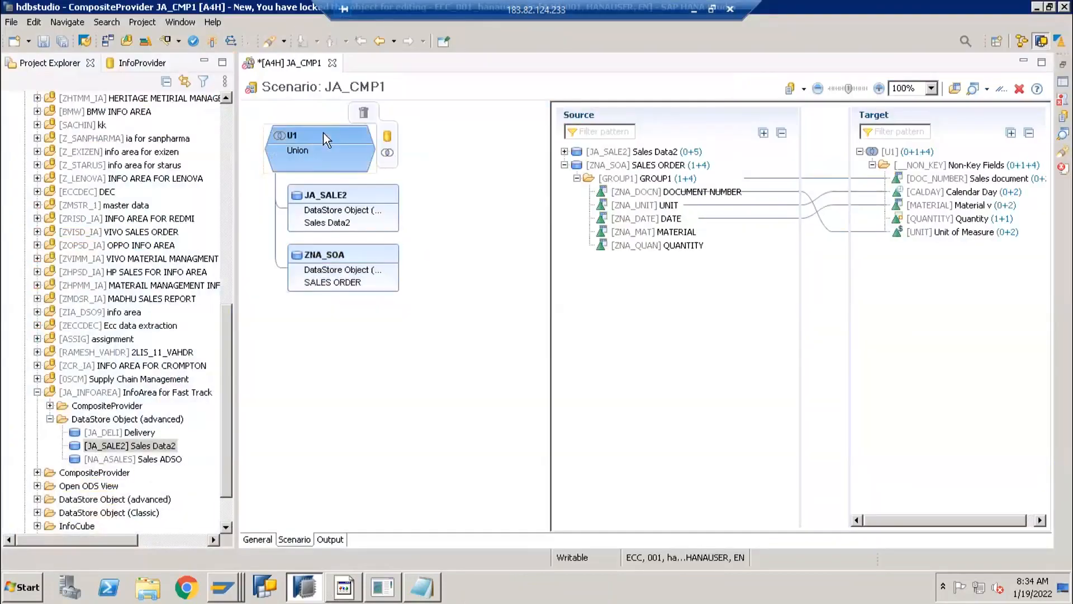
{"action": "left_click", "coordinate": [387, 137]}
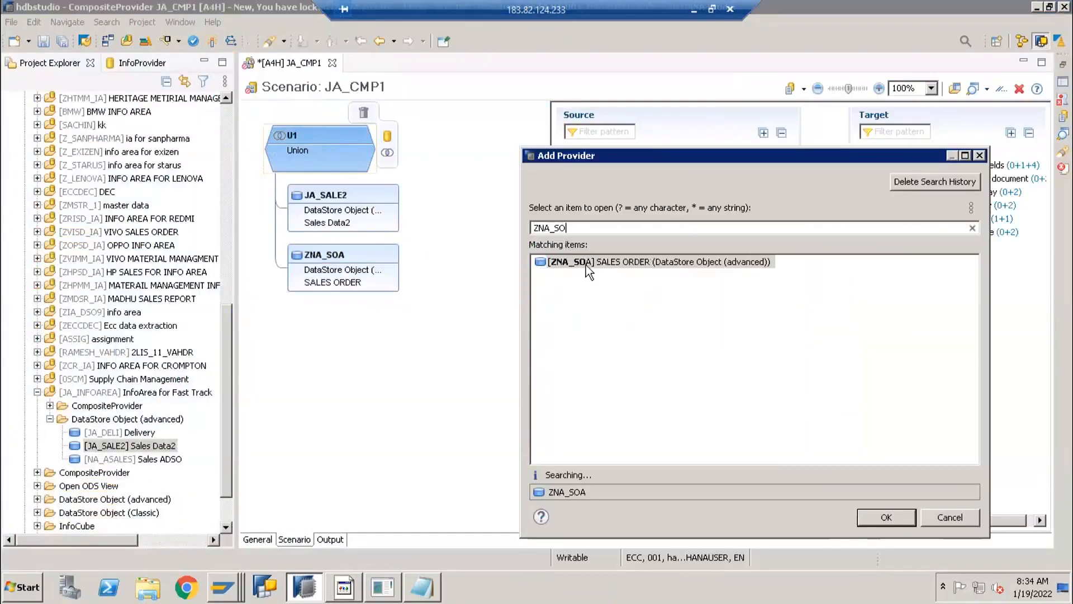
{"action": "double_click", "coordinate": [584, 263]}
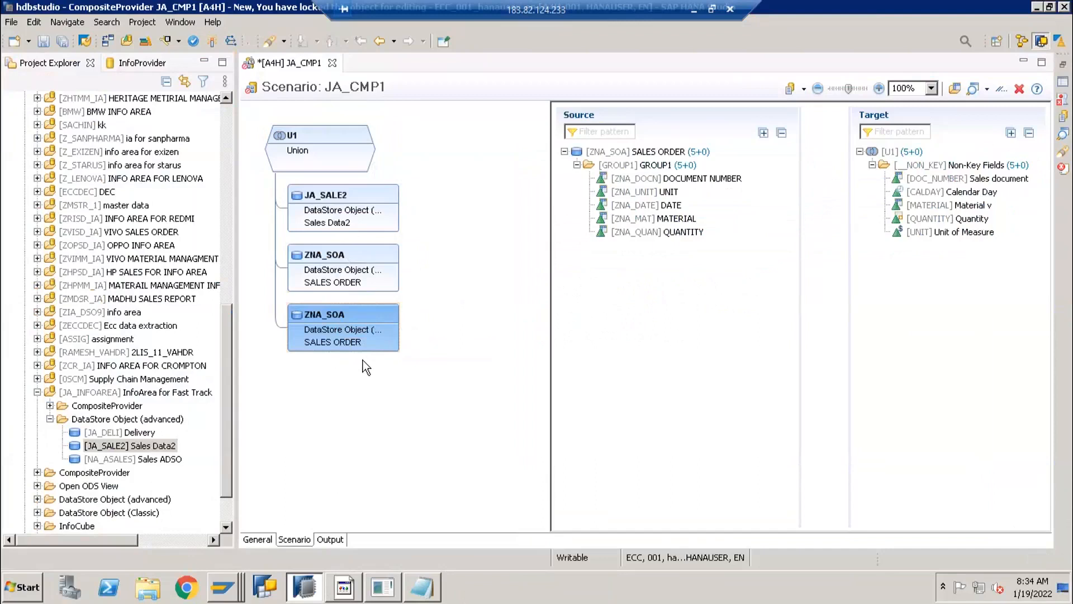
{"action": "mouse_move", "coordinate": [339, 322]}
{"action": "key", "text": "alt+Tab"}
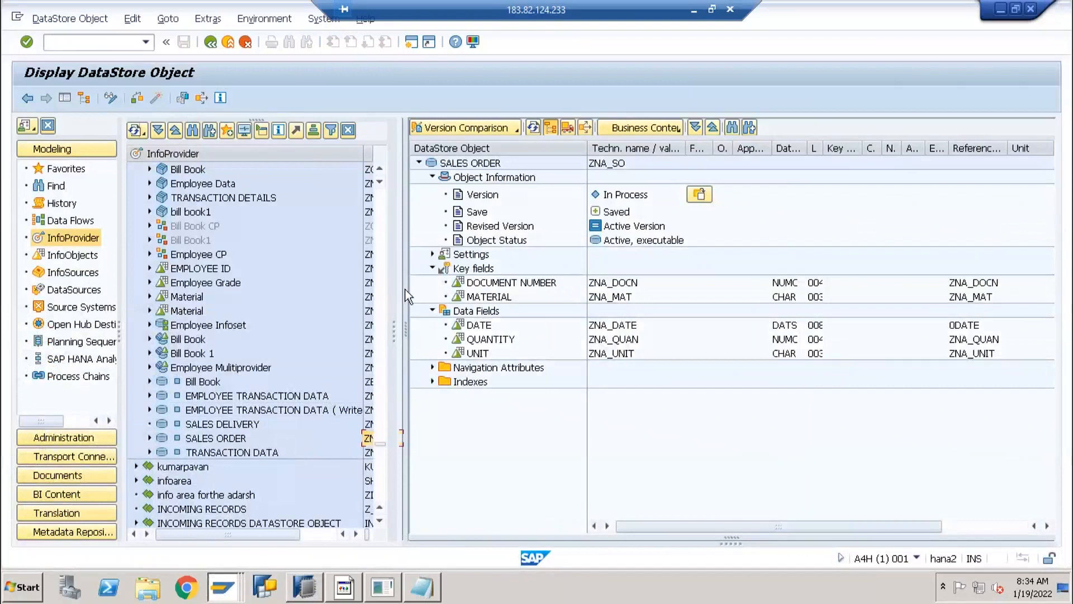
{"action": "key", "text": "alt+Tab"}
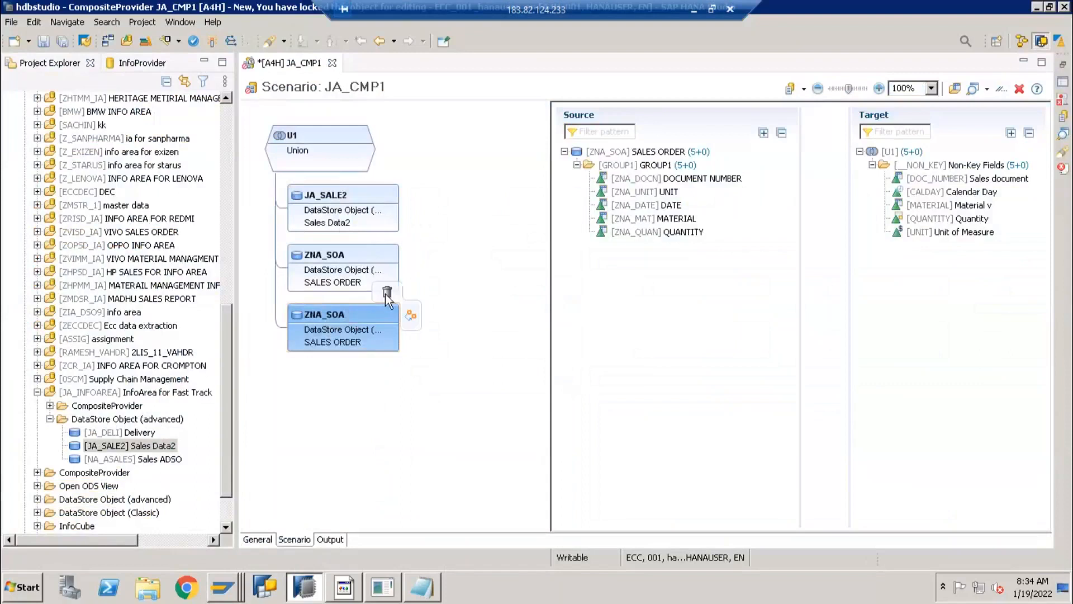
{"action": "left_click", "coordinate": [387, 292]}
{"action": "left_click", "coordinate": [610, 297]}
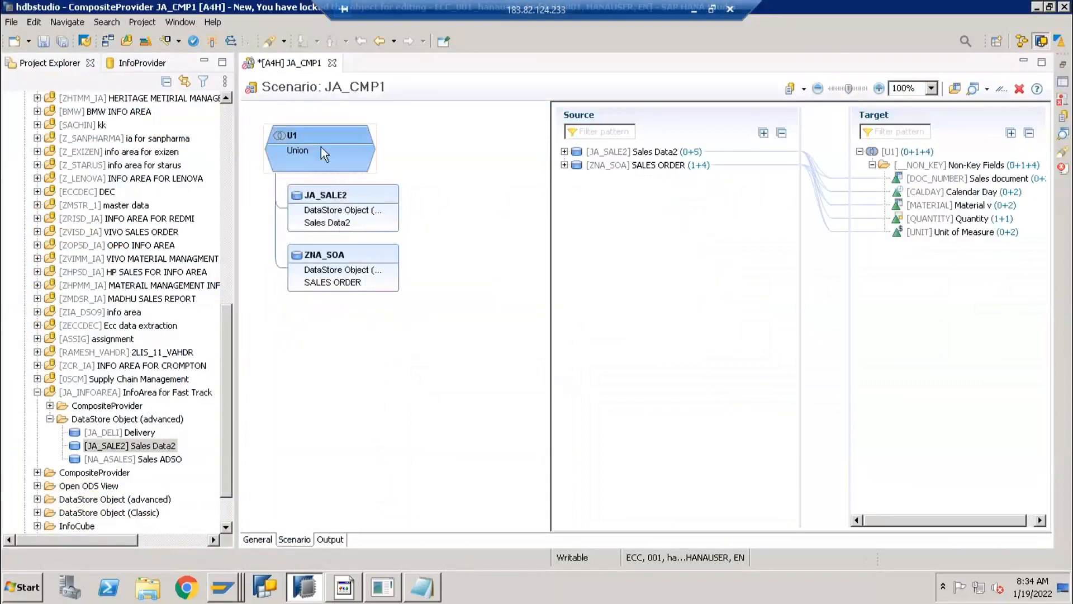
Add the classic DataStore object ZNA_SO (SALES ORDER) as a provider to union U1.
{"action": "left_click", "coordinate": [344, 282]}
{"action": "left_click", "coordinate": [347, 208]}
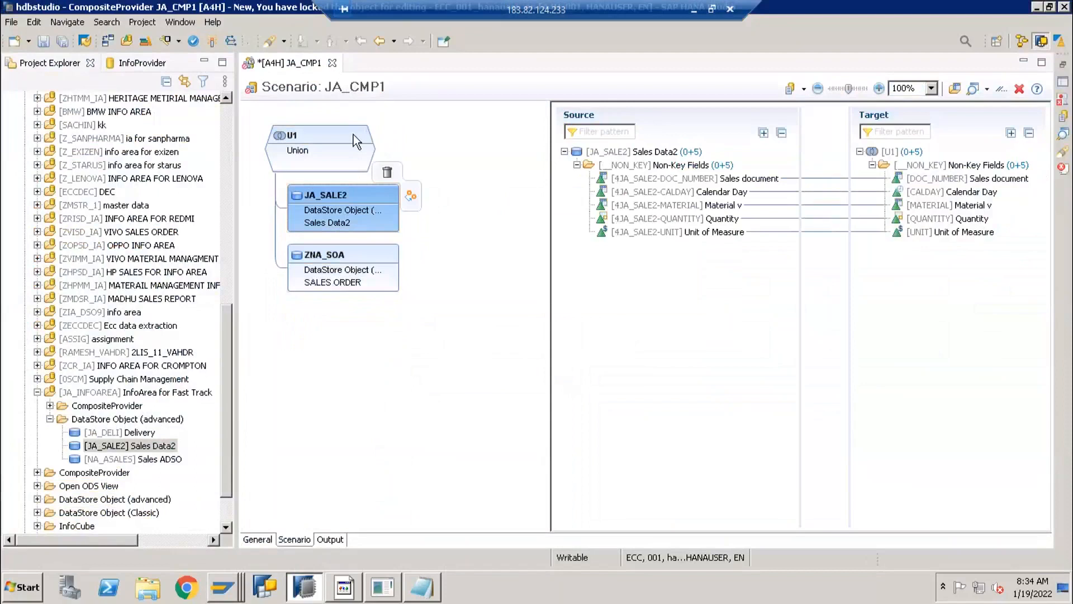
{"action": "left_click", "coordinate": [355, 142]}
{"action": "left_click", "coordinate": [388, 136]}
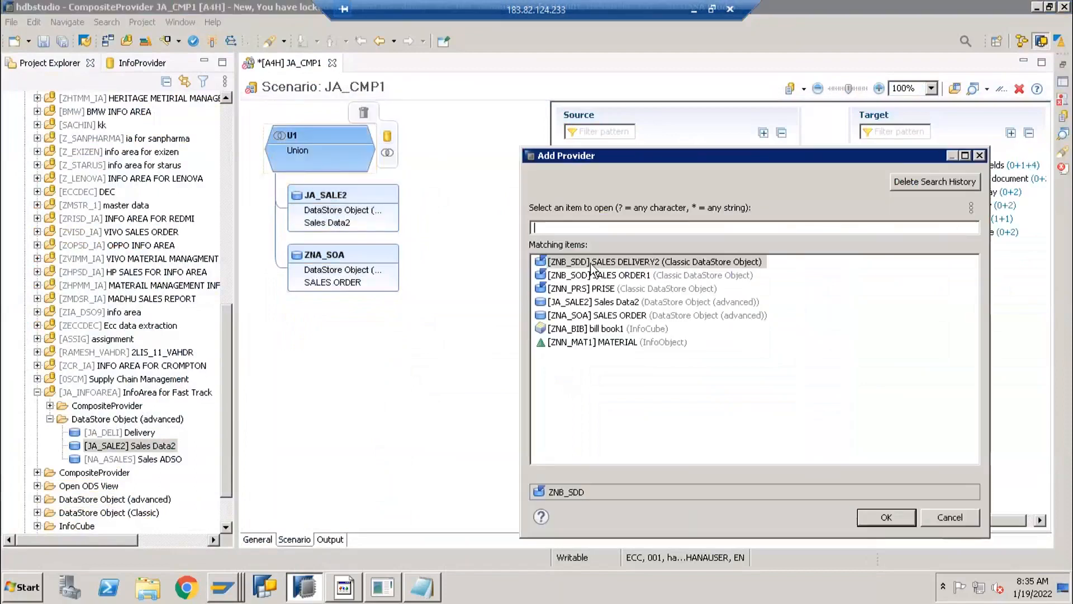
{"action": "type", "text": "ZNA_SO"}
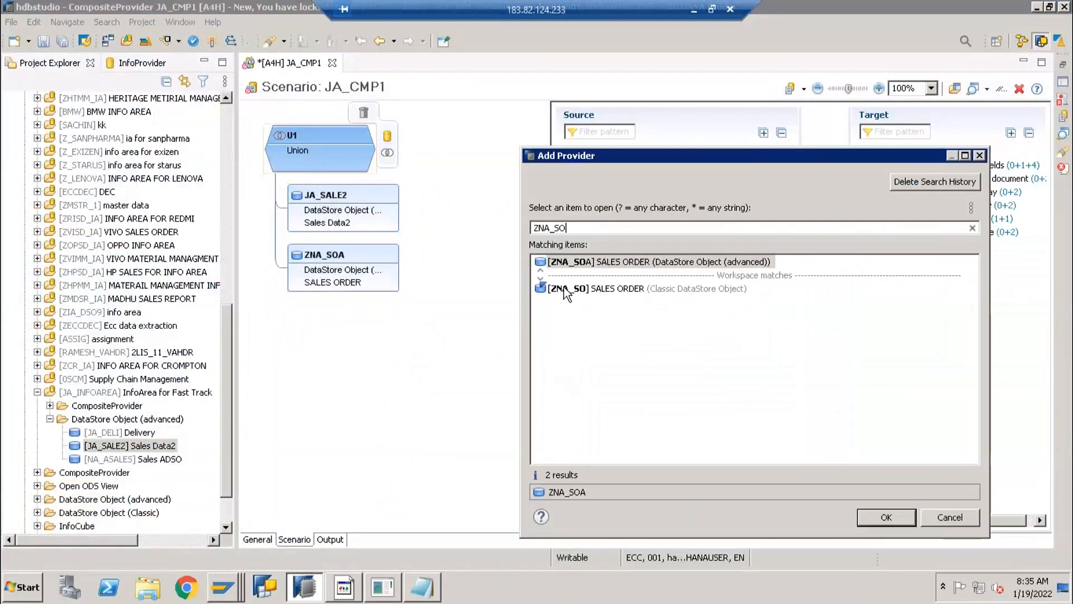
{"action": "left_click", "coordinate": [581, 290]}
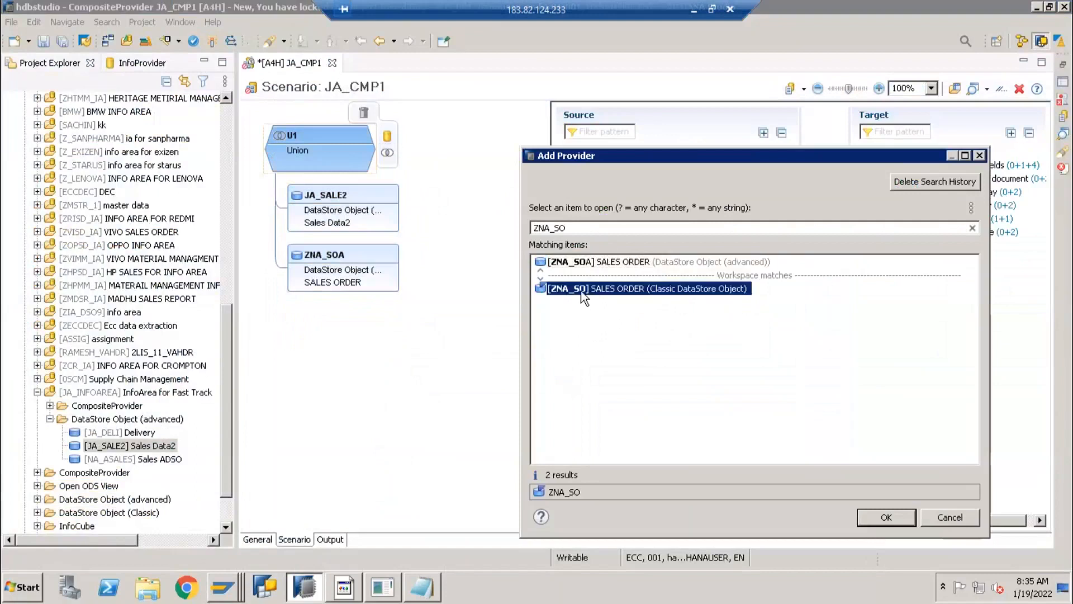
{"action": "double_click", "coordinate": [585, 289]}
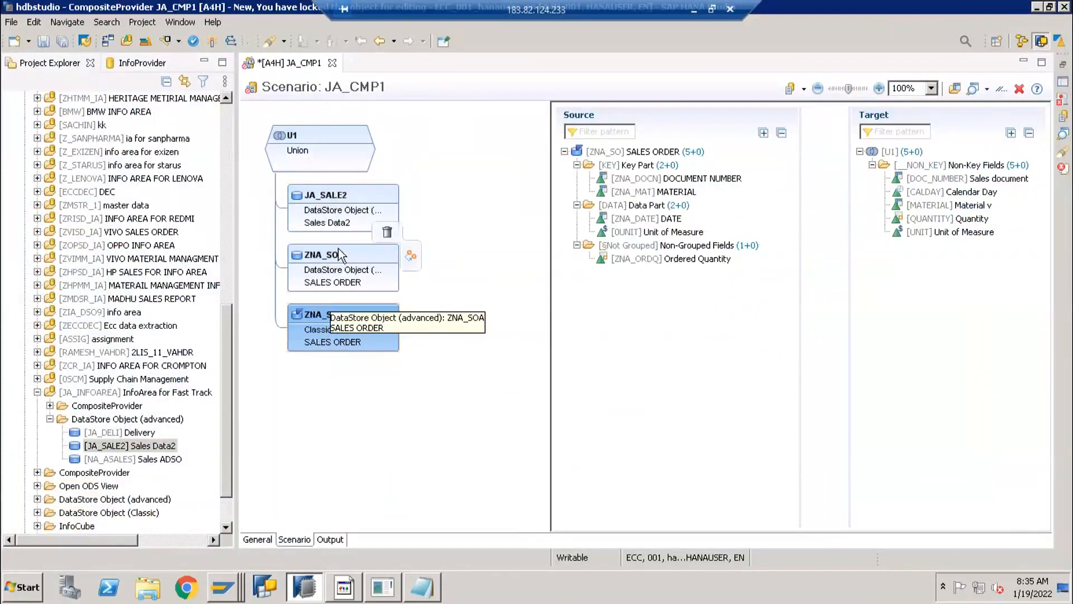
Map the ZNA_SO fields ZNA_DOCN, ZNA_MAT, ZNA_DATE, ZNA_ORDQ and 0UNIT to the targets DOC_NUMBER, MATERIAL, CALDAY, QUANTITY and UNIT.
{"action": "left_click", "coordinate": [337, 252]}
{"action": "left_click", "coordinate": [319, 328]}
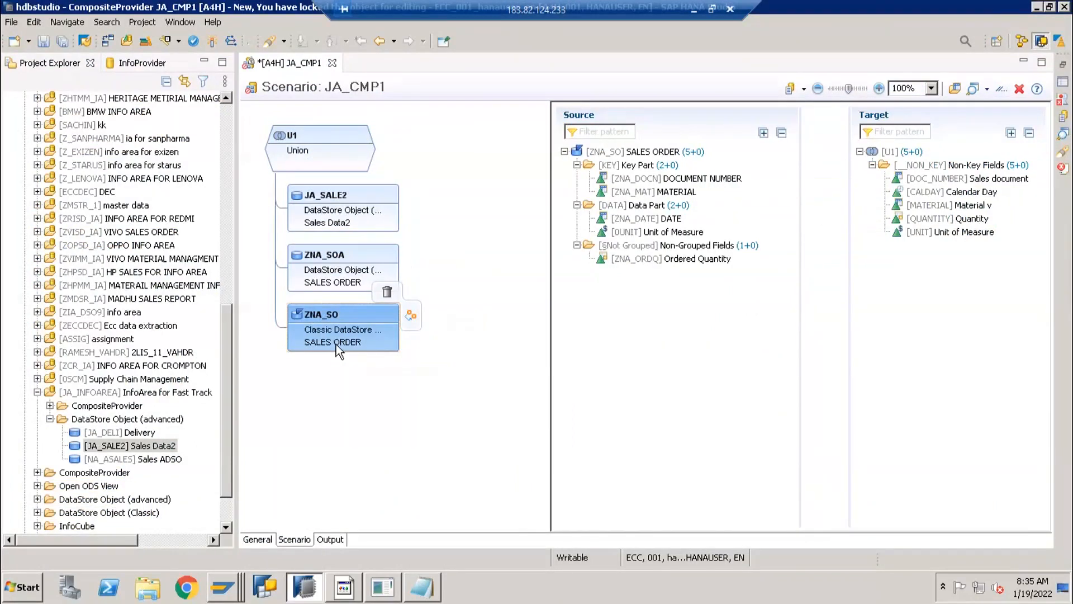
{"action": "left_click_drag", "start_coordinate": [710, 177], "coordinate": [915, 180]}
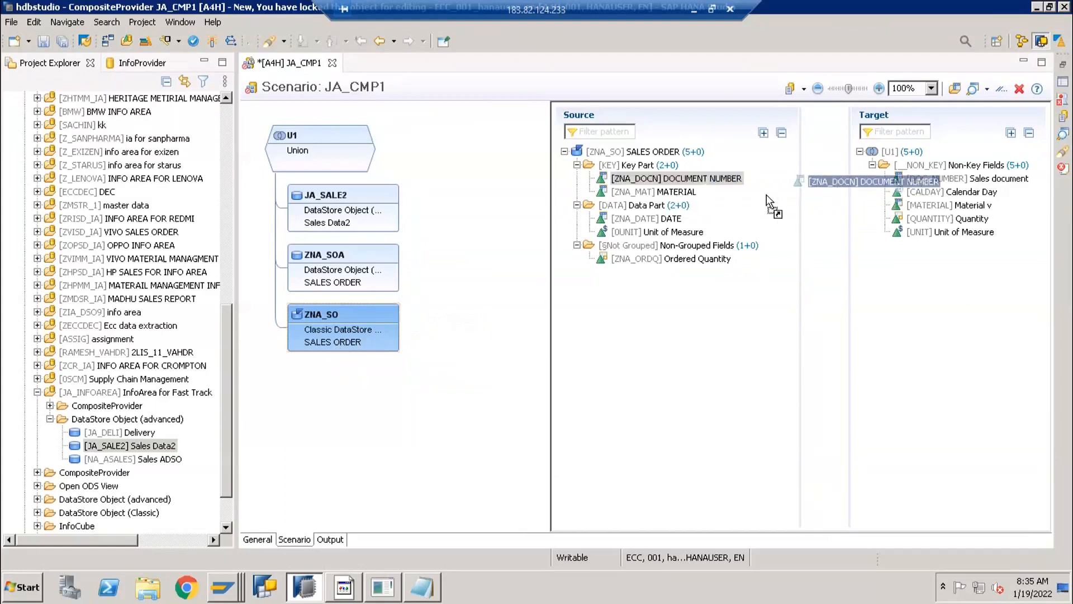
{"action": "mouse_move", "coordinate": [681, 193]}
{"action": "left_mouse_down"}
{"action": "mouse_move", "coordinate": [839, 194]}
{"action": "mouse_move", "coordinate": [932, 213]}
{"action": "left_mouse_up"}
{"action": "left_click_drag", "start_coordinate": [673, 219], "coordinate": [945, 194]}
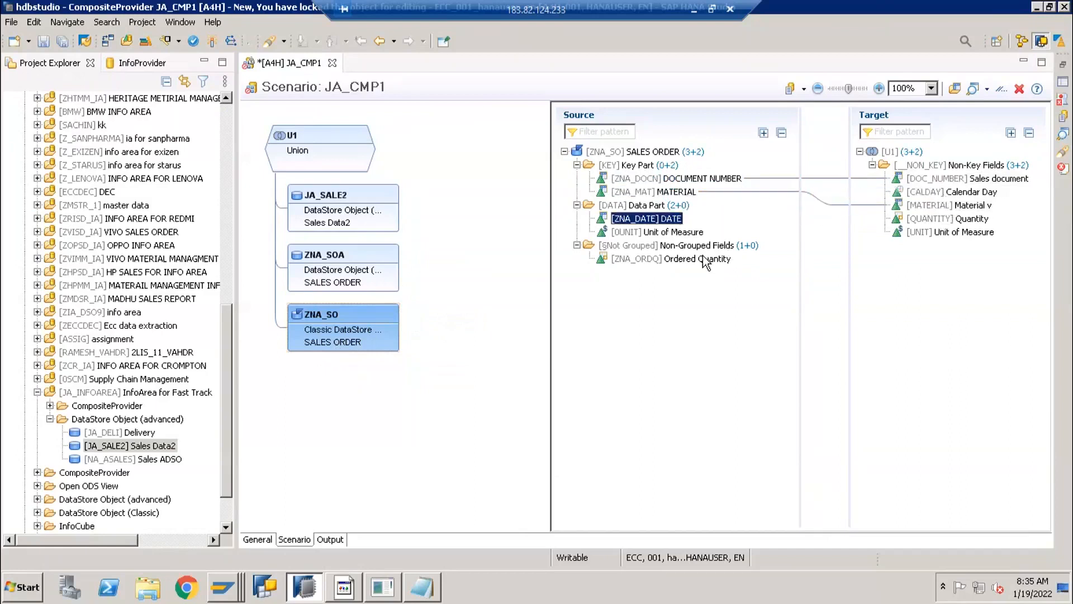
{"action": "left_click_drag", "start_coordinate": [671, 259], "coordinate": [825, 242]}
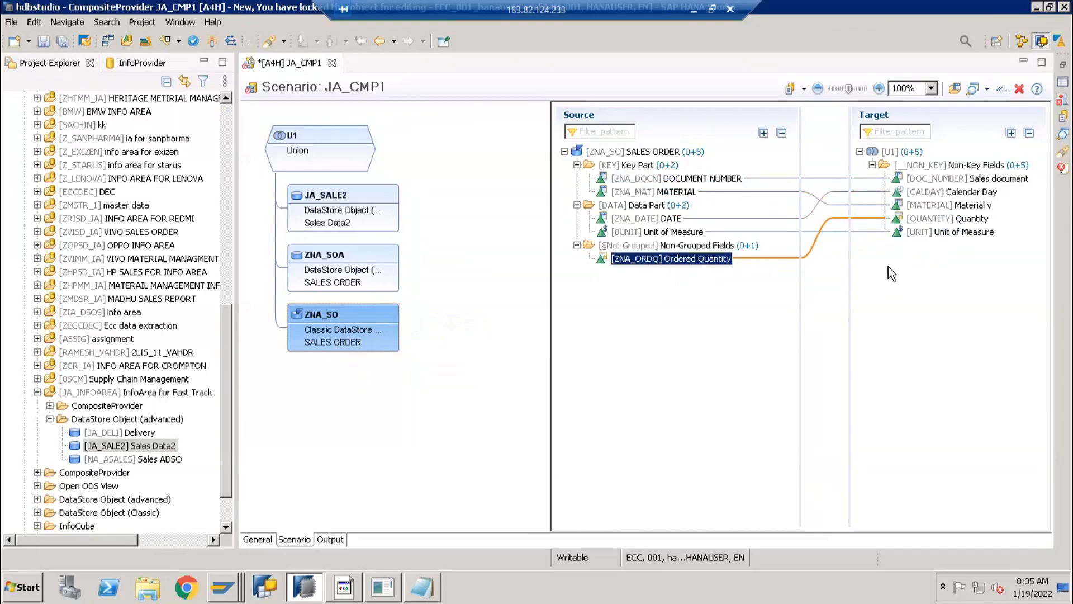
{"action": "left_click", "coordinate": [679, 233]}
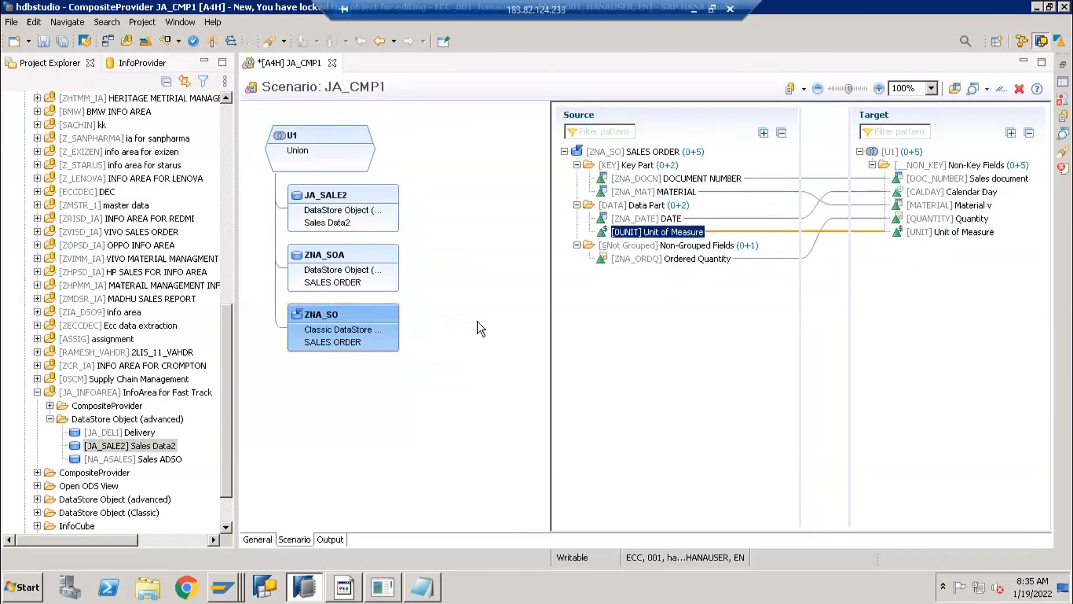
Select provider ZNA_SOA and try again to map its ZNA_QUAN field to the target QUANTITY.
{"action": "left_click", "coordinate": [361, 247]}
{"action": "left_click_drag", "start_coordinate": [678, 235], "coordinate": [918, 219]}
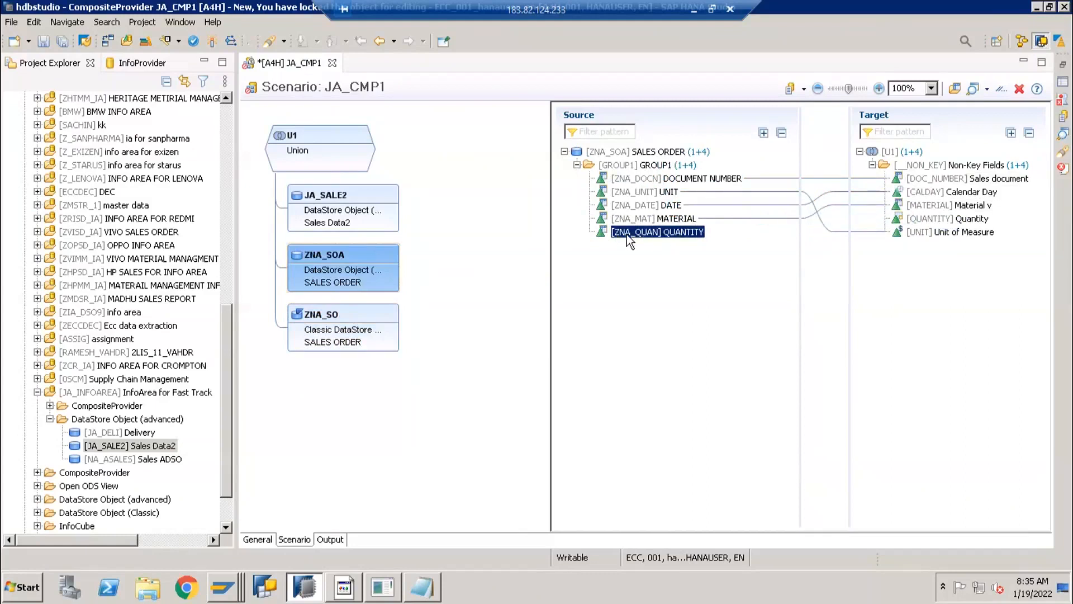
{"action": "left_click", "coordinate": [925, 223]}
{"action": "mouse_move", "coordinate": [412, 315]}
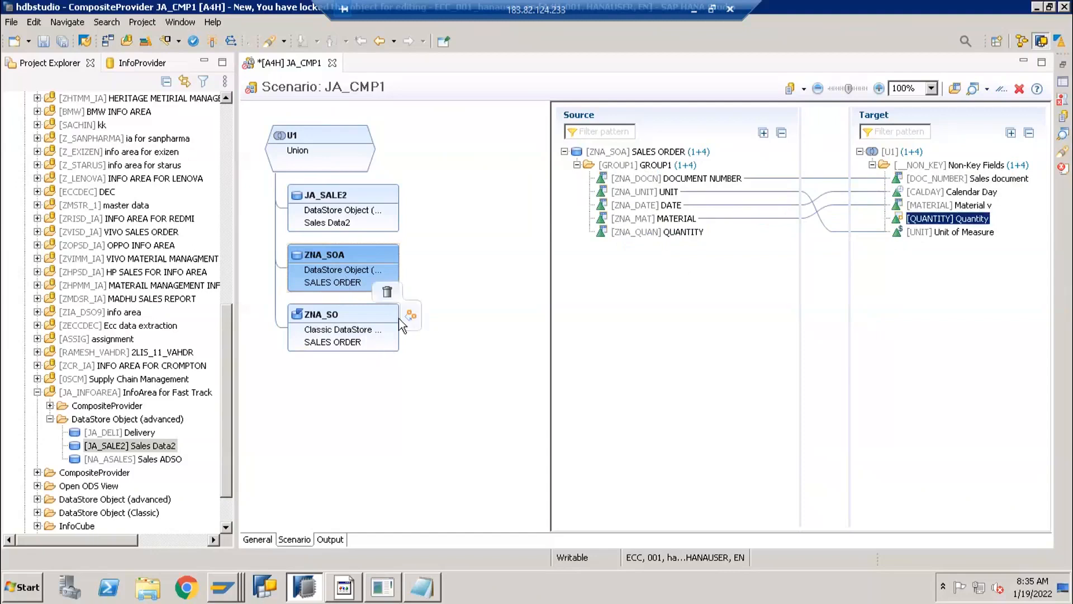
{"action": "mouse_move", "coordinate": [652, 235]}
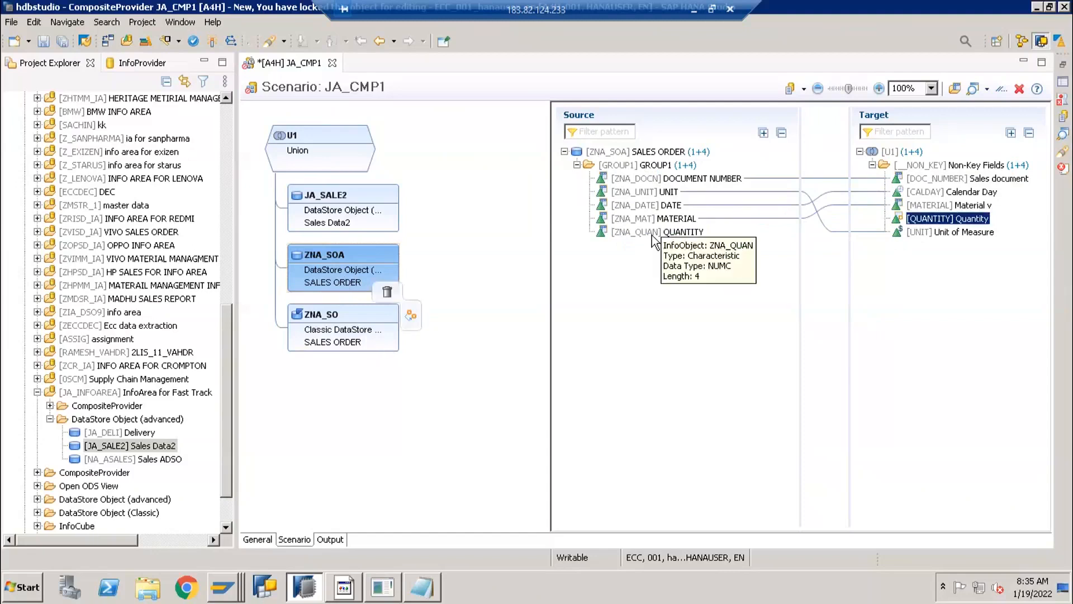
Assign ZNA_QUAN of ZNA_SOA to the union as a separate target field under GROUP1.
{"action": "left_click", "coordinate": [654, 239]}
{"action": "mouse_move", "coordinate": [932, 229]}
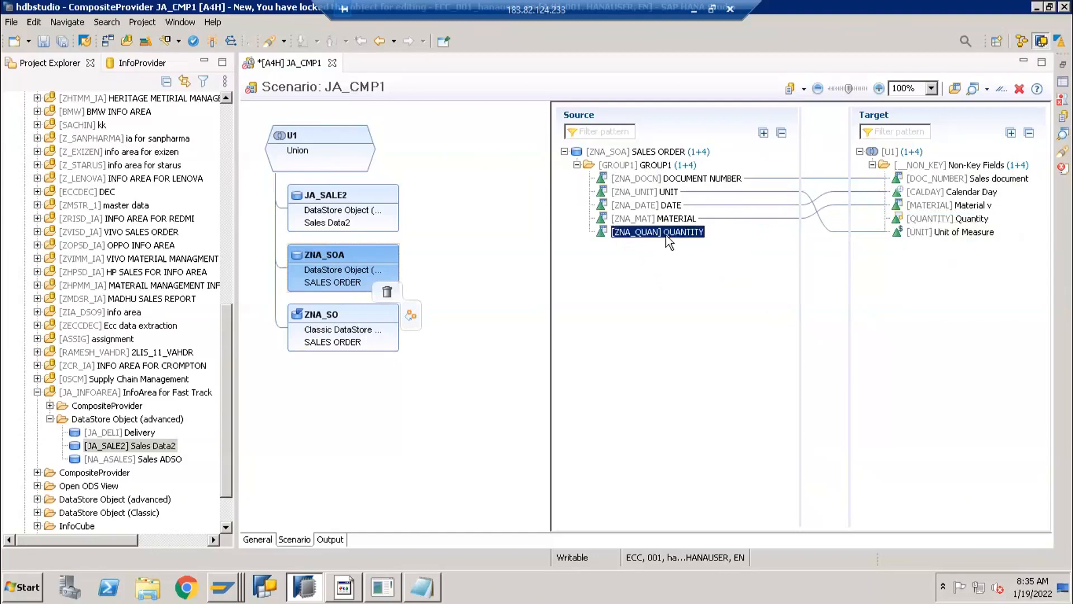
{"action": "left_click_drag", "start_coordinate": [644, 235], "coordinate": [933, 235]}
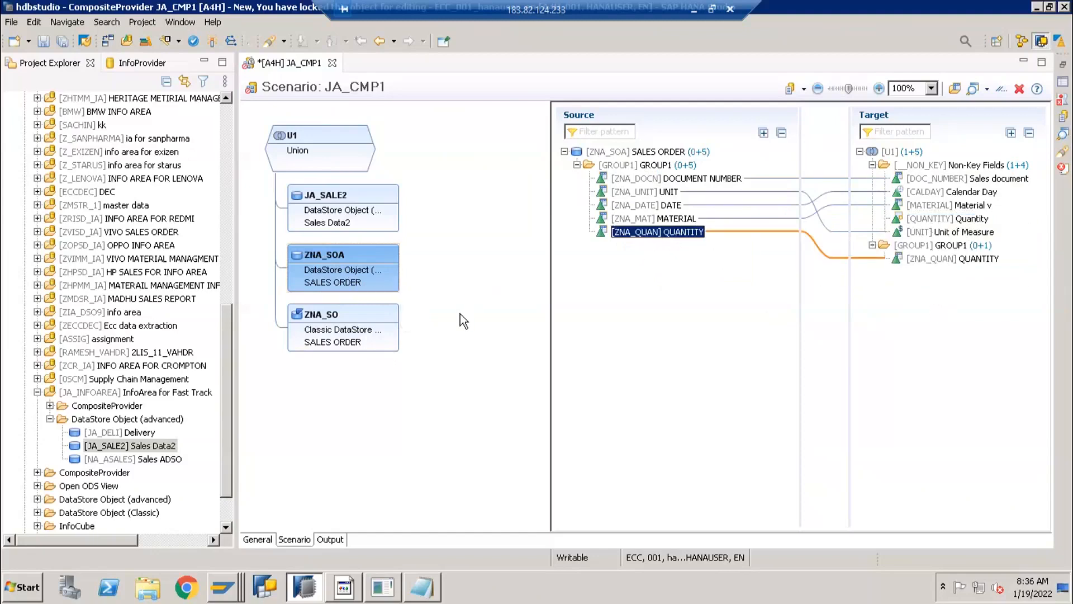
Examine in union U1 which fields of JA_SALE2, ZNA_SOA and ZNA_SO are assigned to the target DOC_NUMBER.
{"action": "left_click", "coordinate": [320, 135]}
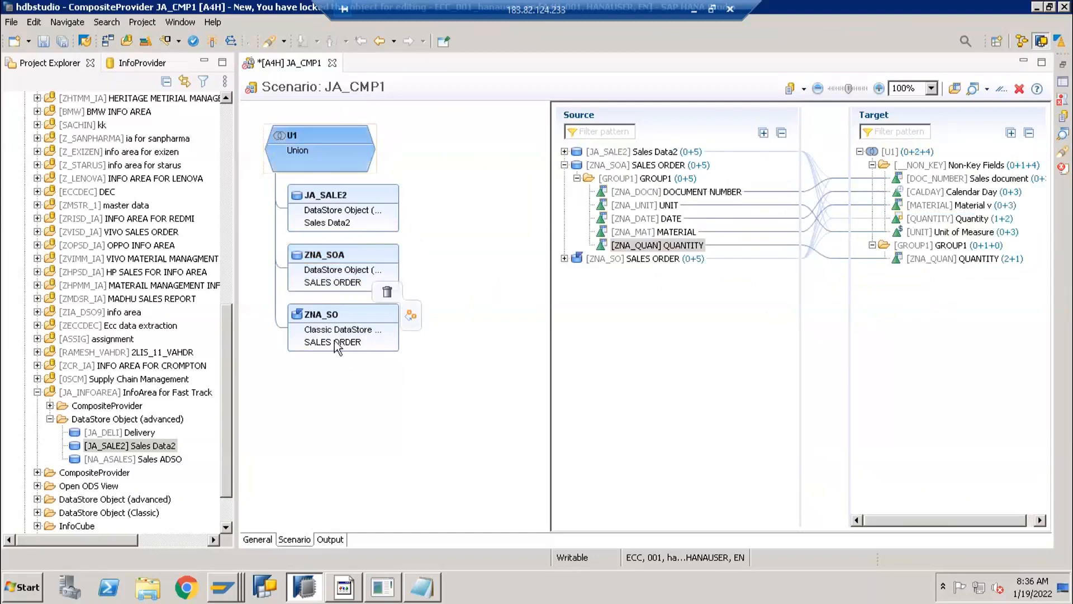
{"action": "left_click", "coordinate": [931, 179]}
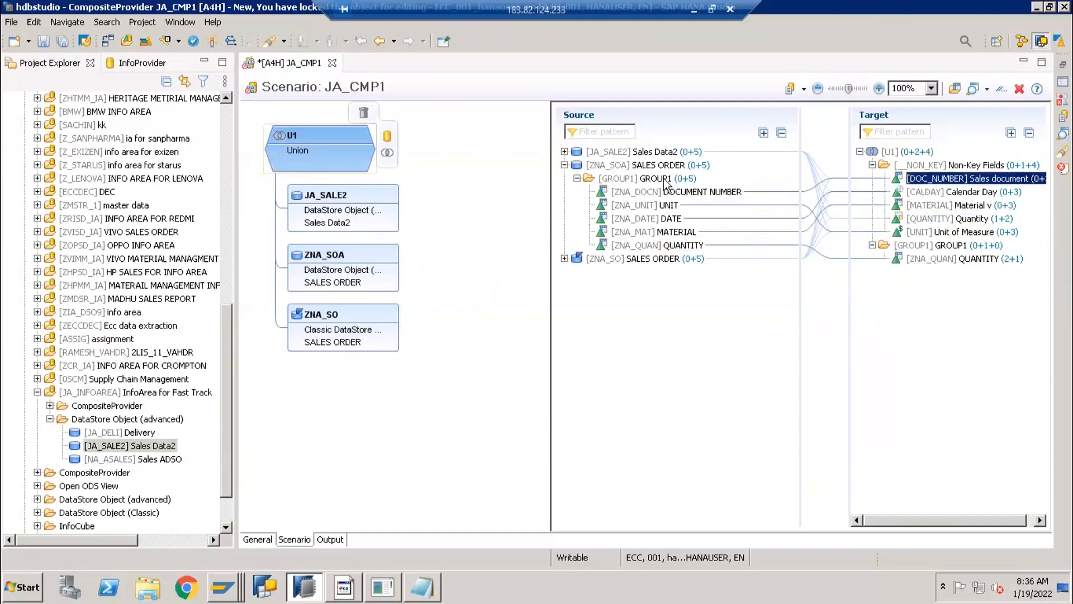
{"action": "left_click", "coordinate": [564, 151]}
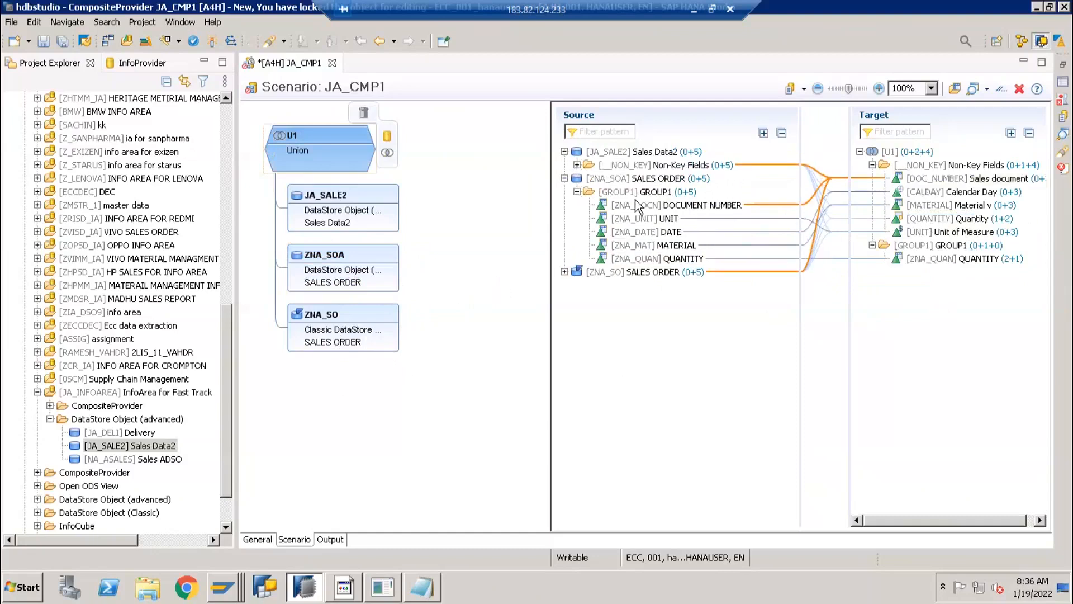
{"action": "left_click", "coordinate": [577, 165]}
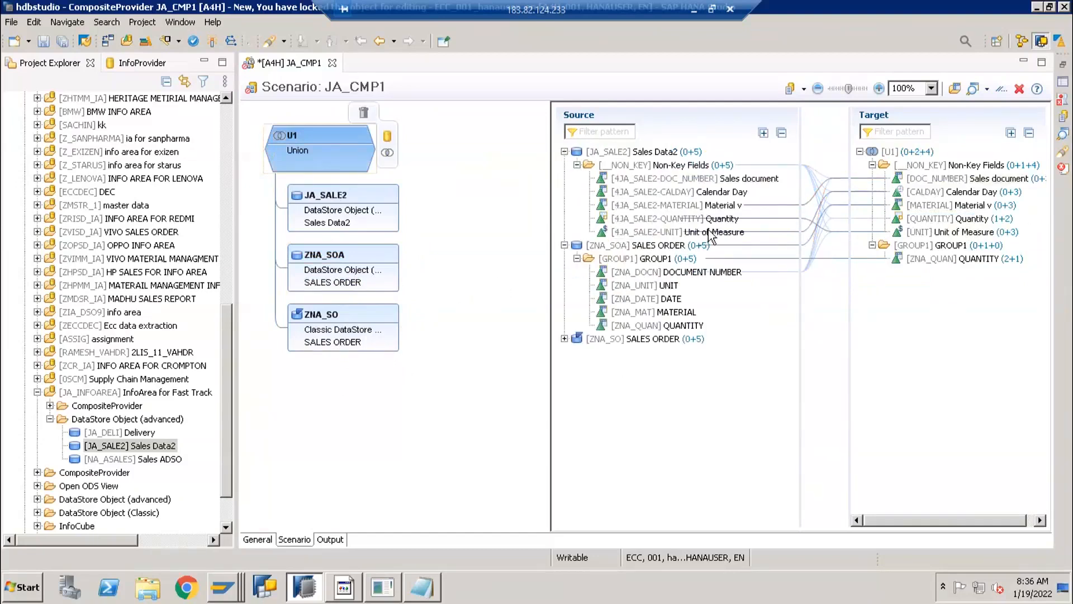
{"action": "left_click", "coordinate": [564, 338]}
{"action": "left_click", "coordinate": [931, 180]}
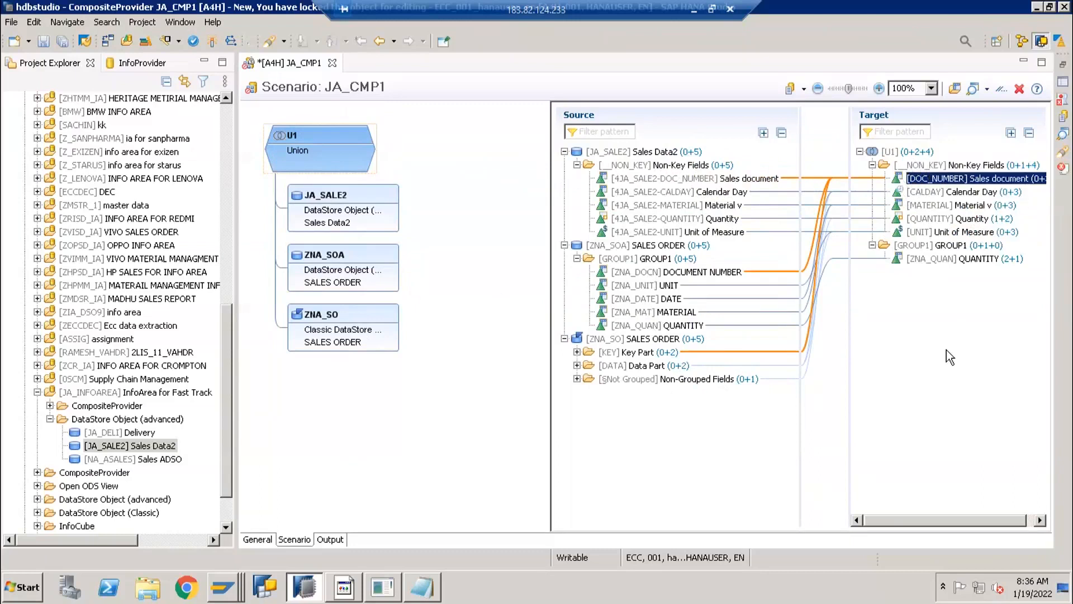
{"action": "left_click", "coordinate": [940, 337]}
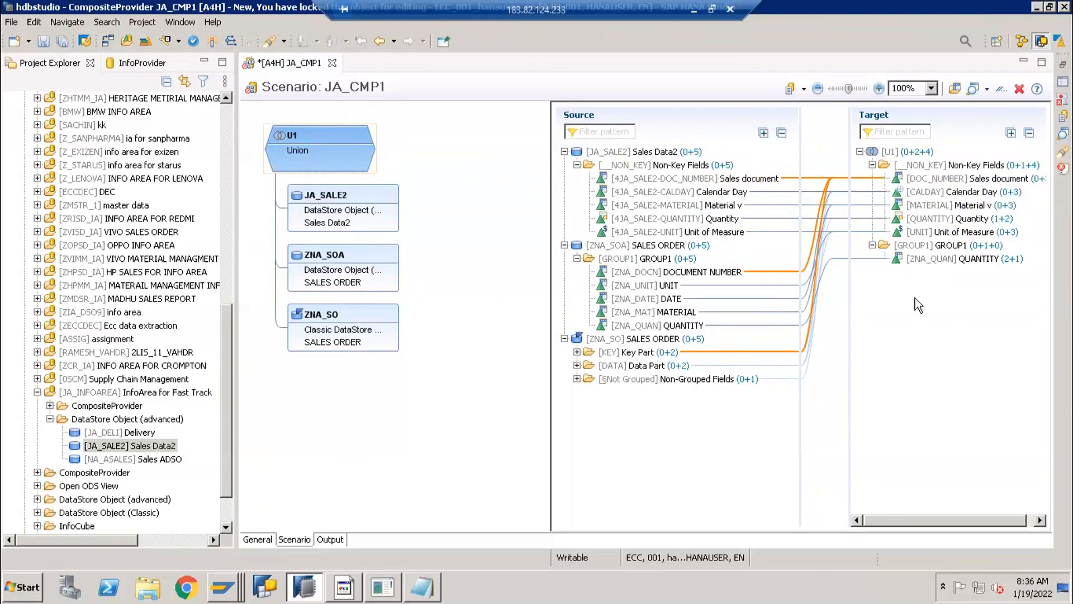
{"action": "left_click", "coordinate": [938, 180]}
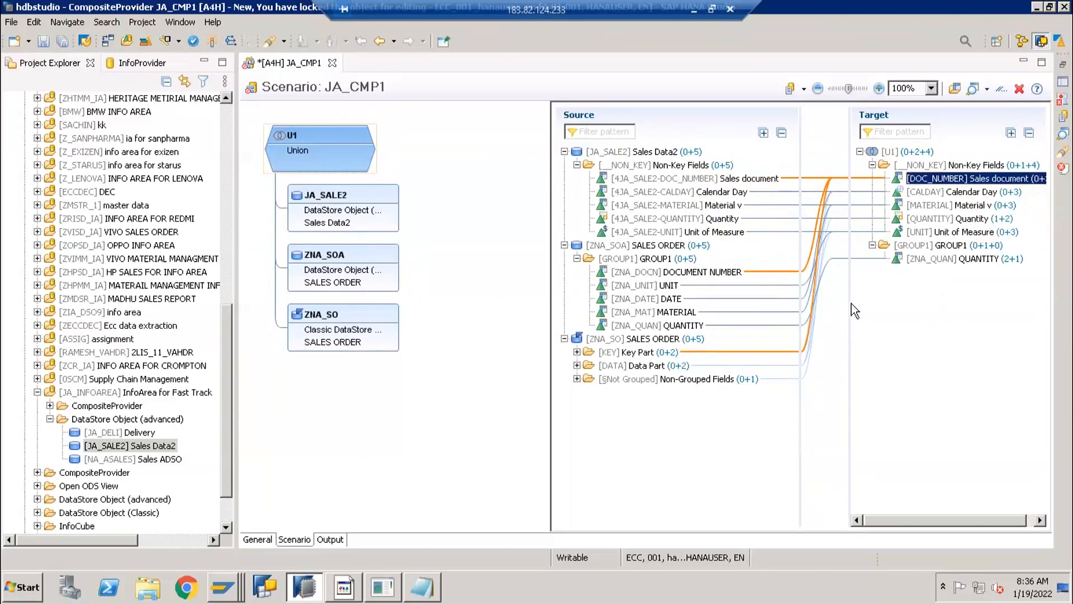
{"action": "left_click_drag", "start_coordinate": [846, 304], "coordinate": [825, 303]}
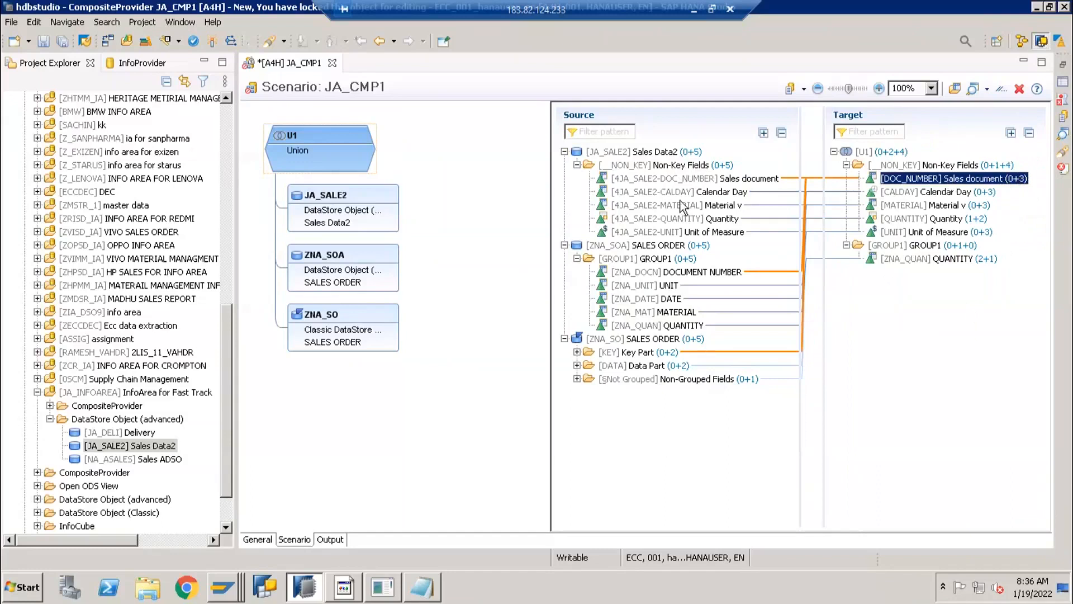
Remove the assignment of ZNA_DOCN in the Key Part of ZNA_SO.
{"action": "left_click", "coordinate": [577, 352]}
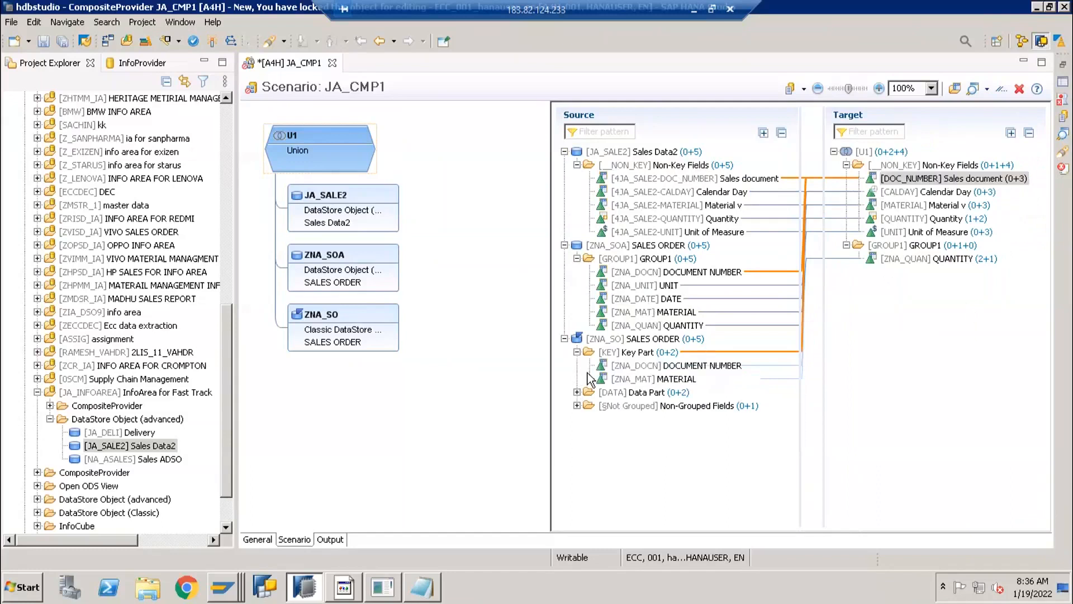
{"action": "left_click", "coordinate": [636, 364]}
{"action": "right_click", "coordinate": [636, 364]}
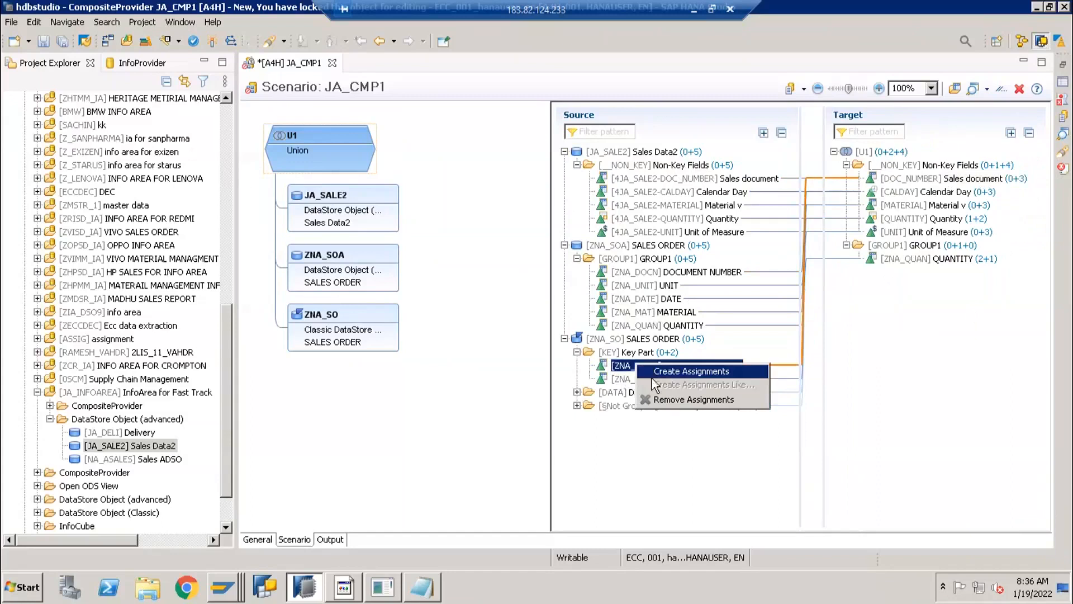
{"action": "left_click", "coordinate": [662, 399]}
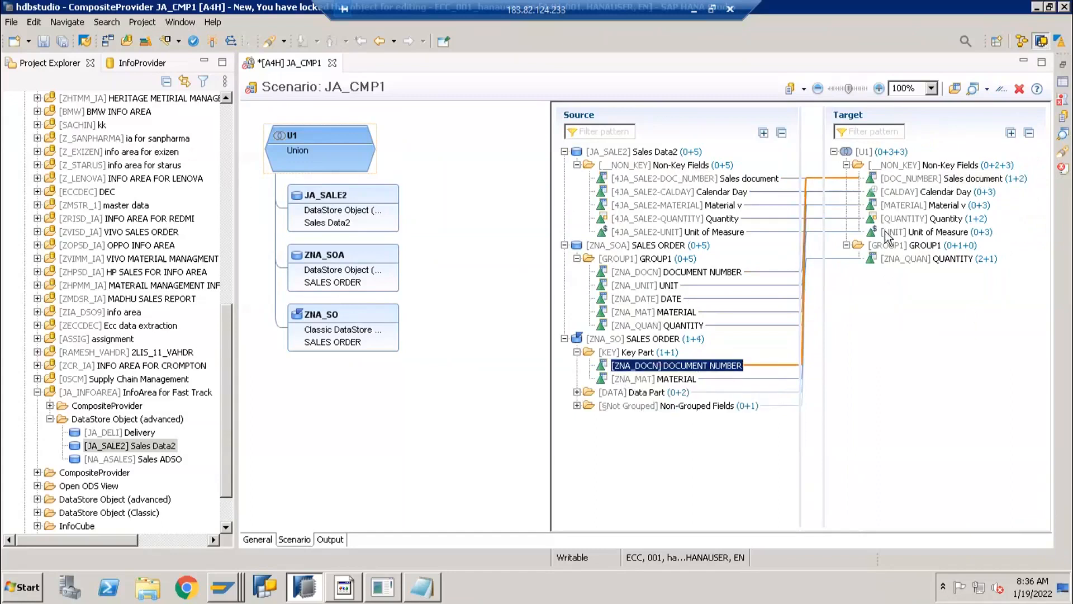
Check the assignments of the target DOC_NUMBER and map ZNA_DOCN of ZNA_SO to it again.
{"action": "left_click", "coordinate": [971, 180]}
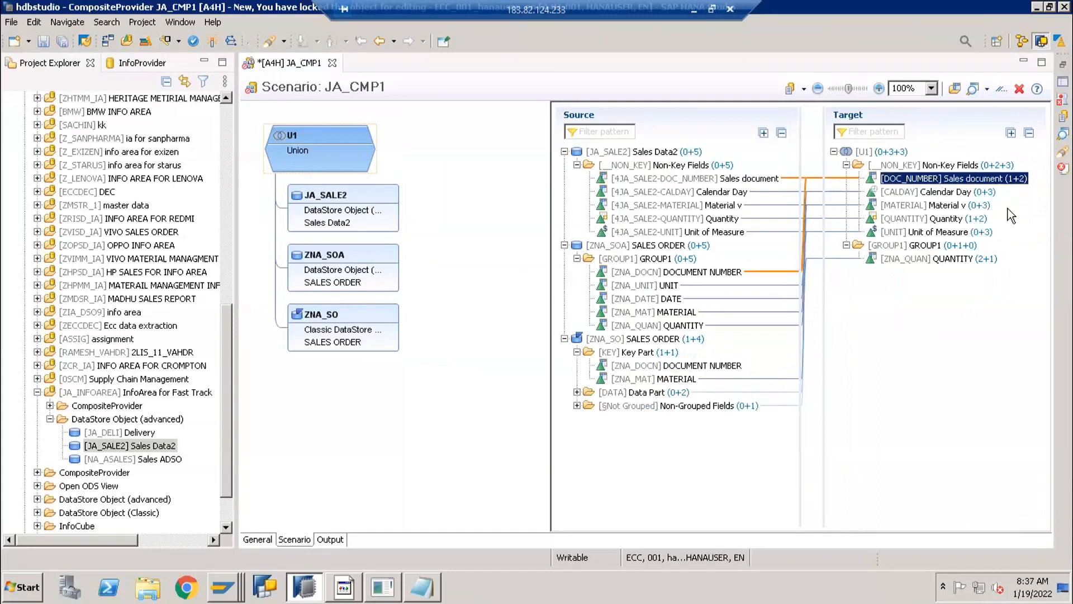
{"action": "left_click", "coordinate": [659, 367]}
{"action": "left_click_drag", "start_coordinate": [687, 369], "coordinate": [916, 185]}
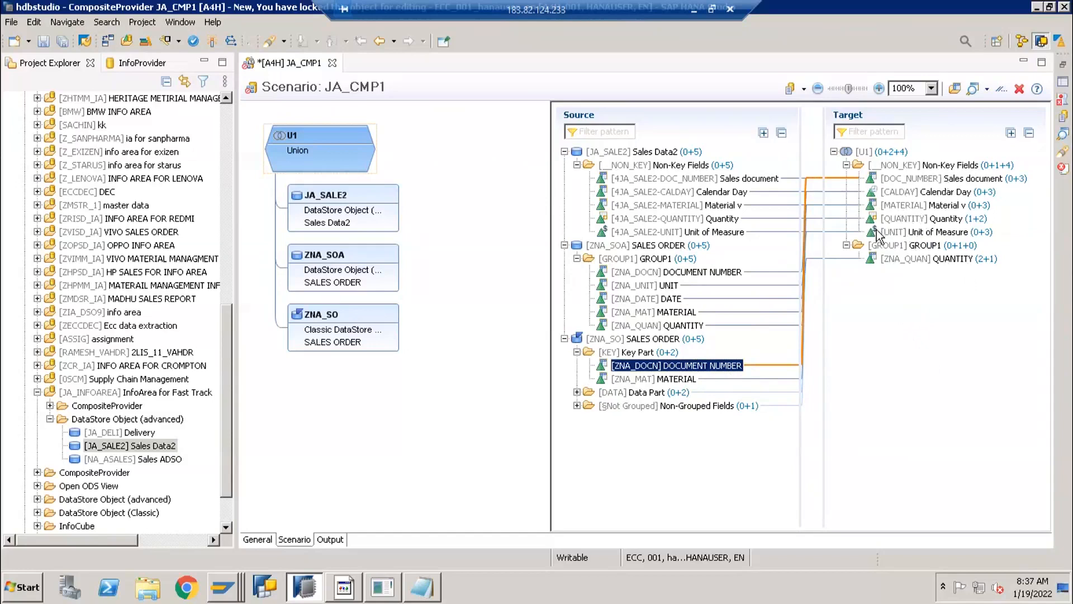
Try to activate JA_CMP1 and review the problem entries for the source fields 0UNIT and ZNA_ORDQ.
{"action": "left_click", "coordinate": [926, 307]}
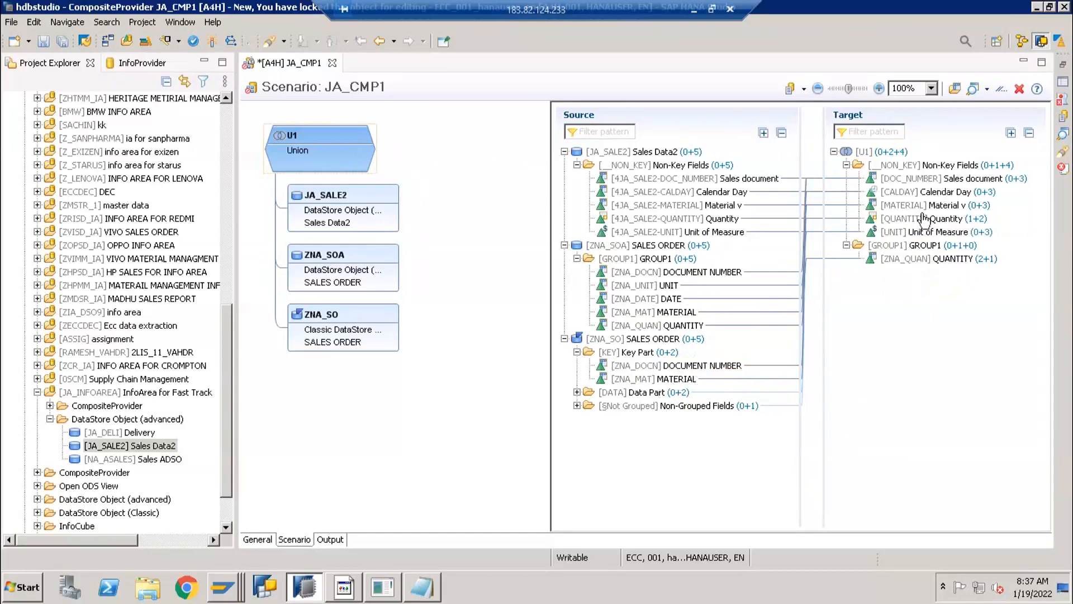
{"action": "left_click", "coordinate": [213, 42]}
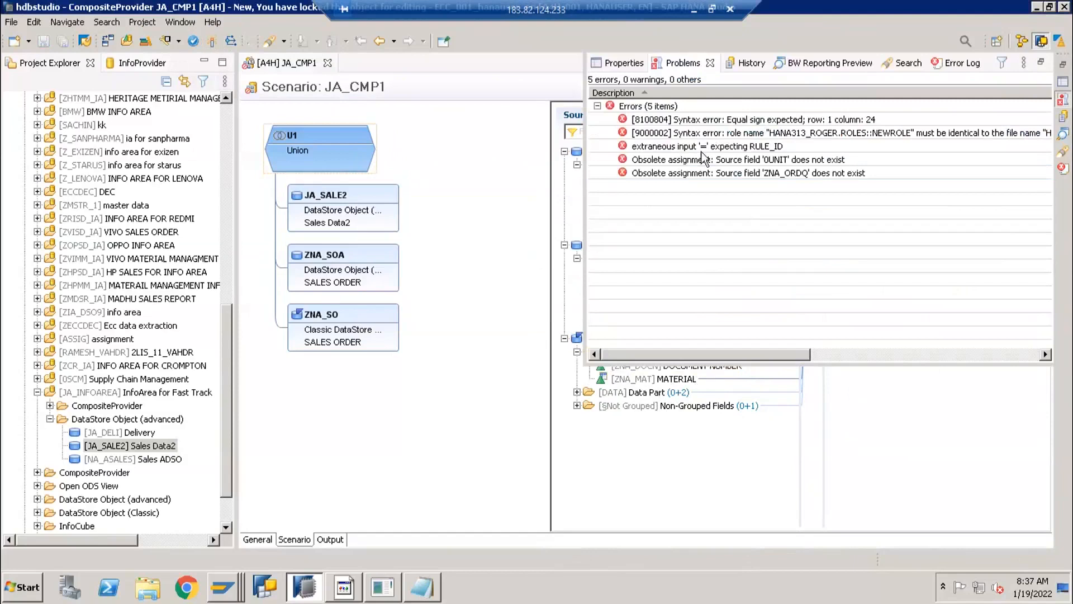
{"action": "left_click", "coordinate": [758, 162]}
{"action": "left_click", "coordinate": [753, 172]}
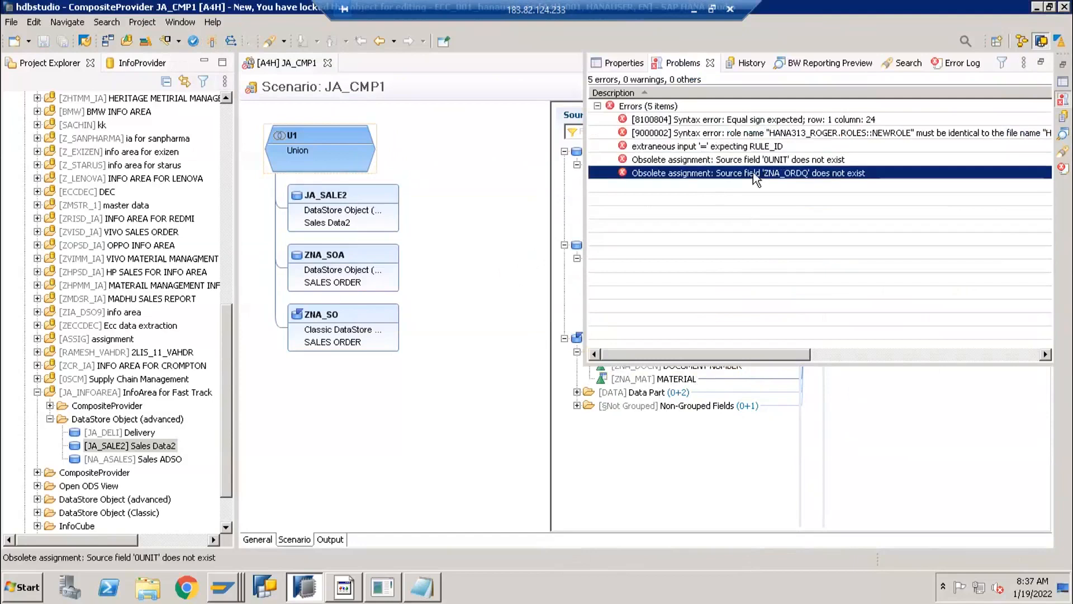
{"action": "left_click", "coordinate": [465, 317]}
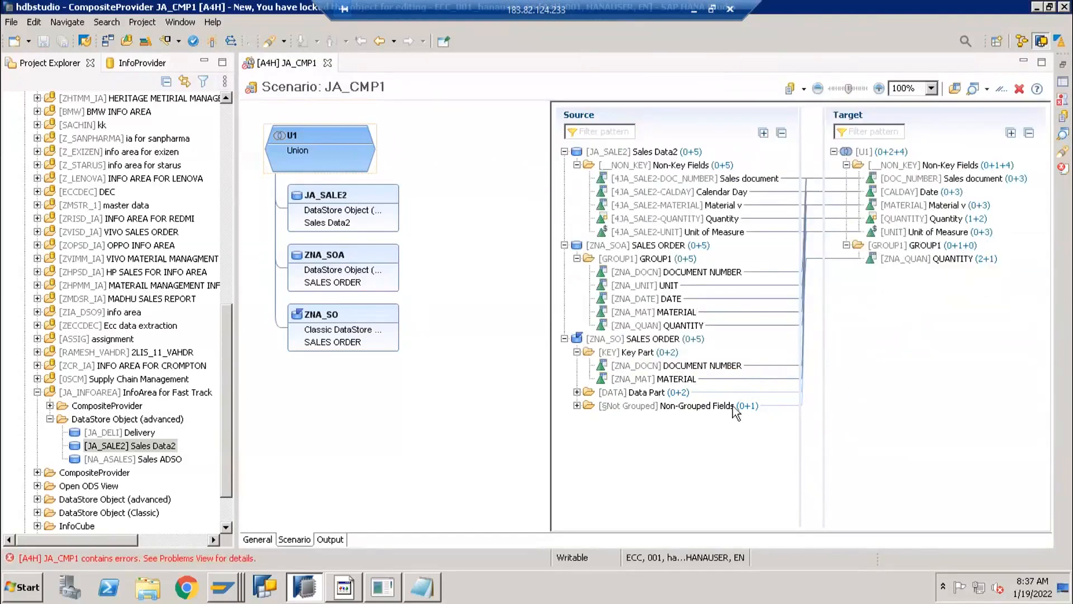
Expand the Data Part and Non-Grouped Fields of ZNA_SO and check the assignments of ZNA_ORDQ, 0UNIT and the target QUANTITY.
{"action": "left_click", "coordinate": [577, 406]}
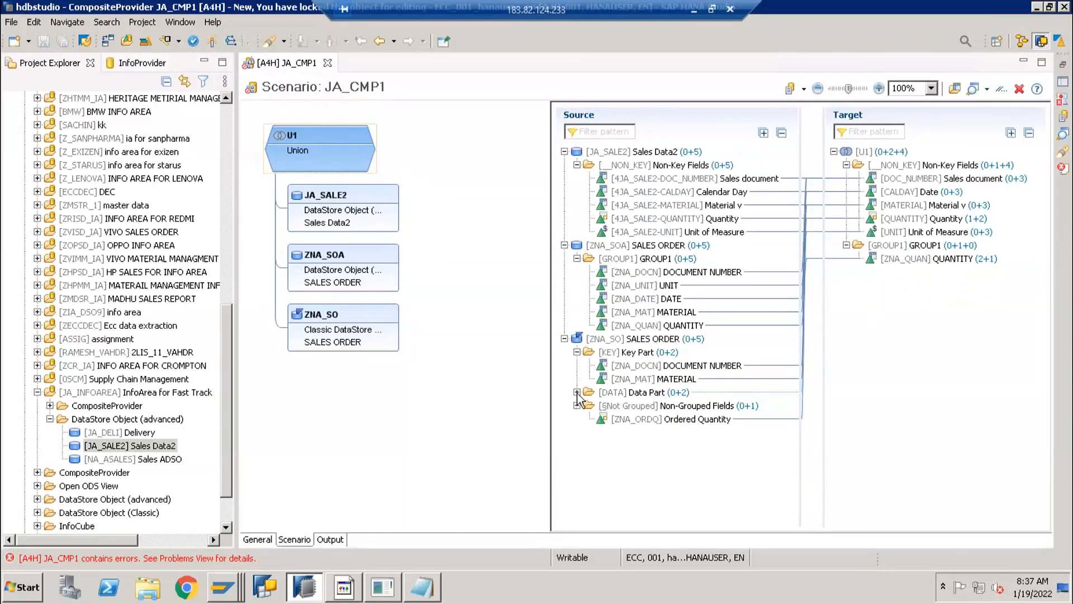
{"action": "left_click", "coordinate": [576, 392]}
{"action": "left_click", "coordinate": [662, 447]}
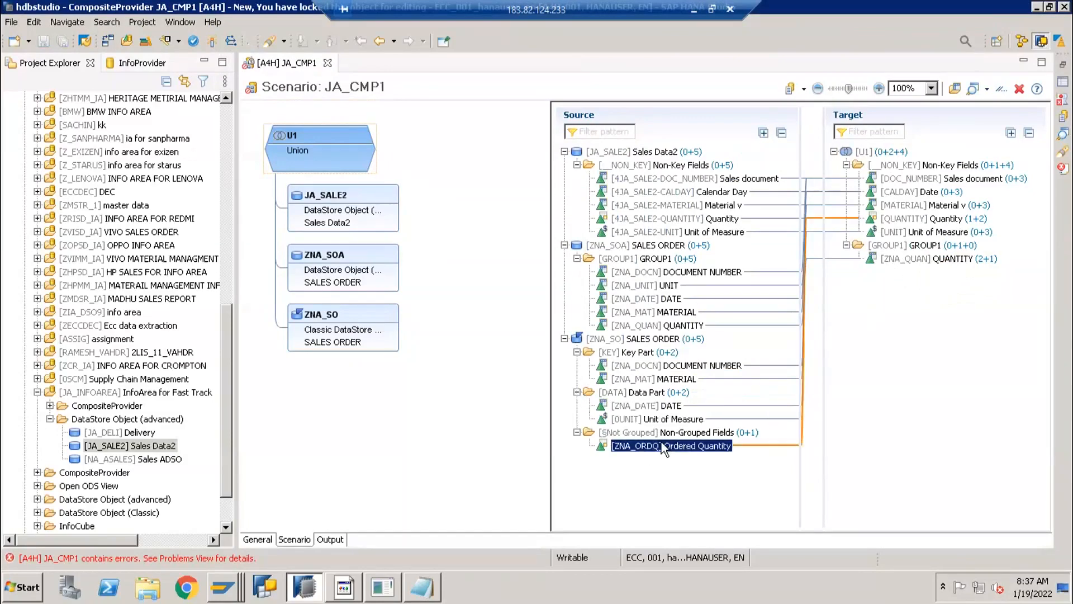
{"action": "left_click", "coordinate": [682, 421]}
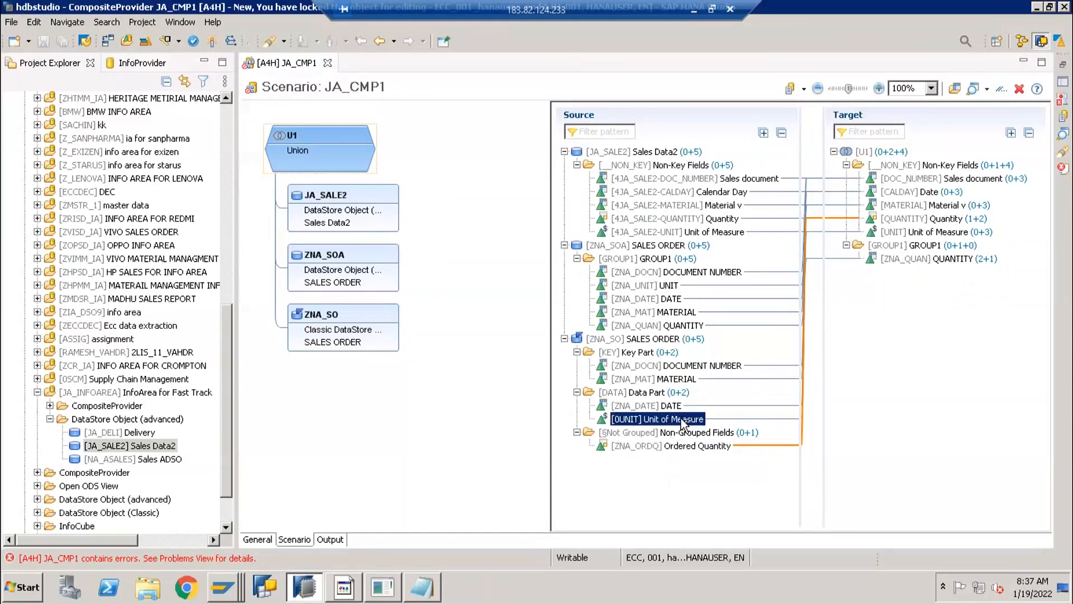
{"action": "left_click", "coordinate": [656, 447]}
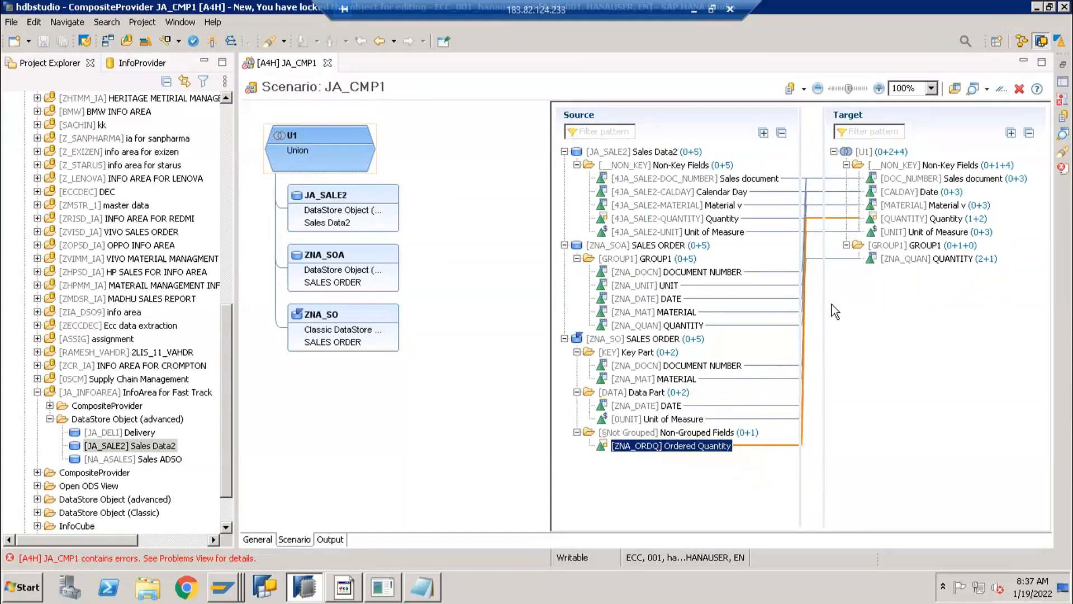
{"action": "left_click", "coordinate": [889, 223]}
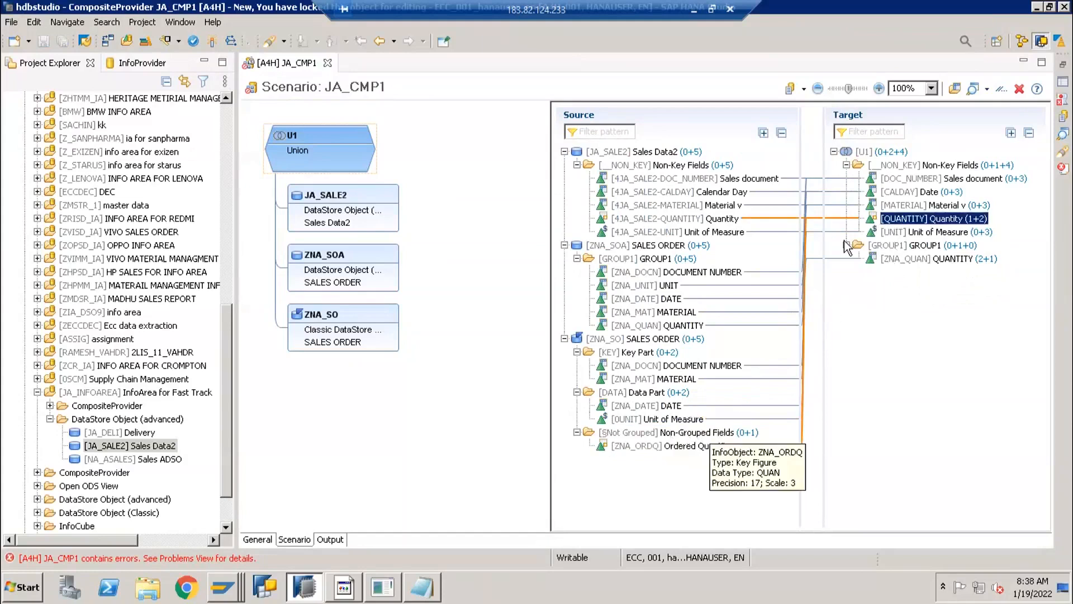
Run the activation of JA_CMP1 again and compare the 0UNIT and ZNA_ORDQ problem entries with the ZNA_SO mapping.
{"action": "left_click", "coordinate": [215, 43]}
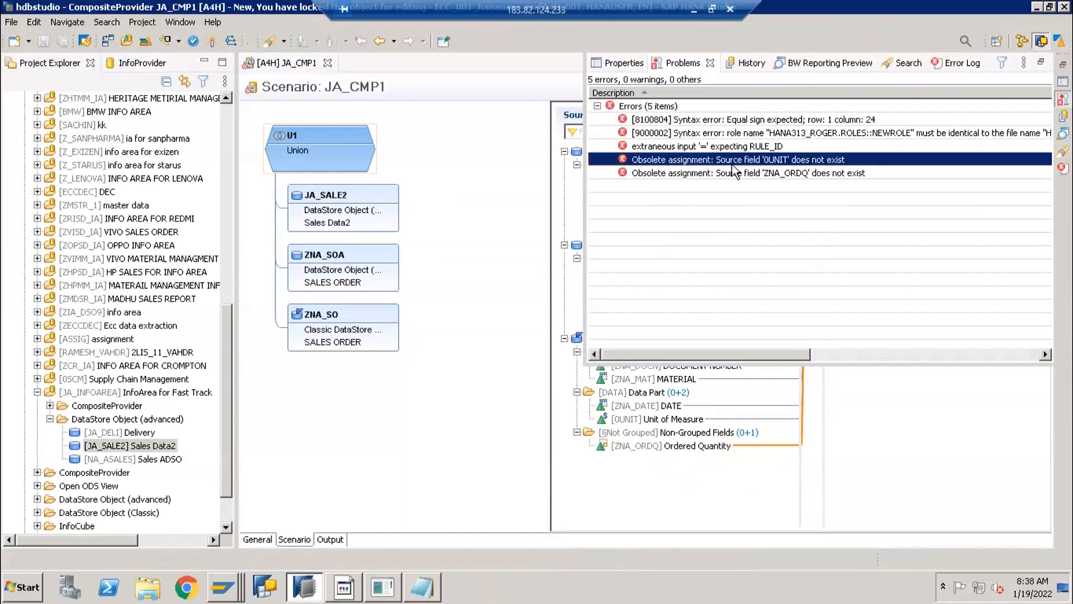
{"action": "left_click", "coordinate": [760, 162]}
{"action": "left_click", "coordinate": [761, 175]}
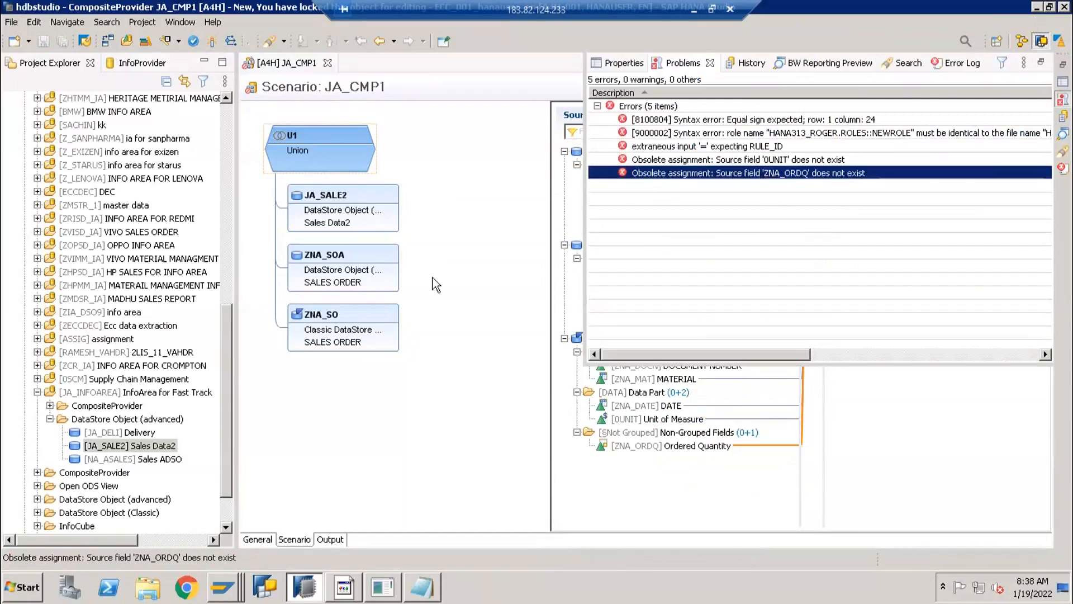
{"action": "left_click", "coordinate": [655, 445]}
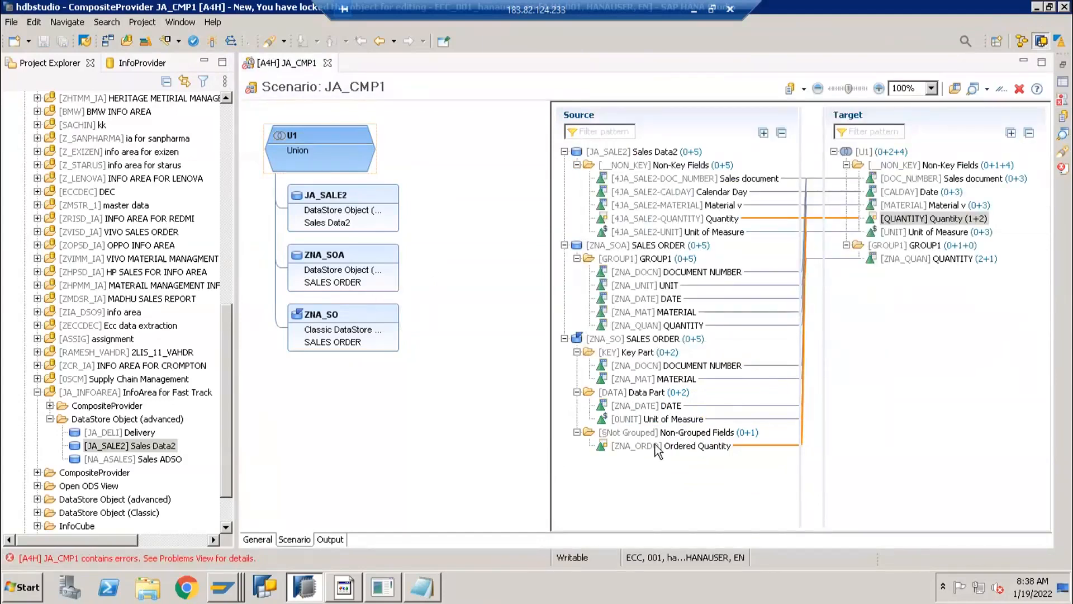
{"action": "left_click", "coordinate": [655, 446]}
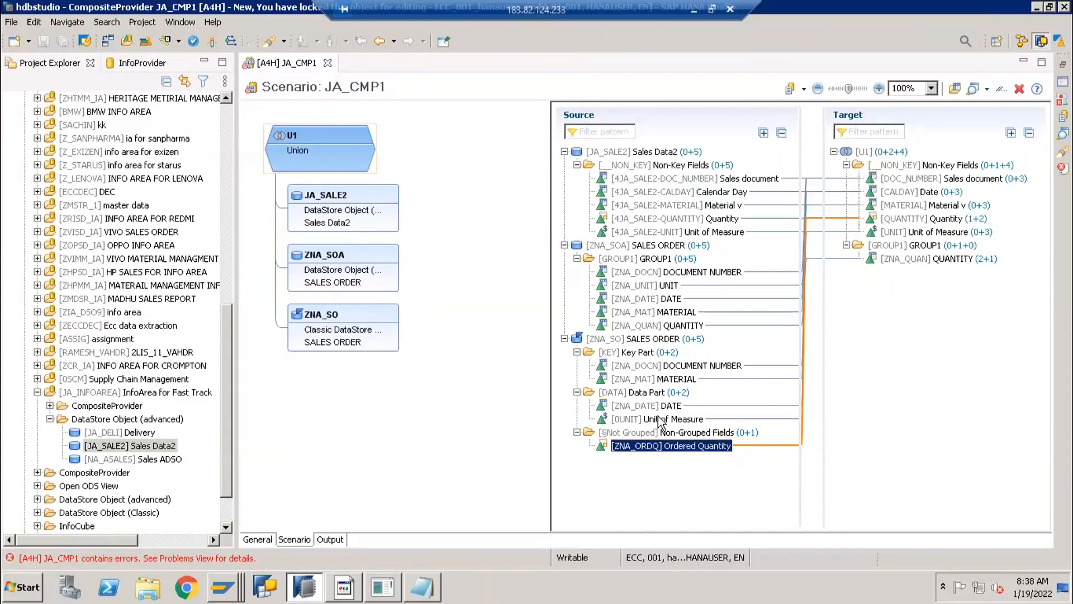
Remove all assignments of the target UNIT and map 4JA_SALE2-UNIT of JA_SALE2 and 0UNIT of ZNA_SO to it again.
{"action": "right_click", "coordinate": [892, 235]}
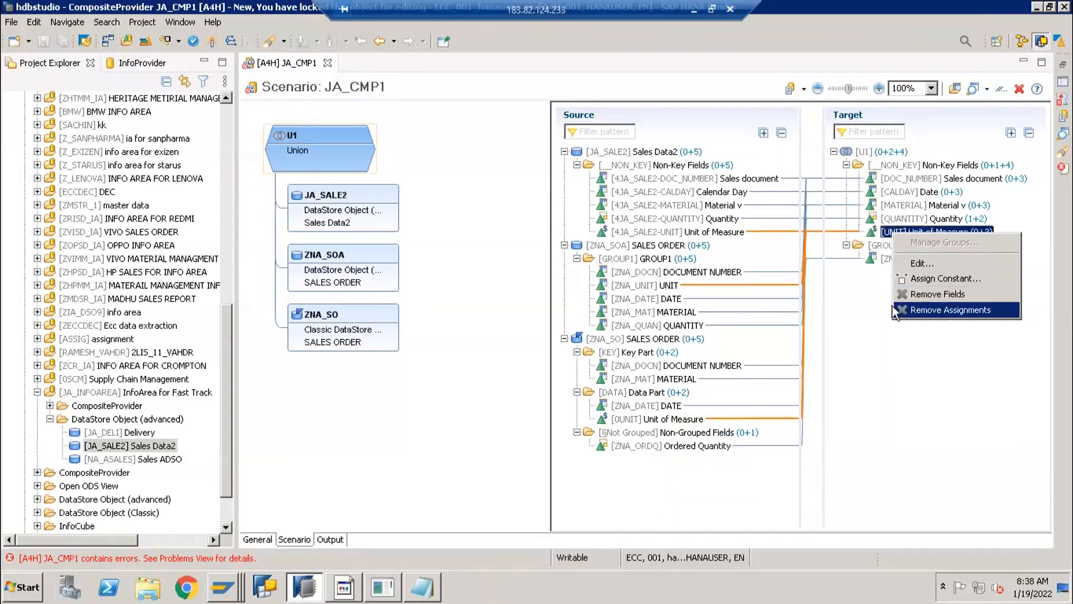
{"action": "left_click", "coordinate": [894, 311]}
{"action": "left_click_drag", "start_coordinate": [721, 233], "coordinate": [694, 230]}
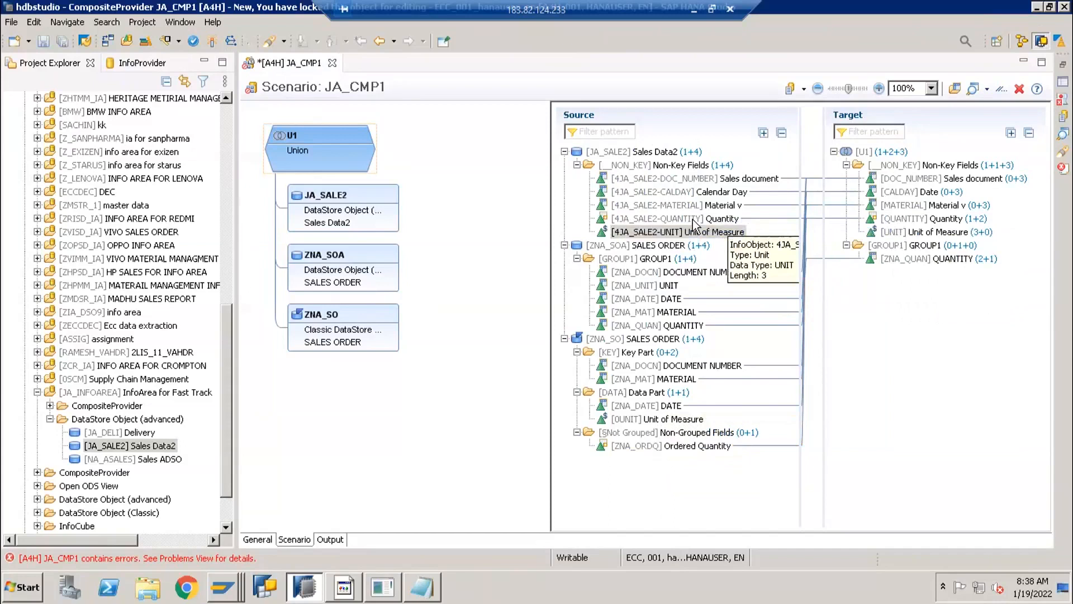
{"action": "left_click_drag", "start_coordinate": [727, 232], "coordinate": [893, 232]}
{"action": "left_click_drag", "start_coordinate": [689, 420], "coordinate": [917, 233]}
Remove the field ZNA_QUAN from GROUP1 of the union target.
{"action": "left_click", "coordinate": [900, 260]}
{"action": "right_click", "coordinate": [895, 260]}
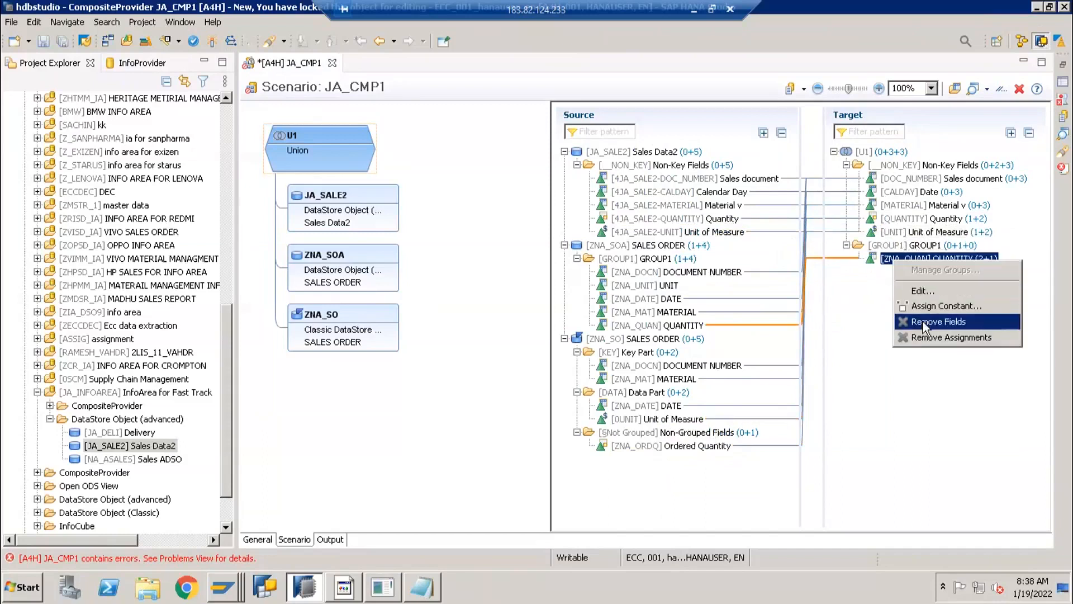
{"action": "left_click", "coordinate": [925, 323]}
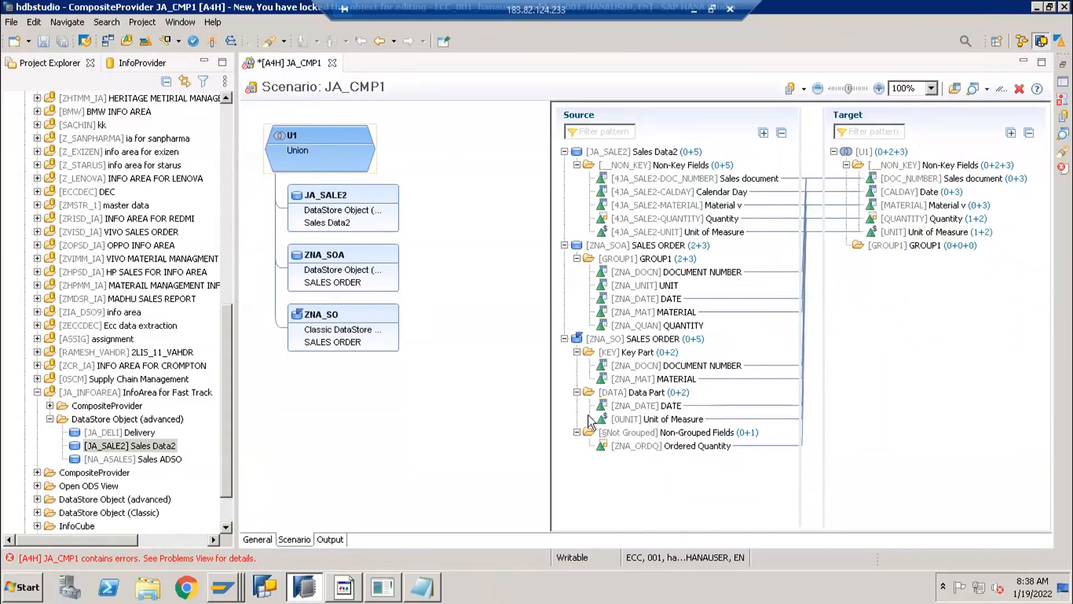
Try to activate JA_CMP1 with the changed UNIT and ZNA_QUAN mappings and review the 0UNIT problem entry.
{"action": "left_click", "coordinate": [213, 40]}
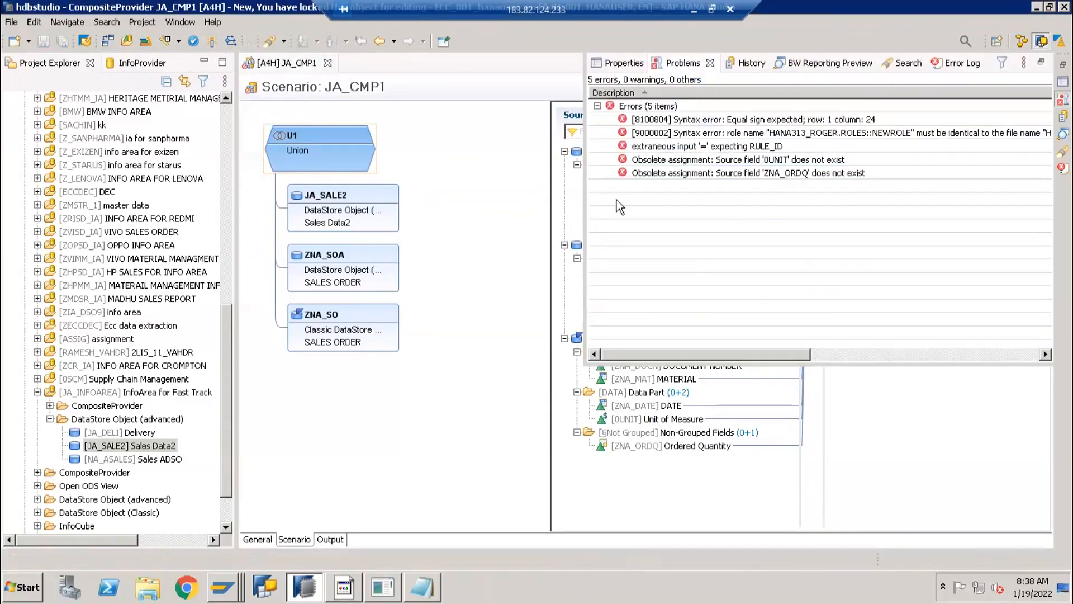
{"action": "left_click", "coordinate": [681, 162]}
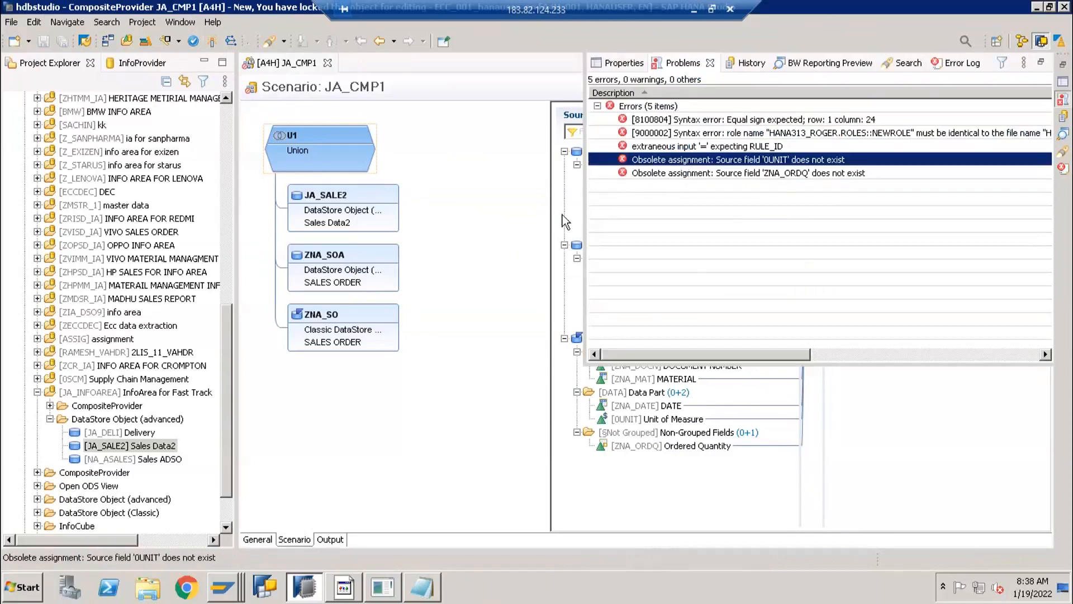
{"action": "left_click", "coordinate": [502, 279]}
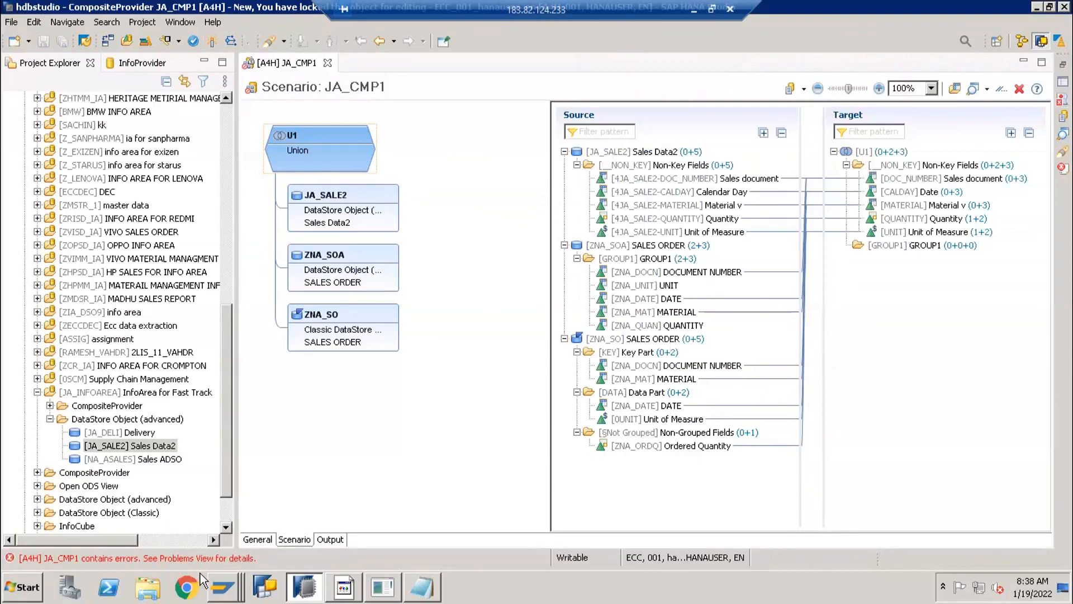
Repeat the activation, jump from the 0UNIT problem entry to the ZNA_SO mapping and check the assignment of ZNA_ORDQ.
{"action": "left_click", "coordinate": [212, 43]}
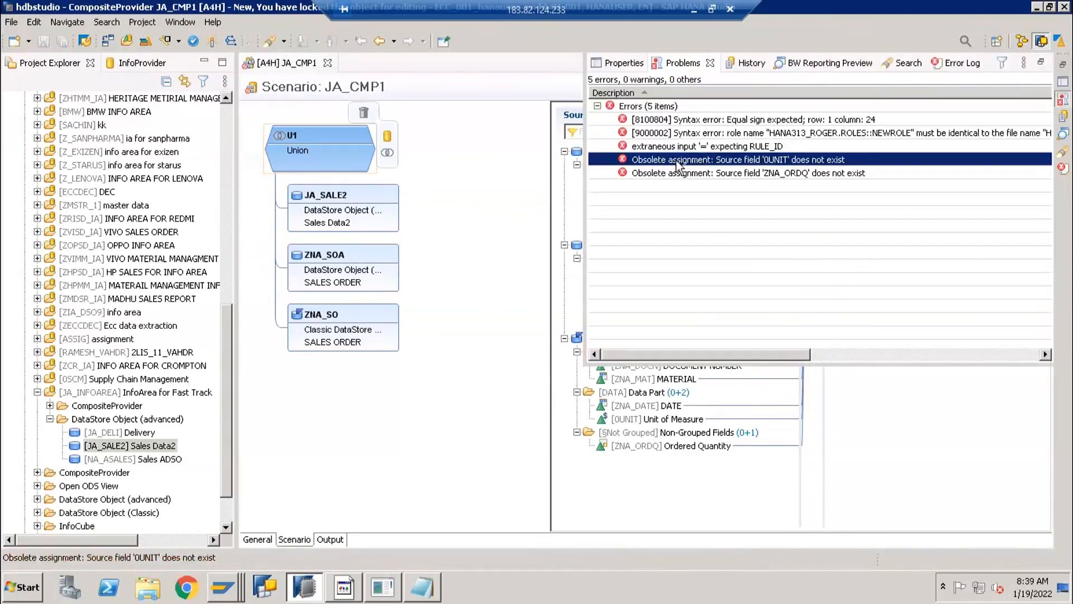
{"action": "double_click", "coordinate": [676, 160]}
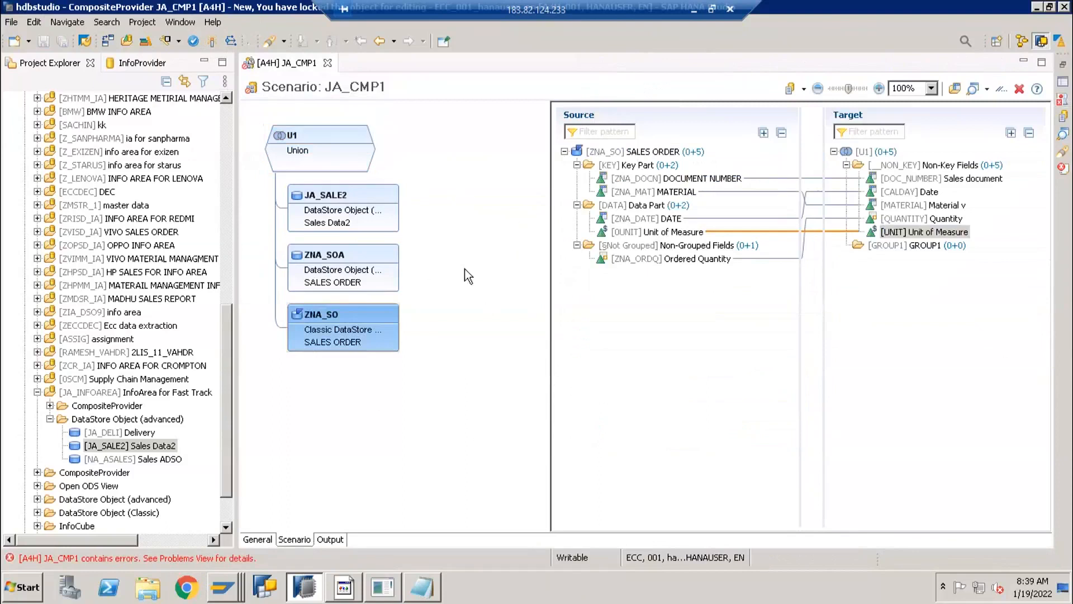
{"action": "mouse_move", "coordinate": [364, 325]}
{"action": "left_click", "coordinate": [677, 259]}
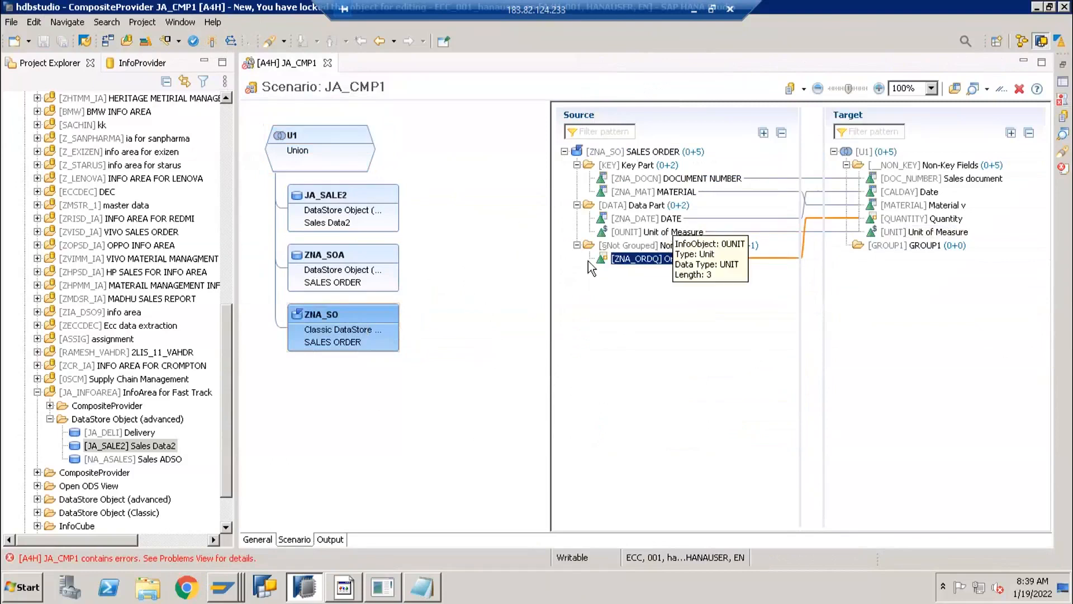
Examine the output properties of UNIT and QUANTITY in JA_CMP1, including the association options available for QUANTITY.
{"action": "left_click", "coordinate": [322, 540]}
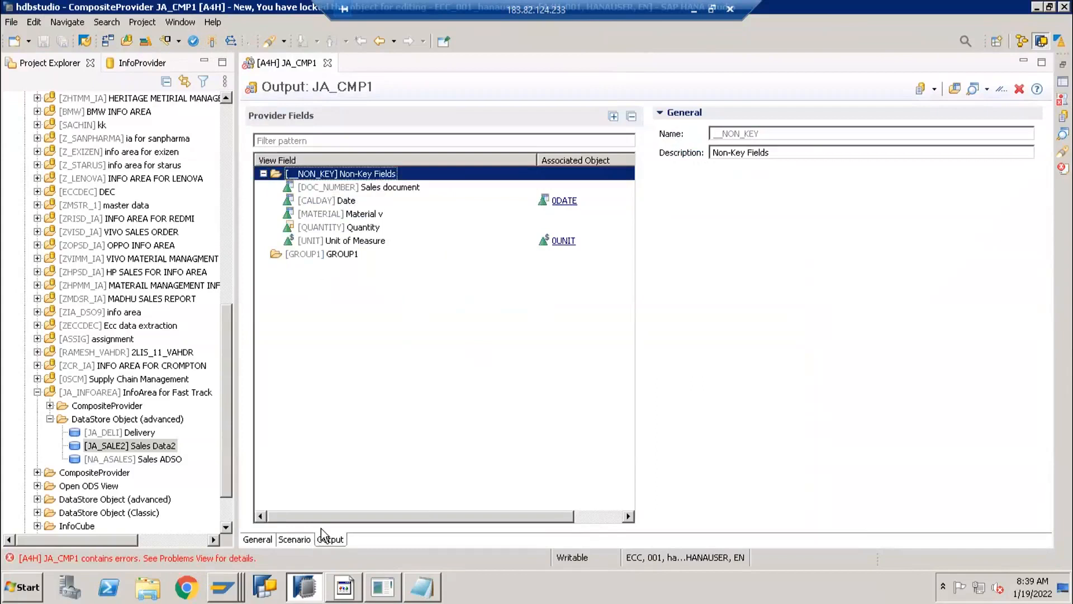
{"action": "left_click", "coordinate": [357, 241]}
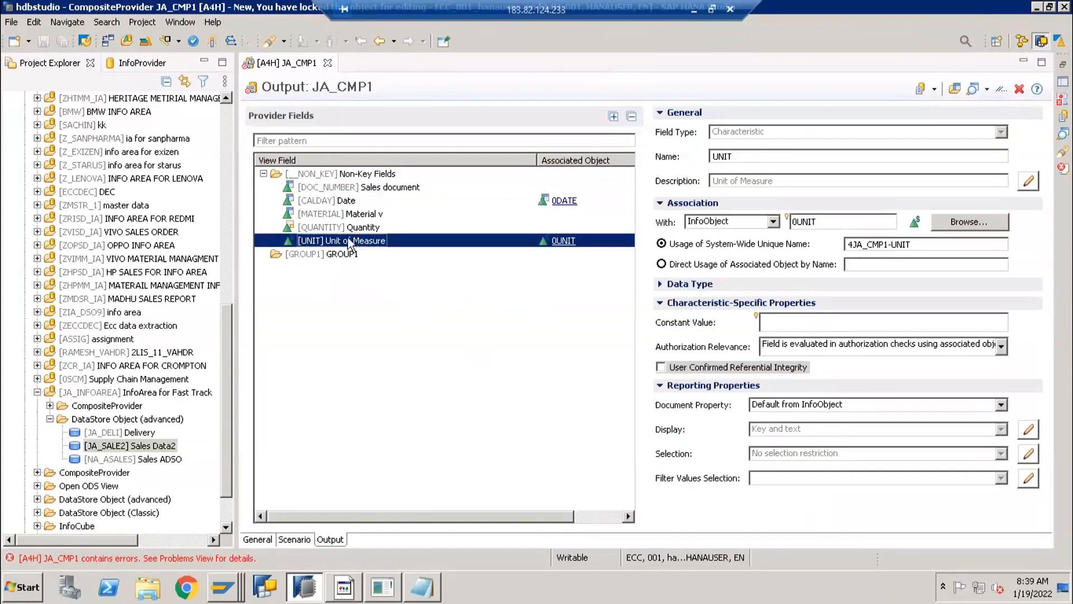
{"action": "left_click", "coordinate": [341, 227]}
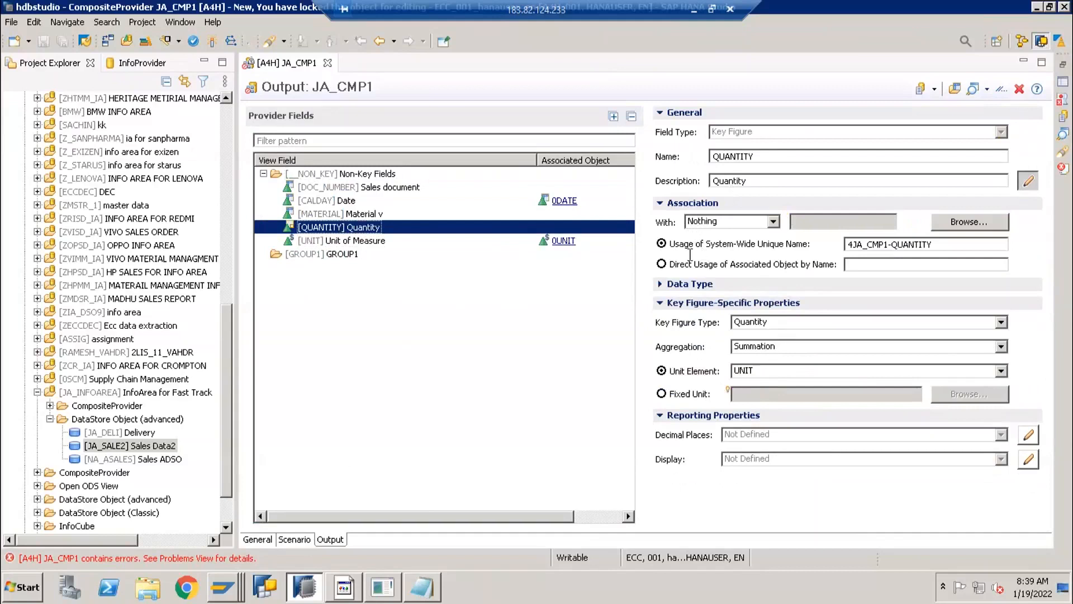
{"action": "left_click", "coordinate": [708, 222]}
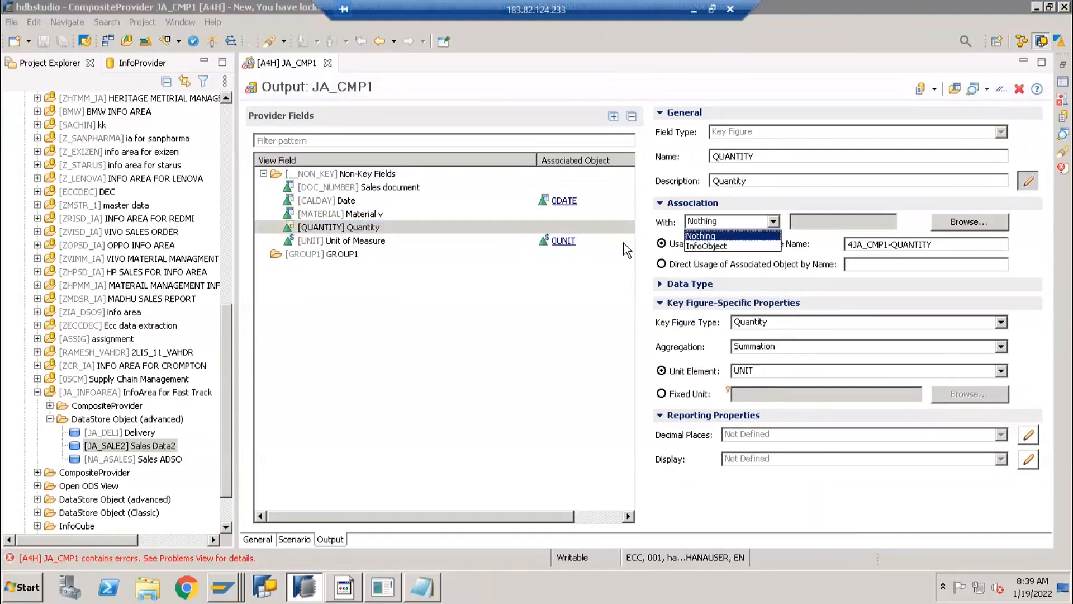
{"action": "left_click", "coordinate": [499, 339]}
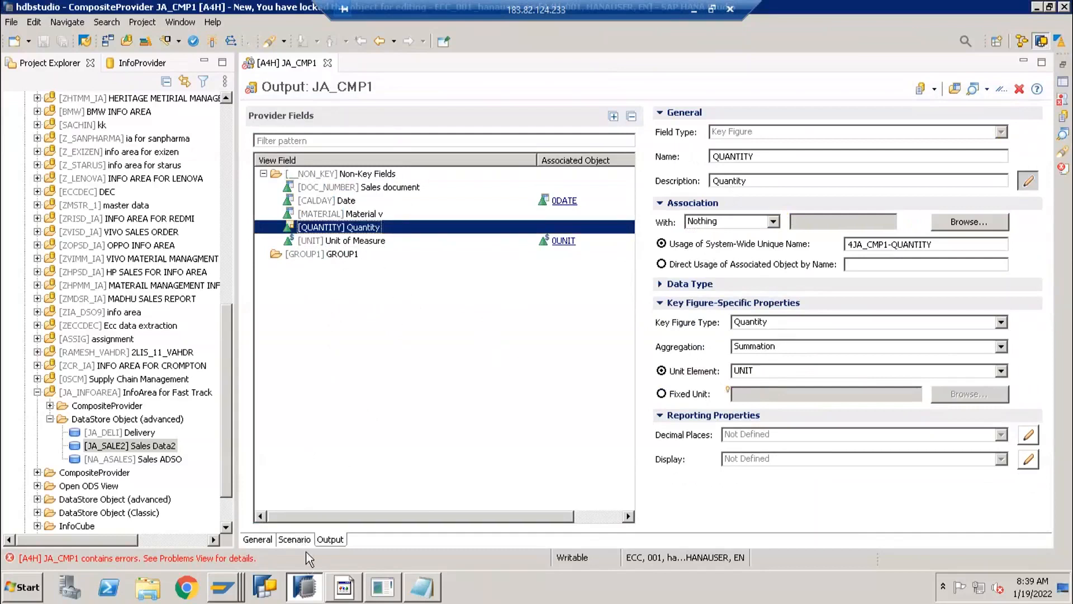
{"action": "left_click", "coordinate": [329, 540]}
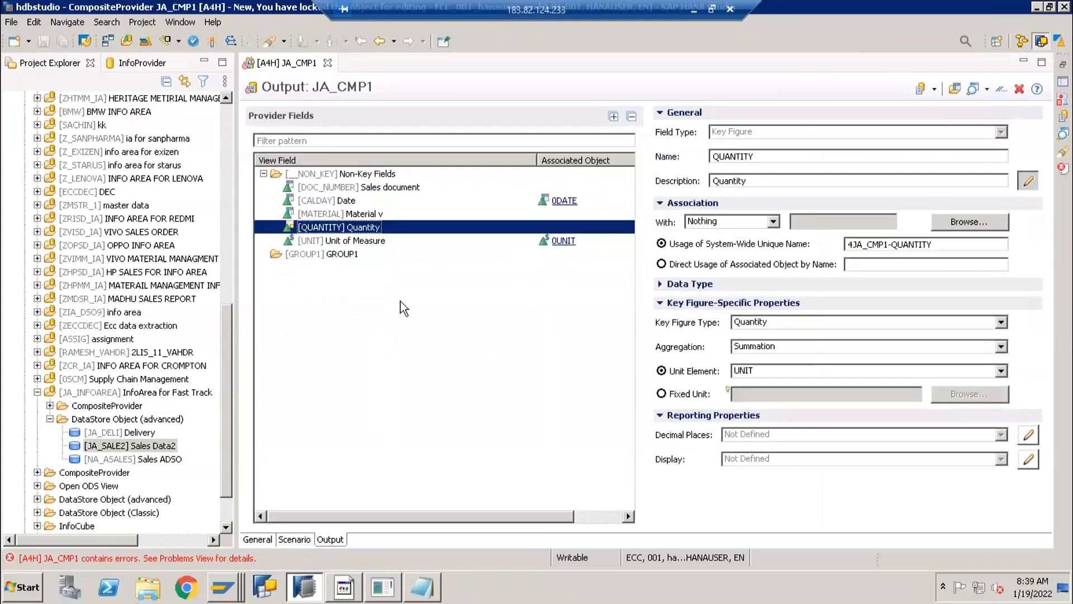
Go through the output fields from DOC_NUMBER to UNIT and compare their associations with the ZNA_SO mapping in the scenario.
{"action": "left_click", "coordinate": [343, 187]}
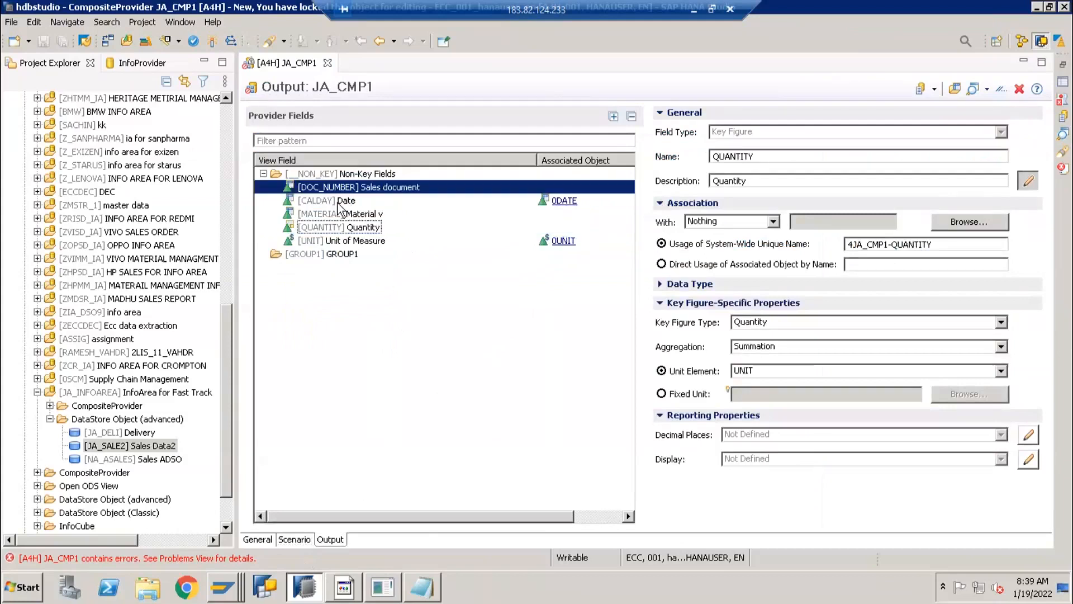
{"action": "key", "text": "Down"}
{"action": "key", "text": "Down"}
{"action": "key", "text": "Down"}
{"action": "key", "text": "Down"}
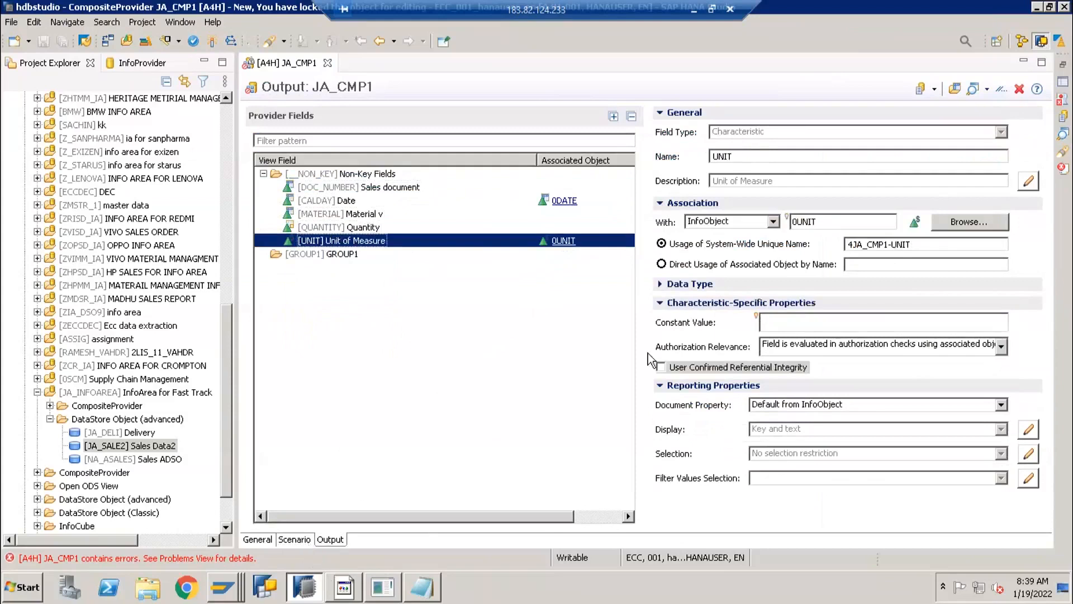
{"action": "left_click", "coordinate": [295, 540]}
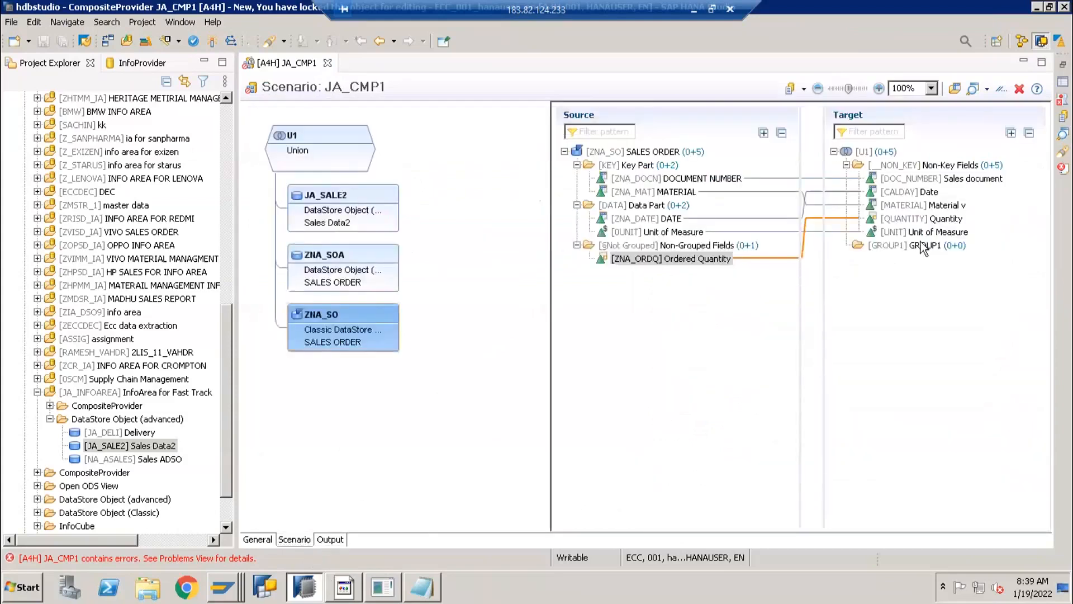
{"action": "left_click", "coordinate": [331, 539]}
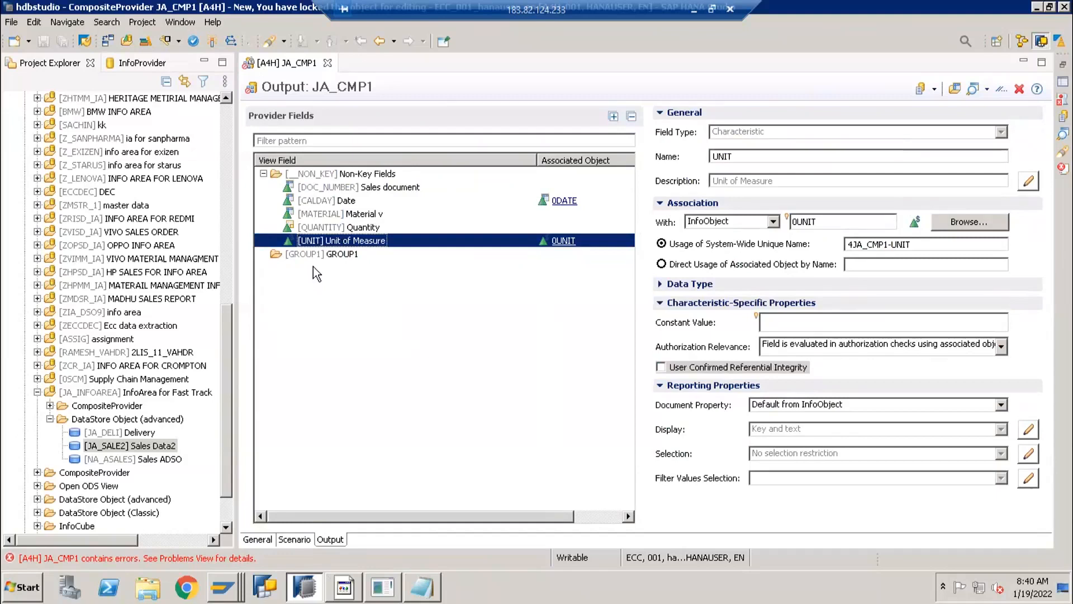
{"action": "left_click", "coordinate": [317, 189]}
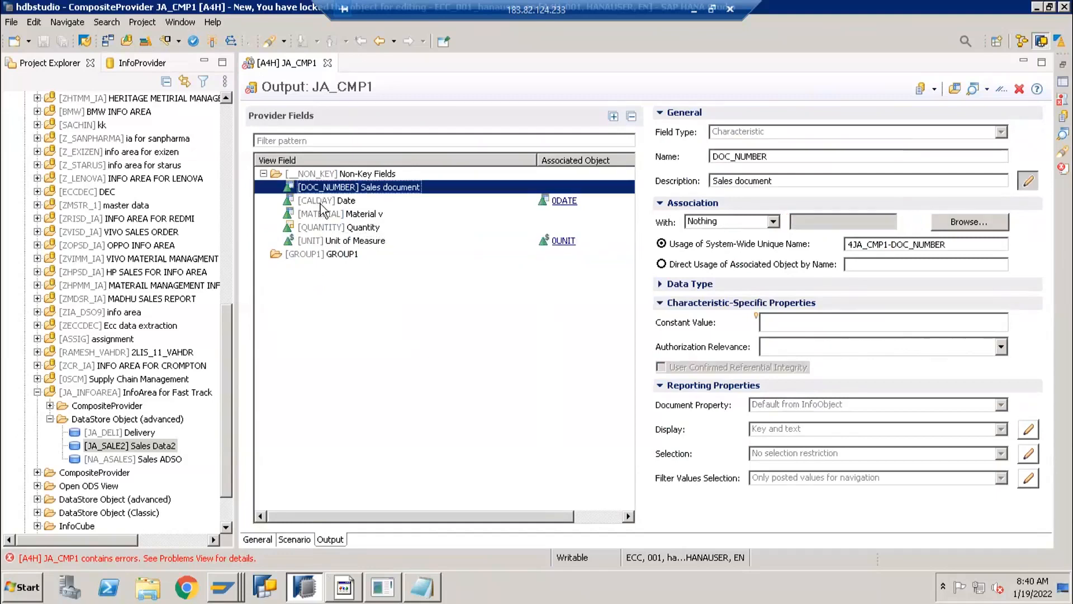
{"action": "left_click", "coordinate": [321, 214]}
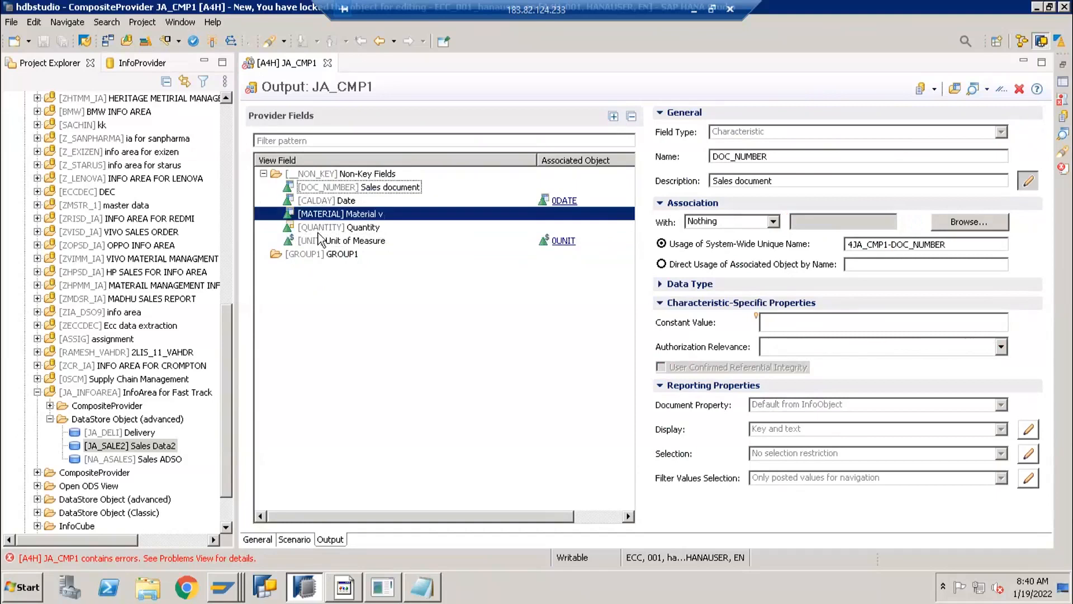
Examine the output properties of the JA_CMP1 fields from DOC_NUMBER to UNIT, including their associations and system-wide unique names.
{"action": "left_click", "coordinate": [322, 227]}
{"action": "left_click", "coordinate": [318, 244]}
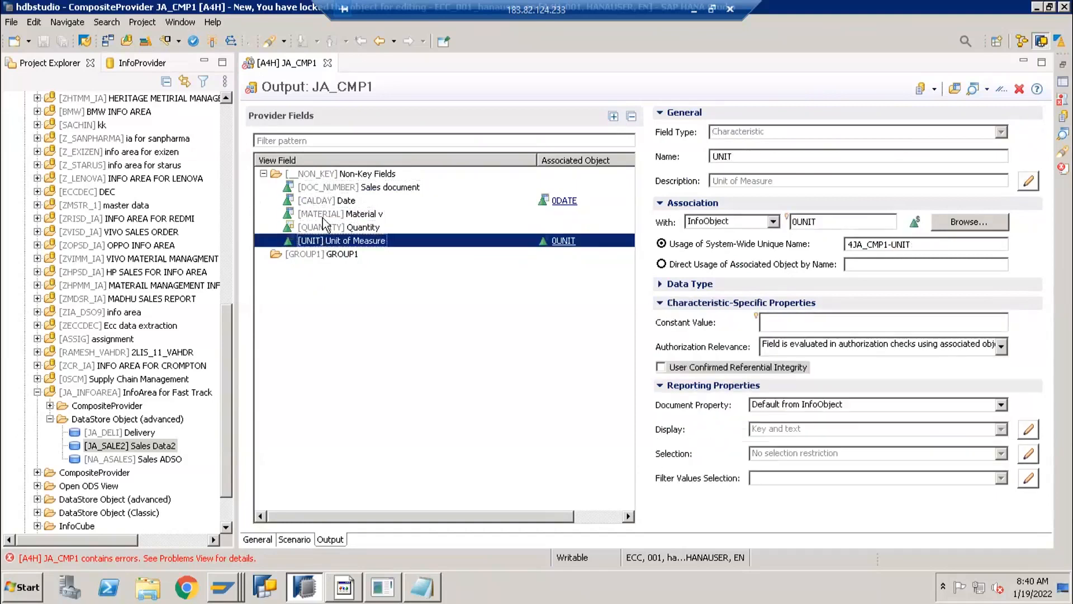
{"action": "left_click", "coordinate": [323, 189]}
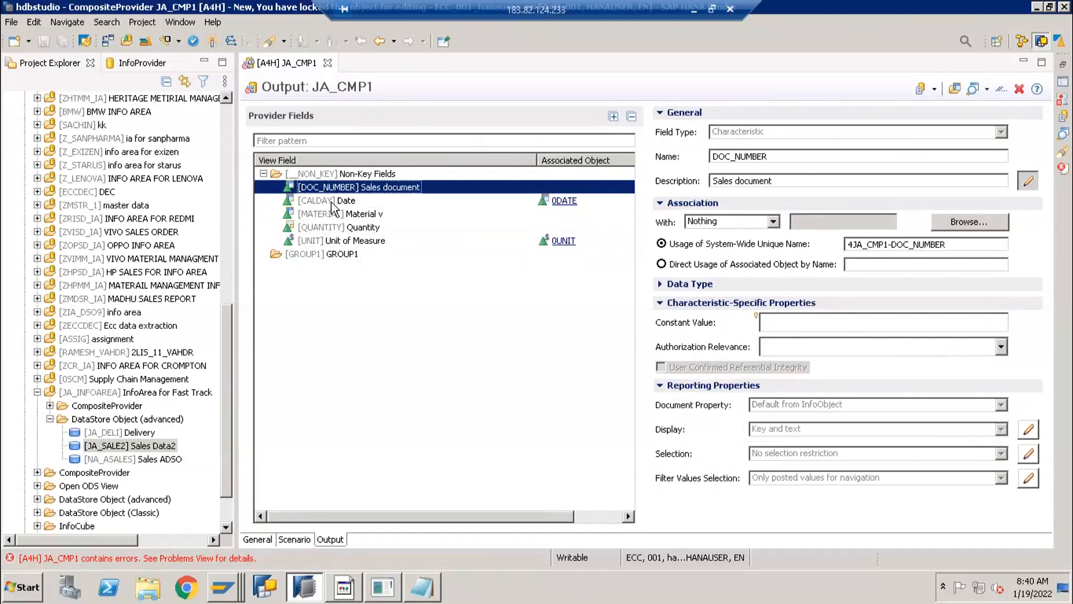
{"action": "left_click", "coordinate": [331, 201]}
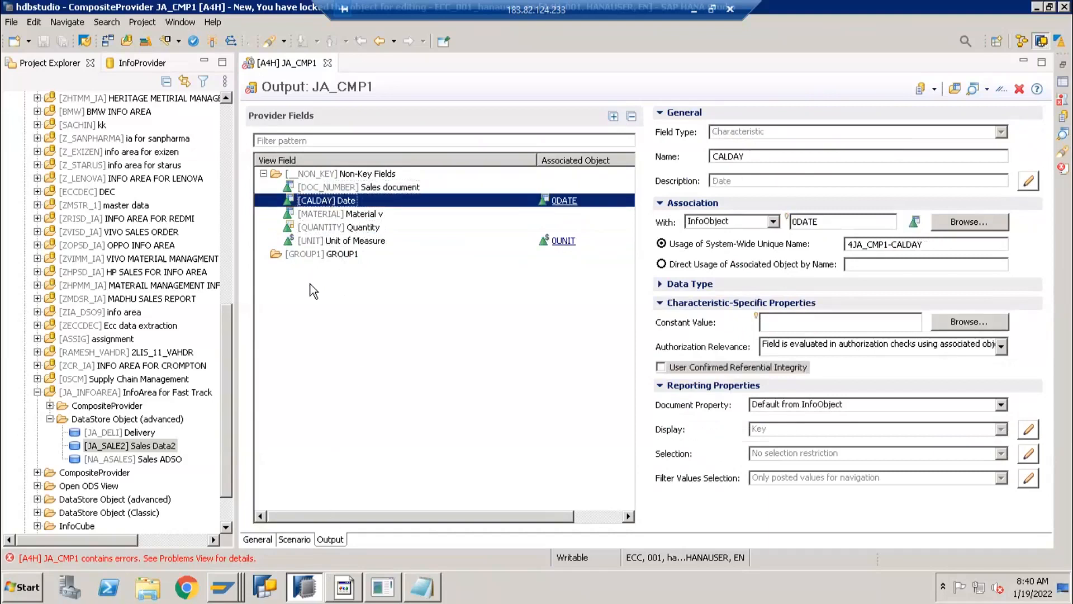
{"action": "left_click", "coordinate": [311, 215]}
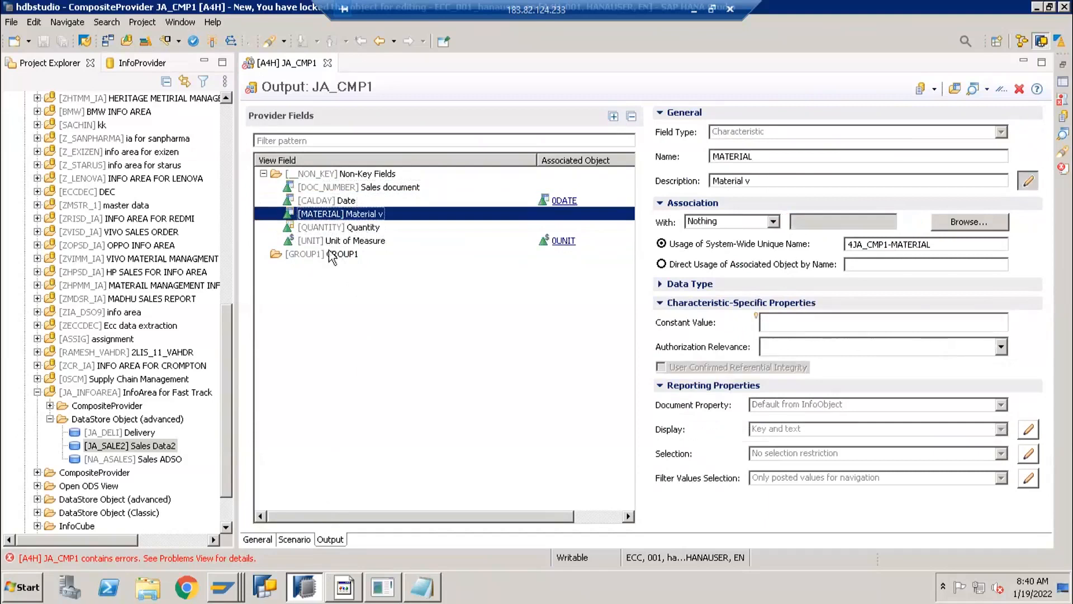
{"action": "left_click", "coordinate": [330, 241]}
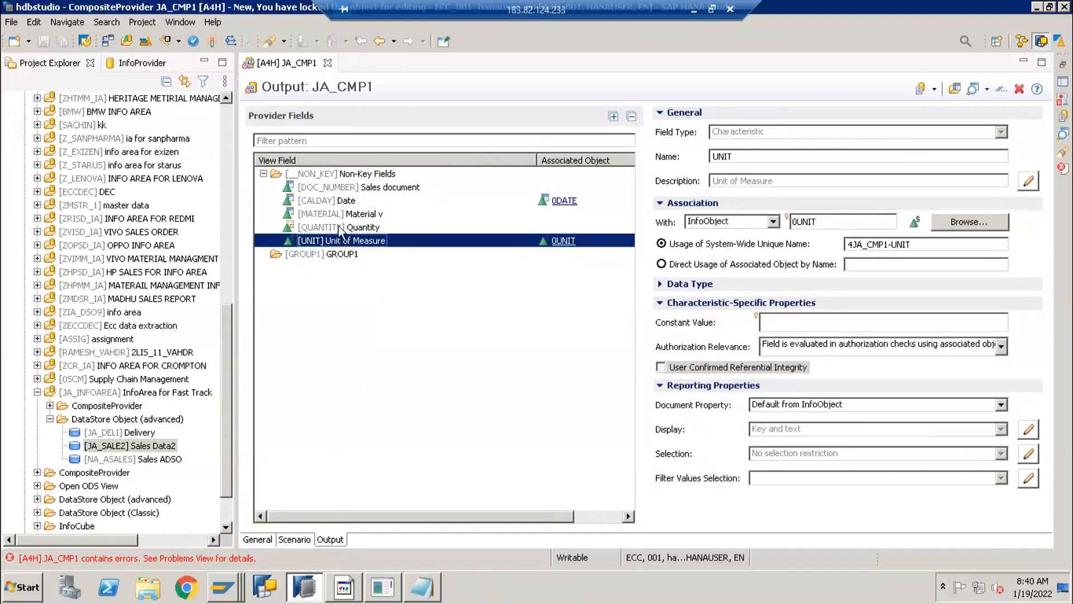
{"action": "key", "text": "Up"}
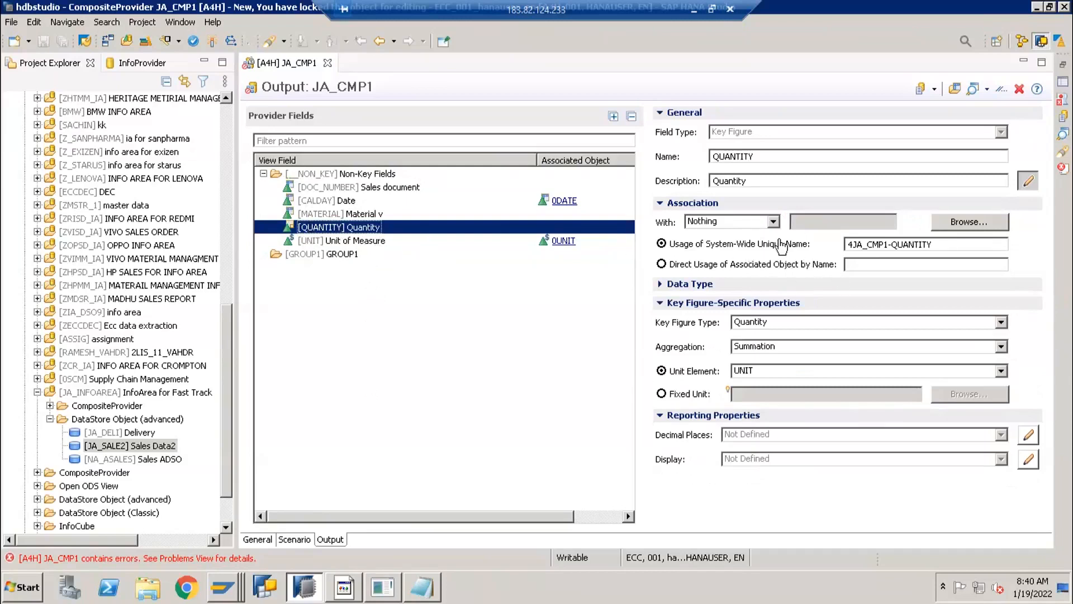
{"action": "left_click", "coordinate": [903, 246]}
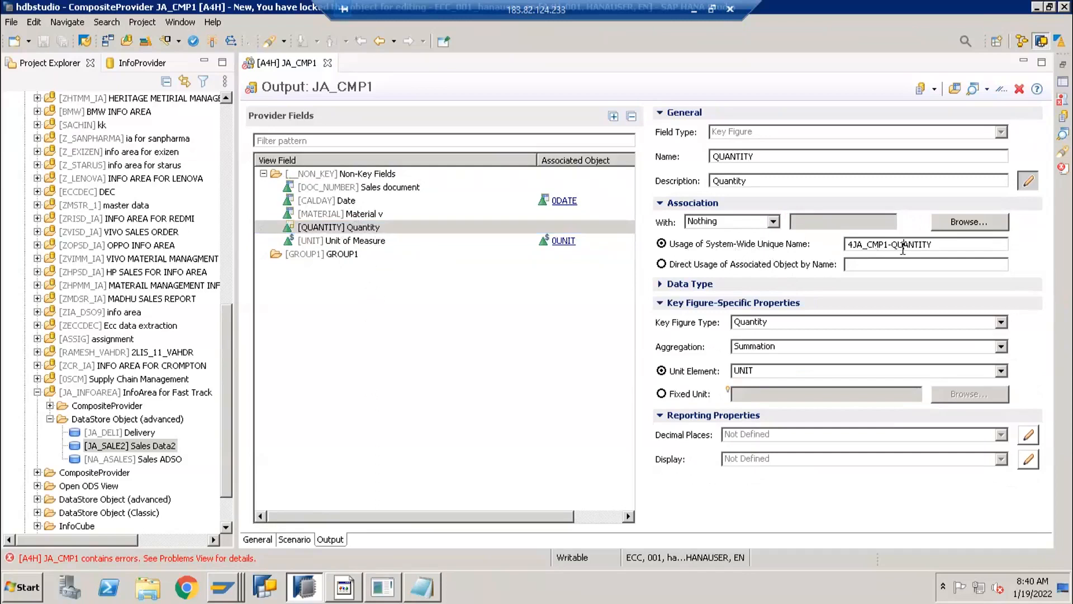
Associate the QUANTITY output field with InfoObject 0QUANTITY and set it to direct usage of the associated object by name.
{"action": "left_click", "coordinate": [310, 230]}
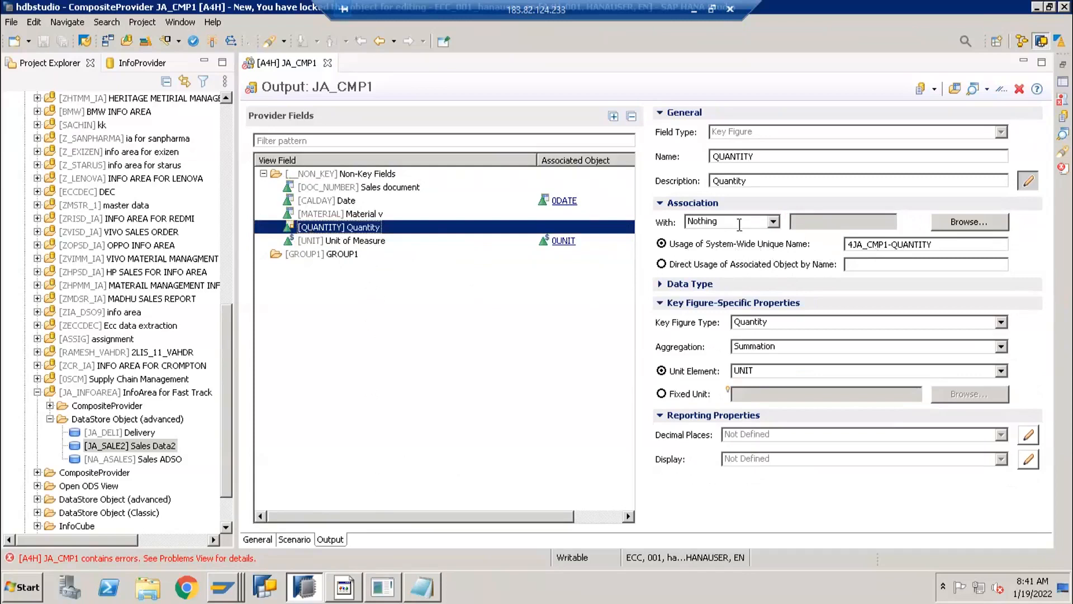
{"action": "left_click", "coordinate": [757, 222]}
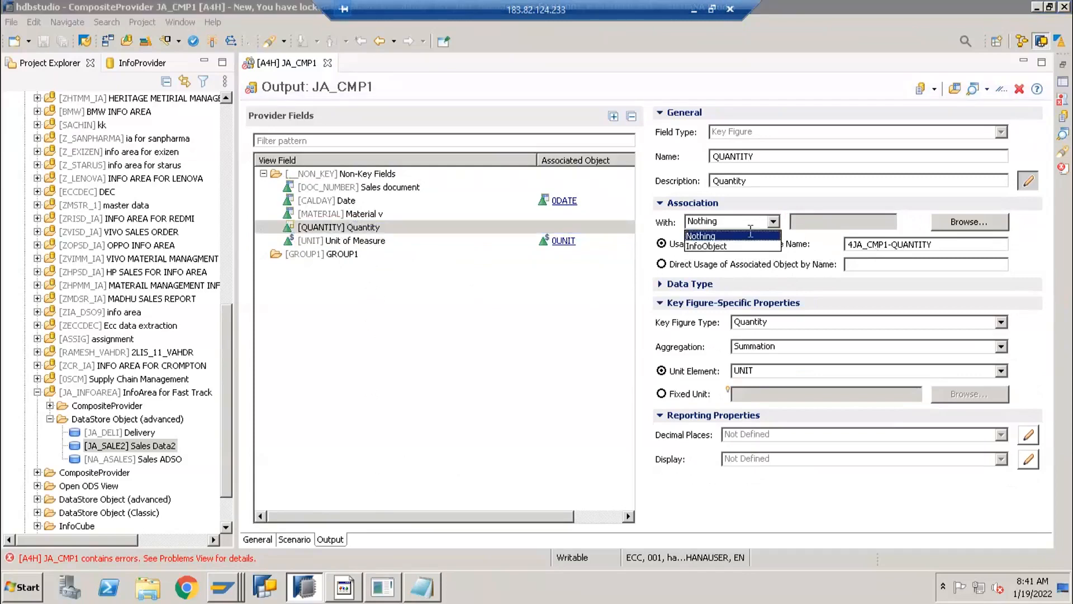
{"action": "left_click", "coordinate": [713, 247]}
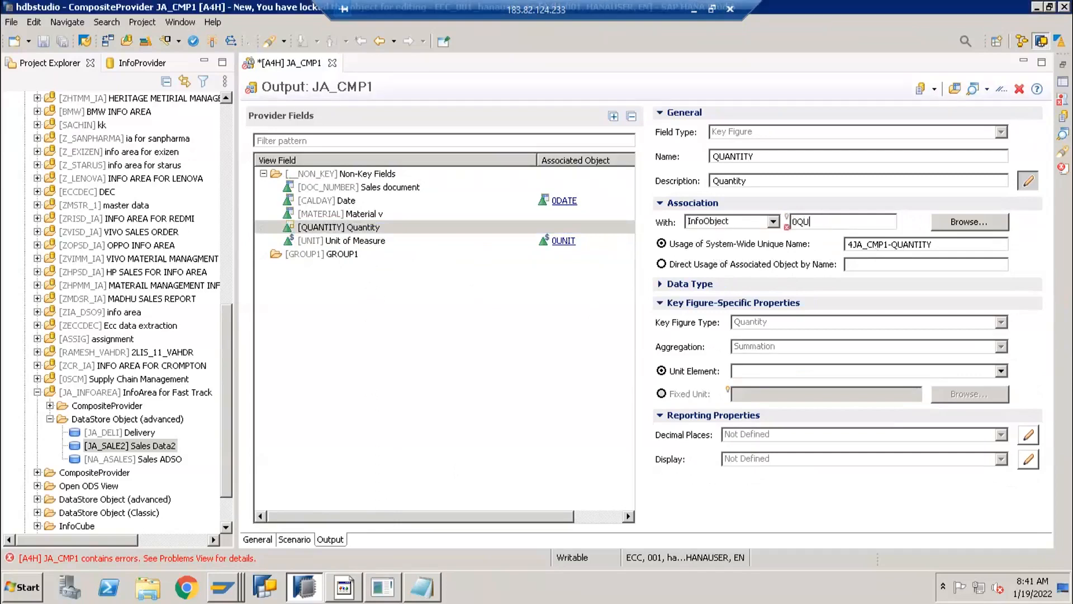
{"action": "key", "text": "BackSpace"}
{"action": "key", "text": "BackSpace"}
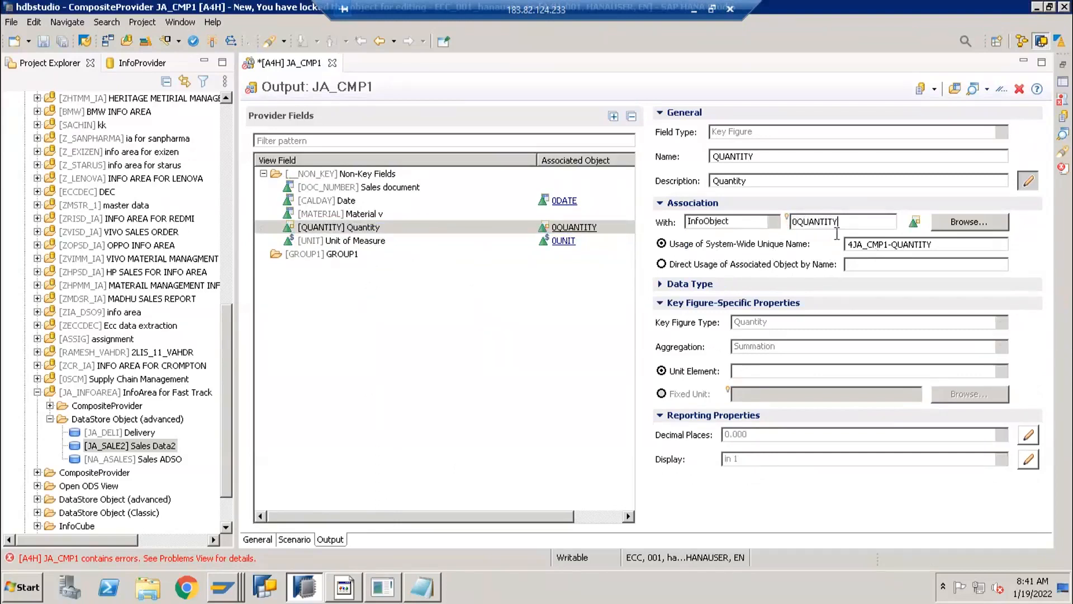
{"action": "left_click", "coordinate": [700, 266]}
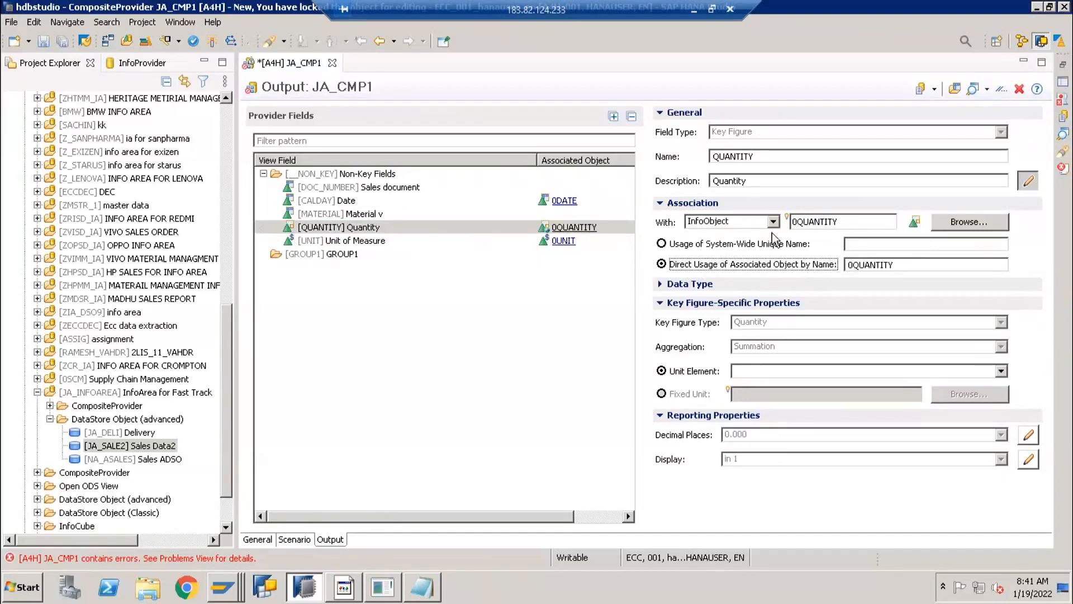
{"action": "left_click", "coordinate": [793, 370]}
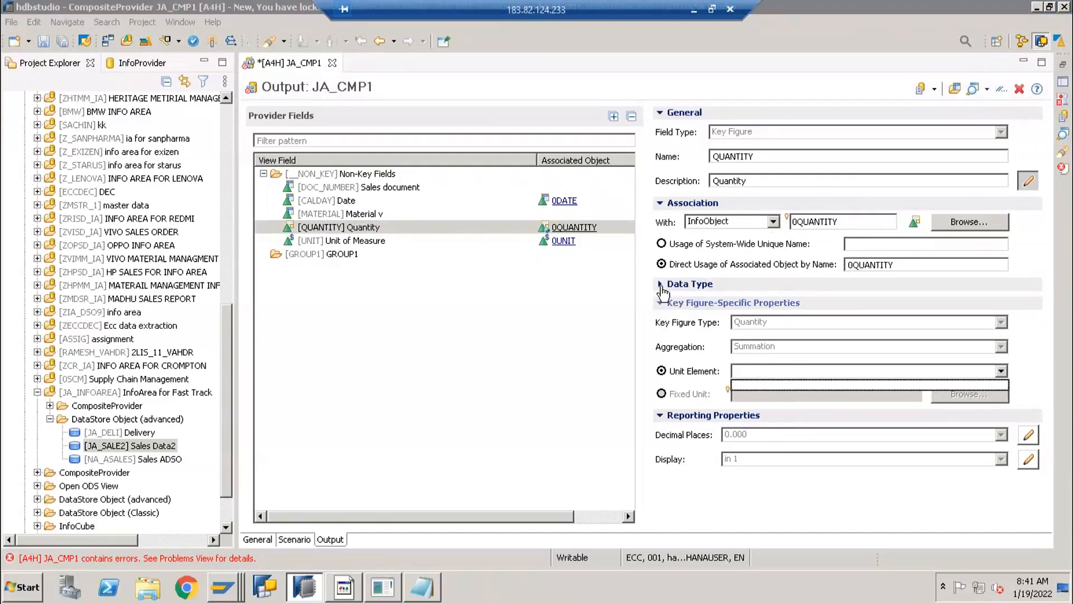
{"action": "left_click", "coordinate": [661, 287]}
{"action": "left_click", "coordinate": [662, 288]}
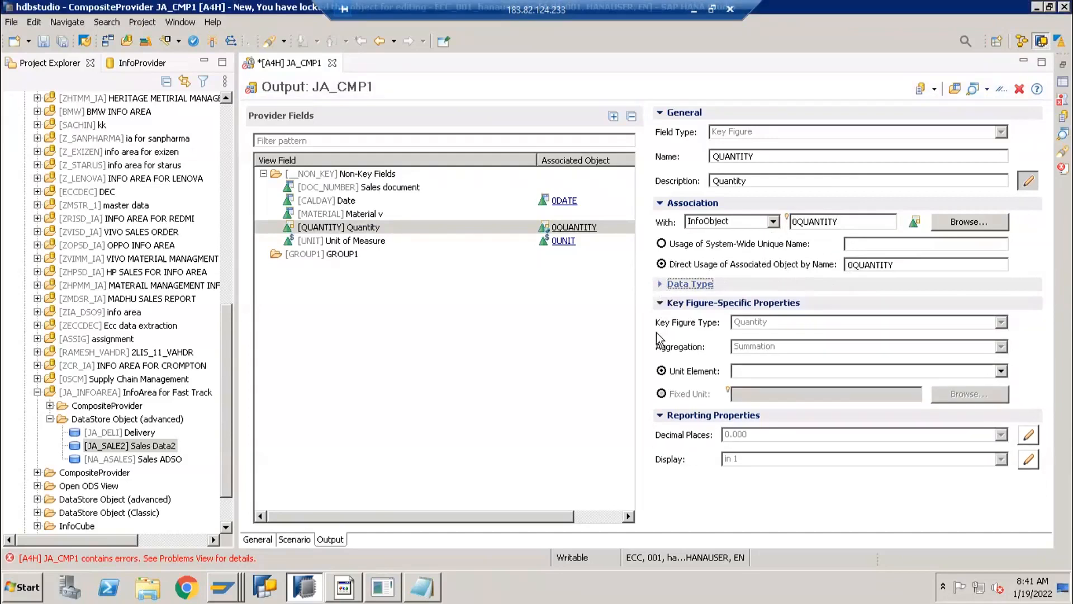
Set the UNIT output field to direct usage of its associated object 0UNIT, and check the unit element of QUANTITY.
{"action": "left_click", "coordinate": [315, 242]}
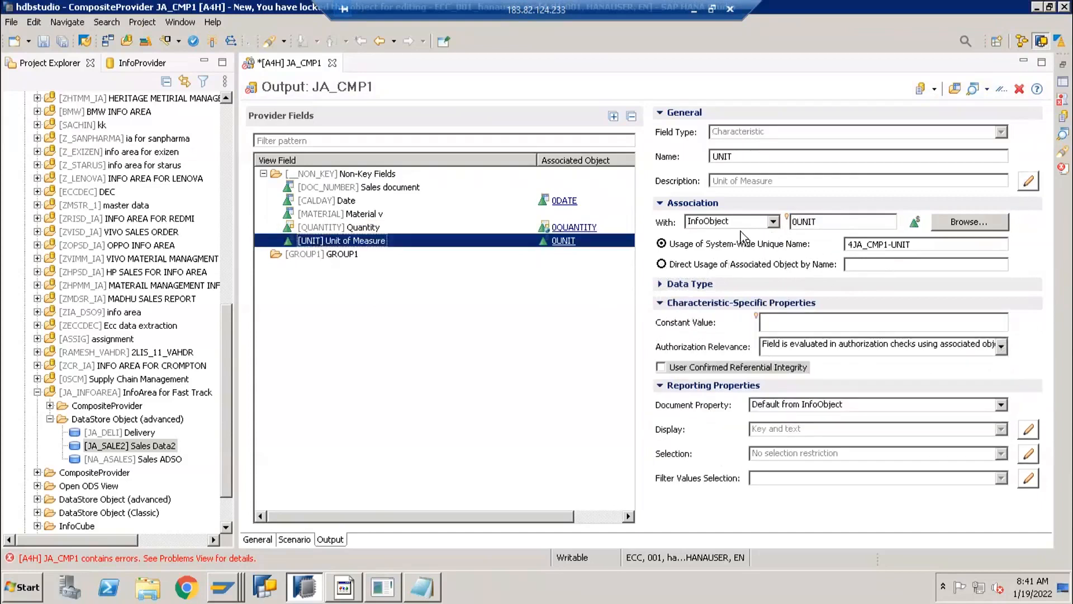
{"action": "left_click", "coordinate": [691, 268]}
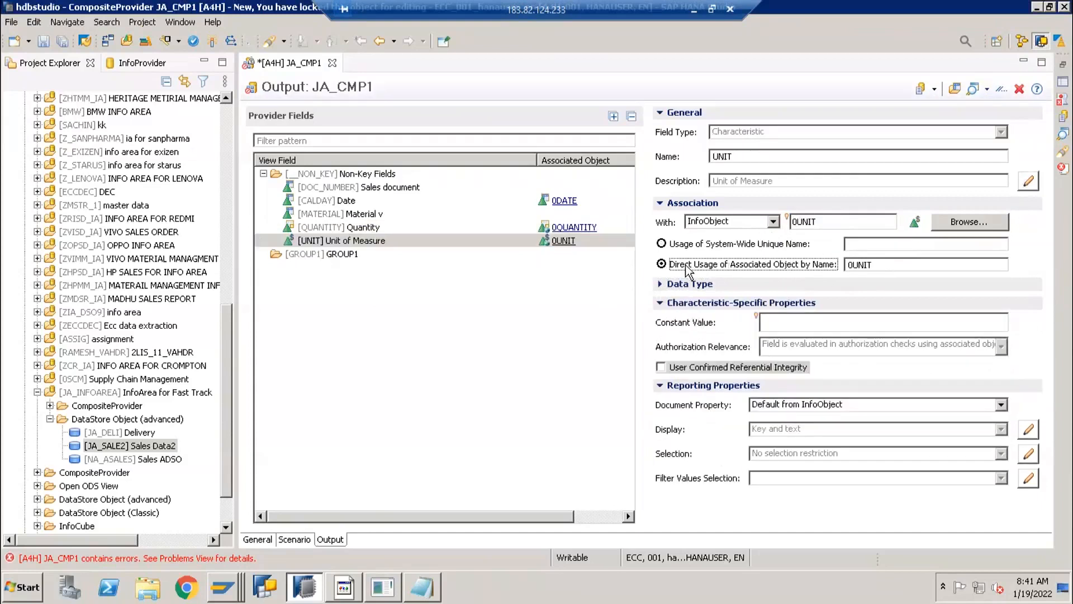
{"action": "left_click", "coordinate": [347, 229]}
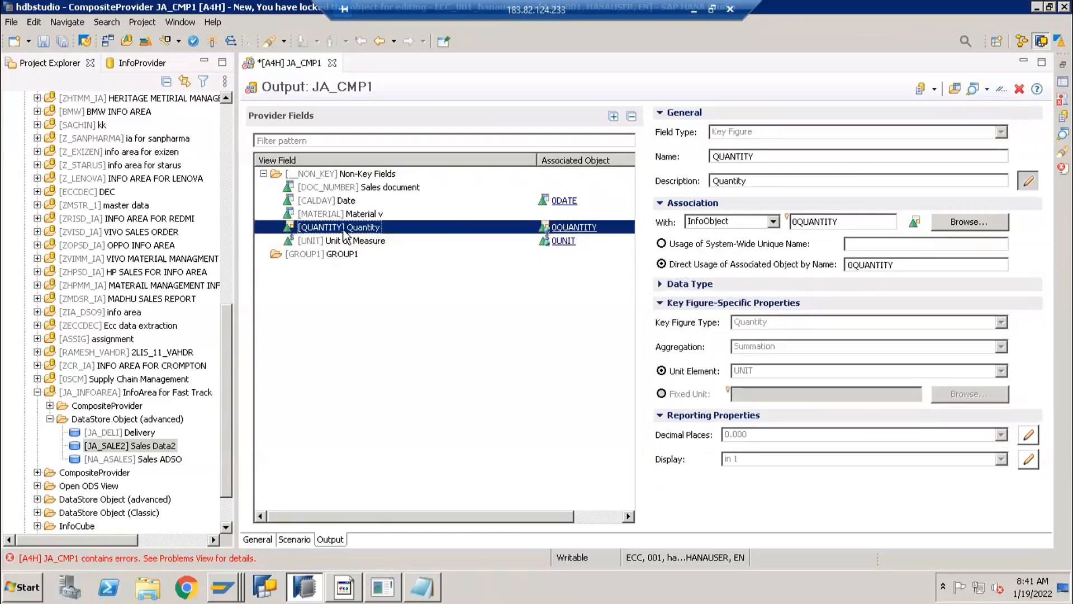
Try to activate JA_CMP1 with the direct-usage associations, and check the ZNA_ORDQ assignment in the ZNA_SO mapping.
{"action": "left_click", "coordinate": [213, 42]}
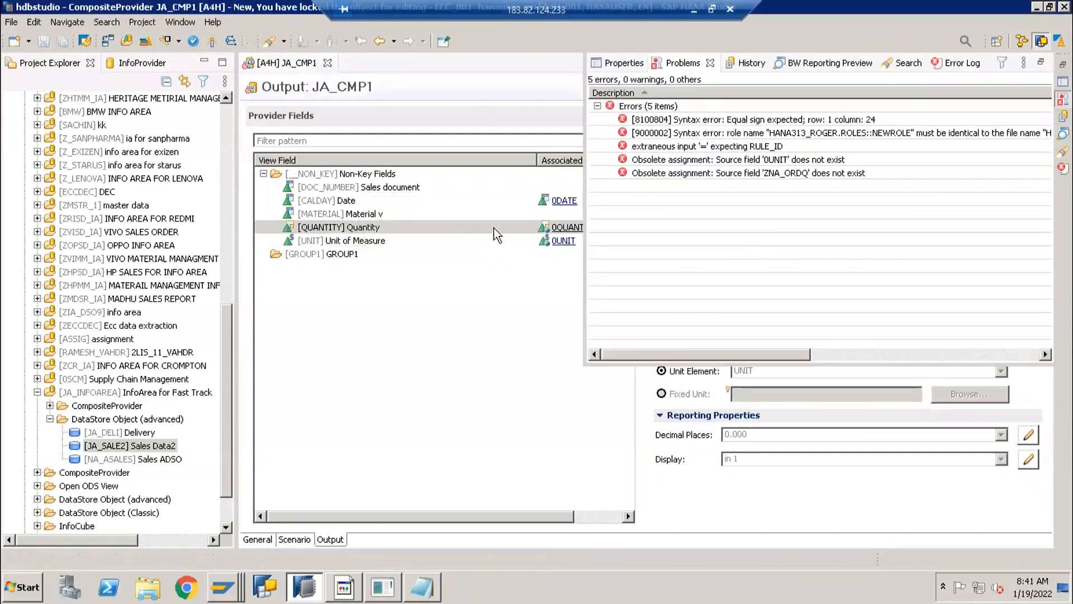
{"action": "left_click", "coordinate": [481, 305]}
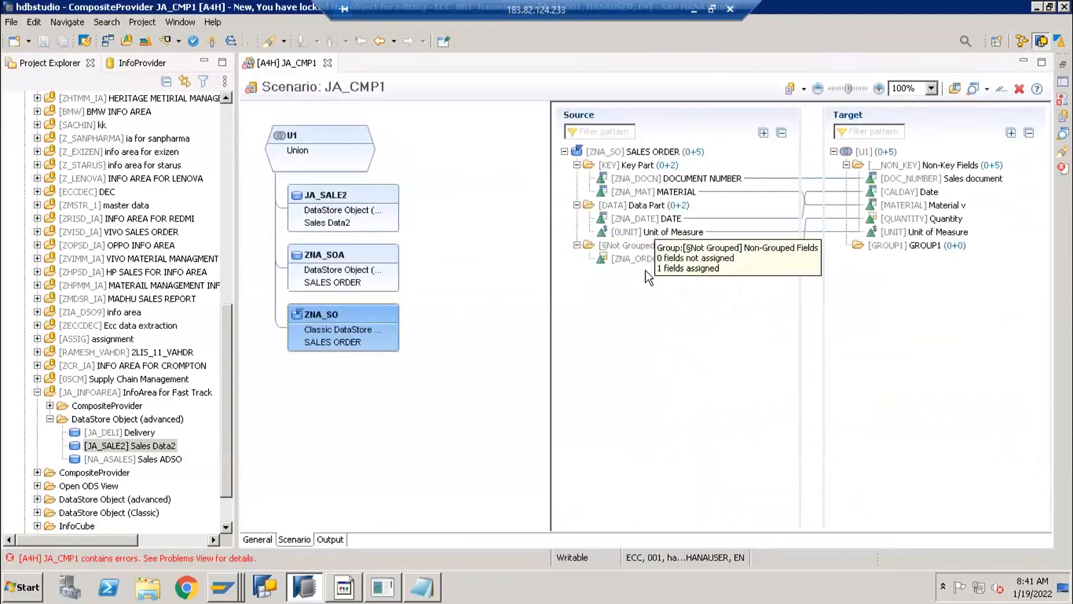
{"action": "left_click", "coordinate": [620, 258]}
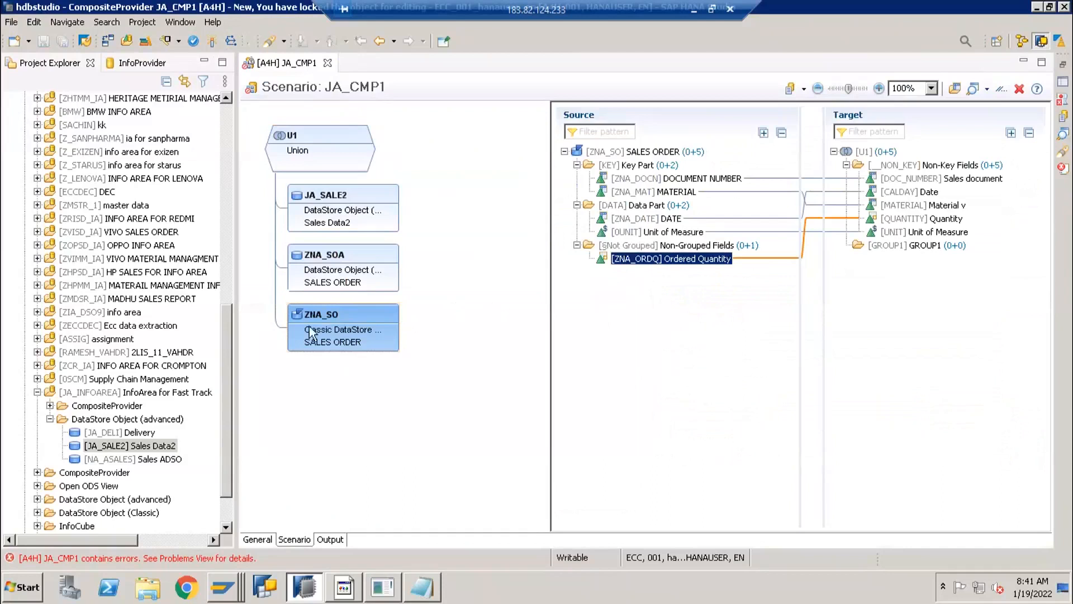
{"action": "right_click", "coordinate": [336, 315]}
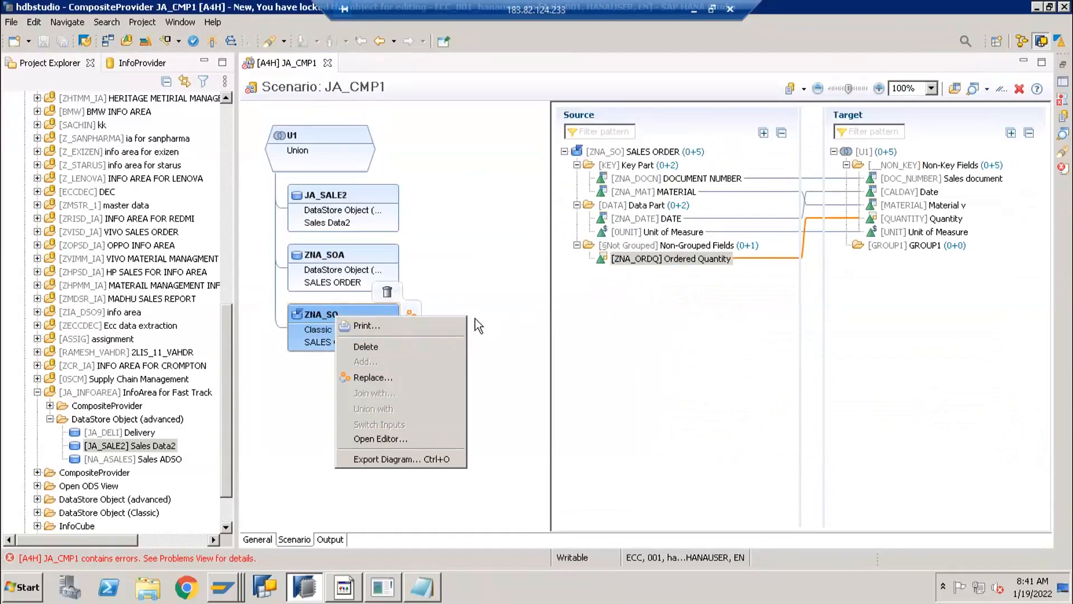
{"action": "left_click", "coordinate": [311, 317]}
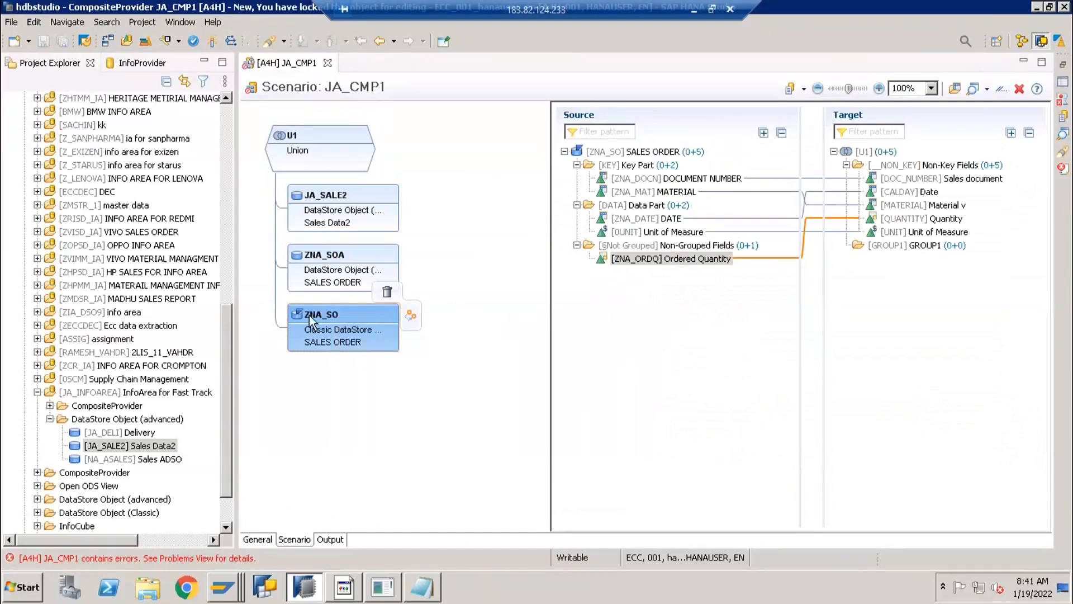
Switch to SAP GUI and examine the fields of DataStore object ZNA_SO and the details of characteristic ZNA_QUAN.
{"action": "left_click", "coordinate": [233, 590]}
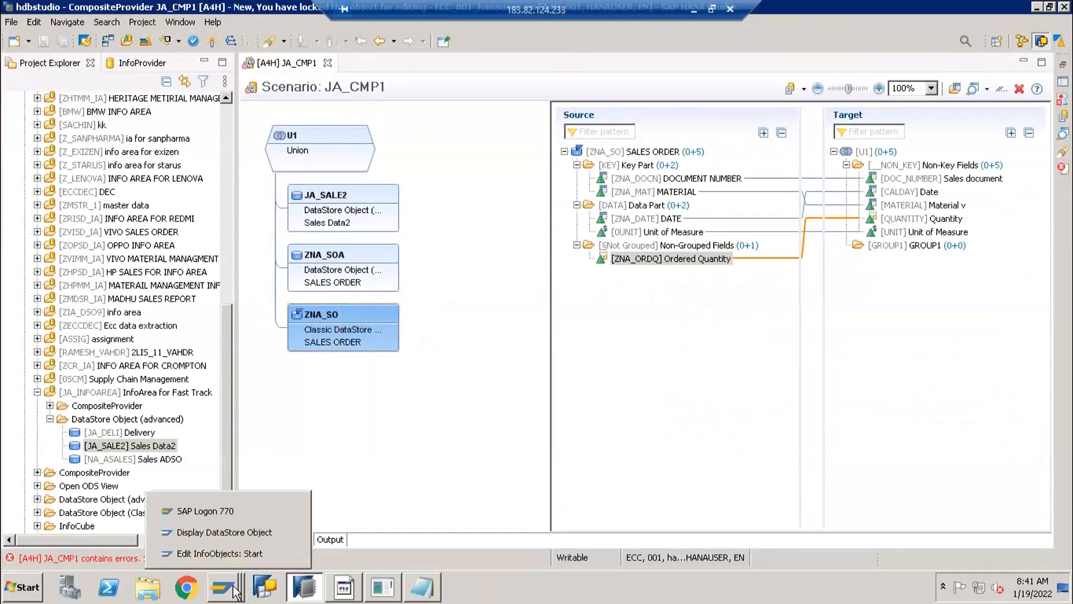
{"action": "left_click", "coordinate": [220, 553]}
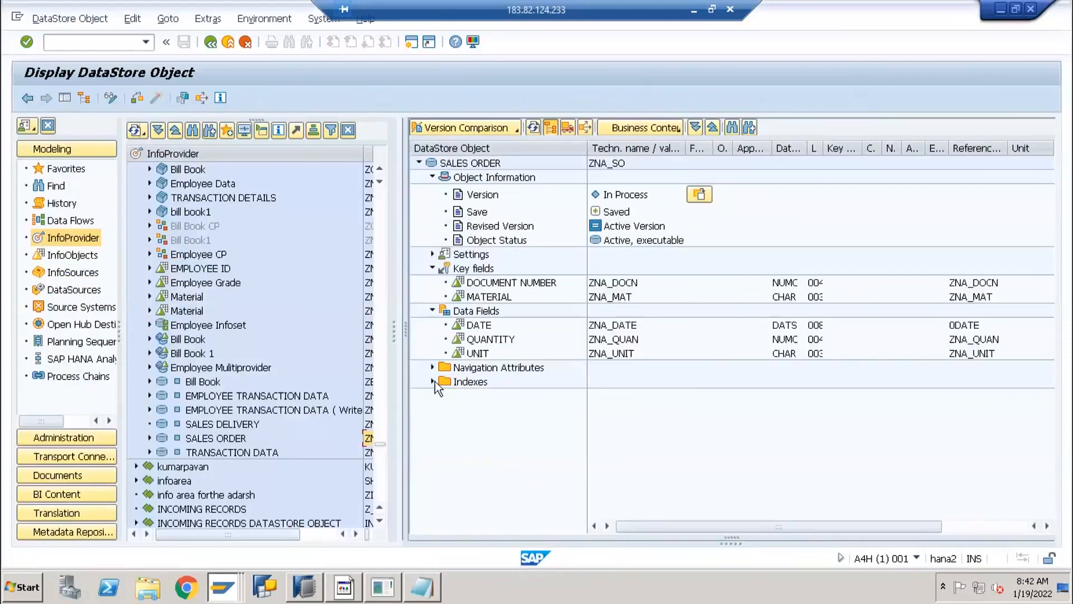
{"action": "double_click", "coordinate": [485, 339]}
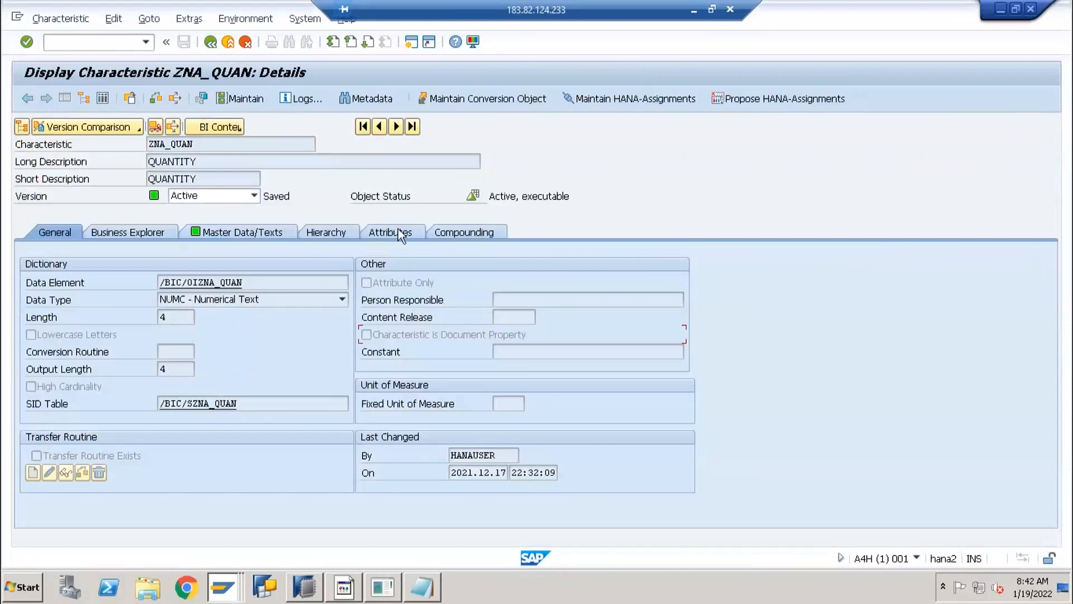
{"action": "left_click", "coordinate": [1001, 9]}
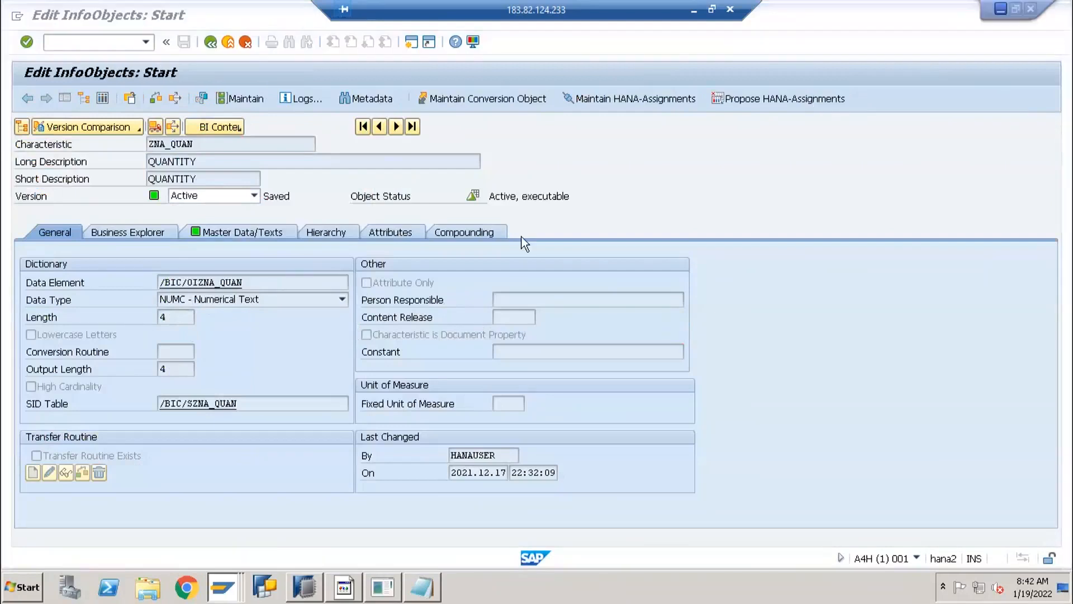
Switch back to SAP HANA Studio and delete the ZNA_SO provider from union U1 in JA_CMP1.
{"action": "left_click", "coordinate": [301, 585]}
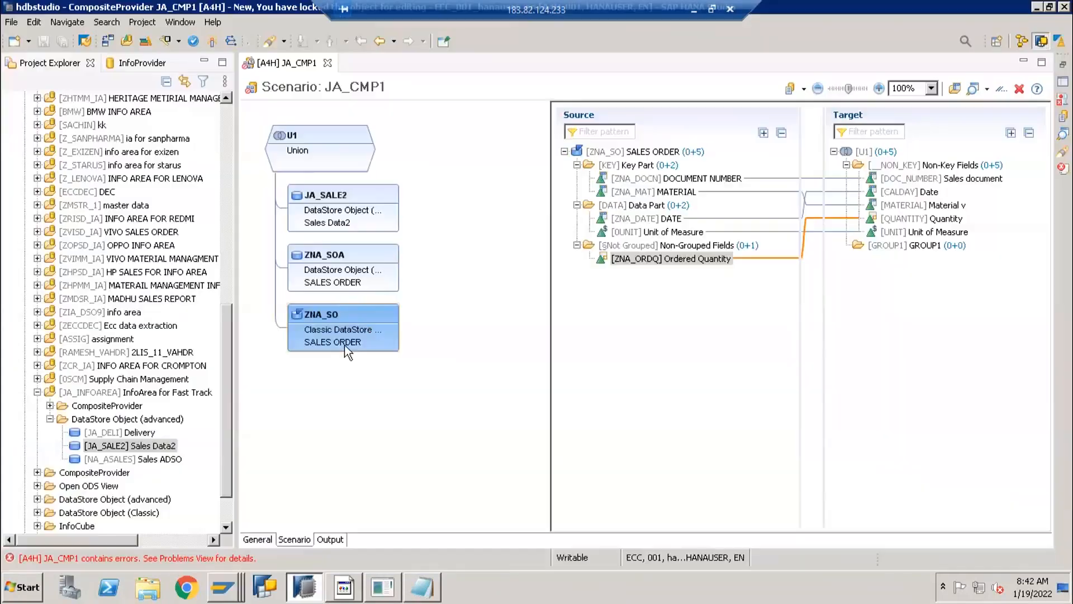
{"action": "right_click", "coordinate": [340, 318]}
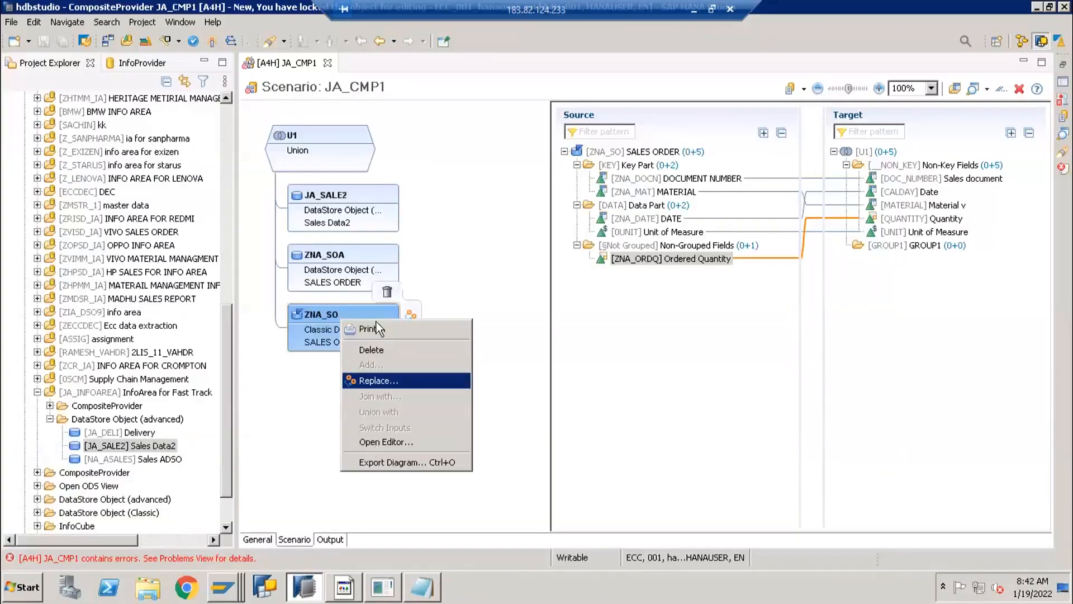
{"action": "left_click", "coordinate": [388, 293]}
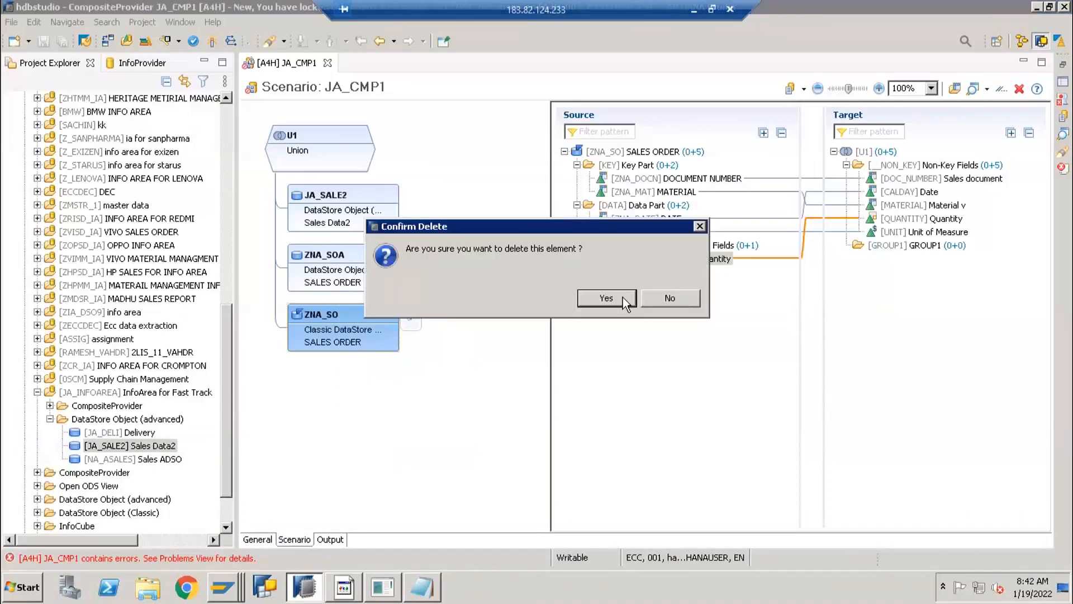
{"action": "left_click", "coordinate": [609, 297]}
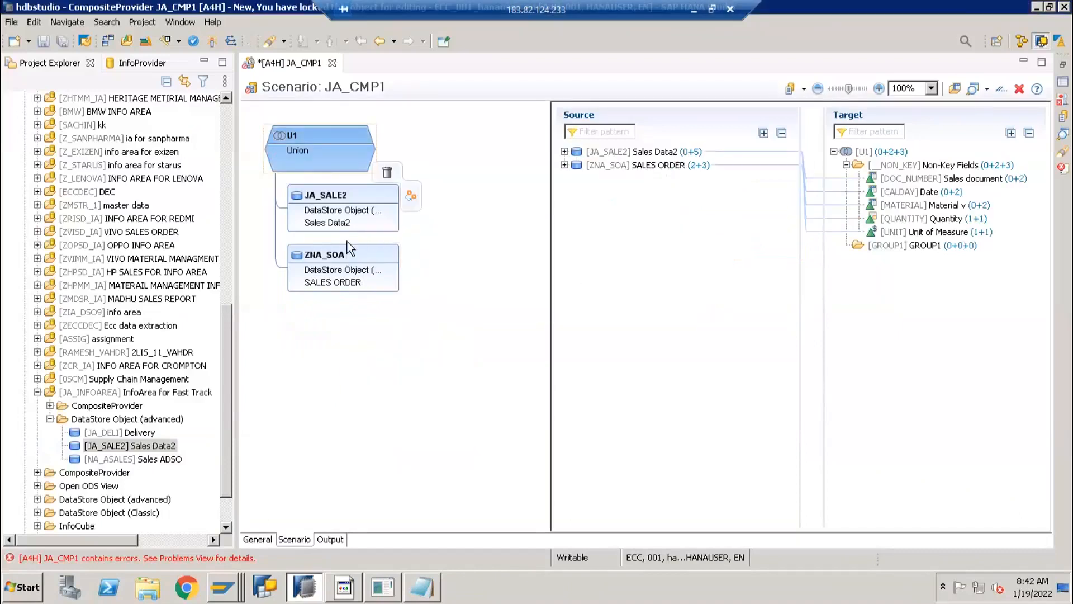
Check the field mappings of the remaining providers JA_SALE2 and ZNA_SOA, and activate JA_CMP1.
{"action": "left_click", "coordinate": [349, 224]}
{"action": "left_click", "coordinate": [352, 259]}
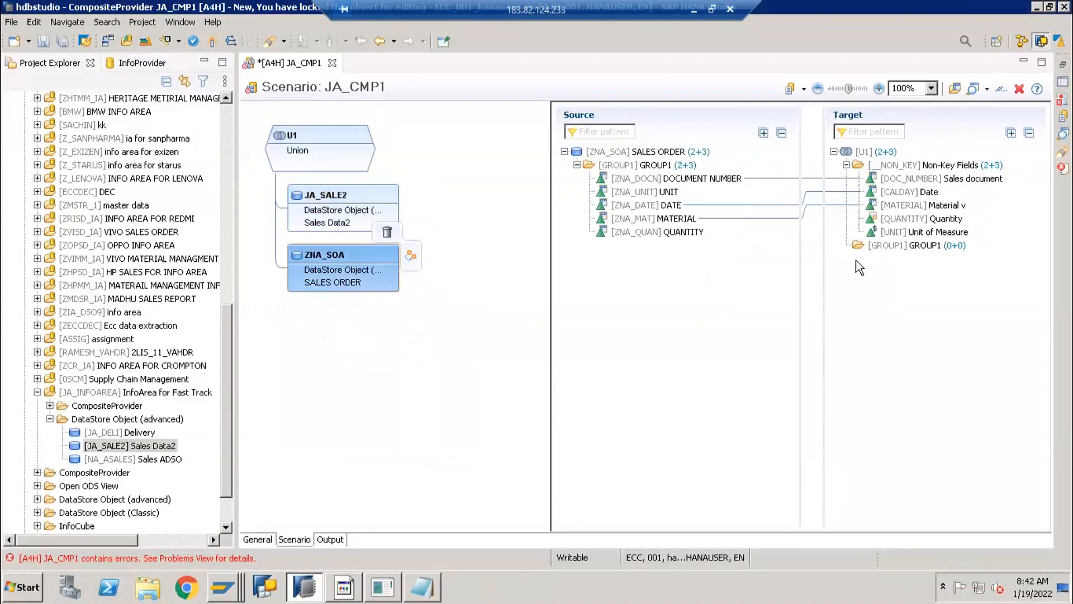
{"action": "left_click", "coordinate": [210, 43]}
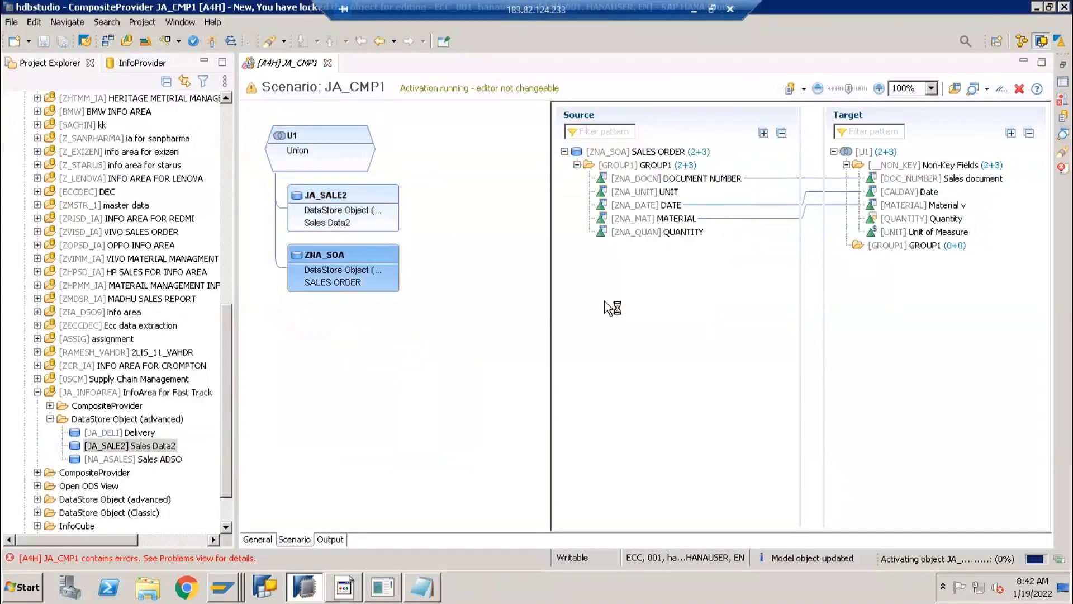
Check the MATERIAL output field of JA_CMP1, then switch to SAP GUI and examine the details of characteristic ZNA_MAT.
{"action": "left_click", "coordinate": [329, 540]}
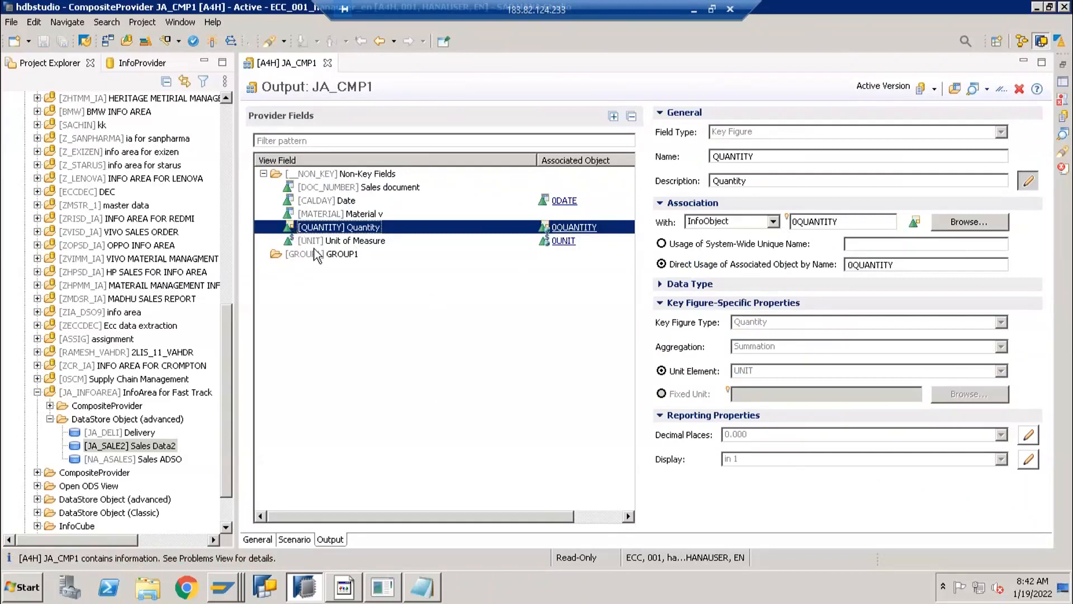
{"action": "left_click", "coordinate": [312, 216]}
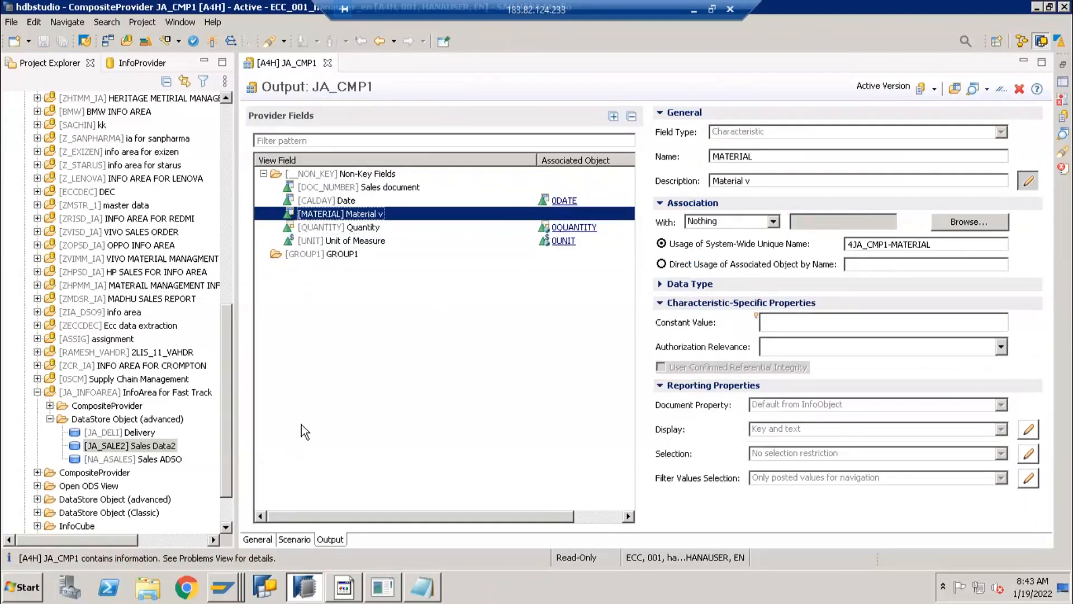
{"action": "left_click", "coordinate": [235, 593]}
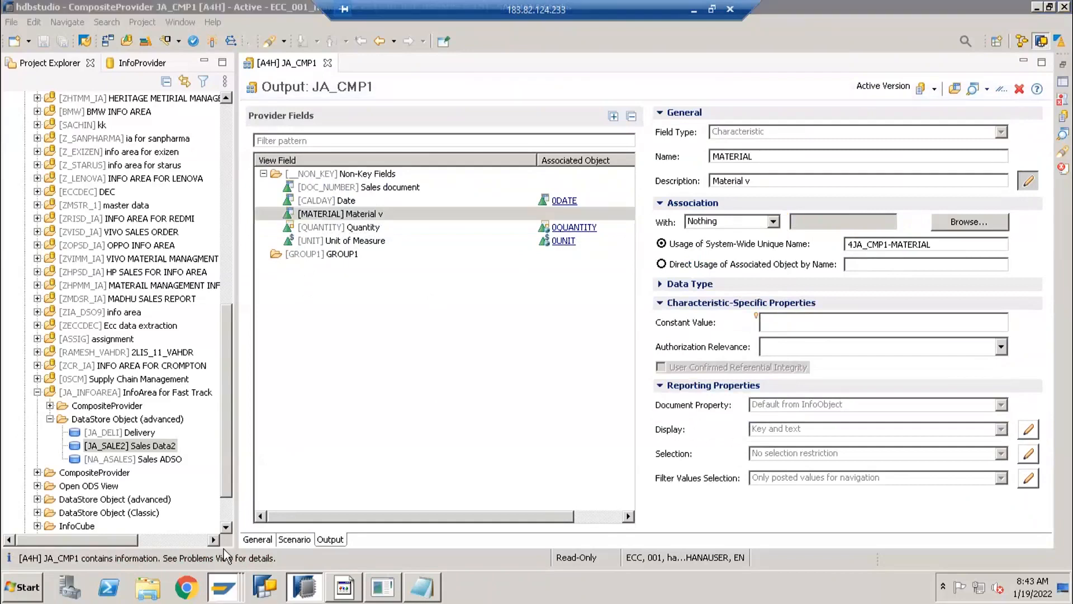
{"action": "left_click", "coordinate": [168, 532]}
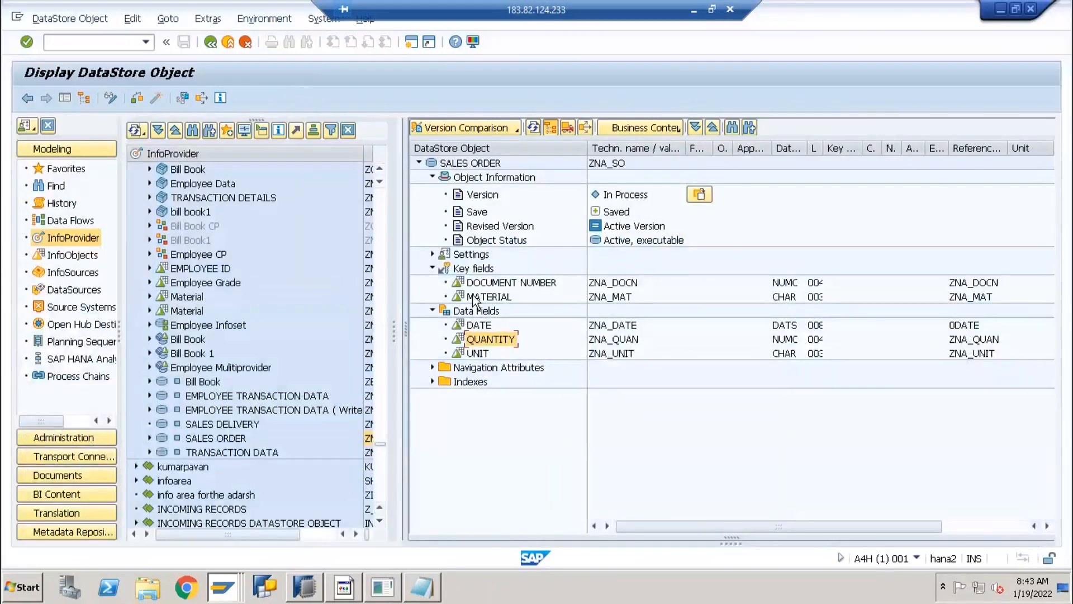
{"action": "left_click", "coordinate": [473, 297]}
{"action": "double_click", "coordinate": [473, 298]}
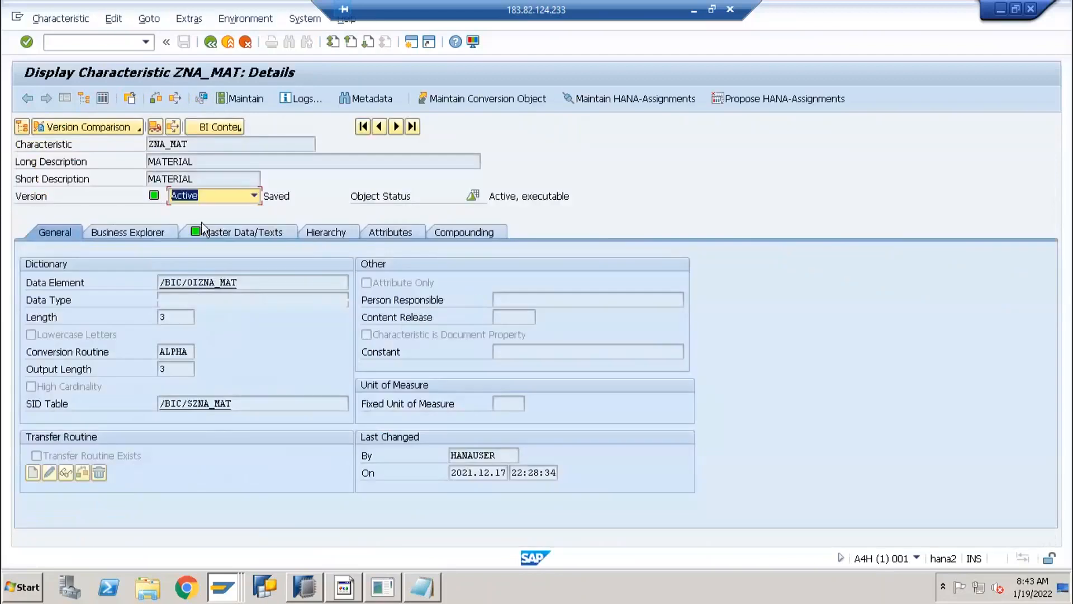
{"action": "left_click", "coordinate": [218, 229]}
{"action": "key", "text": "F3"}
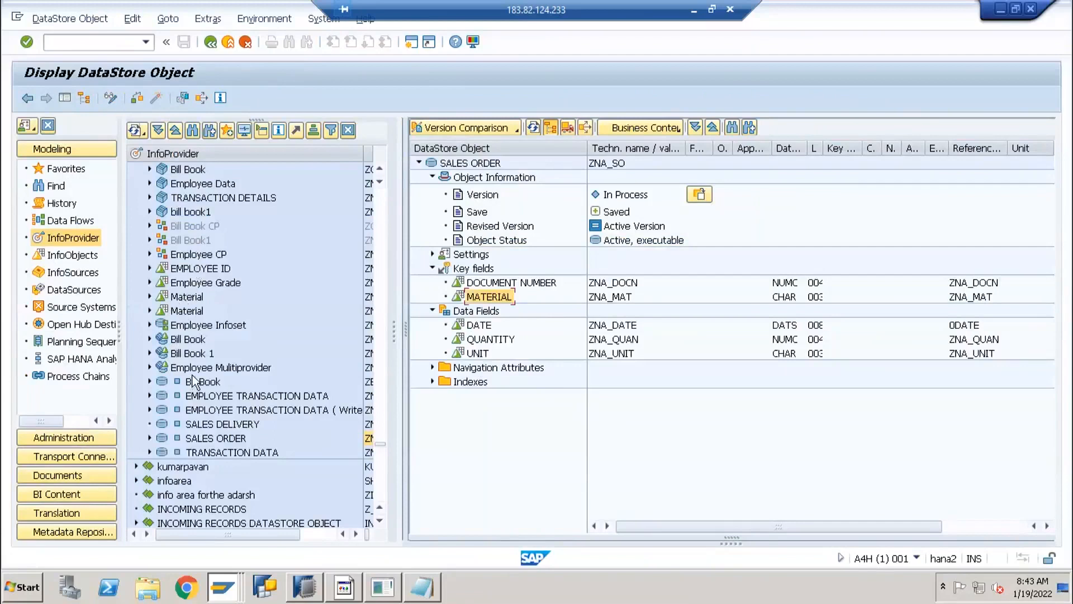
Examine the general settings and navigation attributes of the Material characteristic ZNAMATNR in the InfoProvider tree.
{"action": "left_click", "coordinate": [194, 226]}
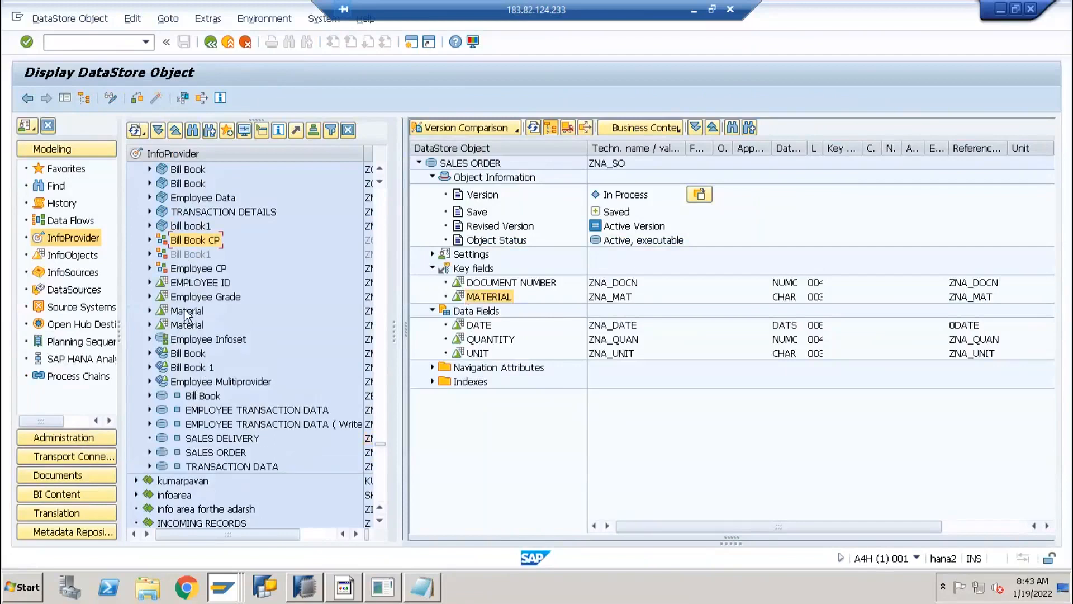
{"action": "left_click", "coordinate": [187, 369]}
{"action": "double_click", "coordinate": [187, 370]}
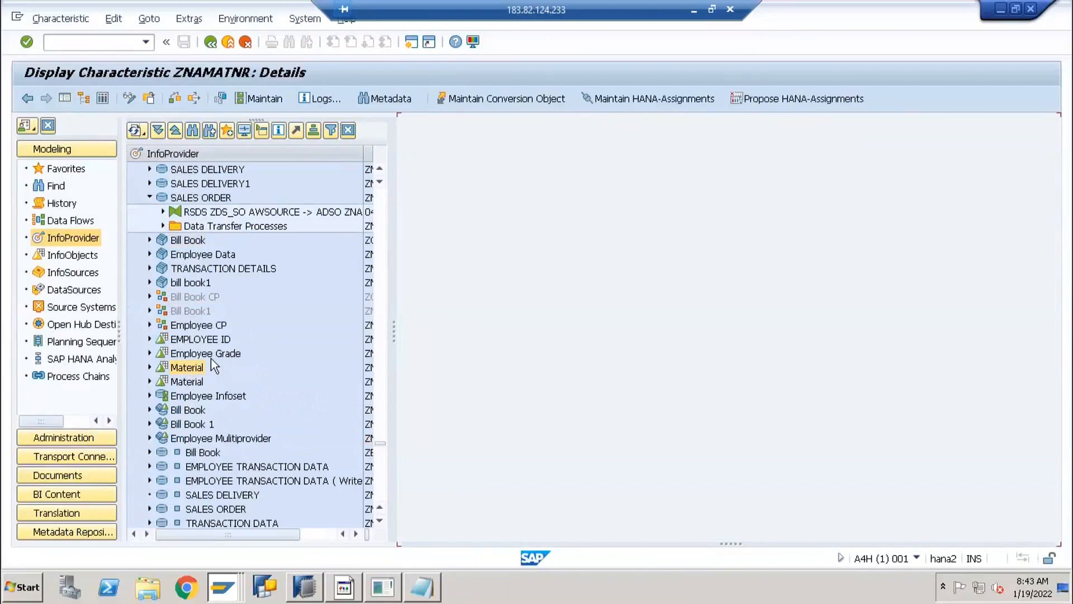
{"action": "left_click", "coordinate": [783, 232]}
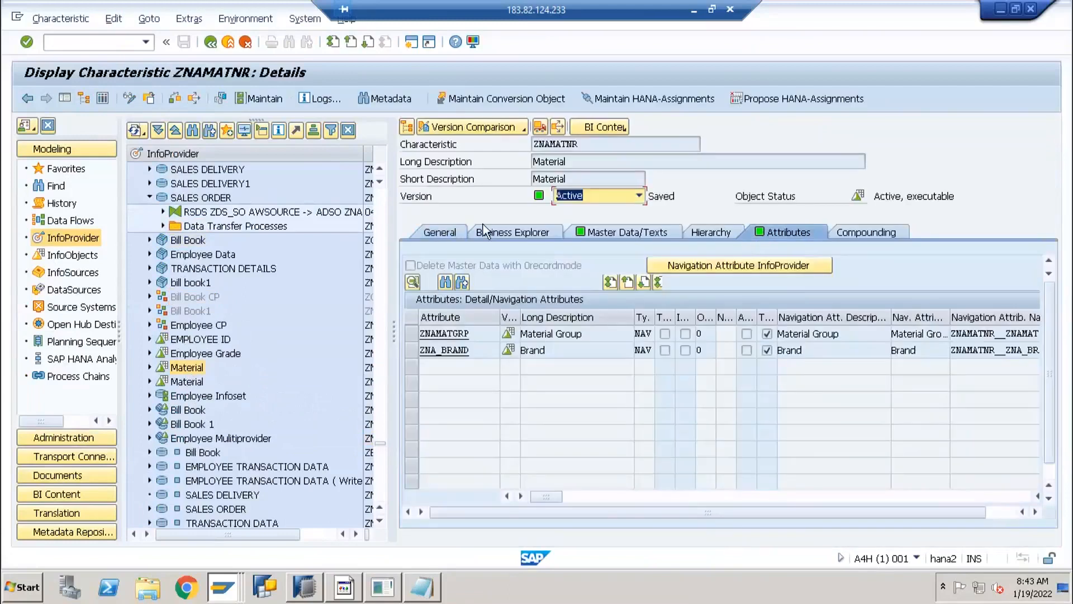
{"action": "left_click", "coordinate": [430, 232]}
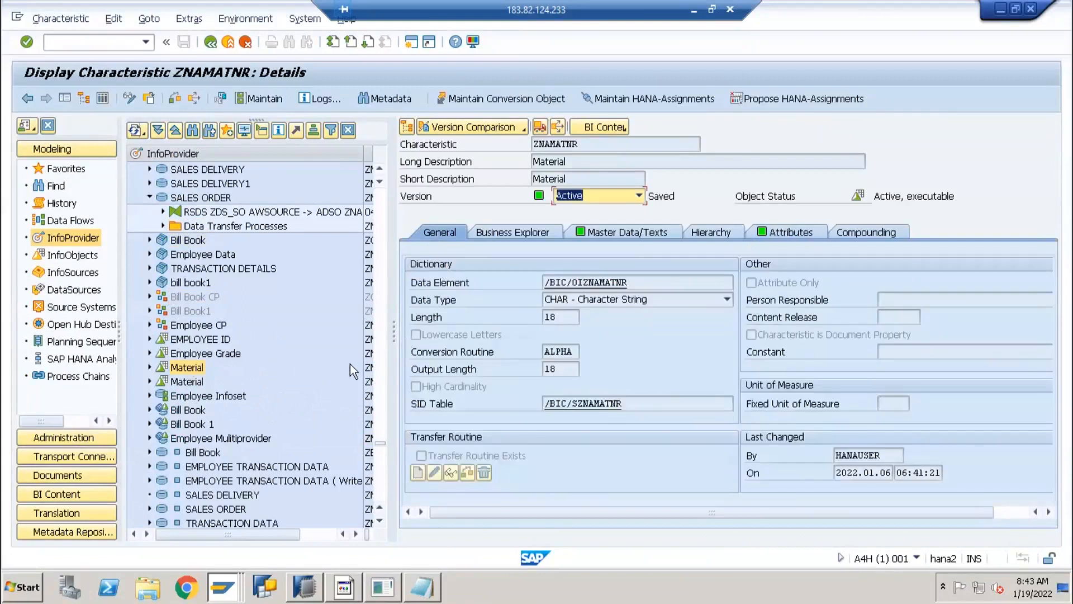
{"action": "left_click", "coordinate": [366, 374]}
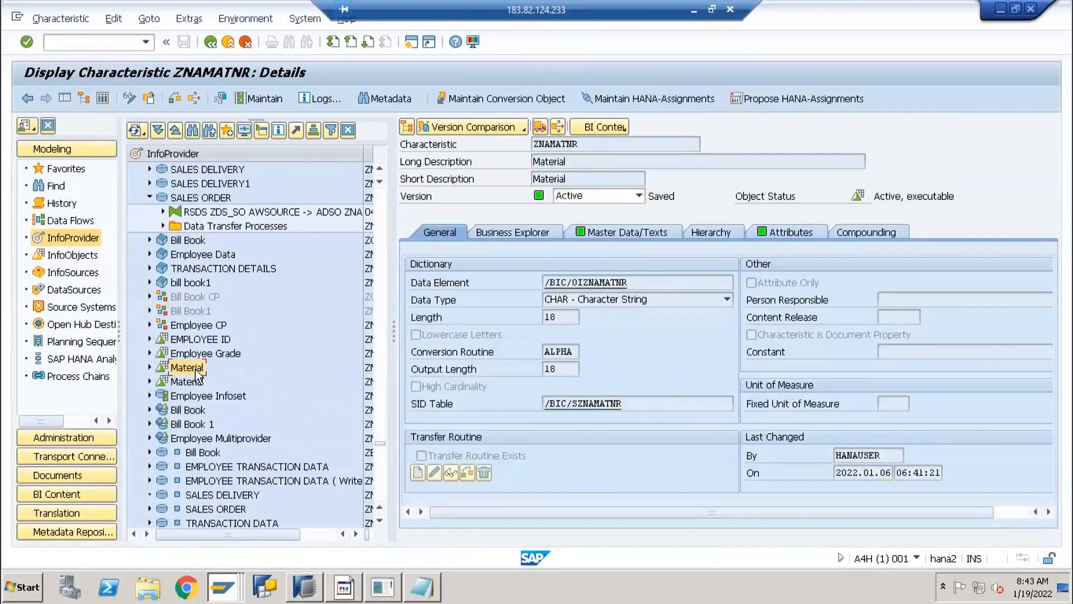
{"action": "left_click", "coordinate": [771, 235]}
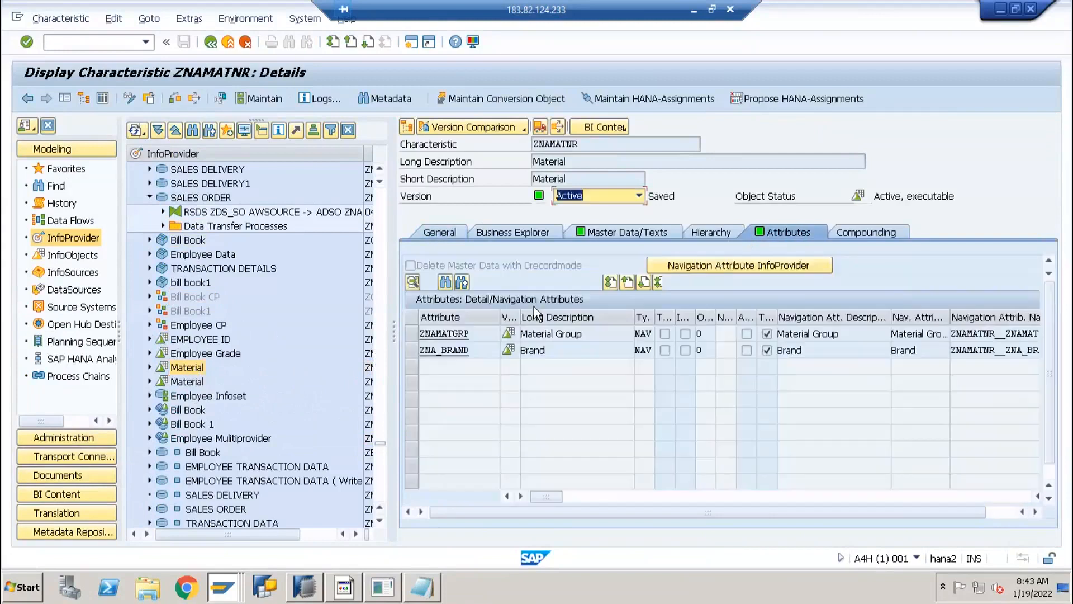
{"action": "left_click", "coordinate": [479, 332]}
{"action": "left_click", "coordinate": [479, 351]}
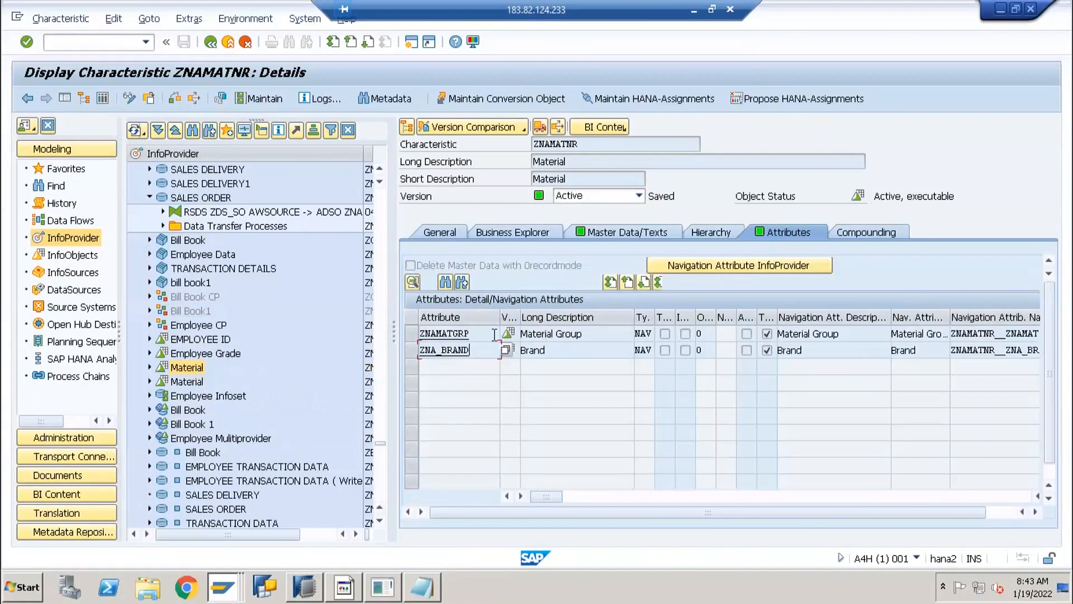
Switch back to SAP HANA Studio and associate the MATERIAL output field with InfoObject ZNAMATNR, using the associated object directly by name.
{"action": "left_click", "coordinate": [997, 9]}
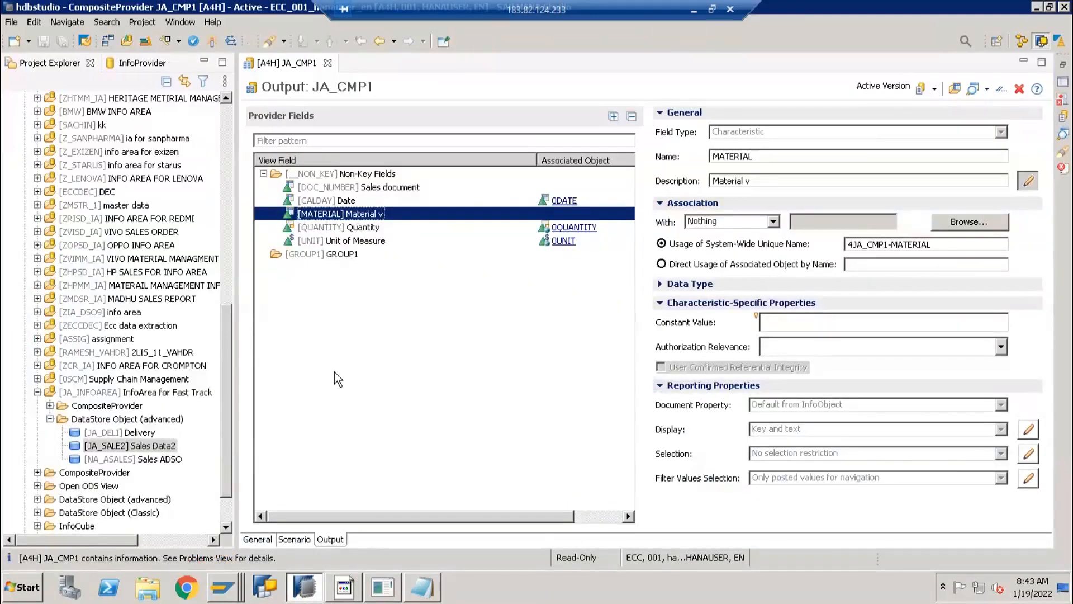
{"action": "left_click", "coordinate": [302, 227]}
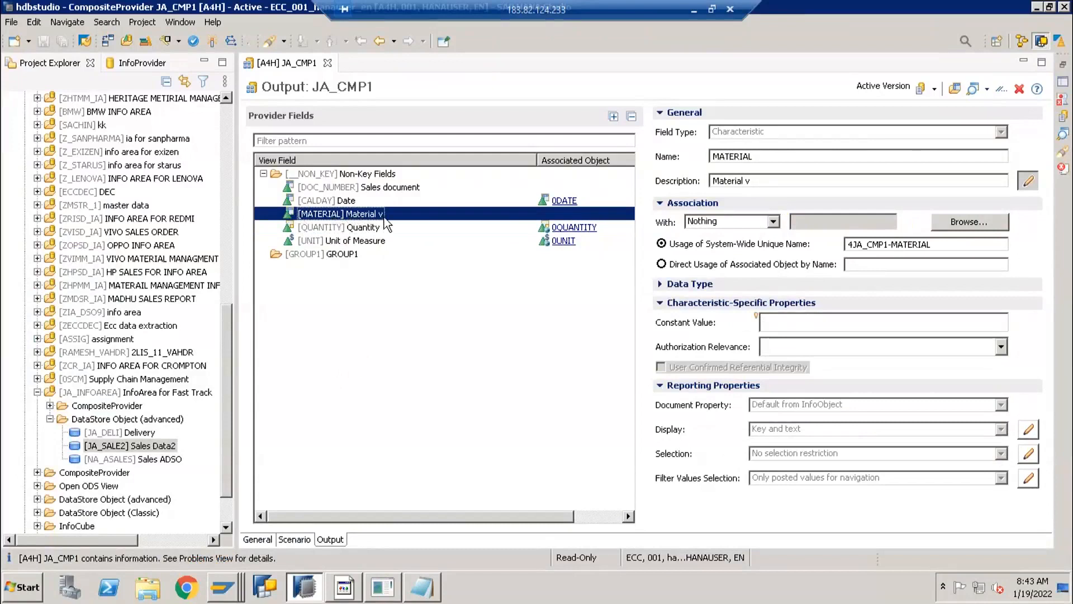
{"action": "left_click", "coordinate": [709, 227]}
{"action": "left_click", "coordinate": [706, 247]}
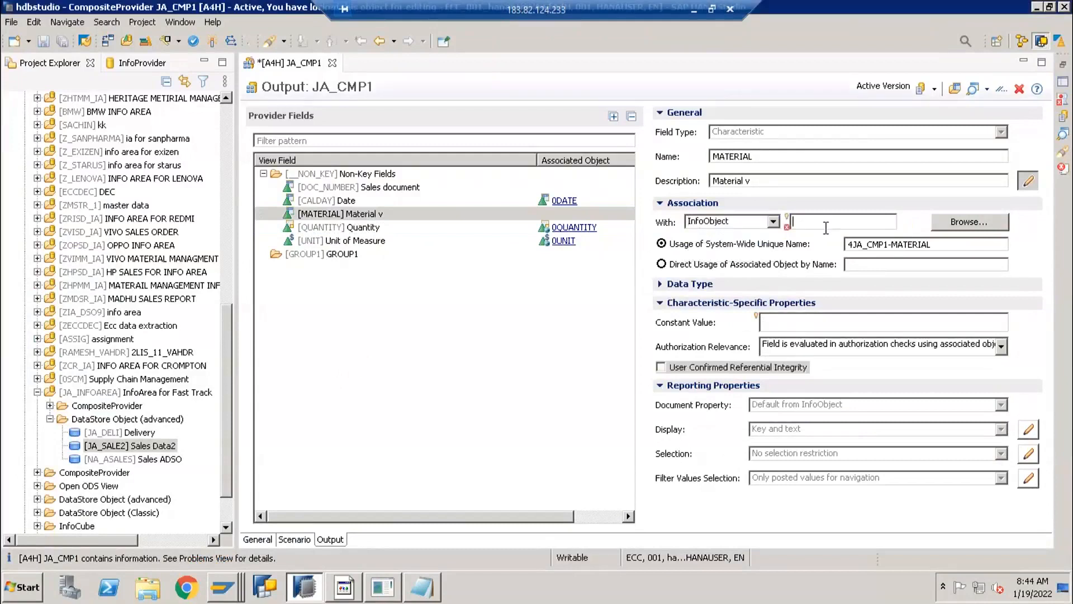
{"action": "type", "text": "ZNAMATNR"}
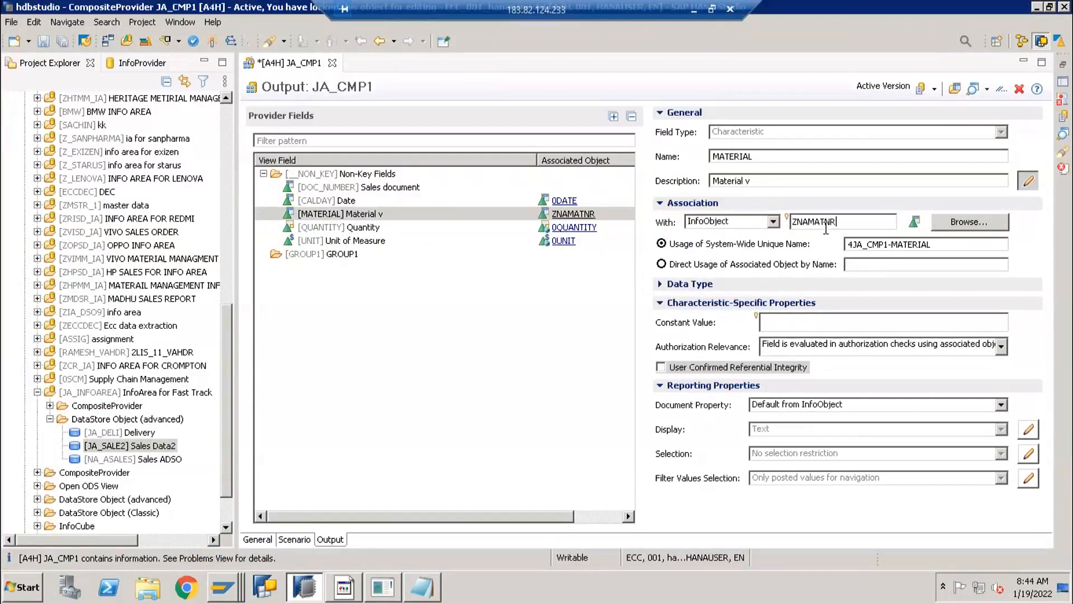
{"action": "left_click", "coordinate": [716, 269]}
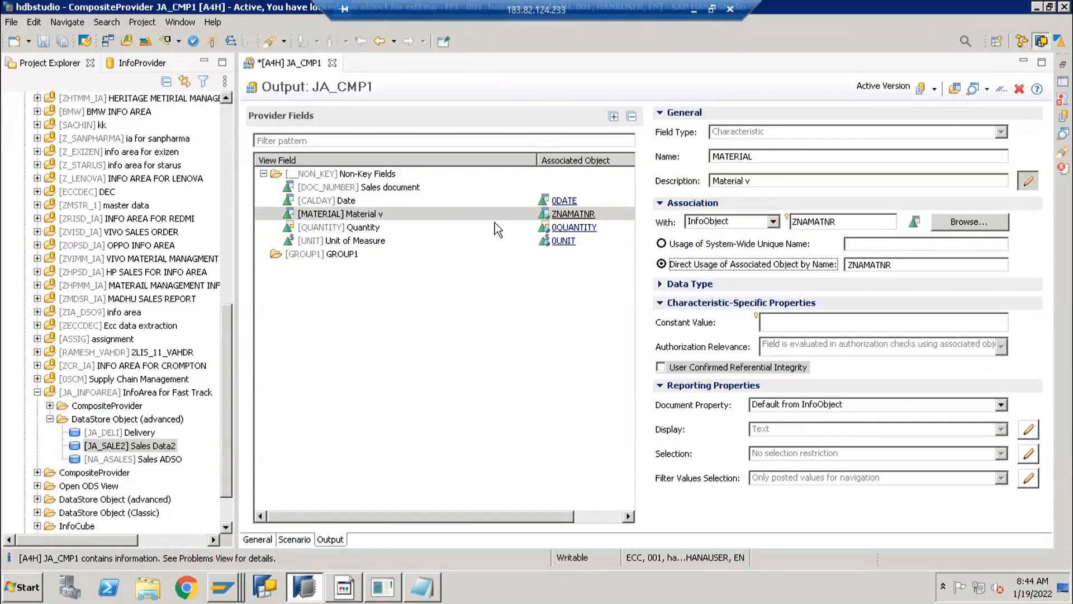
Add the navigation attributes ZNAMATGRP and ZNA_BRAND to the MATERIAL output field and expand the field.
{"action": "left_click", "coordinate": [471, 321]}
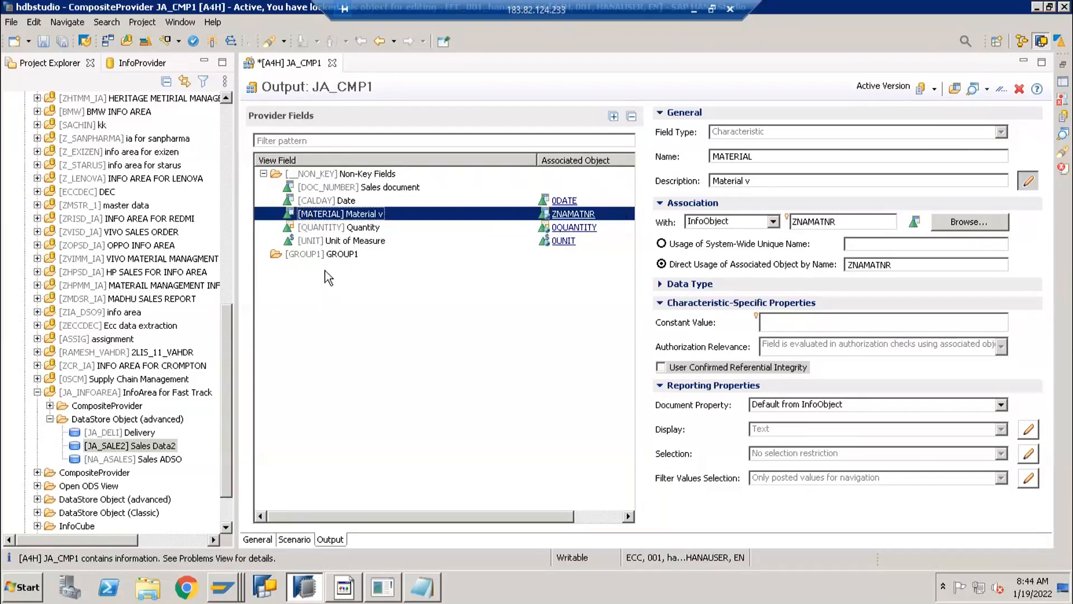
{"action": "right_click", "coordinate": [312, 214]}
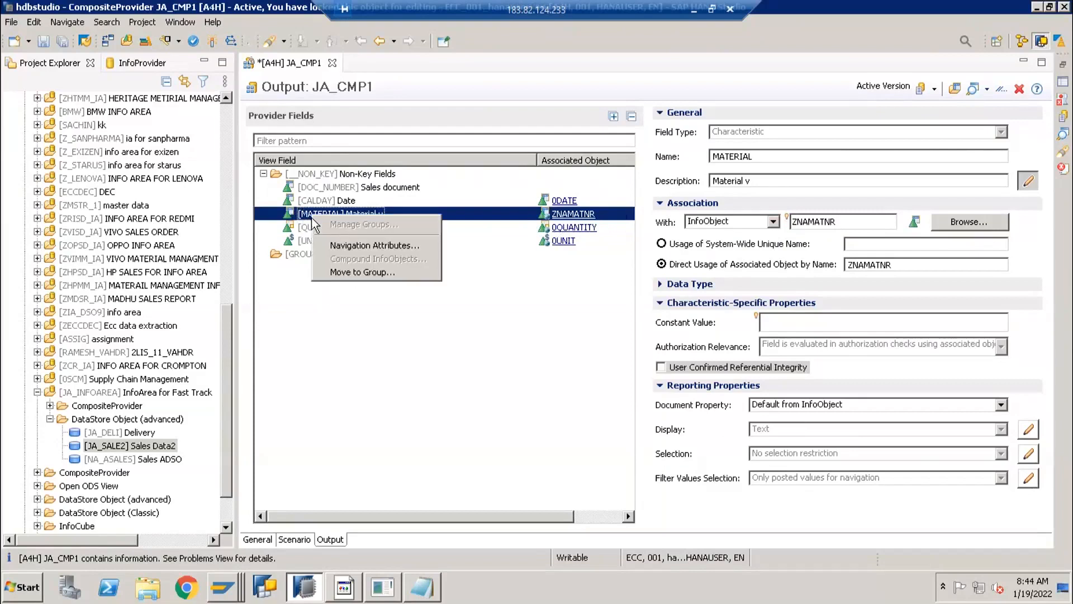
{"action": "left_click", "coordinate": [350, 247]}
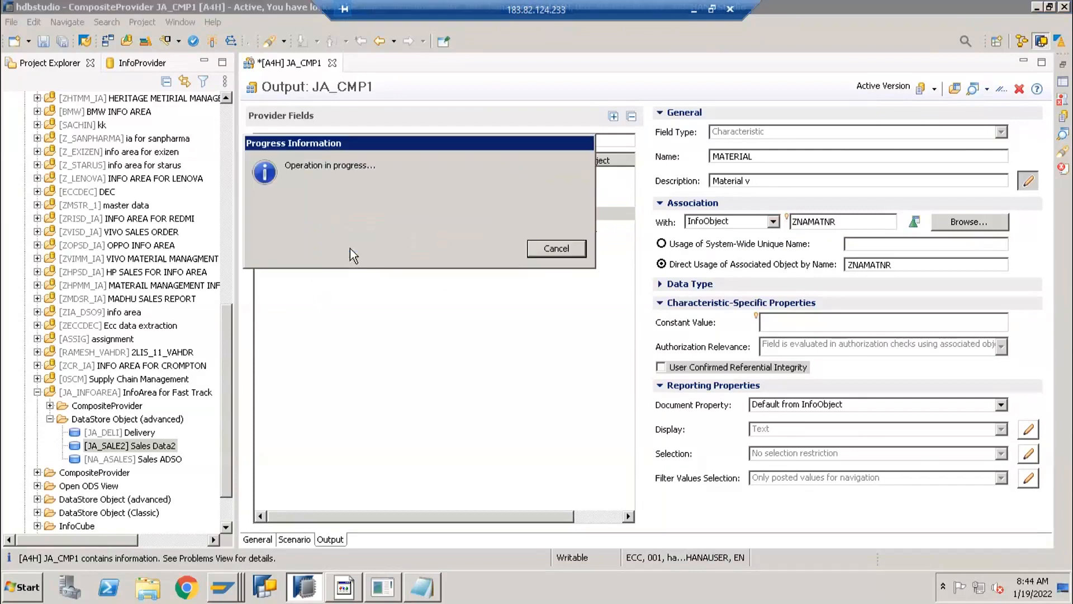
{"action": "left_click", "coordinate": [145, 287]}
{"action": "left_click", "coordinate": [841, 328]}
{"action": "left_click", "coordinate": [276, 214]}
Review the properties of the Material Group and Brand navigation attributes and the InfoObject association of the MATERIAL field.
{"action": "left_click", "coordinate": [330, 230]}
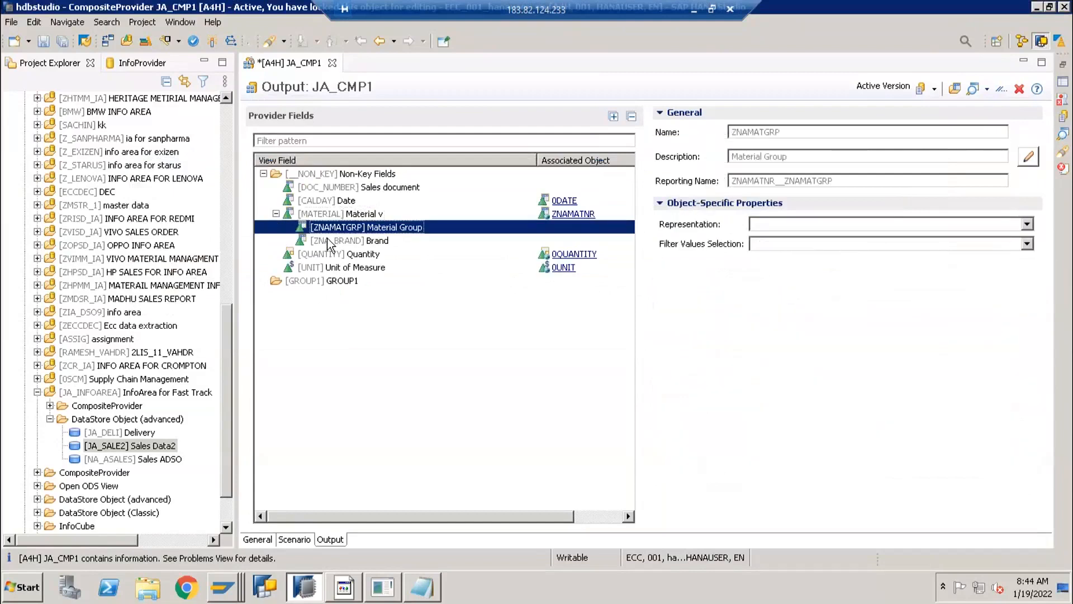
{"action": "left_click", "coordinate": [334, 240]}
{"action": "key", "text": "Up"}
{"action": "key", "text": "Up"}
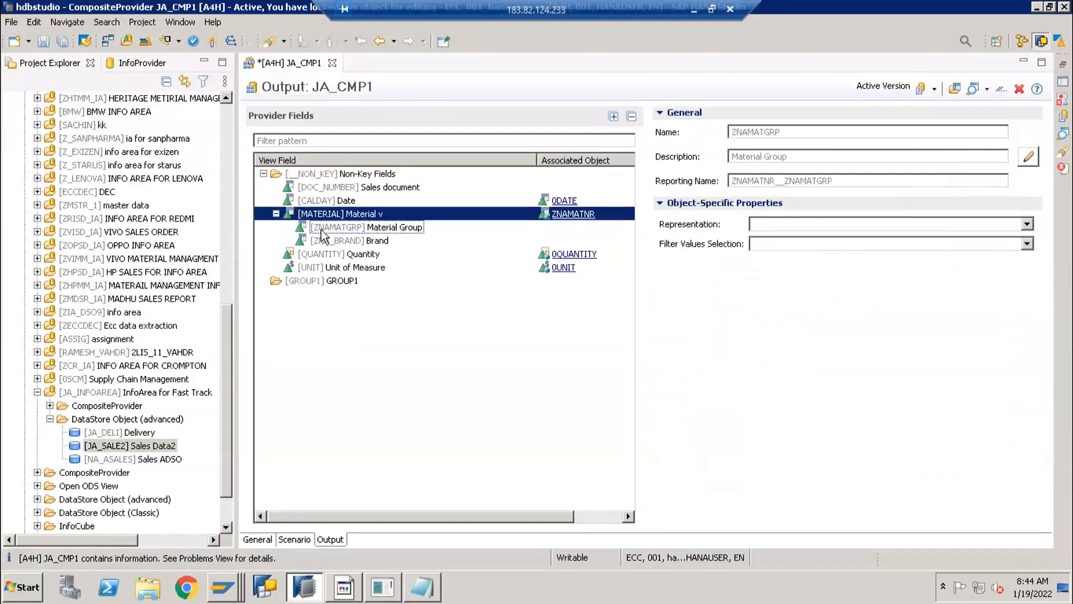
{"action": "key", "text": "Down"}
{"action": "key", "text": "Down"}
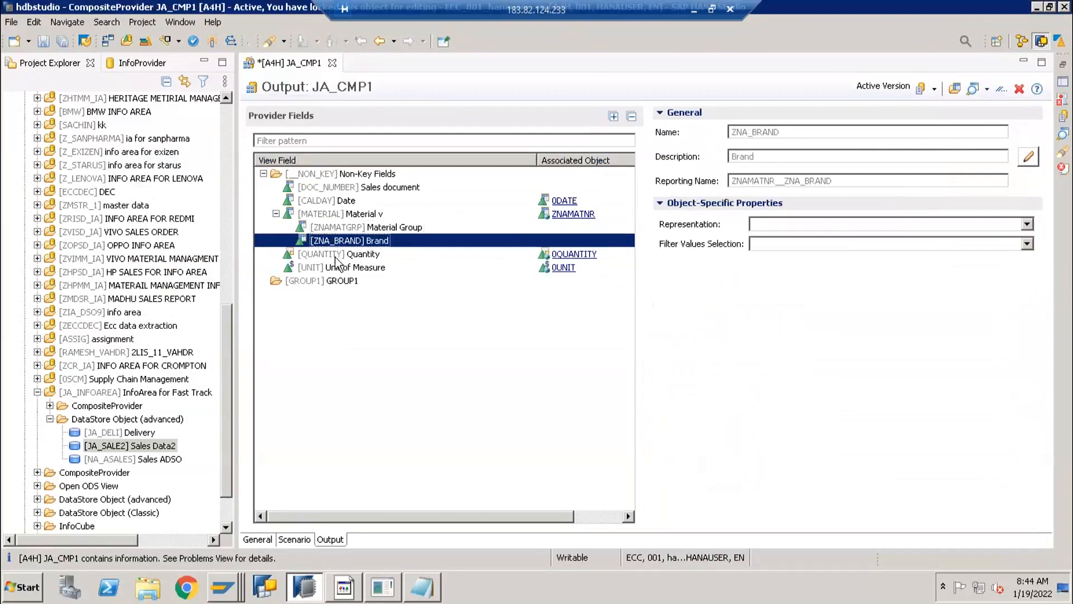
{"action": "key", "text": "Up"}
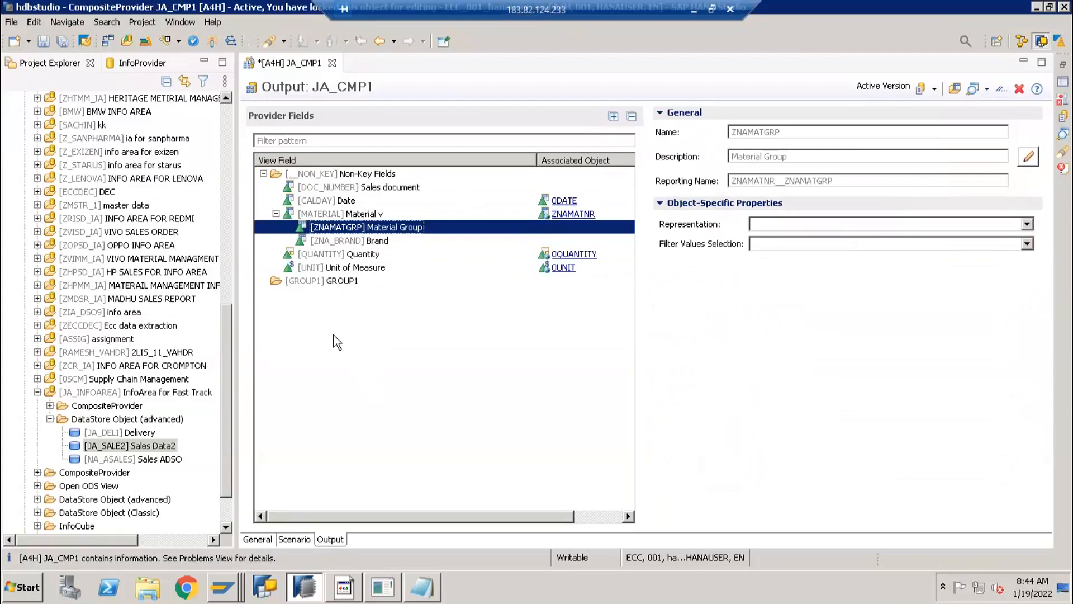
{"action": "left_click", "coordinate": [438, 217]}
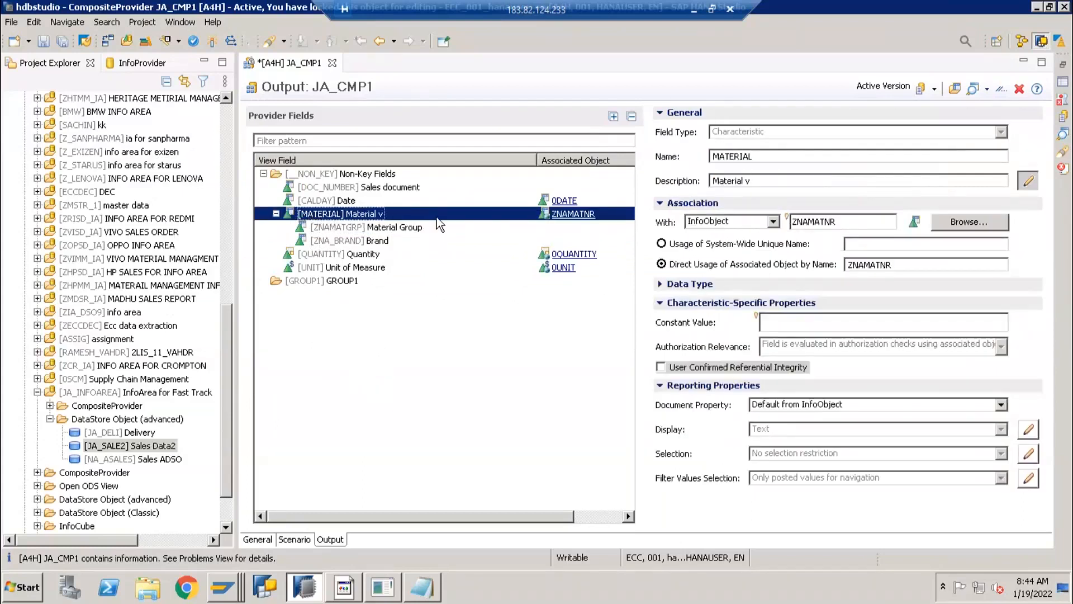
{"action": "left_click", "coordinate": [842, 224]}
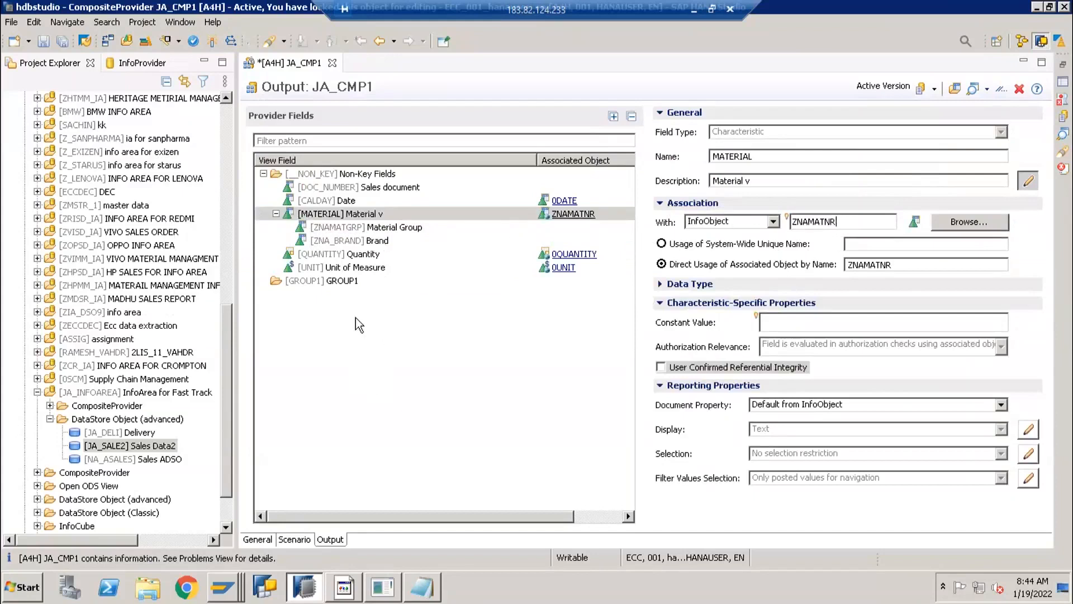
{"action": "left_click", "coordinate": [313, 228]}
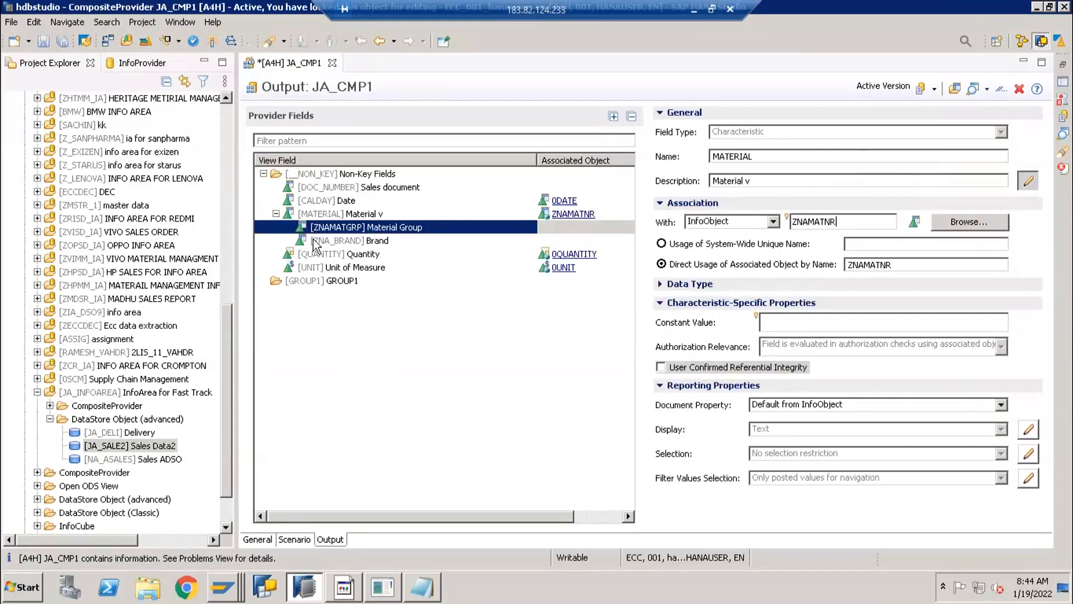
{"action": "left_click", "coordinate": [313, 240]}
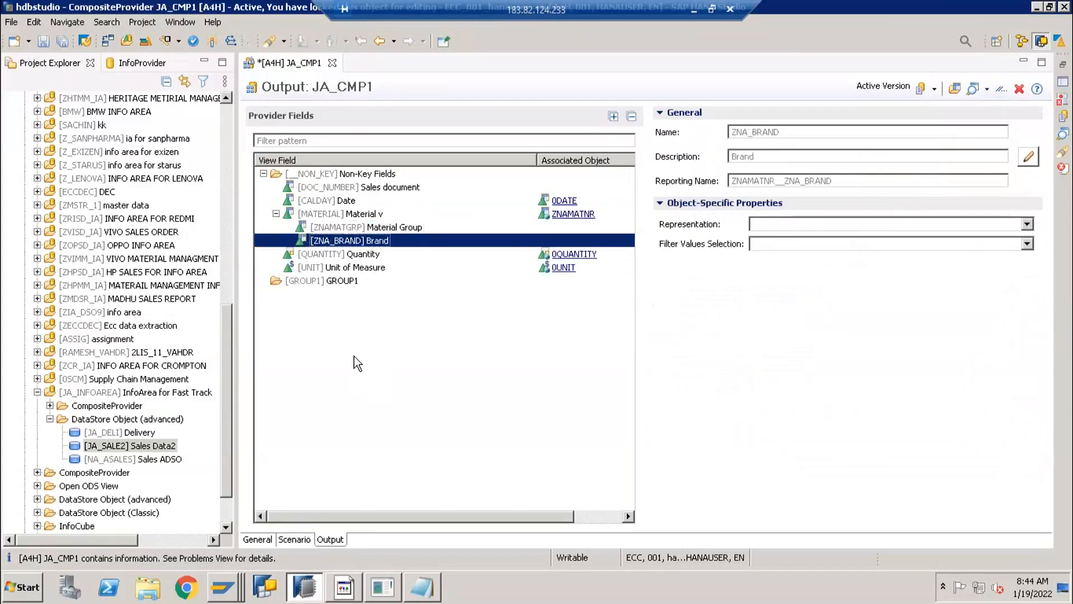
{"action": "left_click", "coordinate": [334, 227]}
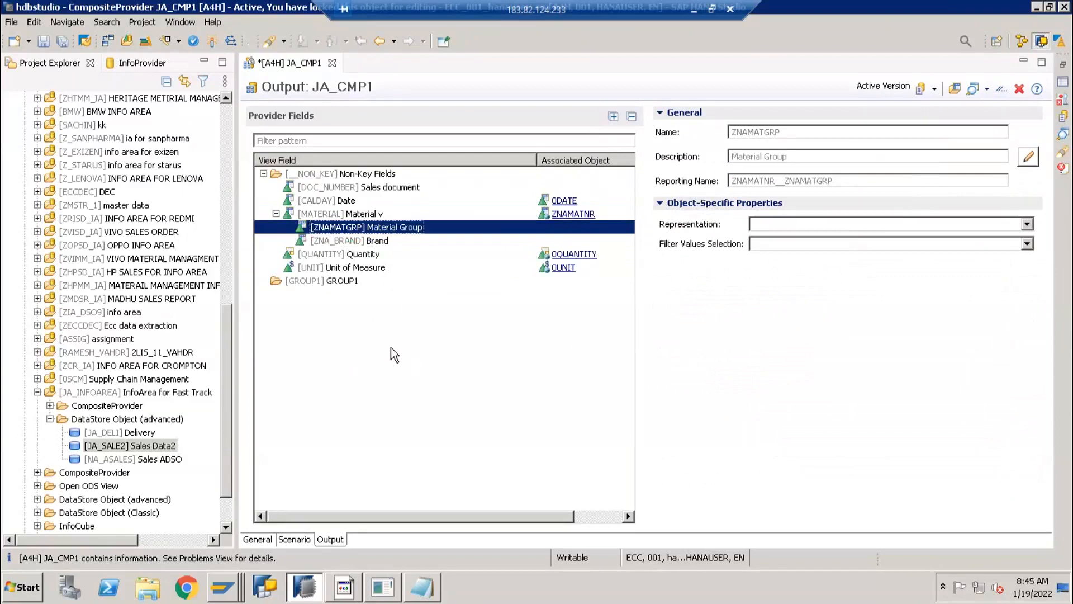
{"action": "left_click", "coordinate": [350, 214]}
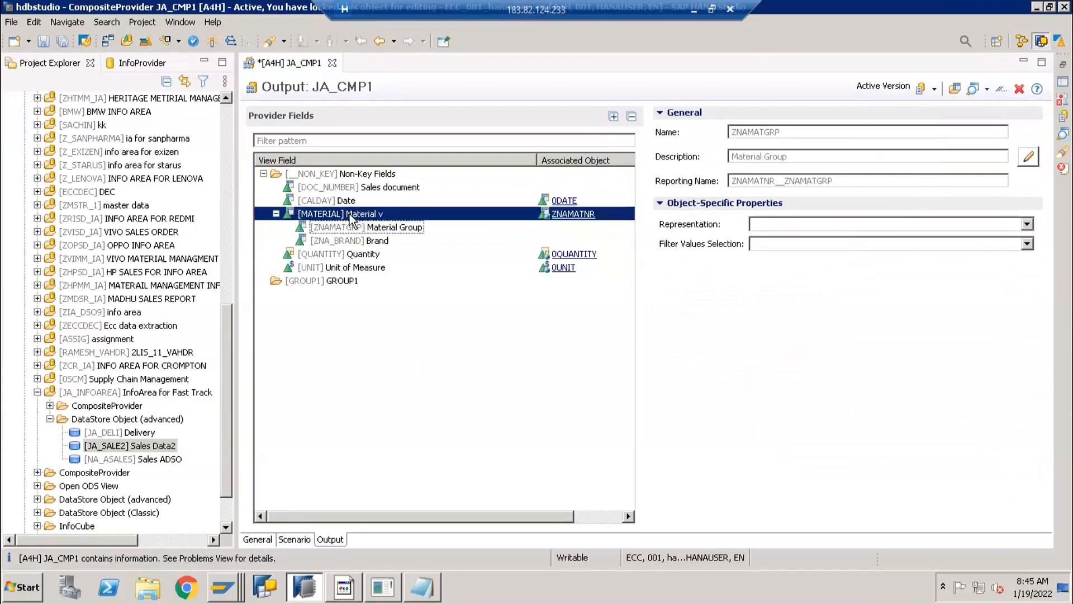
Activate JA_CMP1 and check the field mappings of JA_SALE2 and ZNA_SOA in its scenario.
{"action": "left_click", "coordinate": [210, 43]}
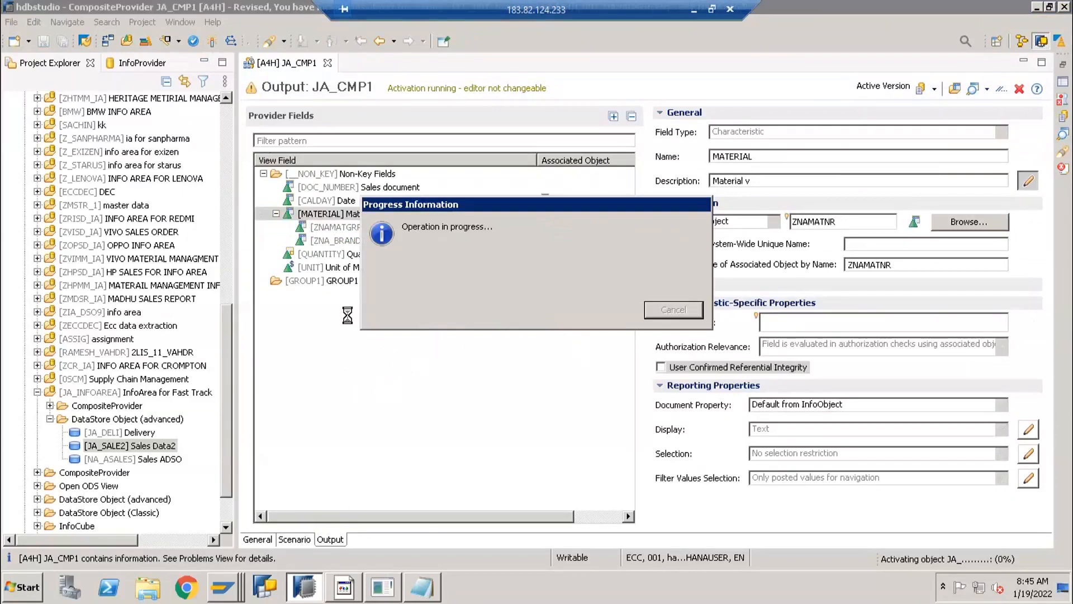
{"action": "left_click", "coordinate": [293, 540]}
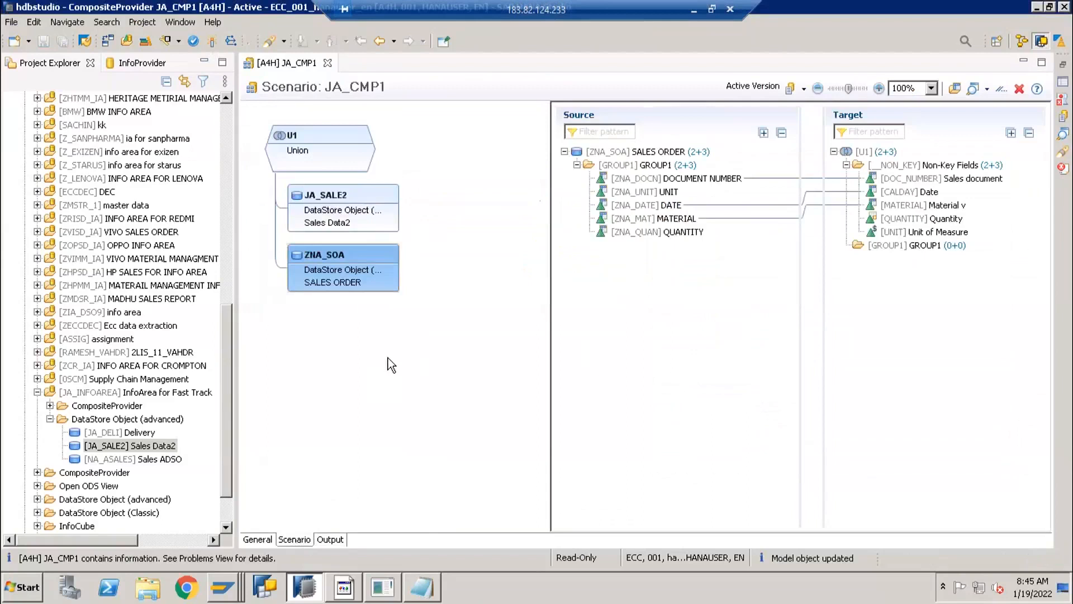
{"action": "left_click", "coordinate": [373, 199]}
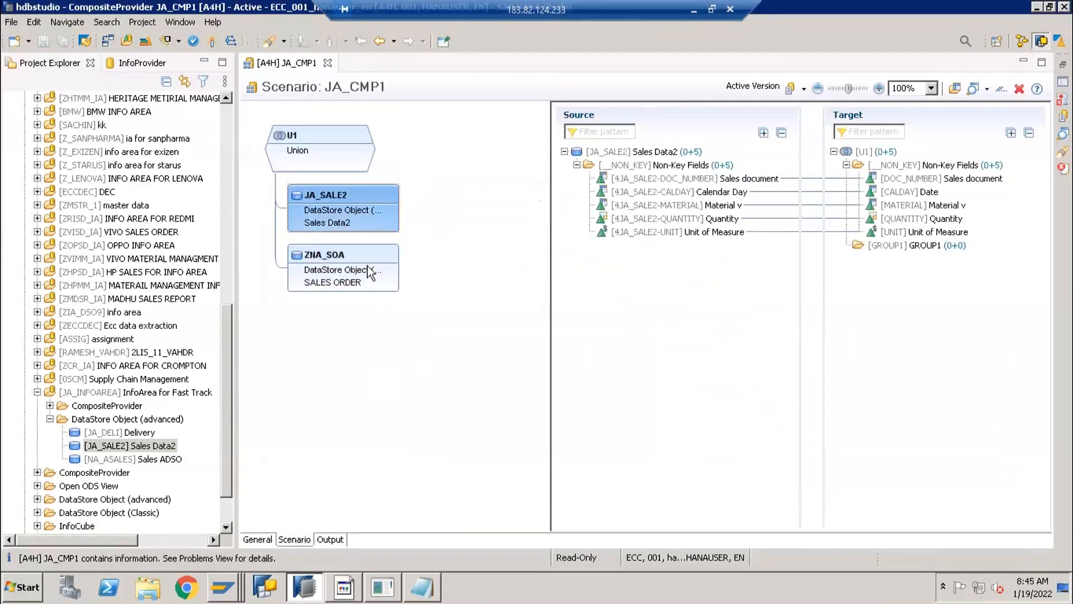
{"action": "left_click", "coordinate": [370, 259]}
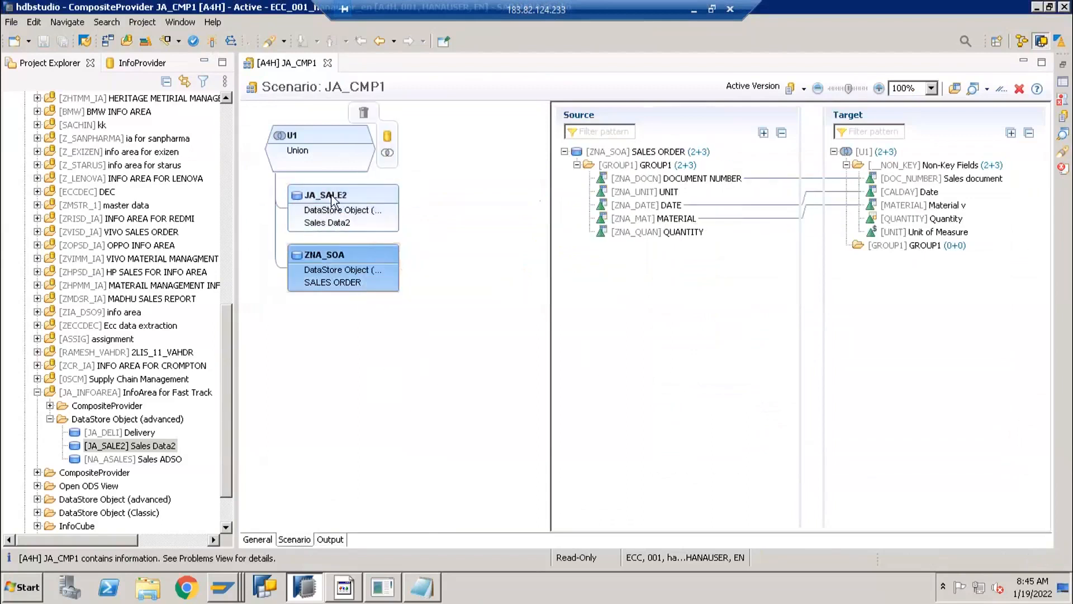
Compare the field mappings of union U1 and its sources JA_SALE2 and ZNA_SOA in the scenario.
{"action": "left_click", "coordinate": [324, 136]}
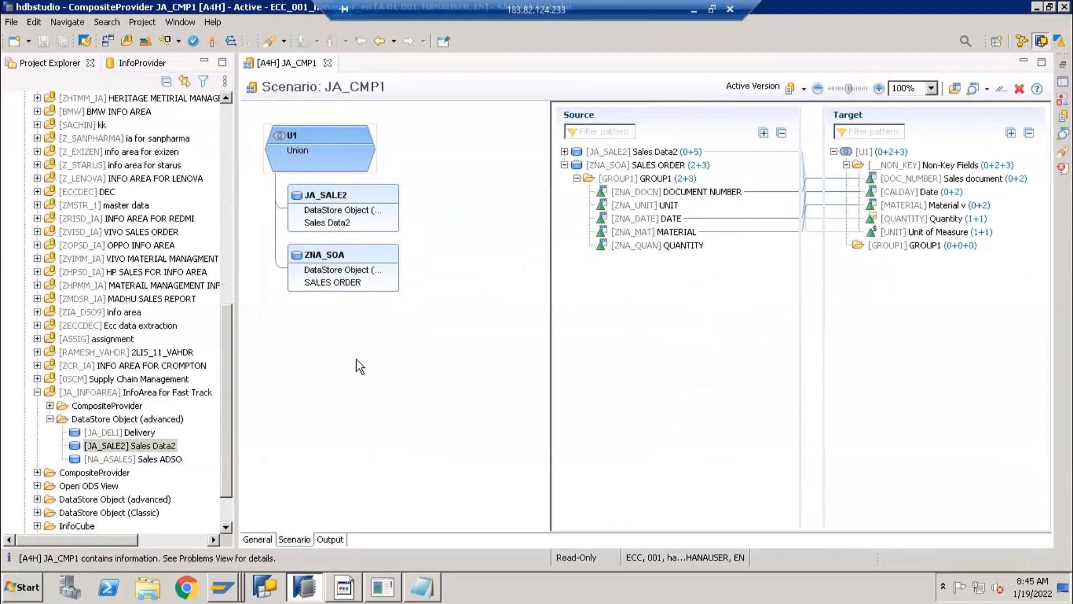
{"action": "mouse_move", "coordinate": [323, 119]}
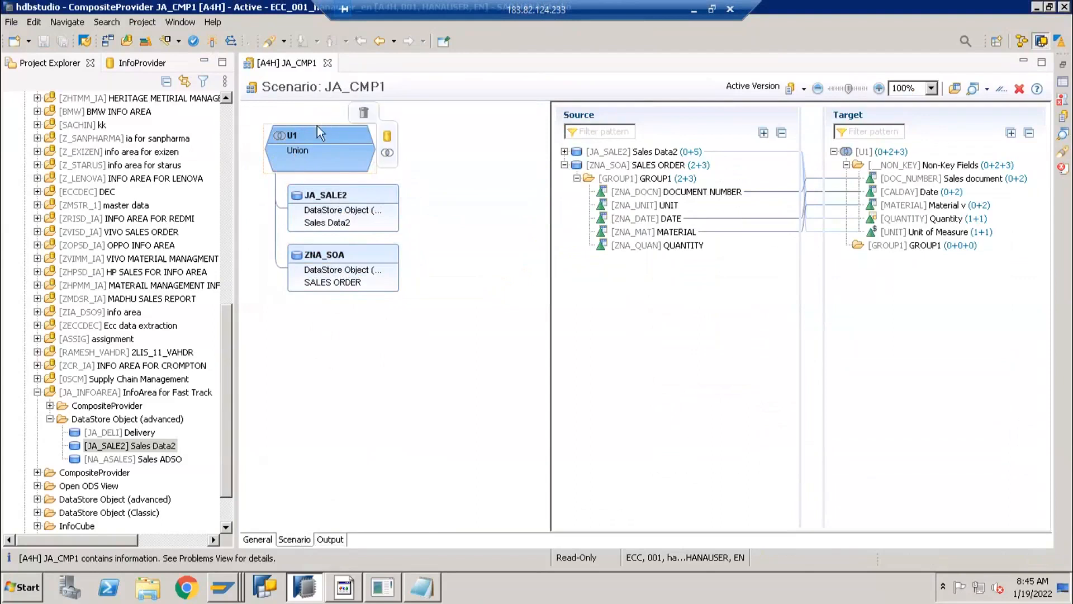
{"action": "mouse_move", "coordinate": [339, 277]}
{"action": "left_click", "coordinate": [352, 206]}
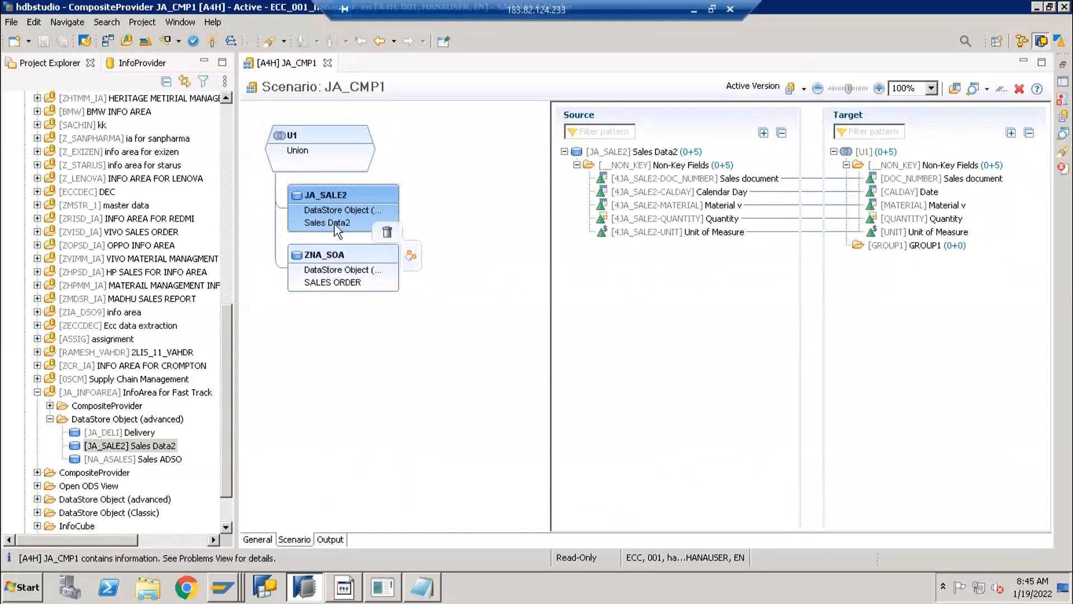
{"action": "left_click", "coordinate": [346, 139]}
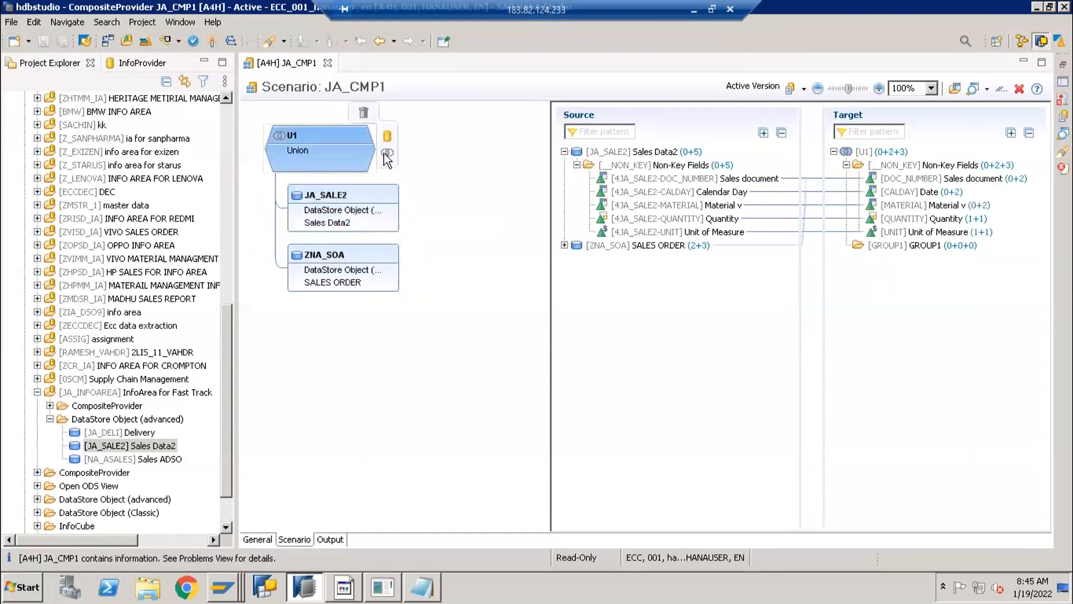
{"action": "left_click", "coordinate": [363, 262]}
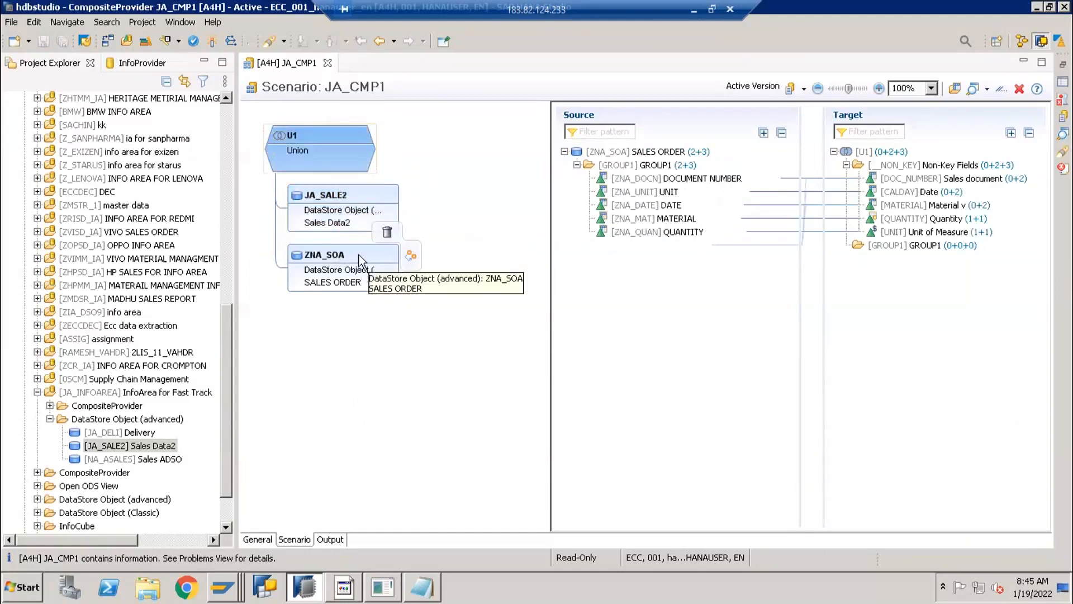
{"action": "left_click", "coordinate": [356, 193]}
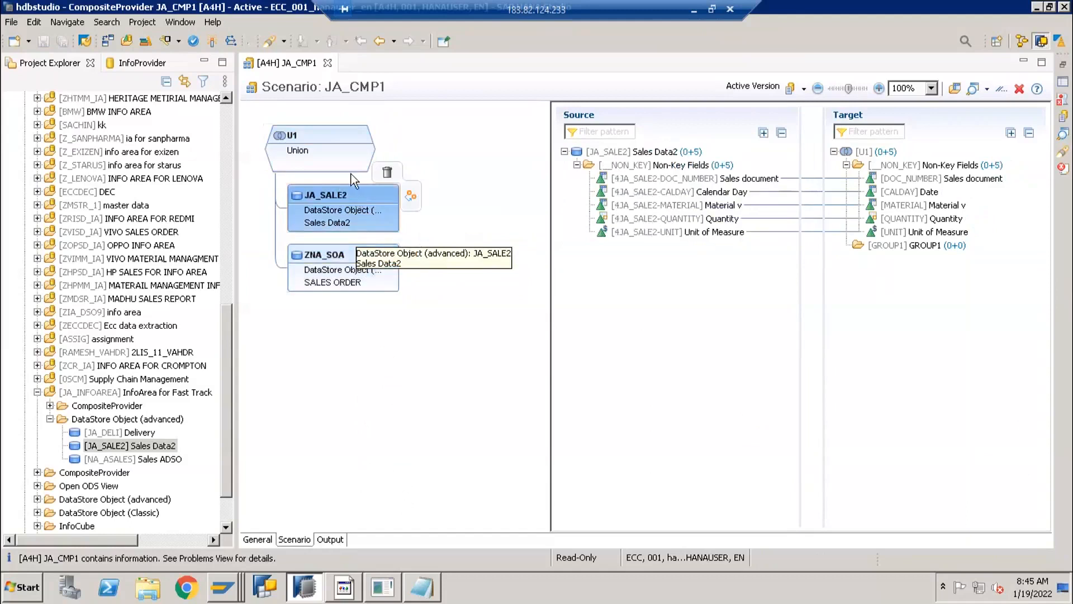
Join union U1 with the DataStore Object (advanced) JA_DELI.
{"action": "left_click", "coordinate": [341, 135]}
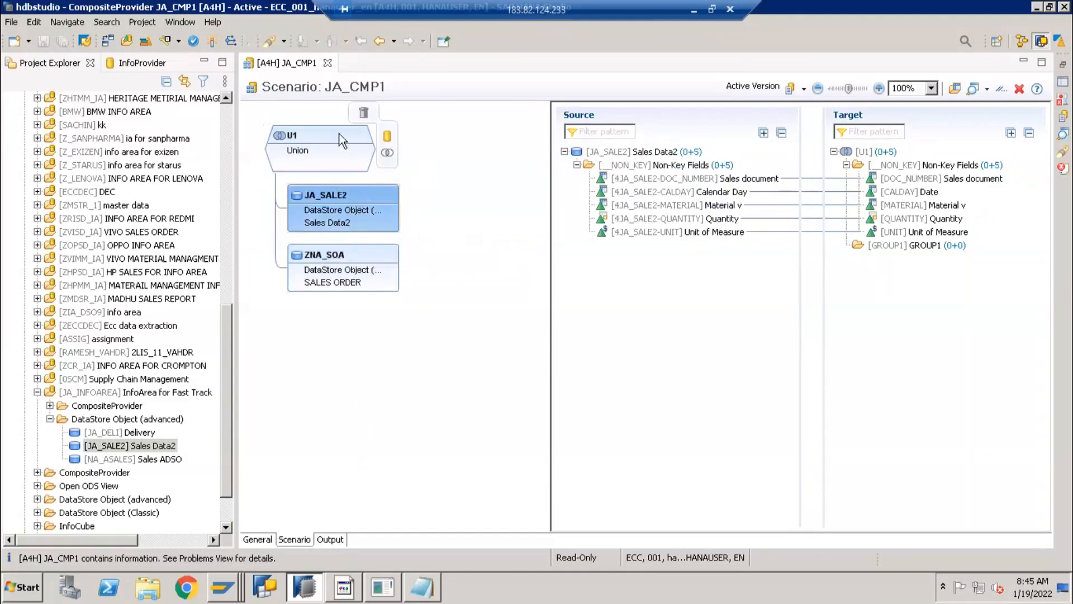
{"action": "left_click", "coordinate": [387, 153]}
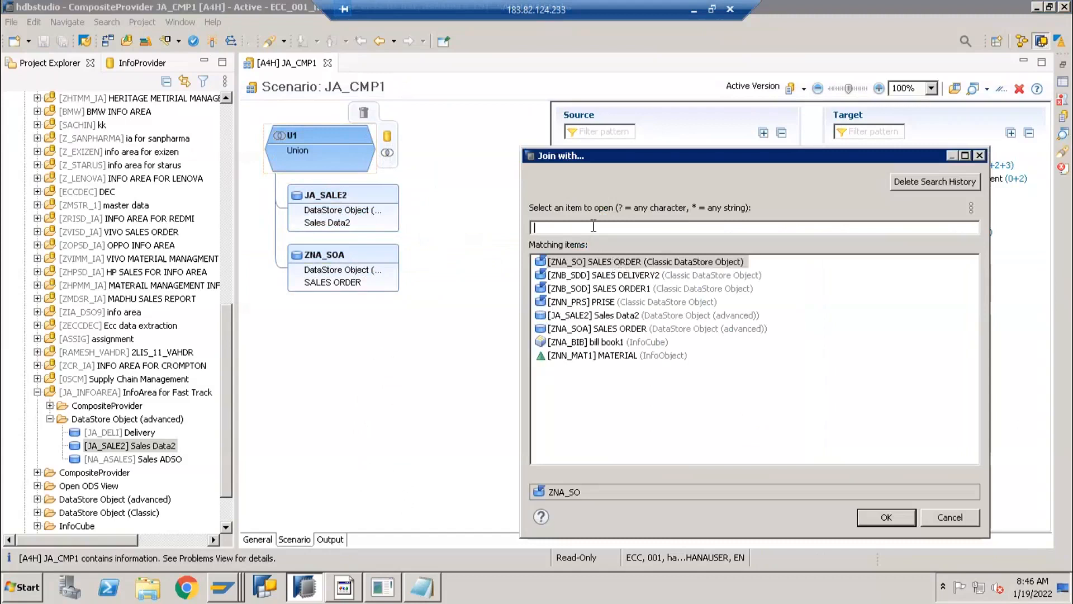
{"action": "type", "text": "ja_deli"}
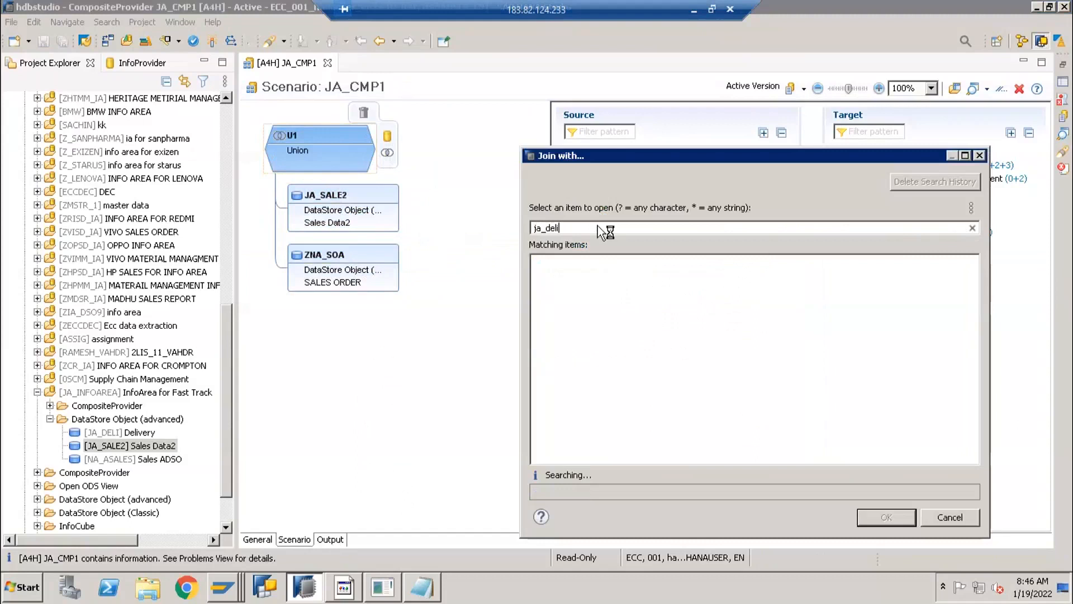
{"action": "left_click", "coordinate": [565, 260]}
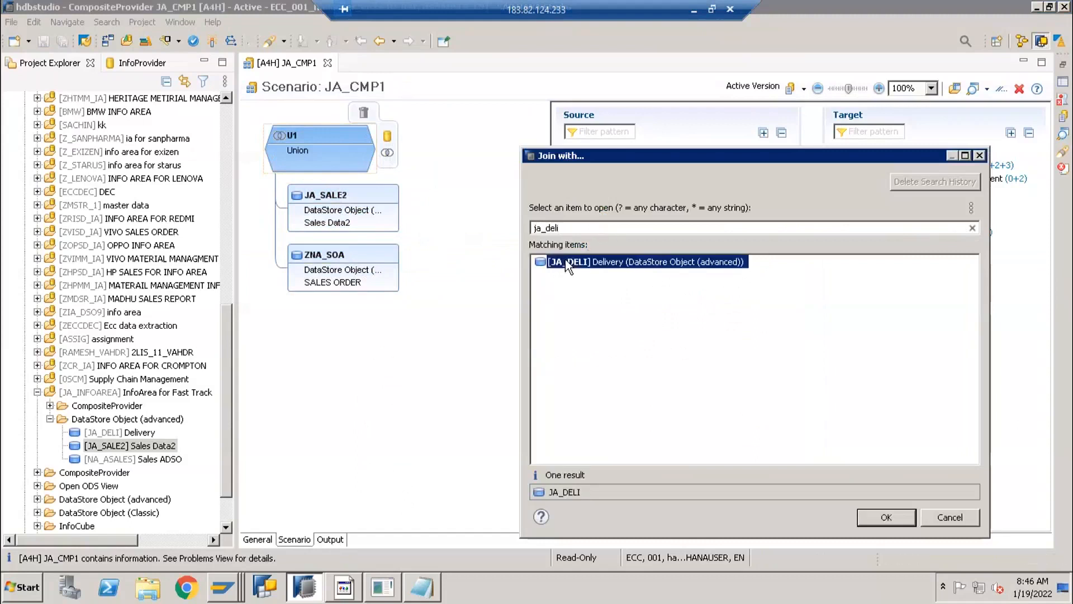
{"action": "left_click", "coordinate": [867, 520]}
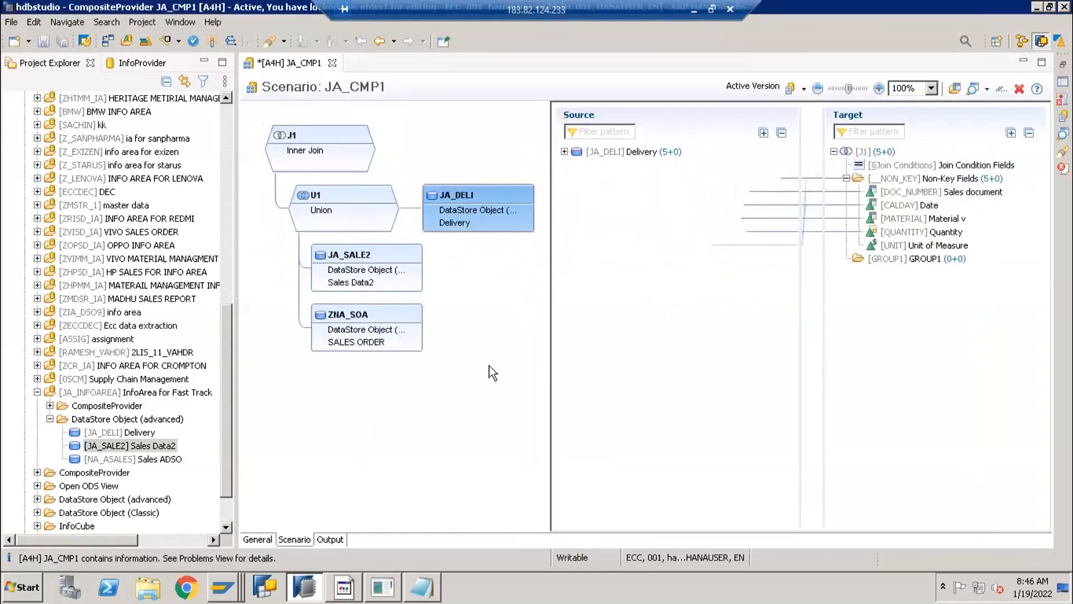
Review the source and target fields of inner join J1, union U1 and JA_DELI in the scenario.
{"action": "left_click", "coordinate": [341, 193]}
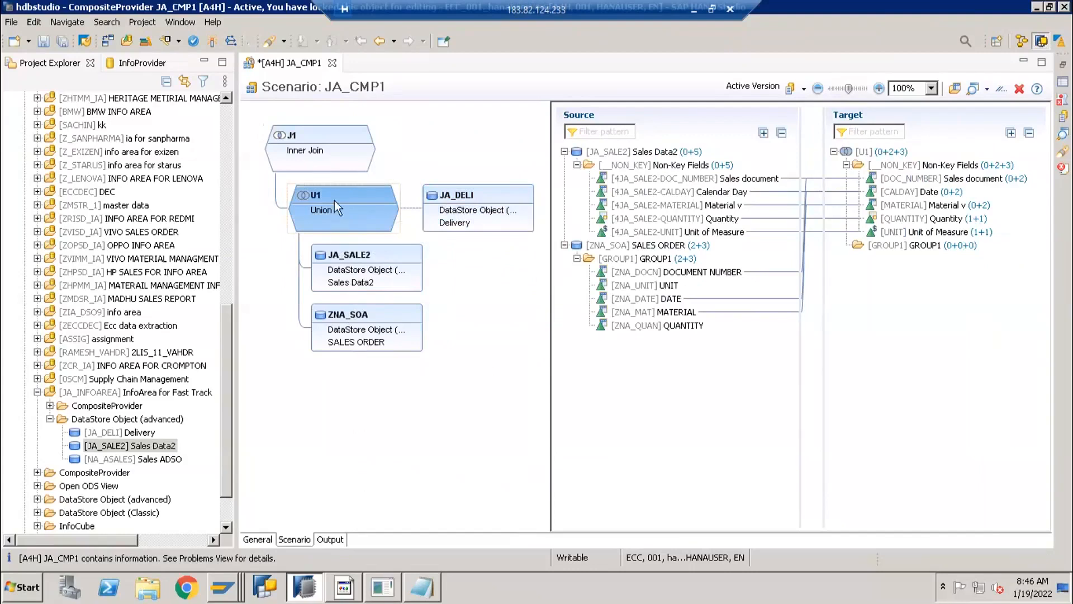
{"action": "left_click", "coordinate": [482, 196]}
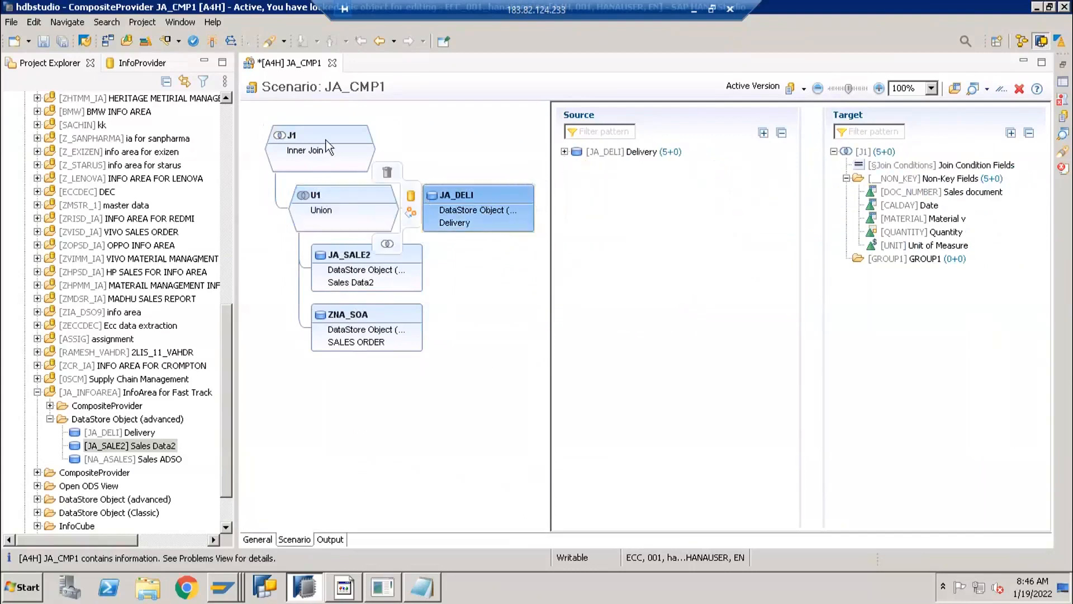
{"action": "left_click", "coordinate": [317, 152]}
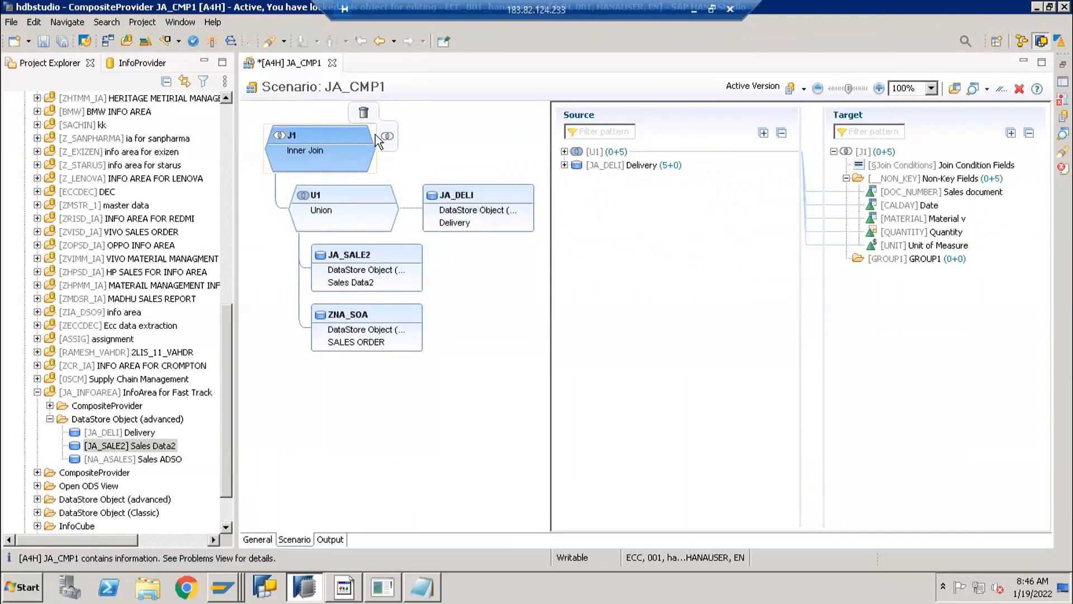
{"action": "left_click", "coordinate": [380, 204]}
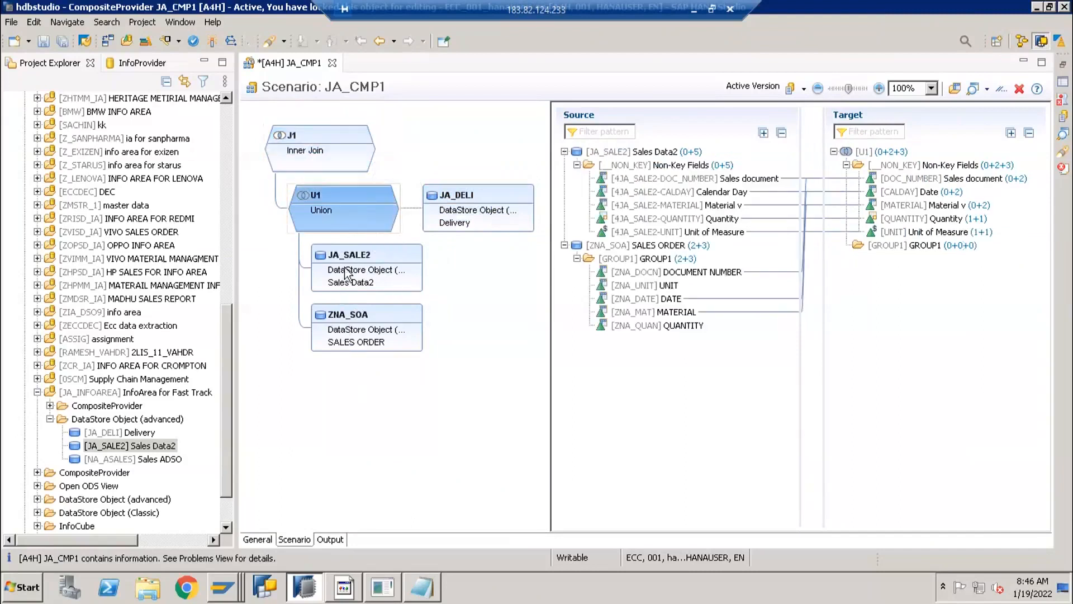
{"action": "mouse_move", "coordinate": [355, 203]}
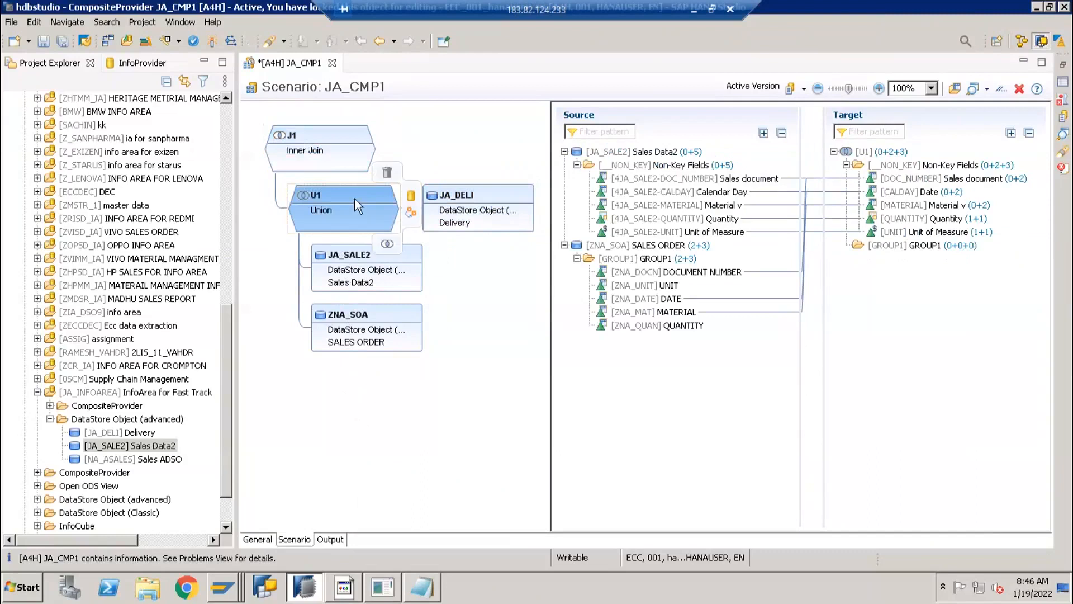
{"action": "left_click", "coordinate": [340, 134]}
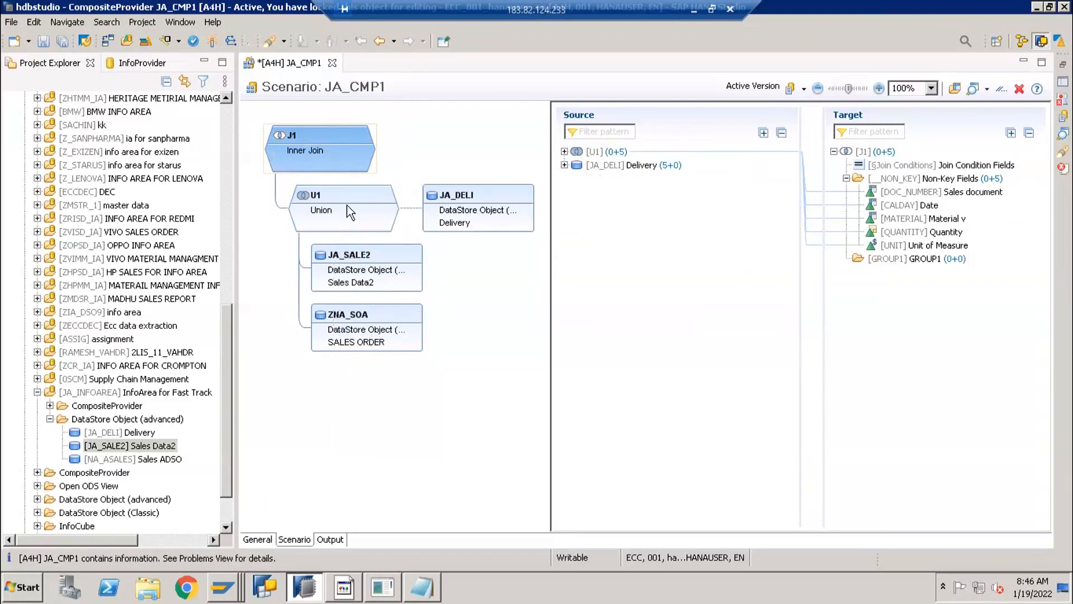
{"action": "mouse_move", "coordinate": [338, 132]}
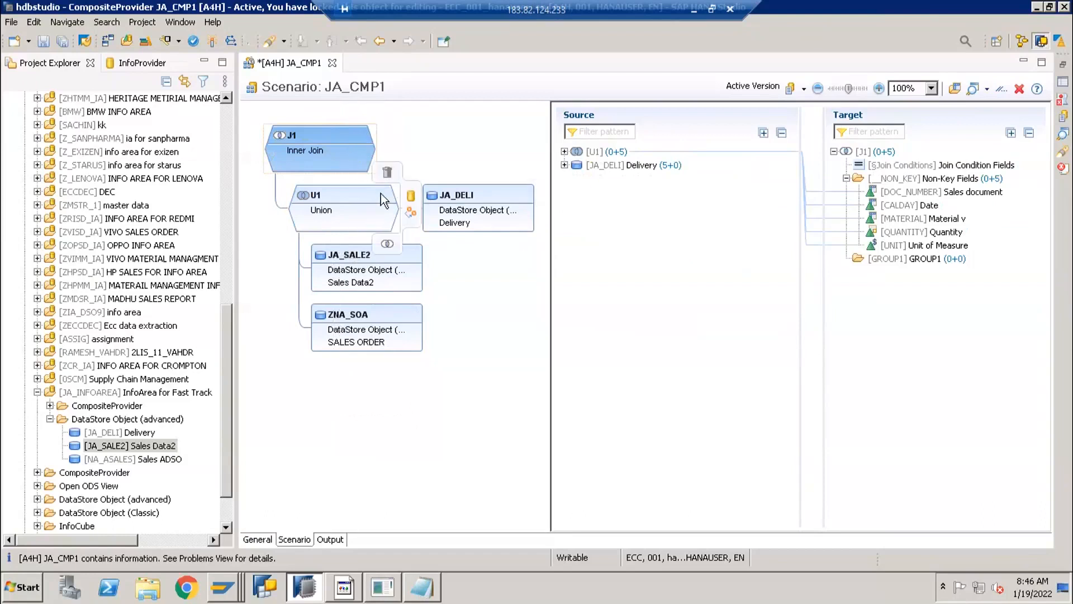
{"action": "left_click", "coordinate": [365, 205]}
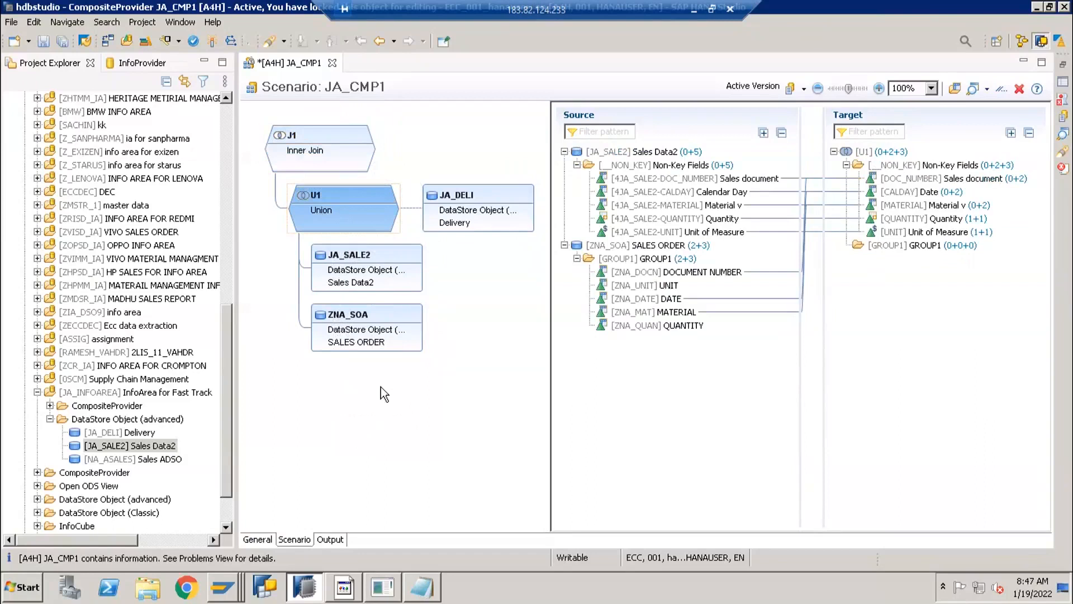
{"action": "left_click_drag", "start_coordinate": [397, 421], "coordinate": [323, 202]}
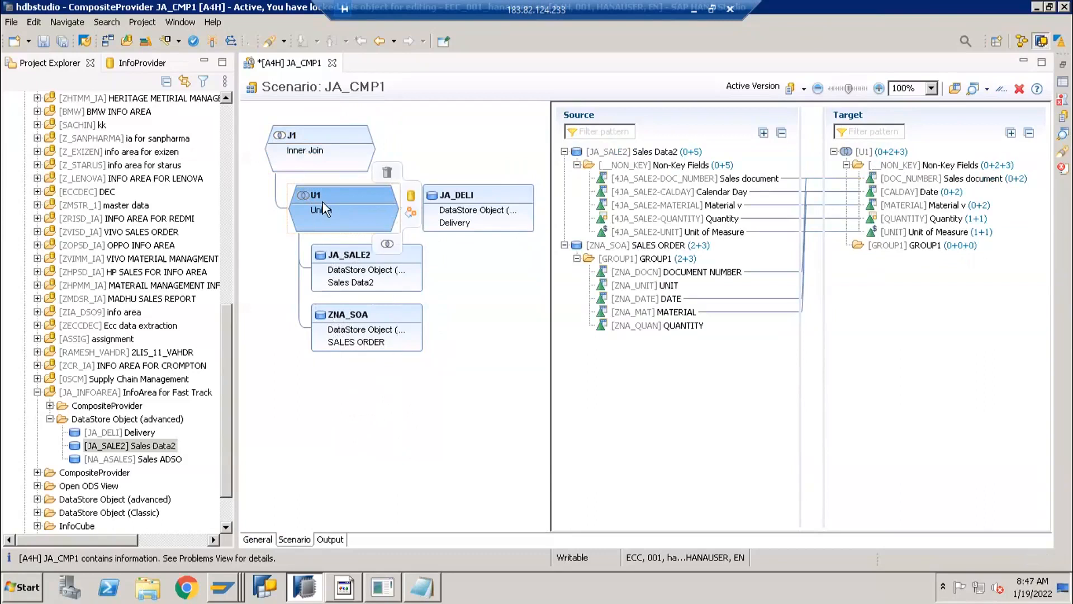
{"action": "left_click", "coordinate": [476, 196]}
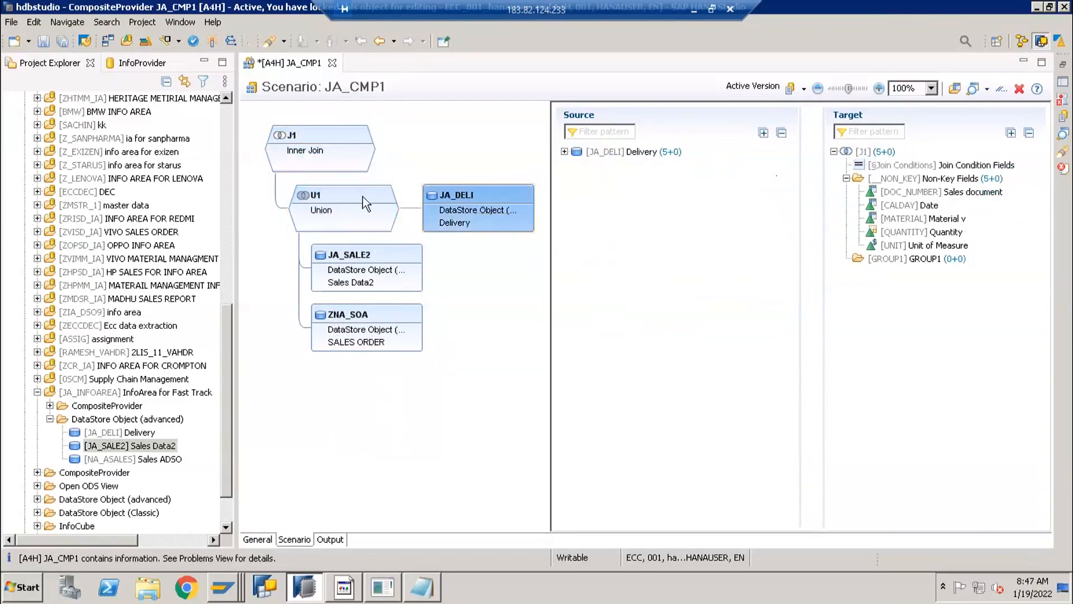
{"action": "left_click", "coordinate": [363, 197]}
{"action": "left_click", "coordinate": [476, 211]}
{"action": "left_click", "coordinate": [386, 209]}
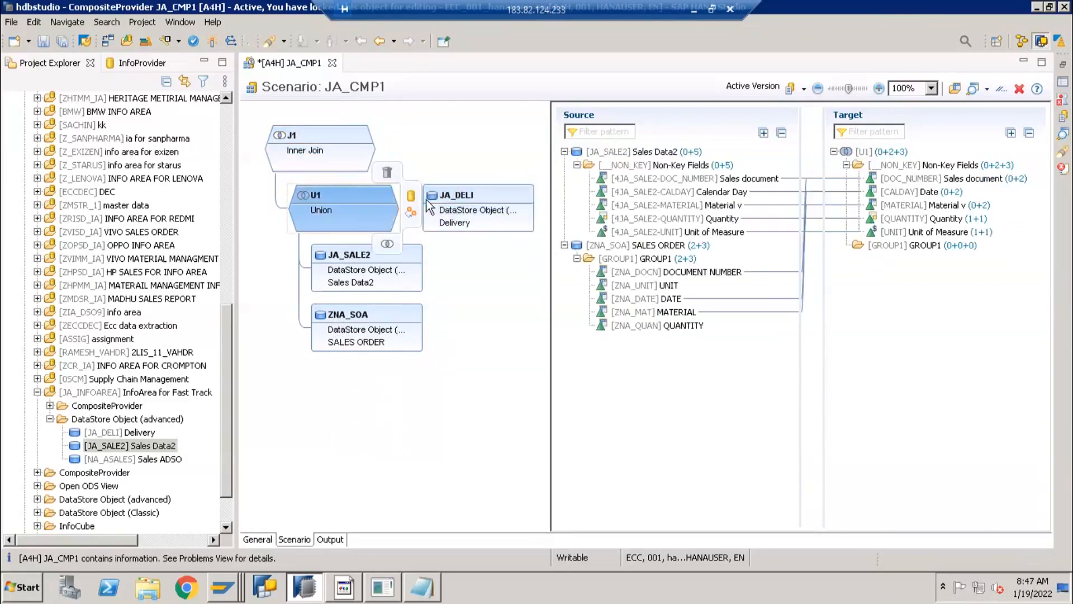
Expand the non-key fields of JA_DELI and add its DELIVERY field to the target fields of join J1.
{"action": "left_click", "coordinate": [460, 202]}
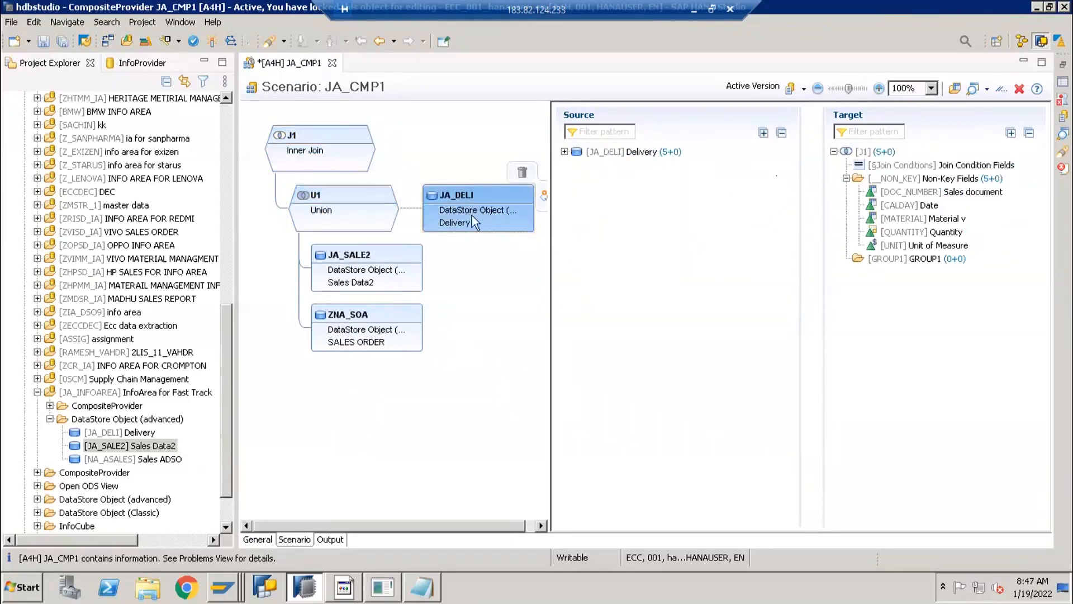
{"action": "left_click", "coordinate": [565, 152]}
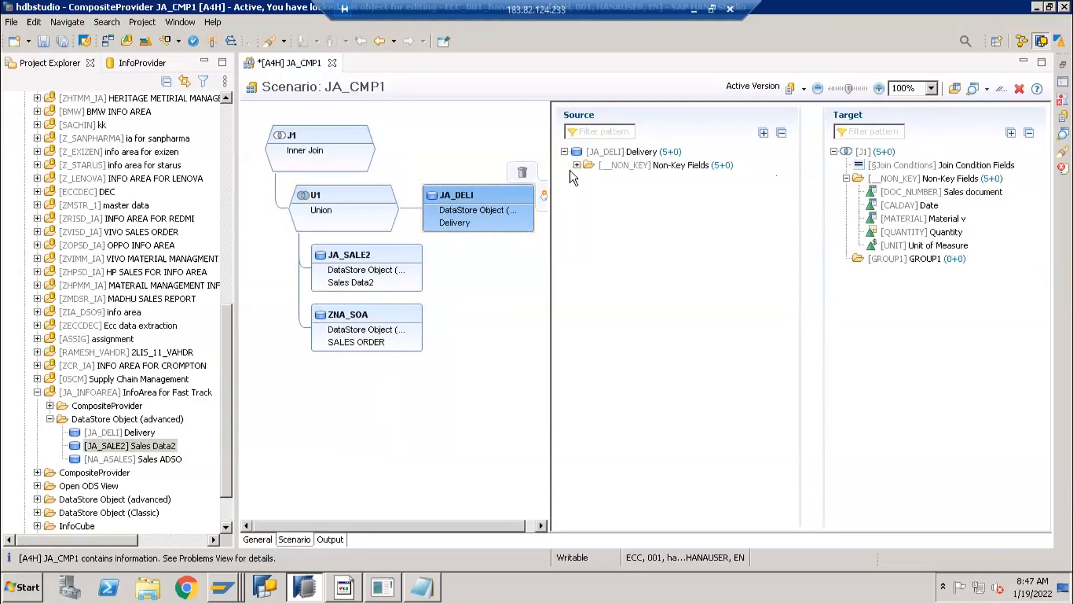
{"action": "left_click", "coordinate": [577, 166]}
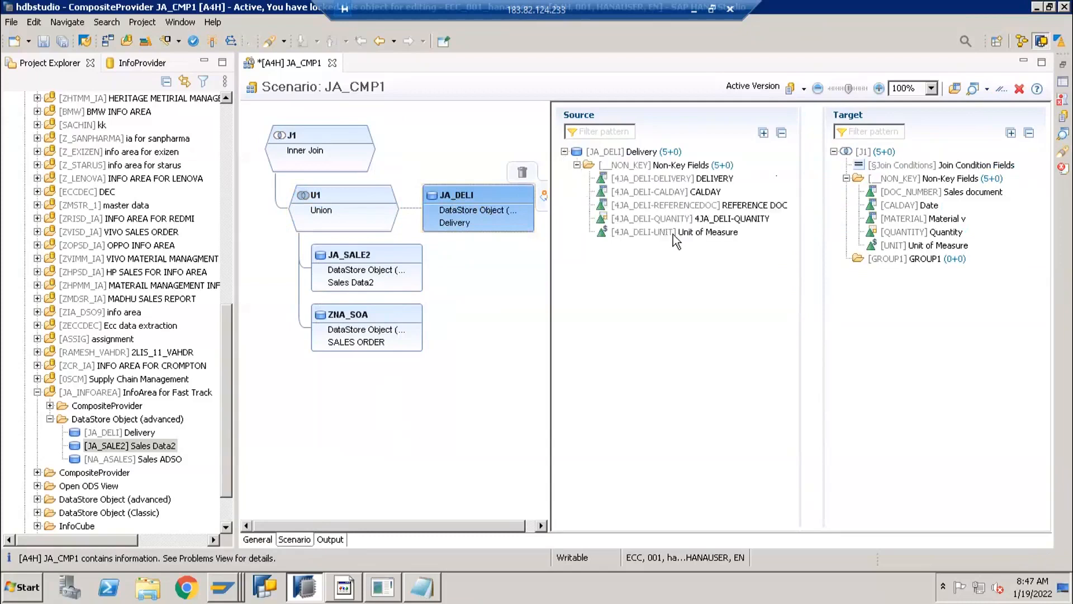
{"action": "left_click_drag", "start_coordinate": [673, 179], "coordinate": [891, 283]}
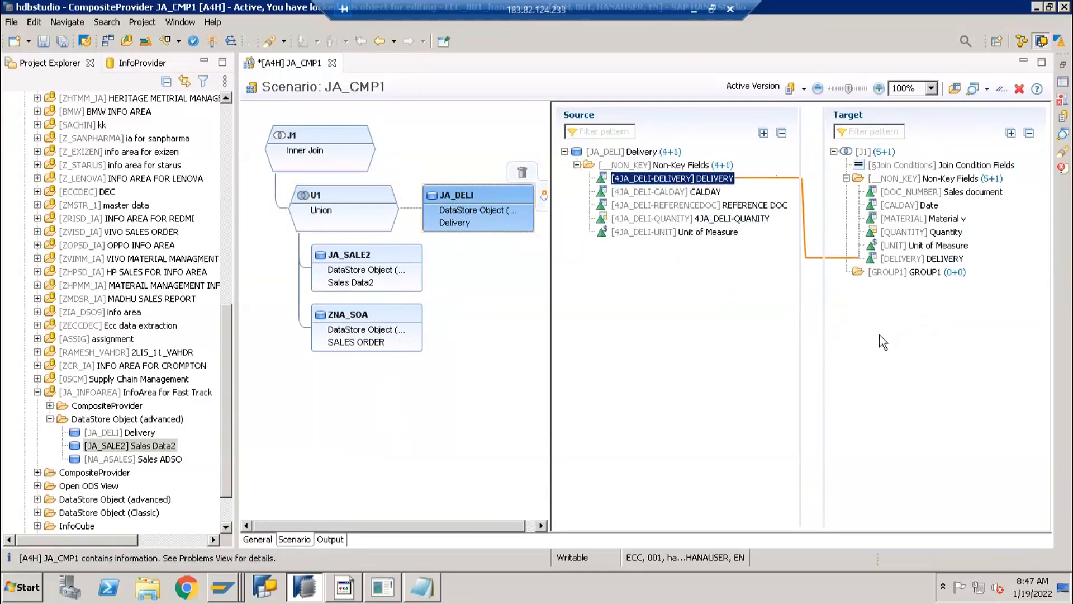
Check the mappings of U1 and JA_DELI into join J1 with the non-key fields of both sources expanded.
{"action": "left_click", "coordinate": [318, 134]}
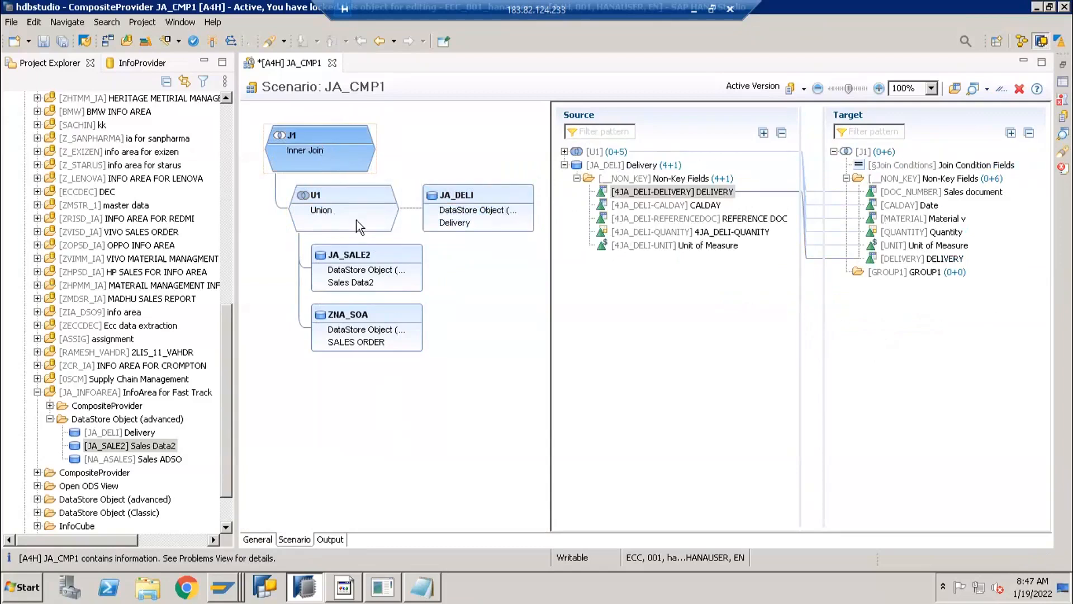
{"action": "left_click", "coordinate": [347, 200]}
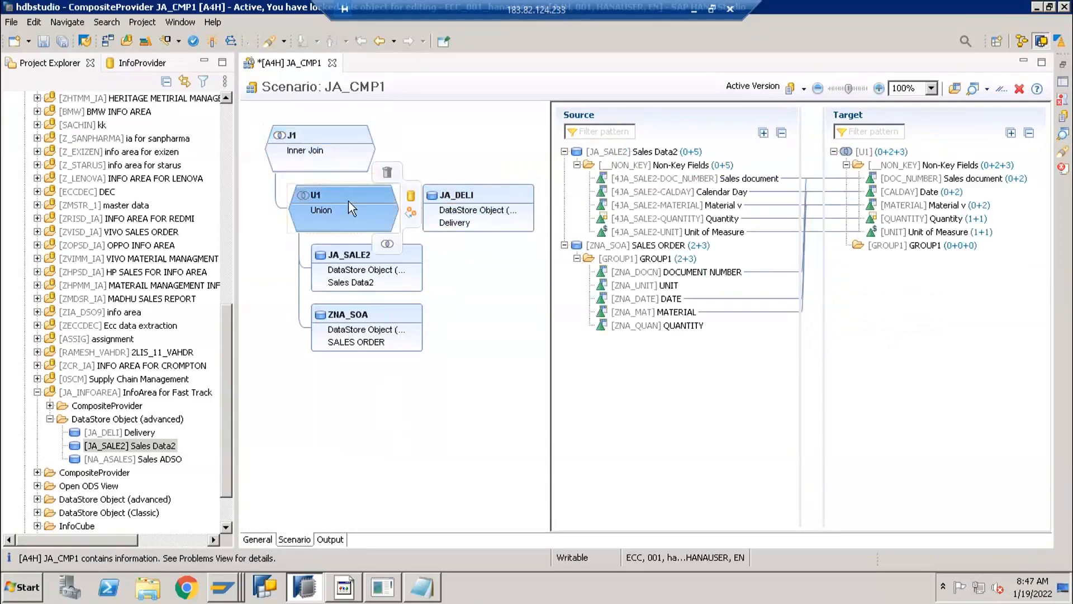
{"action": "left_click", "coordinate": [476, 207]}
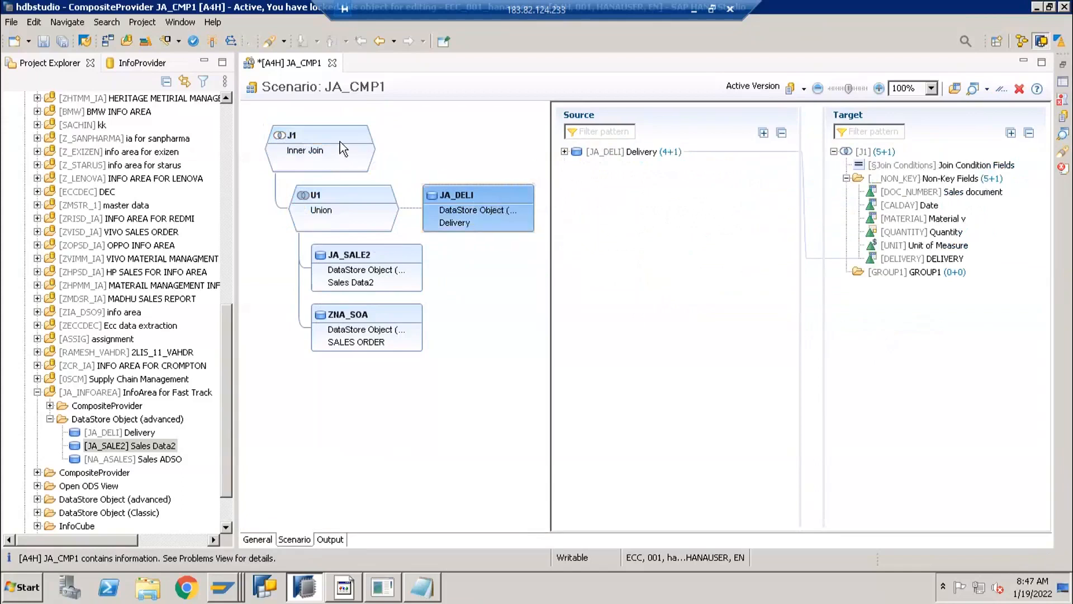
{"action": "left_click", "coordinate": [311, 141]}
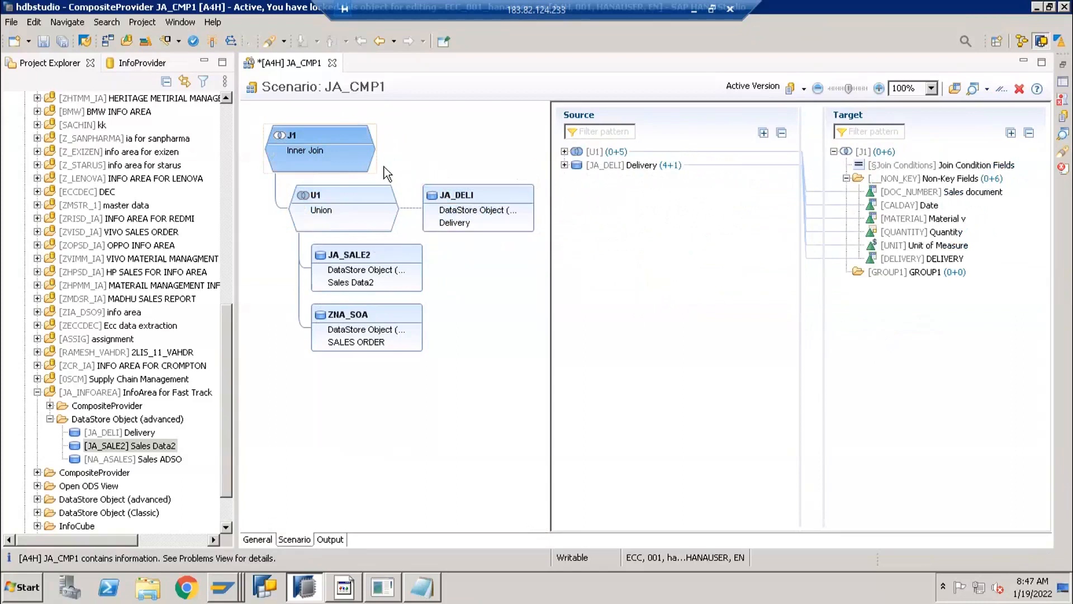
{"action": "left_click", "coordinate": [565, 165]}
{"action": "left_click", "coordinate": [565, 152]}
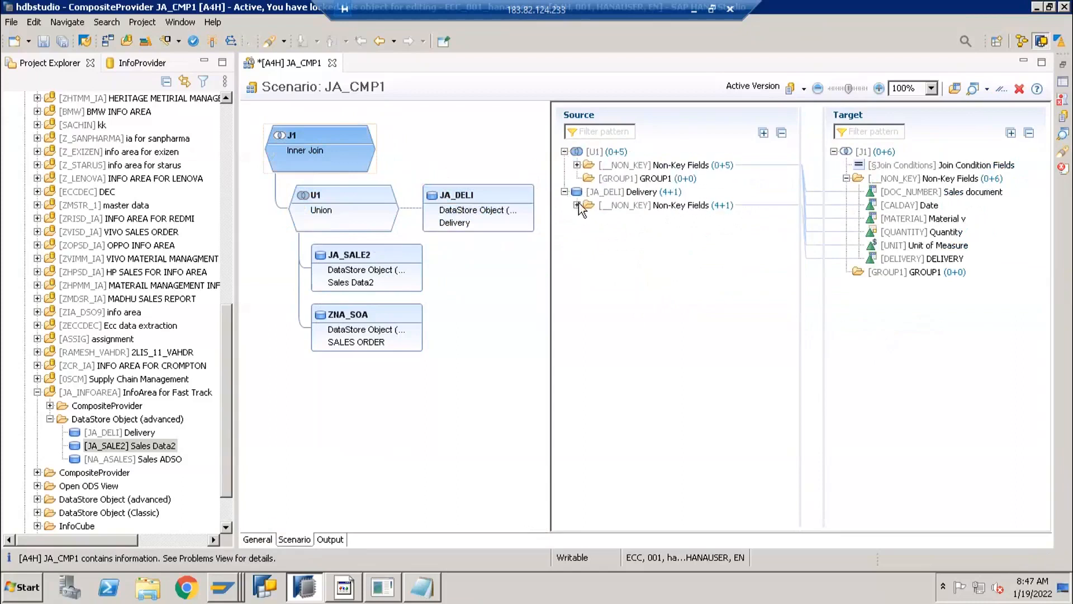
{"action": "left_click", "coordinate": [577, 205]}
{"action": "left_click", "coordinate": [577, 165]}
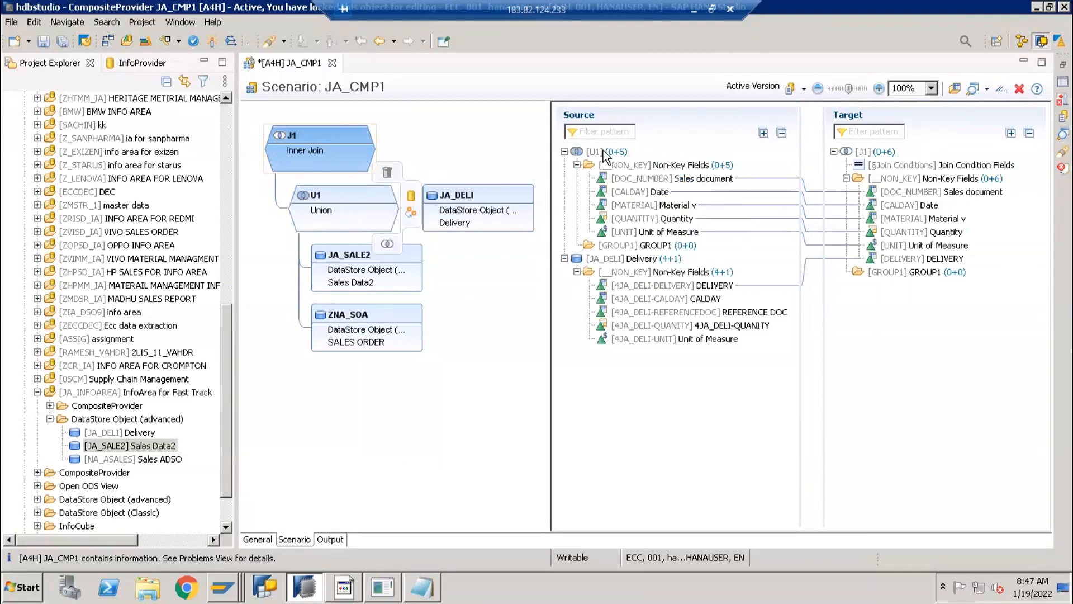
Add a join condition to J1 linking DOC_NUMBER of union U1 to the REFERENCE DOC field of JA_DELI.
{"action": "left_click", "coordinate": [647, 182]}
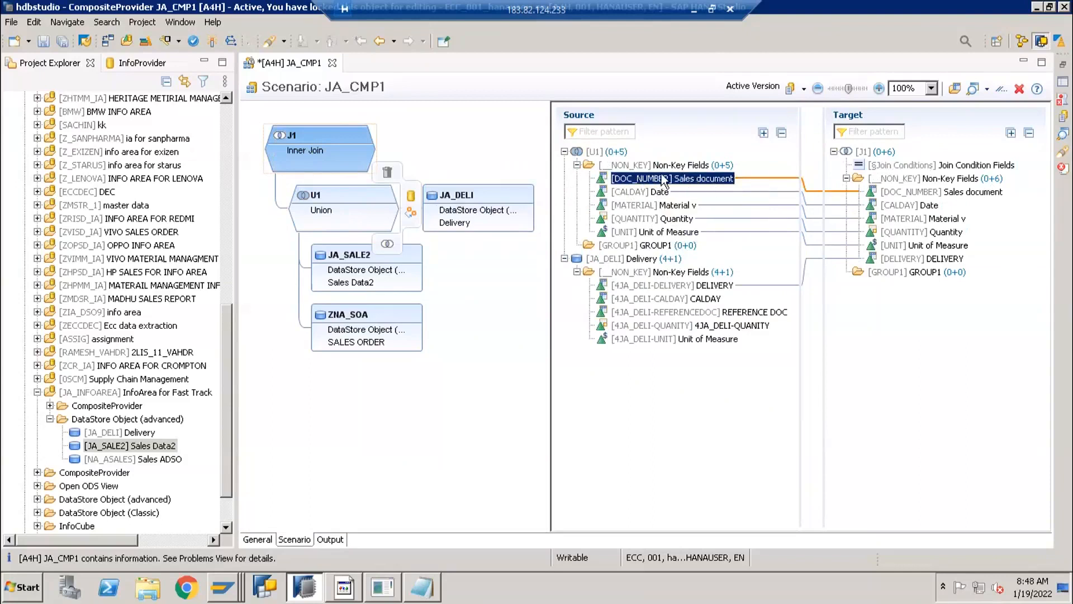
{"action": "left_click_drag", "start_coordinate": [664, 180], "coordinate": [906, 161]}
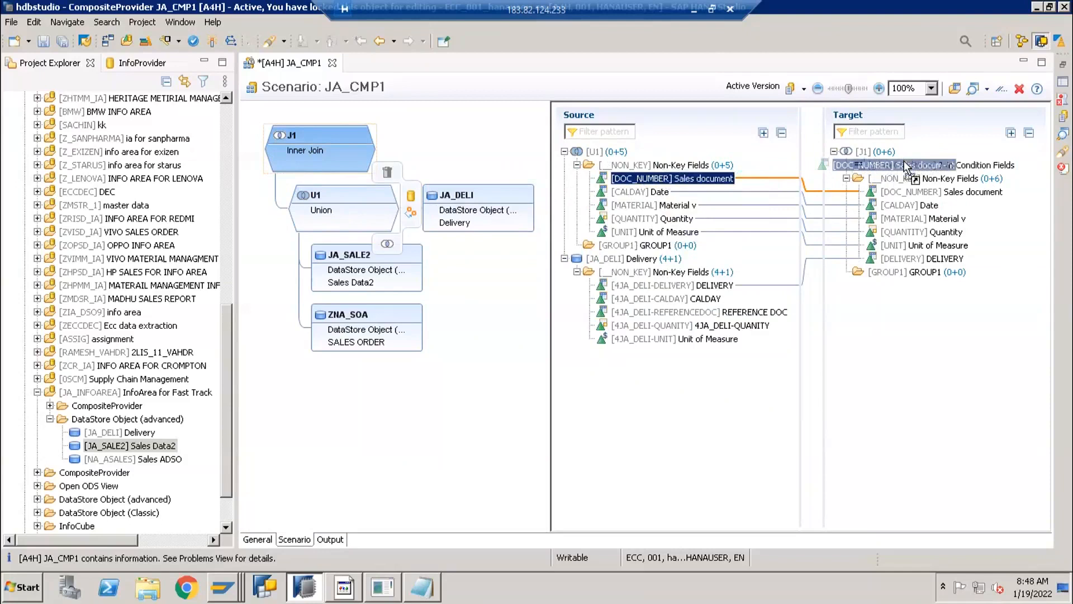
{"action": "left_click_drag", "start_coordinate": [906, 161], "coordinate": [710, 196]}
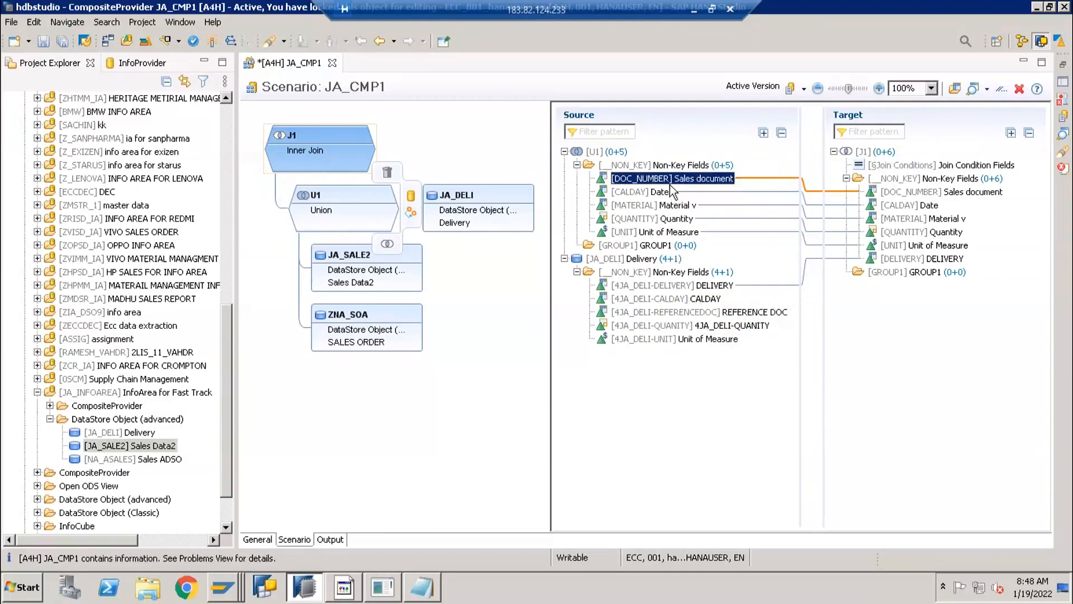
{"action": "left_click_drag", "start_coordinate": [670, 184], "coordinate": [896, 166]}
{"action": "left_click_drag", "start_coordinate": [830, 160], "coordinate": [436, 109]}
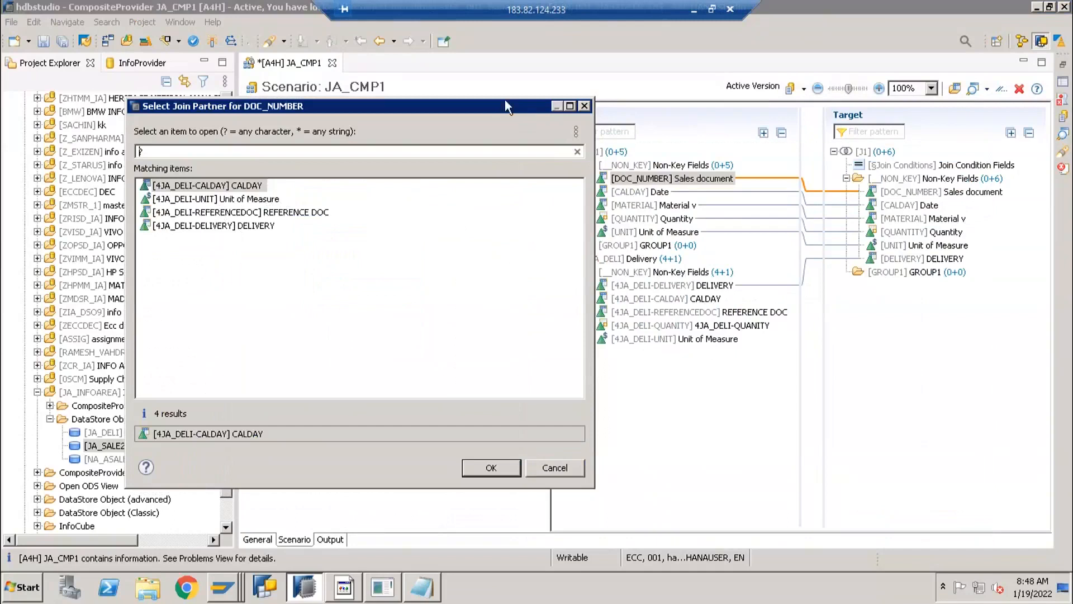
{"action": "left_click_drag", "start_coordinate": [475, 106], "coordinate": [376, 106]}
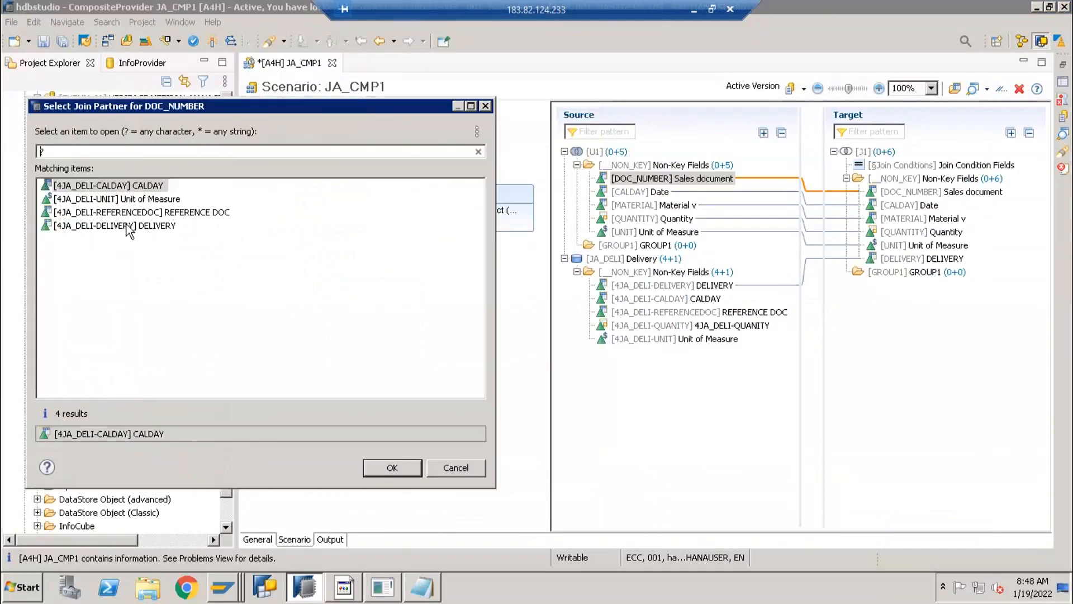
{"action": "left_click", "coordinate": [105, 213]}
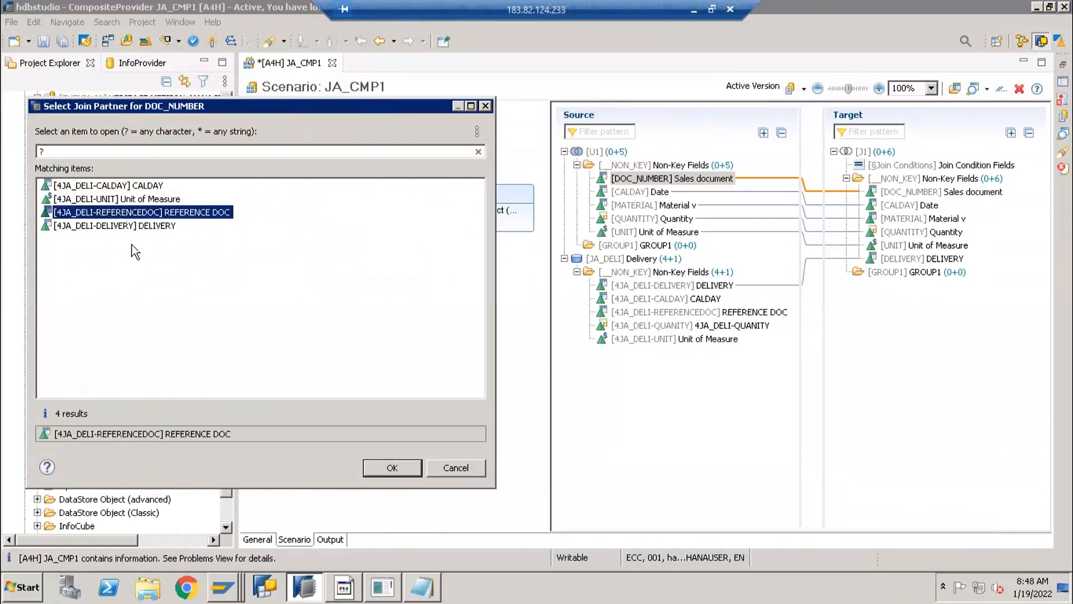
{"action": "left_click", "coordinate": [377, 464]}
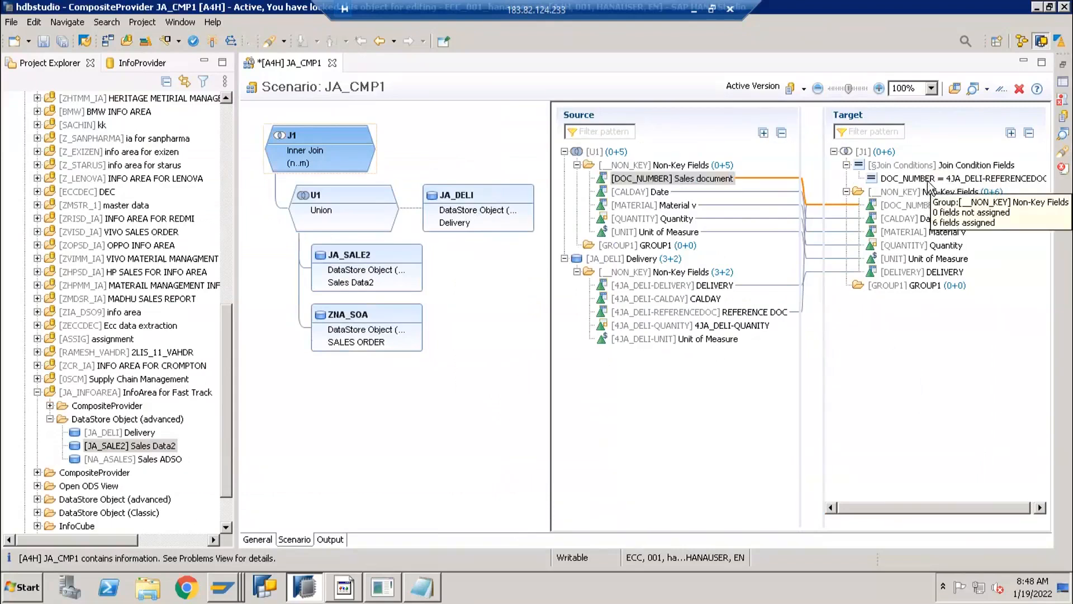
Review the join condition of J1 and the source fields of U1 and JA_DELI mapped into its target.
{"action": "left_click", "coordinate": [928, 179]}
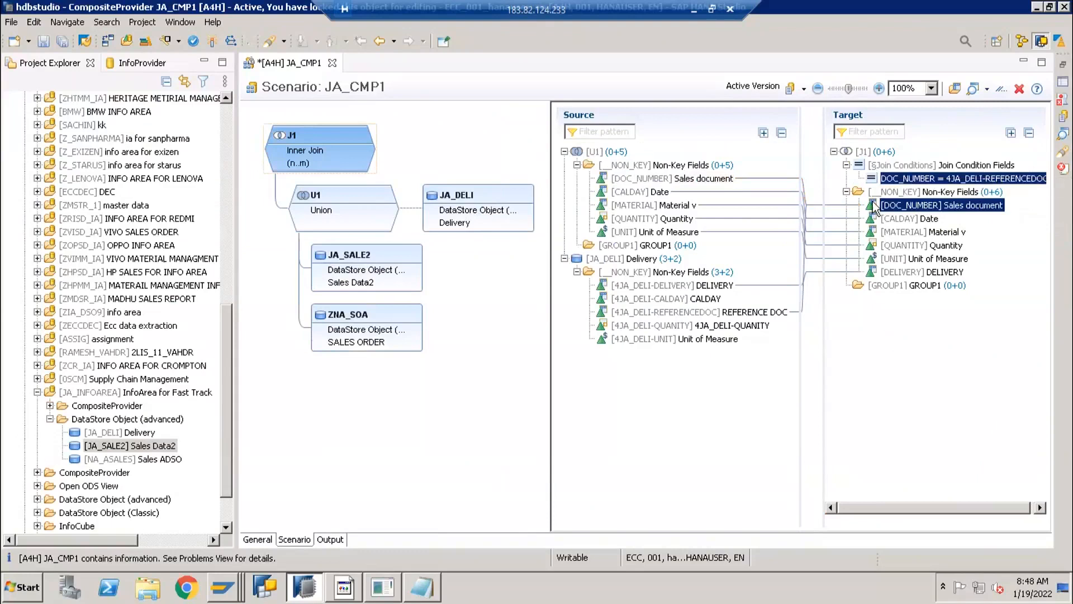
{"action": "left_click", "coordinate": [915, 245]}
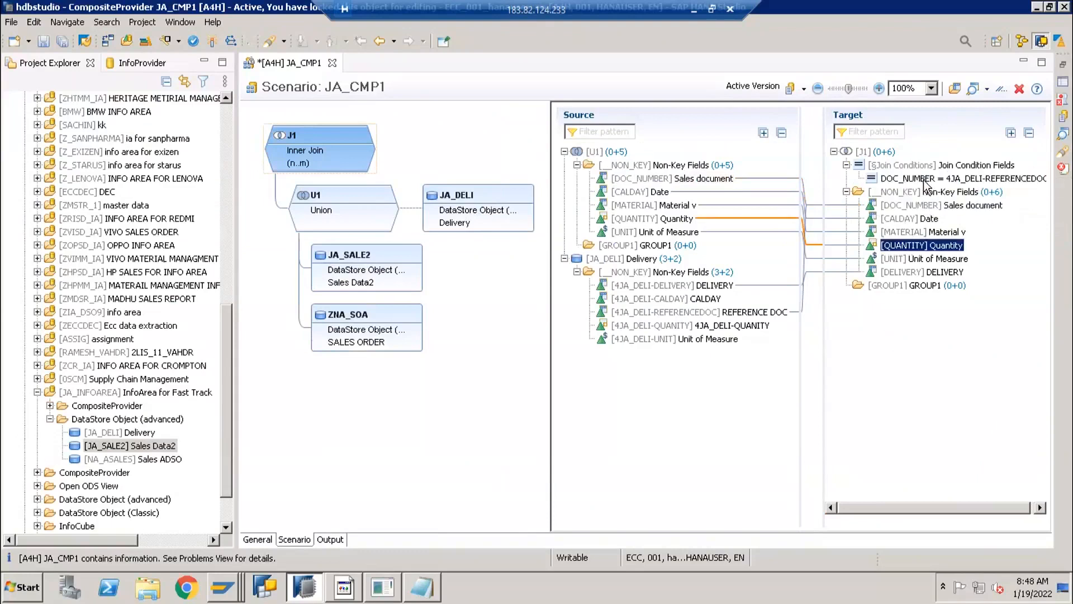
{"action": "left_click", "coordinate": [925, 182]}
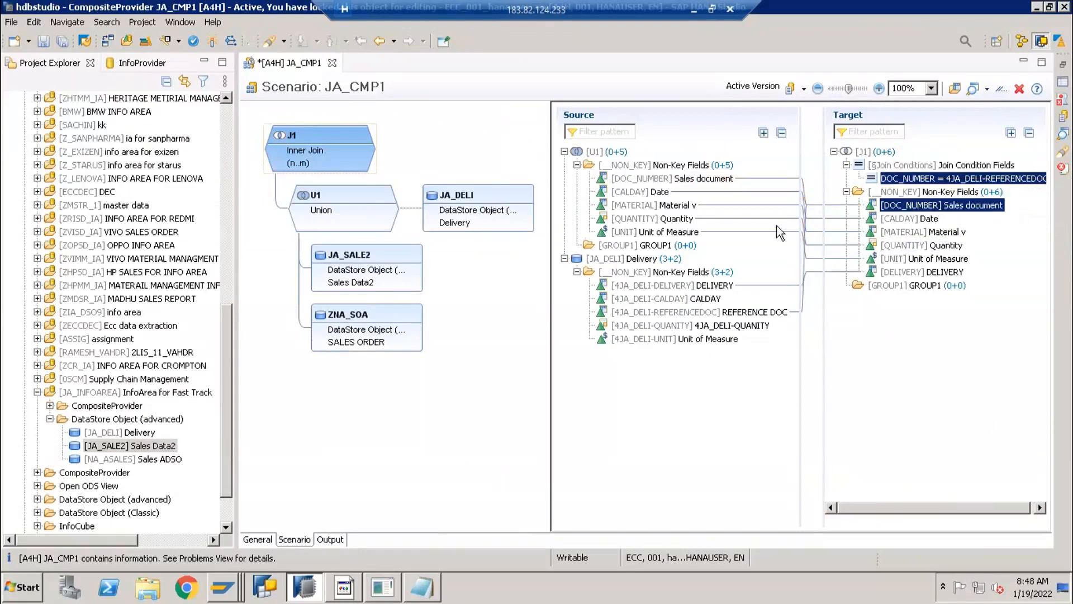
{"action": "mouse_move", "coordinate": [334, 151]}
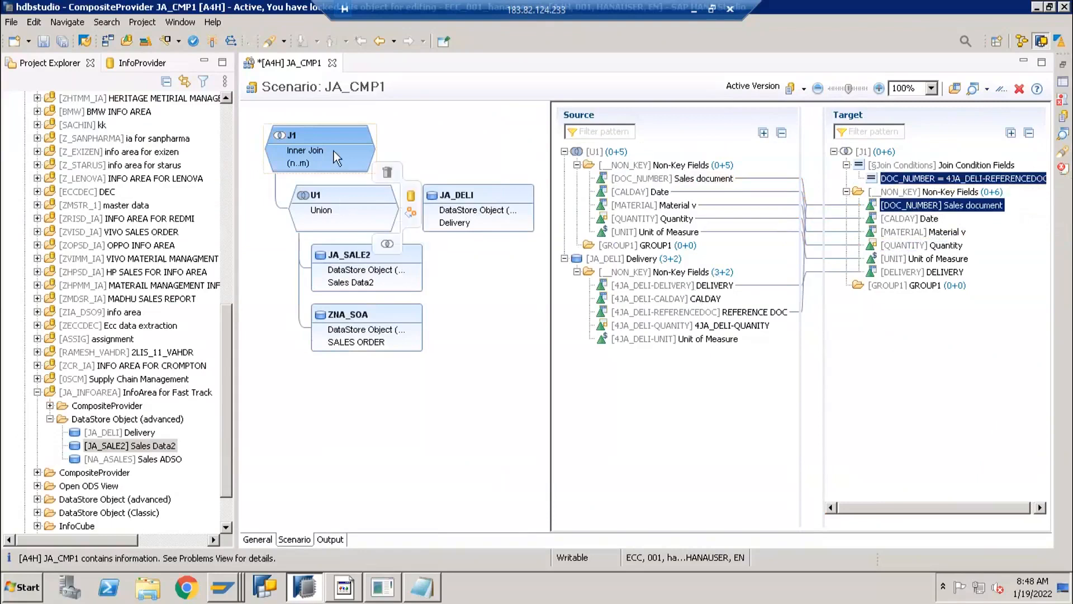
{"action": "left_click", "coordinate": [366, 199]}
{"action": "left_click", "coordinate": [478, 209]}
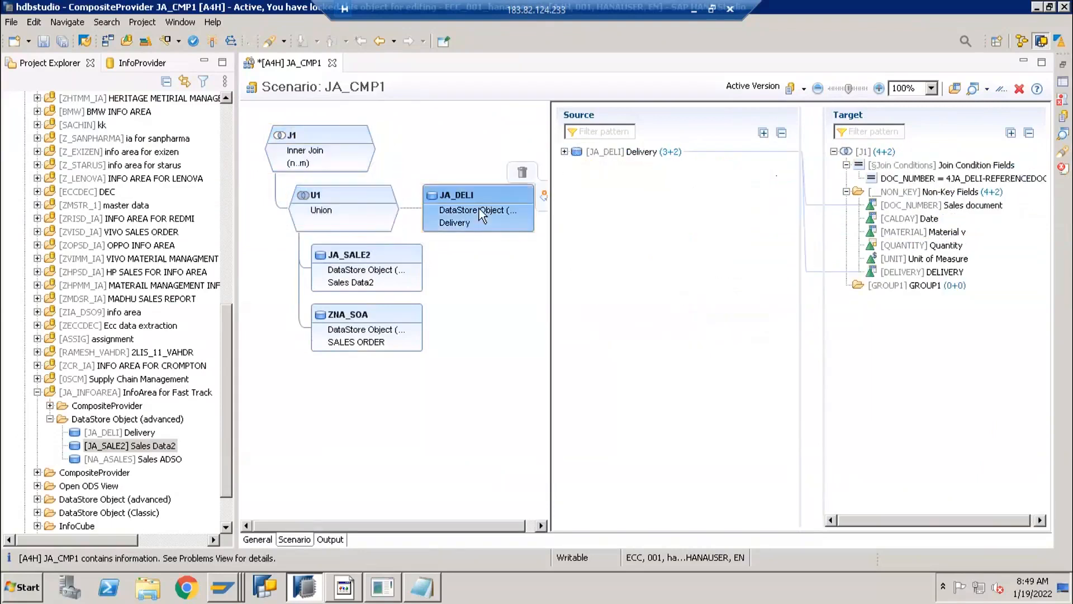
{"action": "left_click", "coordinate": [338, 151]}
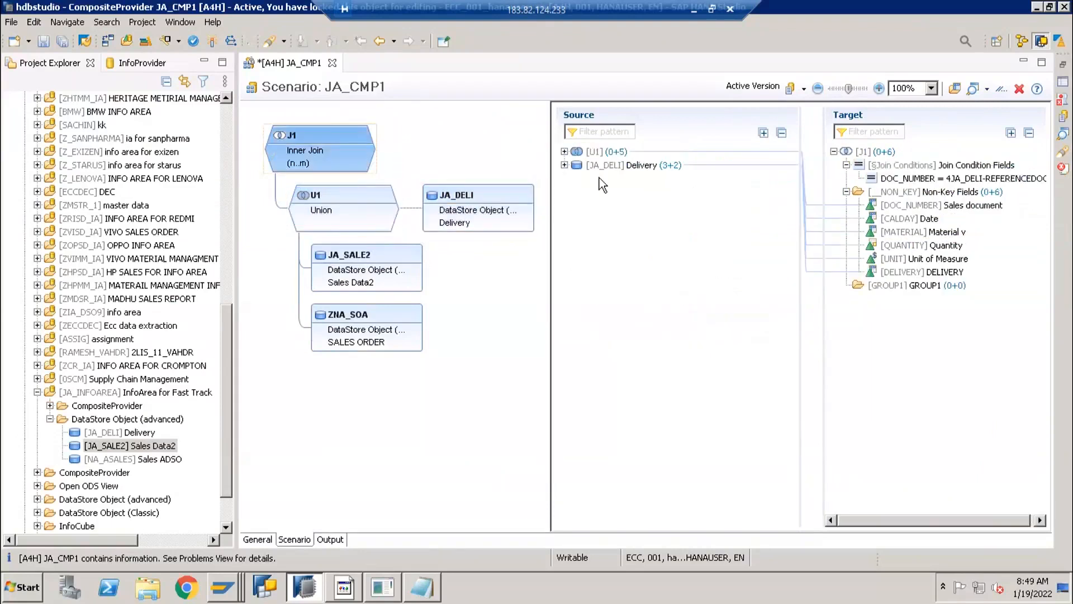
{"action": "left_click", "coordinate": [564, 151]}
{"action": "left_click", "coordinate": [565, 192]}
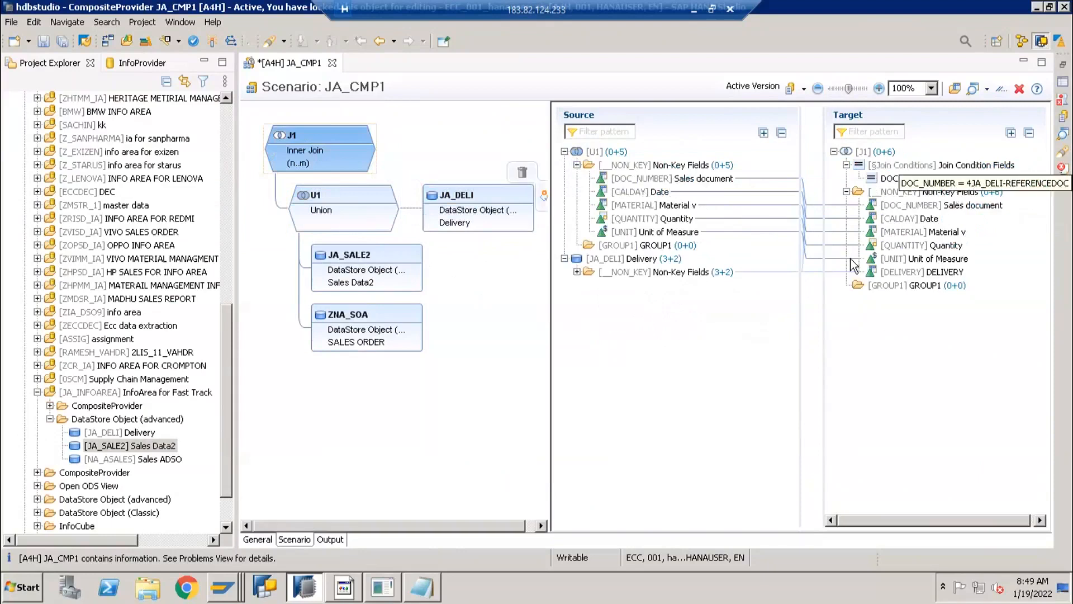
Activate CompositeProvider JA_CMP1 and reopen it from InfoArea JA_INFOAREA in the project tree.
{"action": "left_click", "coordinate": [212, 41]}
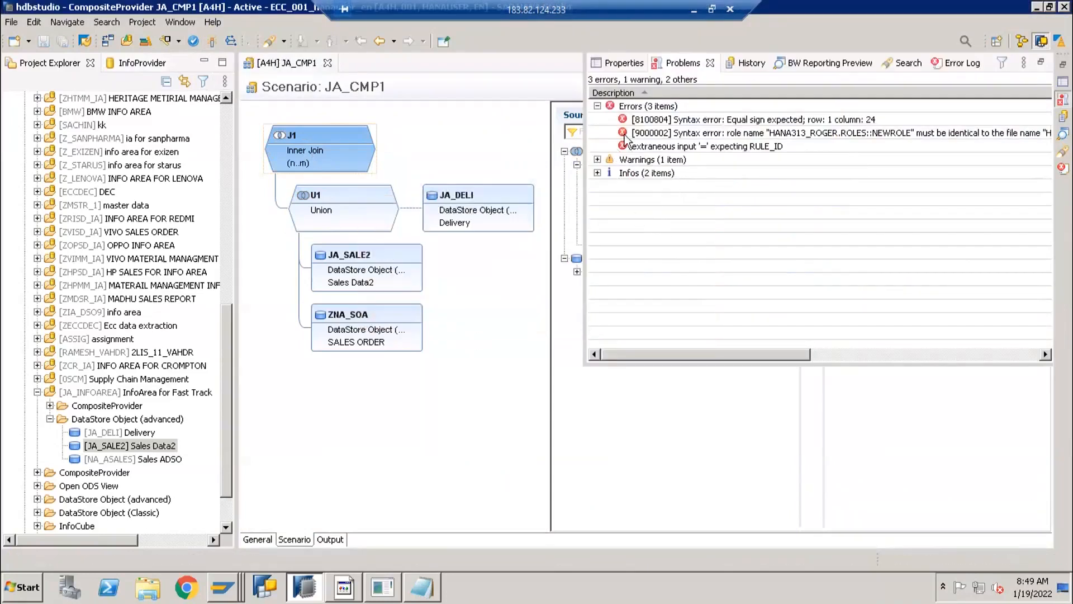
{"action": "left_click", "coordinate": [50, 406]}
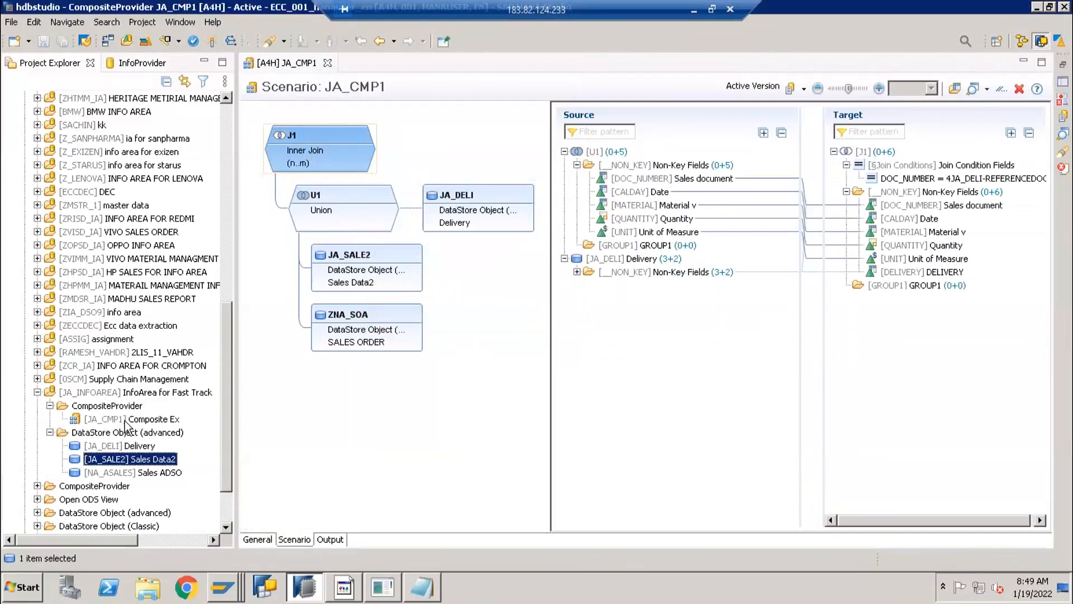
{"action": "left_click", "coordinate": [328, 63]}
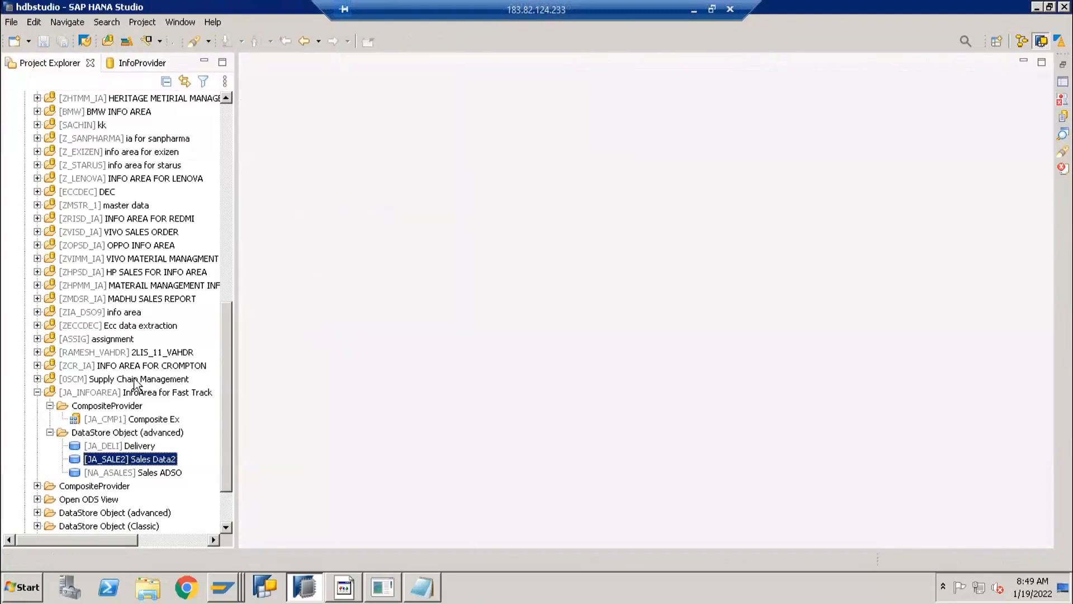
{"action": "double_click", "coordinate": [113, 417]}
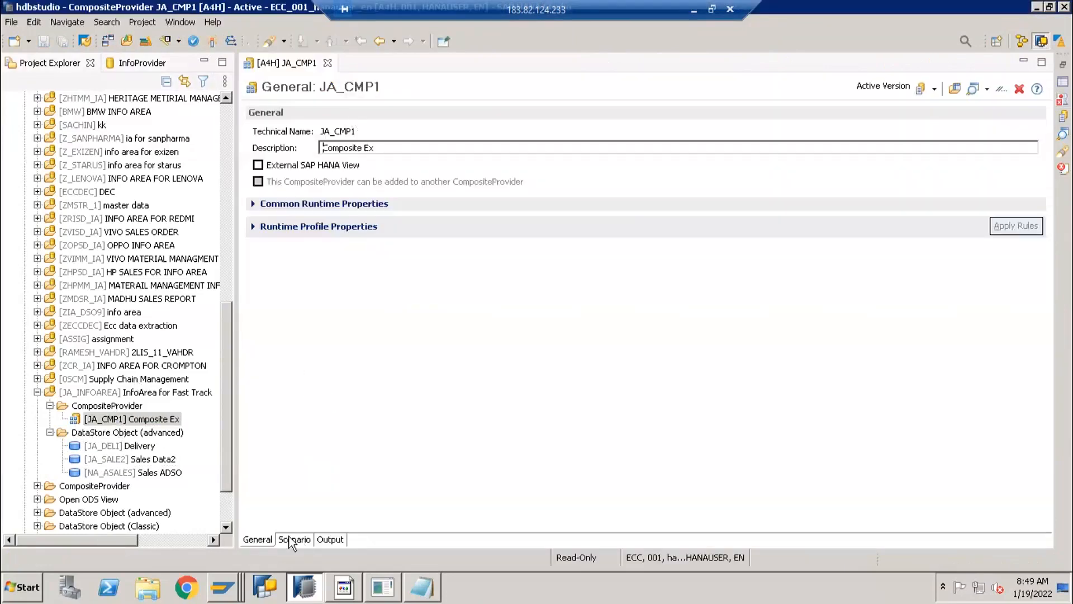
Inspect the activated scenario of JA_CMP1, expanding the sources U1 and JA_DELI and the non-key fields of JA_DELI.
{"action": "left_click", "coordinate": [294, 540]}
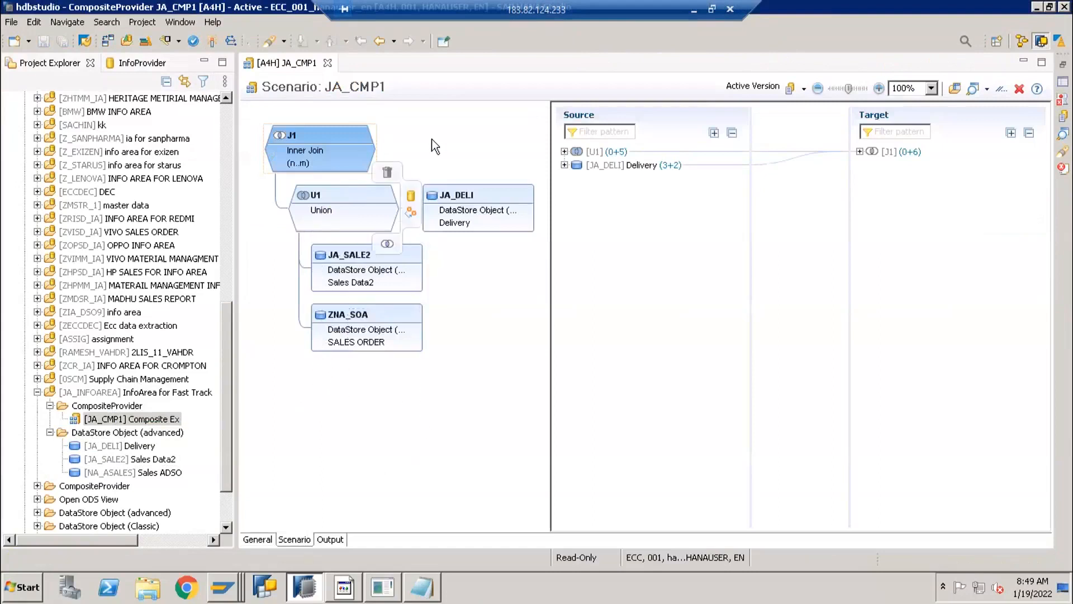
{"action": "mouse_move", "coordinate": [311, 129]}
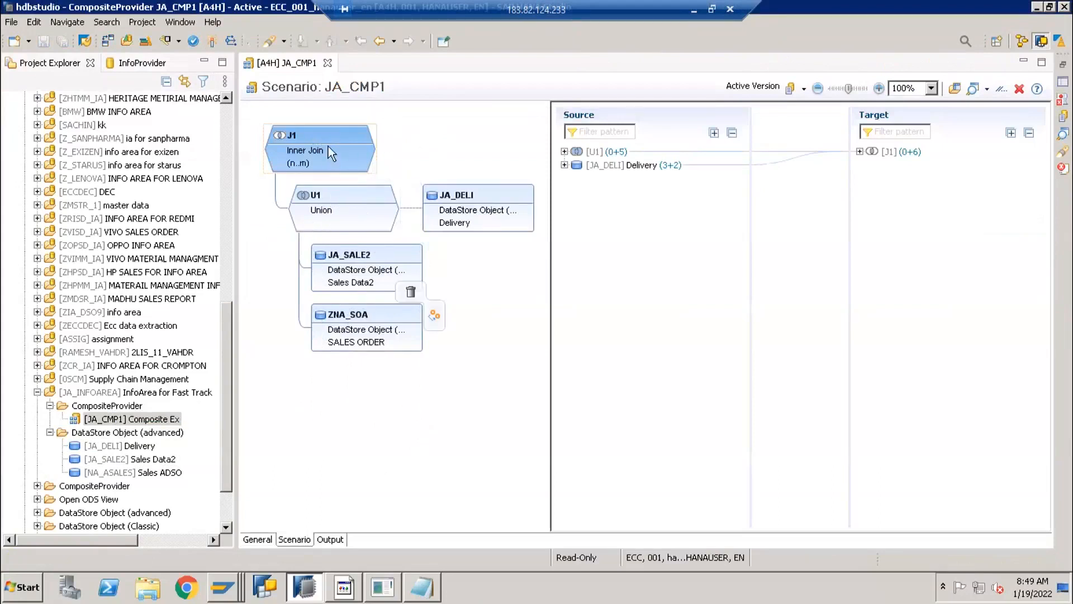
{"action": "left_click", "coordinate": [565, 164]}
{"action": "left_click", "coordinate": [565, 152]}
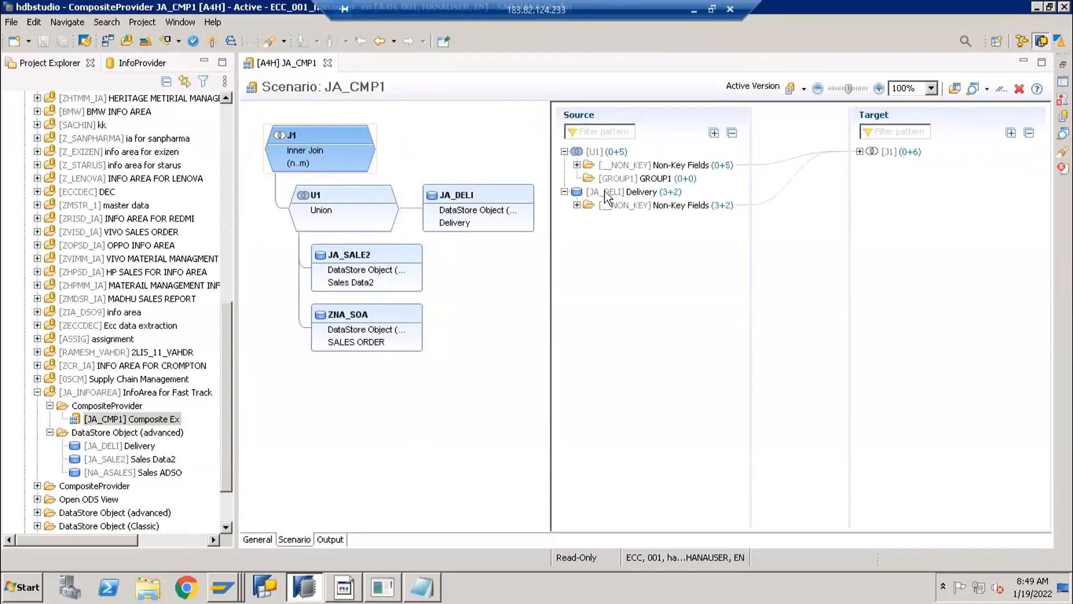
{"action": "left_click", "coordinate": [644, 193]}
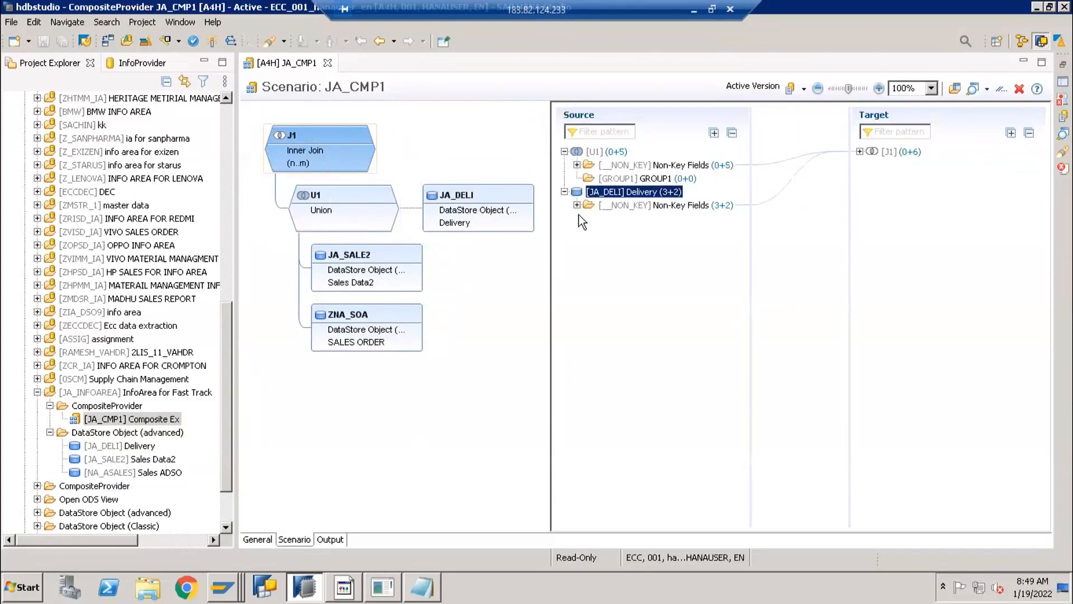
{"action": "double_click", "coordinate": [589, 206]}
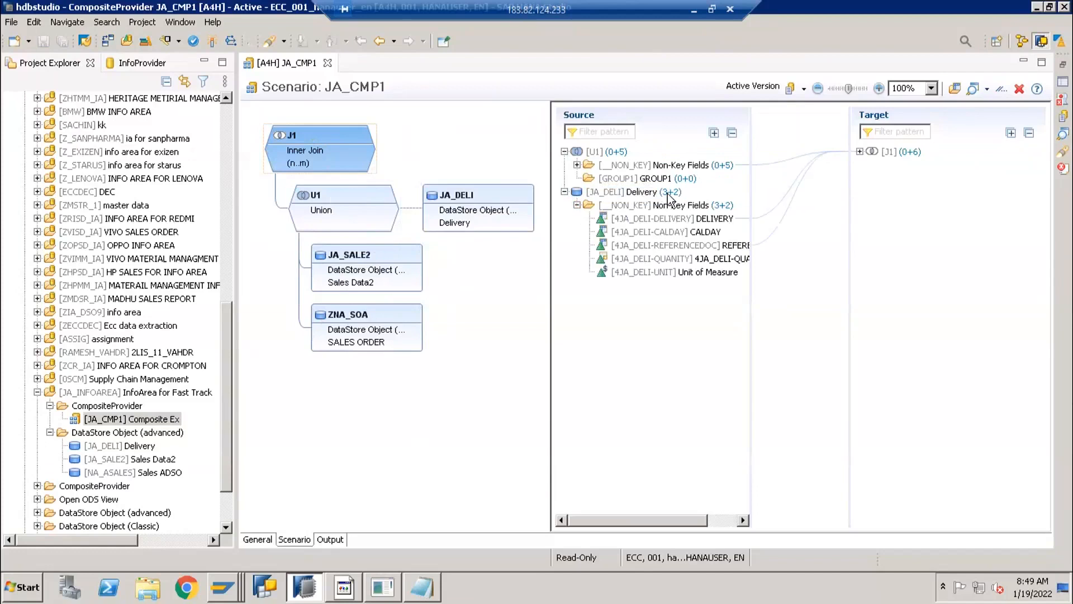
{"action": "left_click", "coordinate": [668, 193]}
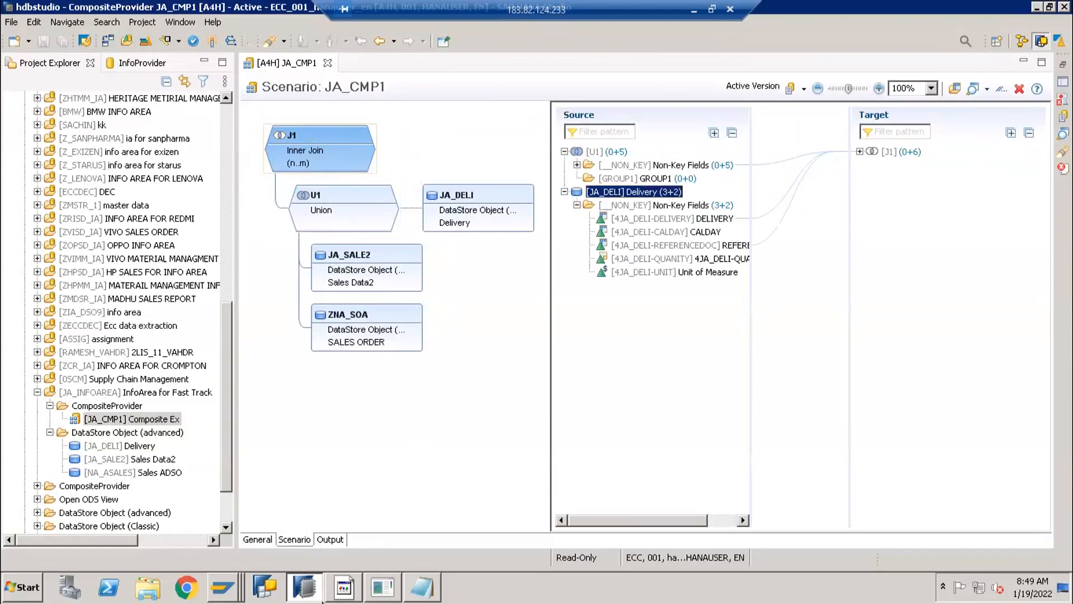
Examine the output fields of JA_CMP1, comparing the InfoObject associations and name usage of MATERIAL, QUANTITY and CALDAY.
{"action": "left_click", "coordinate": [329, 539]}
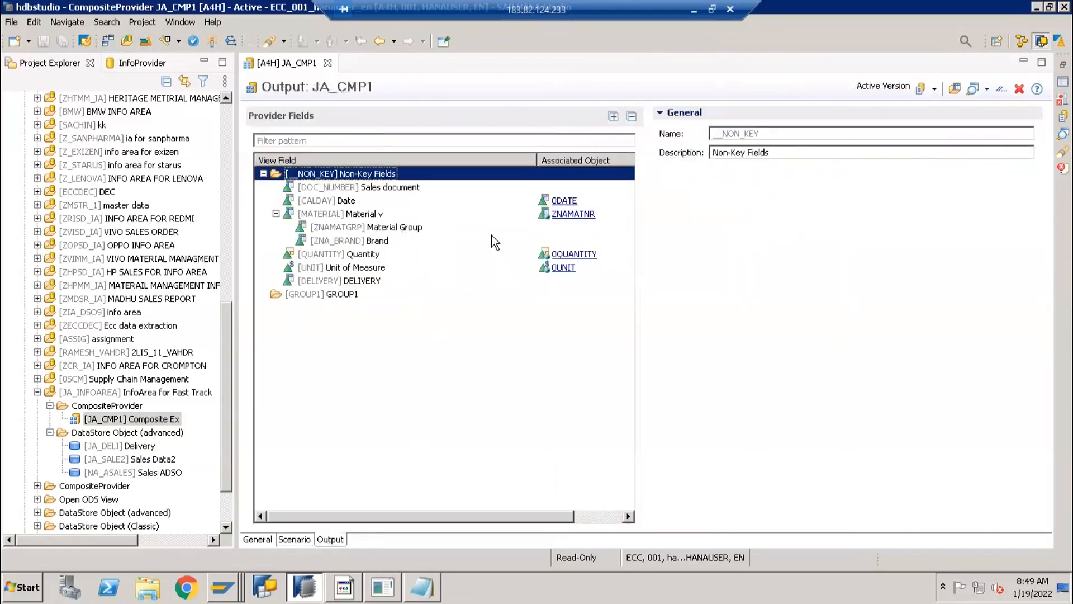
{"action": "left_click", "coordinate": [300, 214]}
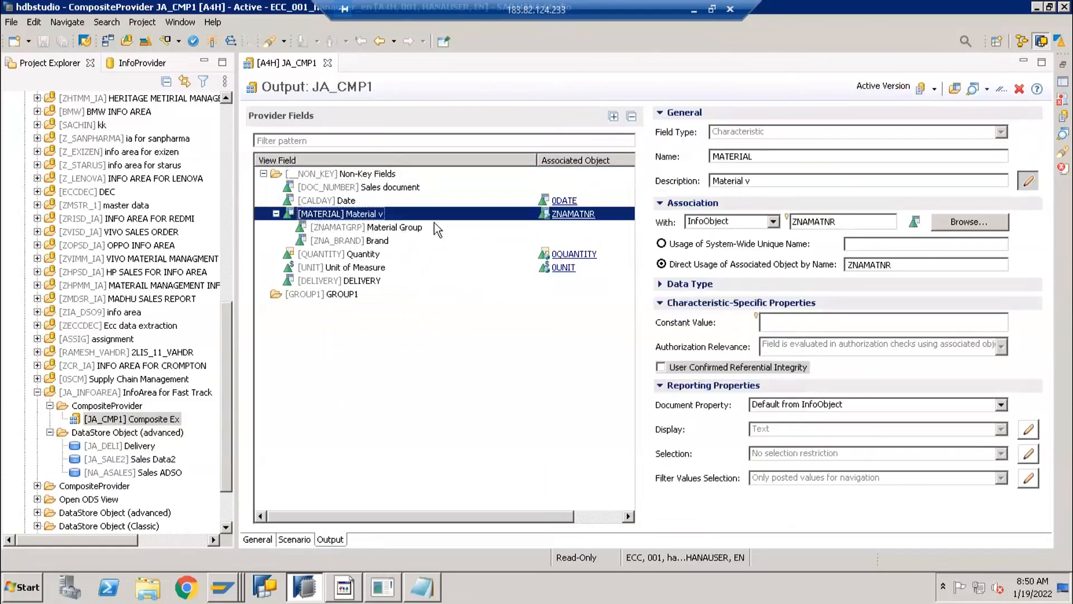
{"action": "left_click", "coordinate": [337, 257]}
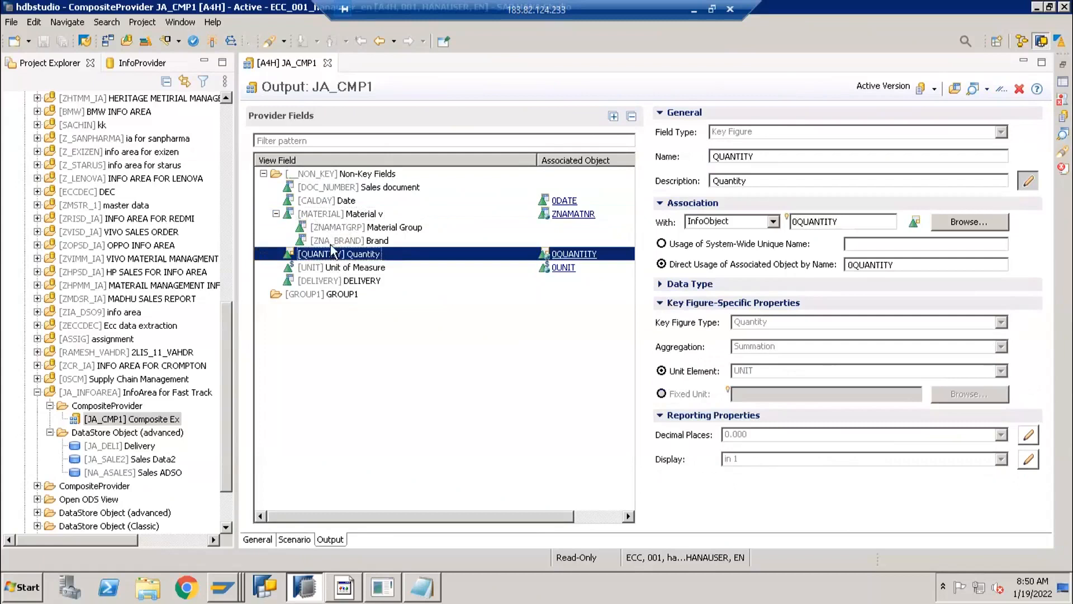
{"action": "left_click", "coordinate": [338, 202]}
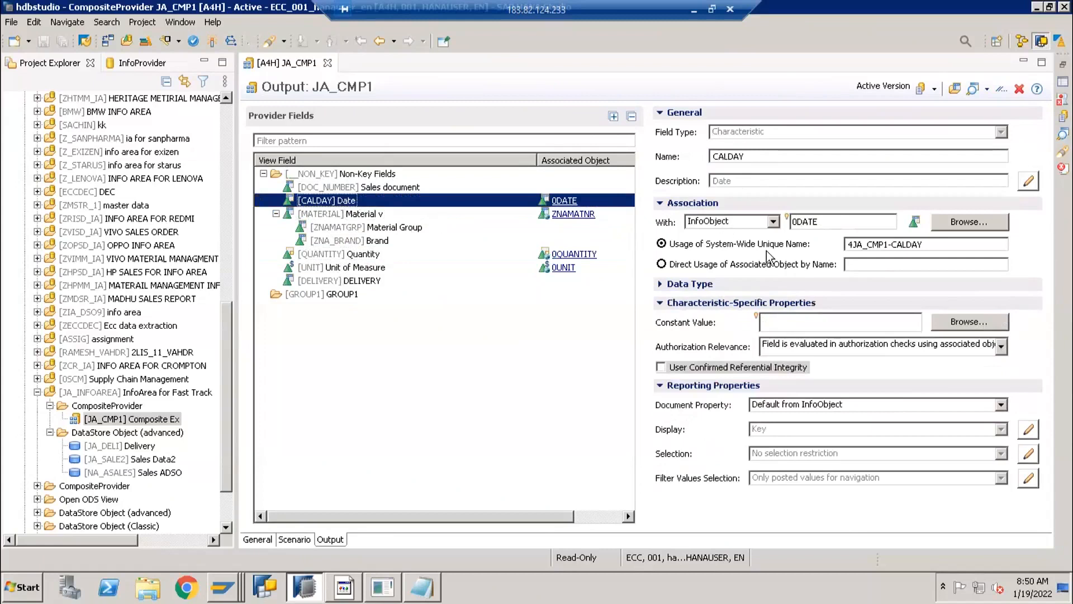
{"action": "left_click_drag", "start_coordinate": [932, 244], "coordinate": [846, 244]}
{"action": "left_click", "coordinate": [895, 245]}
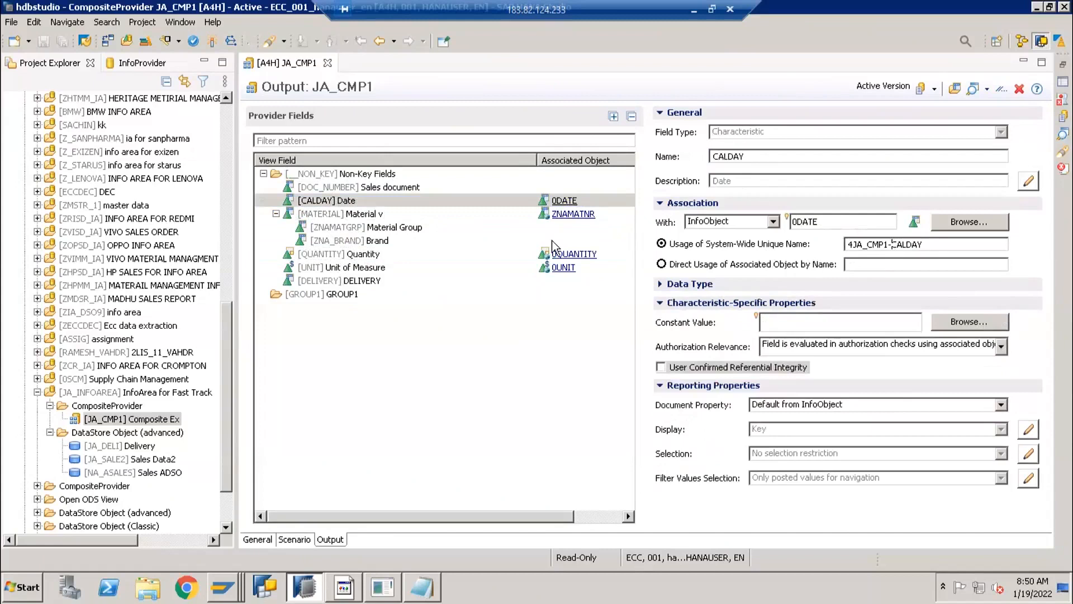
{"action": "left_click", "coordinate": [300, 216]}
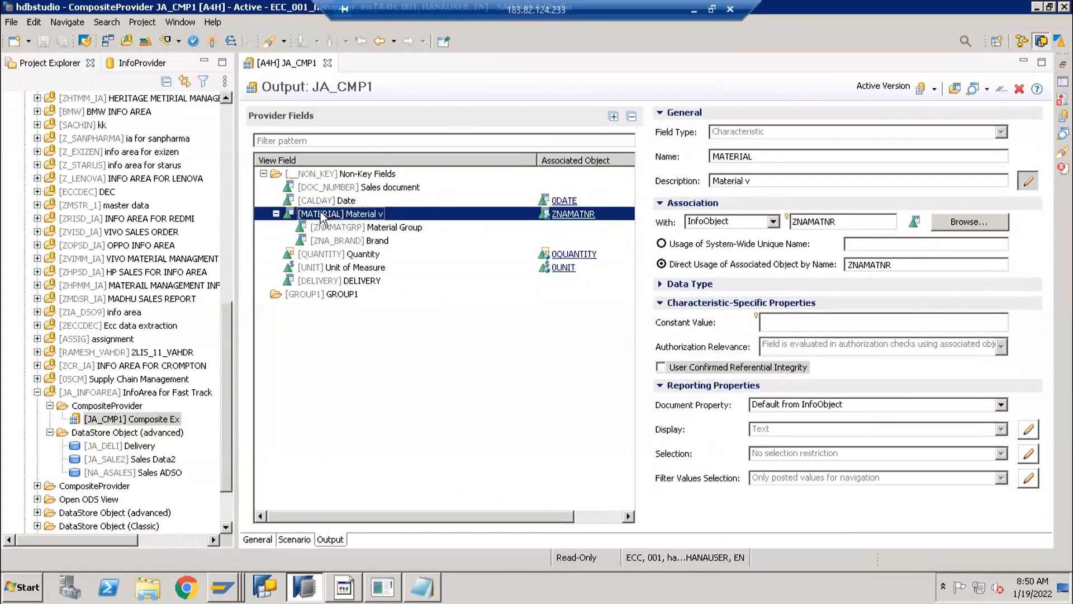
{"action": "left_click_drag", "start_coordinate": [839, 222], "coordinate": [791, 222]}
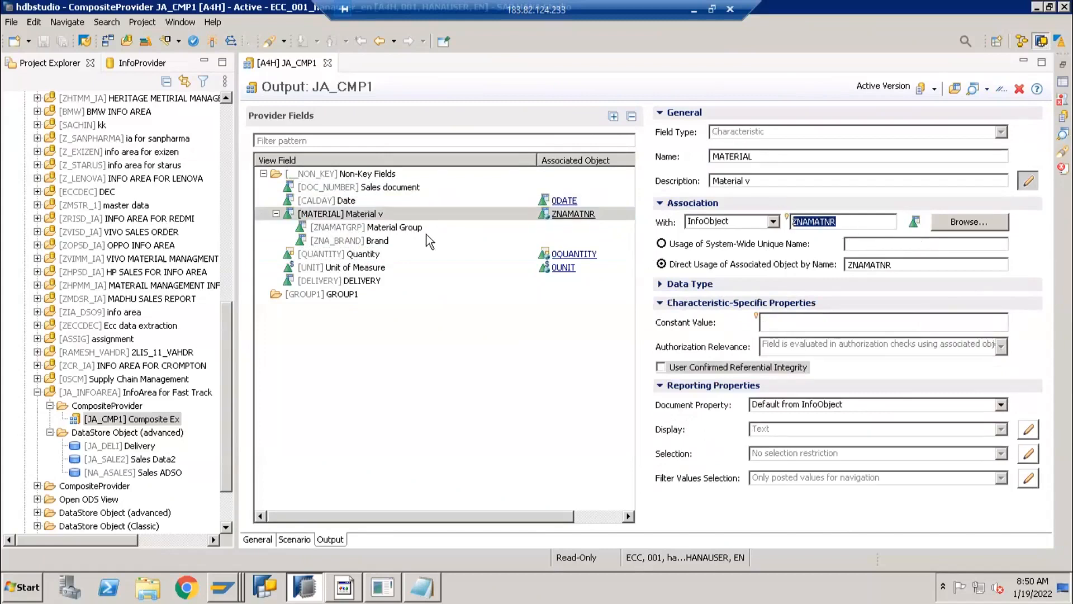
{"action": "left_click", "coordinate": [369, 203]}
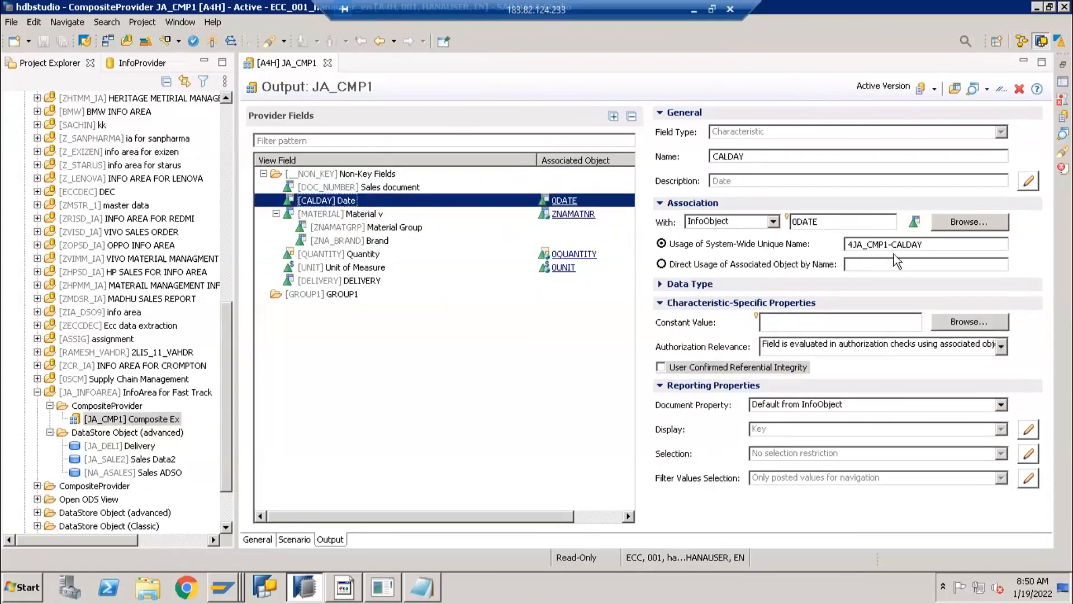